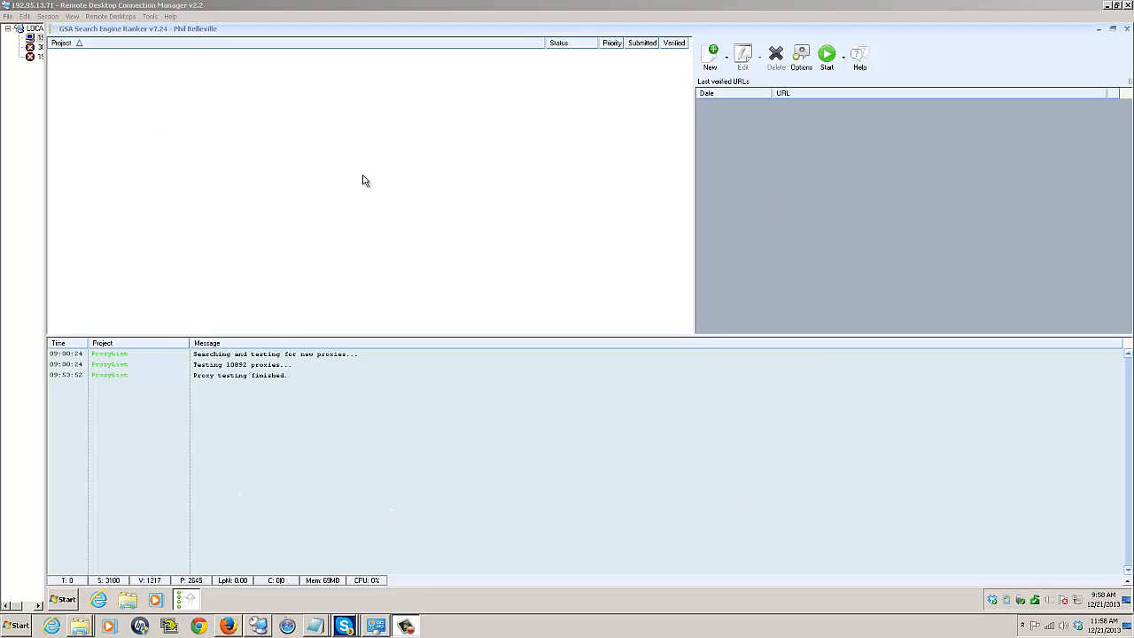
Open the program settings and review the advanced options for global site lists.
left_click(801, 59)
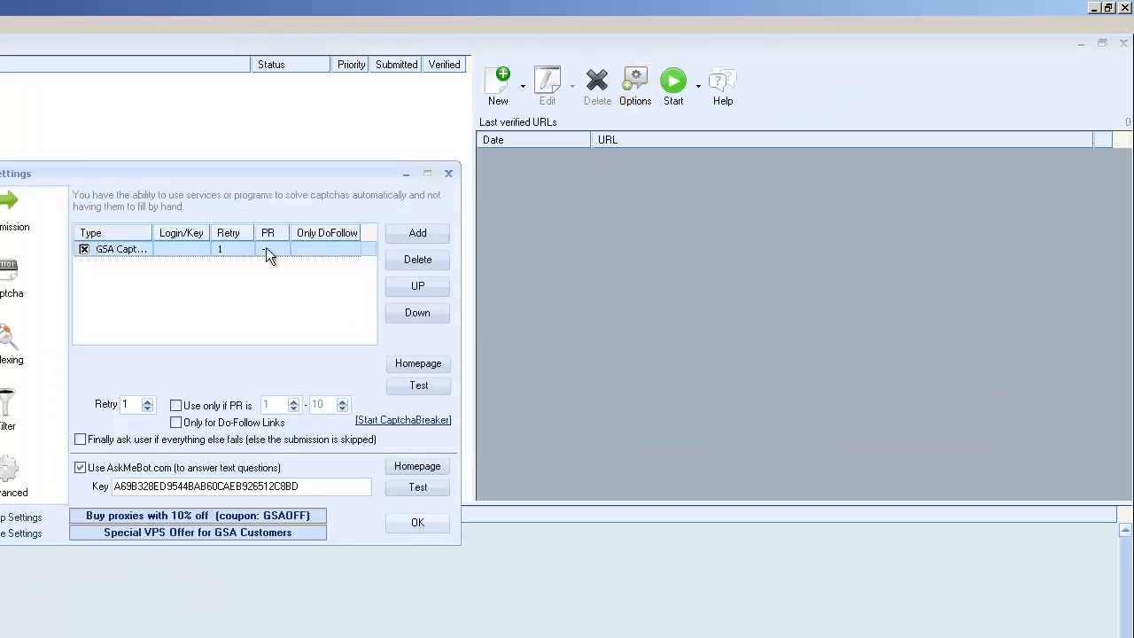
left_click_drag(282, 179, 438, 180)
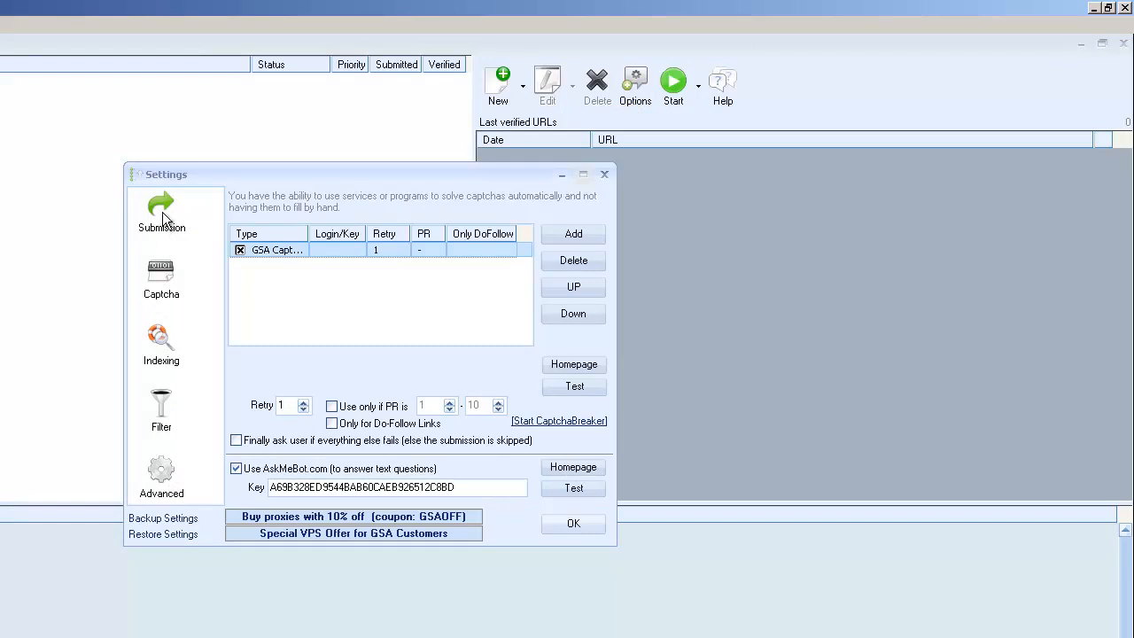
left_click(162, 483)
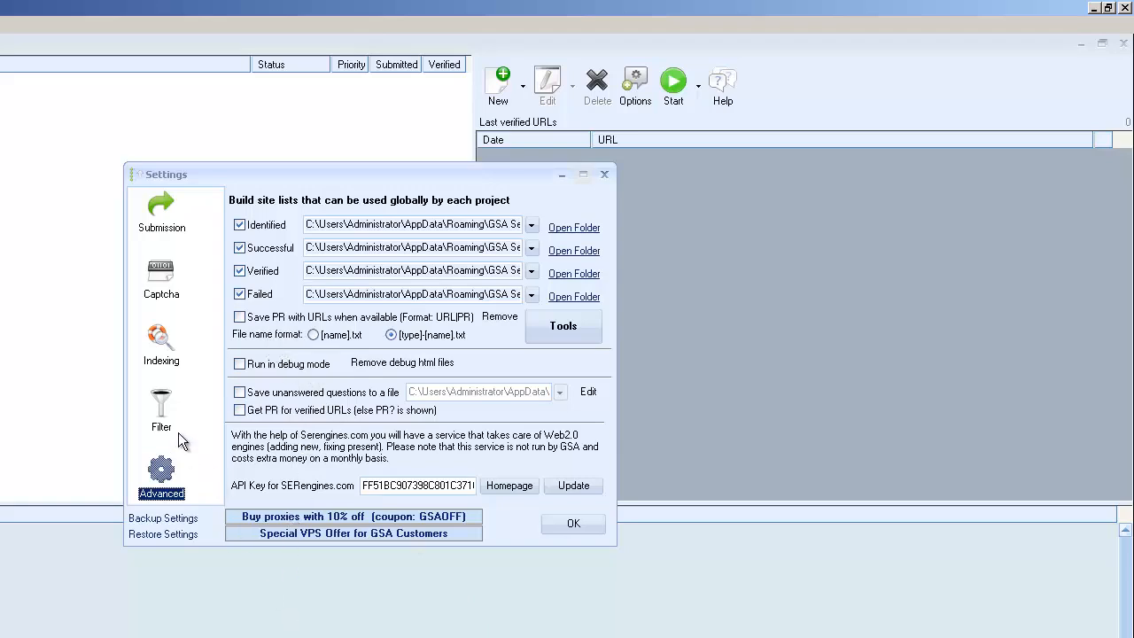
Review the blacklist filter settings, toggling the option to skip submission for URLs or domains appearing on blacklists.
left_click(162, 412)
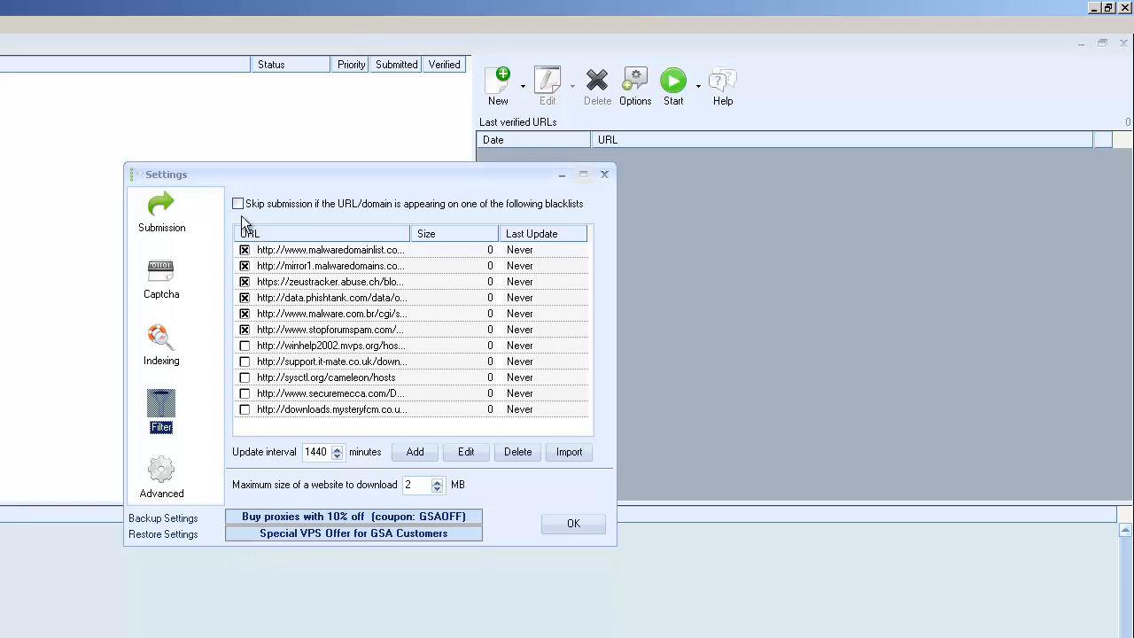
left_click(238, 205)
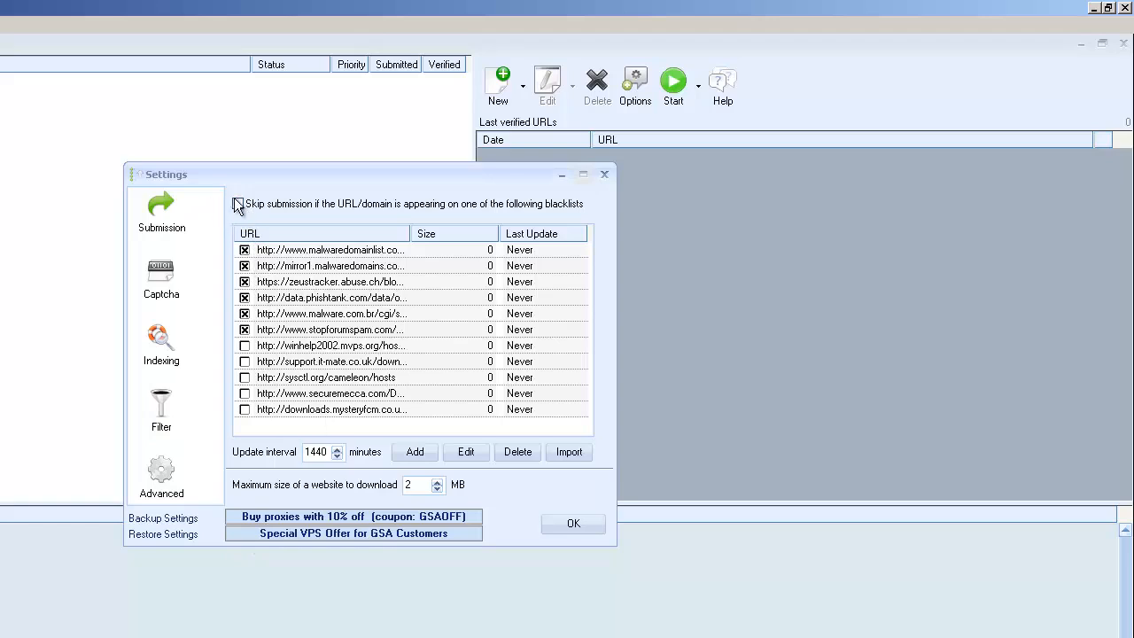
left_click(238, 205)
left_click(238, 205)
Review the submission settings, toggling proxy use for search engines off and back on.
left_click(163, 216)
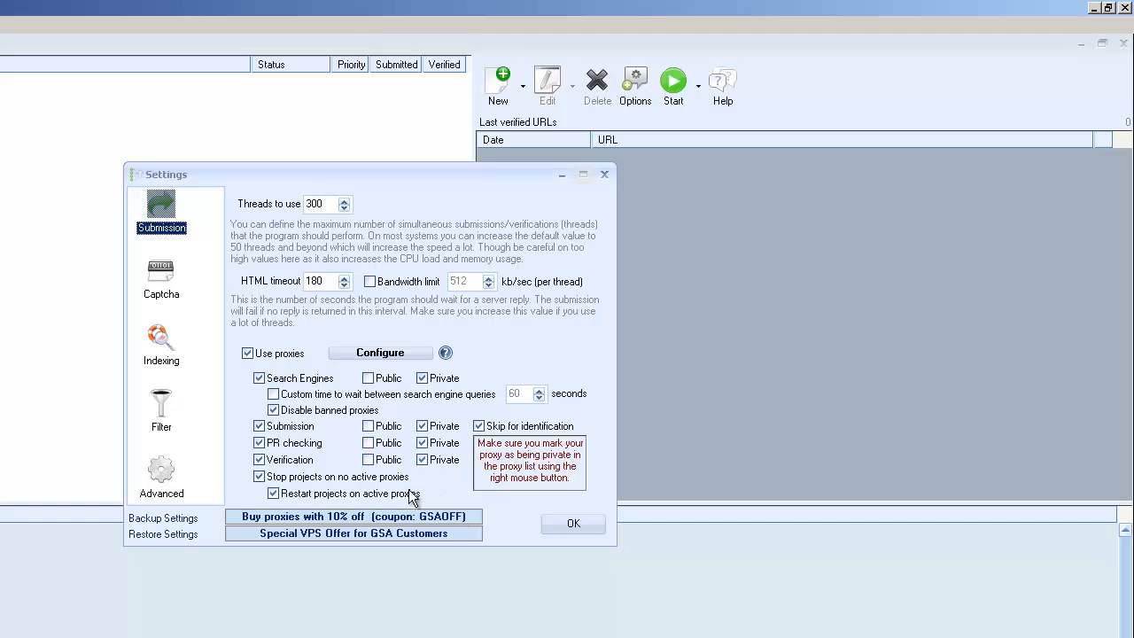
left_click(258, 379)
left_click(258, 378)
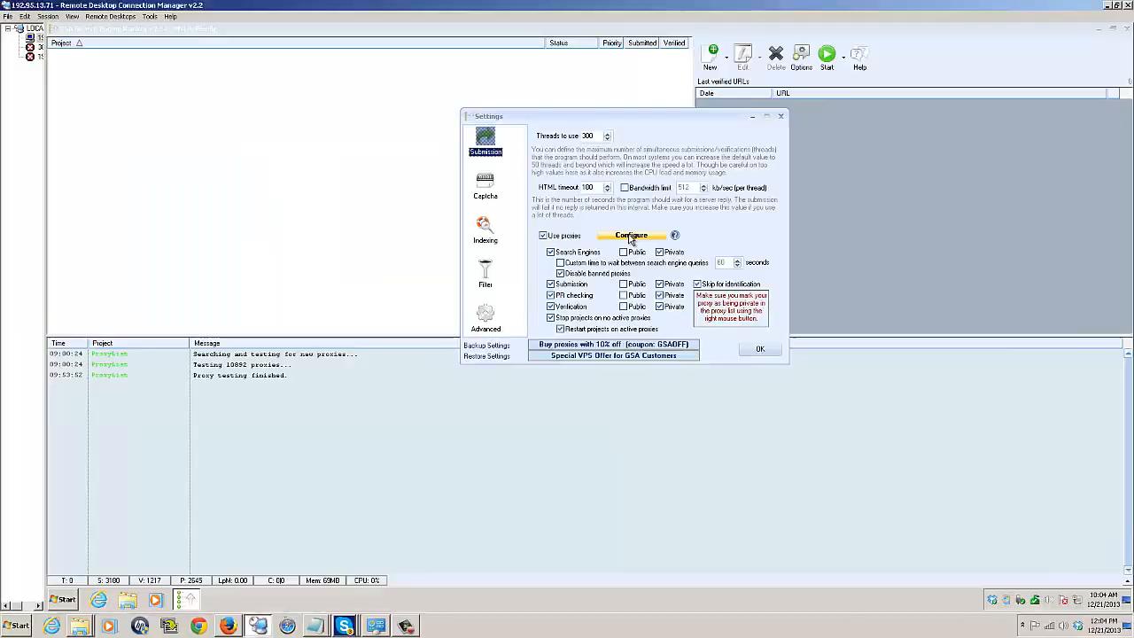
Open the proxy configuration in an enlarged window and examine the ways to add proxies and the listed proxies.
left_click(380, 352)
left_click_drag(627, 160, 605, 37)
left_click_drag(837, 403, 985, 623)
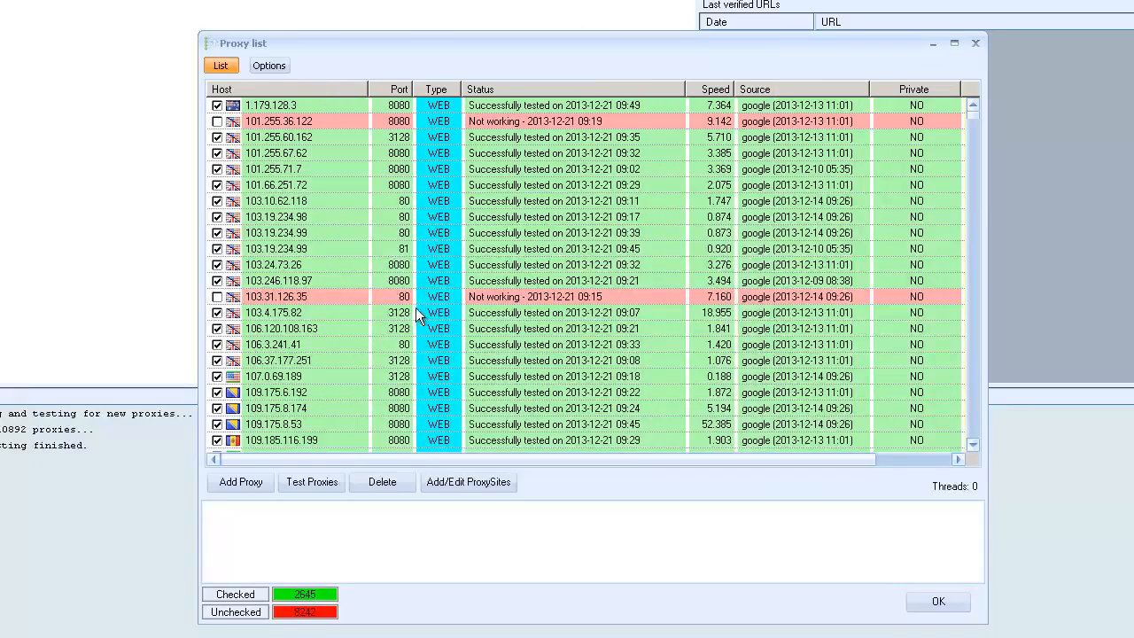
left_click(242, 482)
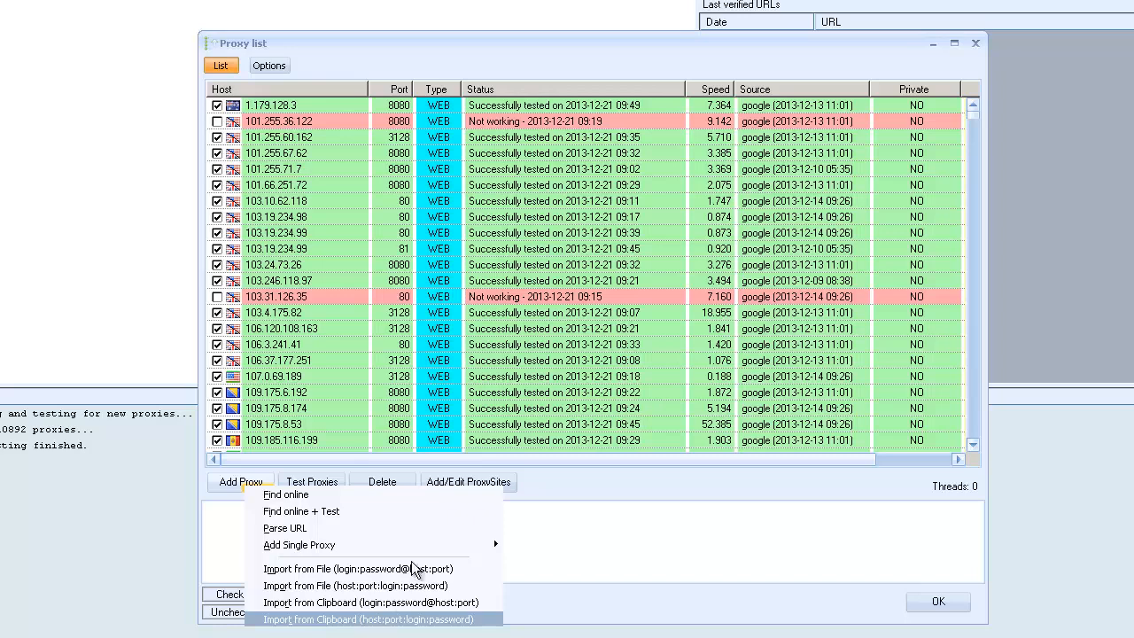
left_click(769, 524)
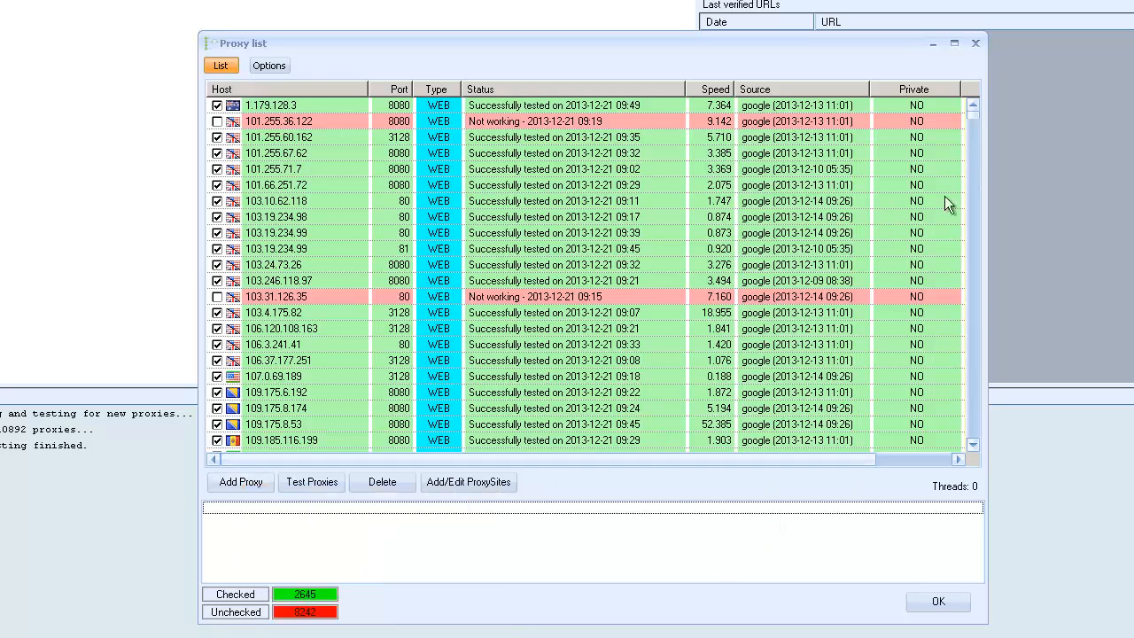
left_click_drag(974, 114, 977, 472)
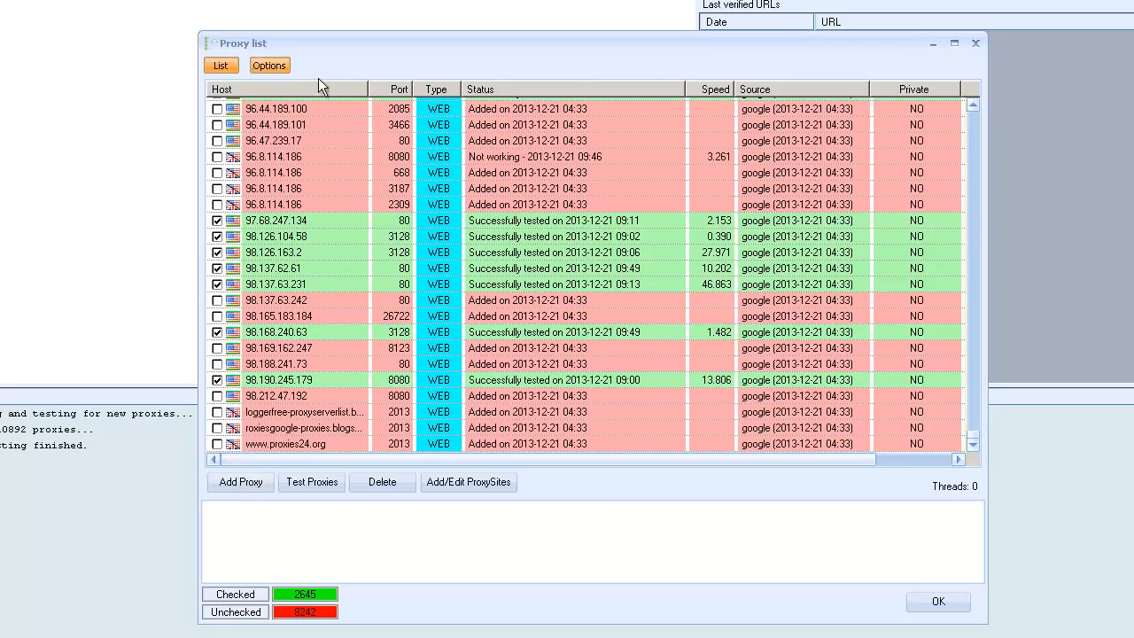
Review the automatic proxy search options, switching proxy testing to only newly added and back to all, and check threads and timeout.
left_click(269, 65)
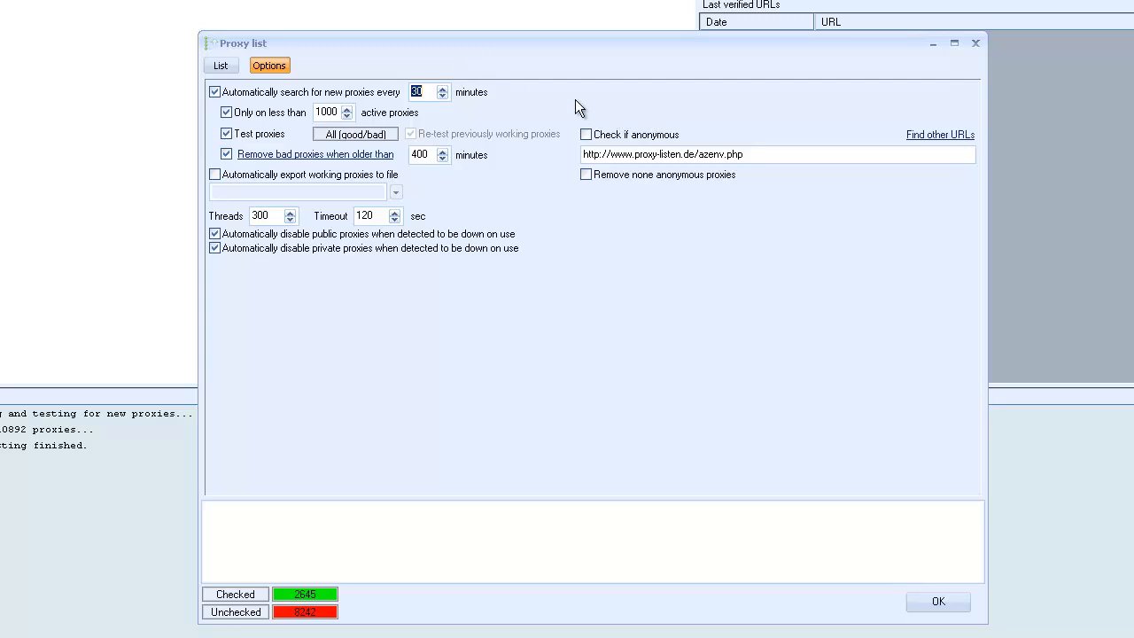
left_click(214, 93)
left_click(215, 93)
left_click_drag(341, 112, 272, 130)
left_click(363, 138)
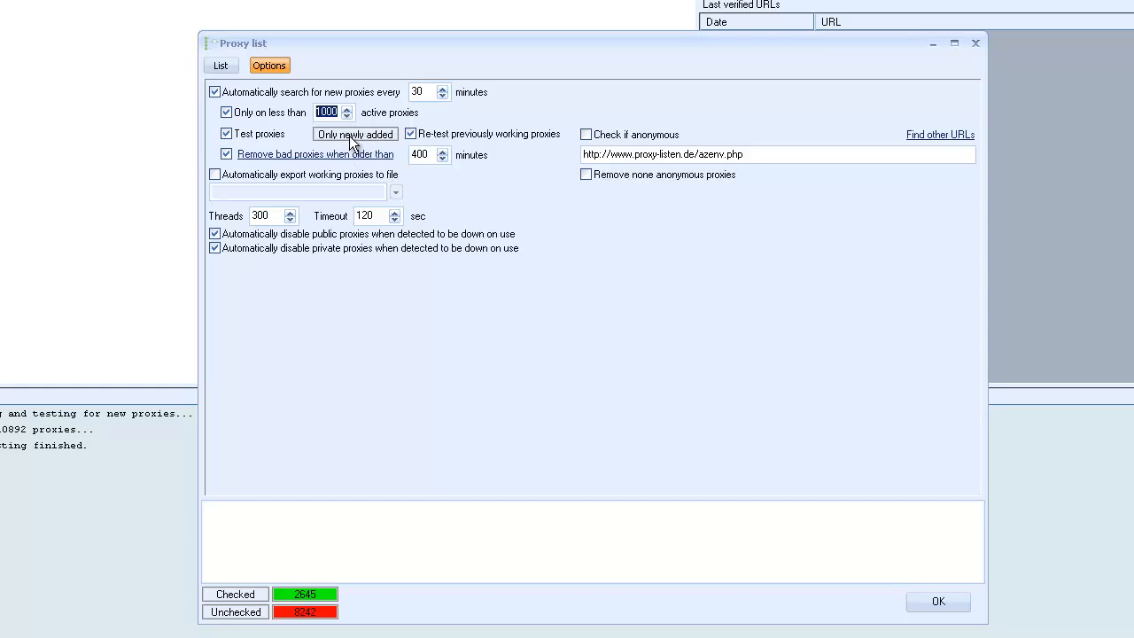
left_click(352, 142)
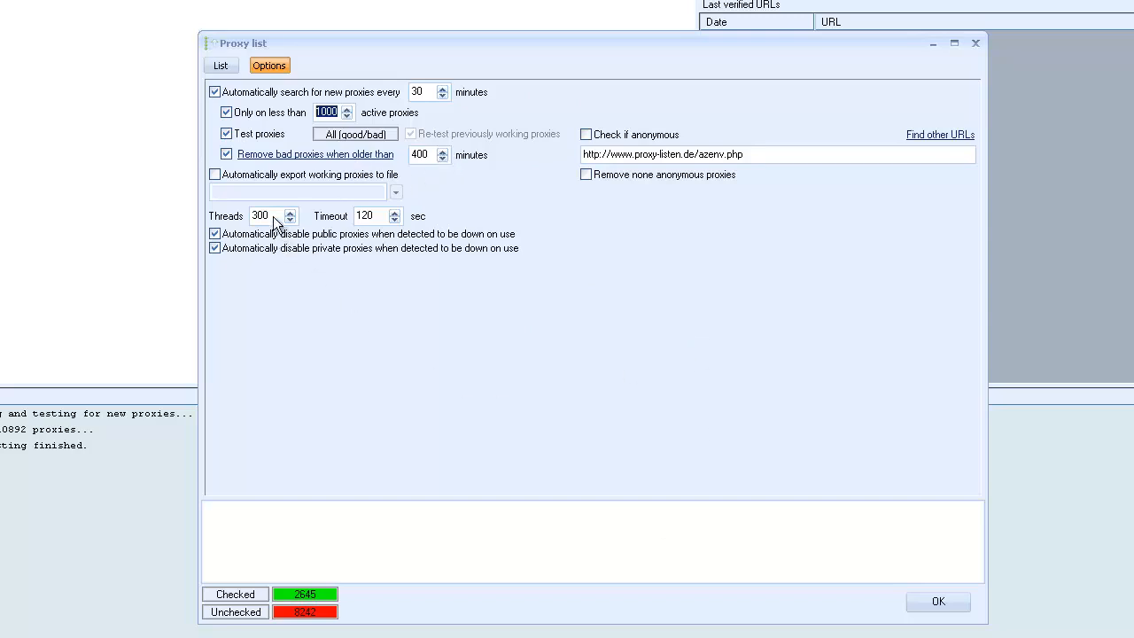
left_click_drag(264, 218, 232, 239)
double_click(376, 215)
Delete all unchecked or non-working proxies from the proxy list, look over the remaining entries, and accept the list.
left_click(220, 64)
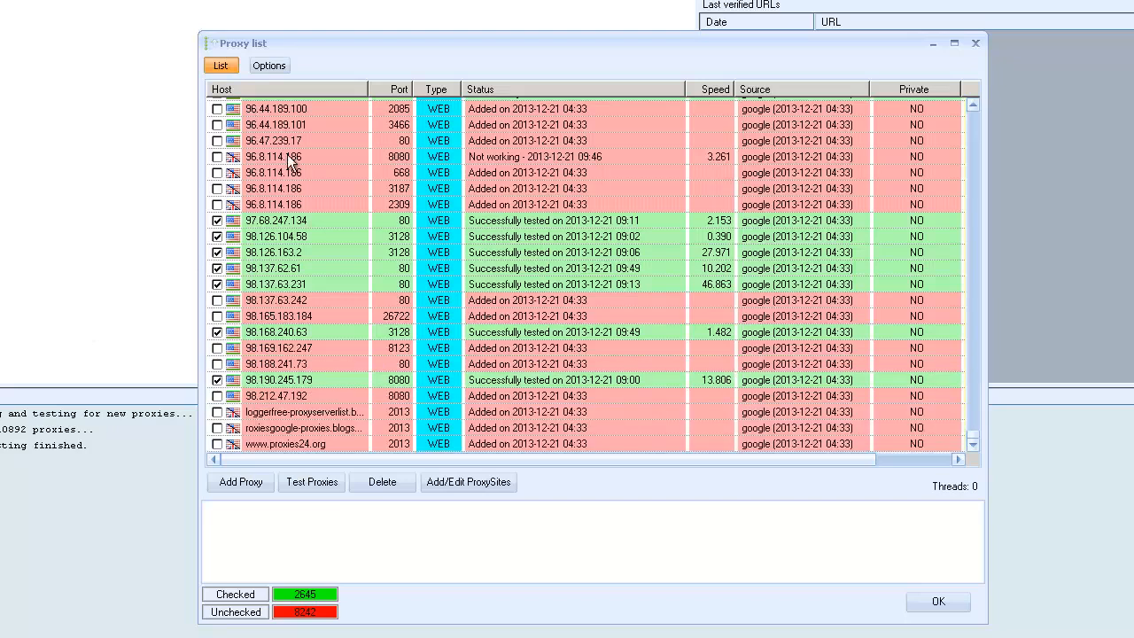
left_click(384, 484)
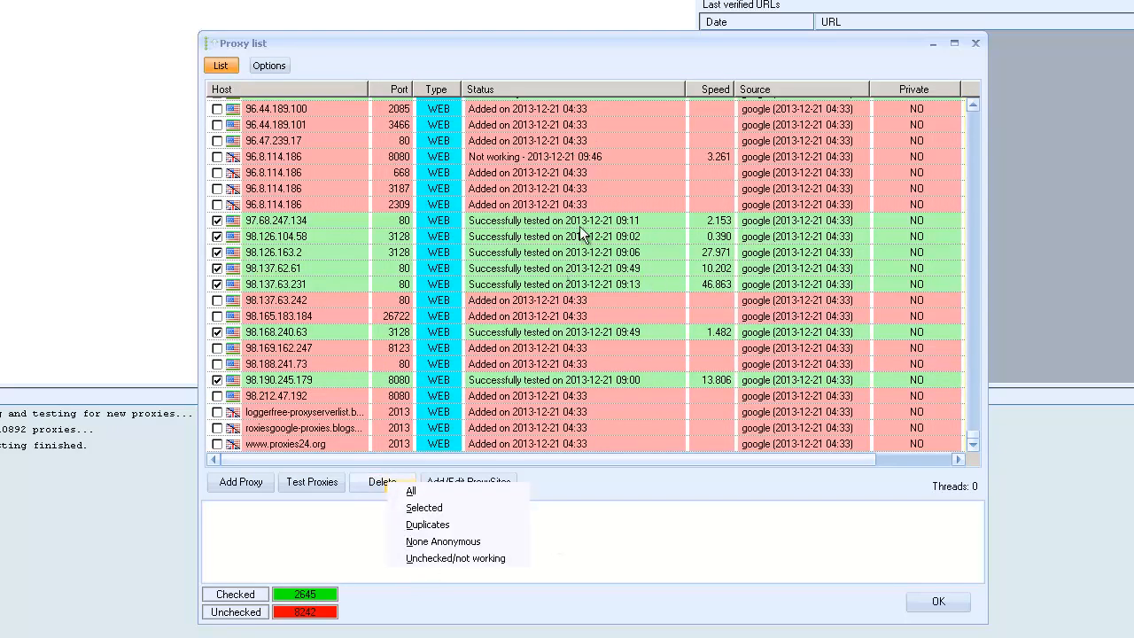
mouse_move(974, 440)
left_mouse_down()
mouse_move(975, 103)
mouse_move(990, 351)
mouse_move(981, 448)
left_mouse_up()
left_click_drag(966, 383, 960, 489)
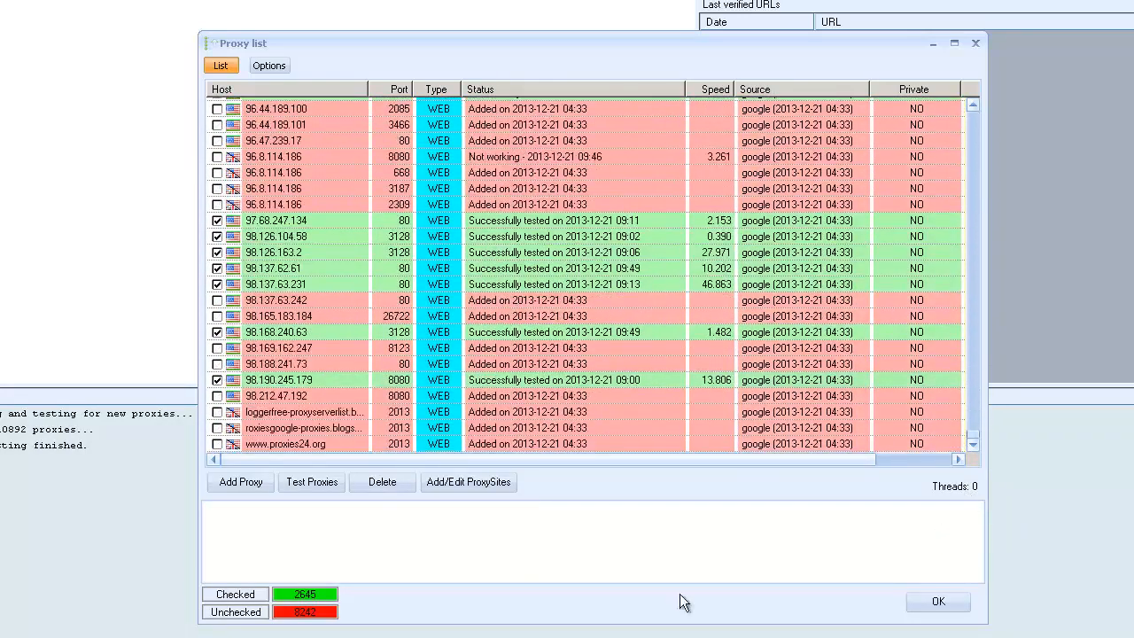
left_click(383, 485)
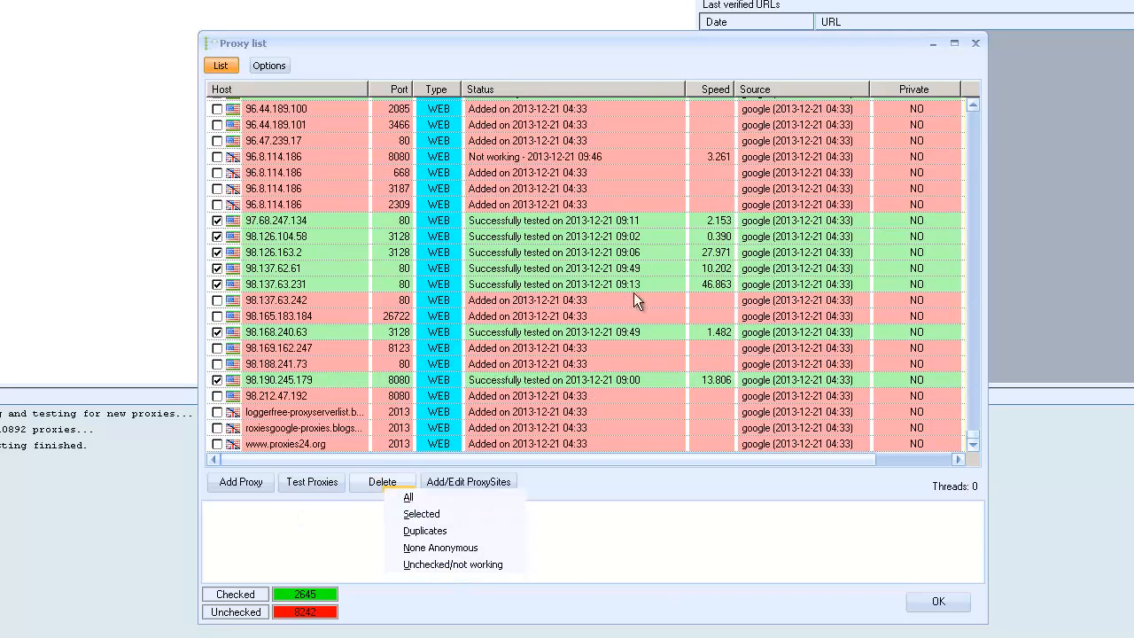
left_click(447, 563)
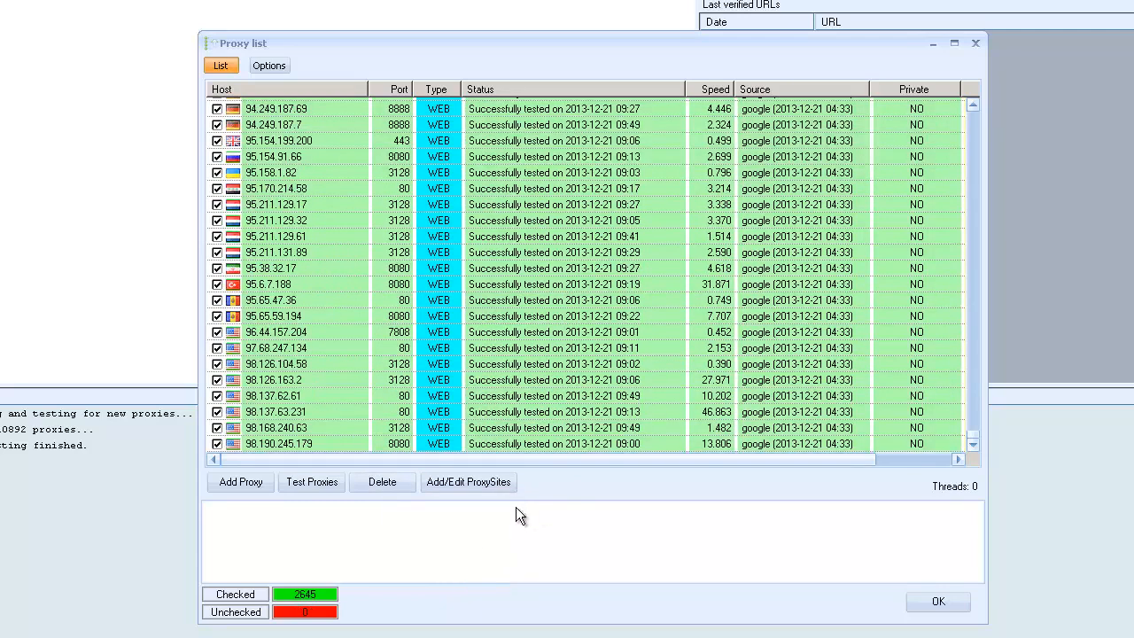
left_click_drag(972, 434, 966, 101)
left_click_drag(978, 139, 999, 445)
left_click(938, 603)
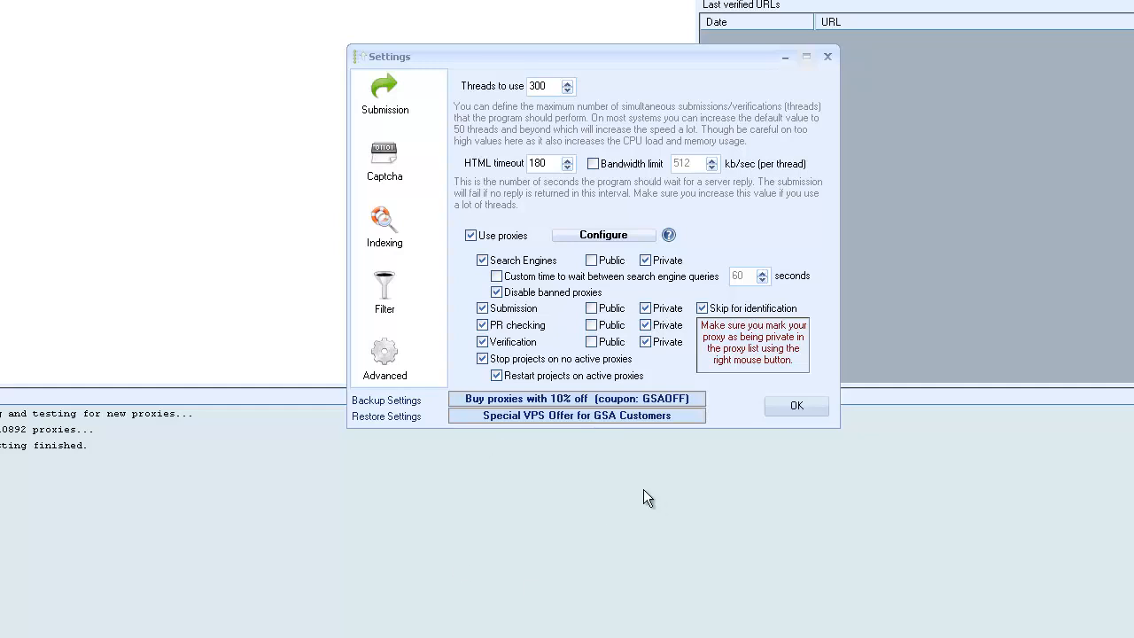
Enable public proxies for verification and PR checking, and disable private proxies for search engines.
left_click(592, 343)
left_click(594, 326)
left_click(645, 262)
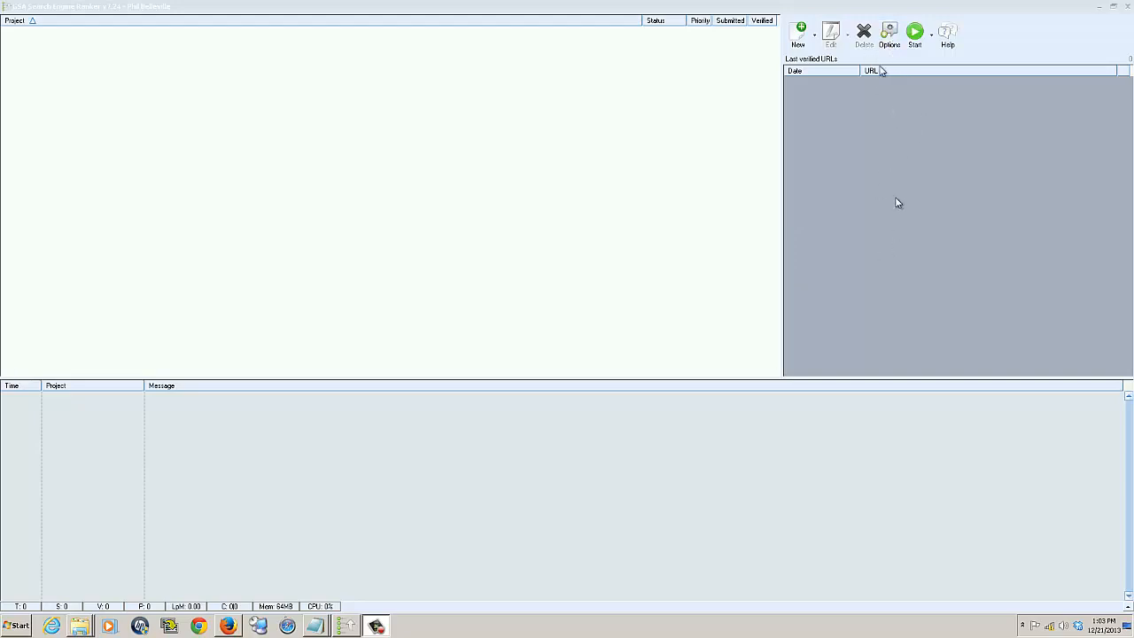
Reopen the settings and review the indexing options, toggling the submission of backlink URLs to blog search engines.
left_click(888, 35)
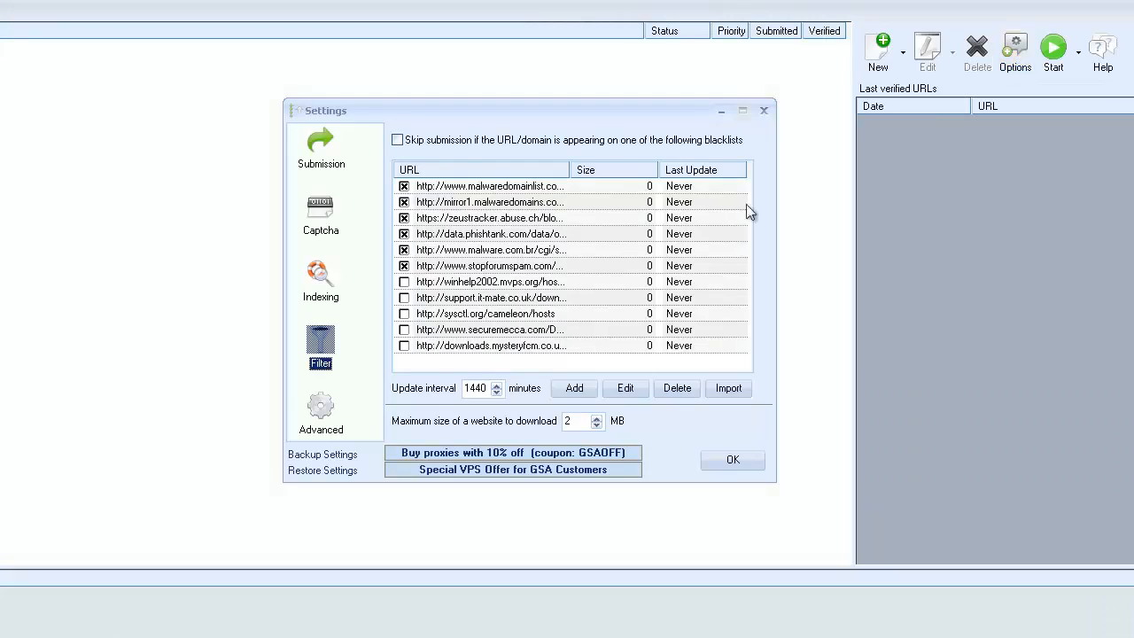
left_click(321, 281)
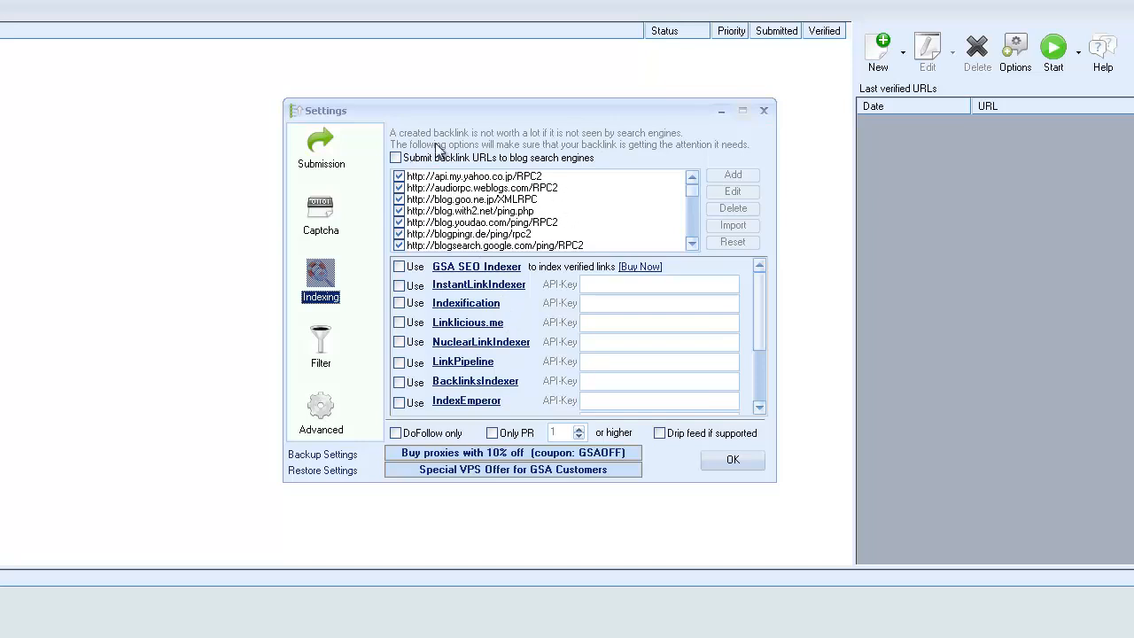
left_click(396, 158)
left_click(397, 158)
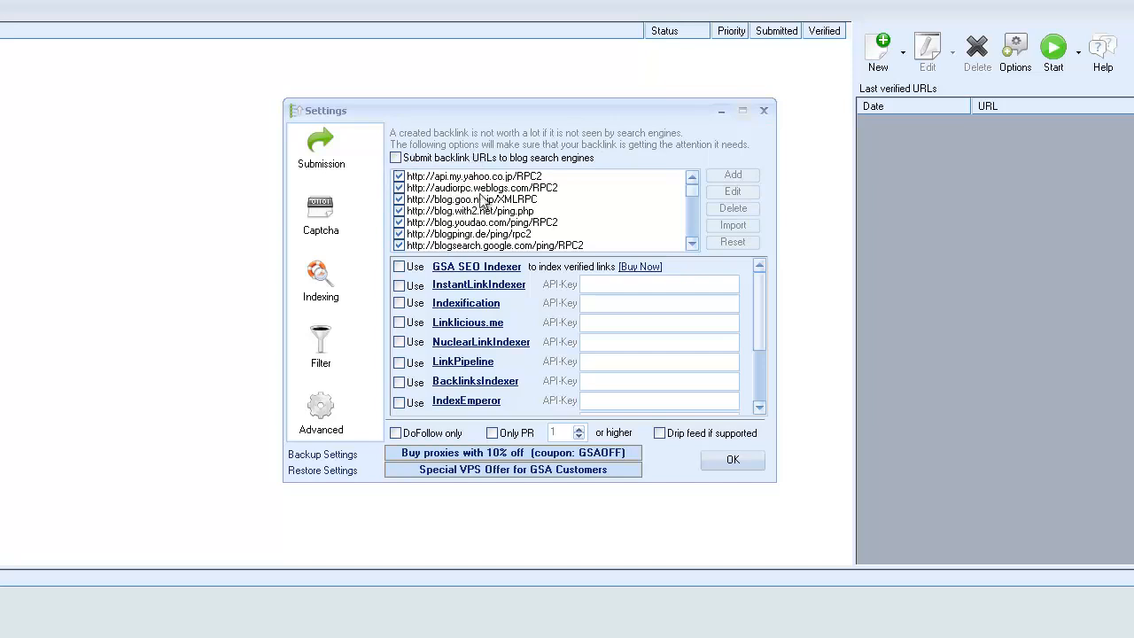
left_click(395, 158)
mouse_move(690, 193)
left_mouse_down()
mouse_move(694, 214)
mouse_move(689, 174)
left_mouse_up()
left_click(398, 158)
Switch to Firefox, maximize its window, and read through the GSA SEO Indexer product page.
left_click_drag(1132, 409, 758, 30)
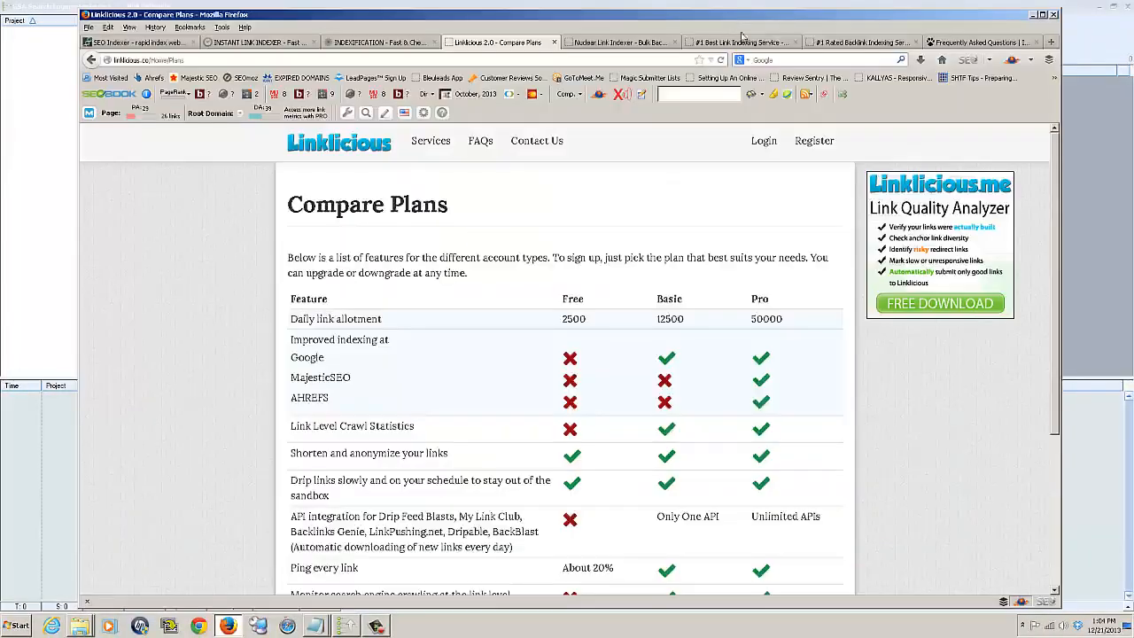
left_click(1043, 15)
left_click(53, 32)
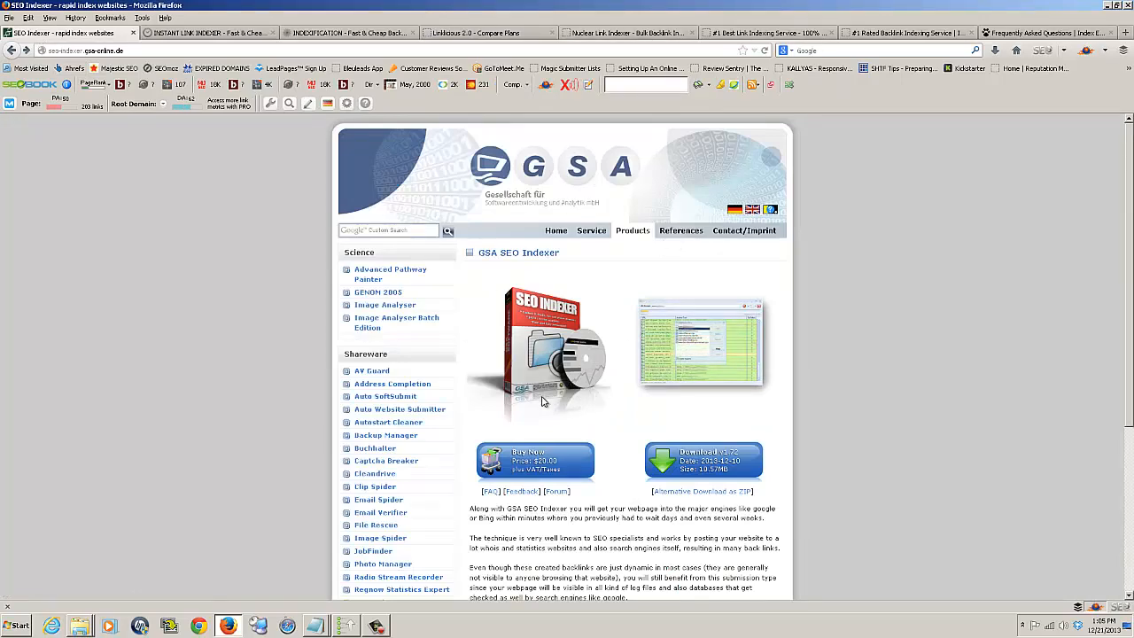
scroll(542, 401, "down", 3)
scroll(567, 400, "up", 2)
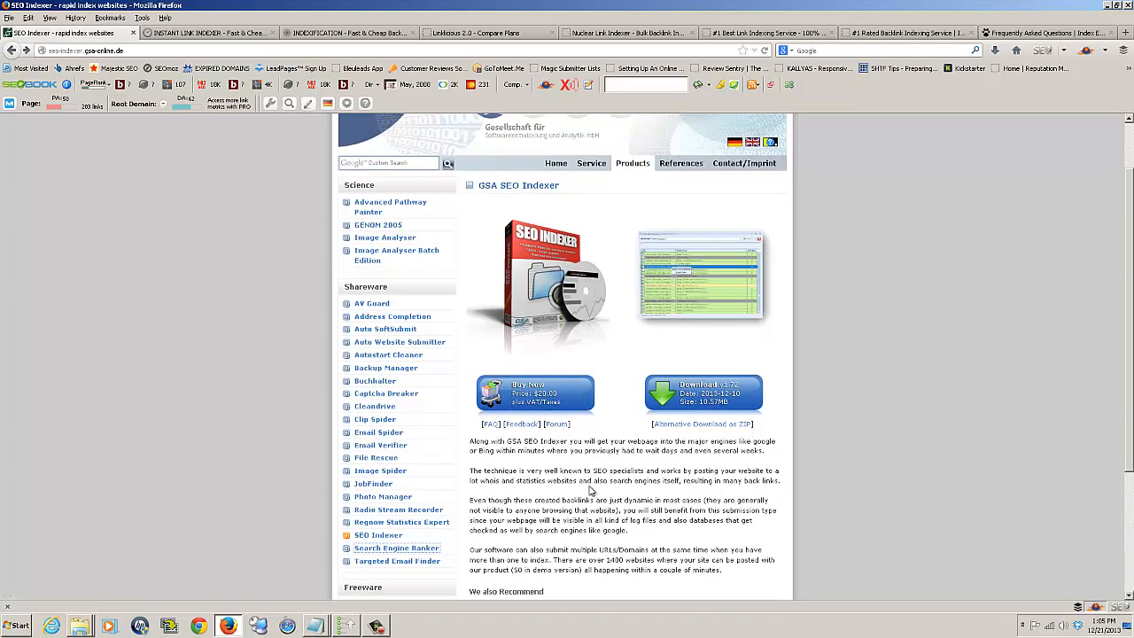
scroll(585, 489, "down", 4)
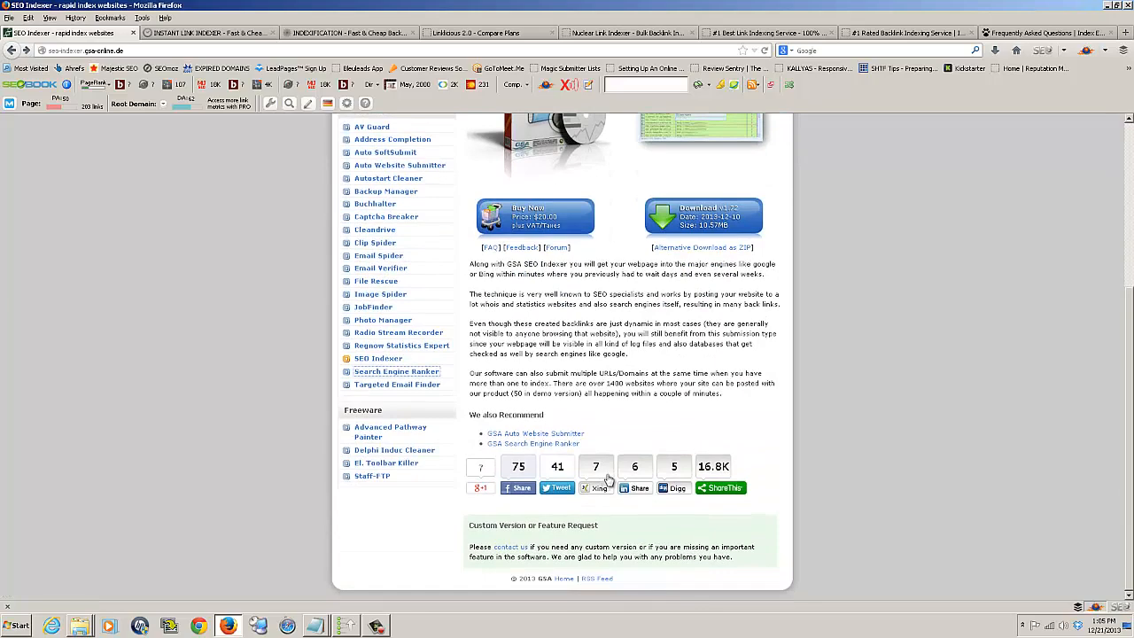
scroll(608, 479, "up", 5)
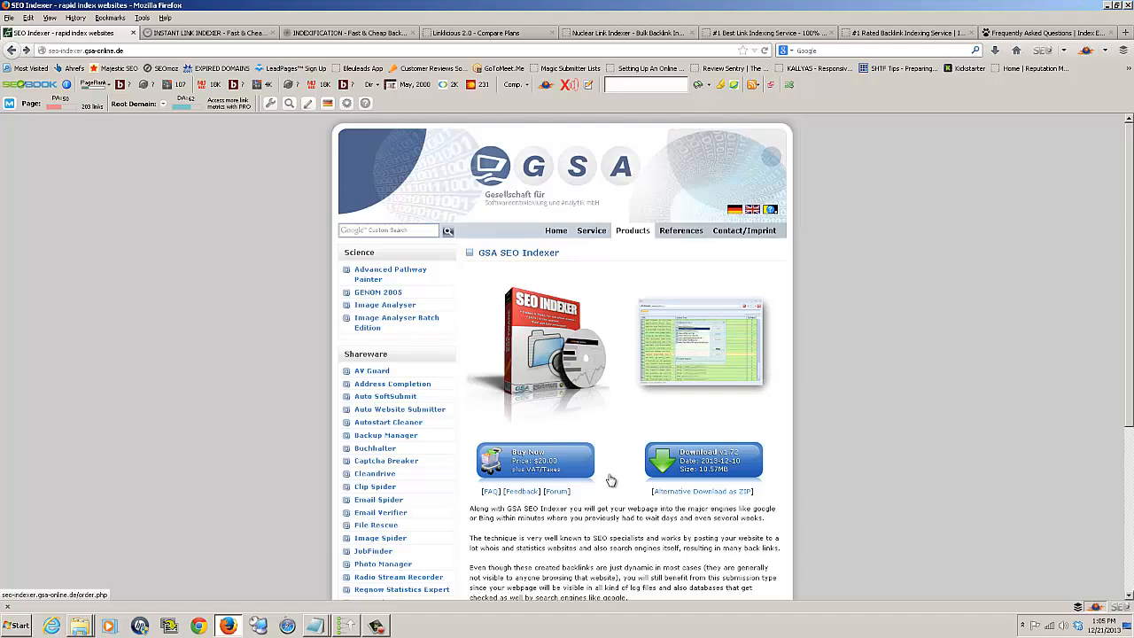
scroll(610, 479, "down", 3)
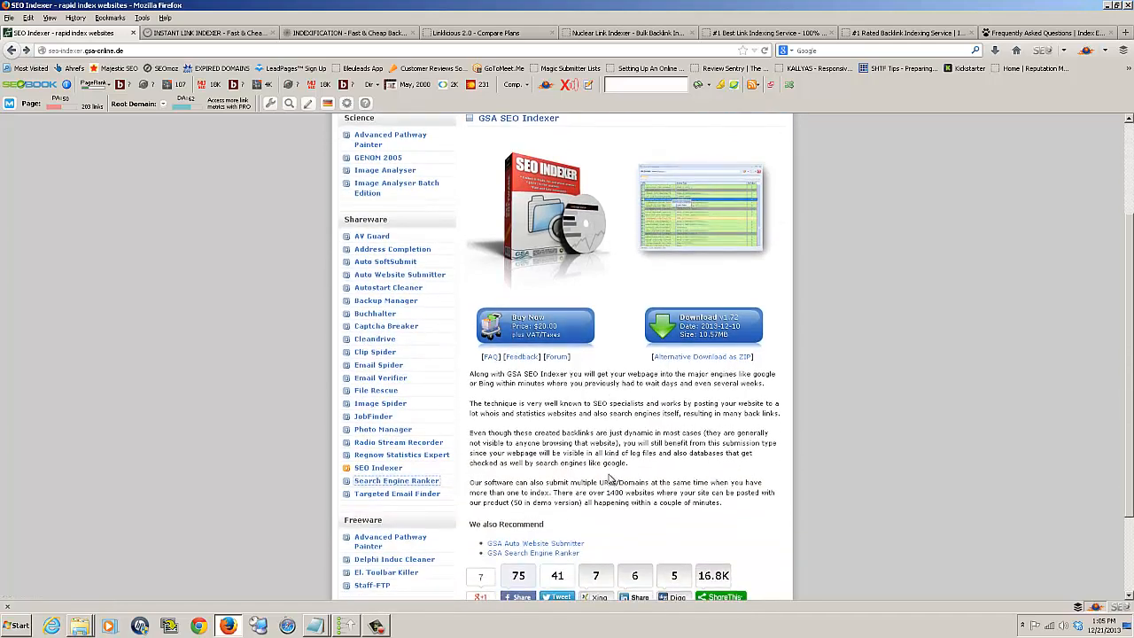
scroll(610, 479, "up", 3)
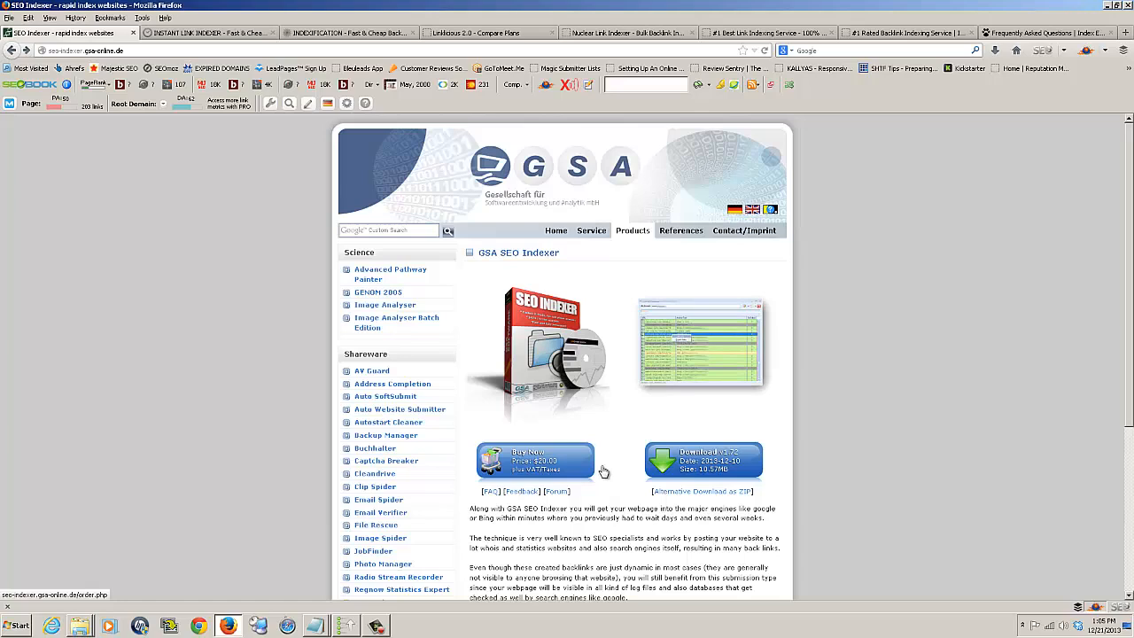
Examine the Instant Link Indexer site, from its pricing plans up to the page heading.
left_click(193, 33)
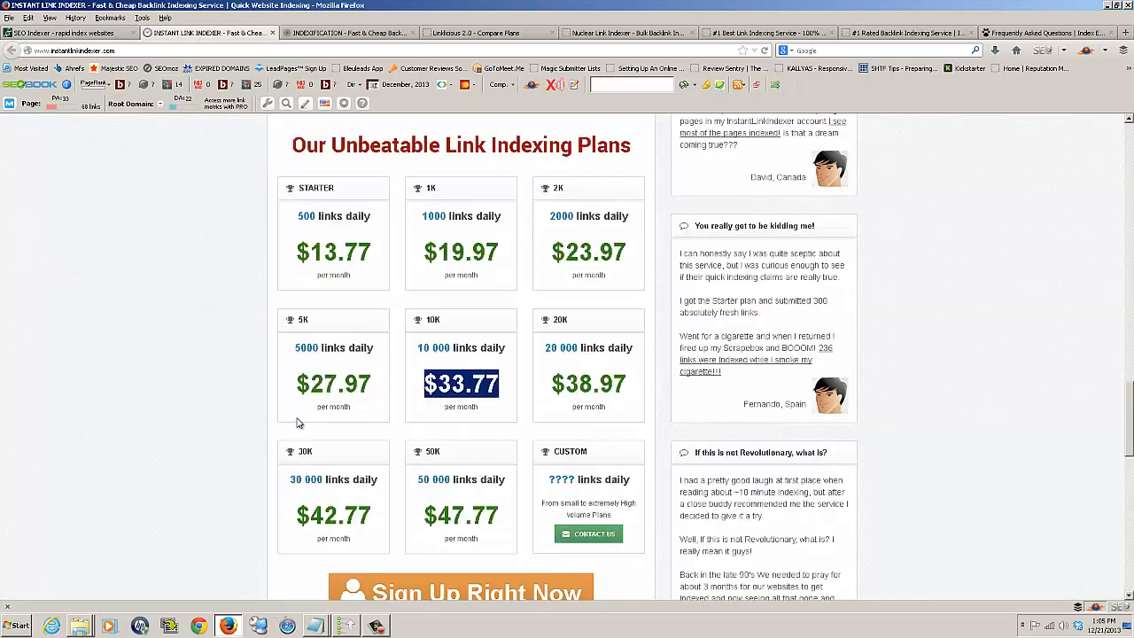
scroll(200, 421, "up", 15)
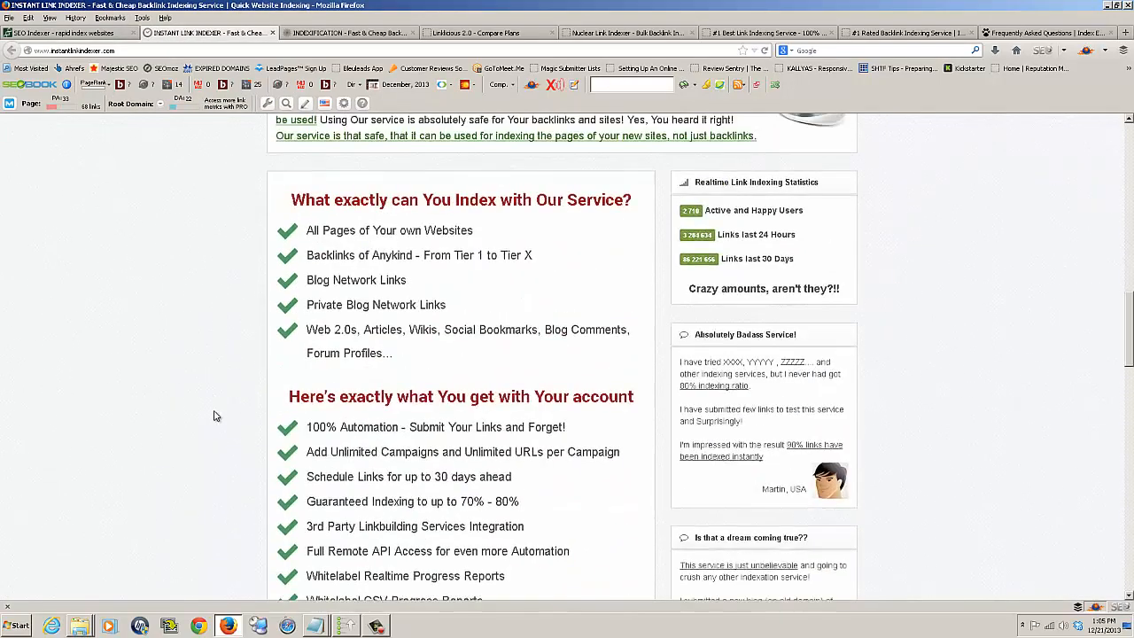
scroll(221, 412, "up", 1)
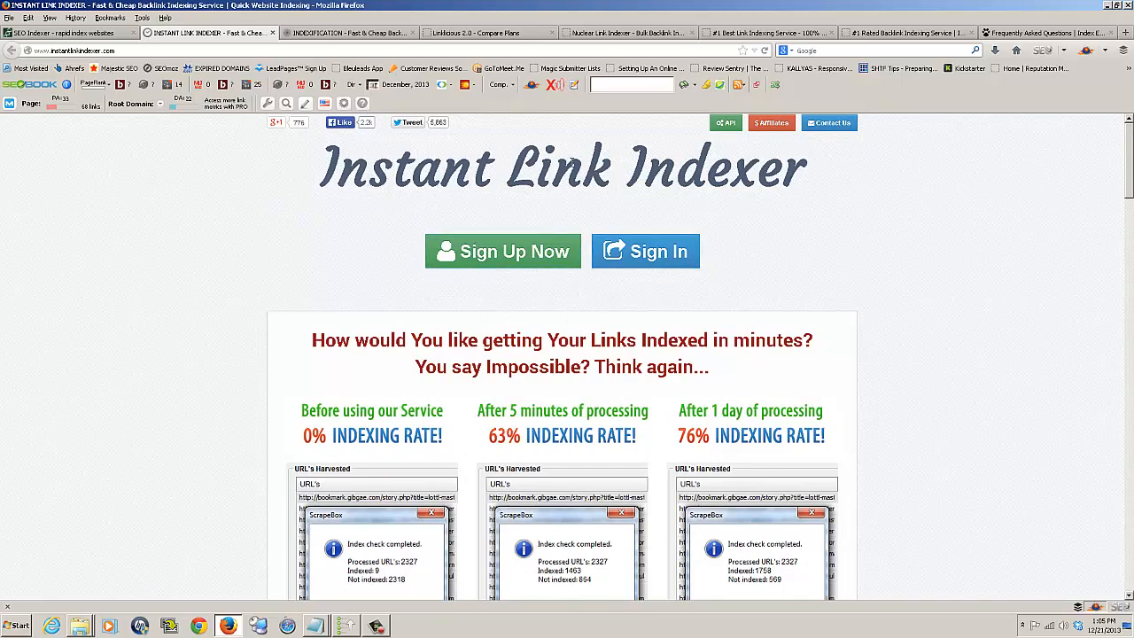
left_click_drag(499, 173, 324, 176)
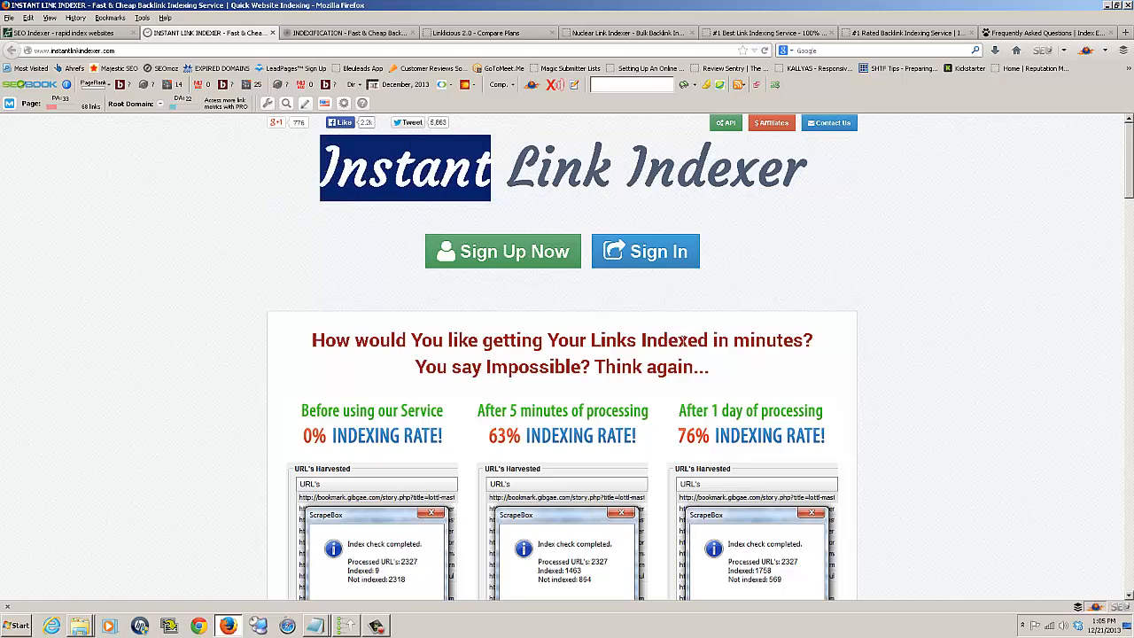
Highlight the "Indexed in minutes" claim on the Instant Link Indexer page and read through its indexing guarantees and pricing plans.
left_click_drag(641, 339, 846, 354)
scroll(853, 349, "down", 4)
scroll(854, 348, "down", 5)
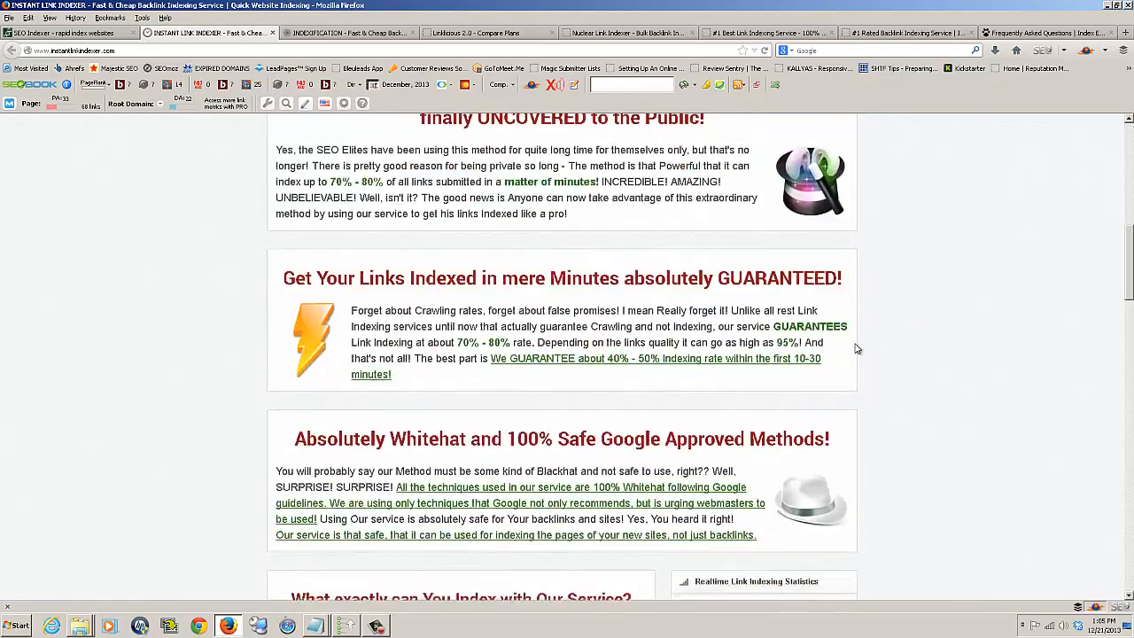
scroll(857, 343, "up", 8)
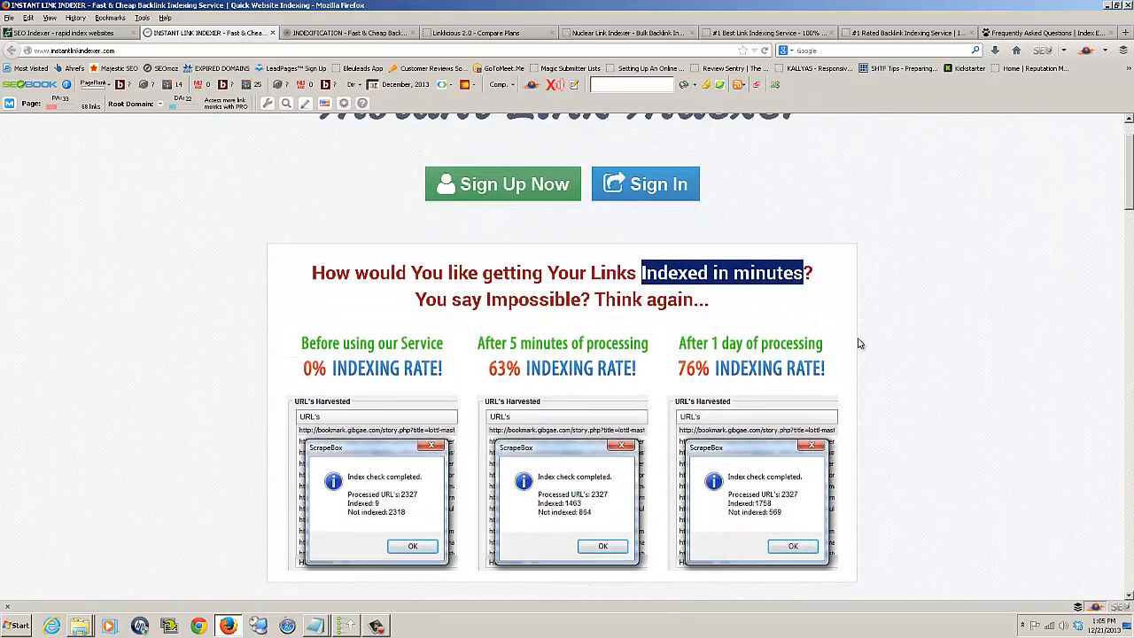
scroll(858, 343, "down", 2)
scroll(857, 343, "down", 8)
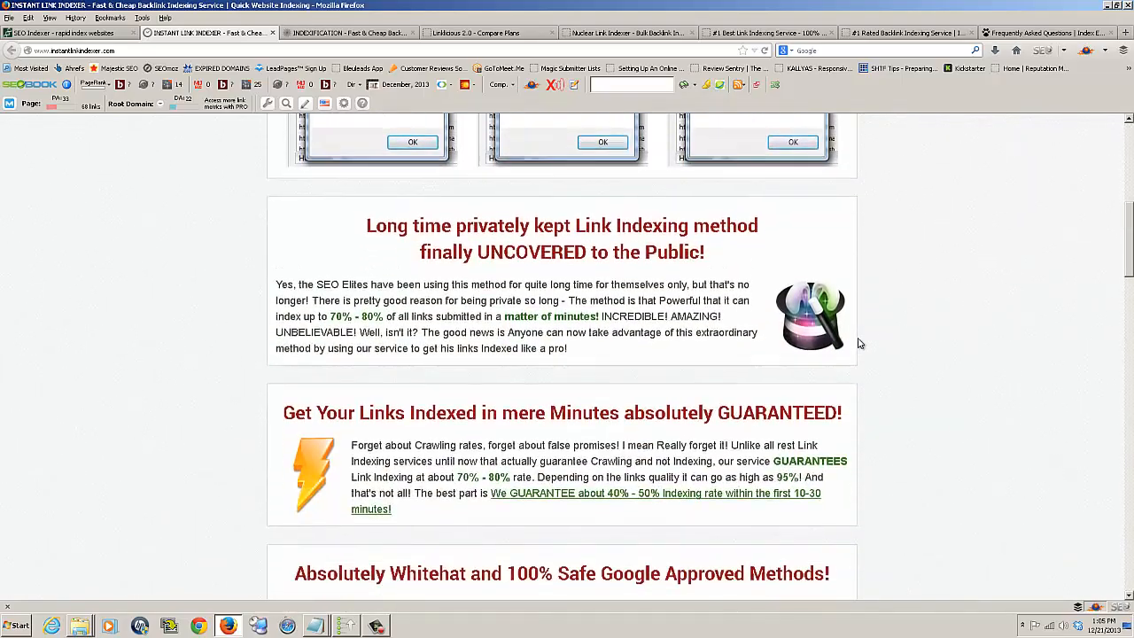
scroll(857, 343, "up", 5)
scroll(857, 343, "down", 10)
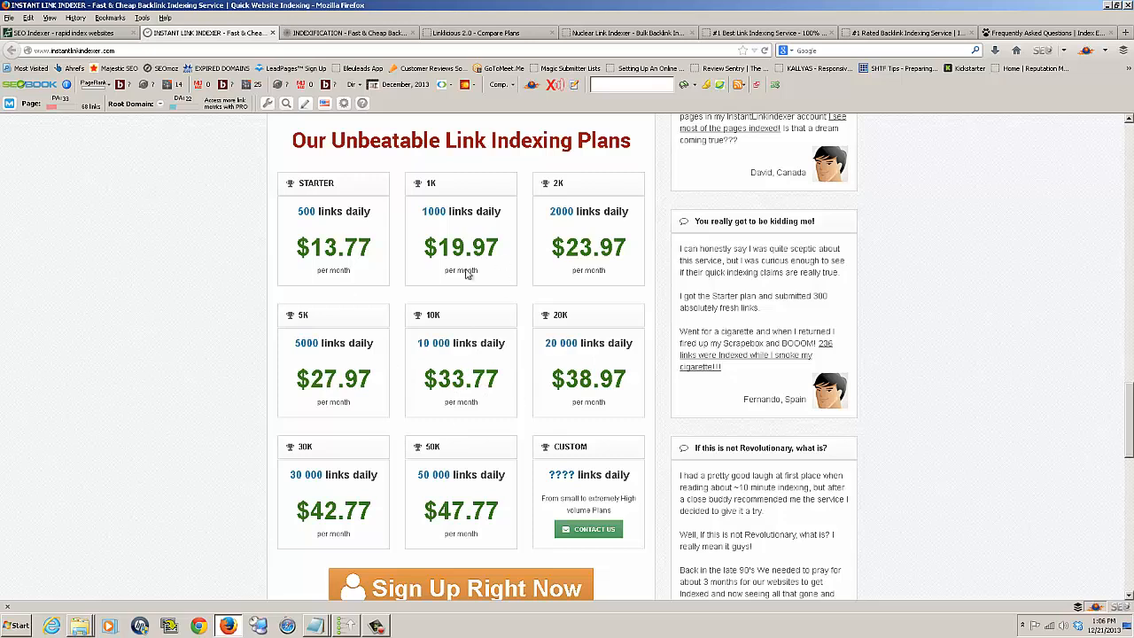
left_click_drag(1129, 424, 1118, 154)
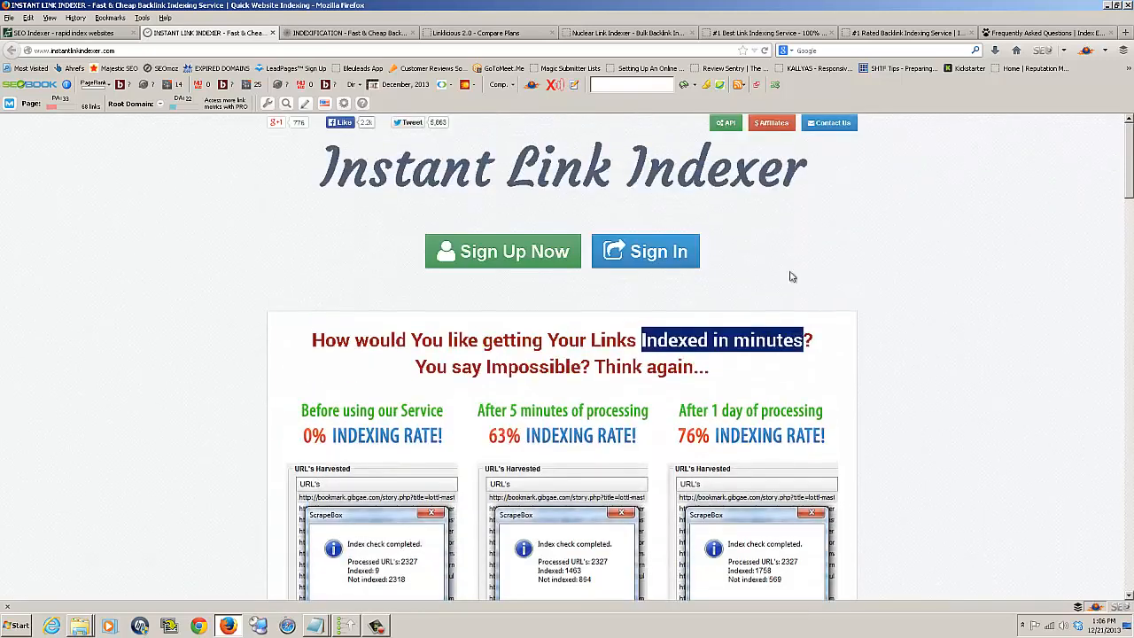
Check the Indexification home page offer, and compare the daily link allotments, features and costs of the Linklicious plans.
left_click(358, 35)
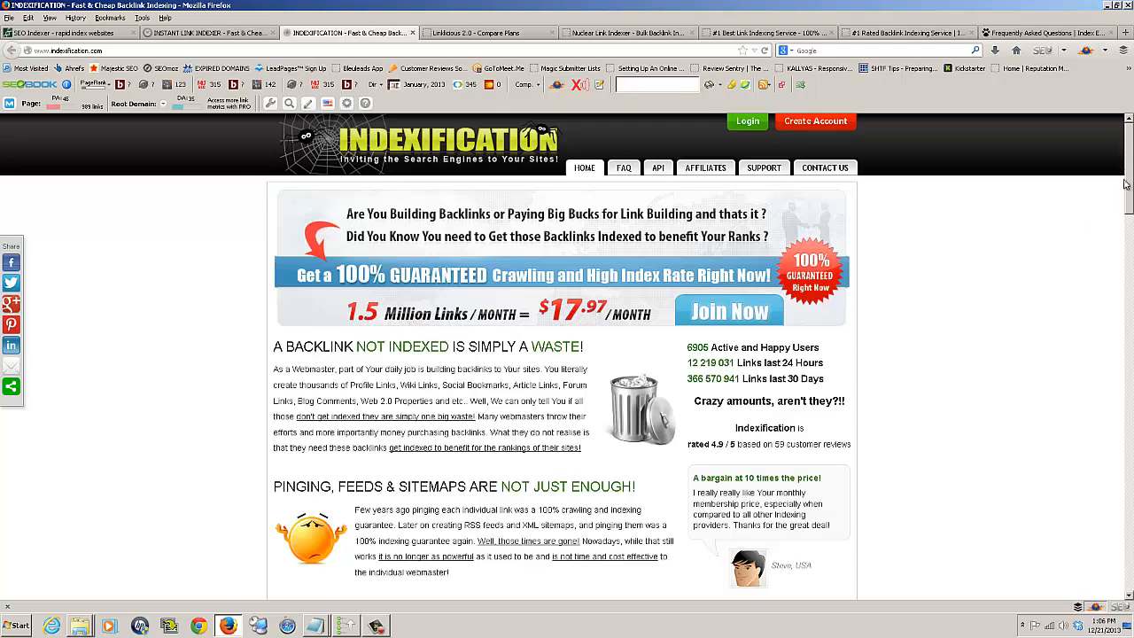
left_click_drag(1127, 157, 1094, 140)
left_click(478, 33)
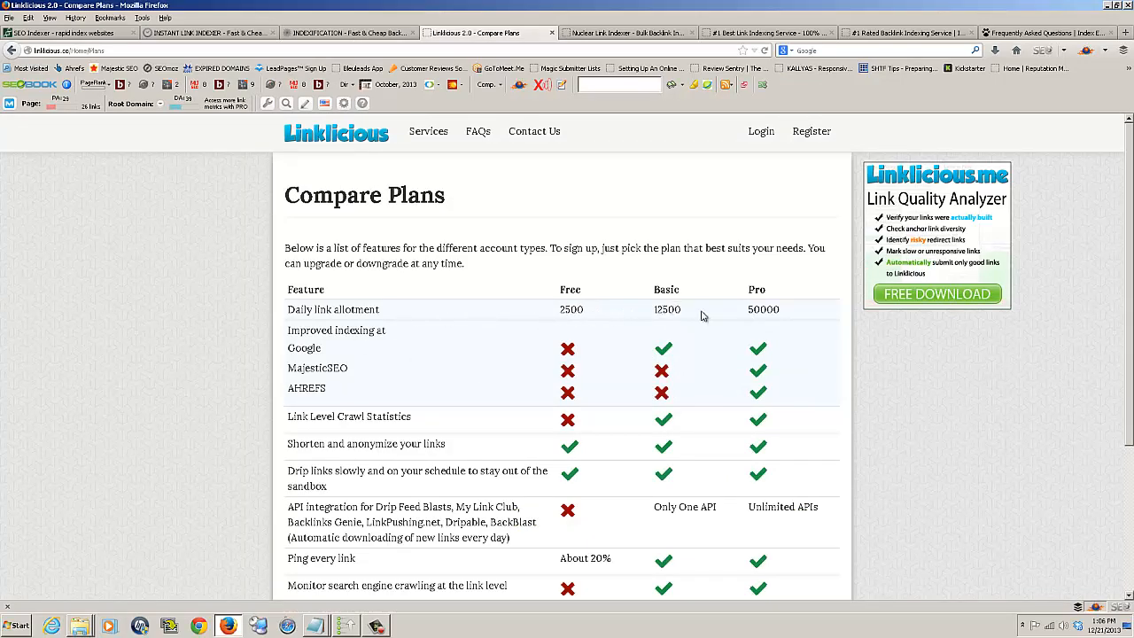
left_click_drag(587, 314, 539, 314)
scroll(641, 325, "down", 2)
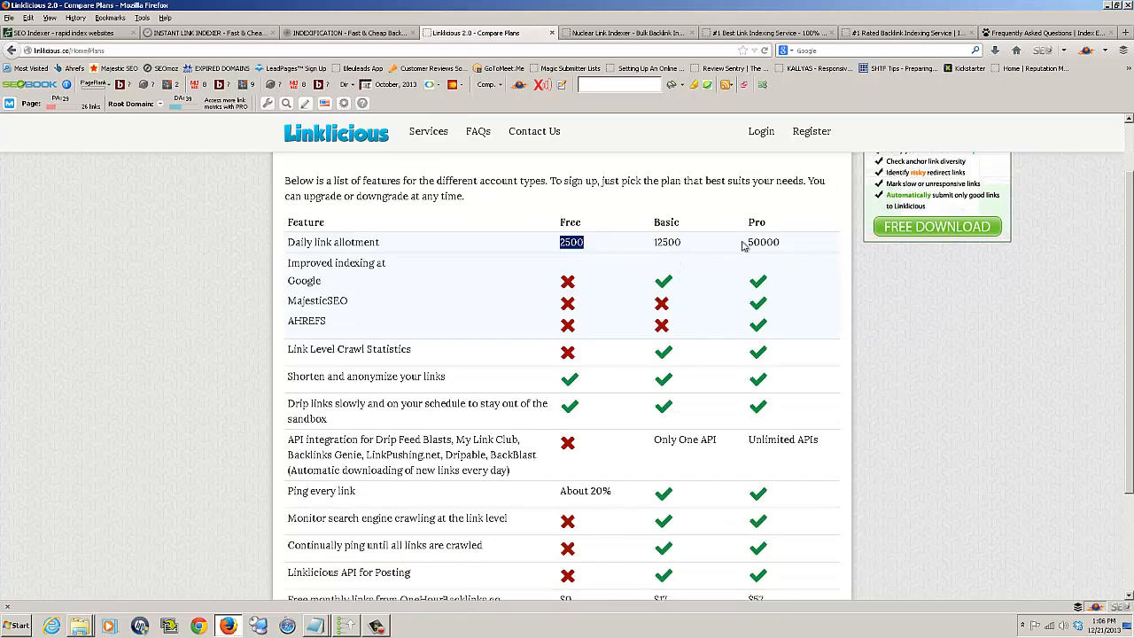
scroll(783, 243, "down", 3)
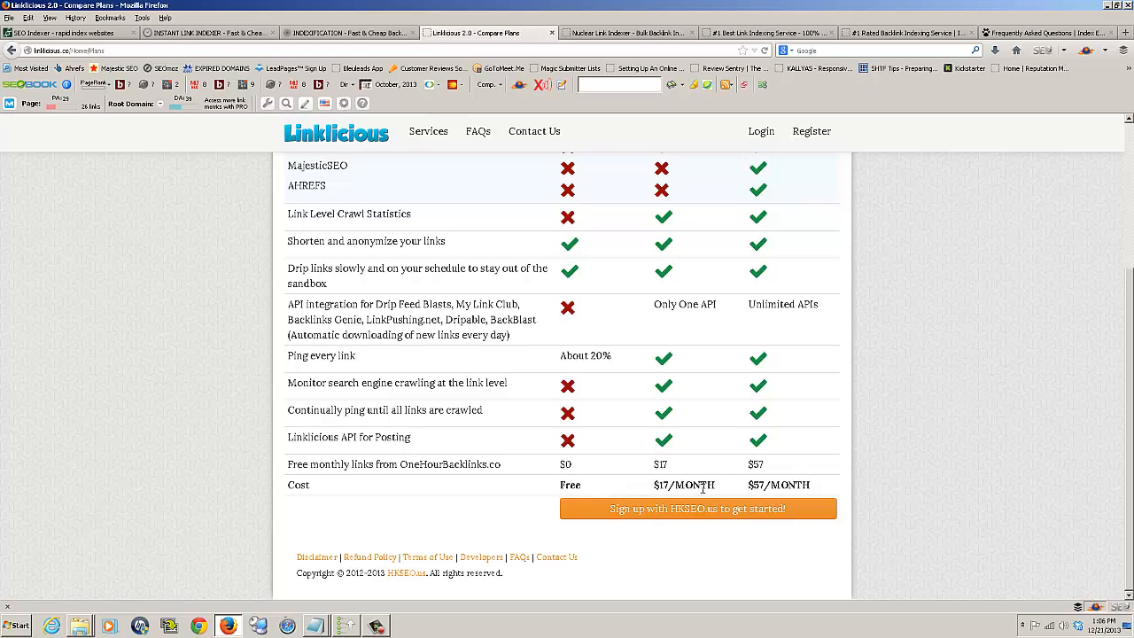
scroll(703, 486, "up", 5)
scroll(702, 492, "down", 5)
scroll(784, 483, "up", 5)
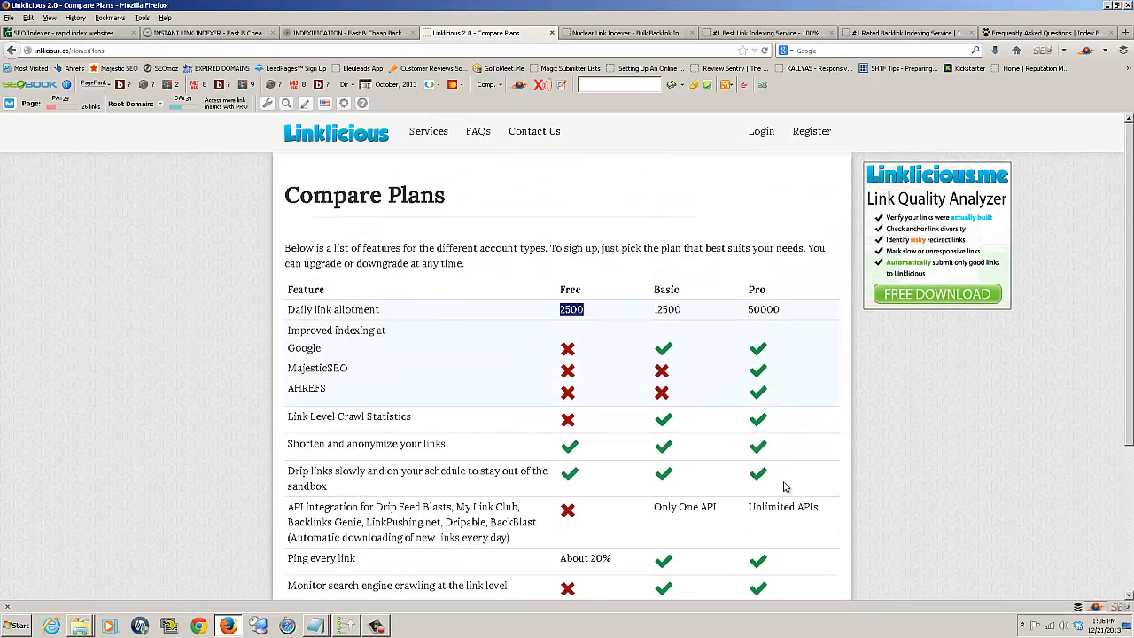
scroll(784, 487, "down", 5)
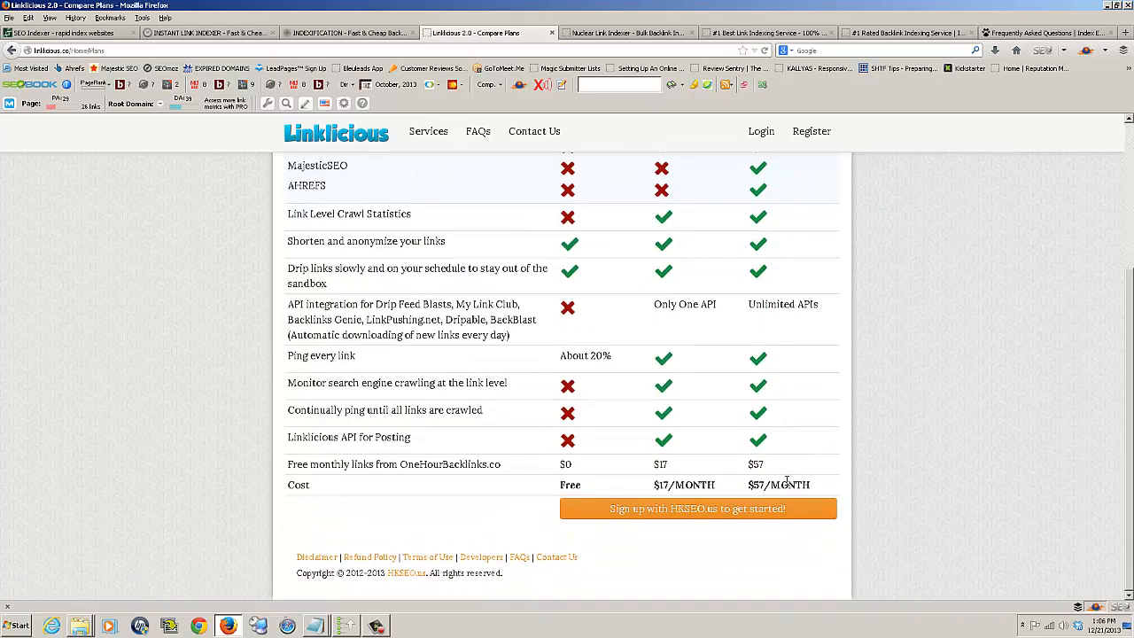
scroll(786, 483, "up", 5)
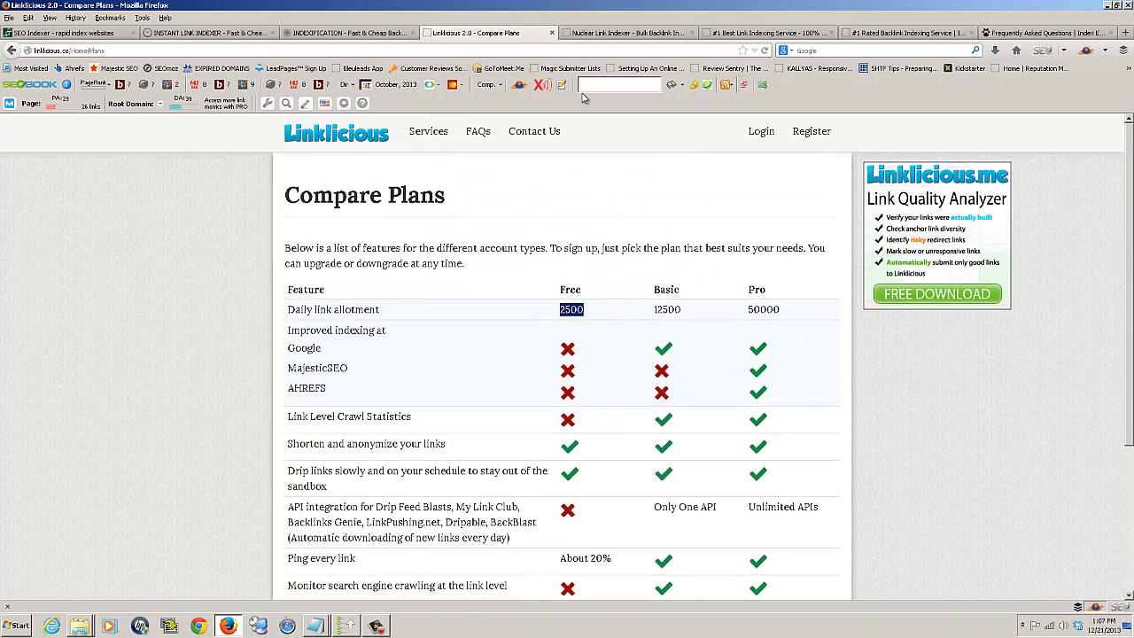
Open the Nuclear Link Indexer page and read its backlink quality tips, guarantee and service offer.
left_click(643, 35)
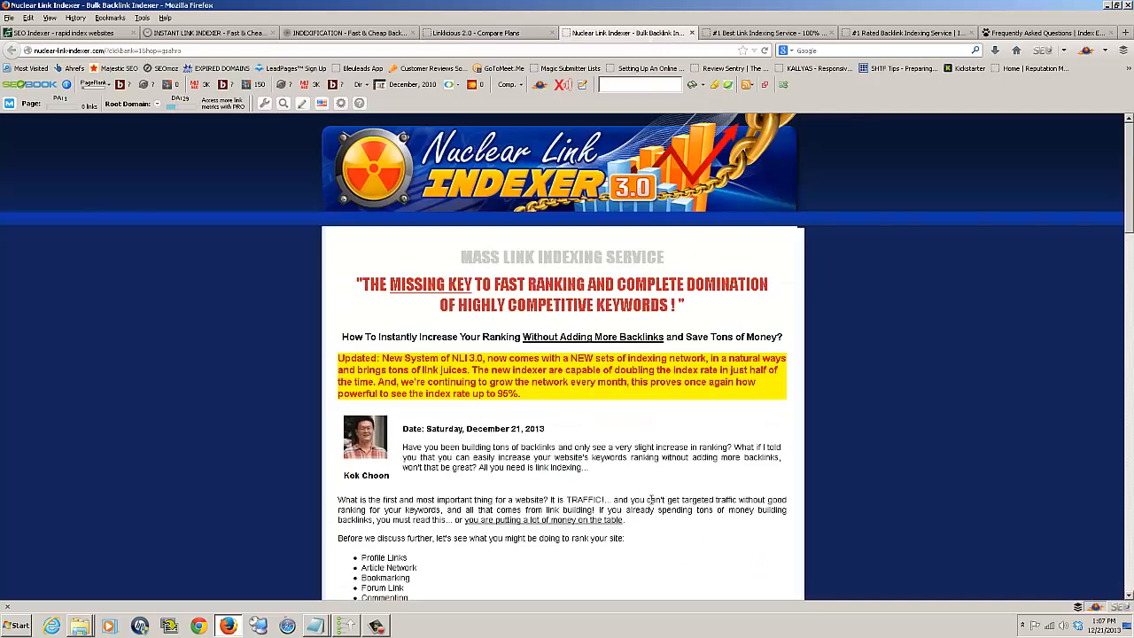
scroll(564, 486, "down", 10)
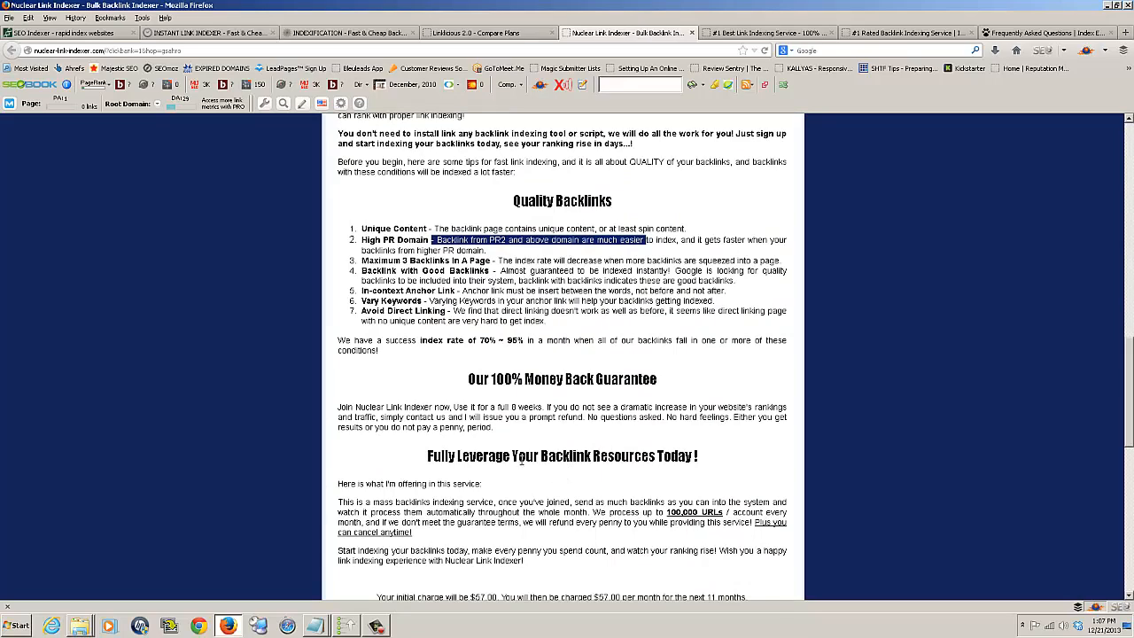
scroll(527, 458, "up", 10)
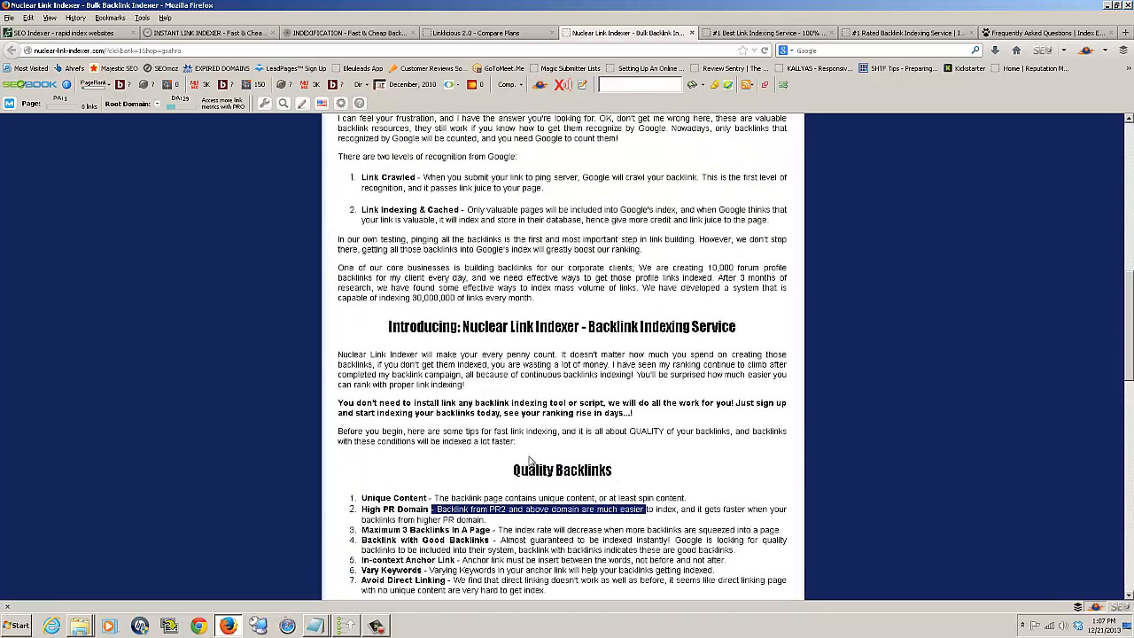
scroll(529, 453, "down", 2)
scroll(529, 454, "down", 7)
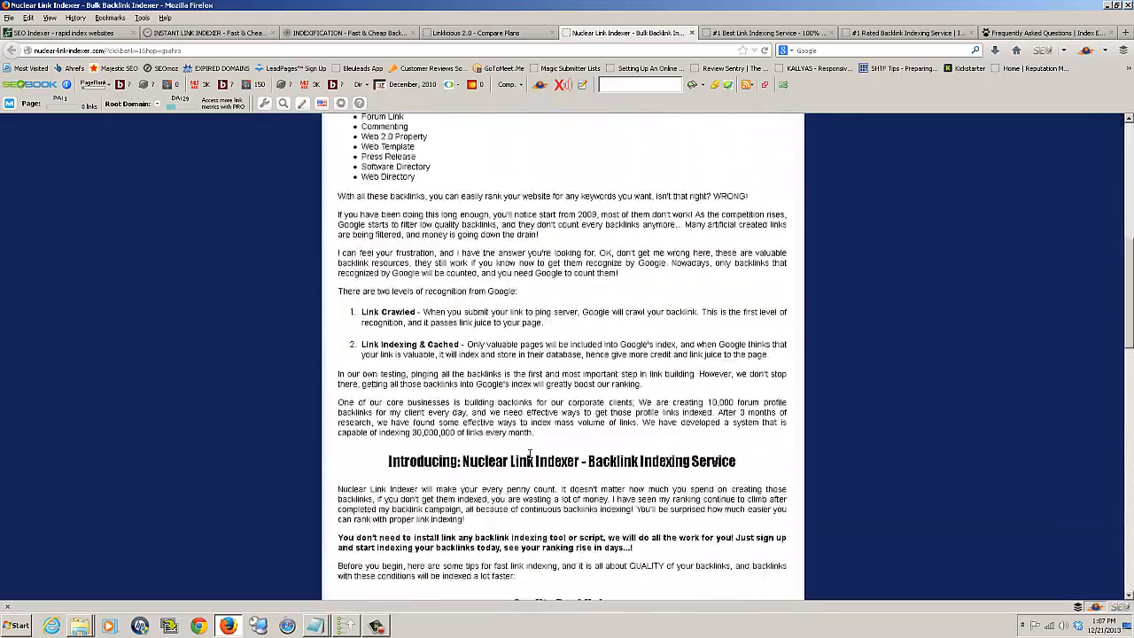
scroll(529, 454, "up", 10)
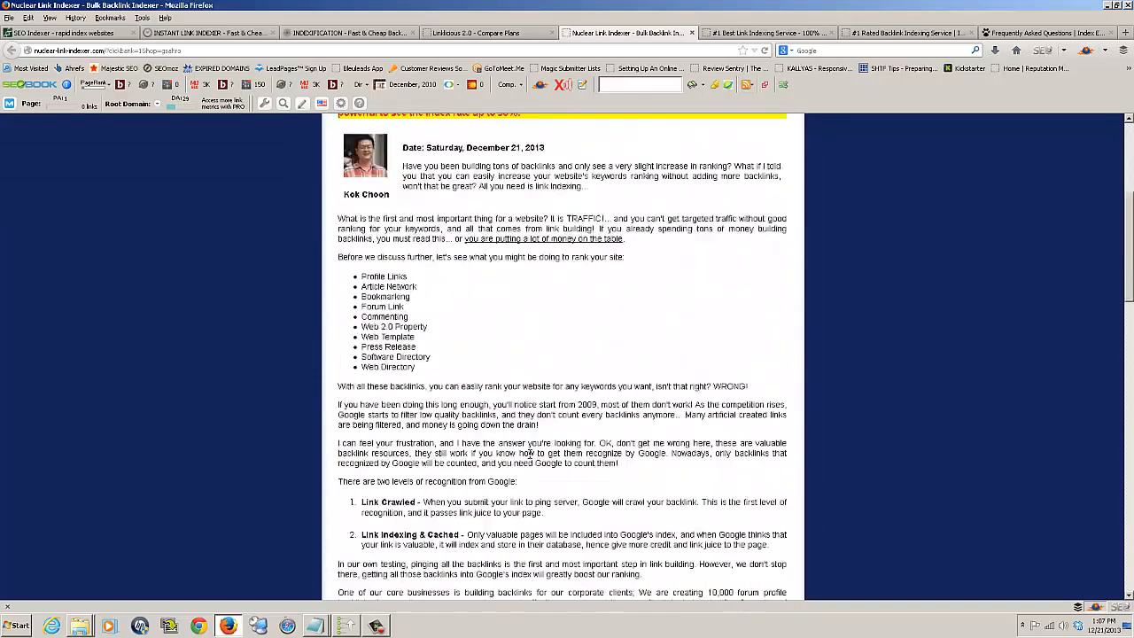
Open the LinkPipeline page and examine the prices and features of its Basic, Advanced and Elite plans.
left_click(764, 35)
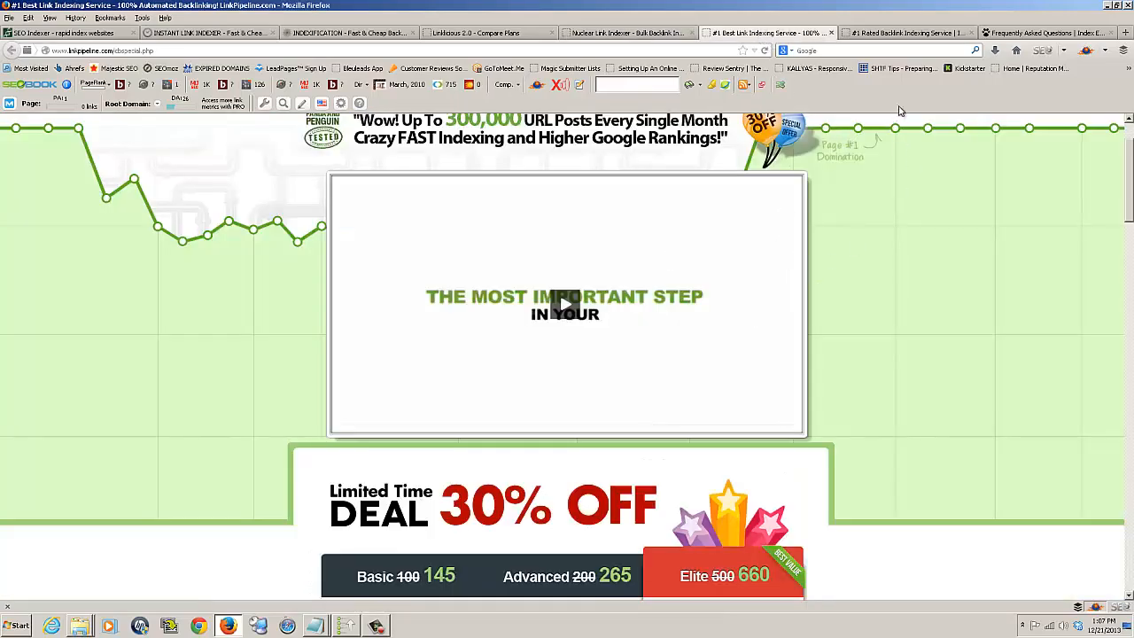
scroll(848, 247, "up", 1)
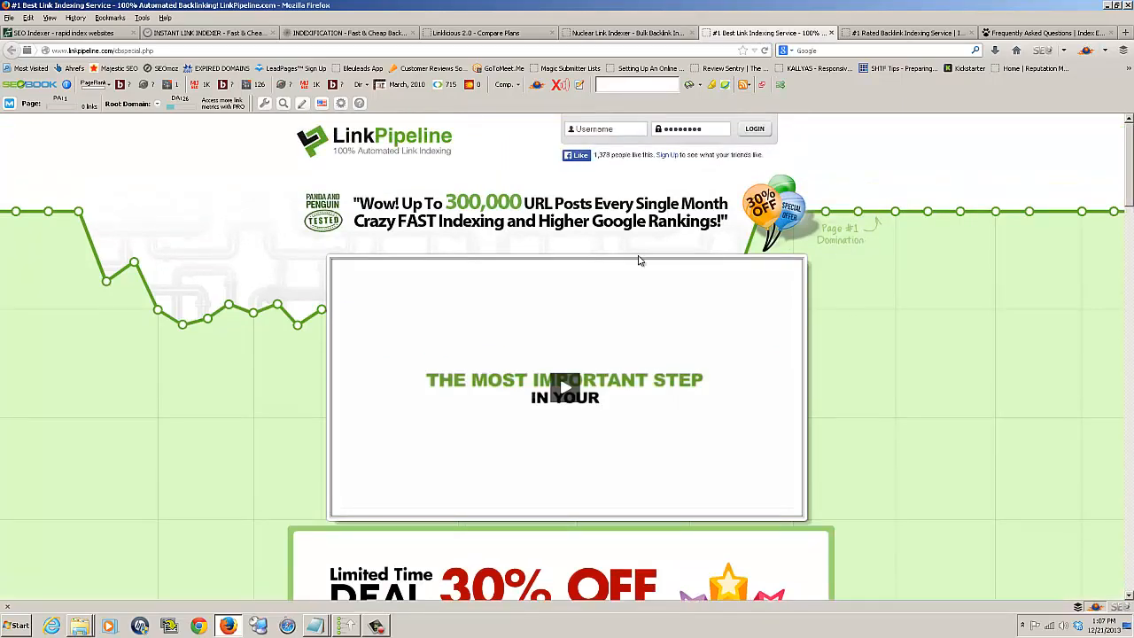
scroll(645, 259, "down", 3)
scroll(651, 258, "down", 3)
scroll(655, 257, "up", 3)
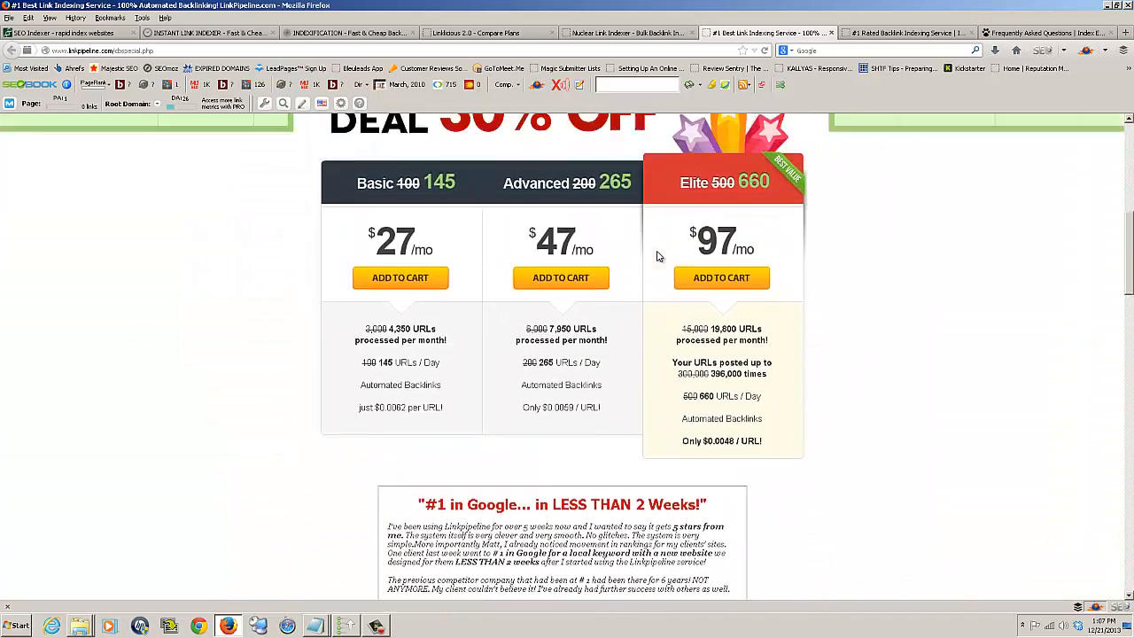
scroll(657, 256, "up", 3)
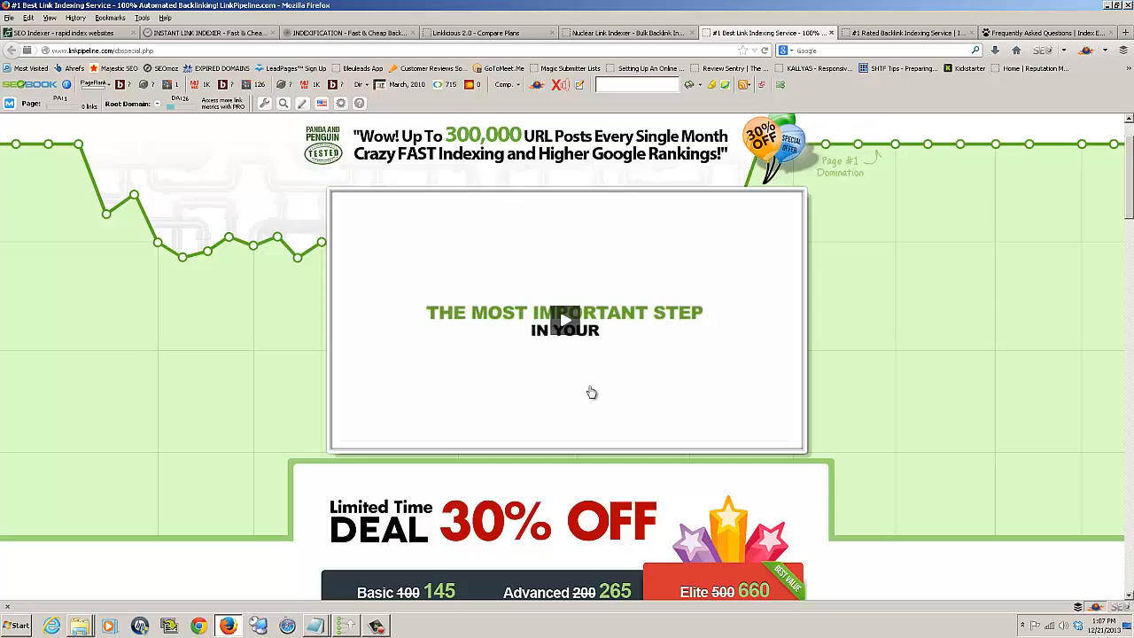
scroll(487, 435, "down", 3)
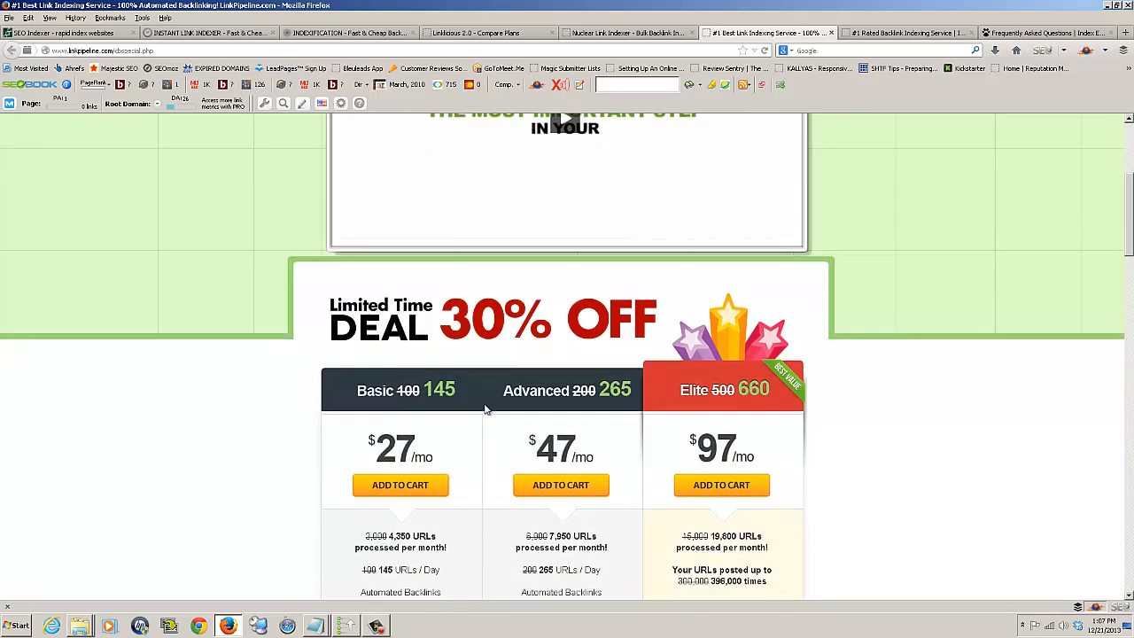
scroll(486, 397, "down", 1)
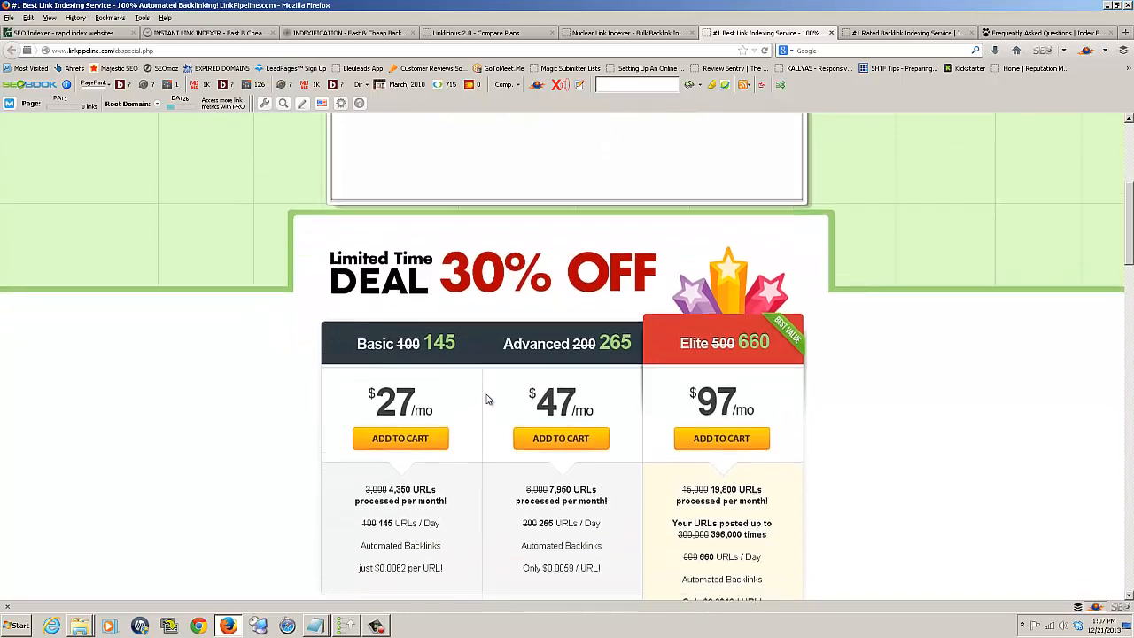
scroll(487, 397, "up", 4)
scroll(486, 397, "down", 8)
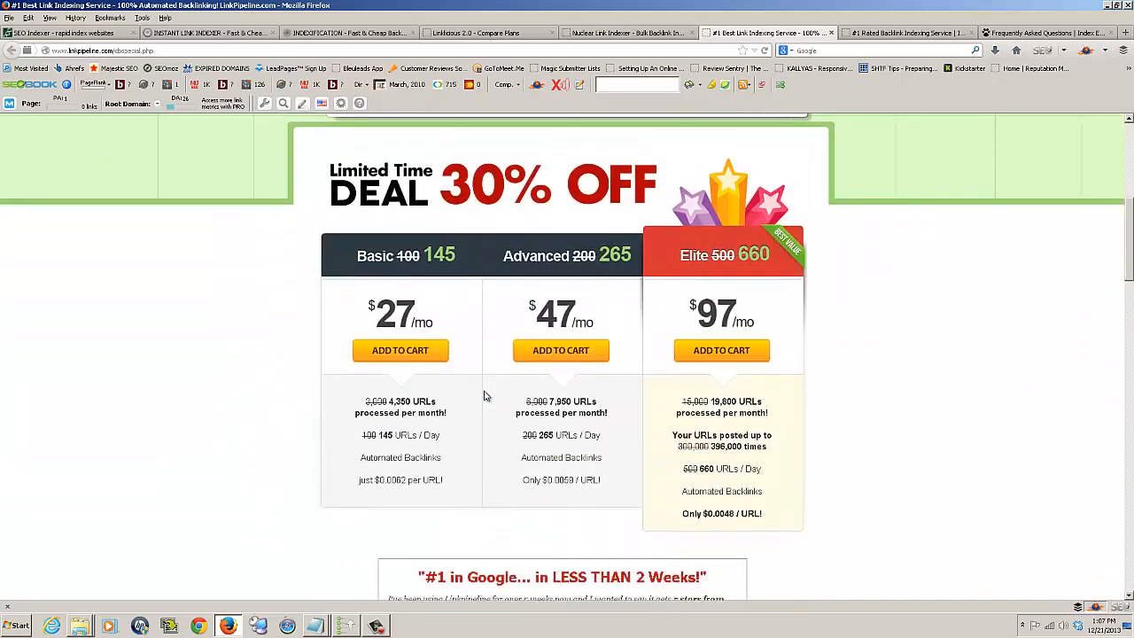
scroll(484, 392, "up", 2)
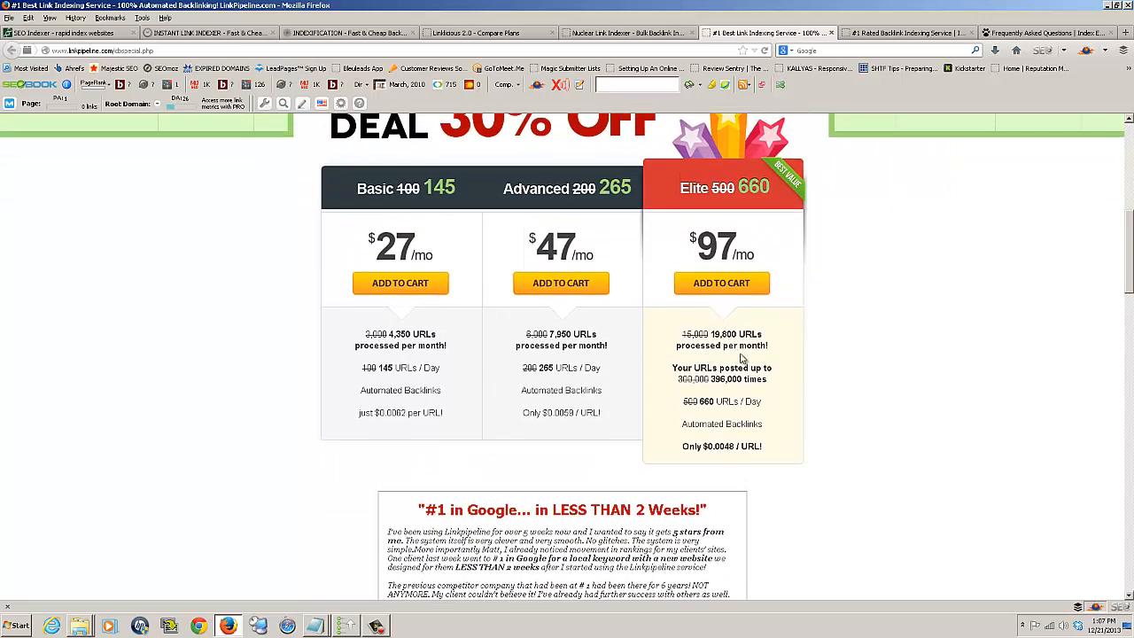
Highlight the daily URL limits of LinkPipeline's Elite and Advanced plans and compare them across the pricing table.
left_click_drag(713, 400, 689, 400)
left_click_drag(556, 368, 537, 367)
scroll(726, 403, "down", 4)
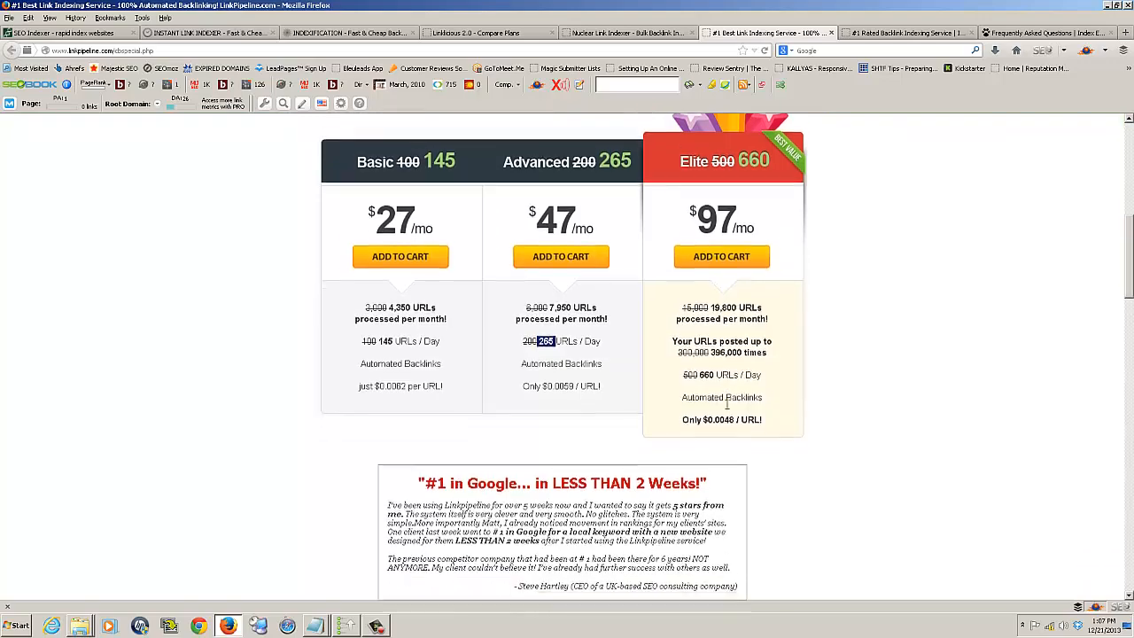
scroll(726, 409, "up", 6)
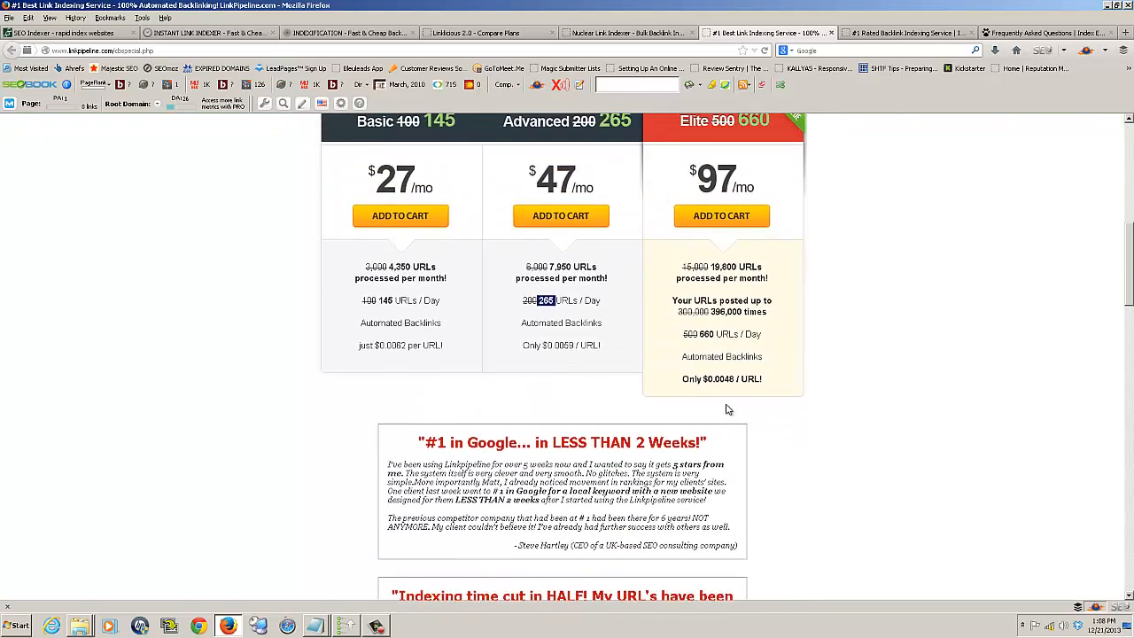
scroll(726, 409, "down", 1)
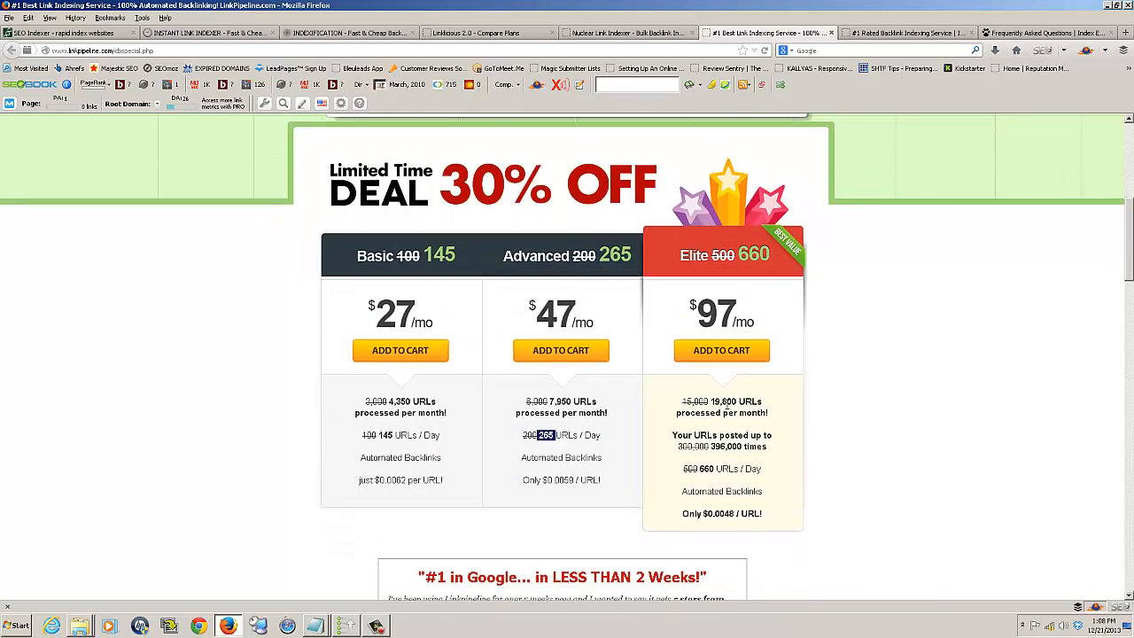
scroll(726, 403, "up", 8)
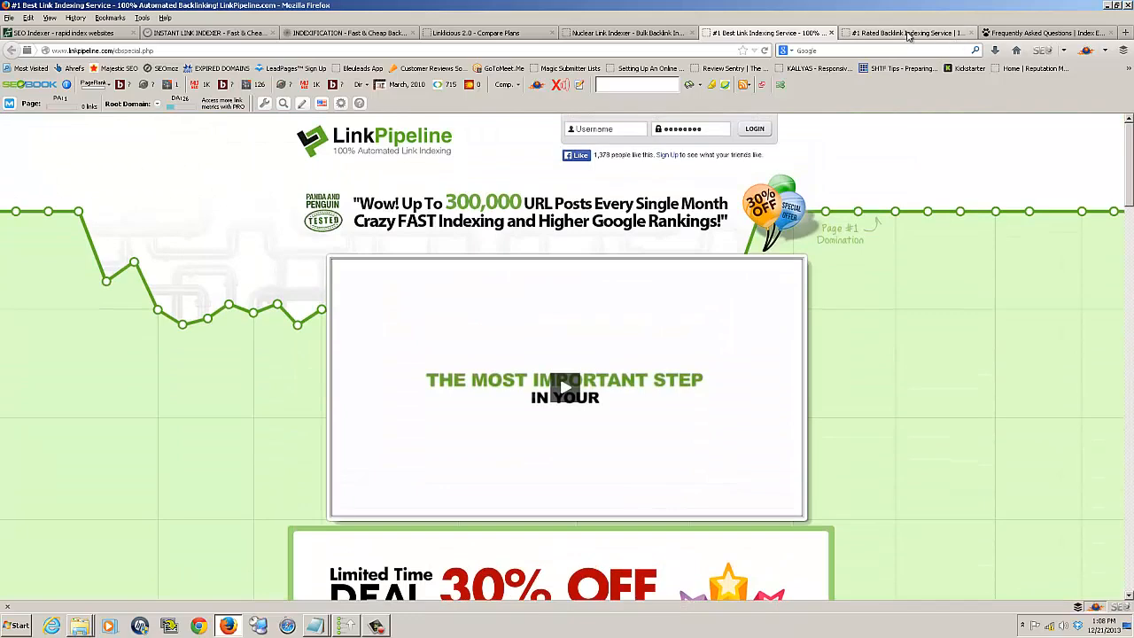
Open the BacklinksIndexer site and review the URL quotas and monthly prices of its plans.
left_click(906, 34)
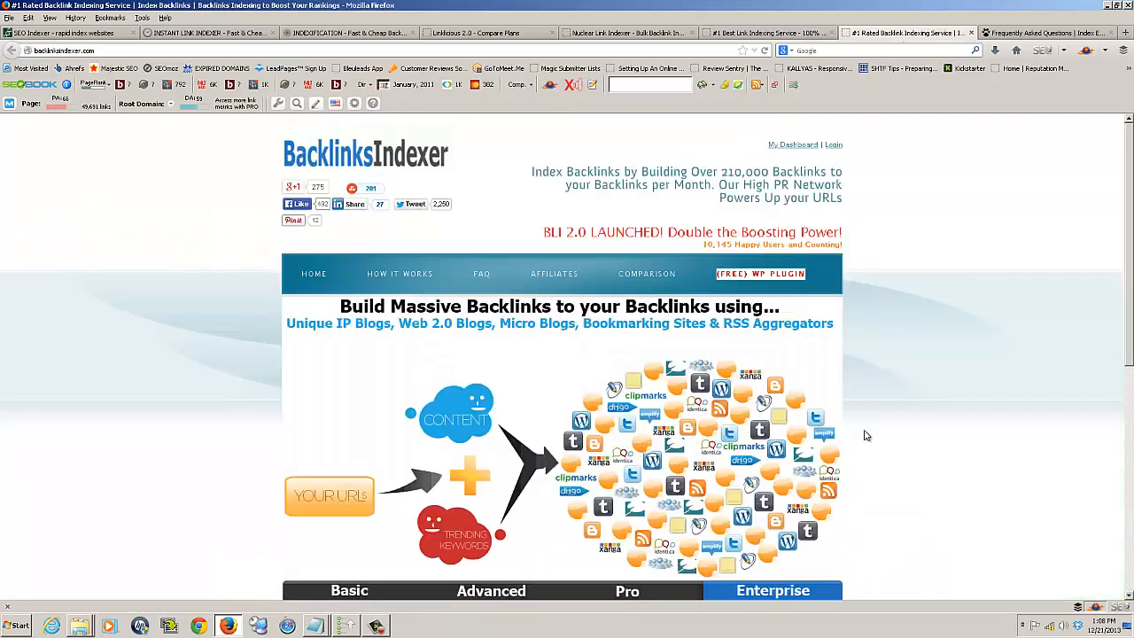
scroll(894, 459, "down", 3)
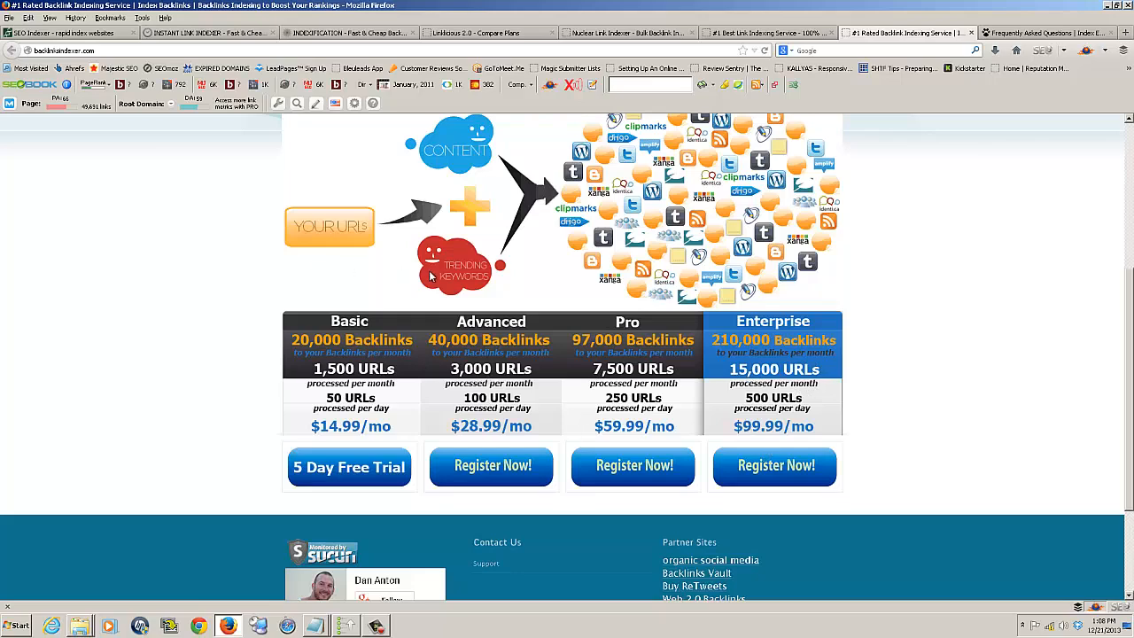
scroll(430, 277, "up", 5)
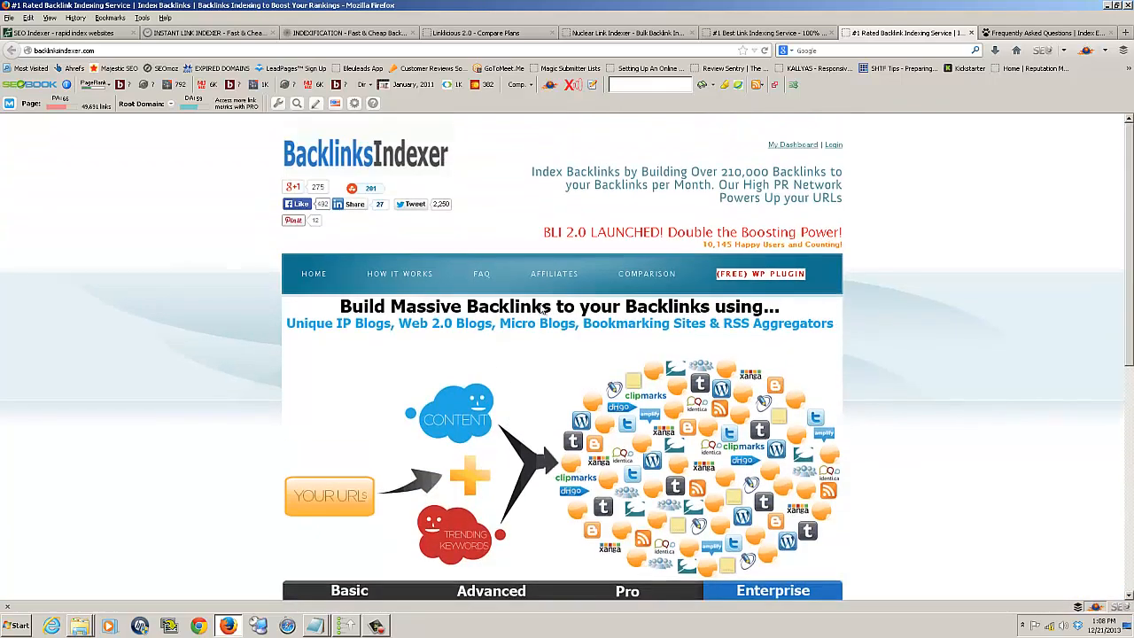
Open the Index Emperor FAQ and read its answers on daily URL submissions, cost and the affiliate program.
left_click(1015, 34)
scroll(754, 382, "down", 10)
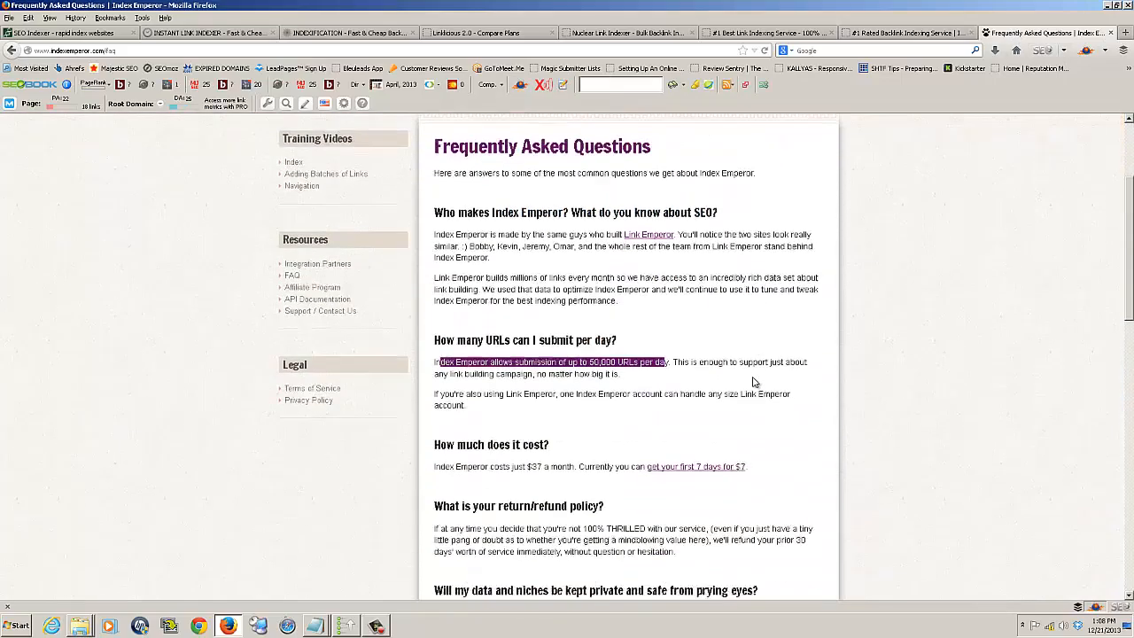
scroll(755, 375, "up", 5)
scroll(755, 375, "up", 5)
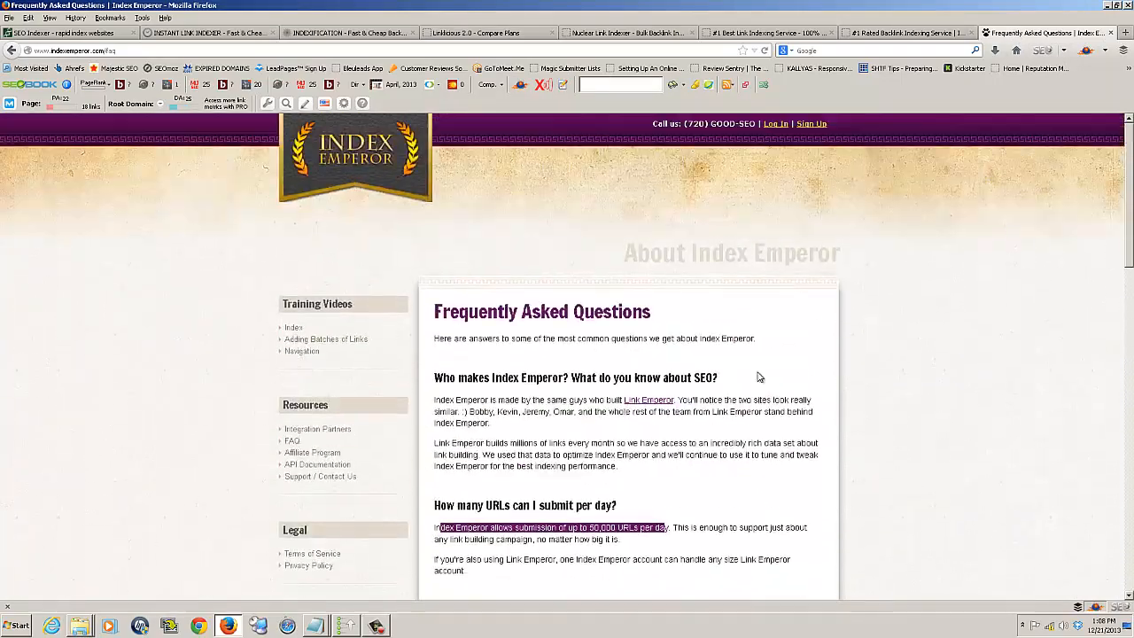
scroll(758, 377, "down", 15)
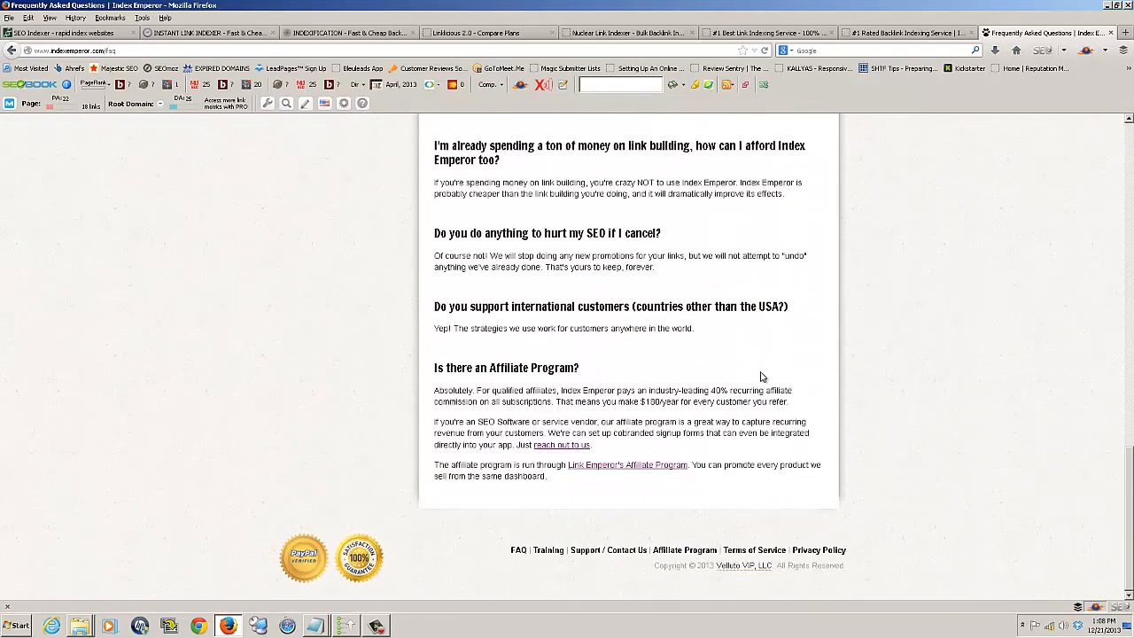
Highlight the daily URL submission limit in the Index Emperor FAQ, recheck the other answers, and return to the ranker's indexing settings.
scroll(759, 377, "up", 7)
scroll(760, 372, "down", 4)
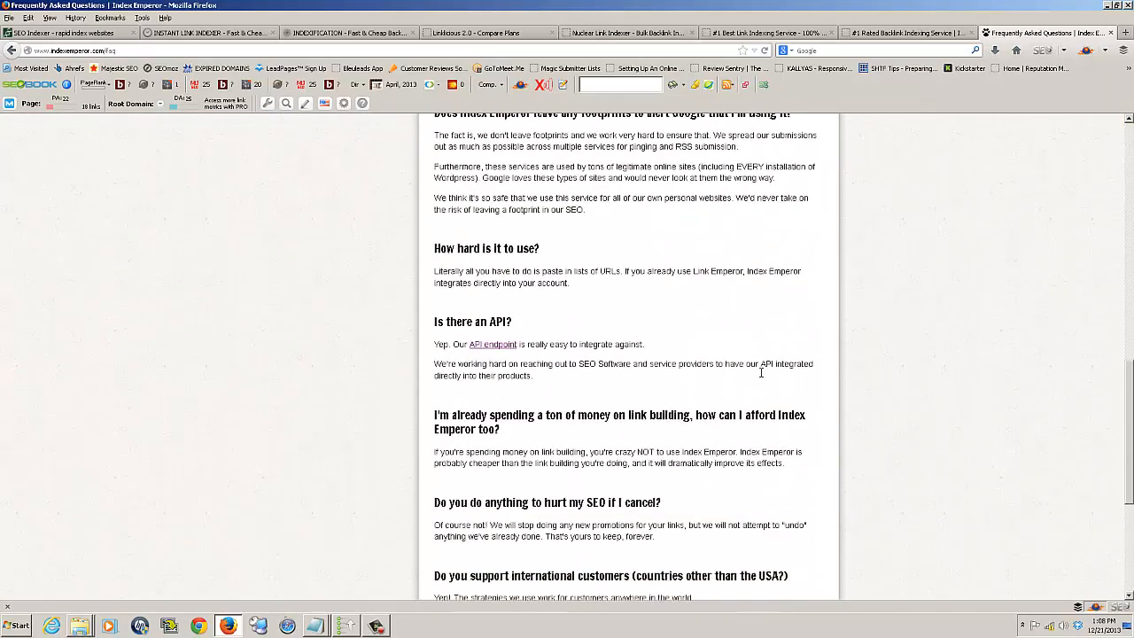
scroll(760, 377, "up", 6)
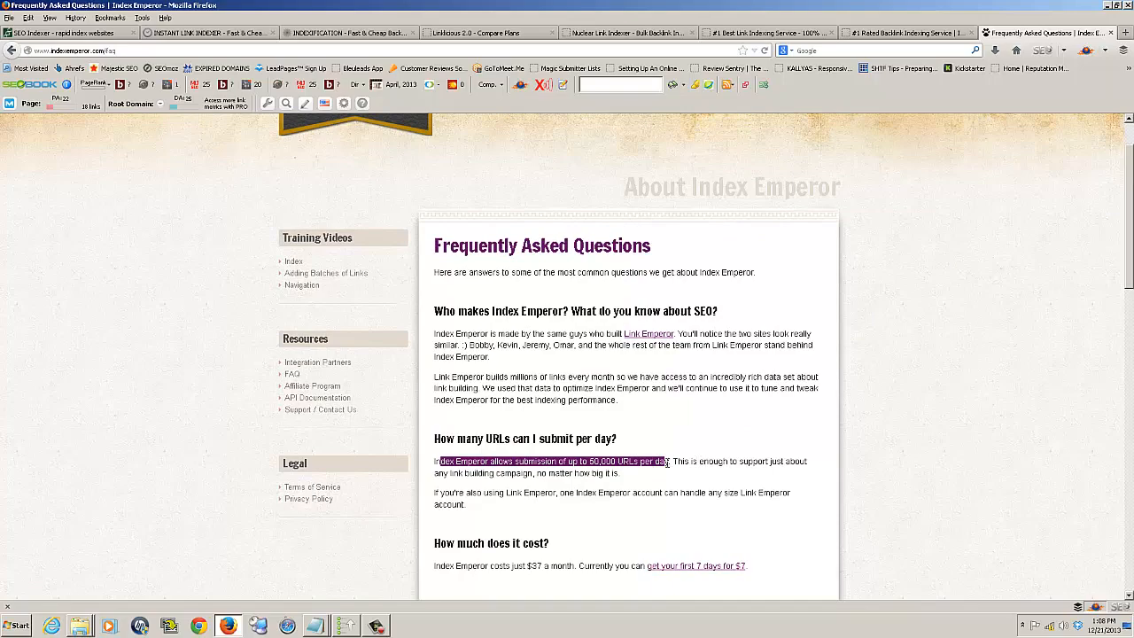
scroll(677, 460, "down", 10)
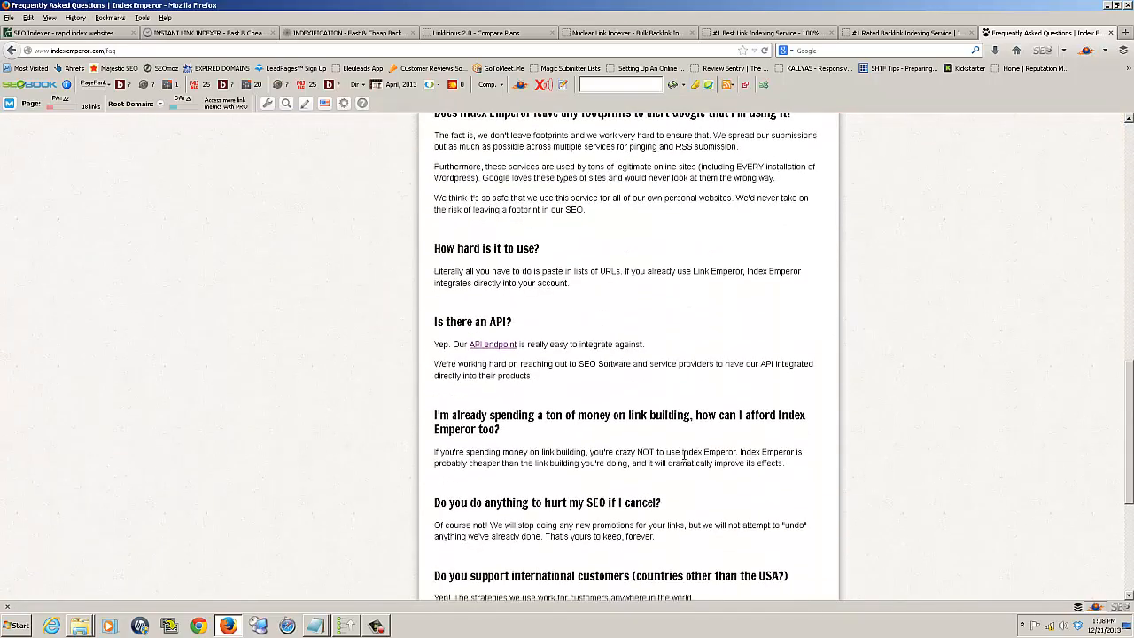
scroll(685, 460, "up", 10)
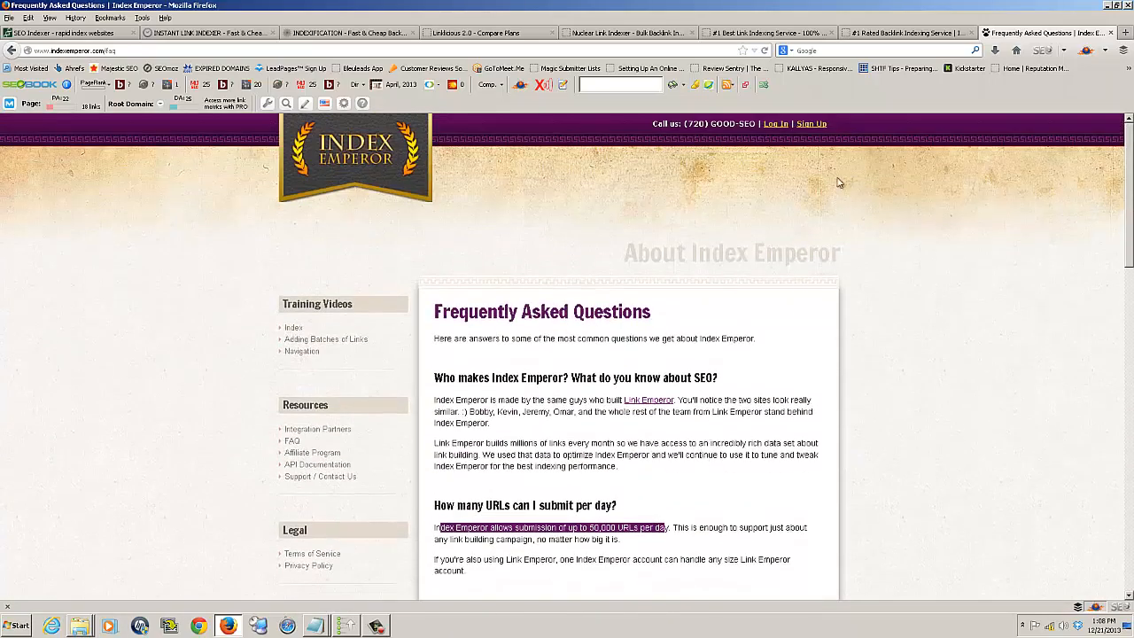
left_click(1106, 6)
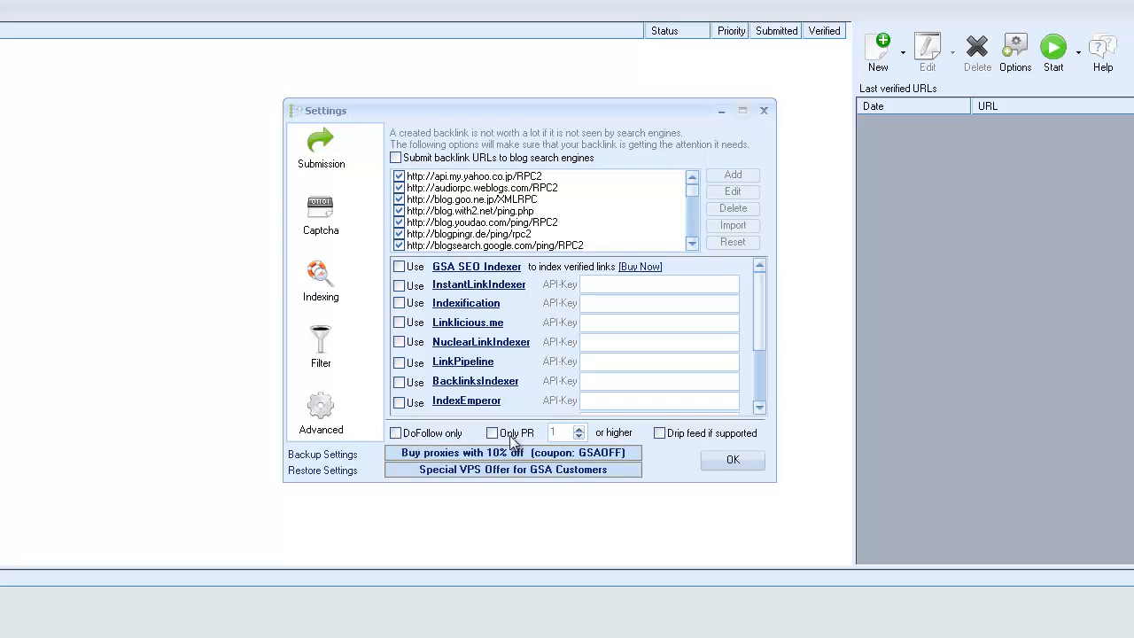
Try restricting indexing to DoFollow links and to pages with a minimum PR.
left_click(396, 433)
left_click(493, 433)
left_click(578, 428)
left_click(578, 429)
left_click(491, 432)
left_click(399, 436)
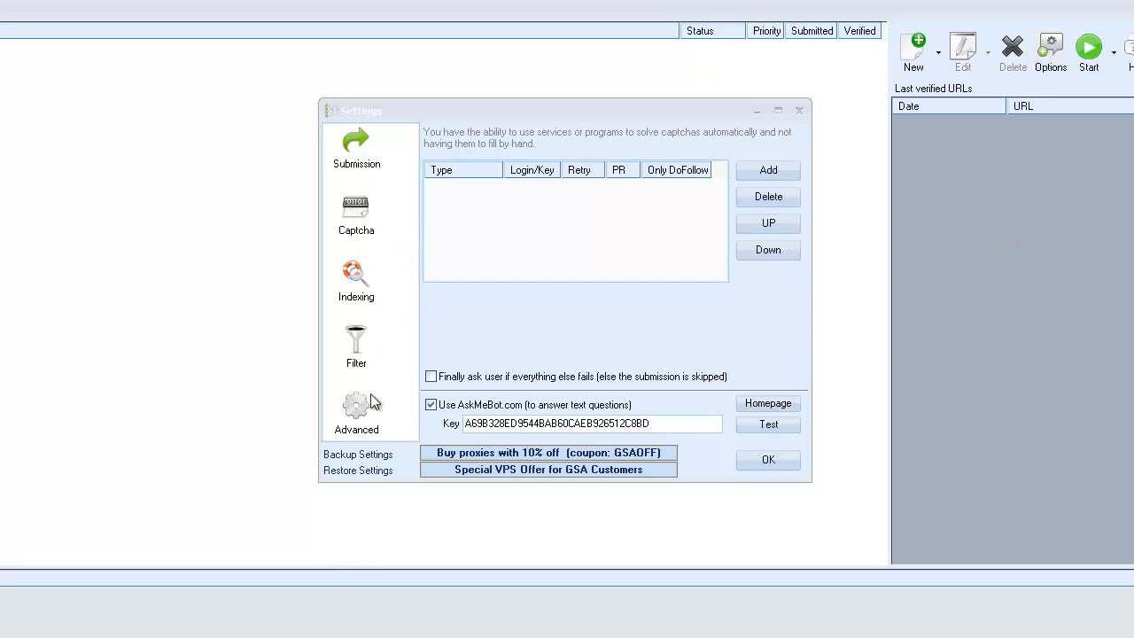
In the captcha settings, disable AskMeBot.com and add GSA Captcha Breaker as a service with Retry set to 1.
left_click(356, 221)
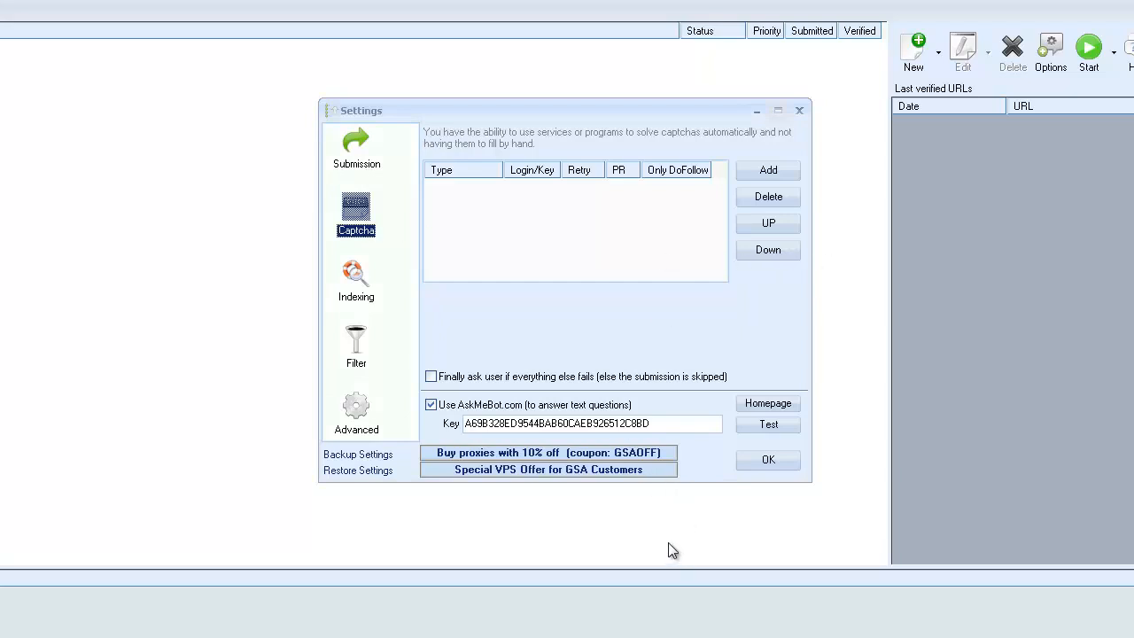
left_click(430, 403)
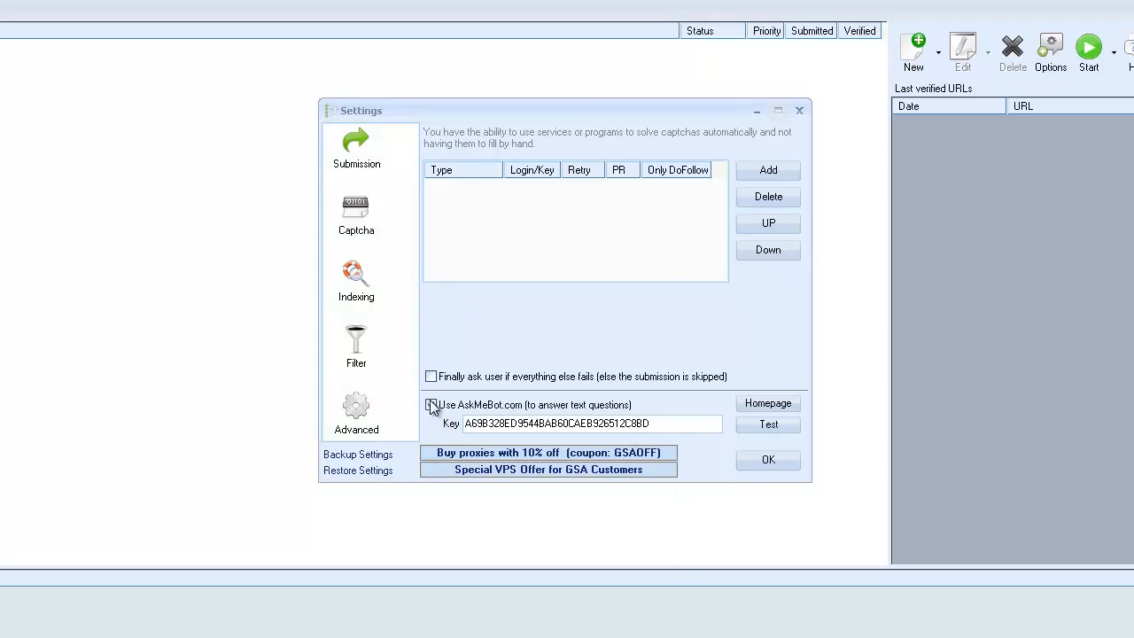
left_click(763, 173)
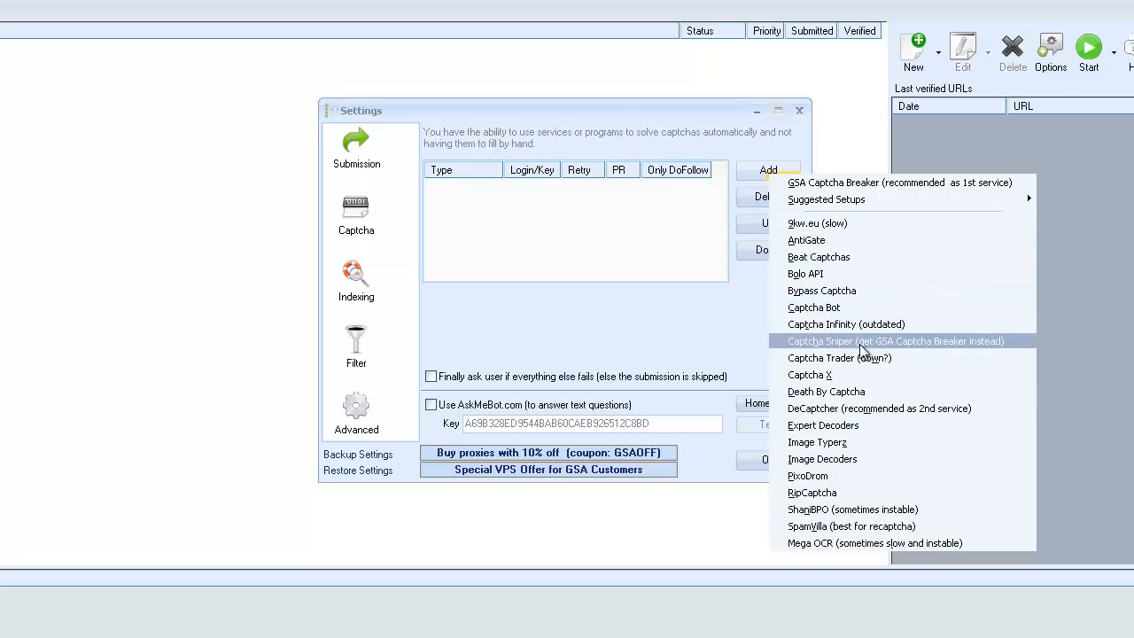
left_click(868, 185)
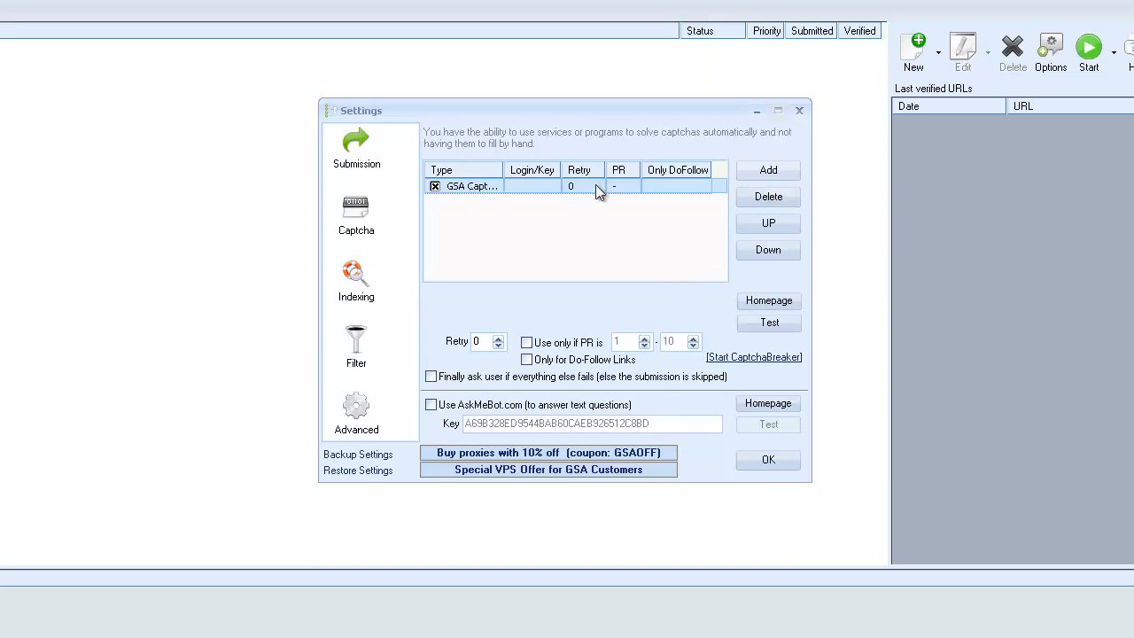
left_click(498, 342)
left_click_drag(503, 166, 521, 164)
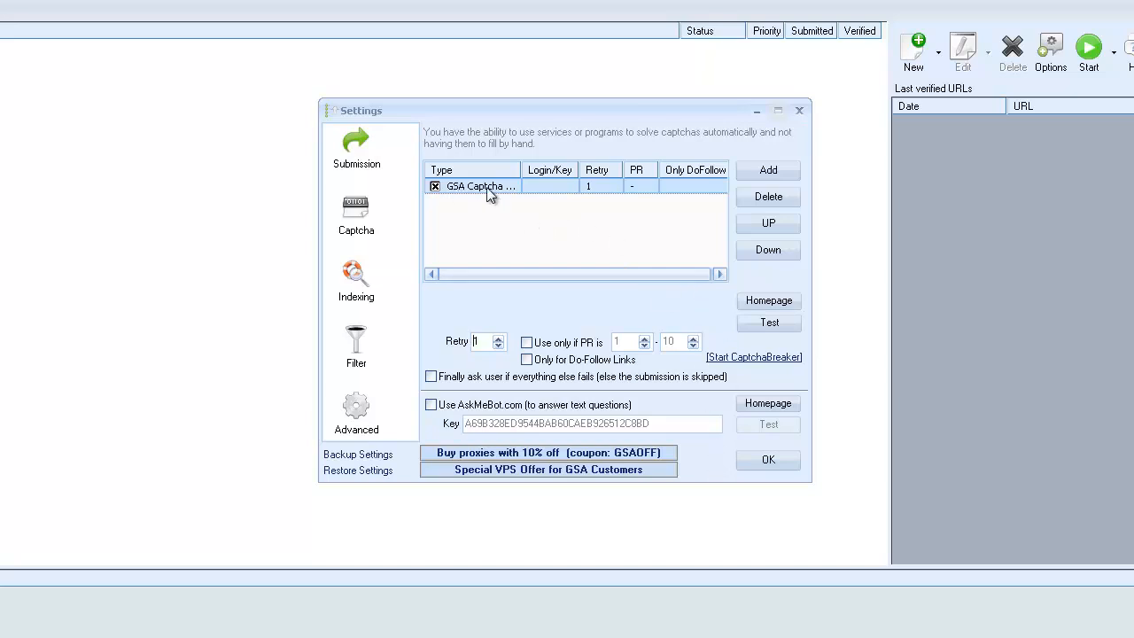
Add DeCaptcher as the second captcha service and compare its options with those of GSA Captcha Breaker.
left_click(767, 170)
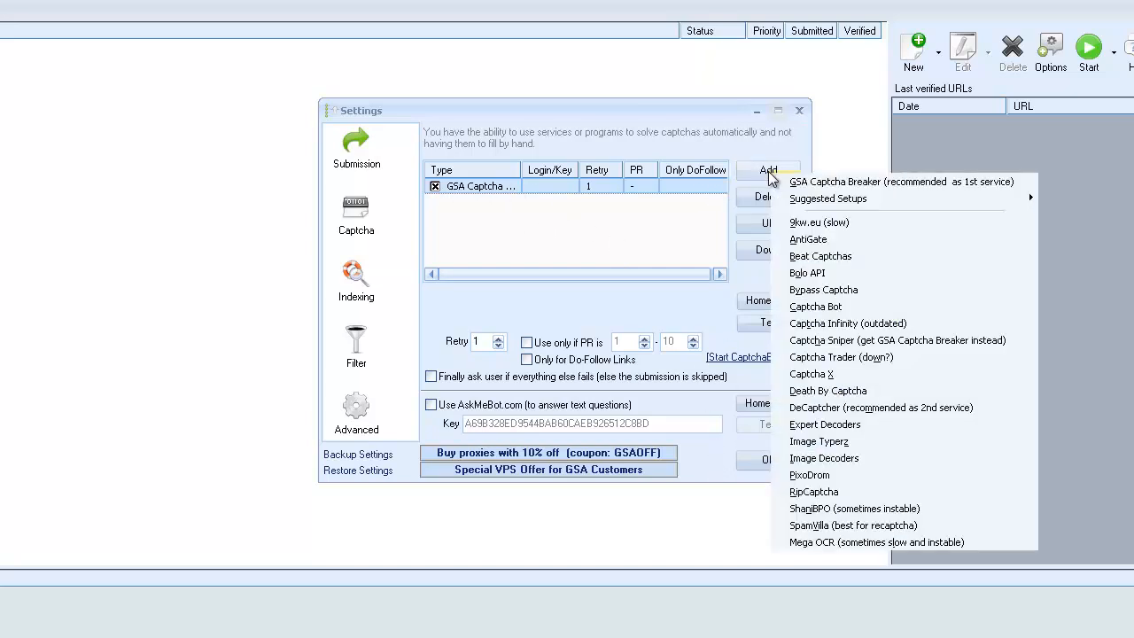
left_click(828, 407)
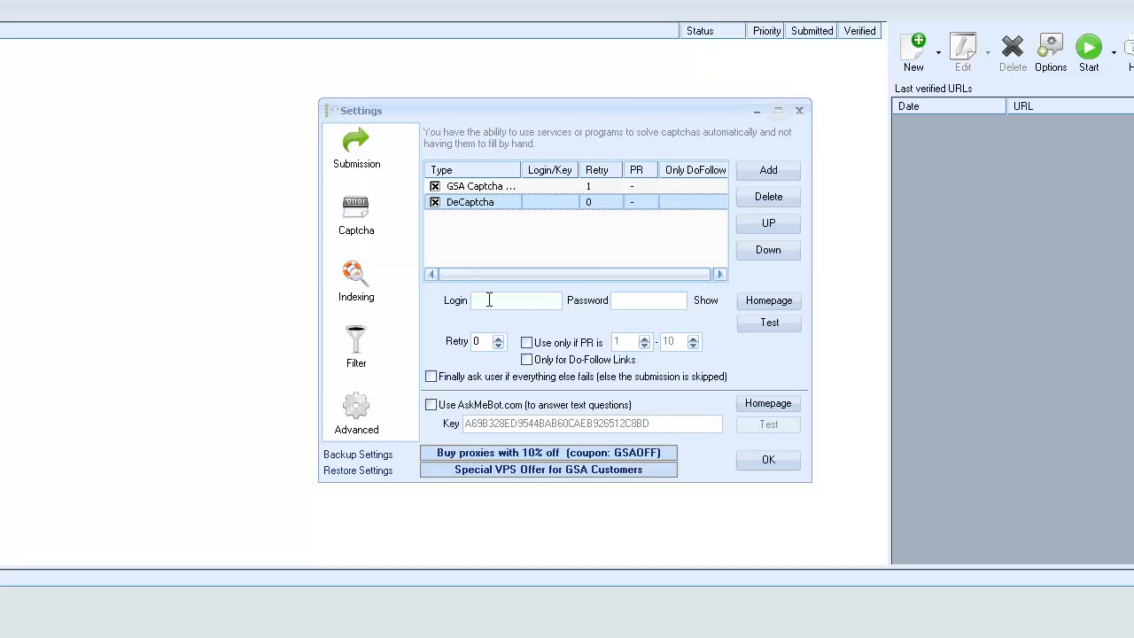
left_click(490, 192)
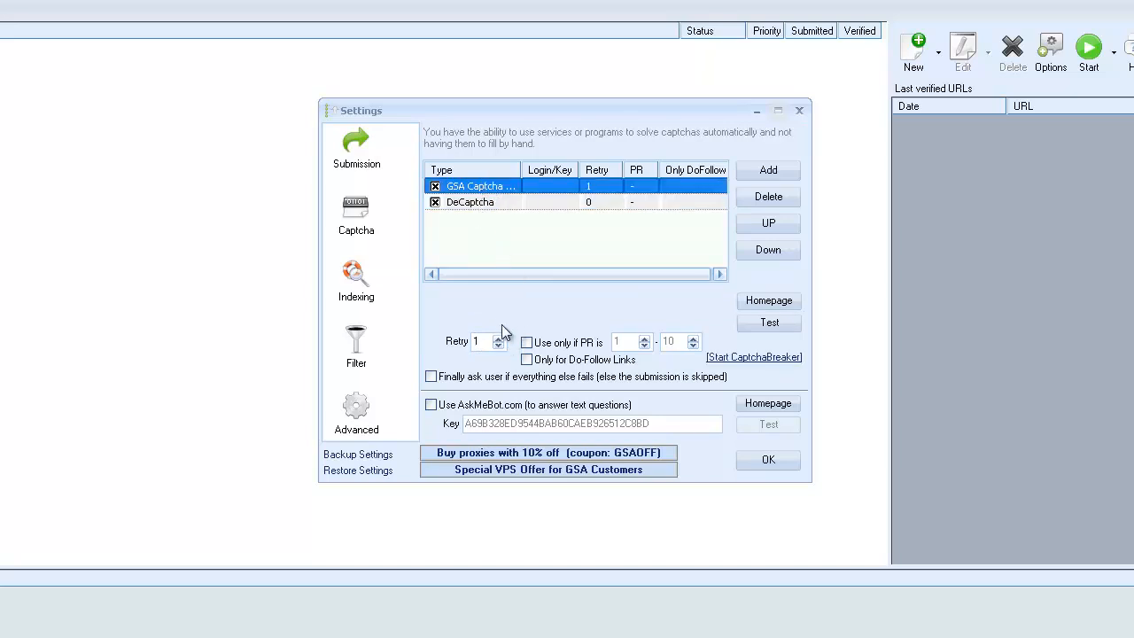
left_click(489, 203)
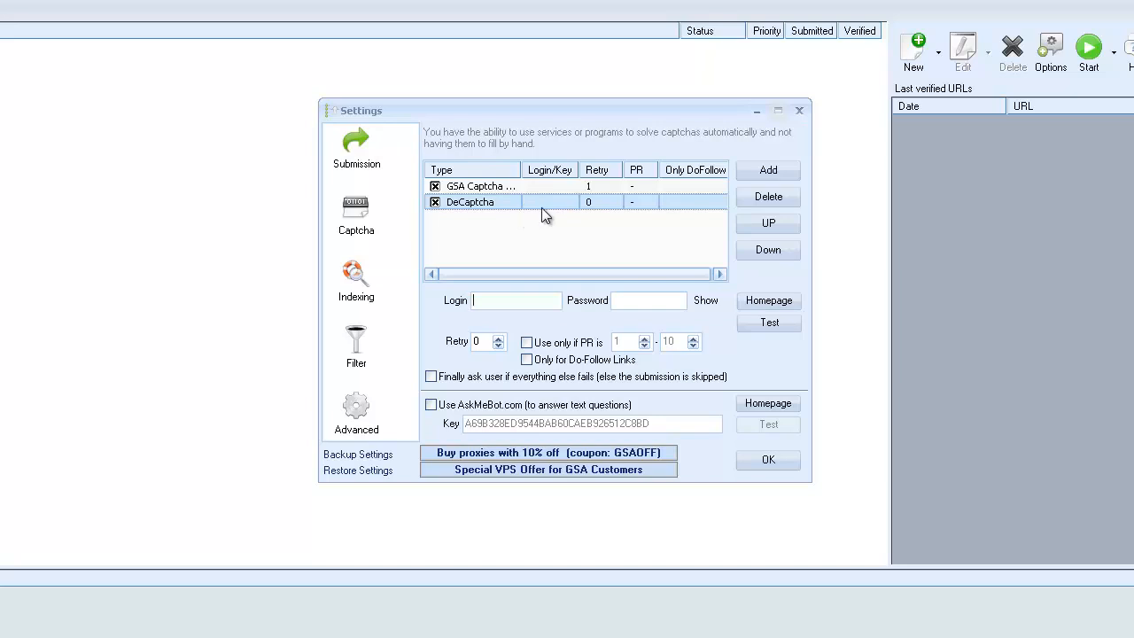
Add Death By Captcha to the captcha services and delete DeCaptcher from the list.
left_click(778, 174)
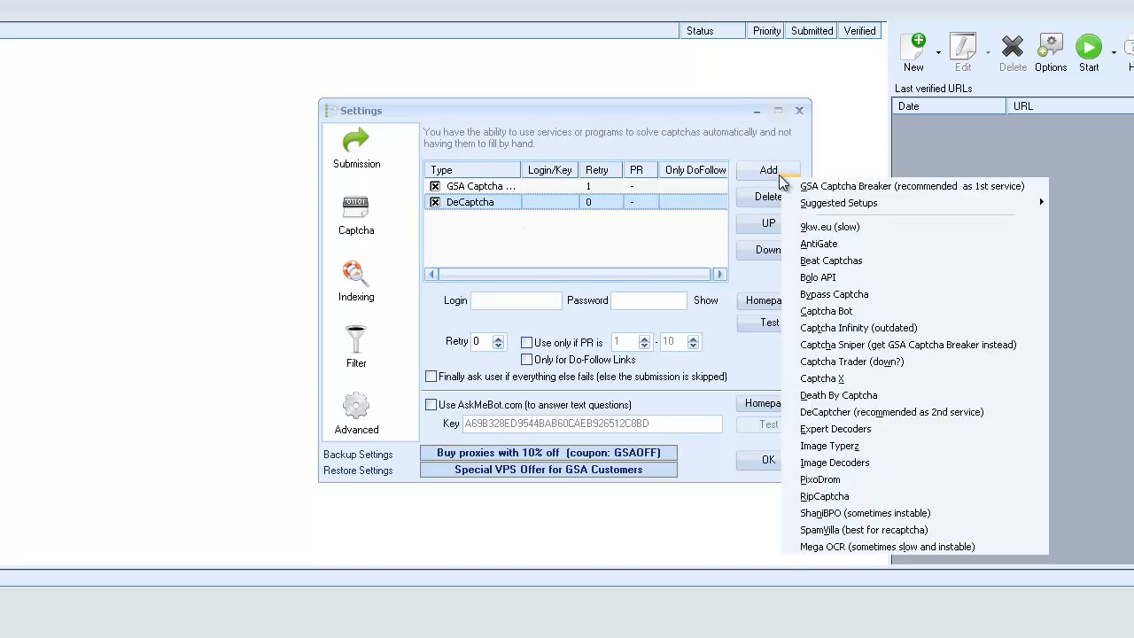
left_click(849, 403)
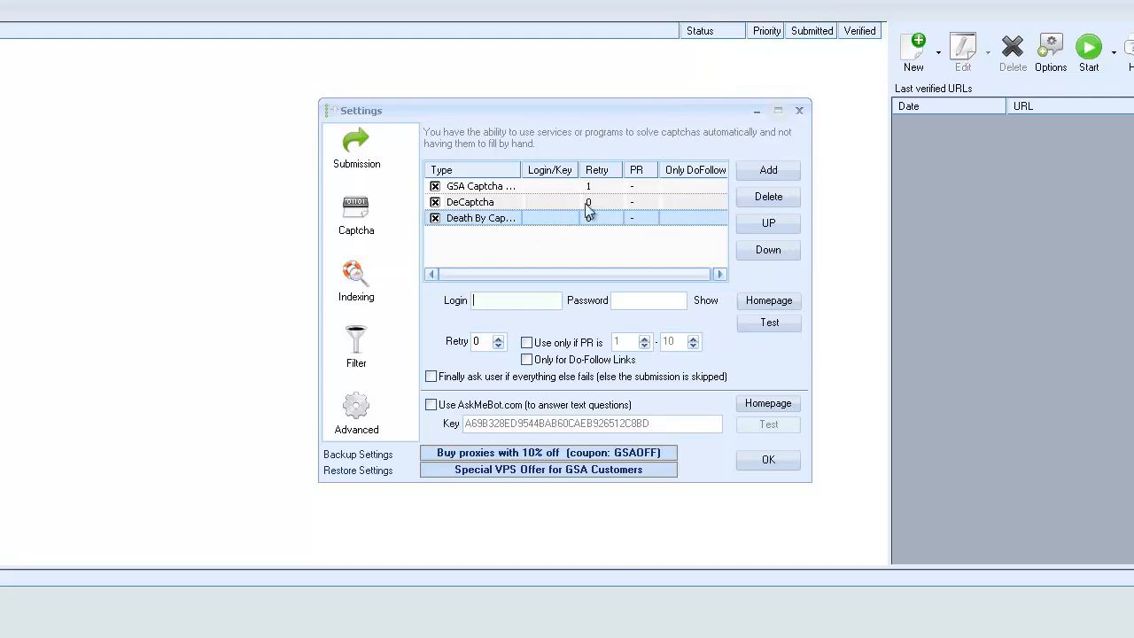
left_click(665, 198)
left_click(768, 197)
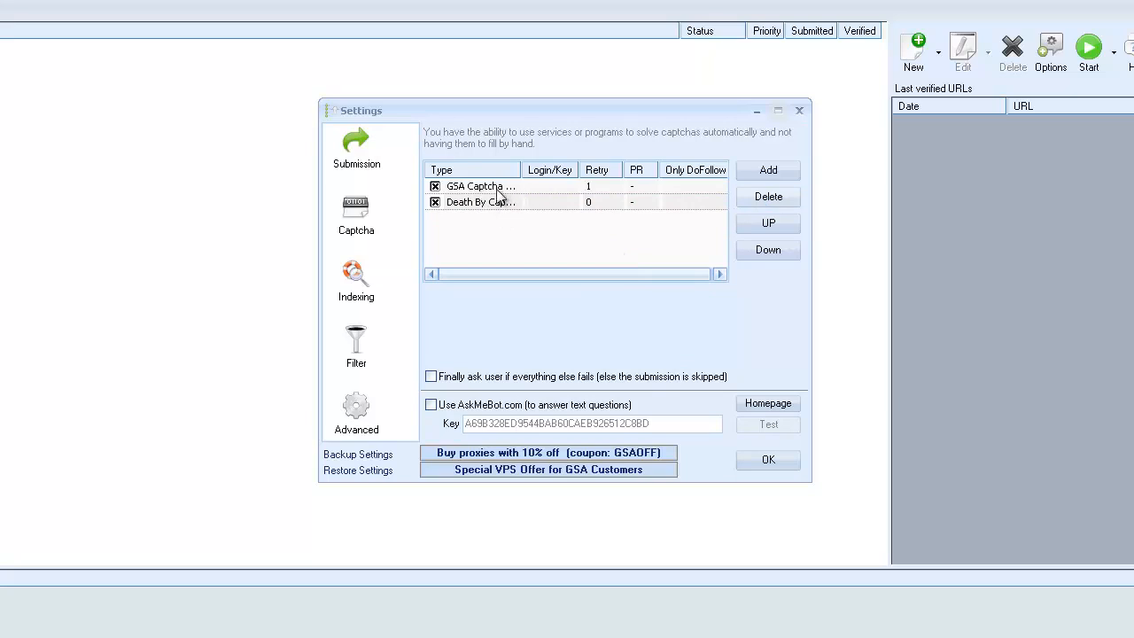
Delete Death By Captcha from the captcha services and enable AskMeBot.com for answering text questions.
mouse_move(522, 168)
left_mouse_down()
mouse_move(549, 163)
mouse_move(539, 162)
left_mouse_up()
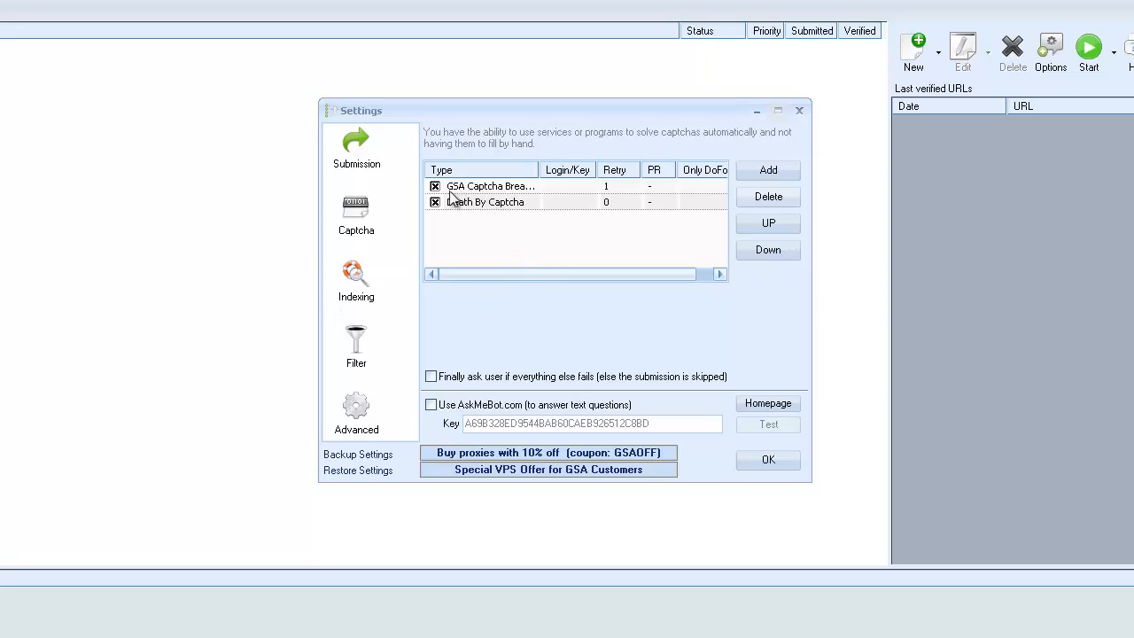
left_click(526, 188)
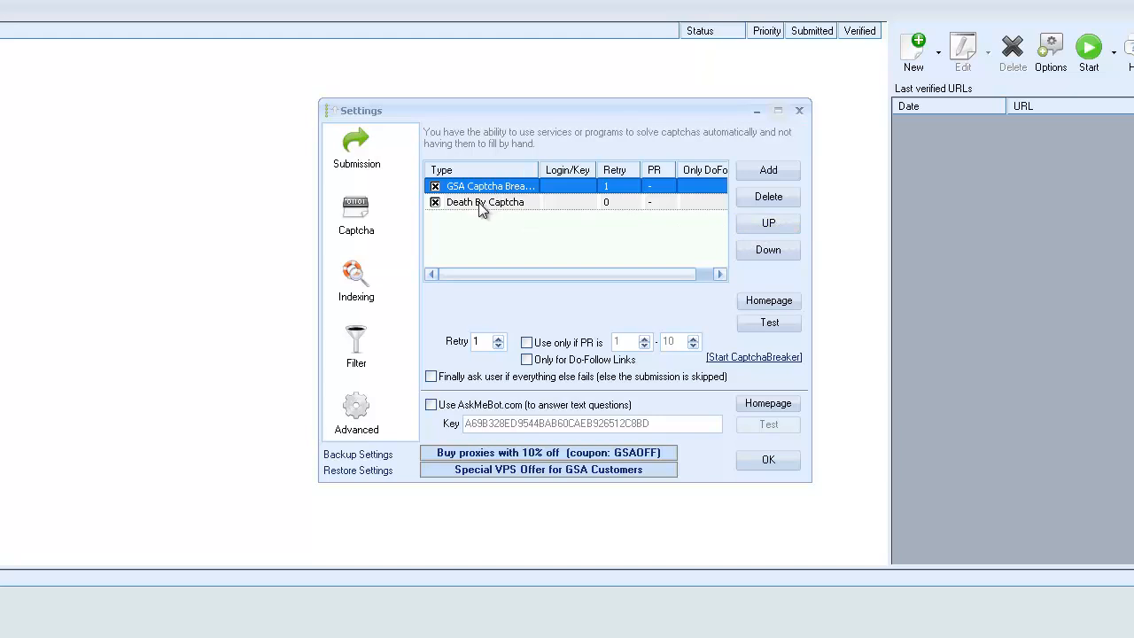
left_click(499, 204)
left_click(763, 197)
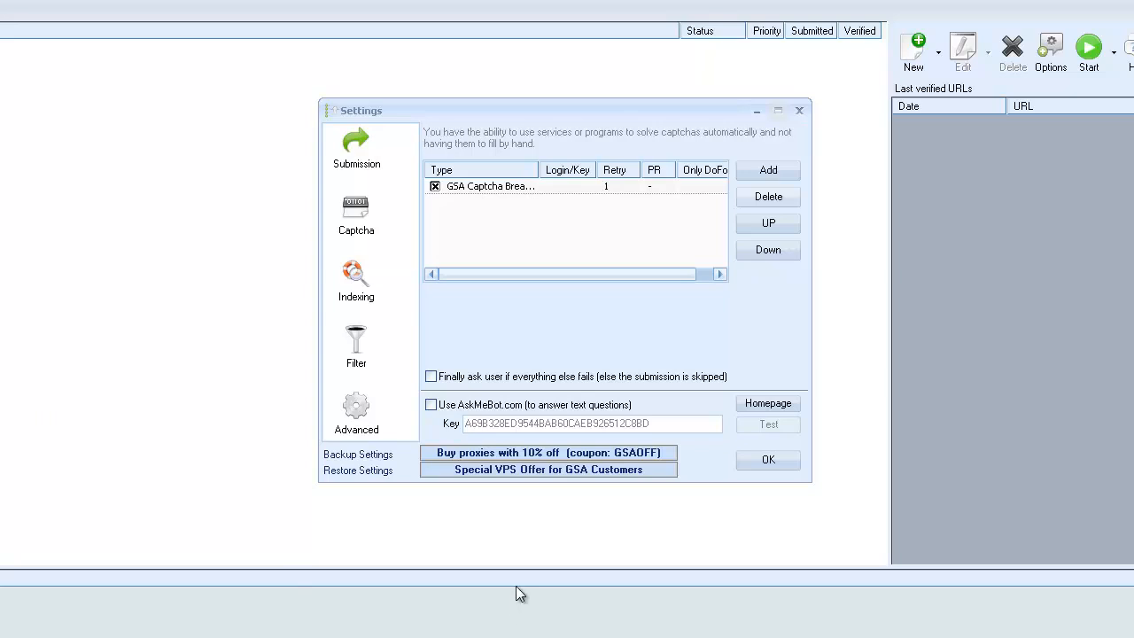
left_click(431, 405)
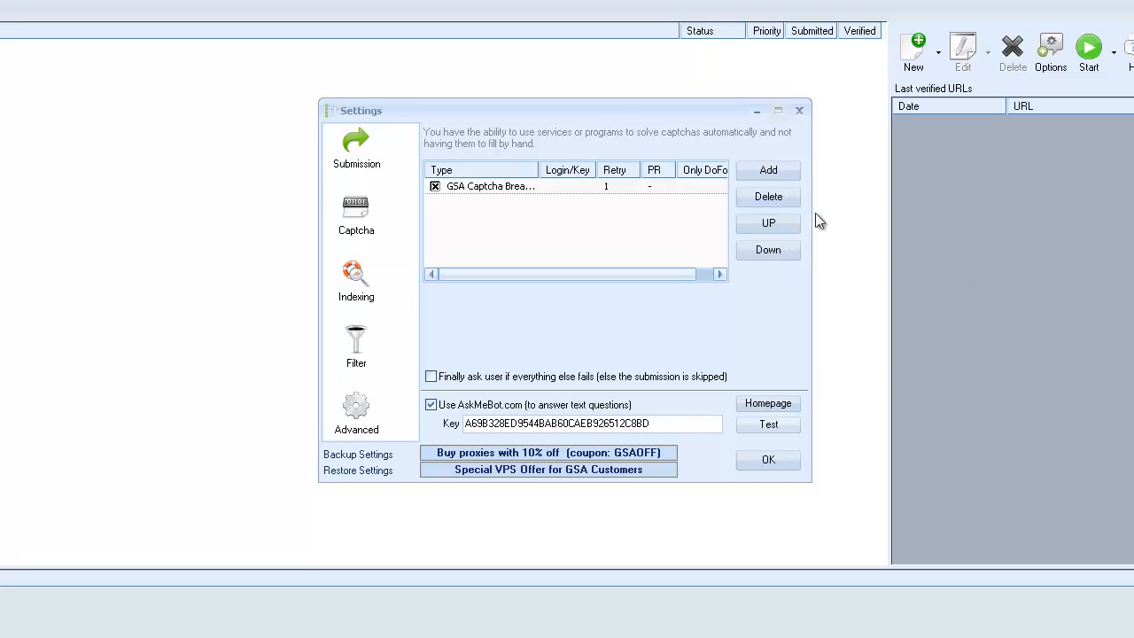
Select GSA Captcha Breaker and review the captcha services available to add alongside it.
left_click(546, 187)
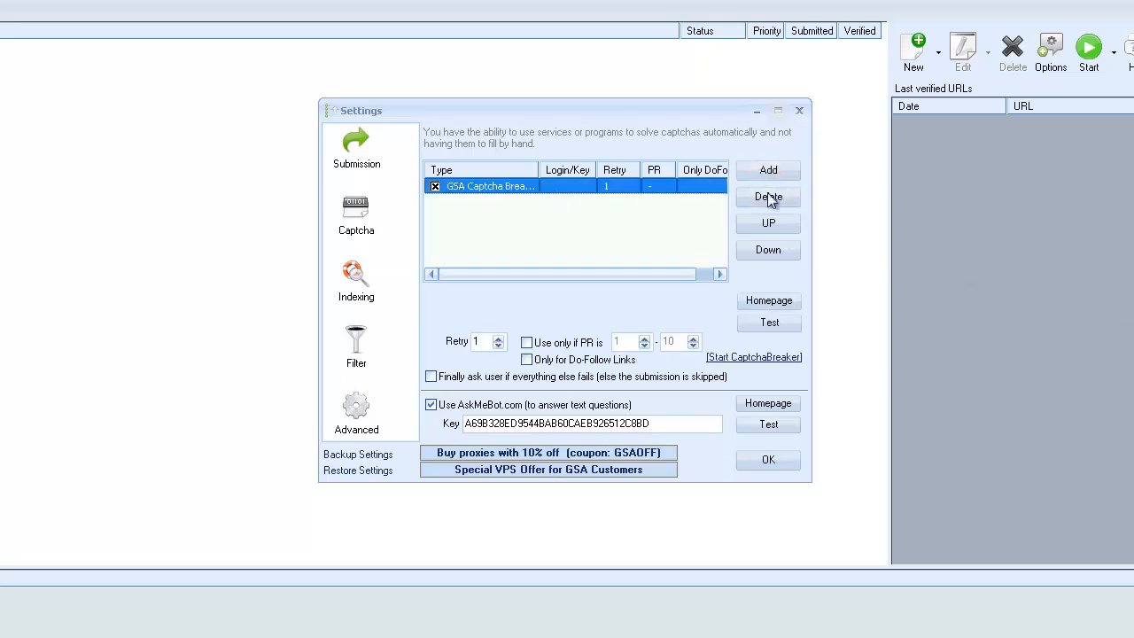
left_click(774, 172)
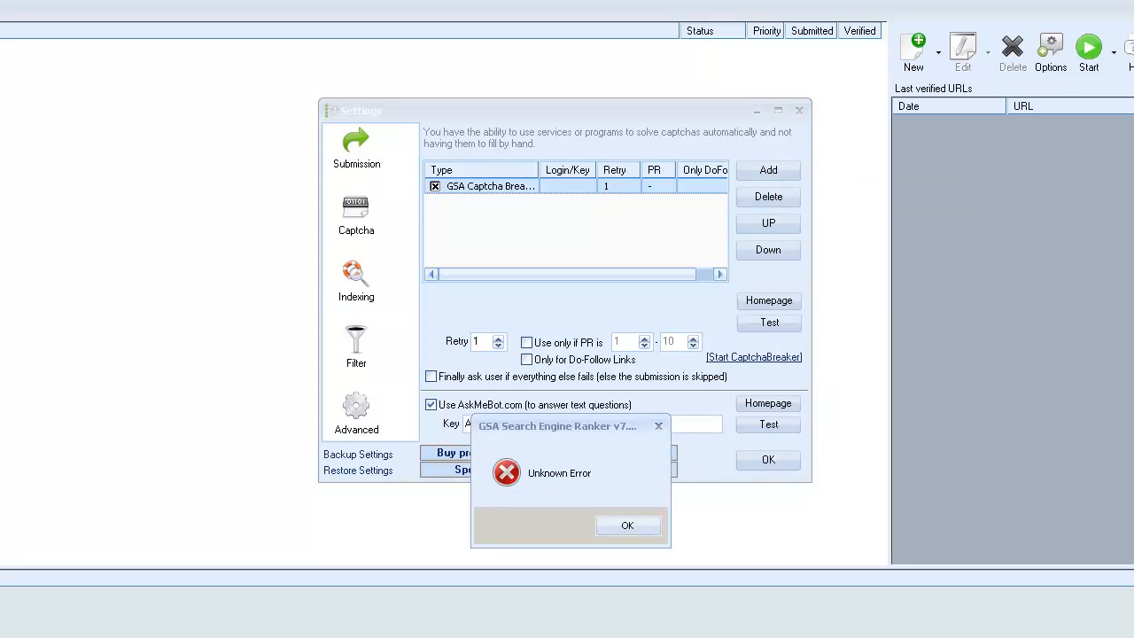
Switch to the GSA Forum case study on Captcha Breaker versus Captcha Sniper and examine its method, test charts and conclusions.
left_click_drag(1133, 48, 754, 41)
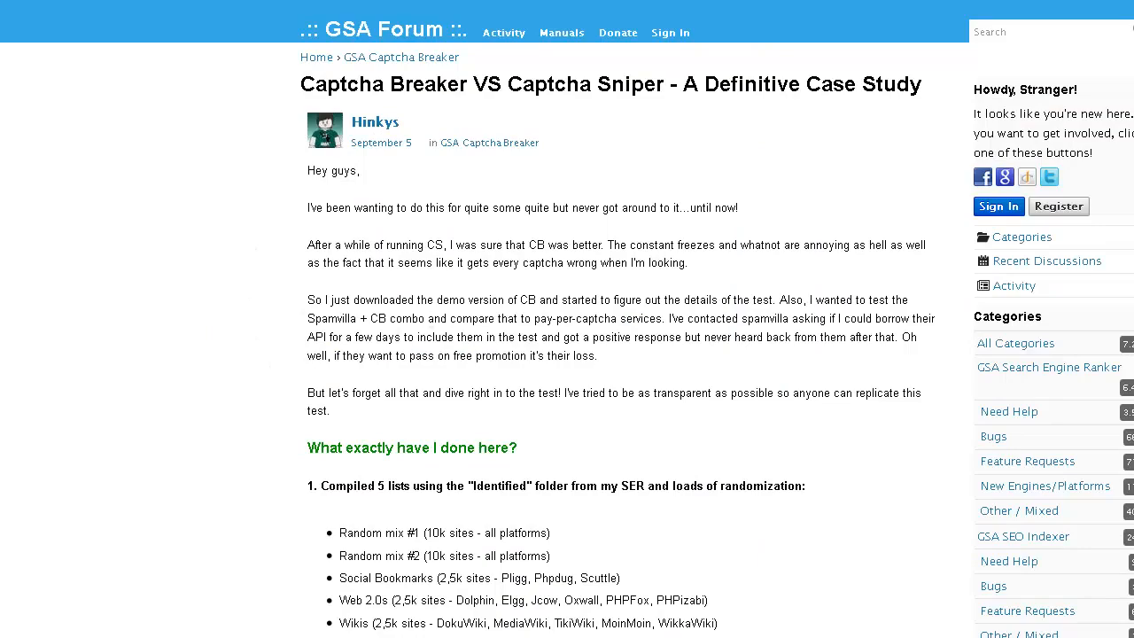
scroll(567, 354, "down", 15)
scroll(567, 354, "up", 4)
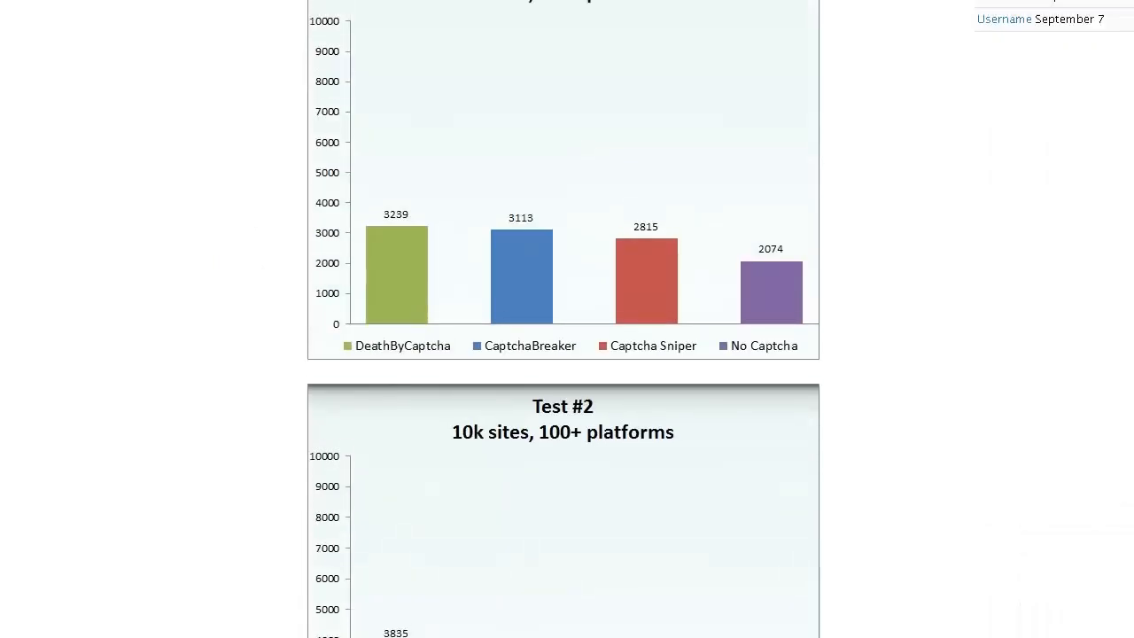
scroll(567, 319, "down", 4)
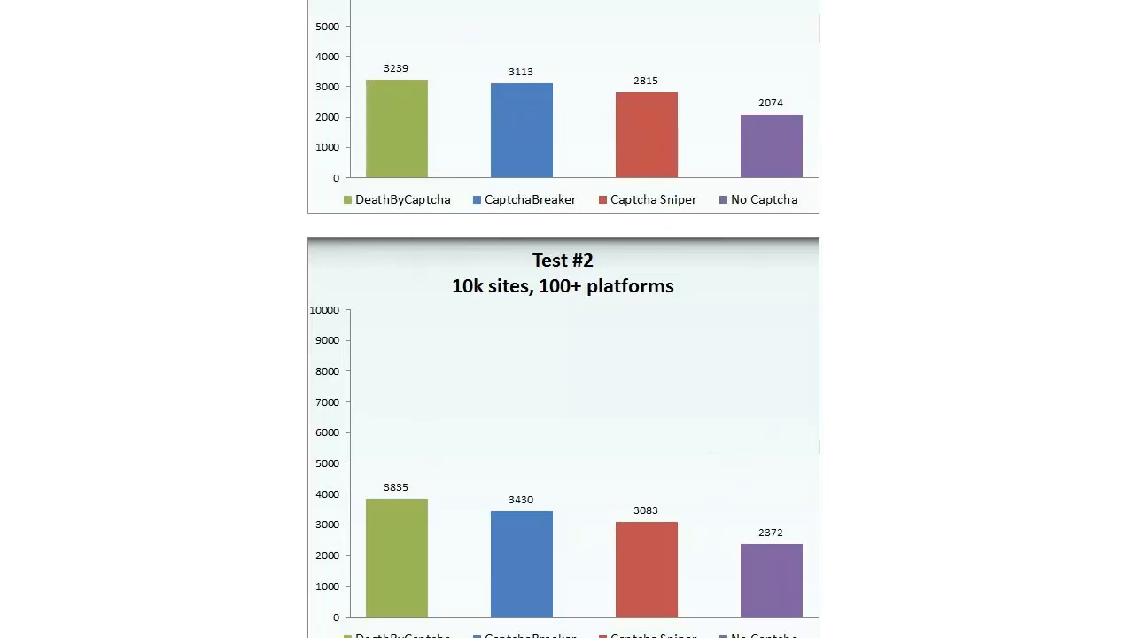
scroll(564, 354, "down", 20)
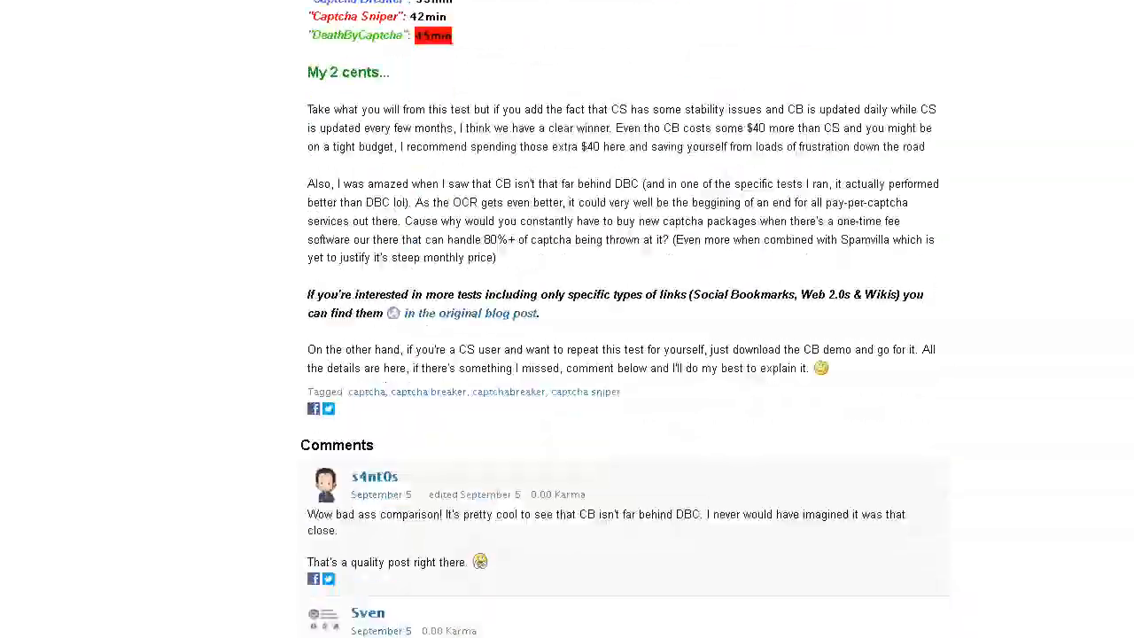
scroll(624, 319, "up", 20)
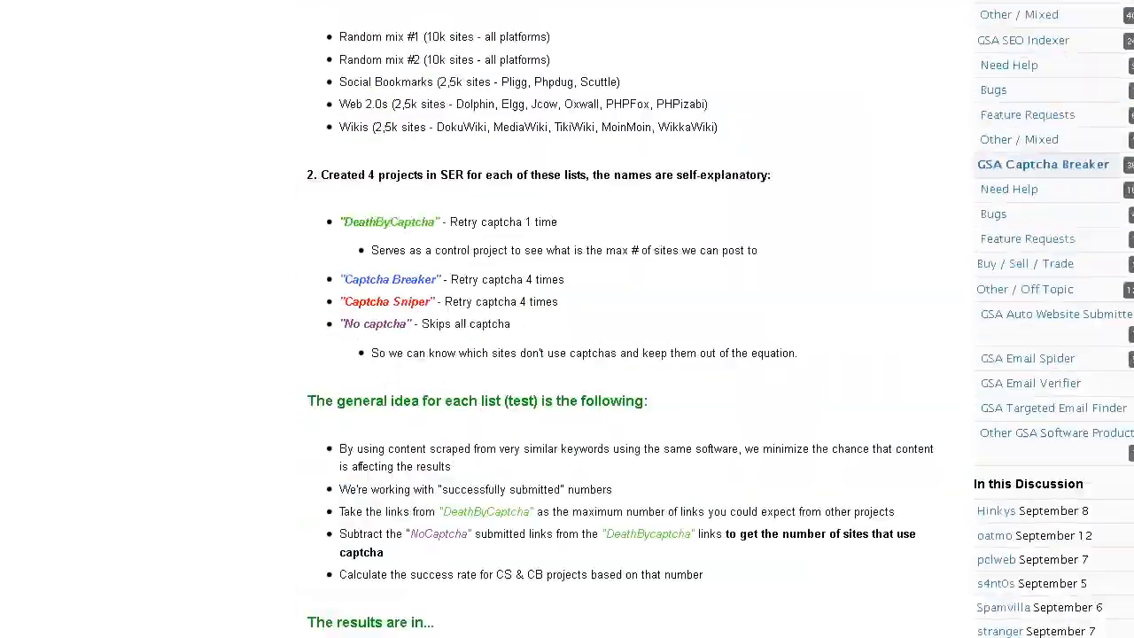
scroll(563, 354, "down", 15)
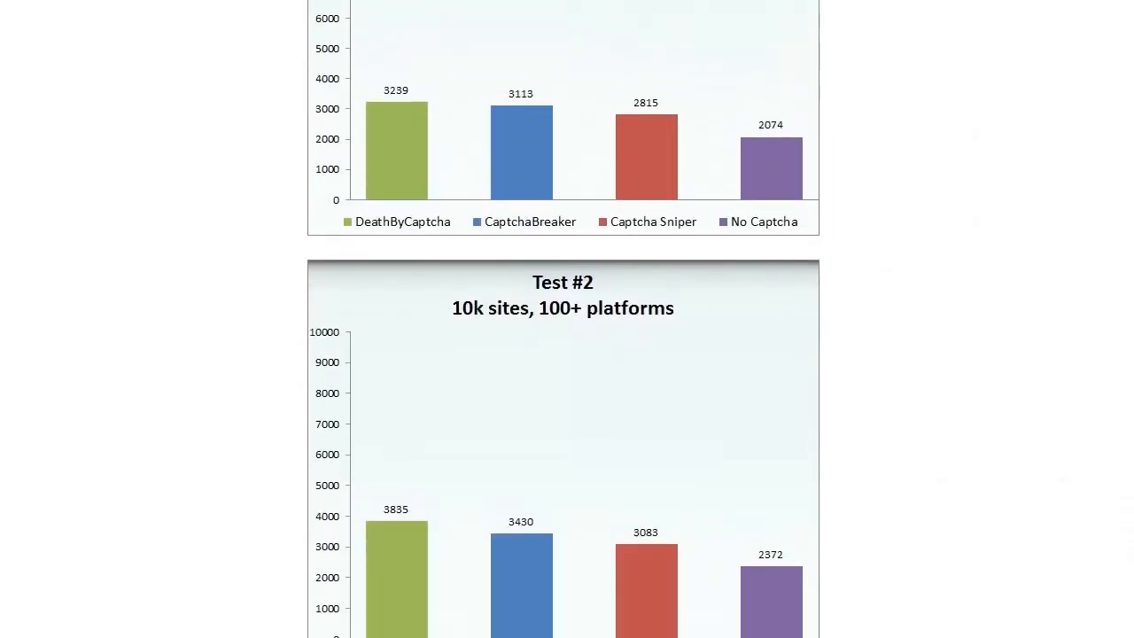
scroll(563, 319, "up", 12)
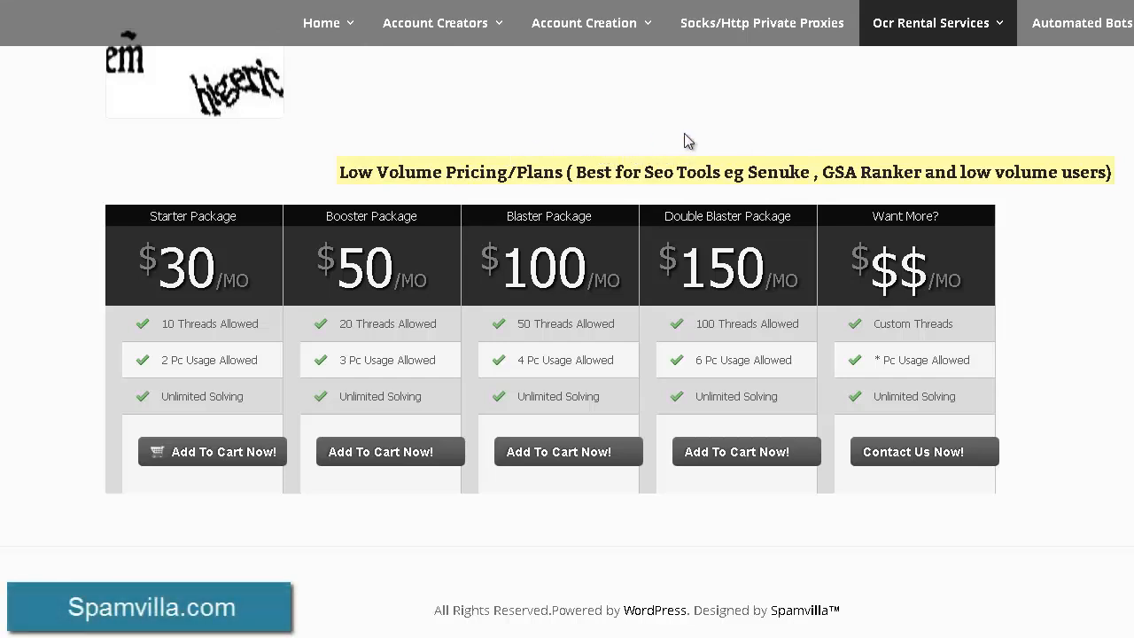
Examine Spamvilla's low volume pricing plans, highlighting the suitable users in the heading and the Double Blaster Package price.
scroll(567, 319, "up", 20)
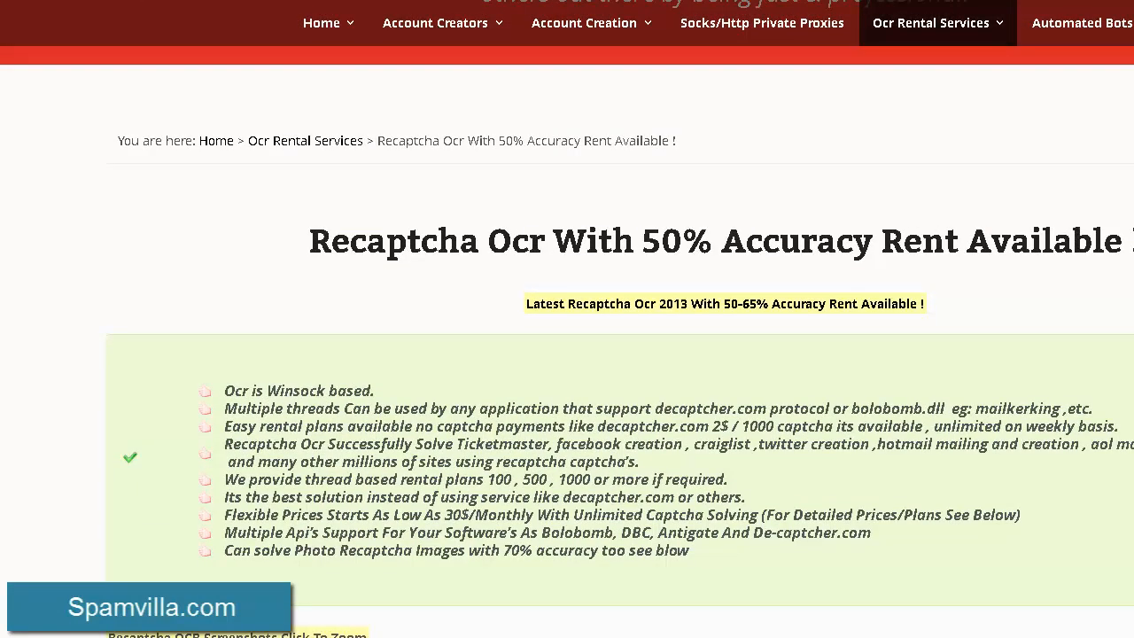
scroll(151, 348, "down", 8)
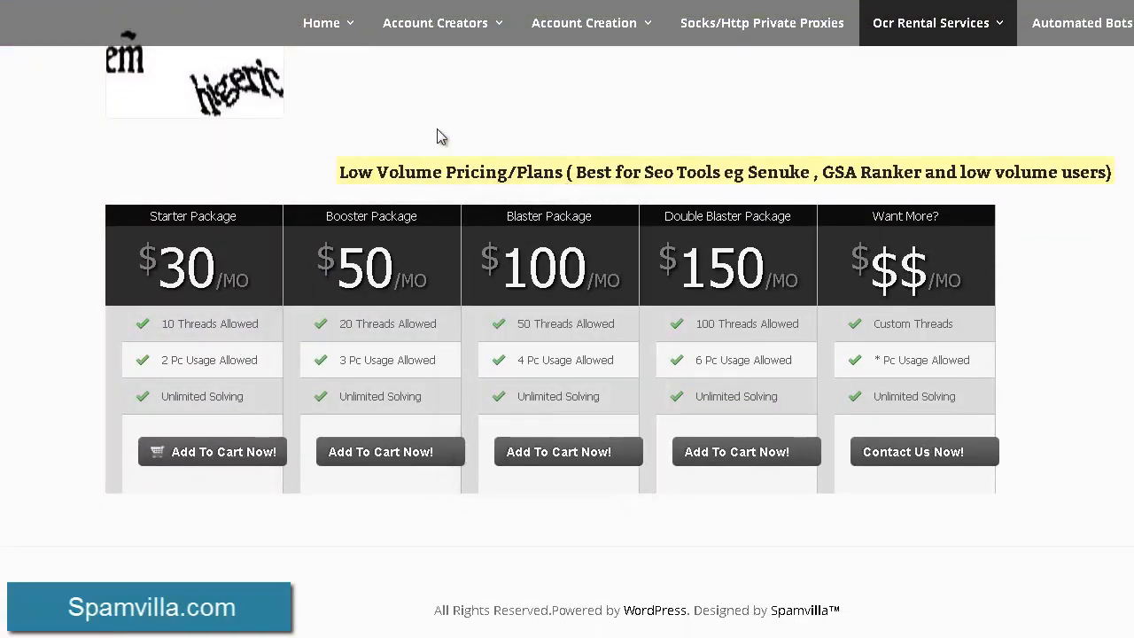
left_click_drag(822, 173, 1105, 176)
left_click(966, 177)
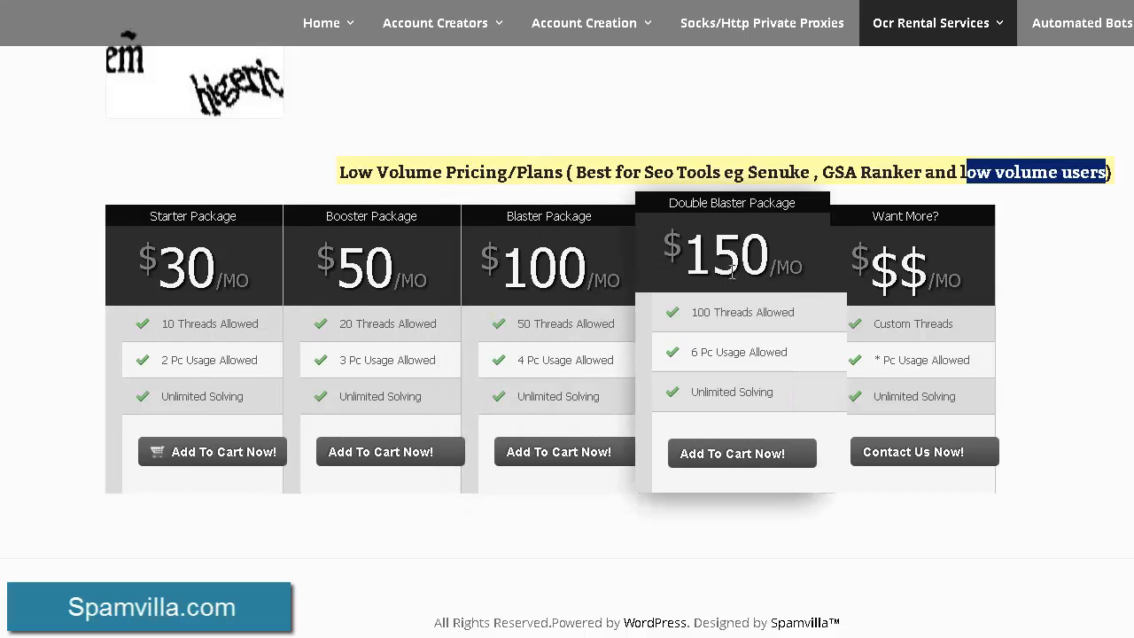
mouse_move(685, 256)
left_mouse_down()
mouse_move(797, 266)
mouse_move(664, 250)
left_mouse_up()
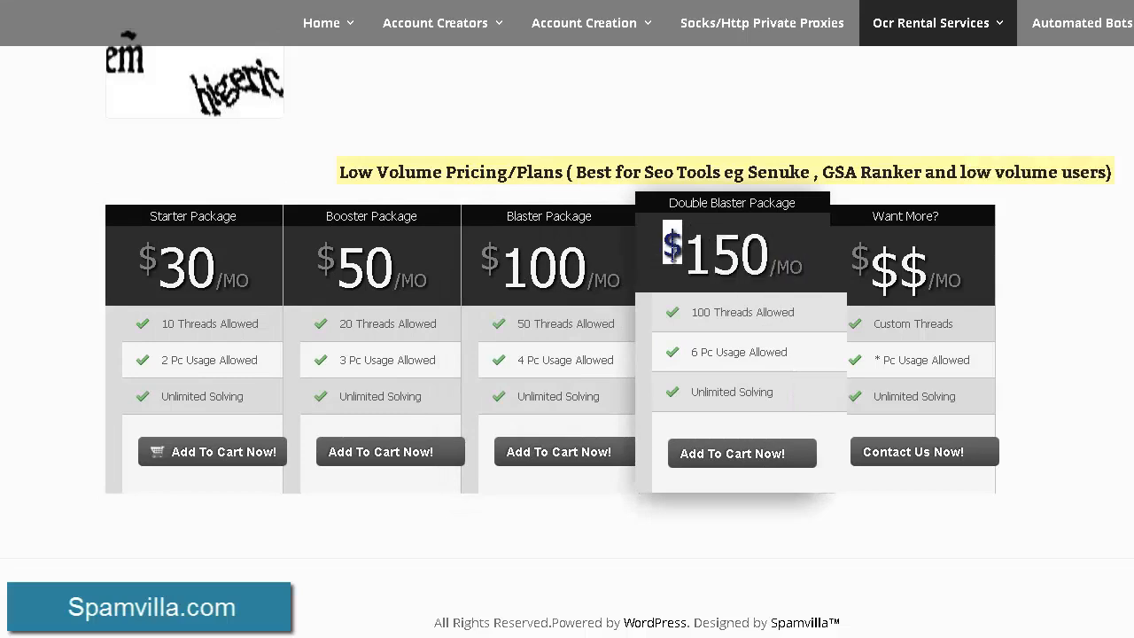
left_click(707, 272)
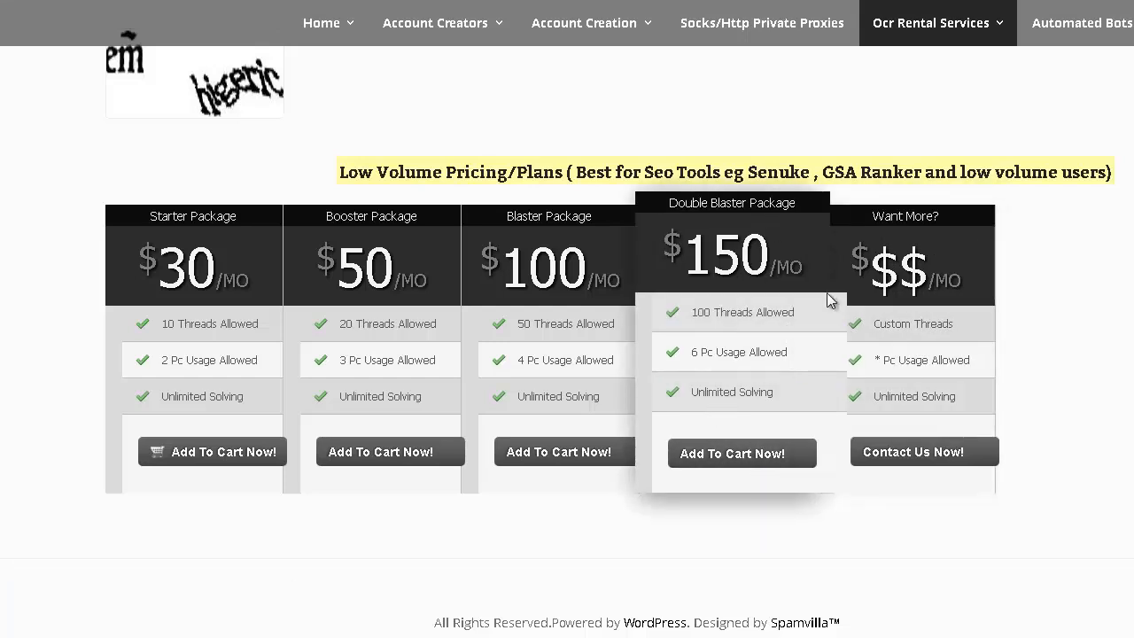
Review the accuracy claims and feature list of Spamvilla's Recaptcha OCR rental service.
scroll(932, 319, "up", 4)
scroll(932, 318, "up", 5)
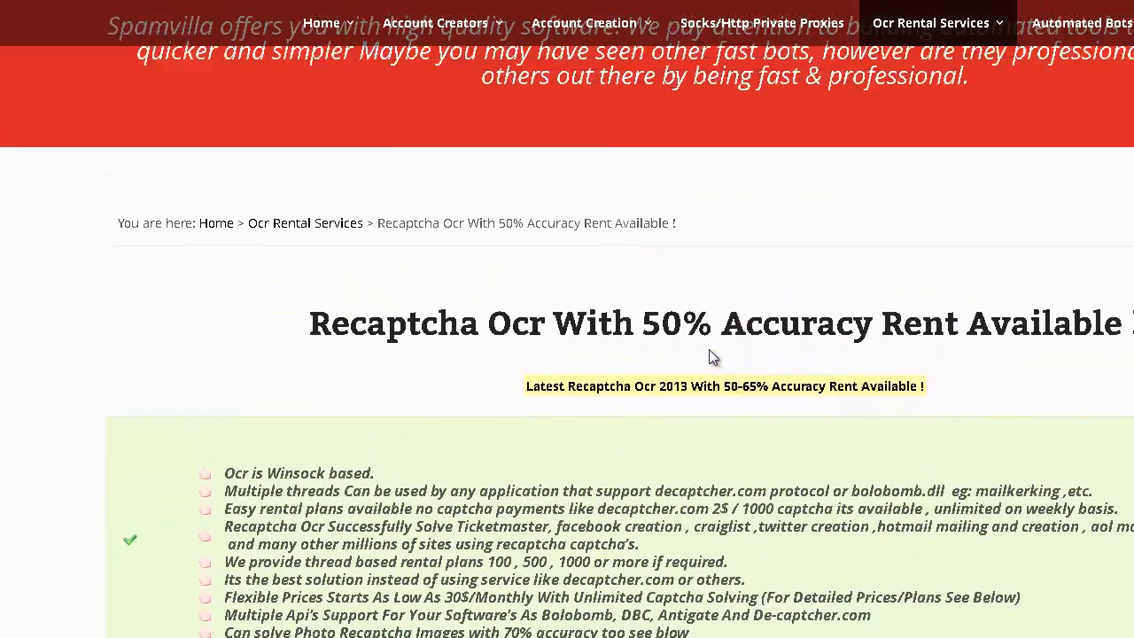
scroll(721, 345, "down", 8)
scroll(719, 354, "up", 2)
scroll(719, 354, "up", 10)
scroll(714, 363, "down", 3)
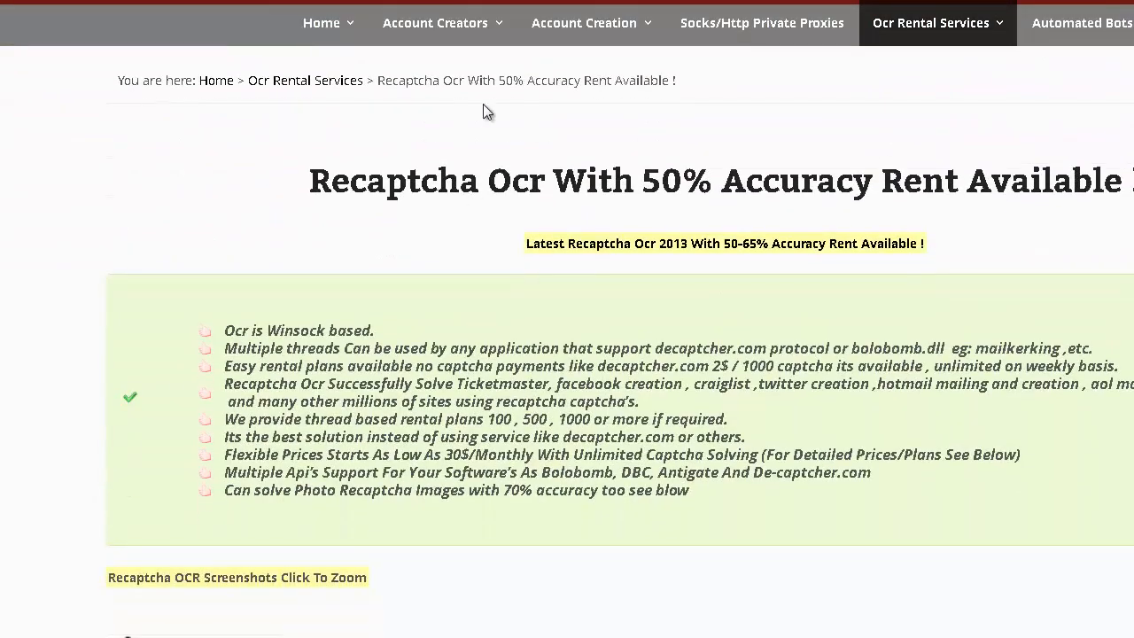
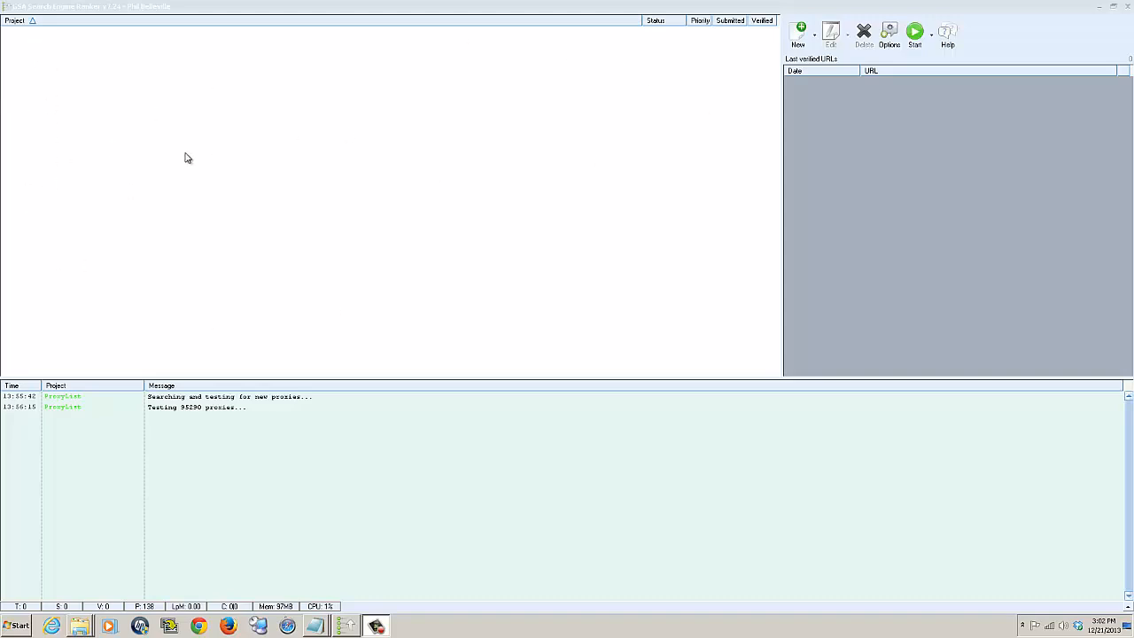
Create a new project, enlarge its data window and look through its submission and URL filter options.
left_click(800, 33)
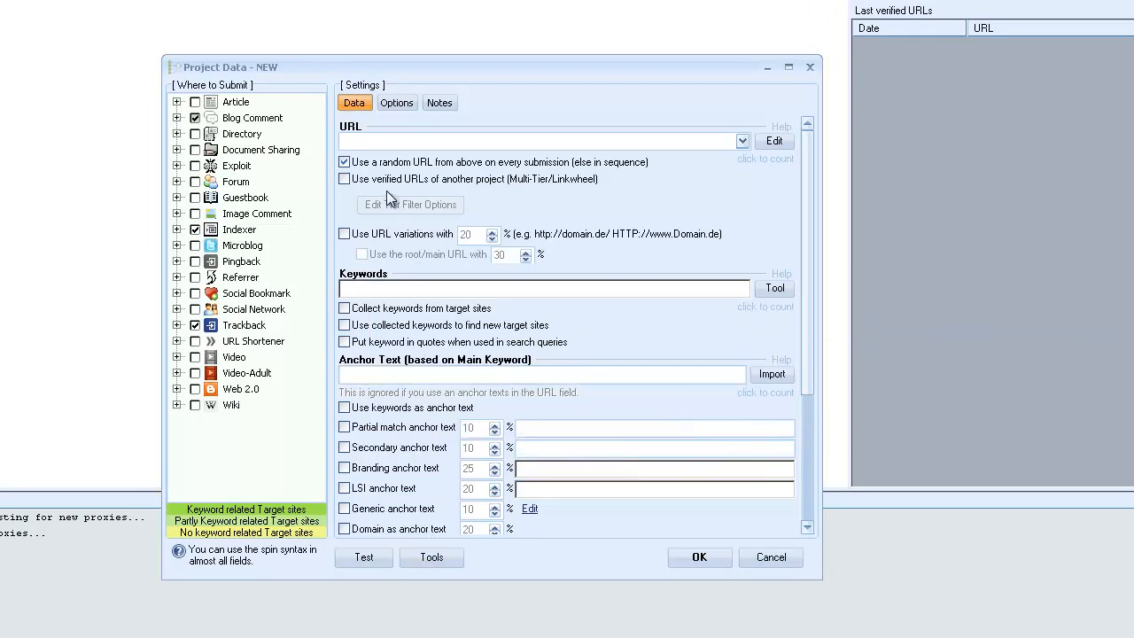
left_click_drag(726, 54, 722, 2)
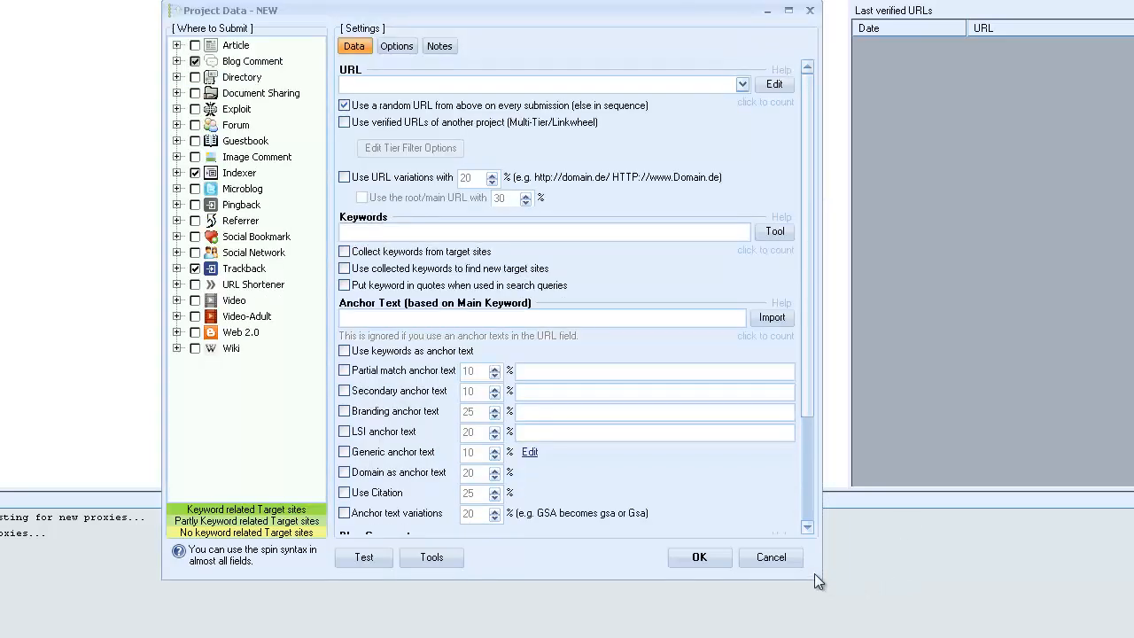
left_click_drag(814, 573, 912, 630)
left_click(397, 47)
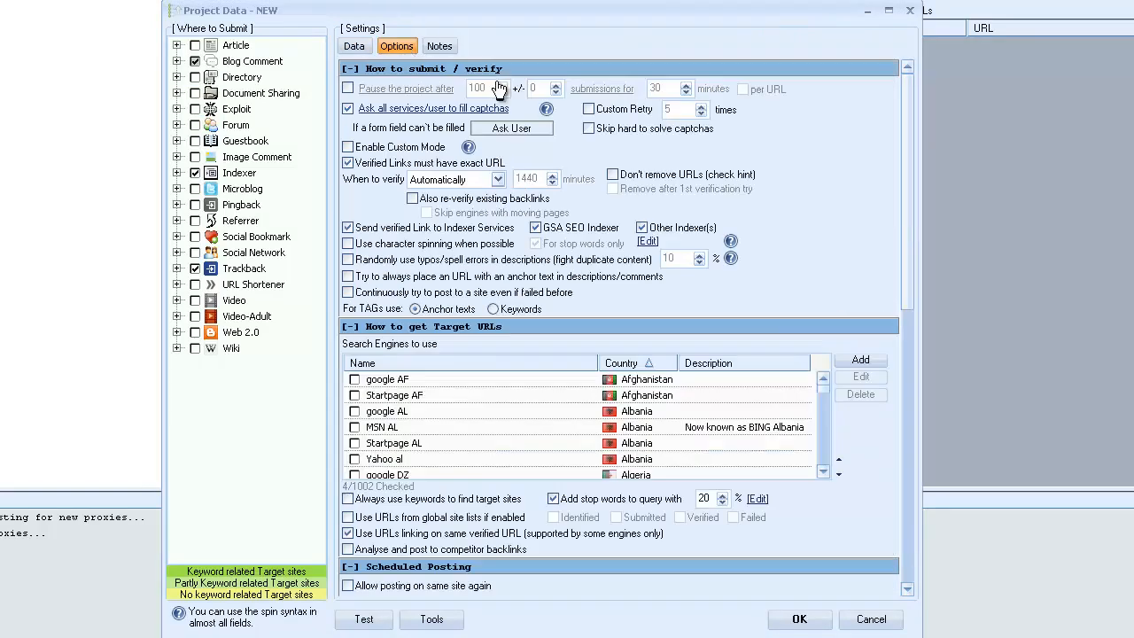
scroll(907, 508, "down", 3)
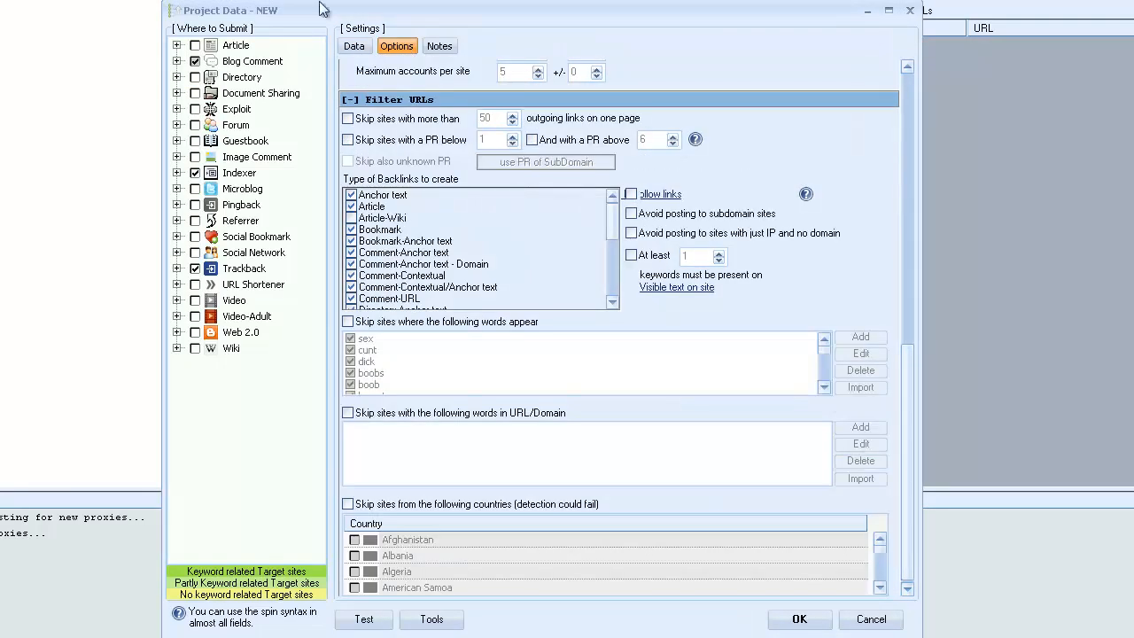
left_click(354, 46)
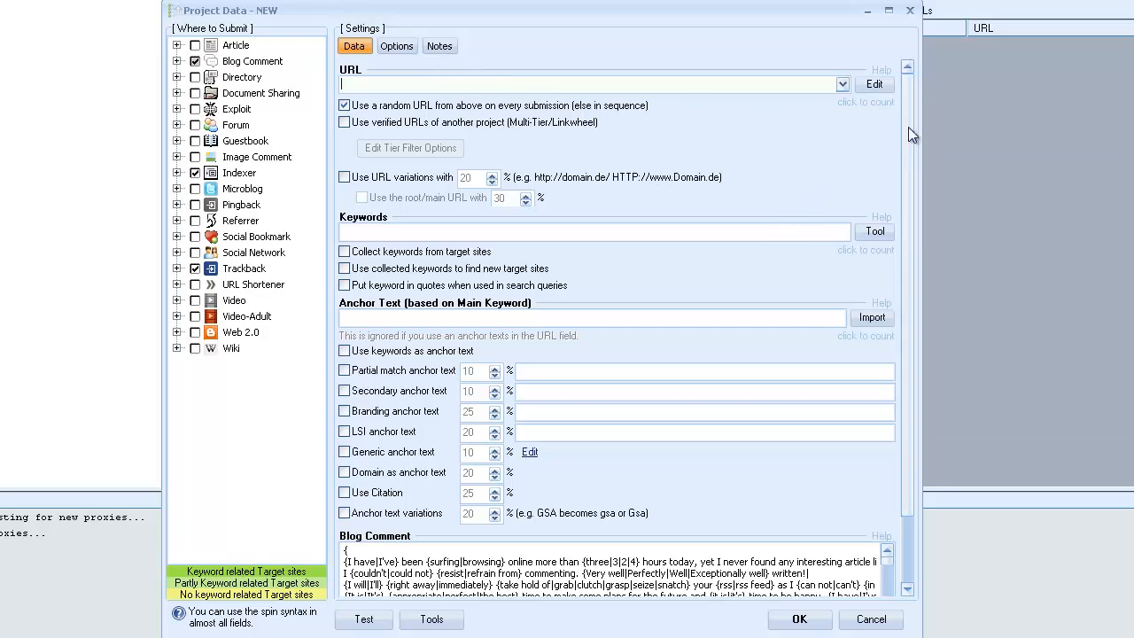
left_click(874, 88)
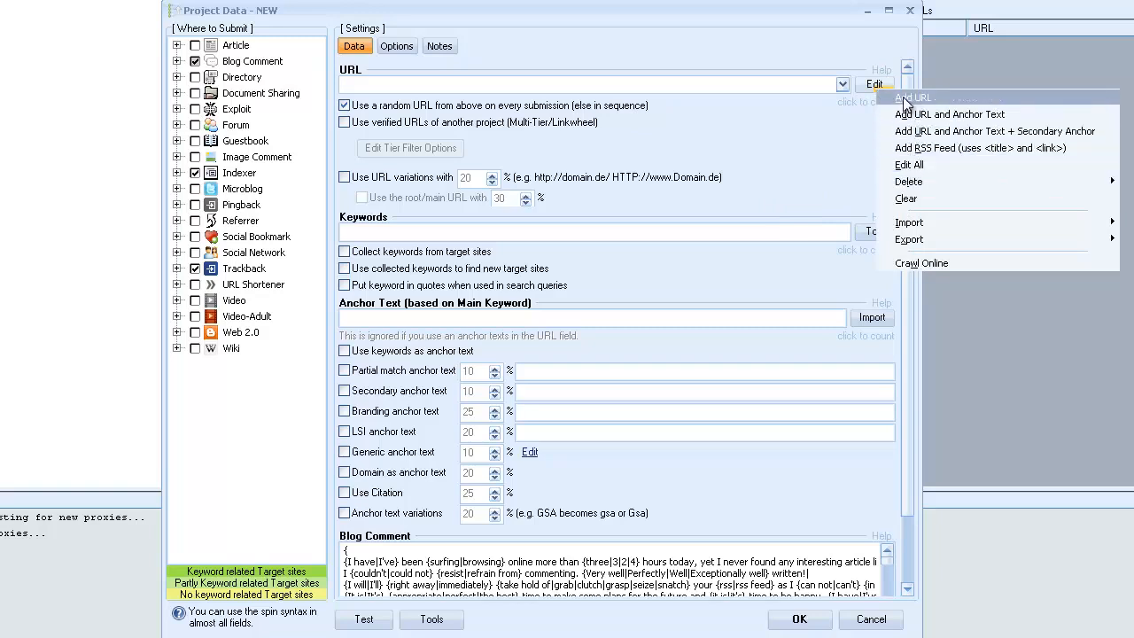
left_click(912, 98)
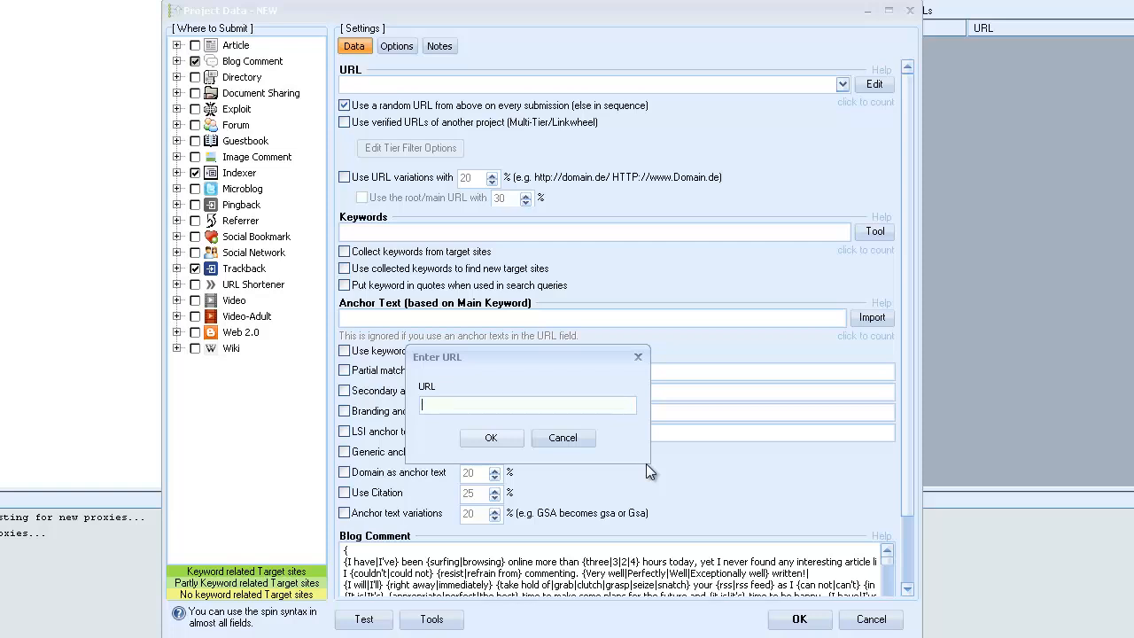
type("ttp://www.facebook.com/mypage")
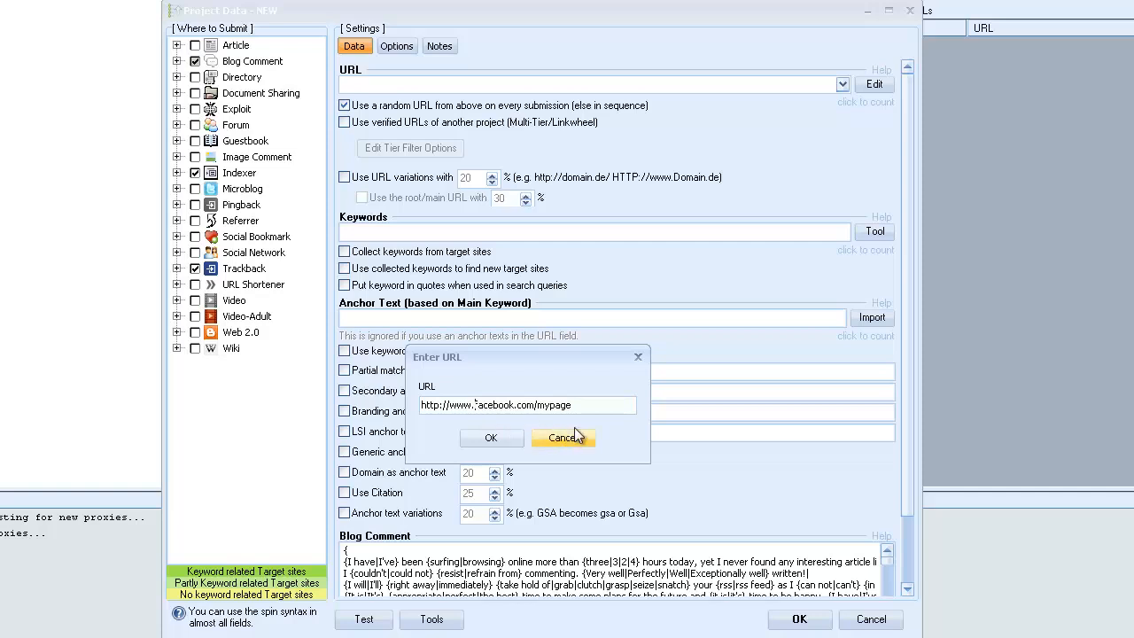
left_click(500, 440)
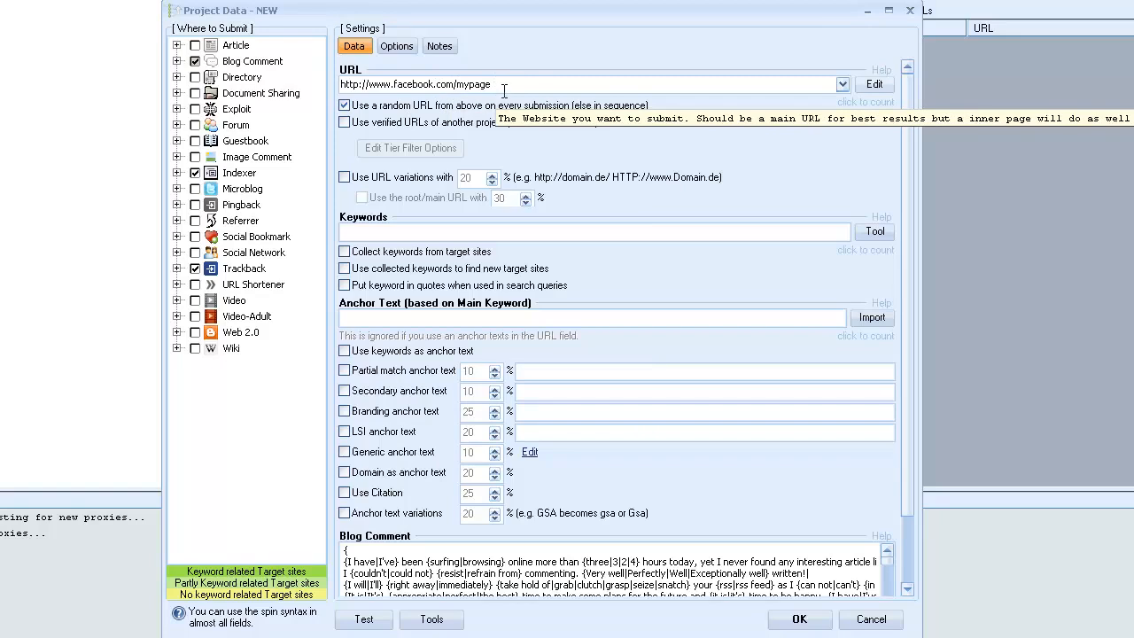
left_click(874, 84)
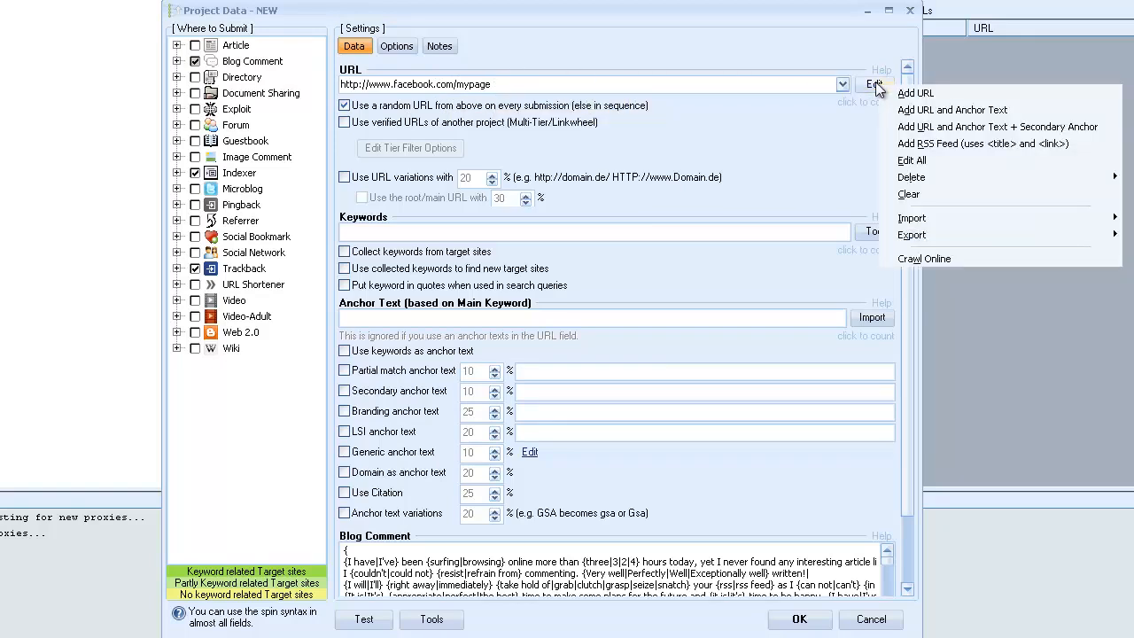
left_click(944, 169)
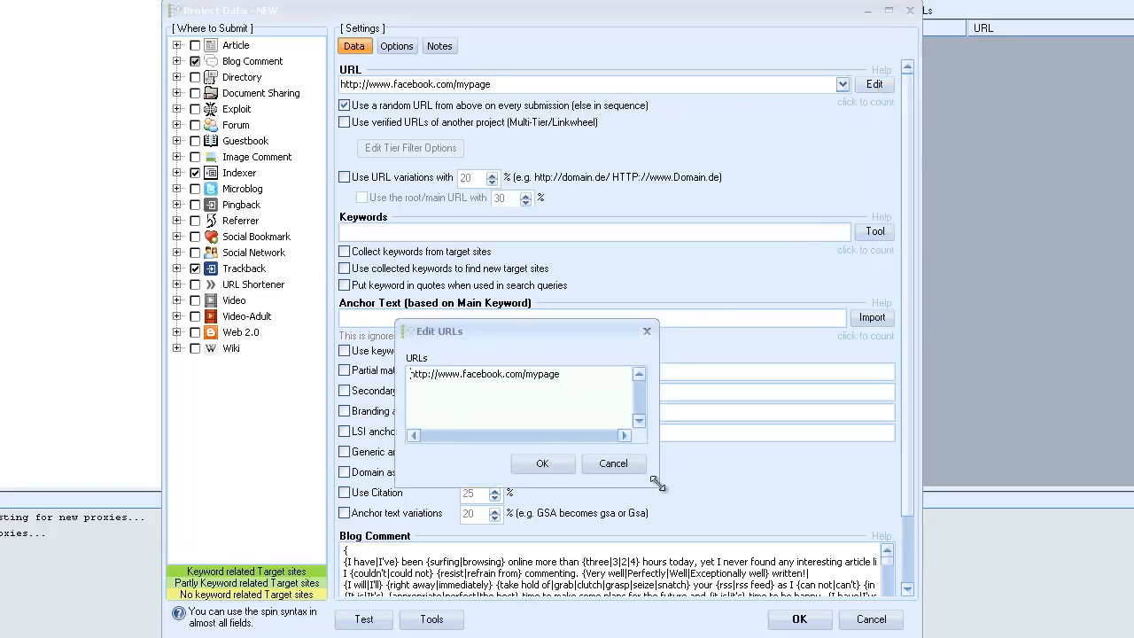
left_click_drag(564, 338, 534, 418)
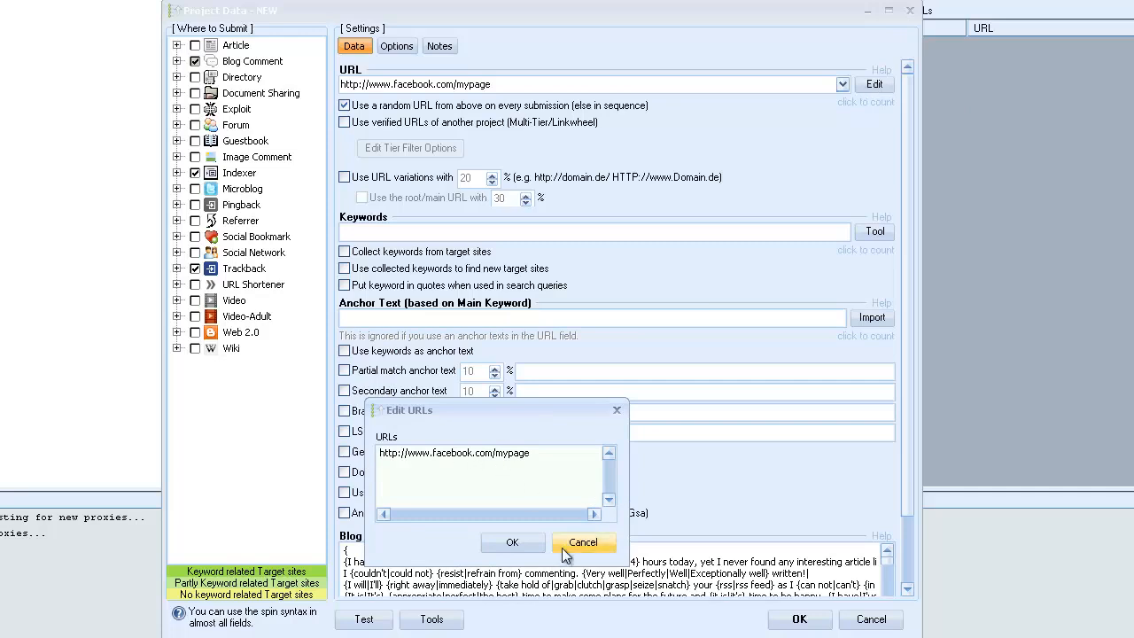
left_click_drag(630, 575, 1133, 637)
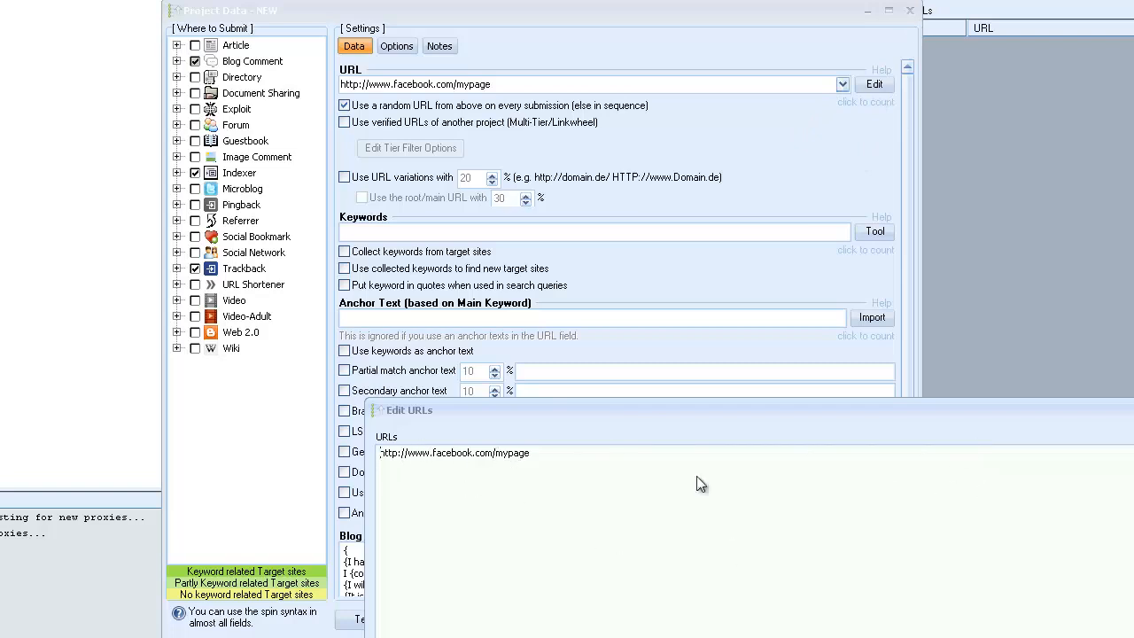
left_click_drag(749, 410, 737, 375)
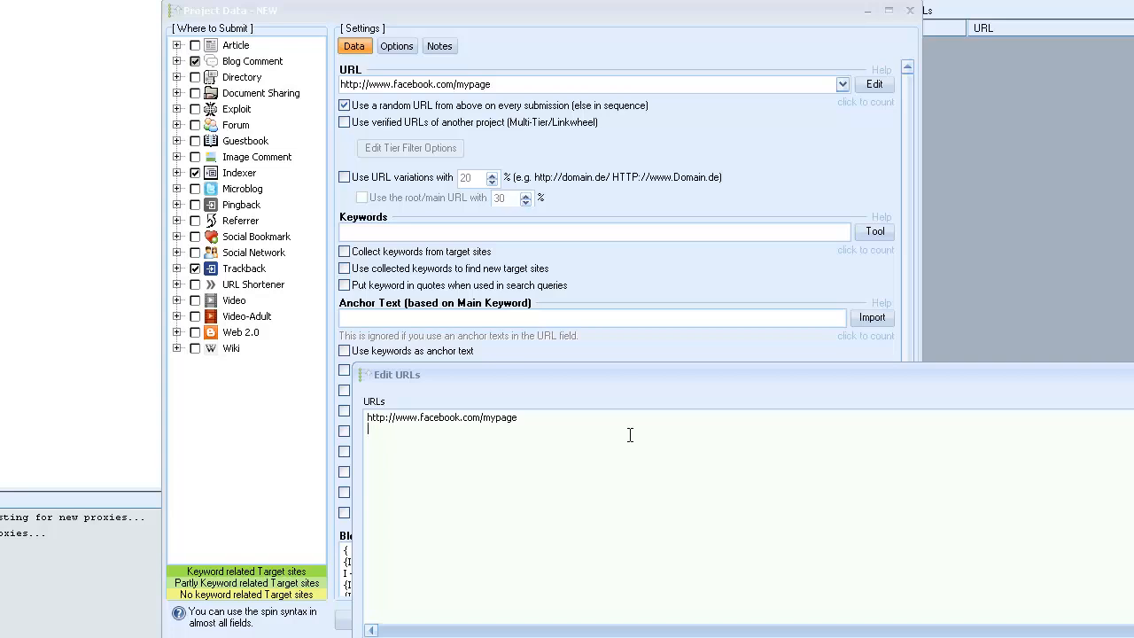
left_click(481, 418)
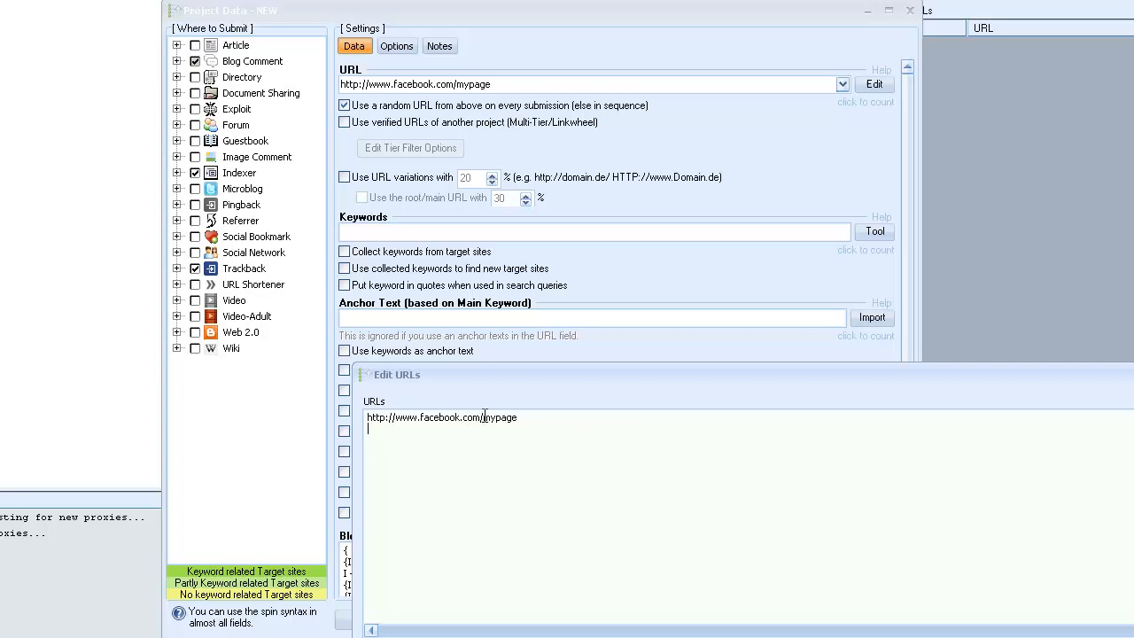
key("shift+Home")
right_click(431, 417)
left_click(493, 464)
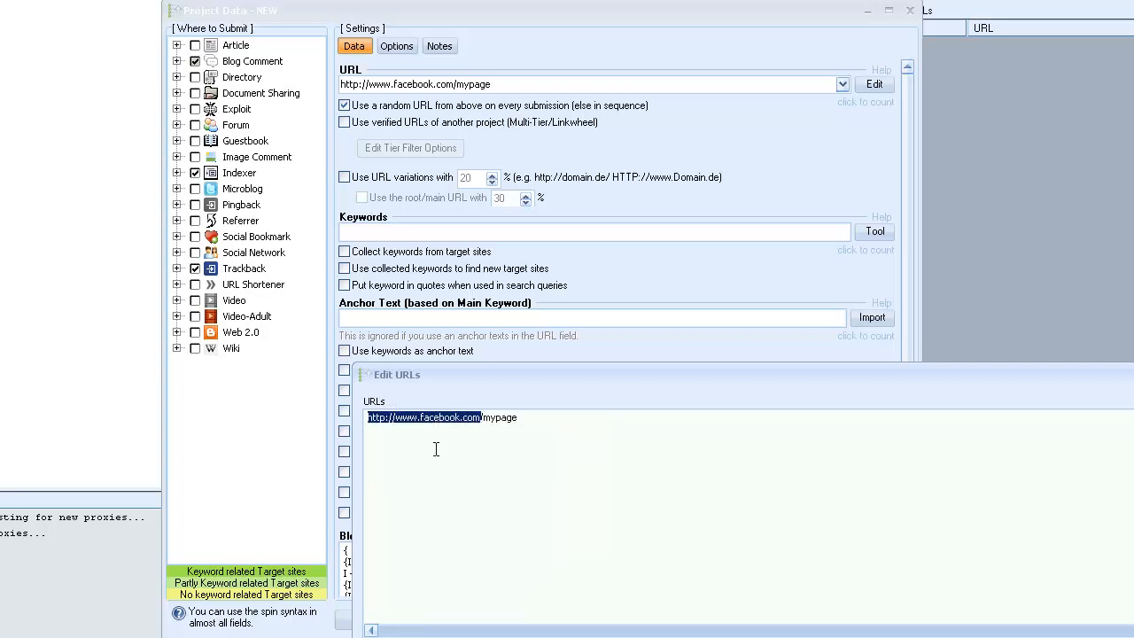
left_click(408, 433)
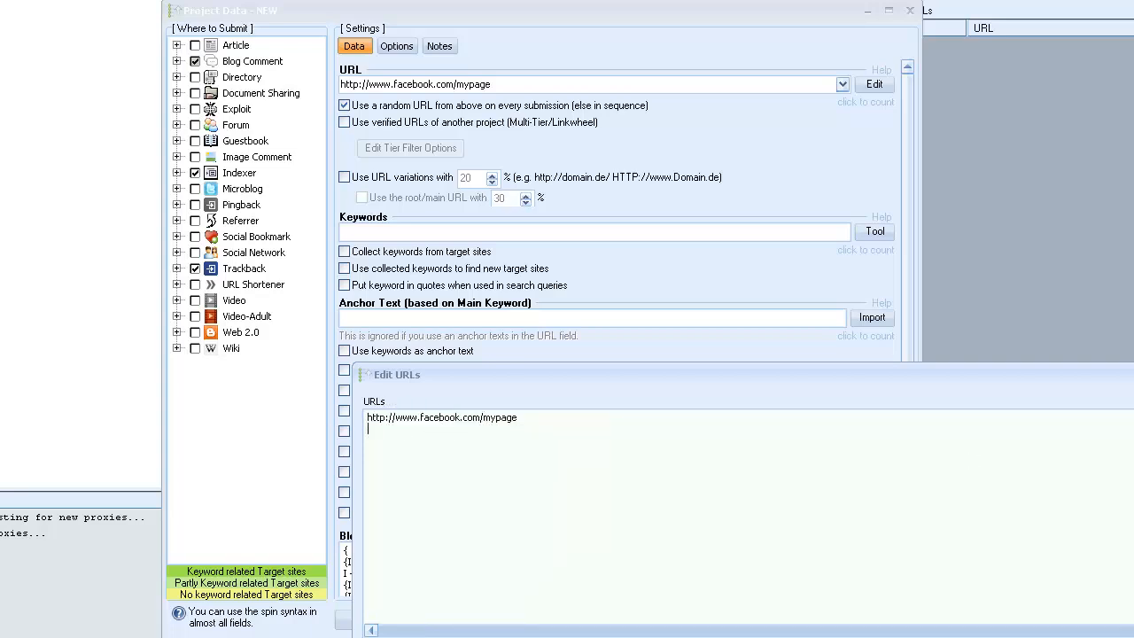
left_click(879, 92)
left_click(925, 99)
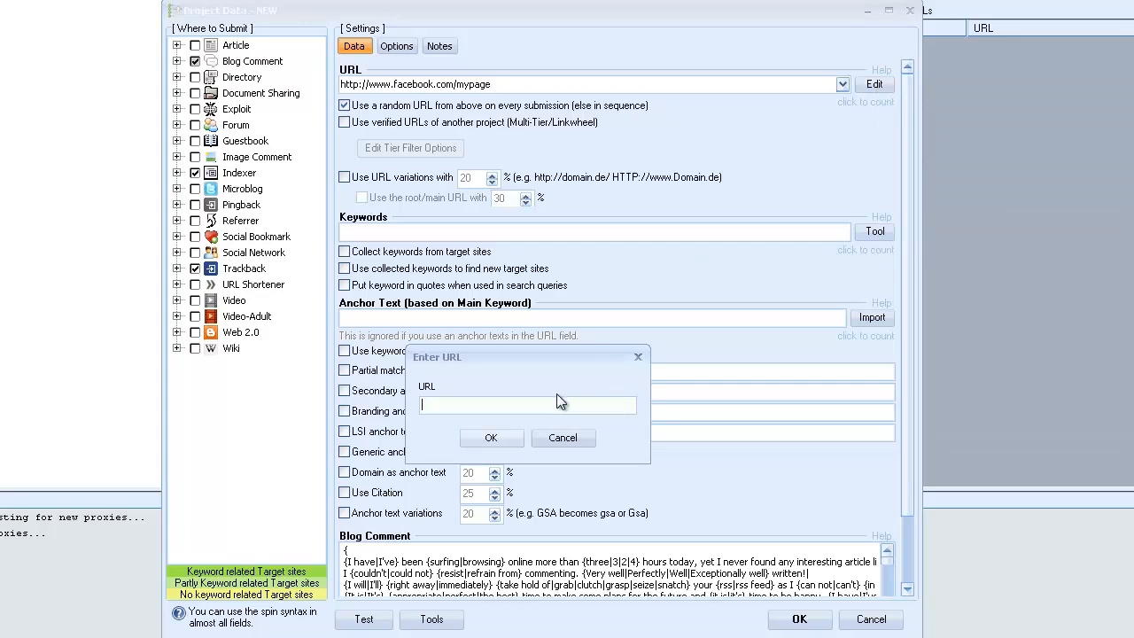
type("http://www.site.com/")
left_click(509, 438)
Set the new URL's anchor text to the spin list {kw|kw2|kw3}.
type("{kw1\\kw2|kw3")
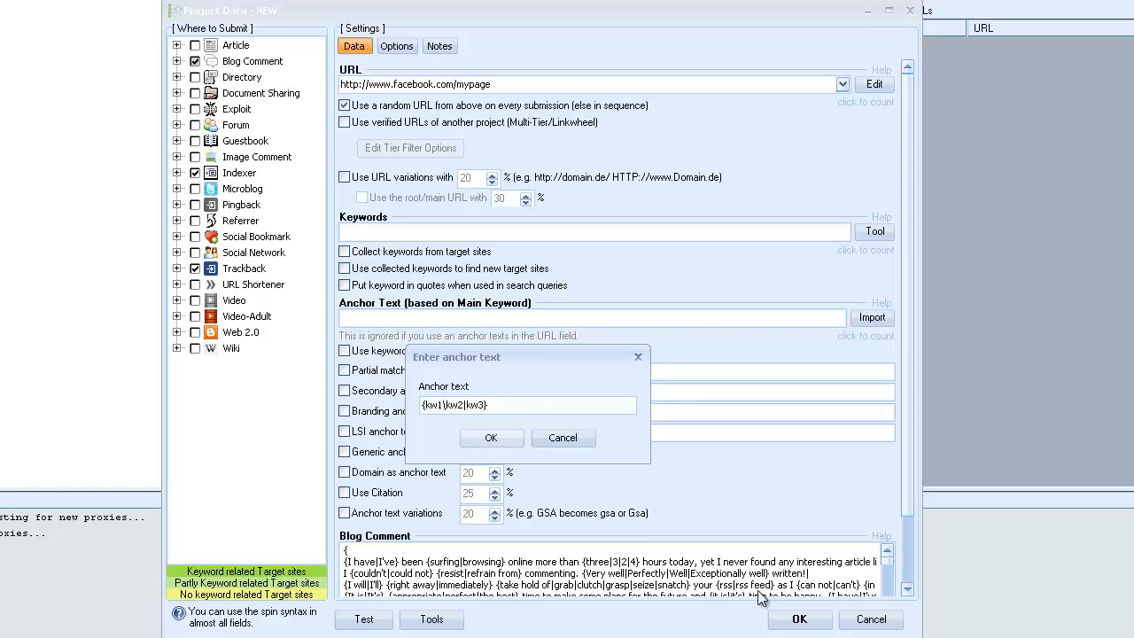
key("BackSpace")
type("|")
key("Delete")
left_click(492, 439)
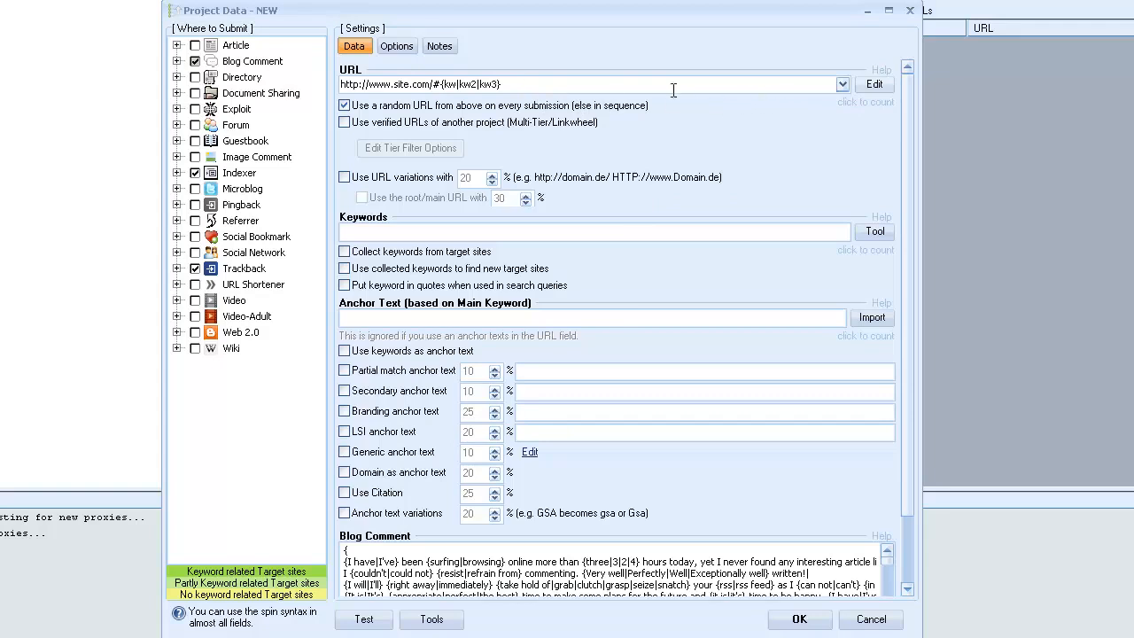
left_click(869, 108)
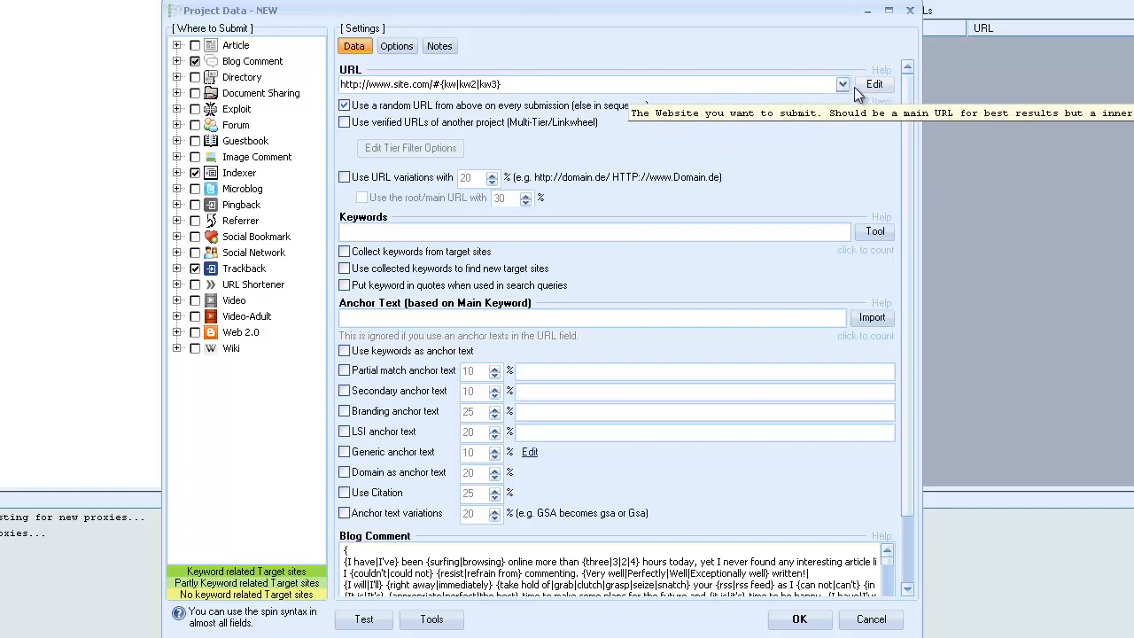
left_click(875, 89)
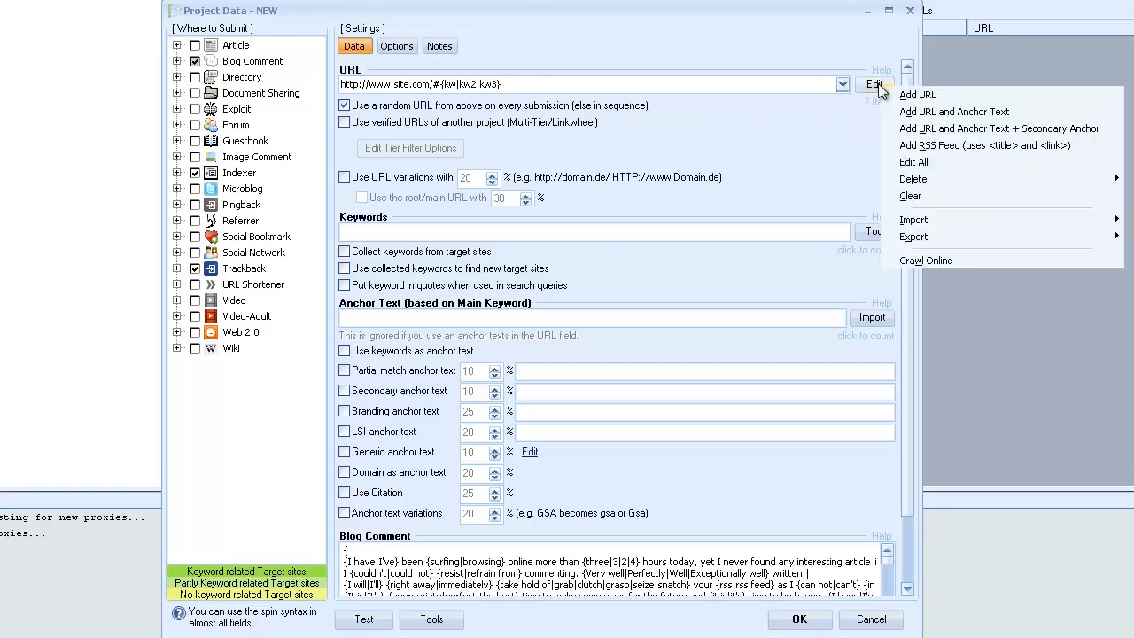
left_click(937, 162)
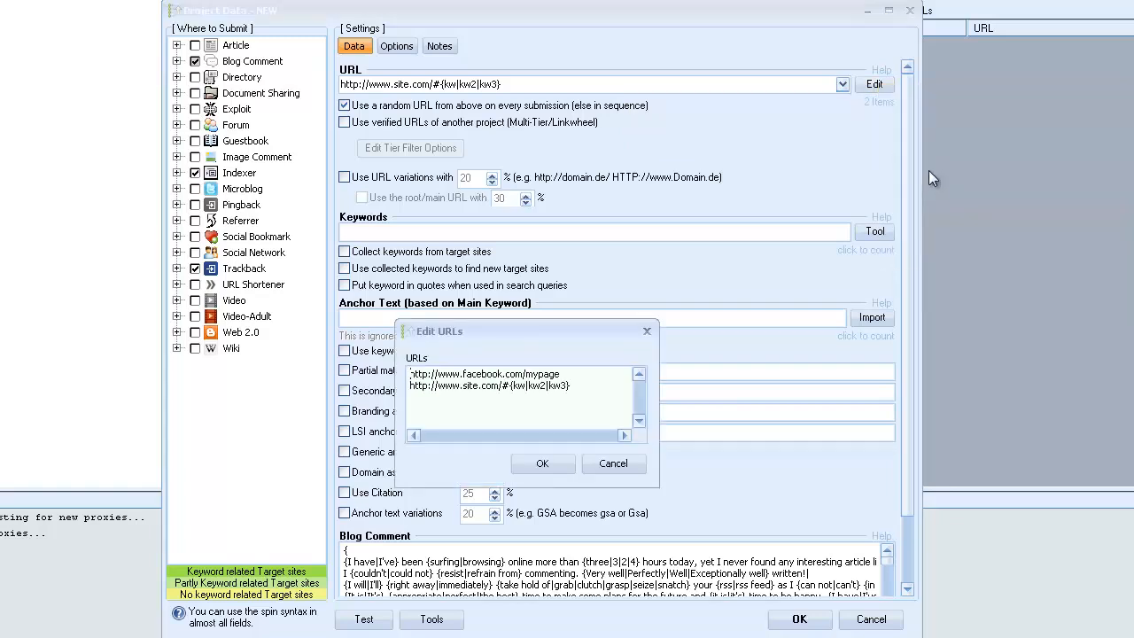
left_click_drag(659, 488, 1133, 524)
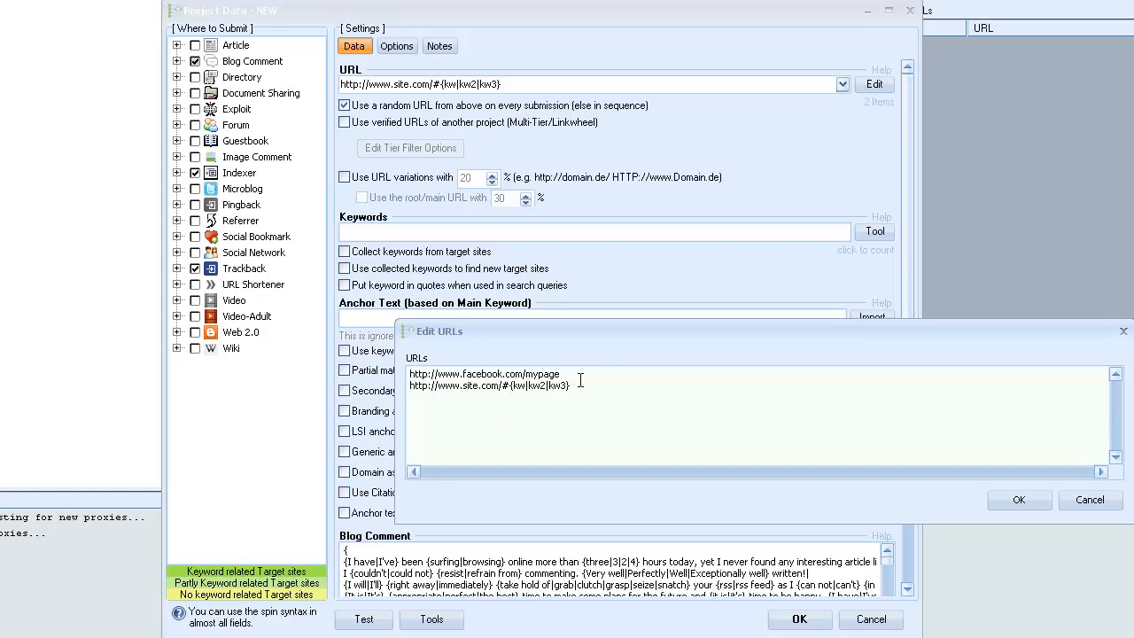
left_click_drag(574, 387, 390, 390)
right_click(446, 393)
left_click(470, 433)
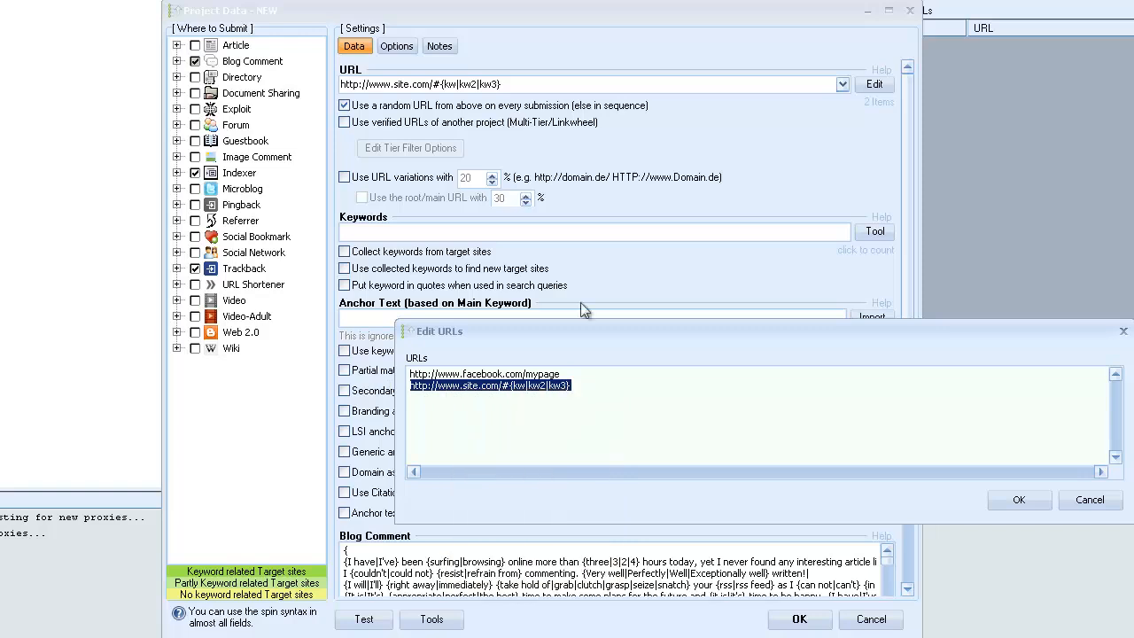
left_click(424, 390)
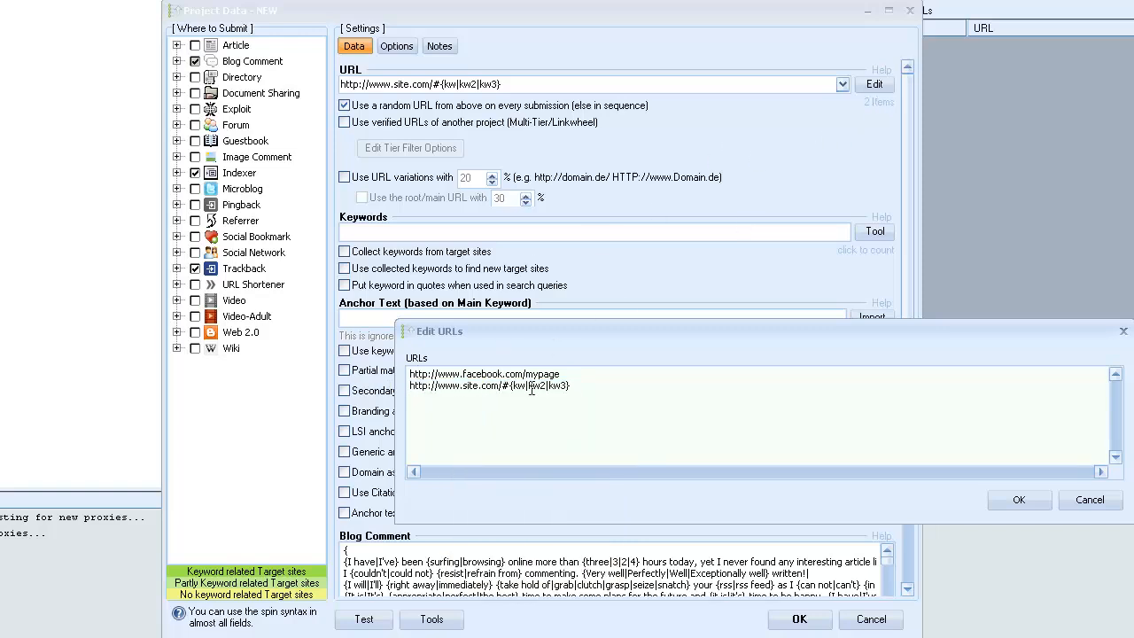
key("End")
key("Return")
key("ctrl+v")
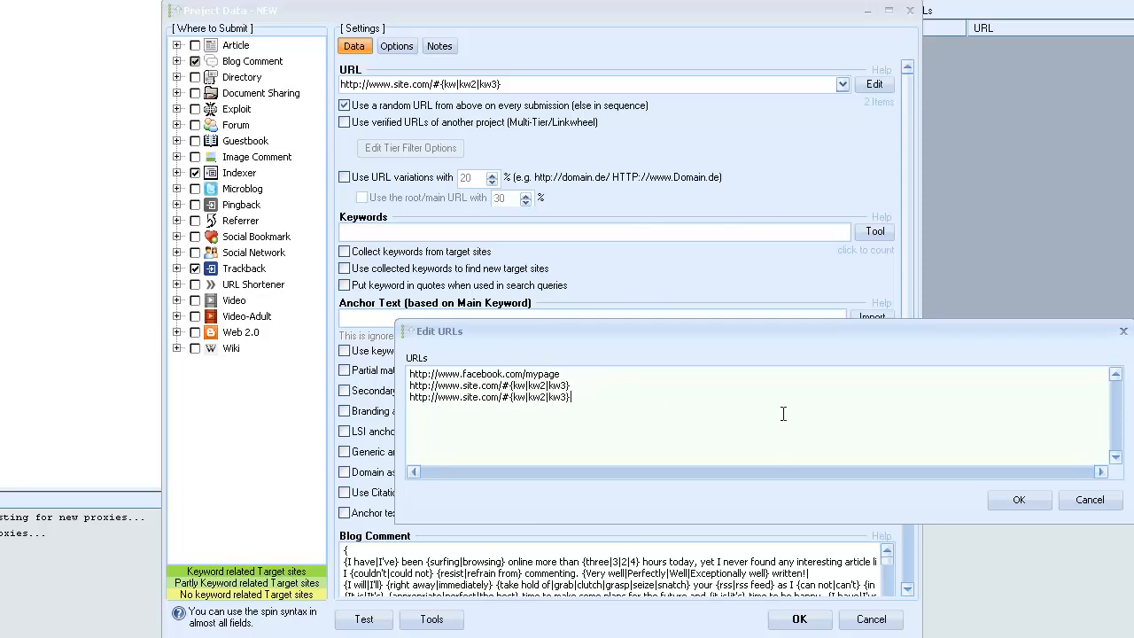
key("Return")
key("ctrl+v")
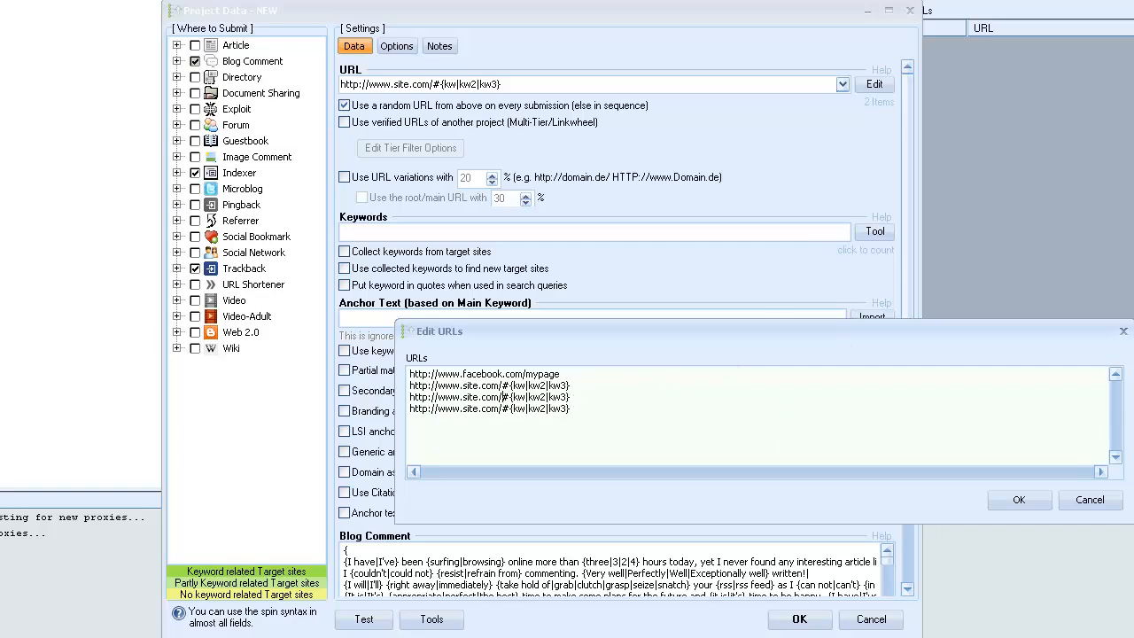
Change the two duplicated site.com addresses so that they point to page2 and page3.
type("pag")
type("e")
type("2")
type("[")
key("BackSpace")
type("page")
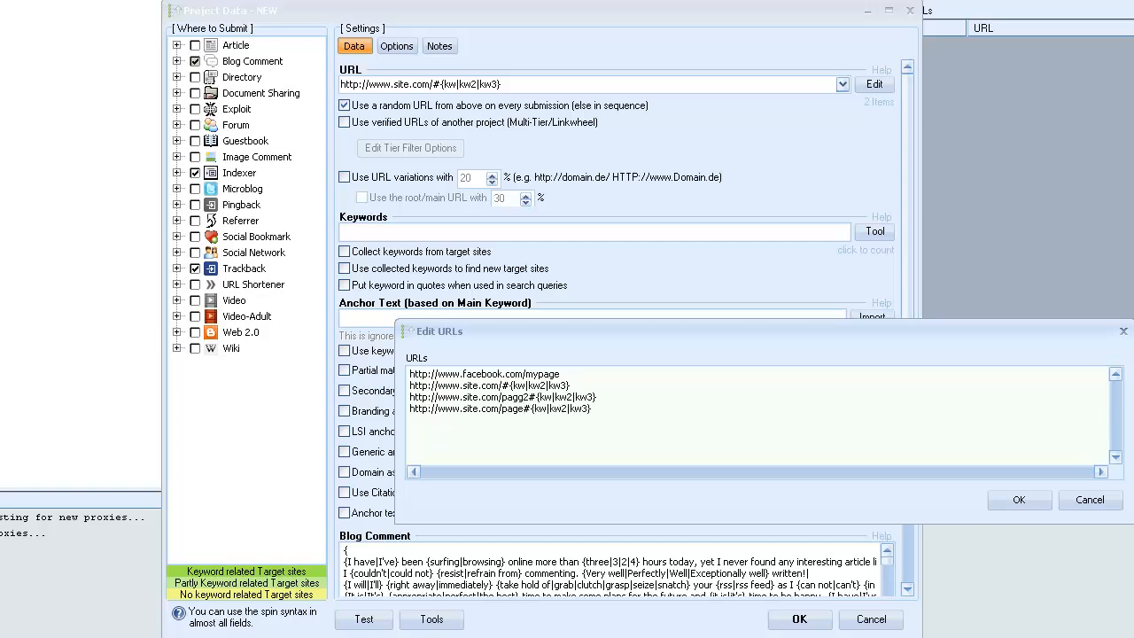
type("3")
Set the anchor text lists to {kwa|kw2a|kw3a} for page2 and {kwb|kw2b|kw3b} for page3.
type("a")
type("a")
type("a")
type("b")
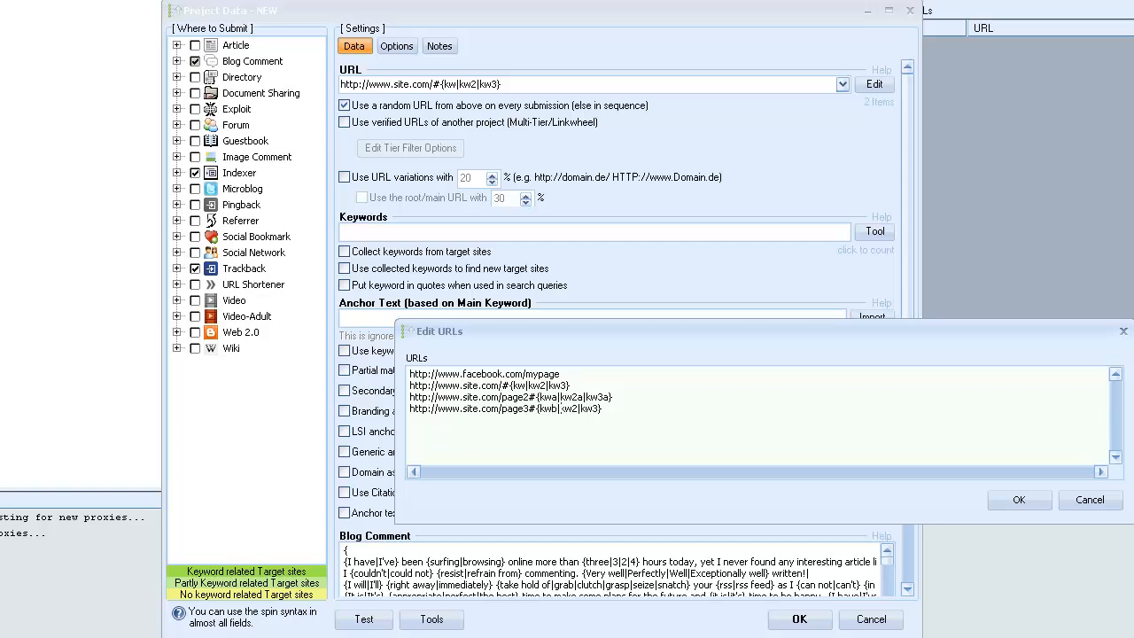
left_click(575, 408)
type("b|kw2b")
Highlight the address, the # separator and the anchor text list of the first site.com entry.
left_click_drag(503, 386, 362, 386)
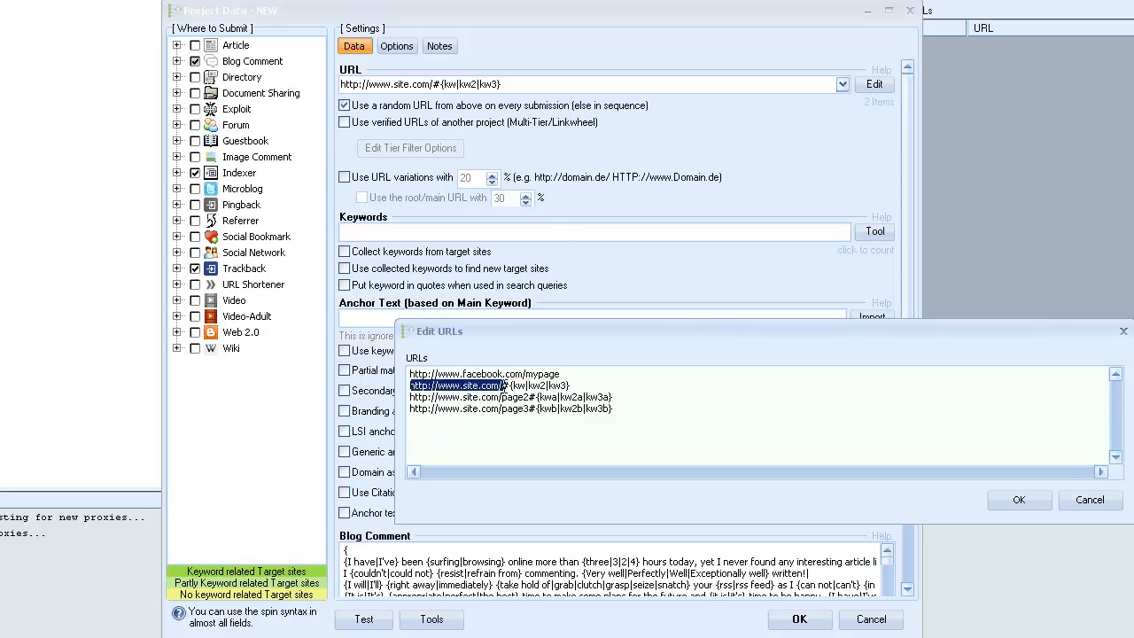
left_click(503, 386)
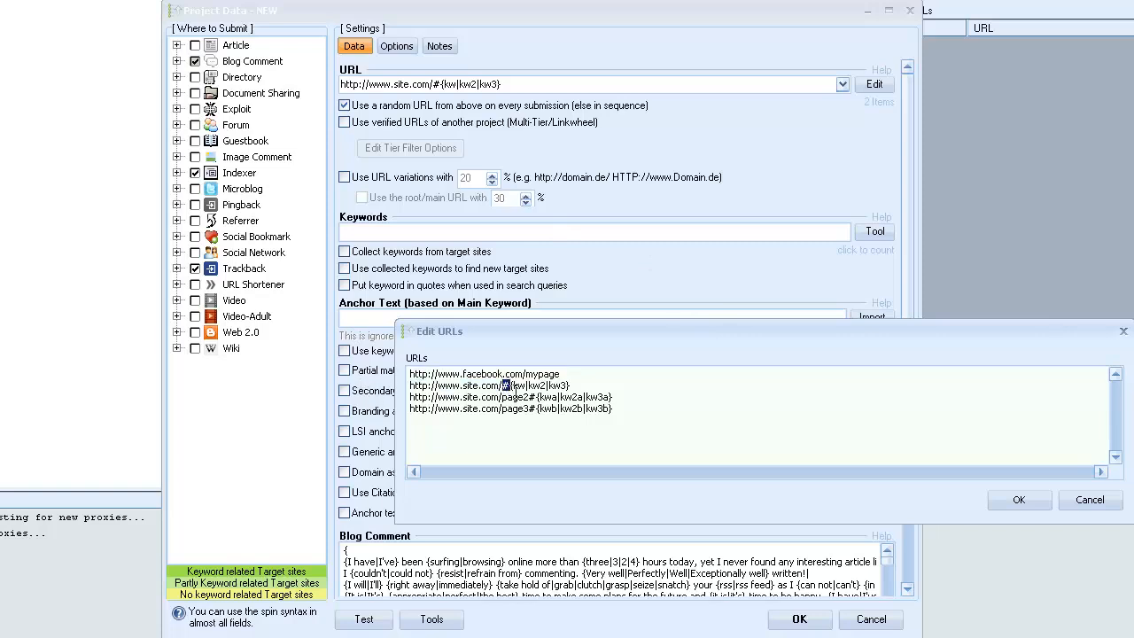
left_click_drag(510, 385, 578, 387)
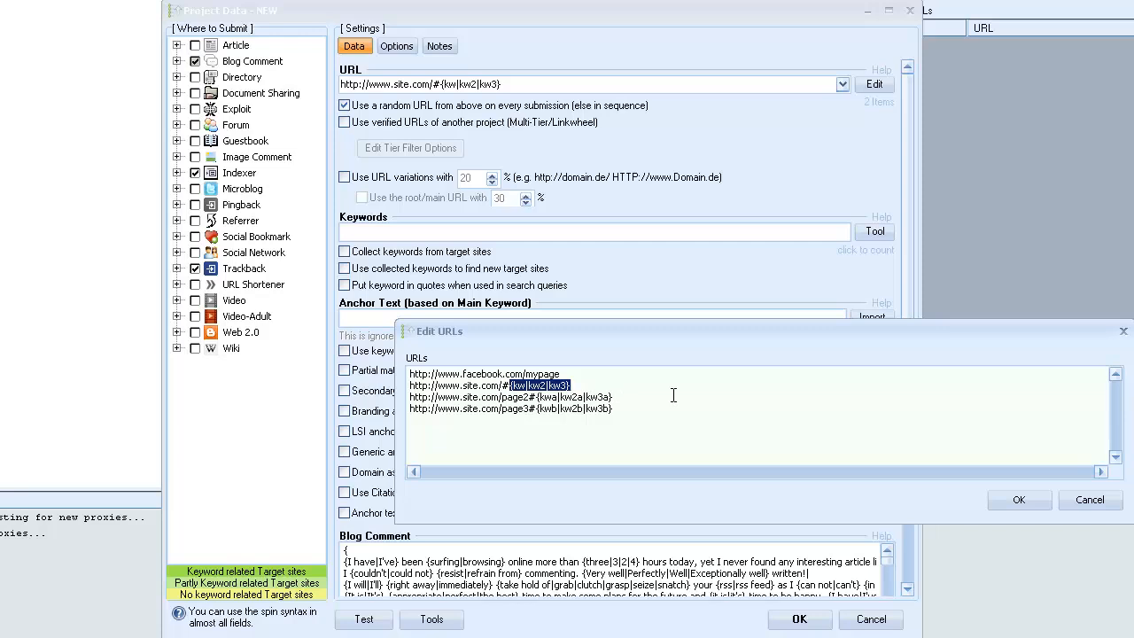
Delete the three site.com entries from the URL list and accept the edited list.
left_click_drag(629, 409, 314, 383)
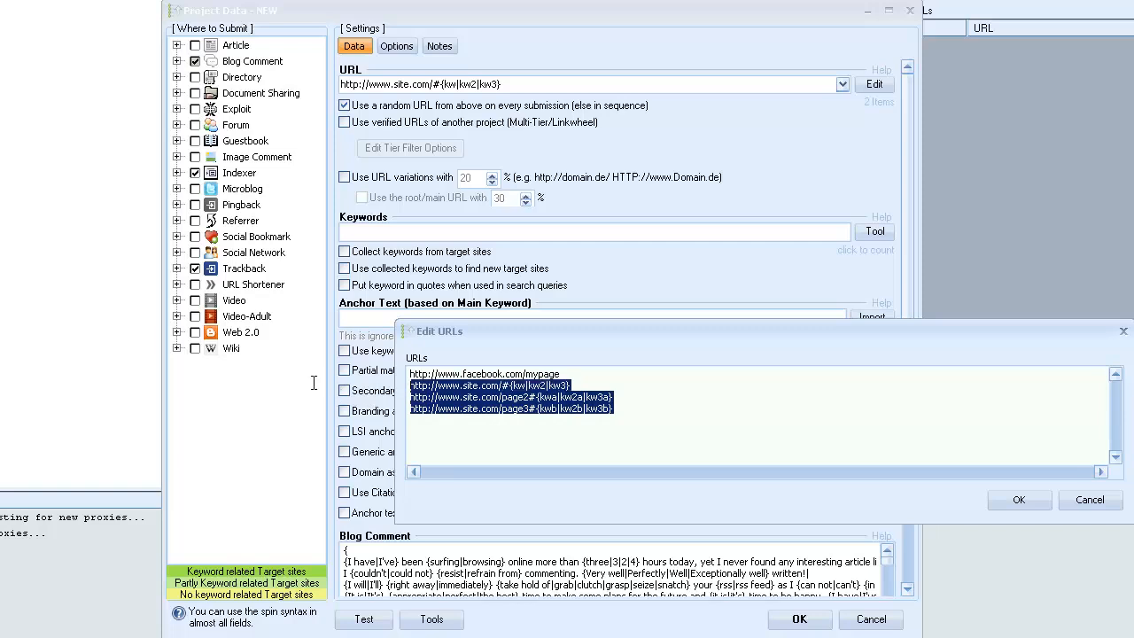
key("Delete")
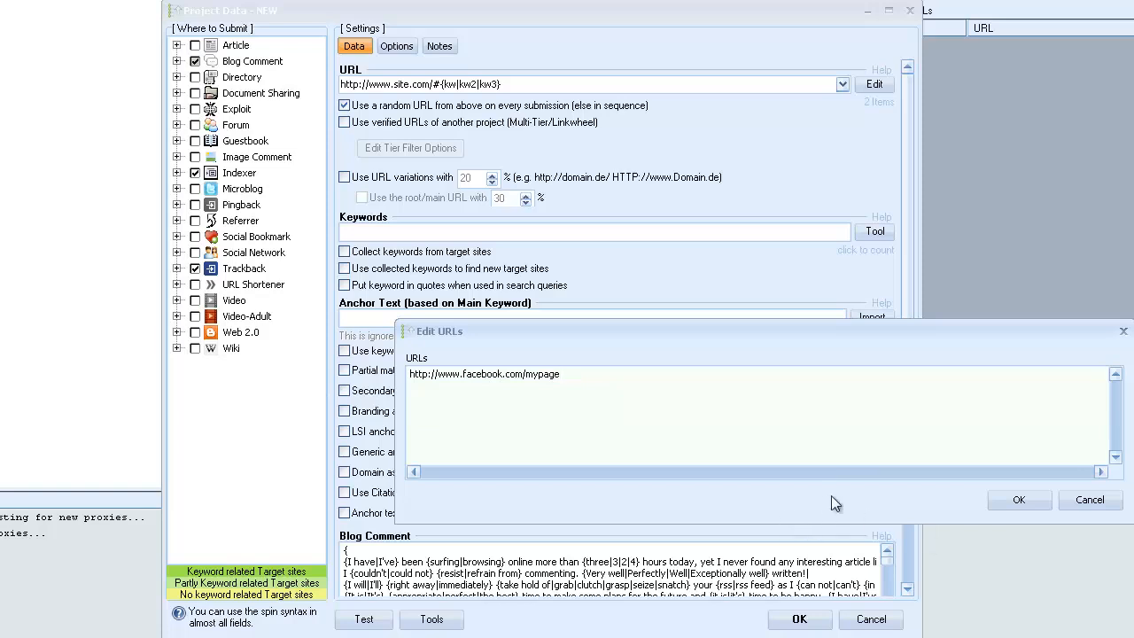
left_click(1015, 500)
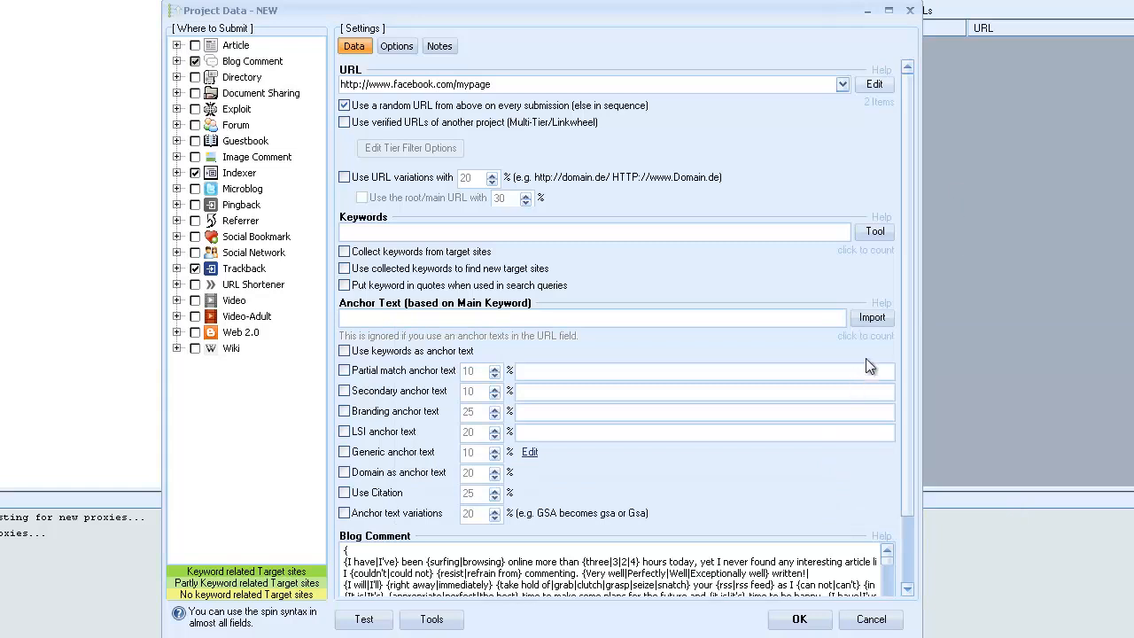
Open the online URL crawler for the project's address and close it.
left_click(881, 92)
left_click(918, 264)
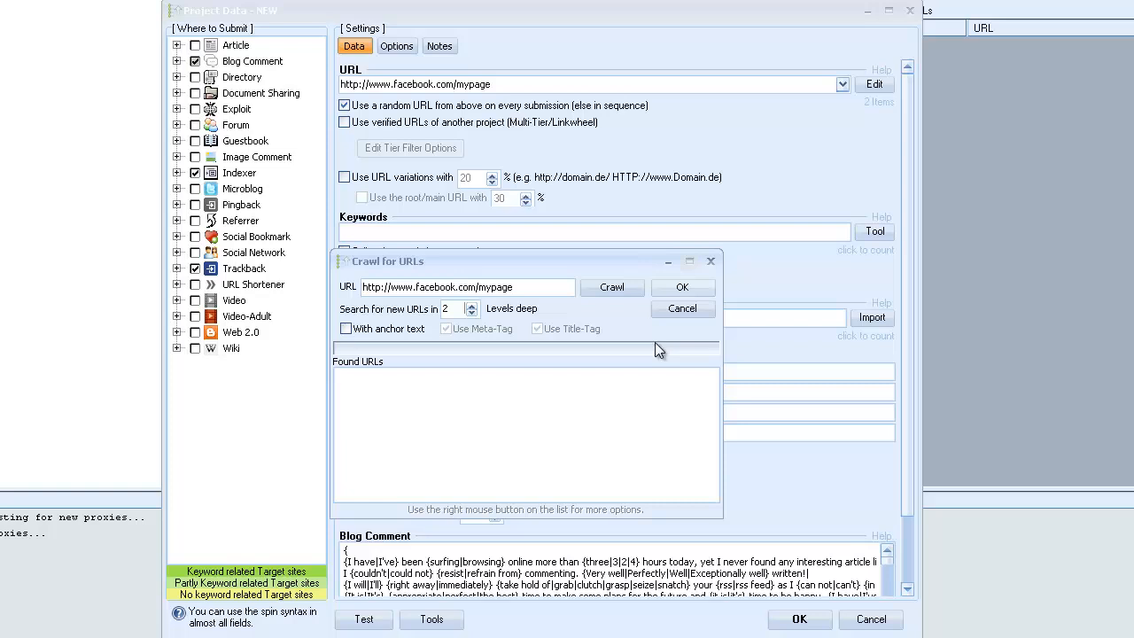
left_click(690, 288)
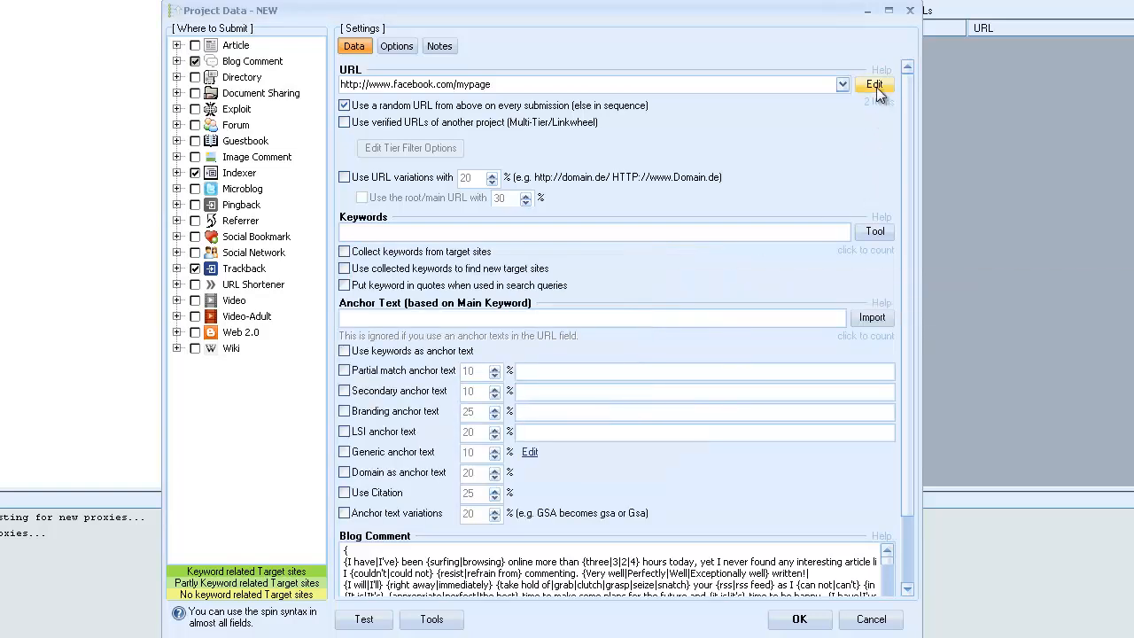
Open the project's complete URL list for editing in an enlarged window, and close it.
left_click(877, 92)
left_click(907, 214)
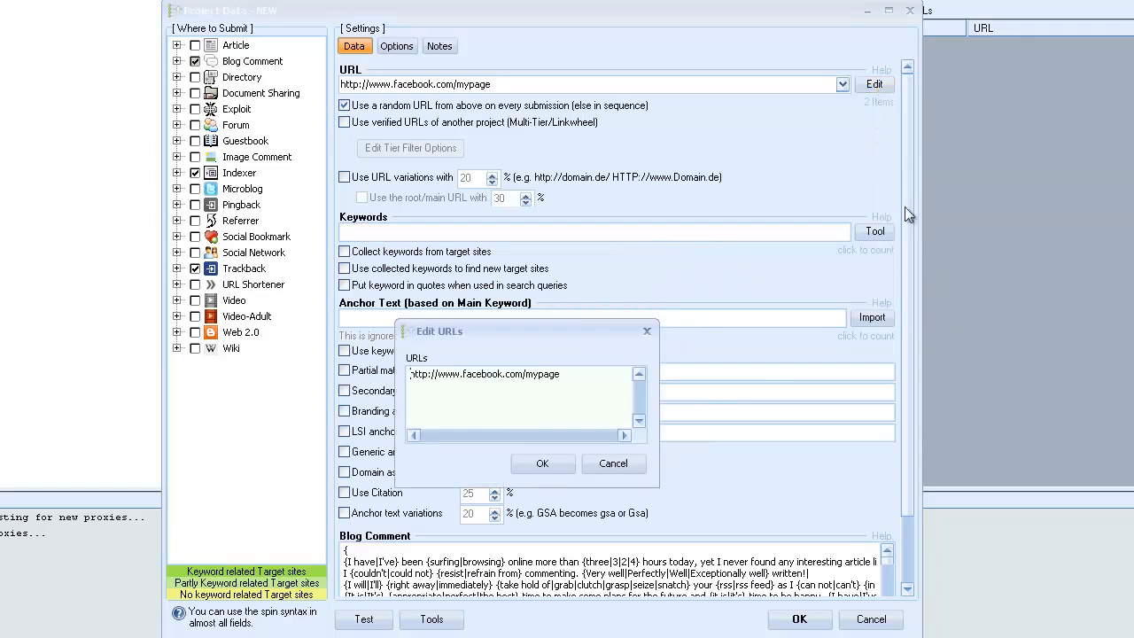
left_click_drag(395, 486, 3, 483)
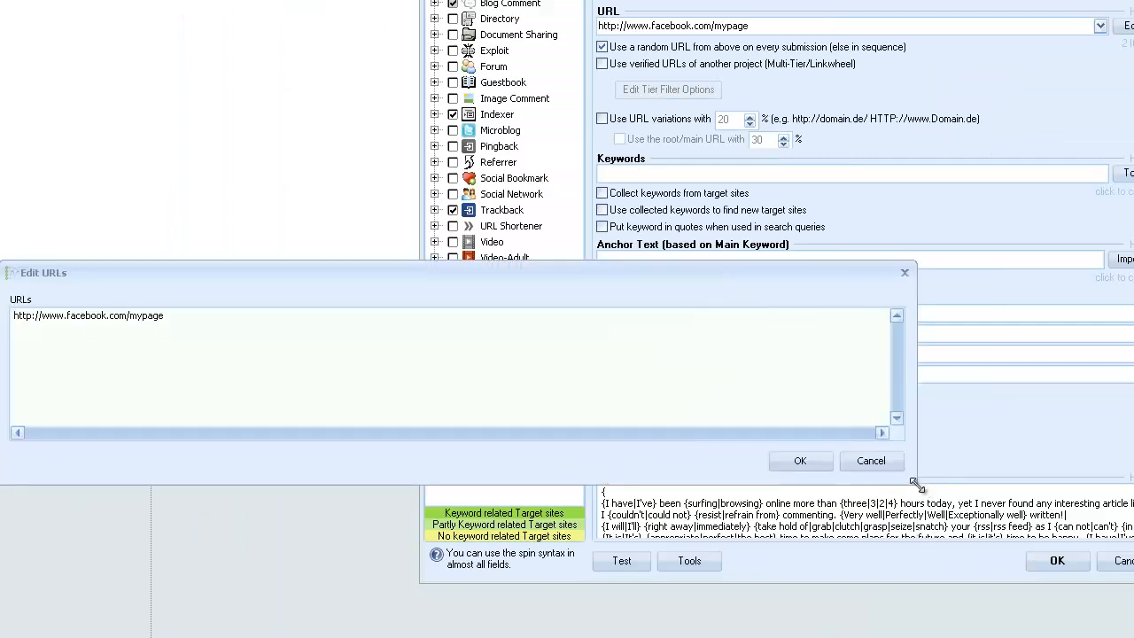
left_click_drag(916, 485, 1133, 637)
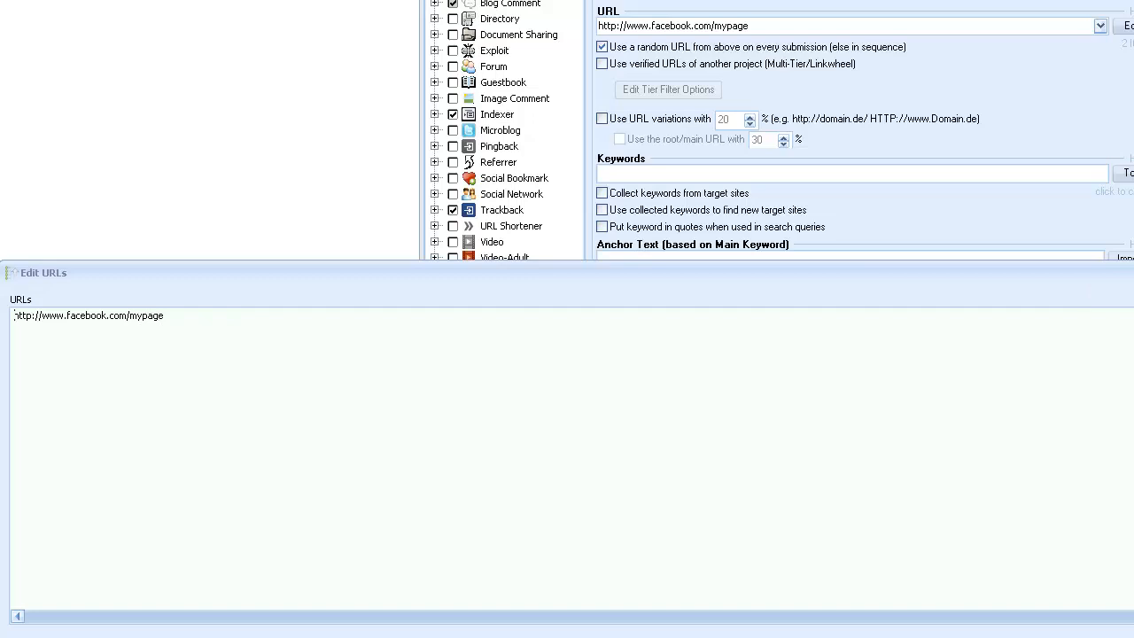
key("Escape")
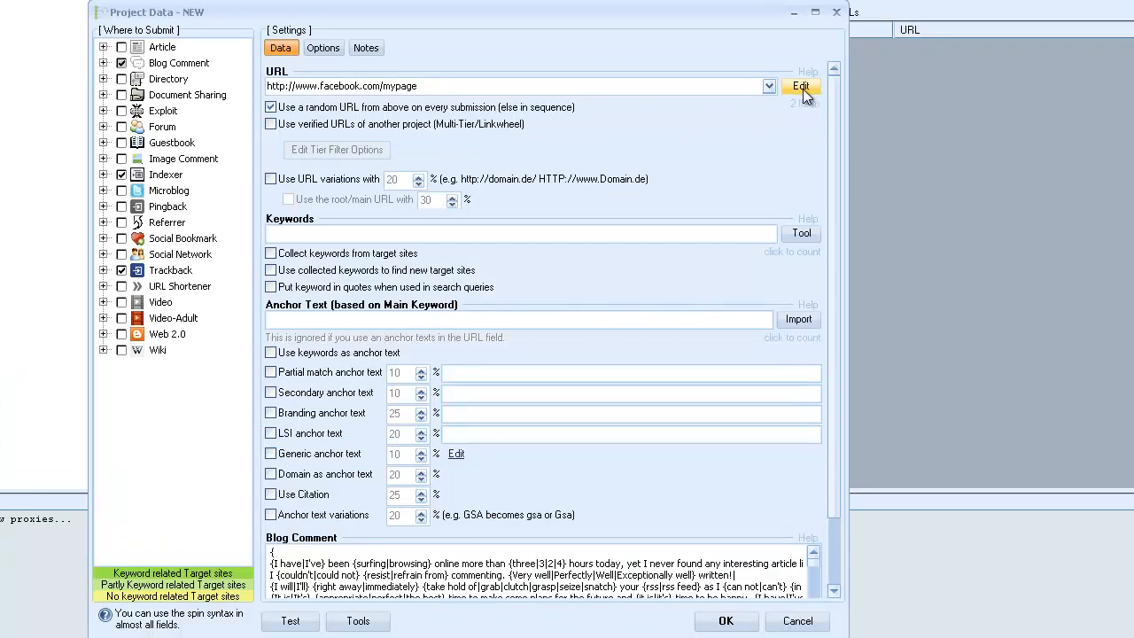
Examine the import and export options available for the project's URL list.
left_click(1129, 28)
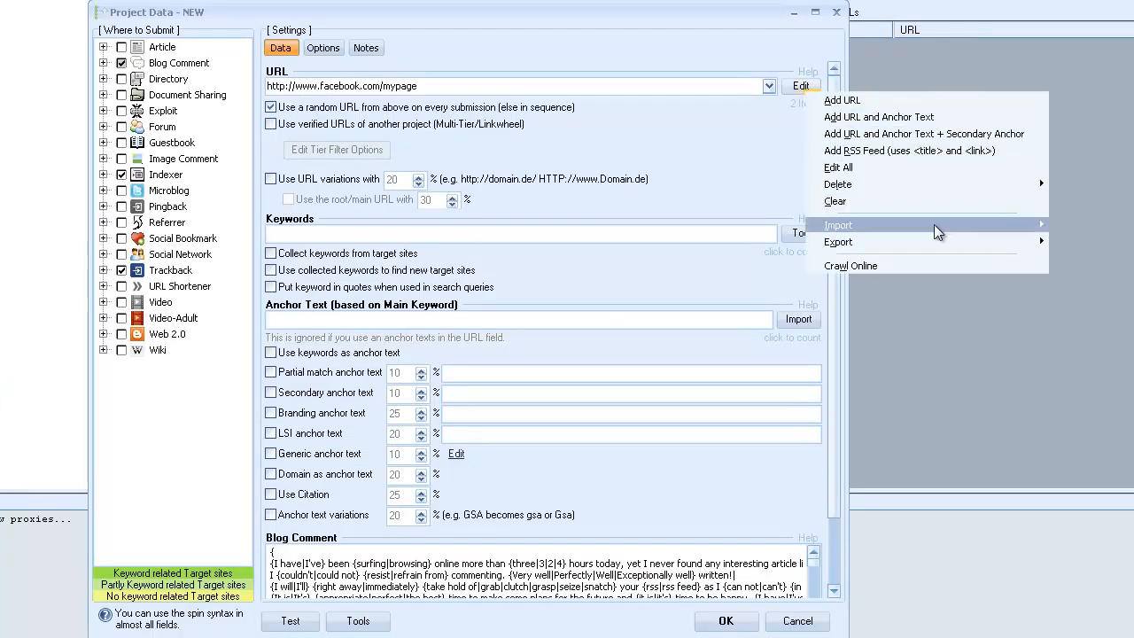
mouse_move(925, 238)
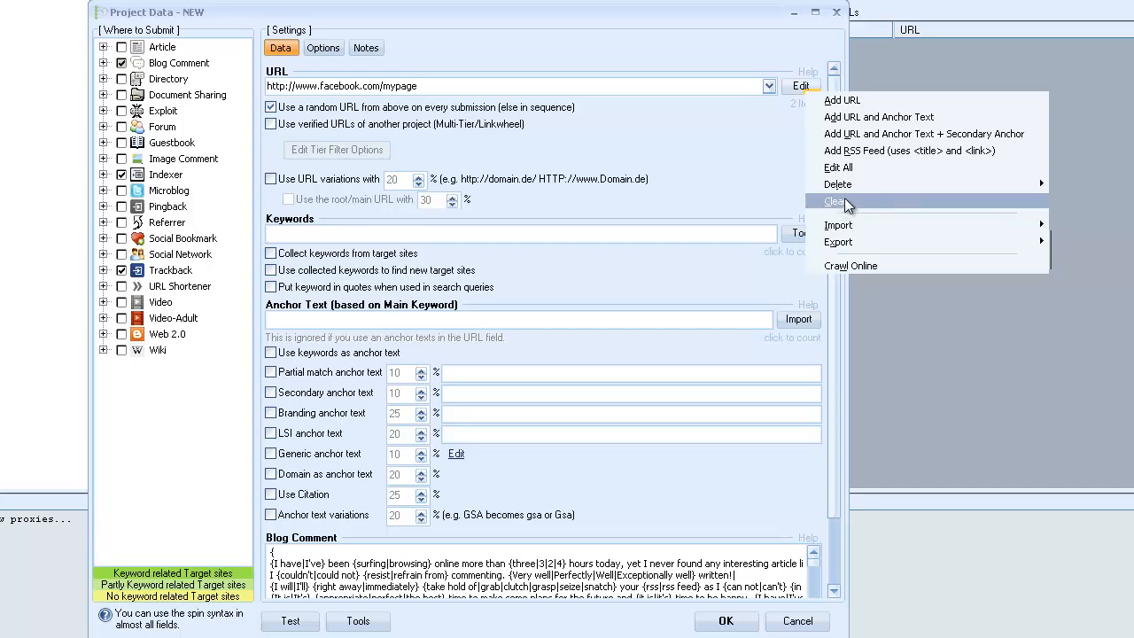
mouse_move(860, 183)
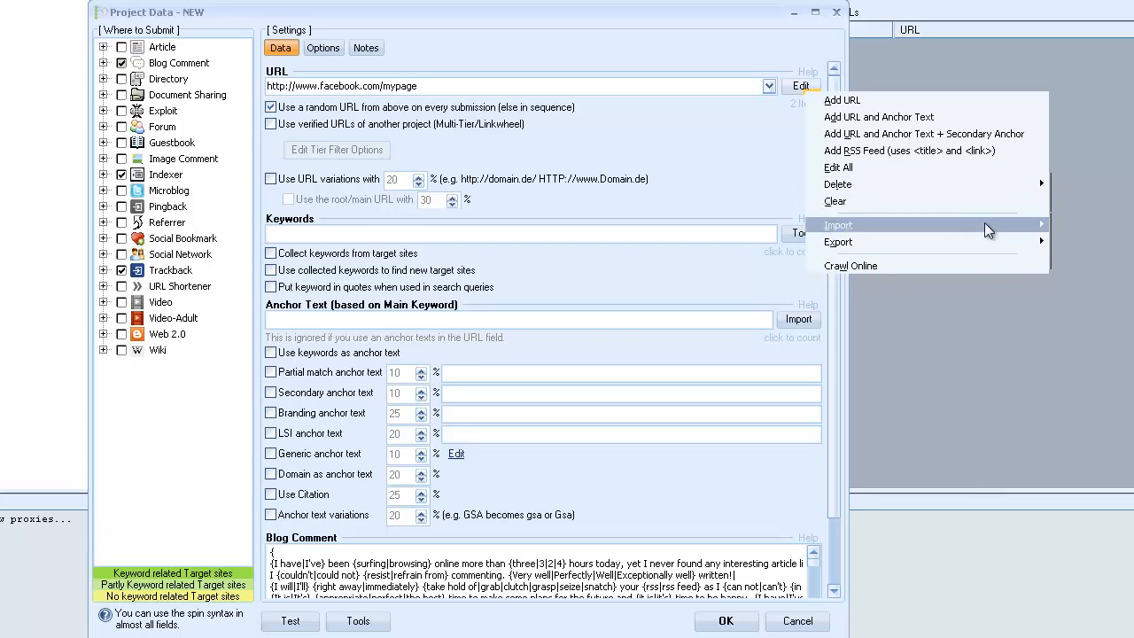
mouse_move(1014, 228)
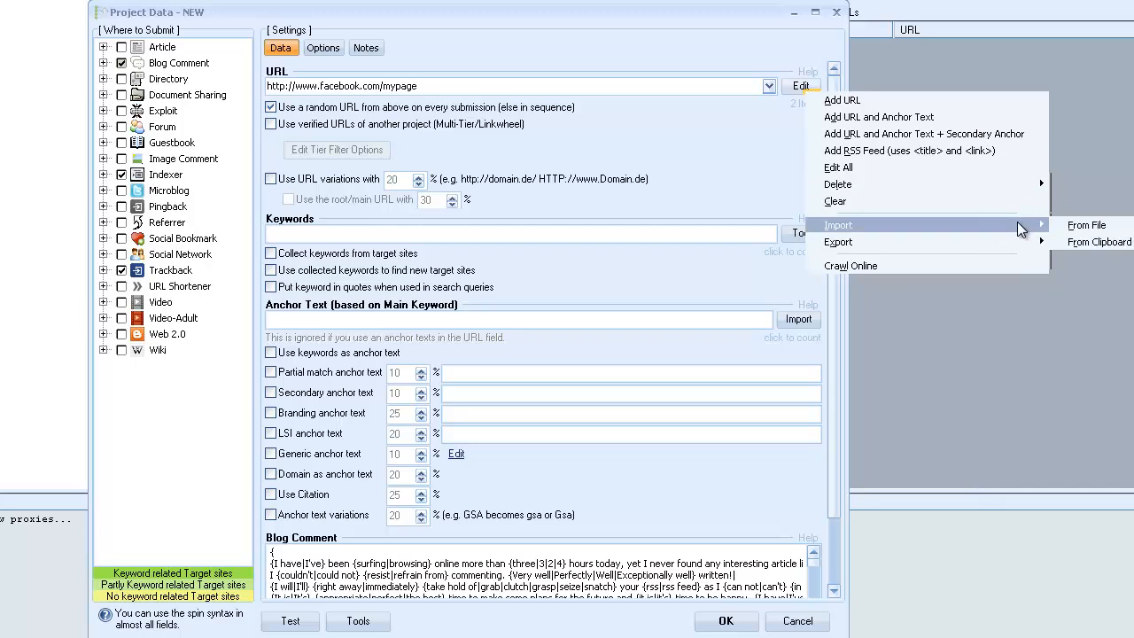
mouse_move(905, 244)
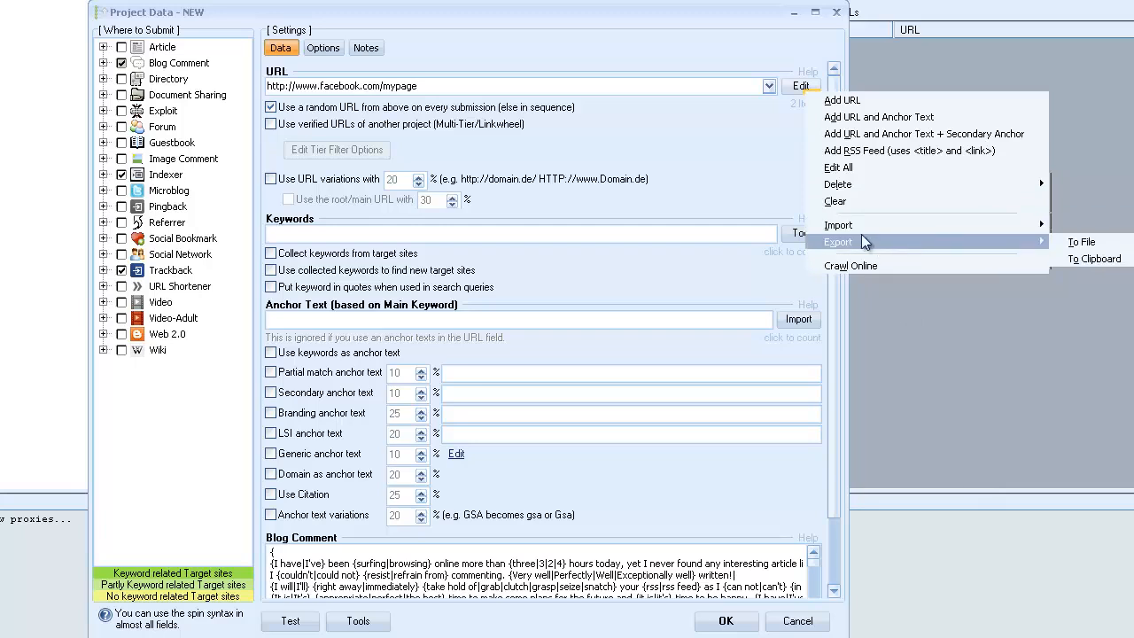
left_click(653, 16)
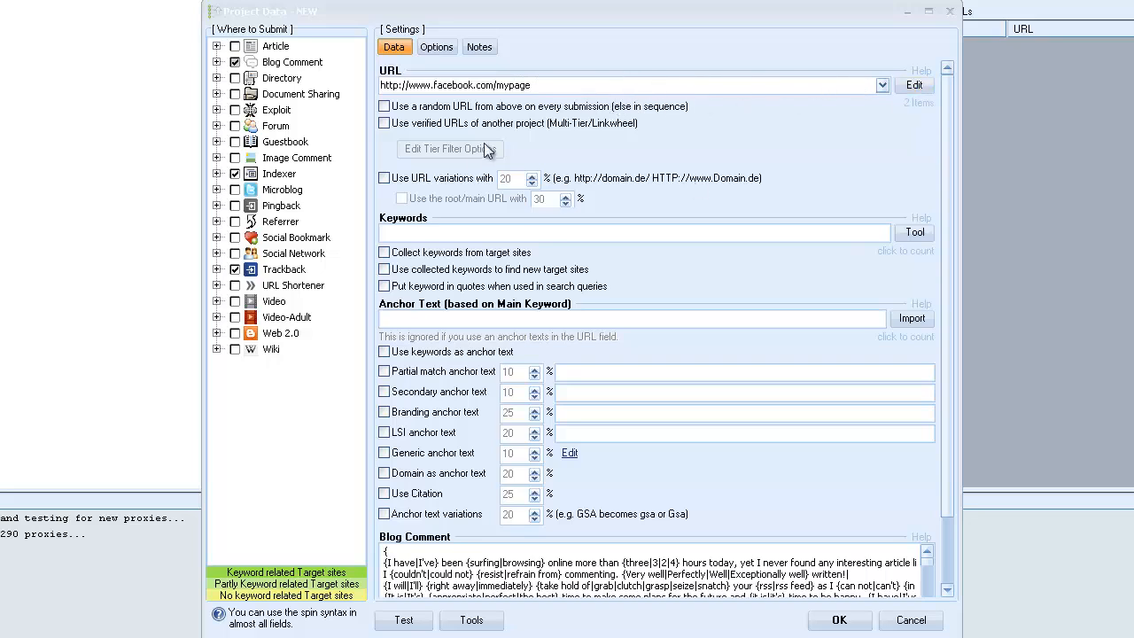
Import {kw1|kw2|kw3|kw4|kw5} from the clipboard as the main anchor text.
left_click(441, 92)
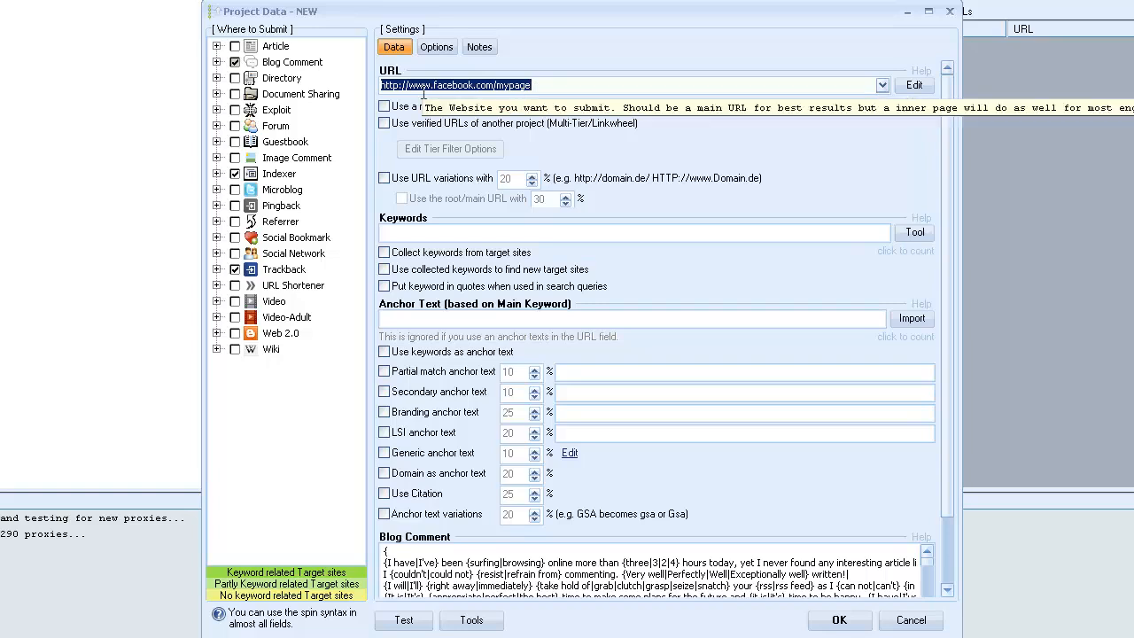
left_click(430, 318)
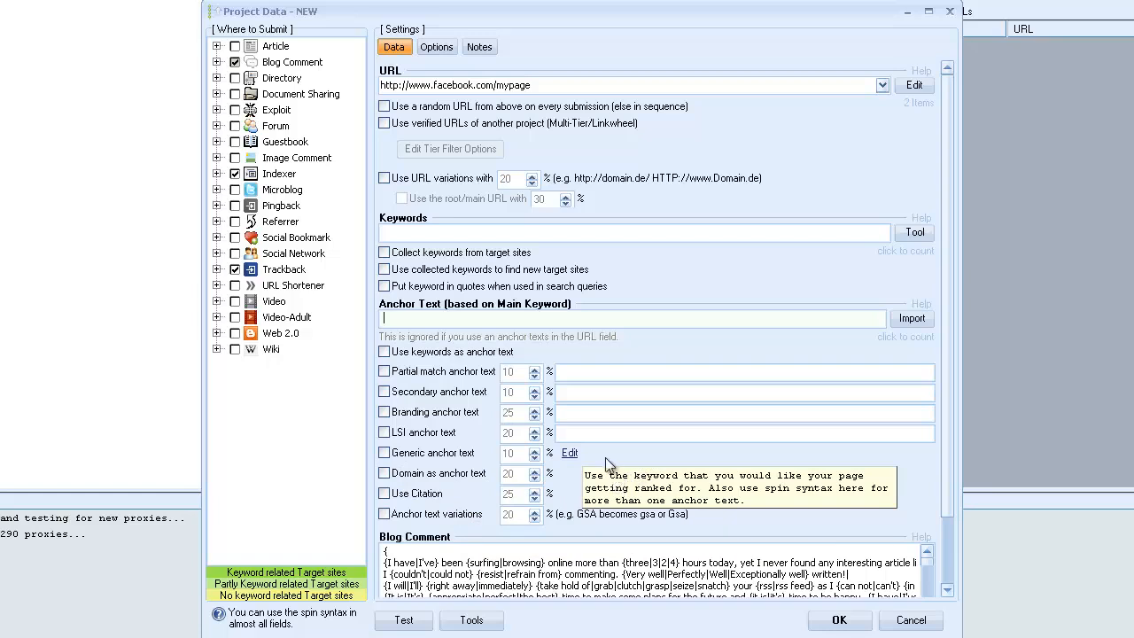
left_click(461, 323)
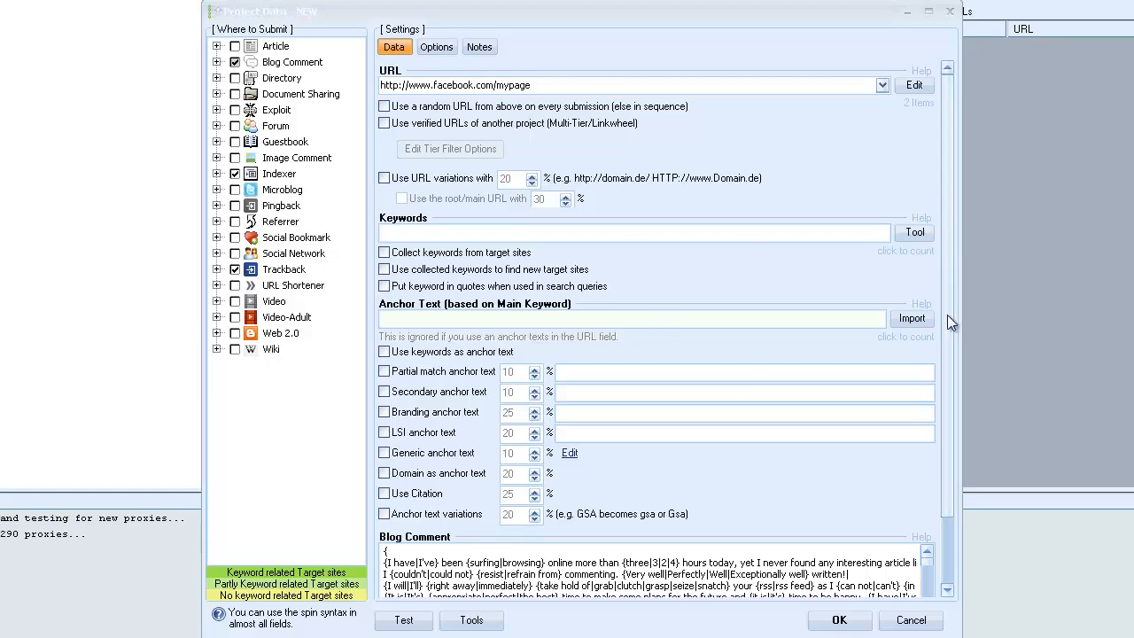
left_click(911, 318)
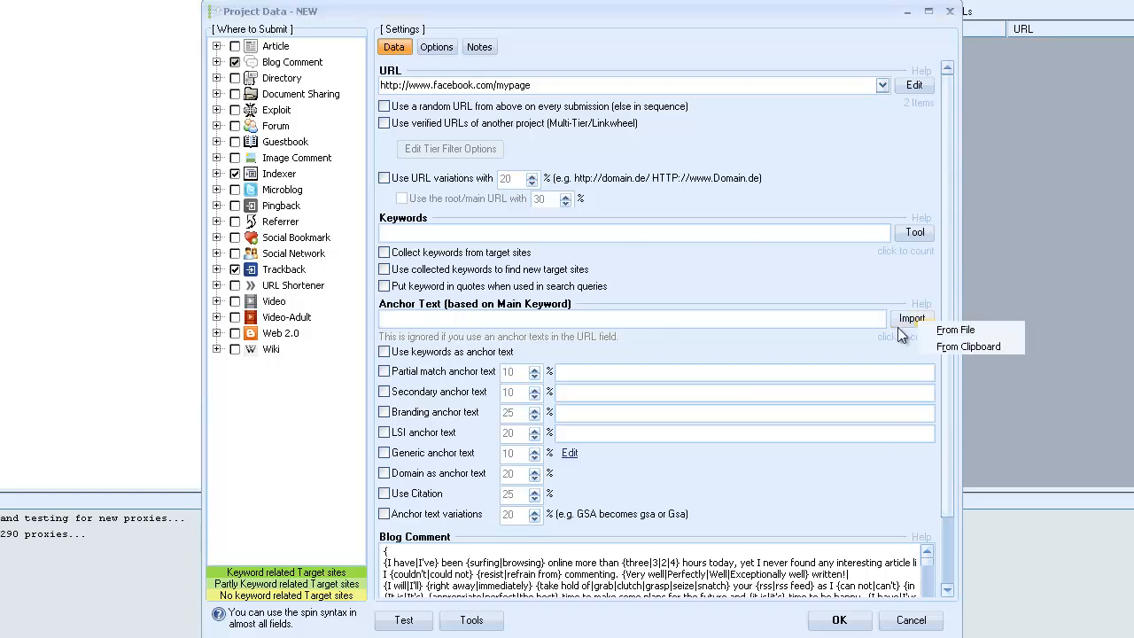
left_click(968, 346)
left_click(624, 448)
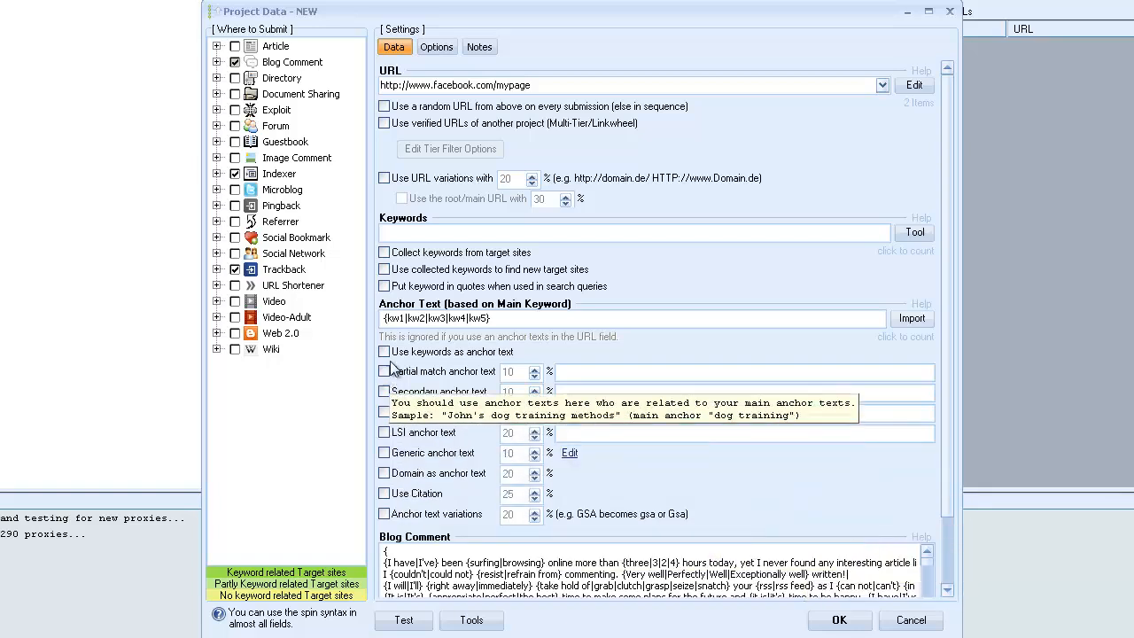
Enable generic, LSI and branding anchor texts for the project.
left_click(384, 452)
left_click(385, 433)
left_click(387, 414)
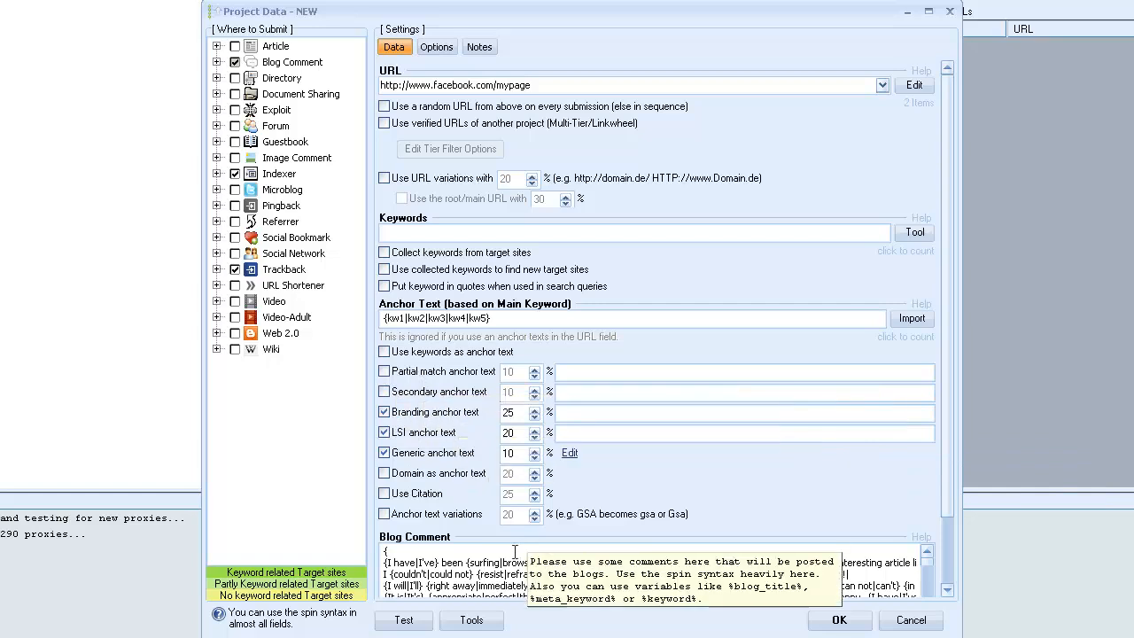
Open the generic anchor text list, look through its phrases and close it.
left_click(569, 453)
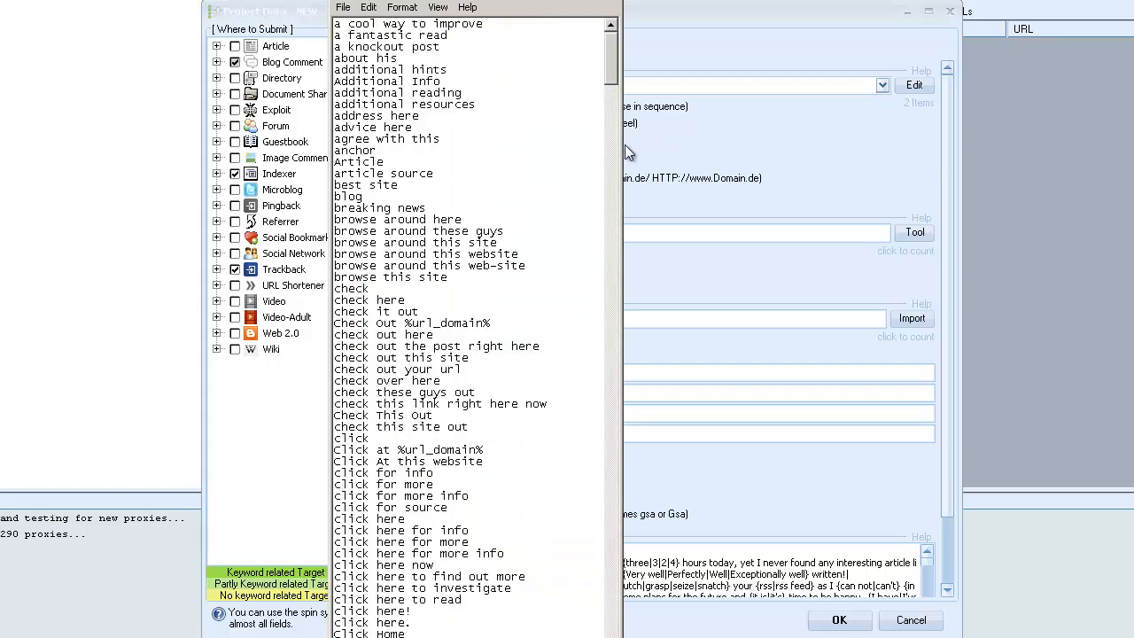
left_click_drag(624, 149, 656, 115)
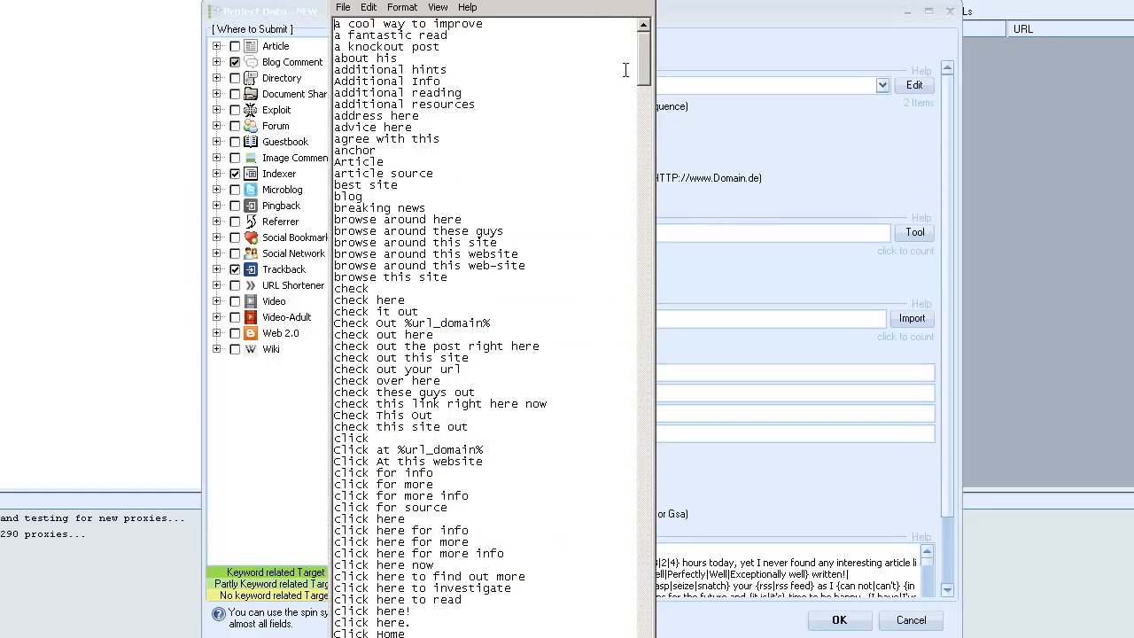
scroll(649, 74, "down", 1)
left_click_drag(649, 74, 603, 42)
left_click(648, 4)
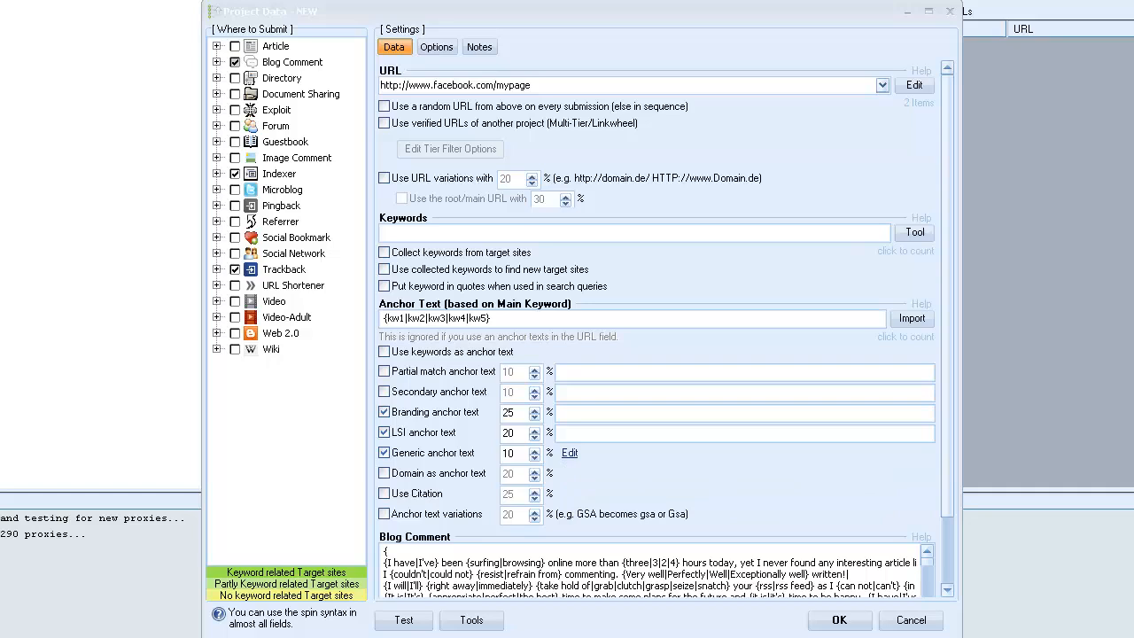
Paste {lsi-kw1|lsi-kw2|lsi-kw3|lsi-kw4|lsi-kw5} as the LSI anchor text and {brandedkw1|brandedkw2|brandedkw3|brandedkw4|brandedkw5} as the branding anchor text.
left_click(584, 432)
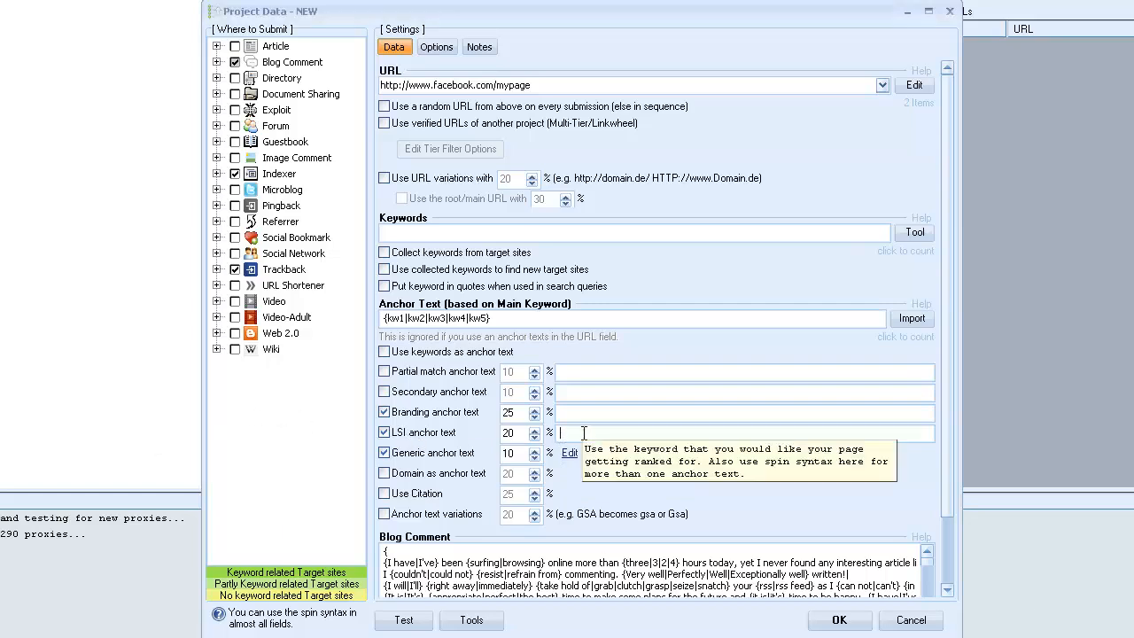
right_click(599, 434)
left_click(631, 503)
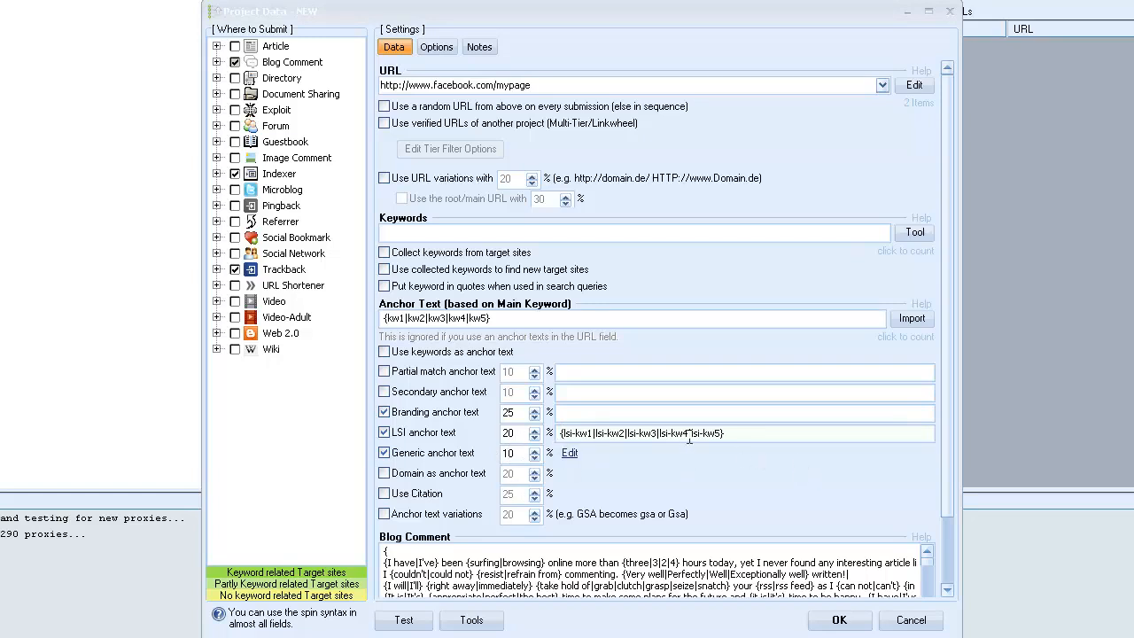
left_click(576, 413)
right_click(575, 413)
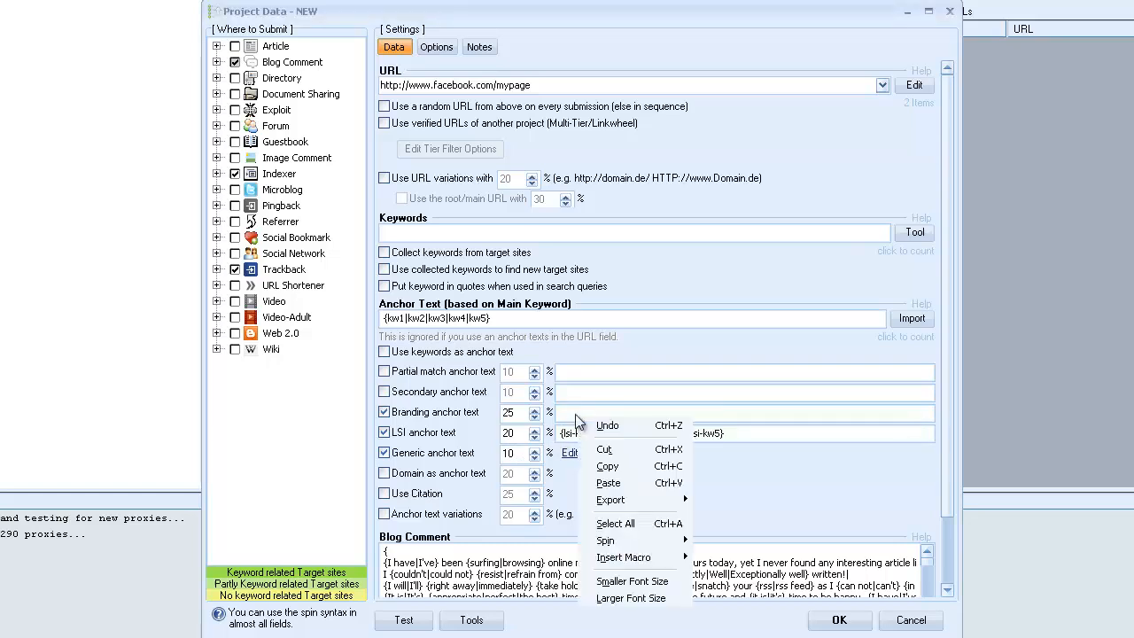
left_click(618, 482)
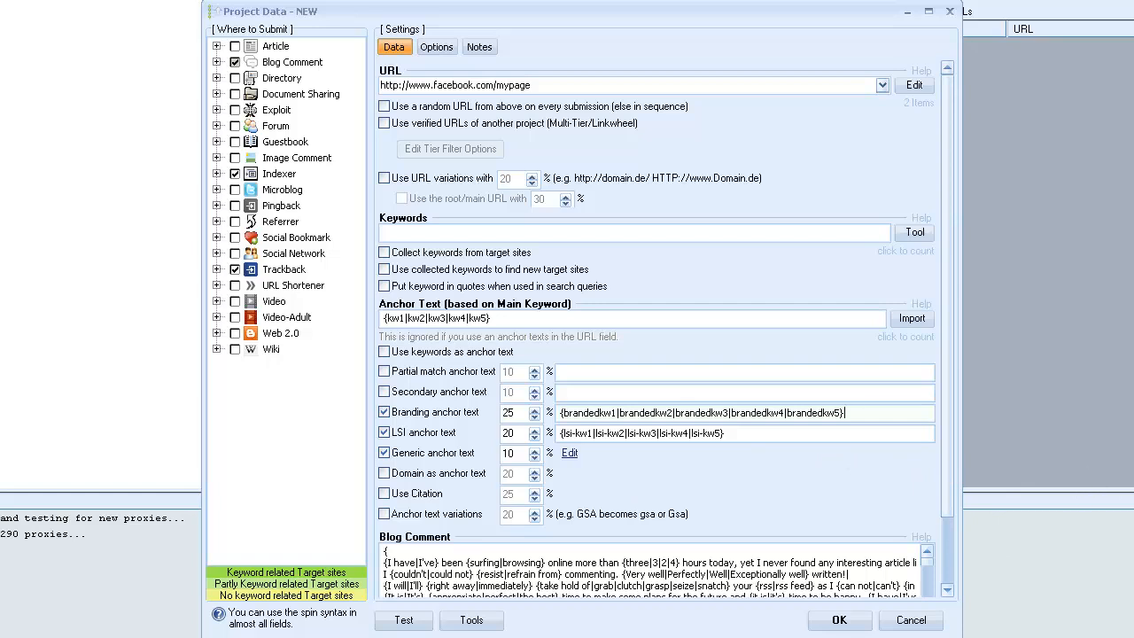
key("alt+Tab")
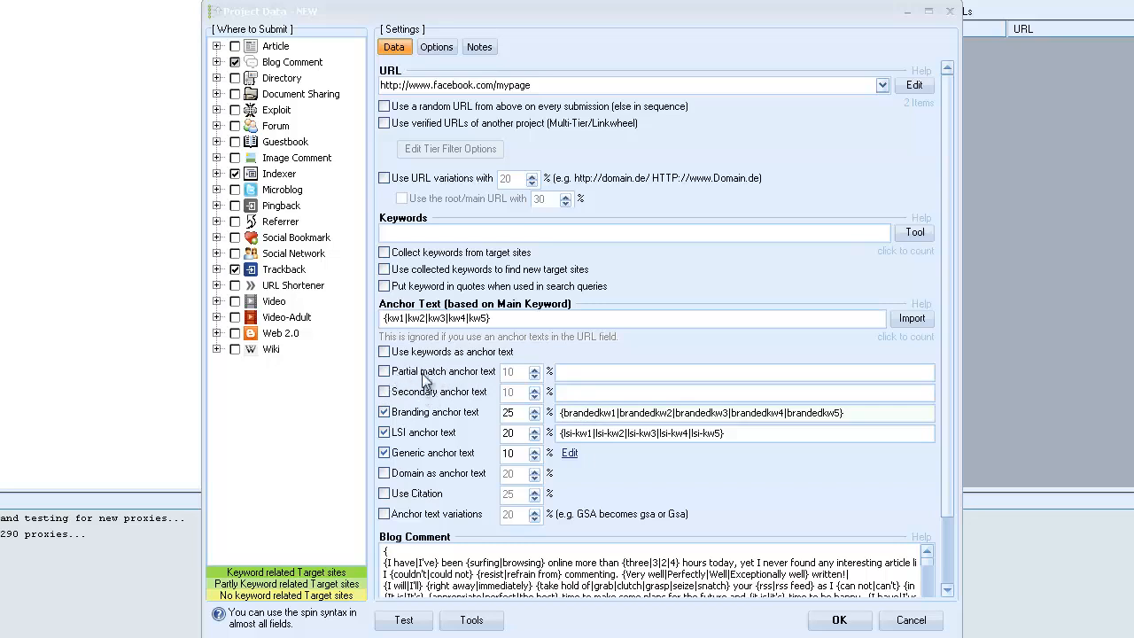
left_click(385, 392)
left_click(609, 396)
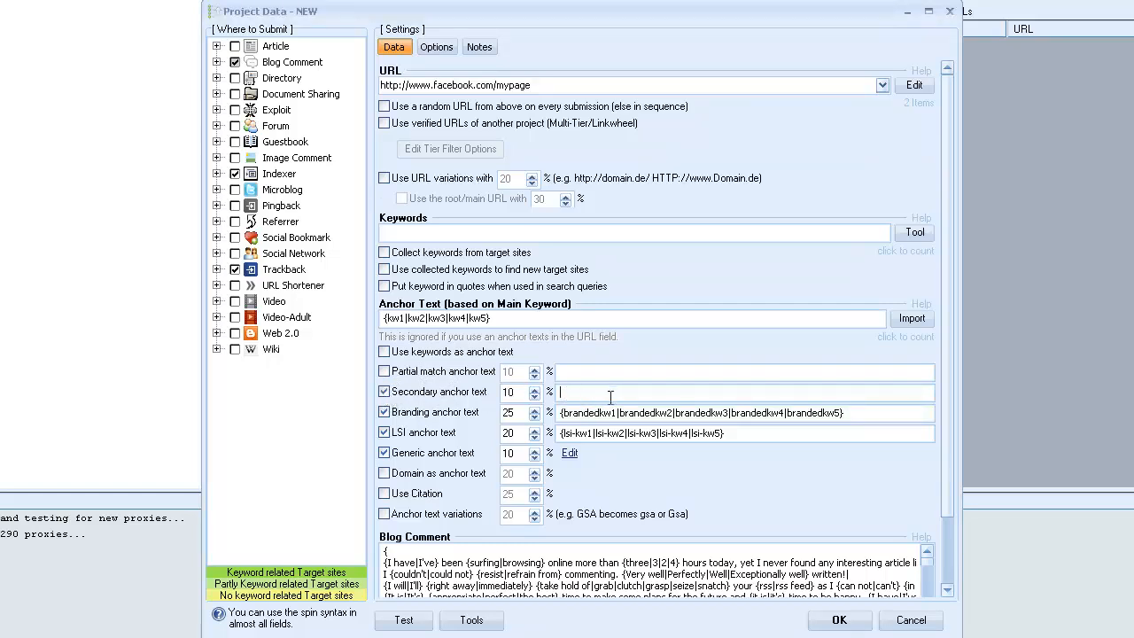
type("{www.site.com|www.site.com/|http://www.site.com|site.com|http://www.site.com/}")
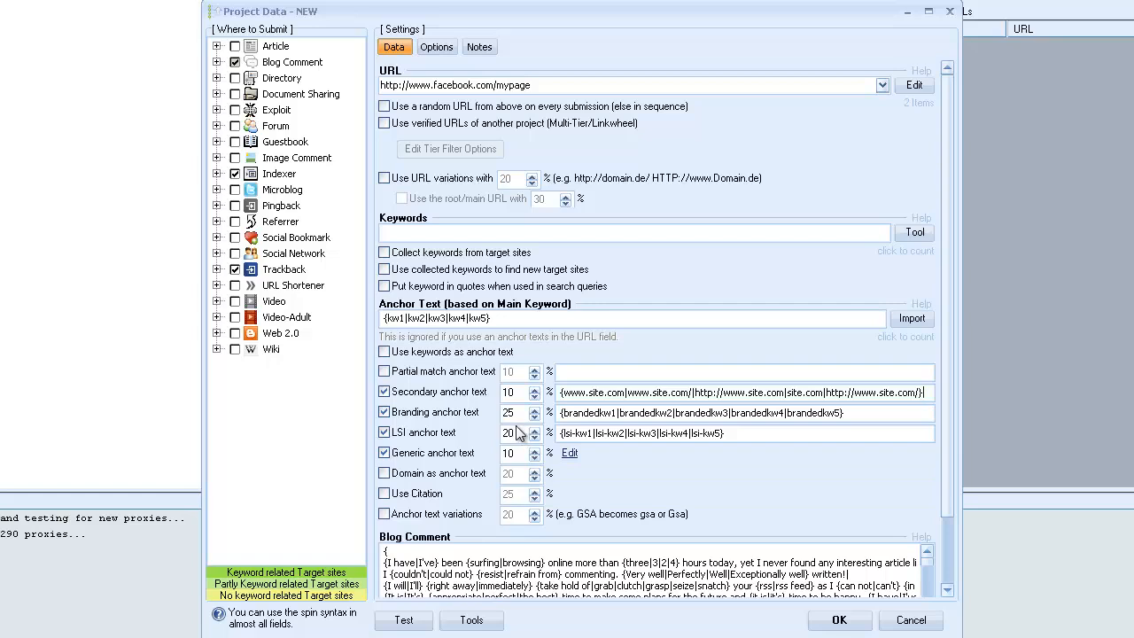
Set the branding anchor text share to 15 % and the secondary anchor text share to 25 %.
mouse_move(516, 432)
double_click(508, 412)
type("15")
double_click(514, 393)
type("25")
Highlight the main anchor text list and the secondary anchor text percentage.
left_click_drag(491, 318, 319, 345)
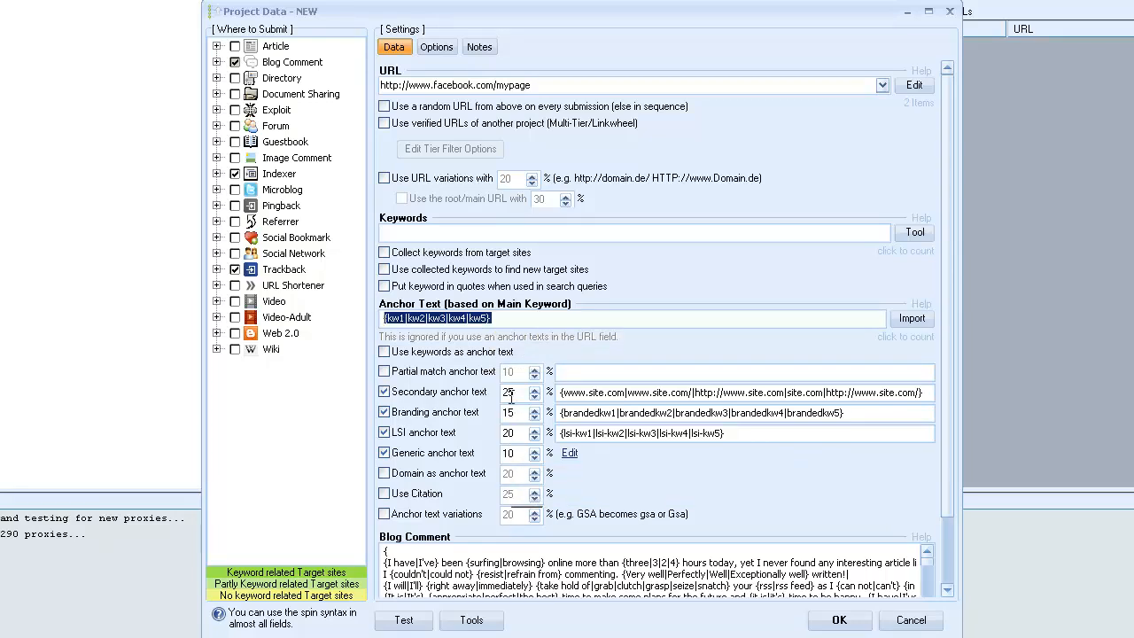
double_click(509, 393)
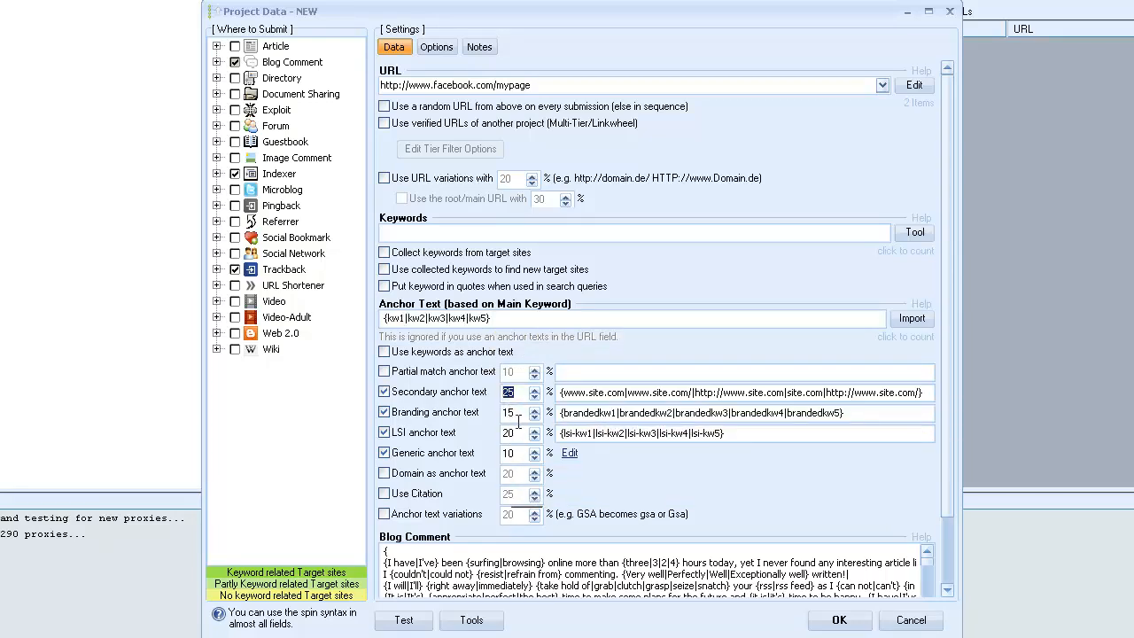
left_click_drag(506, 319, 341, 318)
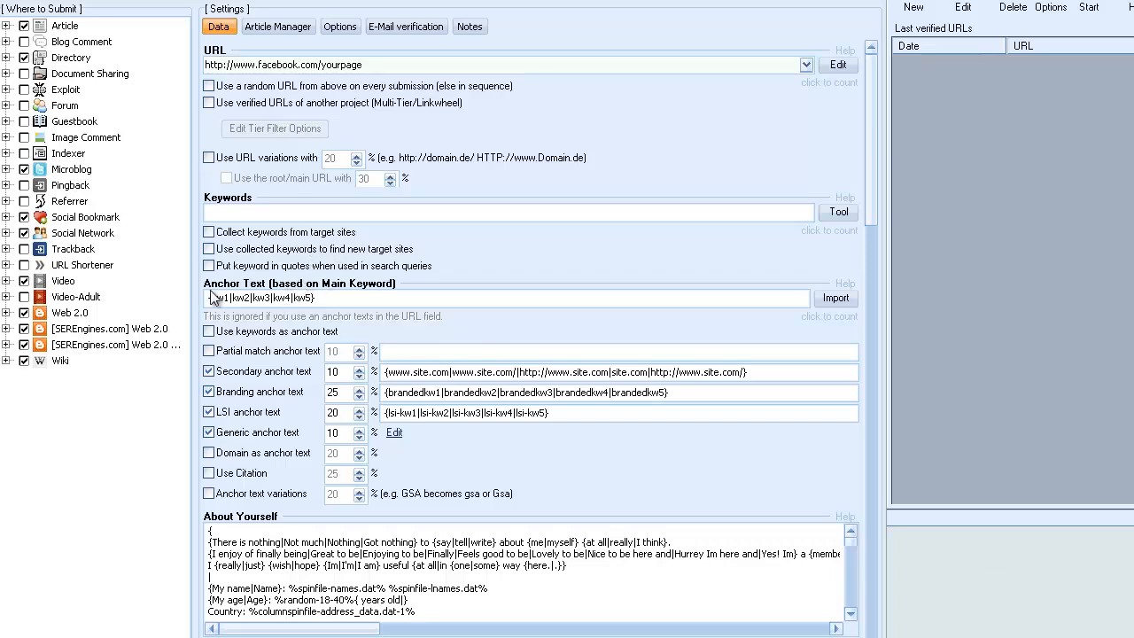
Paste kw1,kw2,kw3,kw4,kw5 as the keywords of the project for the facebook.com/yourpage address.
right_click(236, 213)
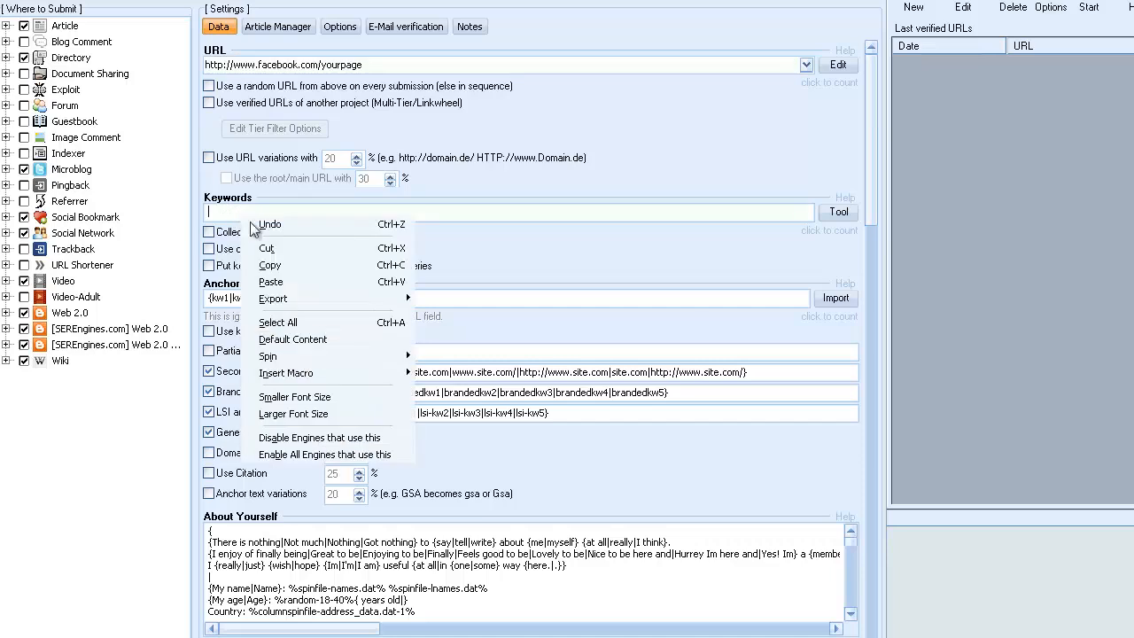
left_click(281, 282)
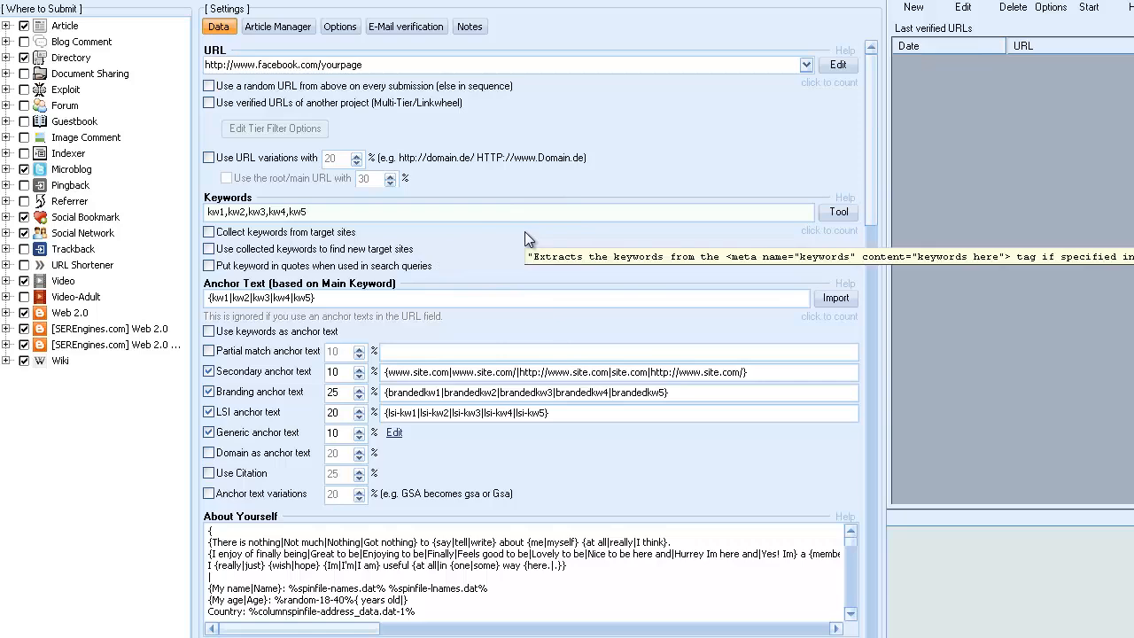
Try the options for collecting target-site keywords, using them to find new sites, and quoting keywords in search queries.
left_click(209, 232)
left_click(209, 249)
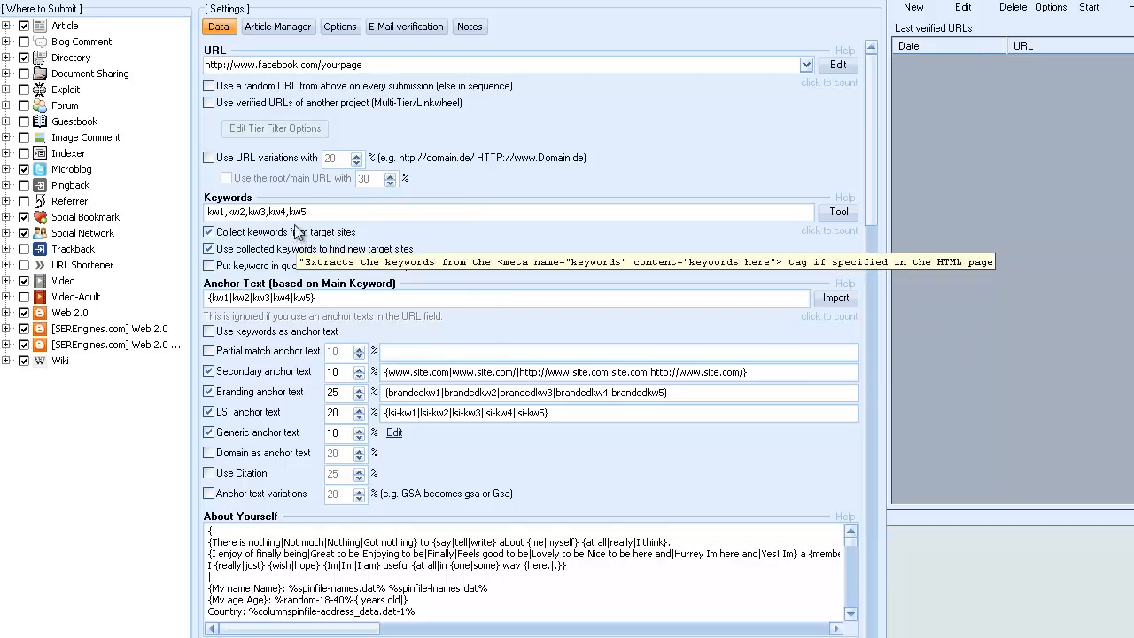
left_click_drag(310, 213, 179, 216)
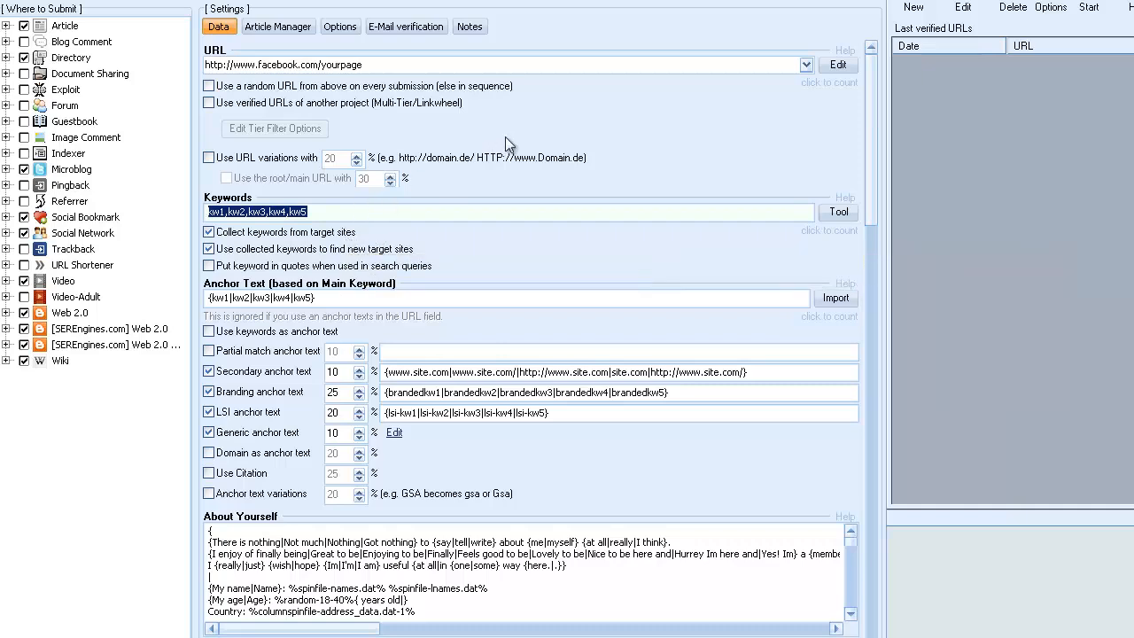
left_click(210, 233)
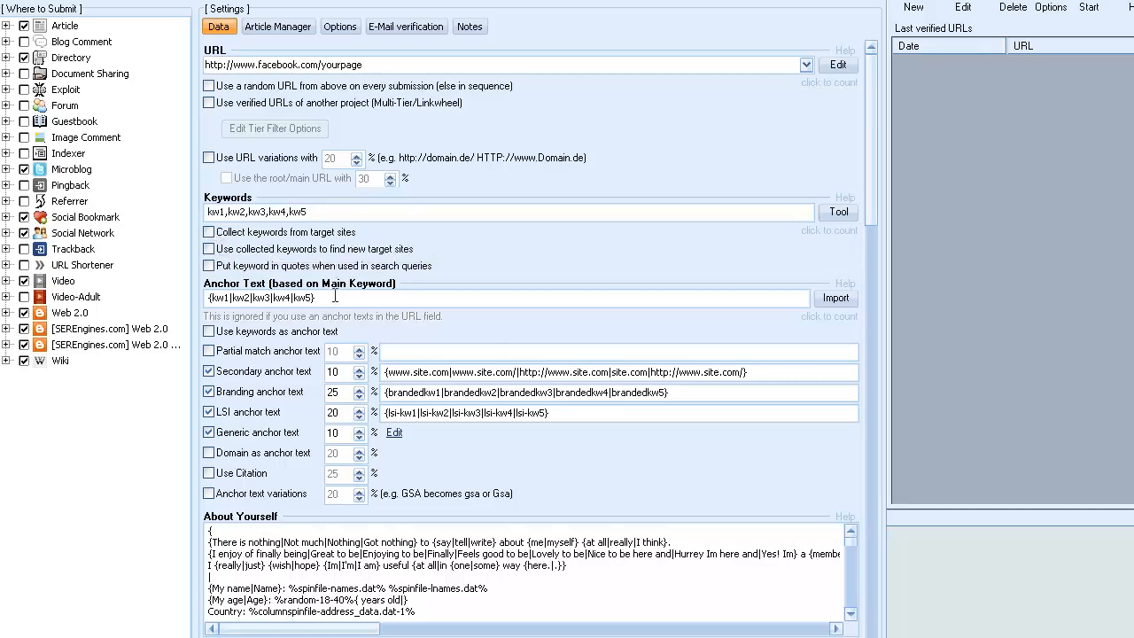
left_click(210, 267)
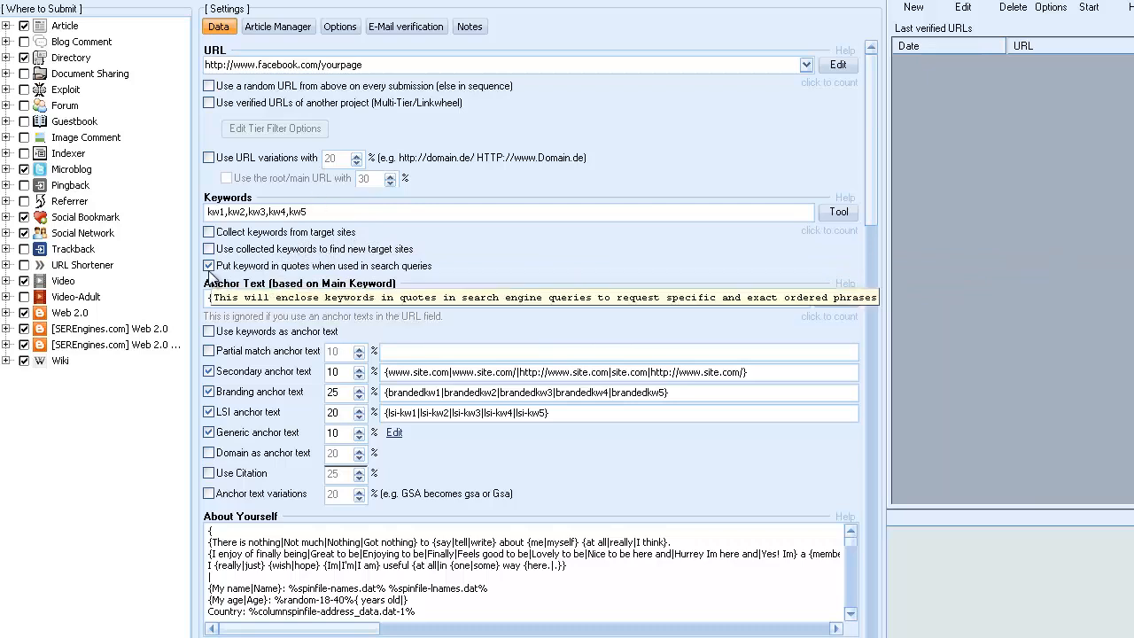
left_click(209, 265)
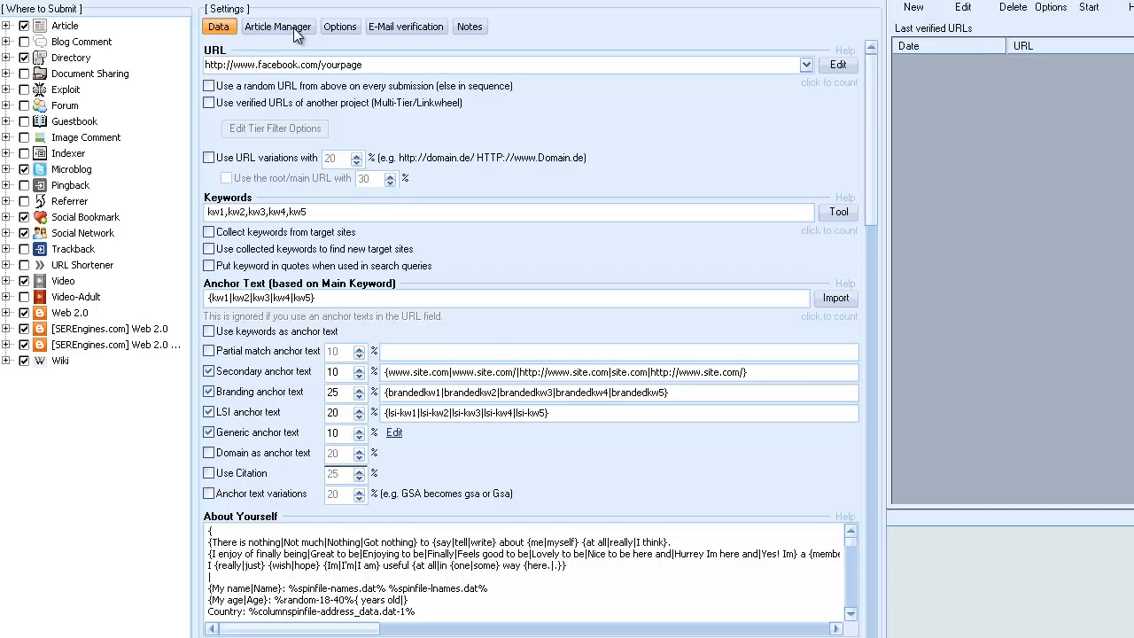
left_click(350, 26)
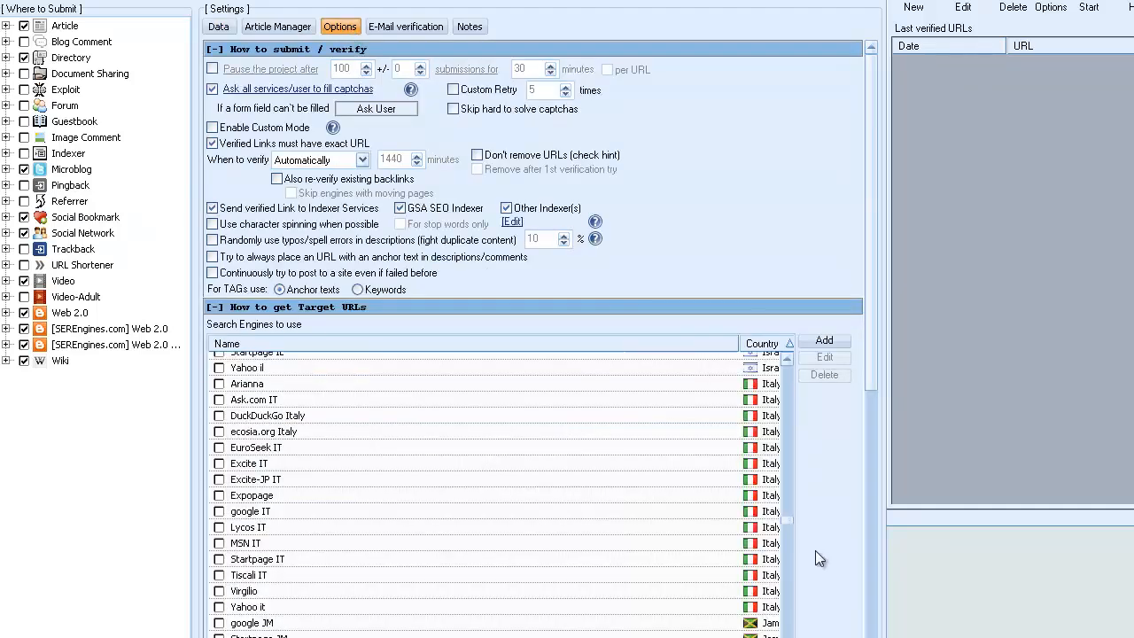
scroll(532, 336, "down", 5)
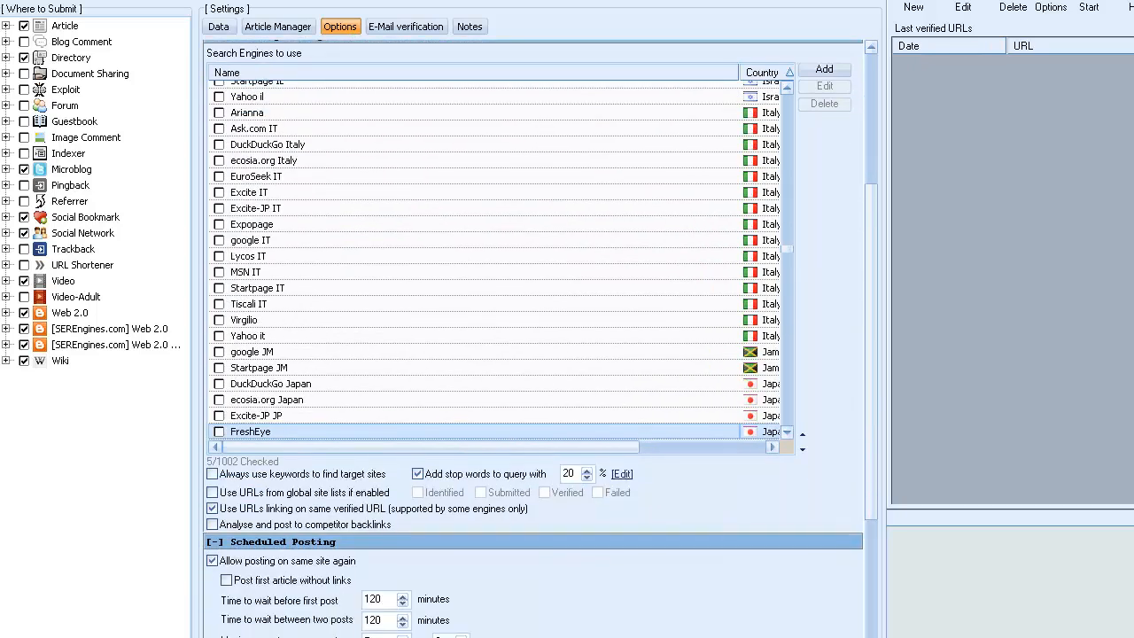
left_click(876, 47)
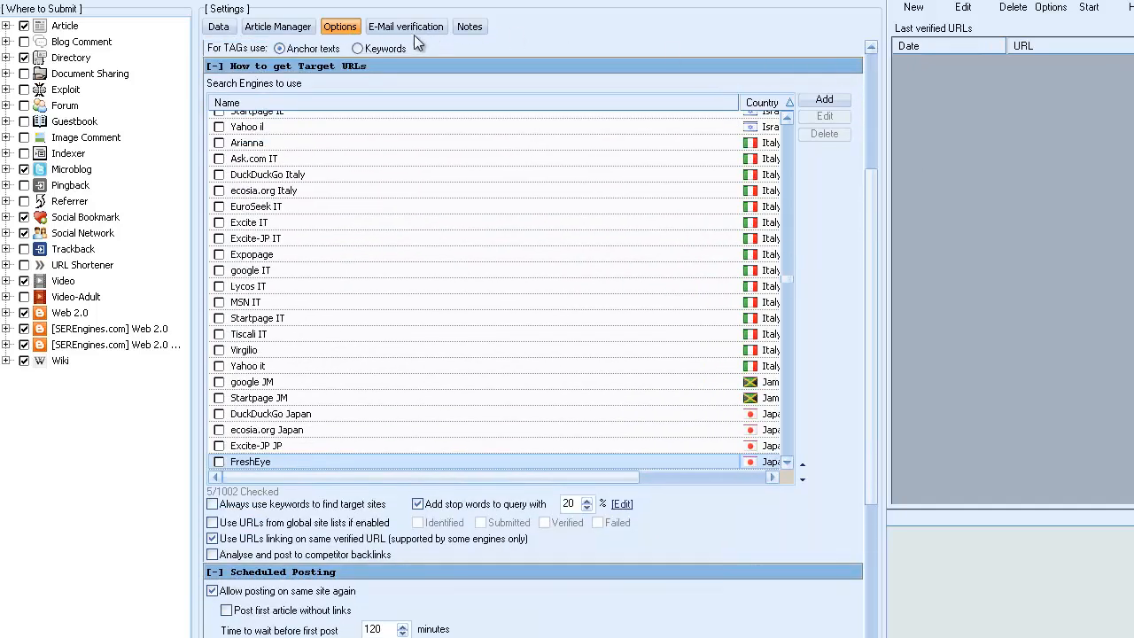
left_click(222, 30)
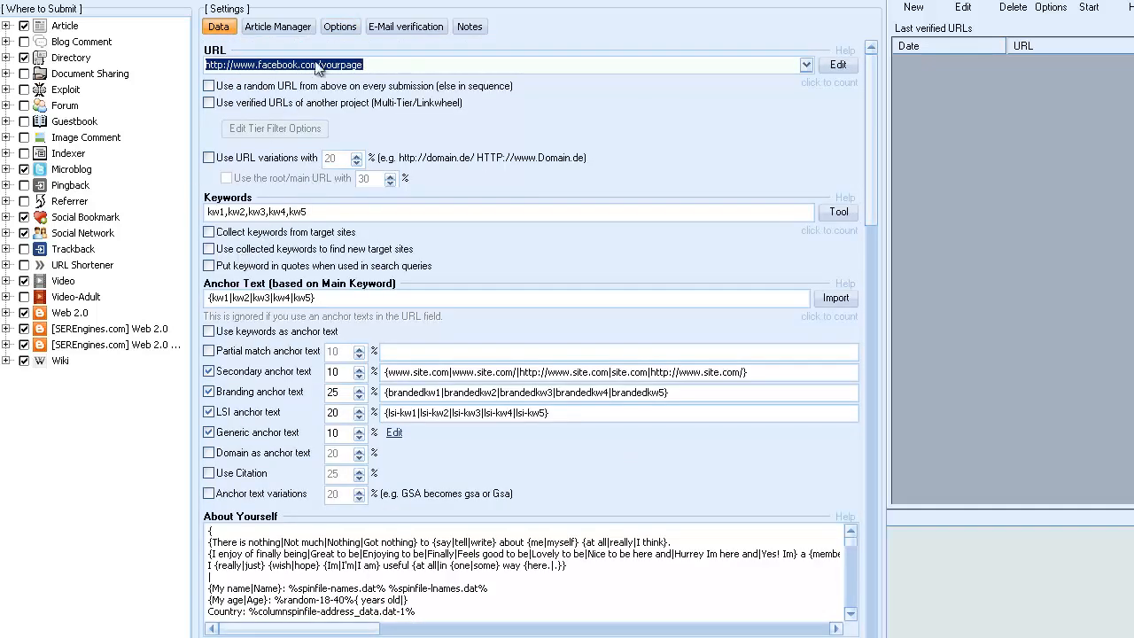
left_click(298, 28)
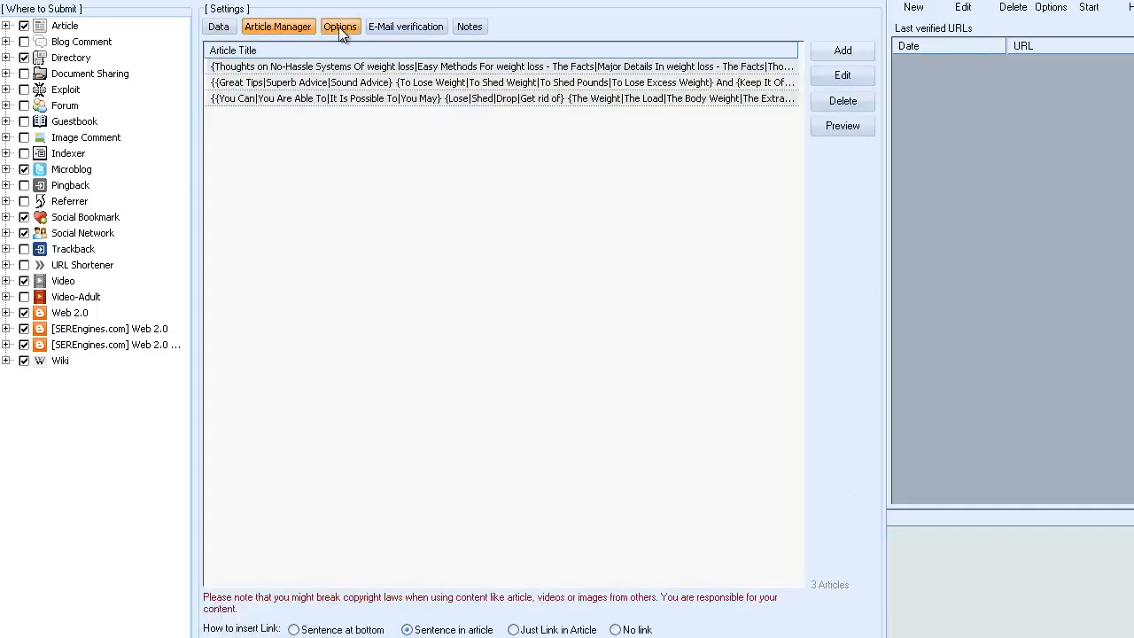
Show the search engine list in the project options and narrow its Name column to fit the Country and Description columns.
left_click(340, 26)
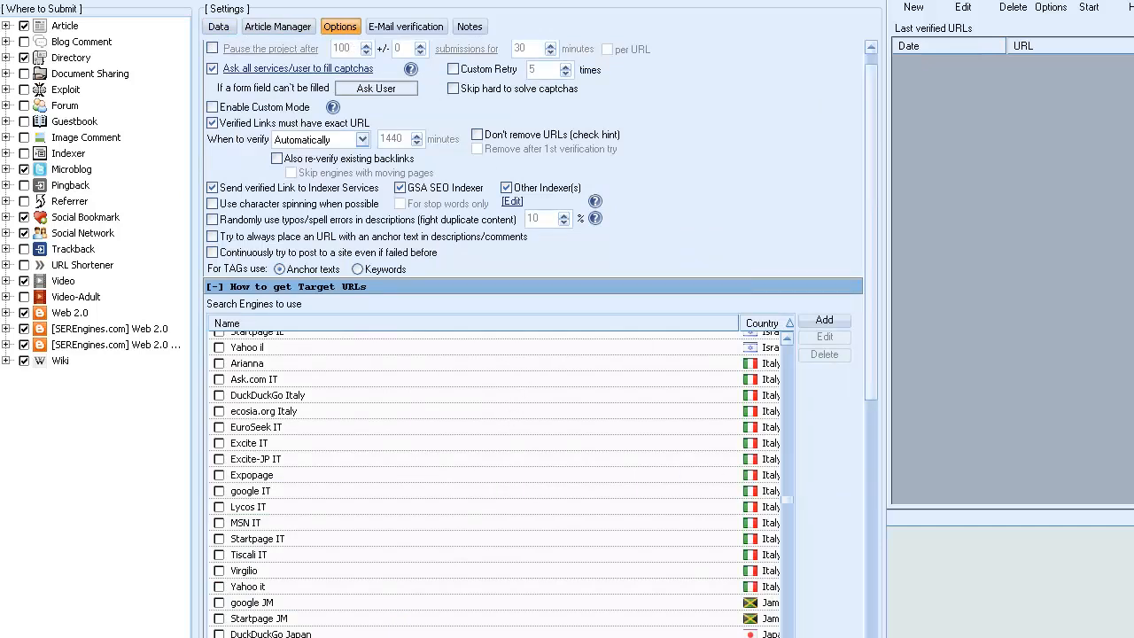
scroll(531, 336, "down", 5)
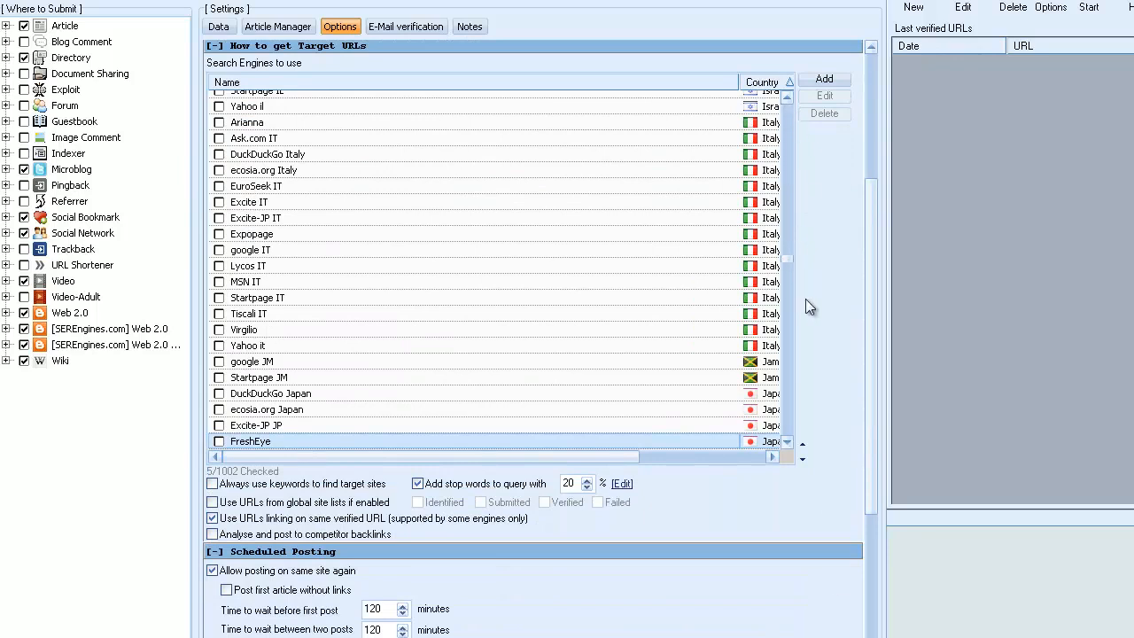
left_click(802, 444)
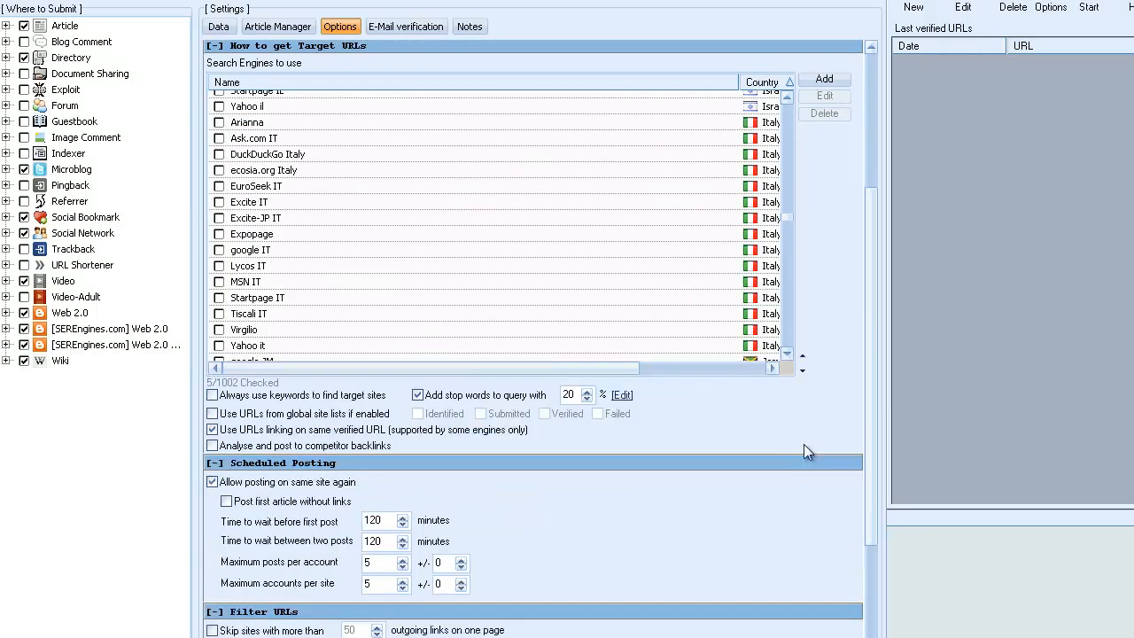
left_click(803, 357)
left_click(803, 283)
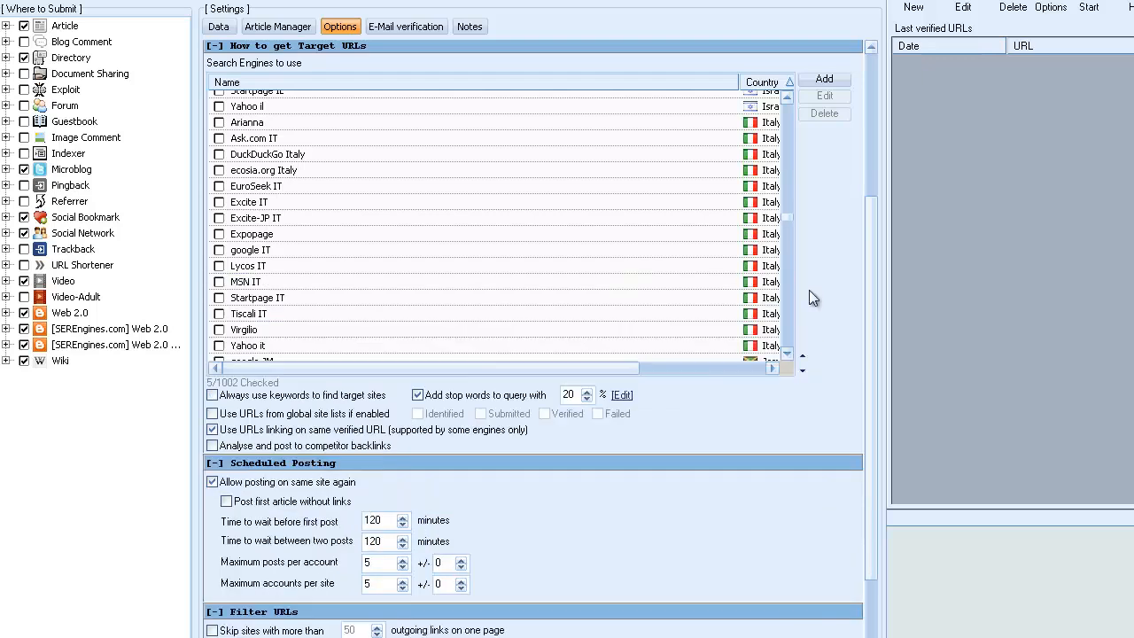
left_click(802, 371)
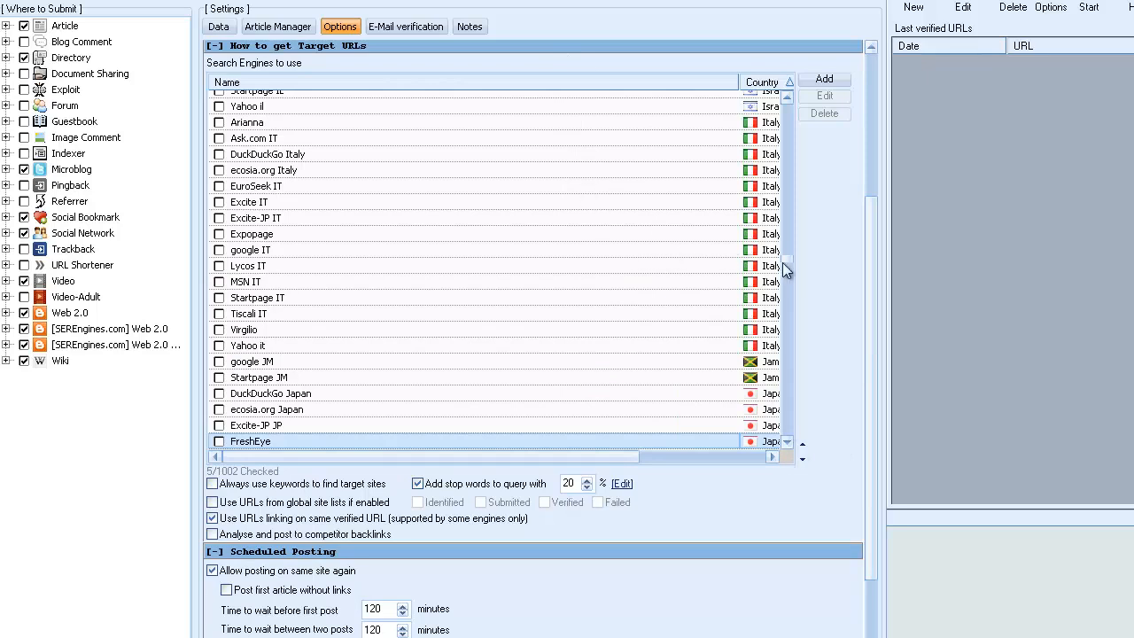
mouse_move(738, 82)
left_mouse_down()
mouse_move(498, 73)
mouse_move(566, 91)
left_mouse_up()
left_click_drag(790, 263, 826, 157)
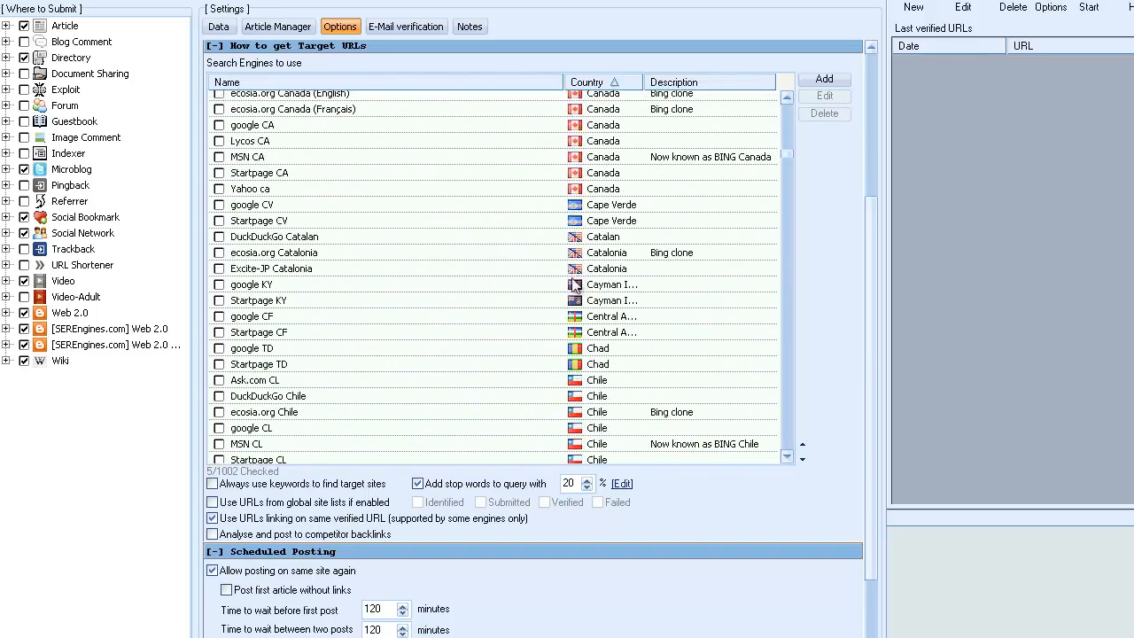
Check all search engines belonging to the United States using the selection by country.
right_click(454, 210)
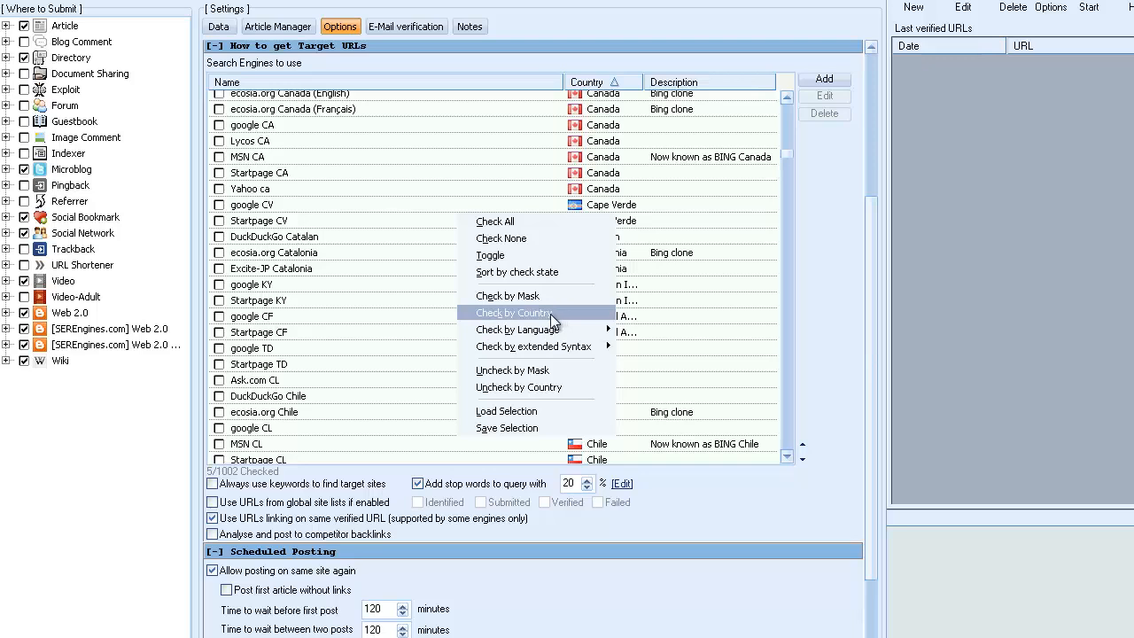
mouse_move(529, 335)
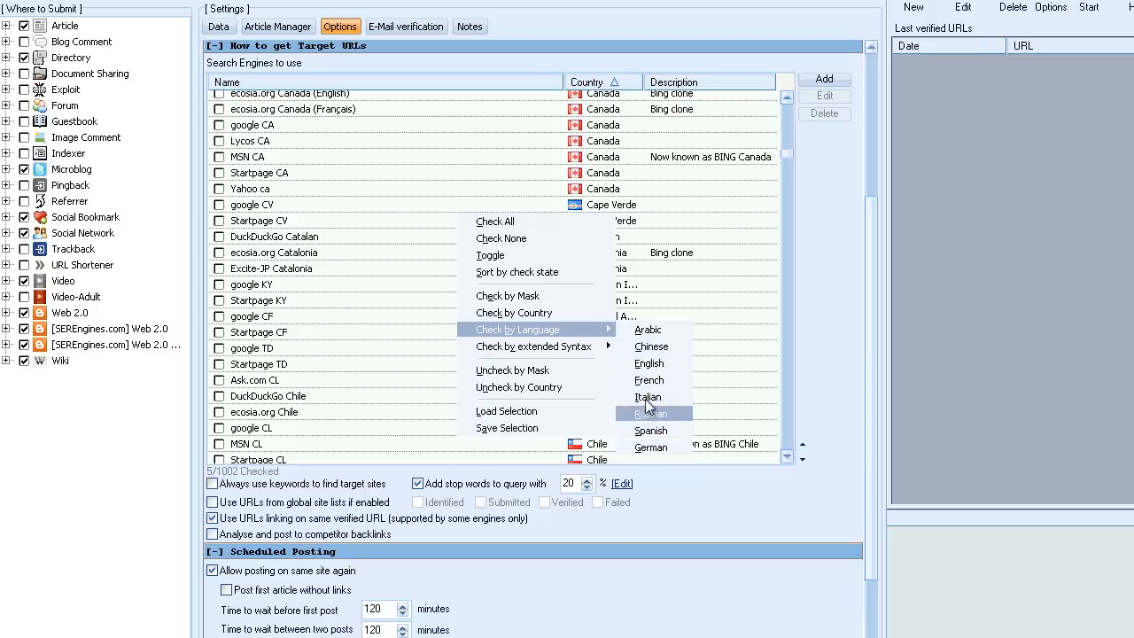
mouse_move(523, 353)
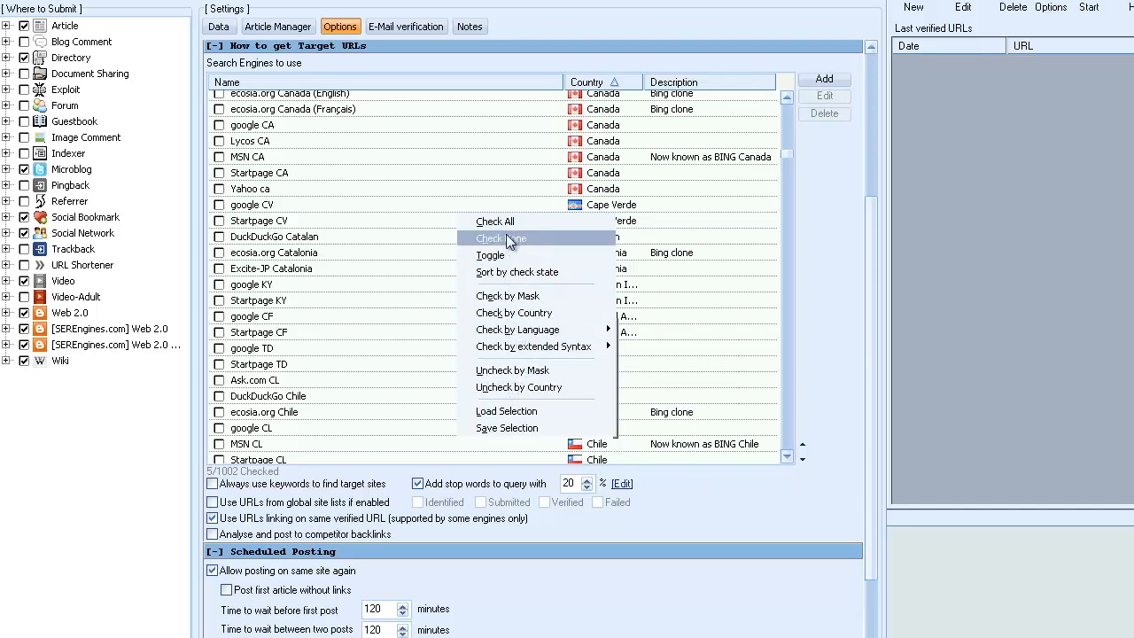
left_click(539, 312)
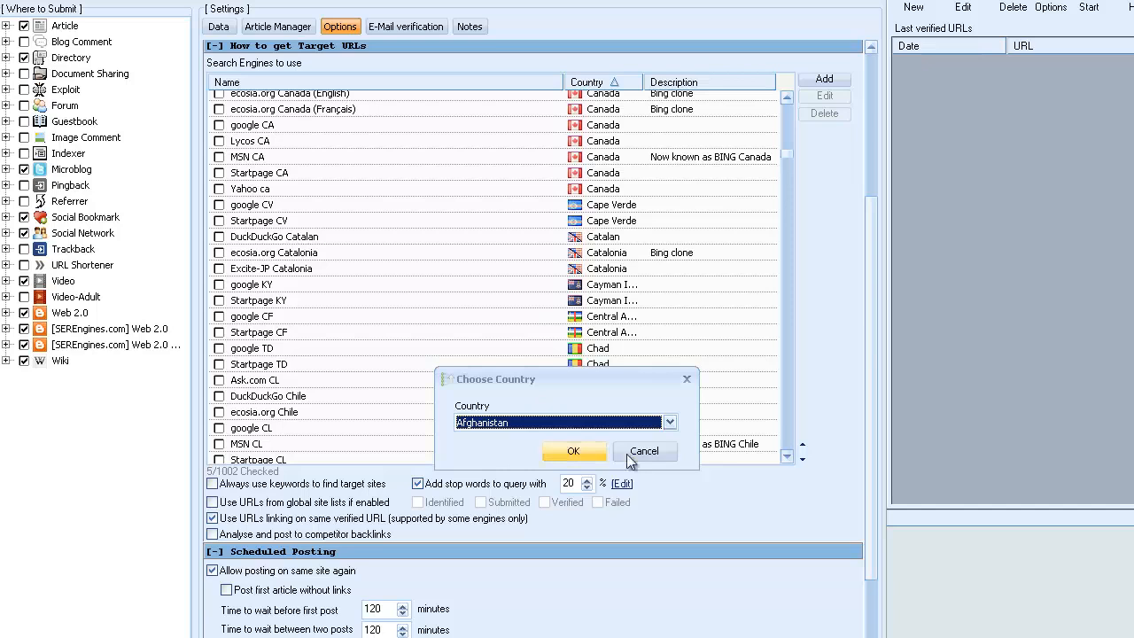
left_click(670, 422)
left_click_drag(672, 452, 669, 492)
scroll(654, 489, "down", 9)
scroll(640, 488, "down", 8)
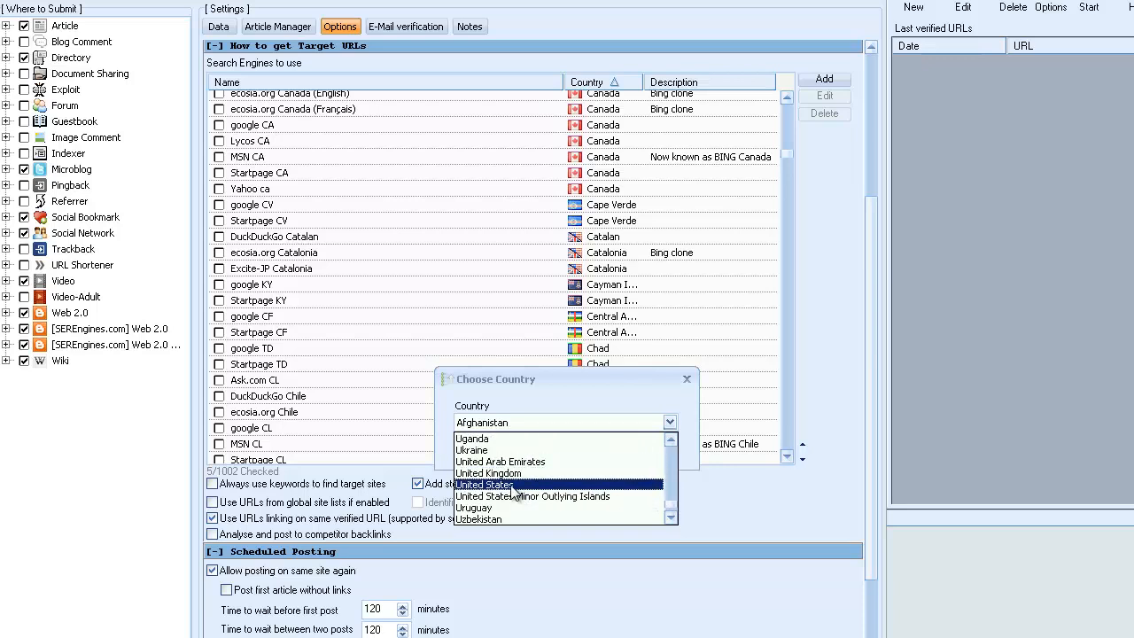
left_click(518, 487)
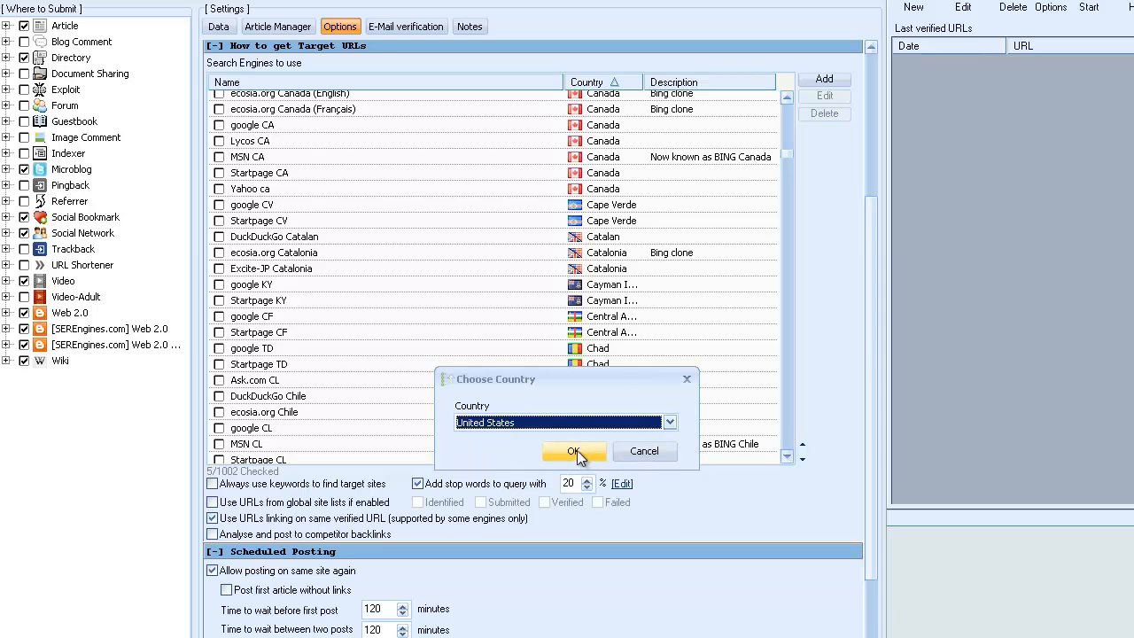
left_click(577, 450)
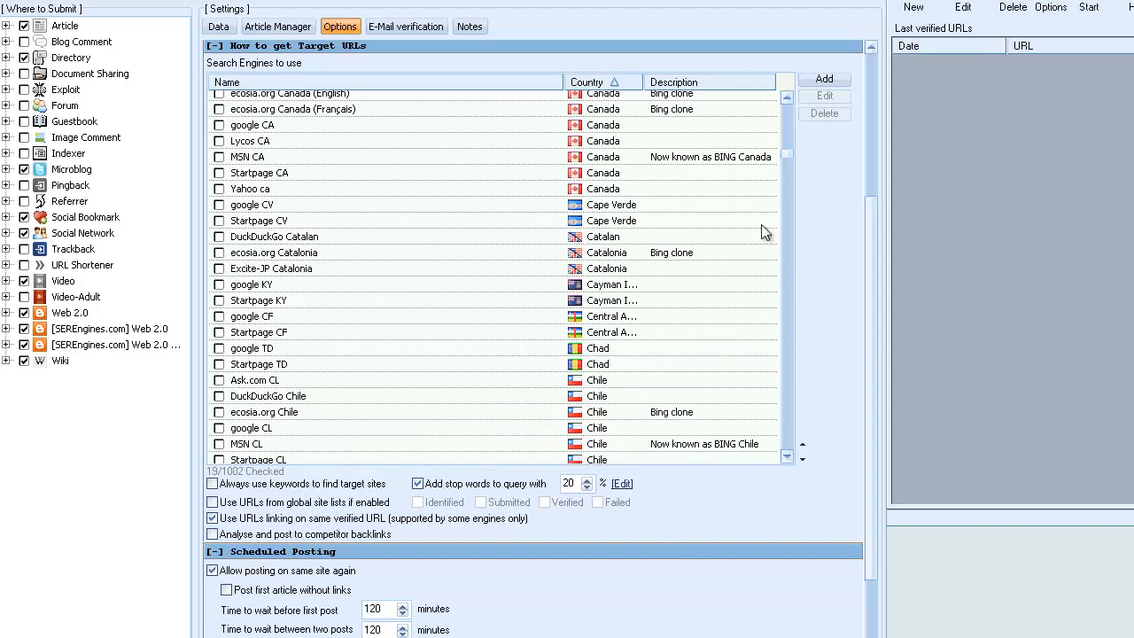
Try unchecking the iZito US and Startpage US search engines among the United States entries.
left_click_drag(788, 155, 783, 435)
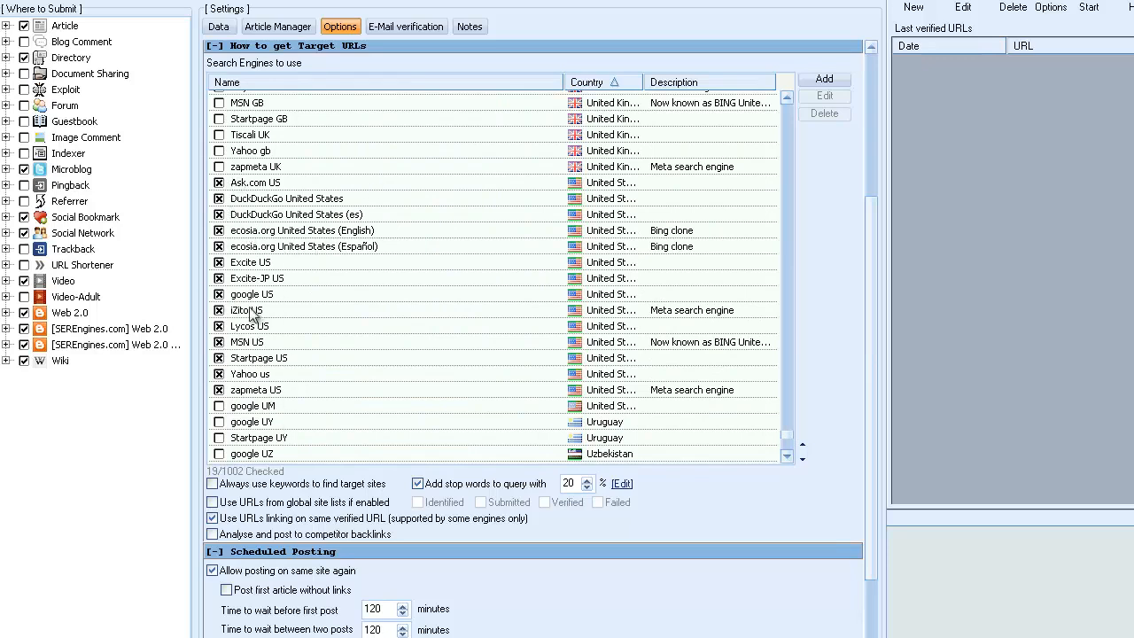
left_click(218, 311)
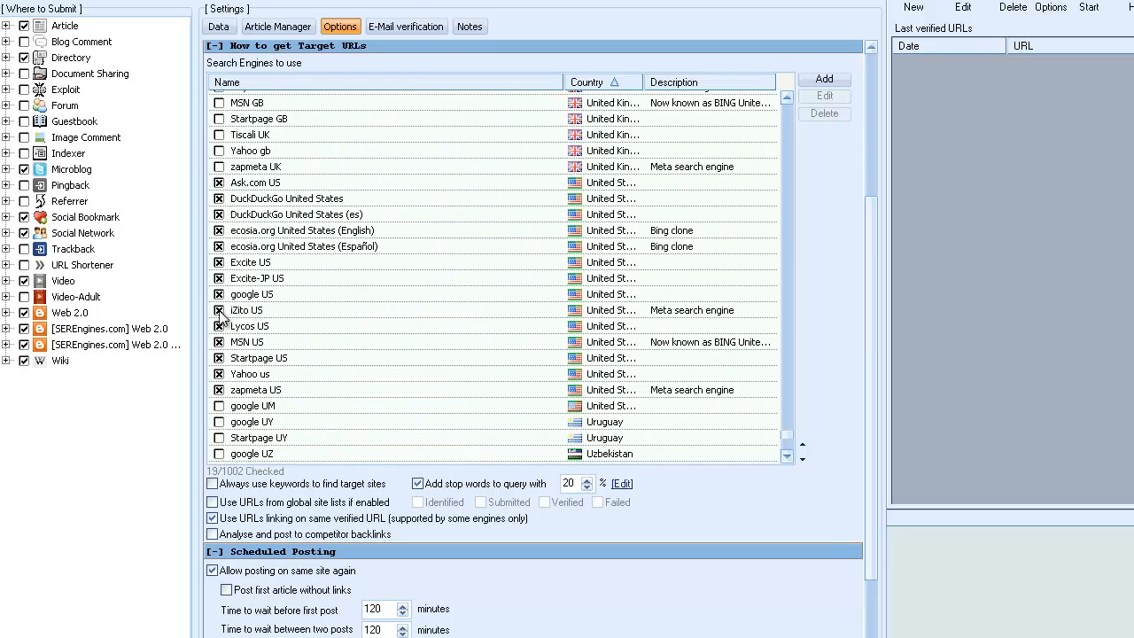
left_click(219, 358)
left_click(219, 311)
left_click(219, 357)
Look through the project options and the search engine list by country, down to its last entries.
scroll(782, 126, "up", 15)
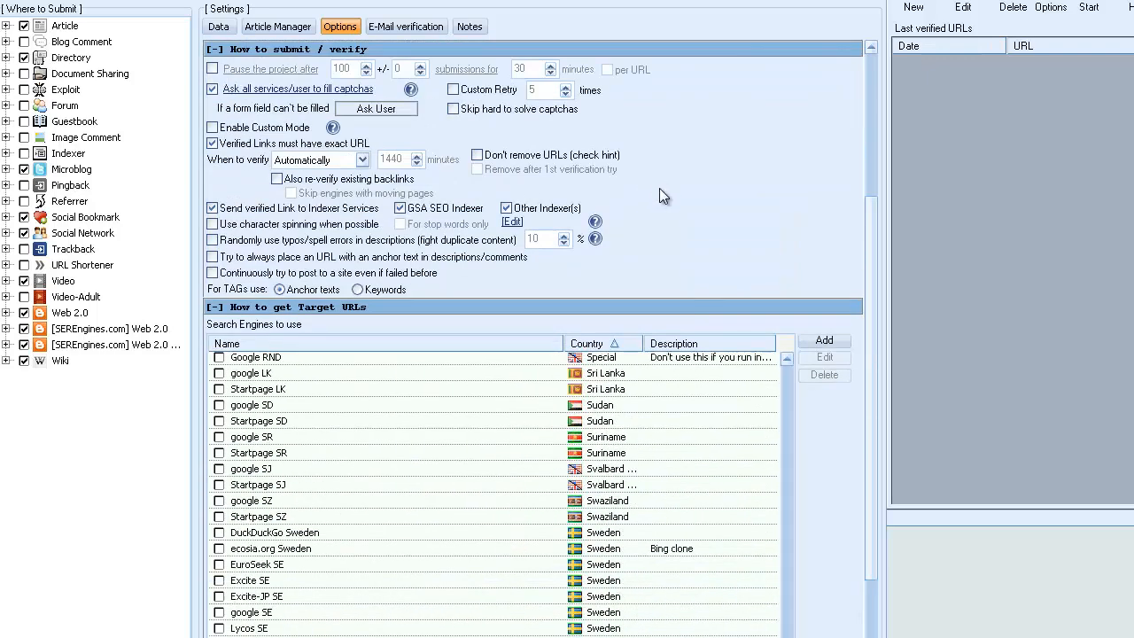
scroll(657, 179, "down", 5)
scroll(688, 259, "down", 5)
scroll(688, 260, "up", 5)
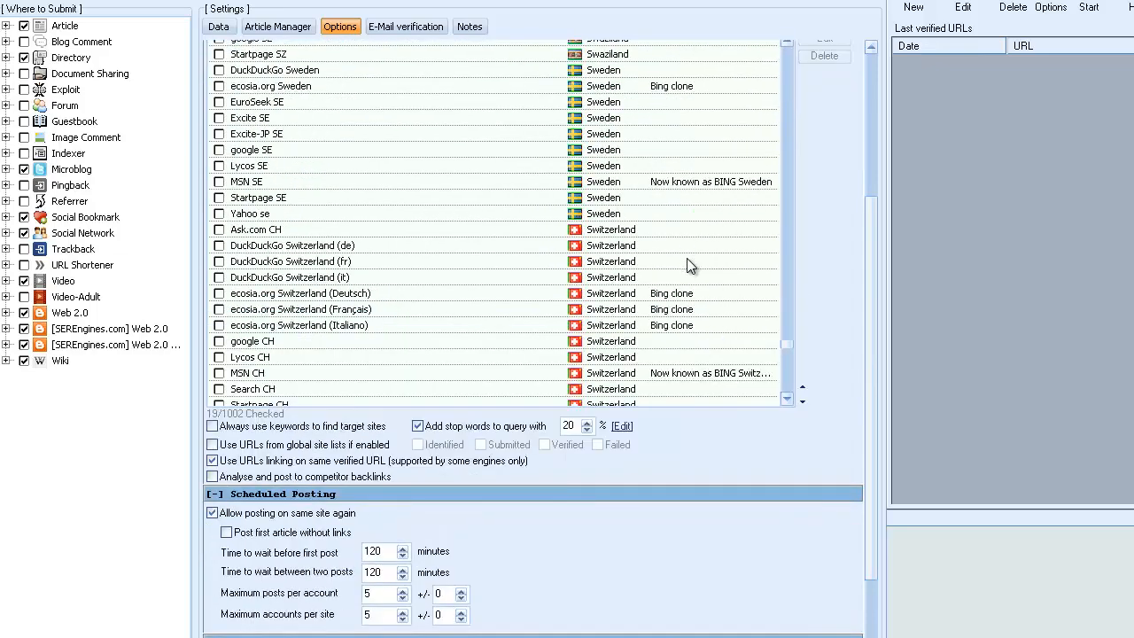
left_click_drag(788, 449, 779, 231)
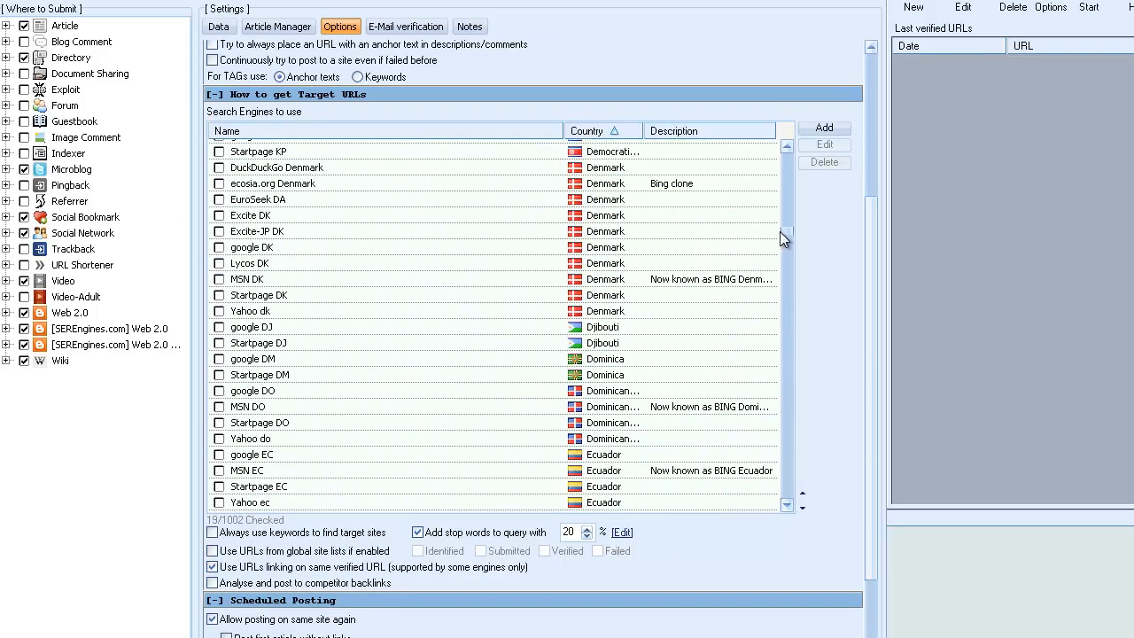
scroll(588, 307, "up", 1)
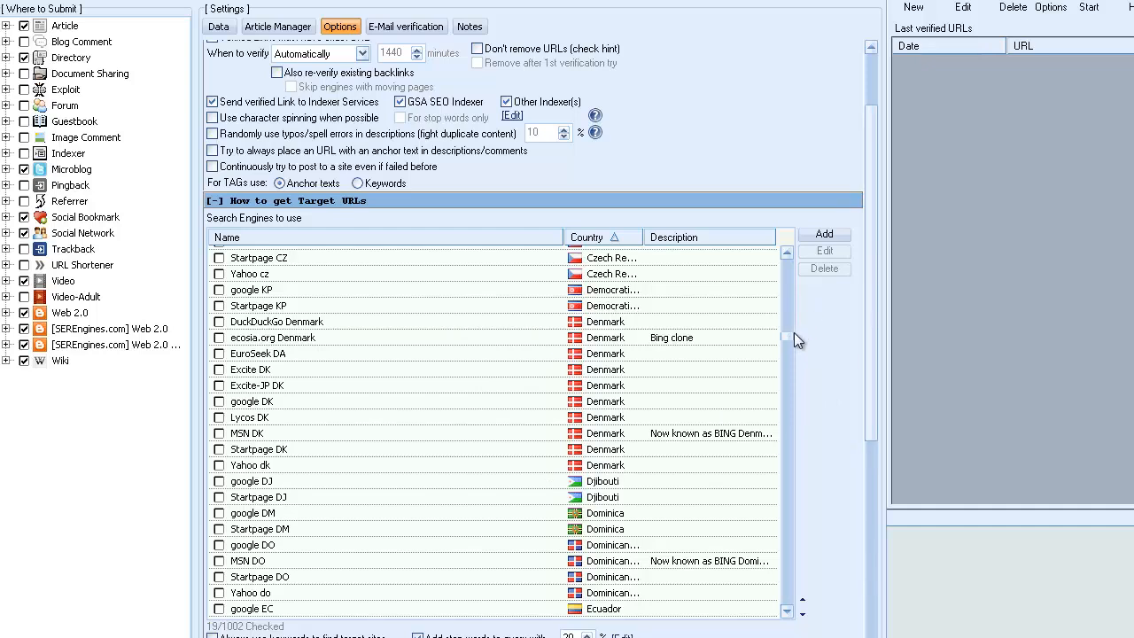
left_click_drag(785, 341, 799, 377)
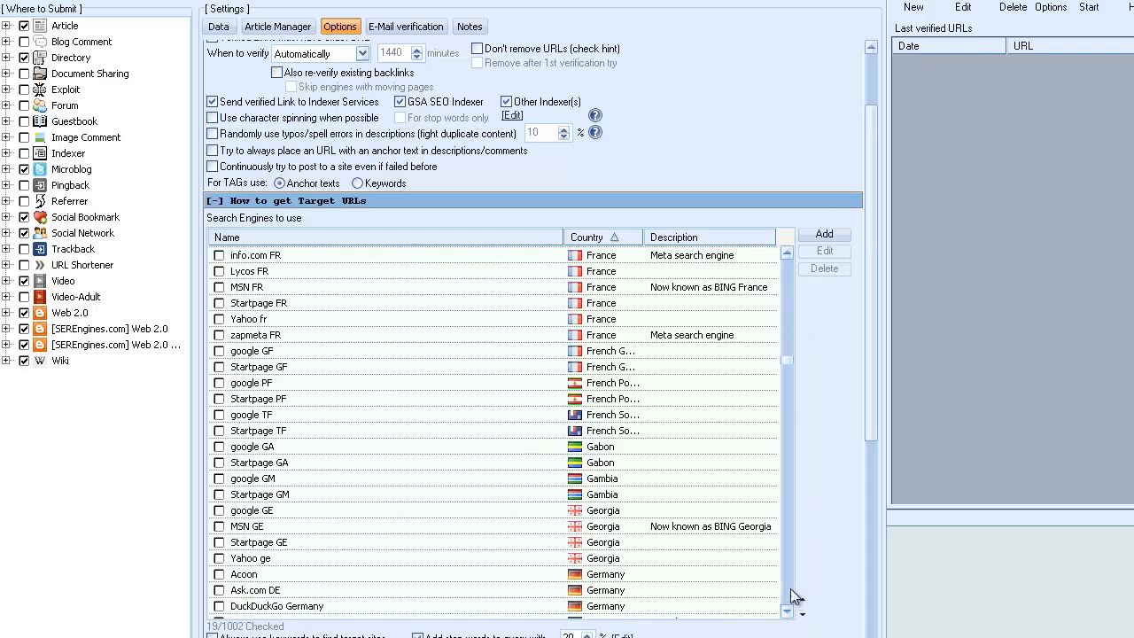
left_click_drag(783, 366, 790, 614)
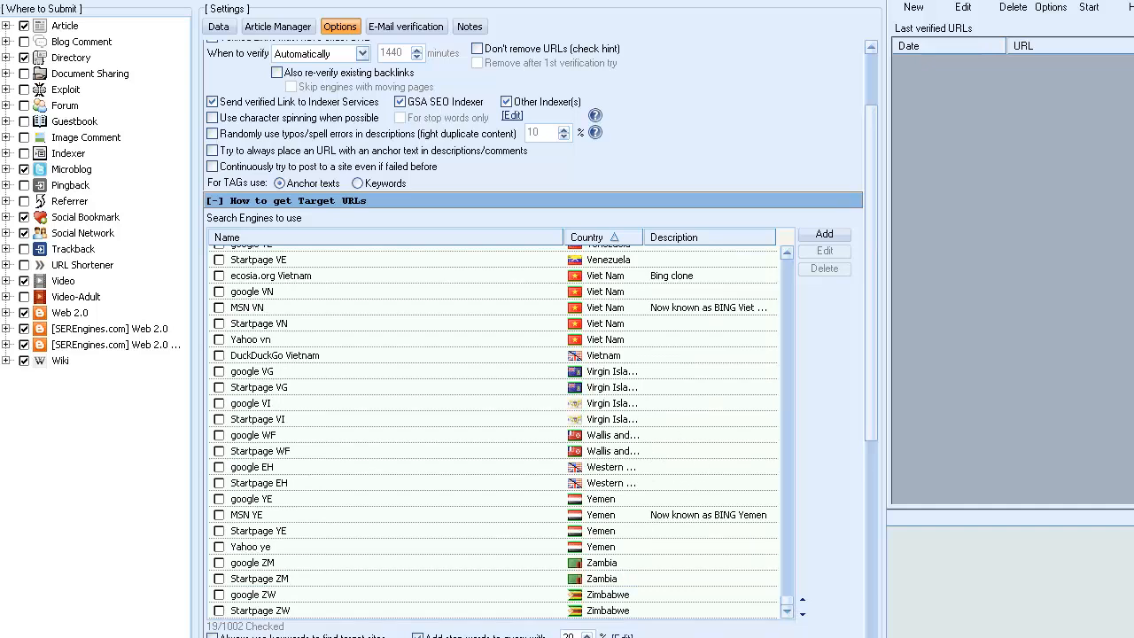
Disable using URLs linking on the same verified URL, and enable URLs from global site lists plus analysing and posting to competitor backlinks.
scroll(531, 336, "down", 5)
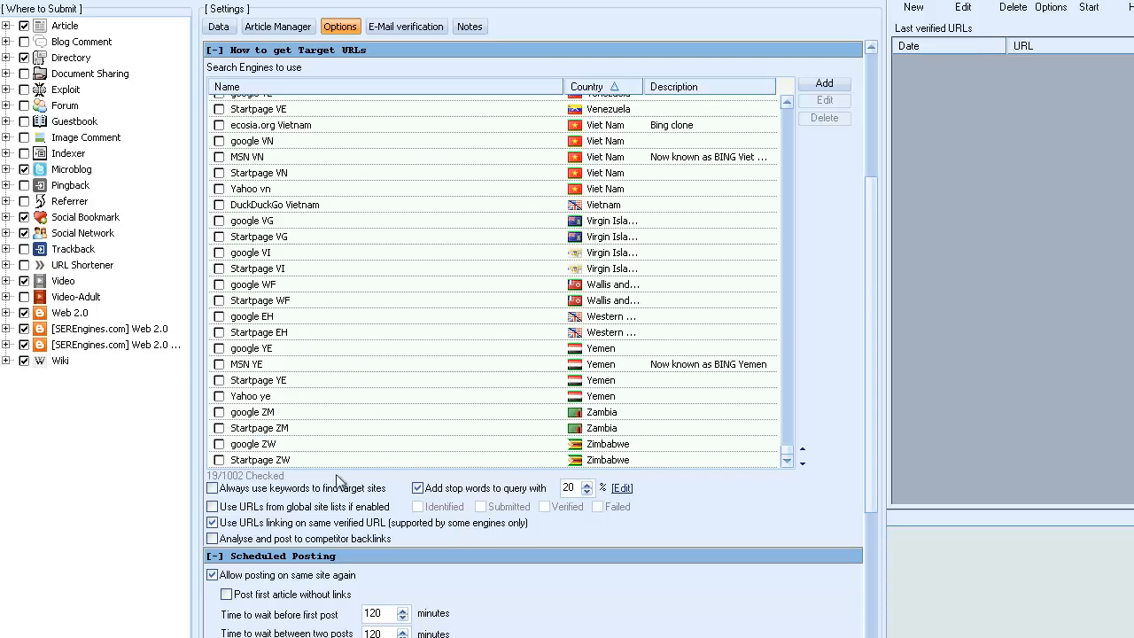
left_click(214, 523)
left_click(212, 507)
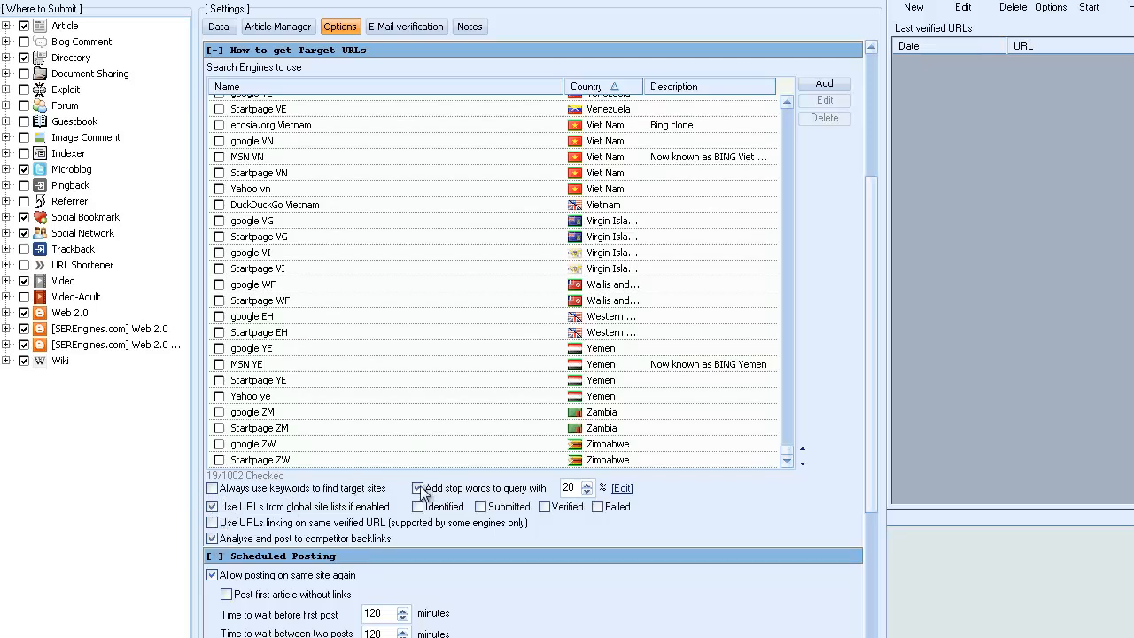
Include the Identified, Submitted, Verified and Failed lists as global site list sources.
left_click(419, 508)
left_click(482, 507)
left_click(544, 508)
left_click(598, 507)
Turn off adding stop words to queries and review the stop word list.
left_click(418, 488)
left_click(622, 488)
left_click_drag(648, 74, 657, 20)
left_click(645, 8)
mouse_move(229, 501)
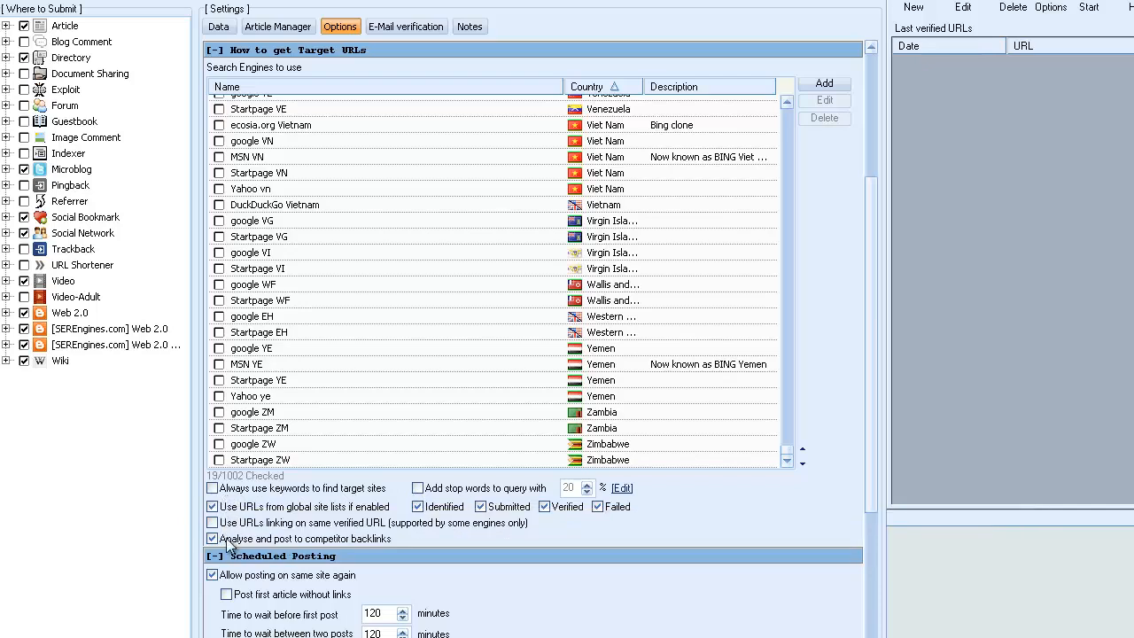
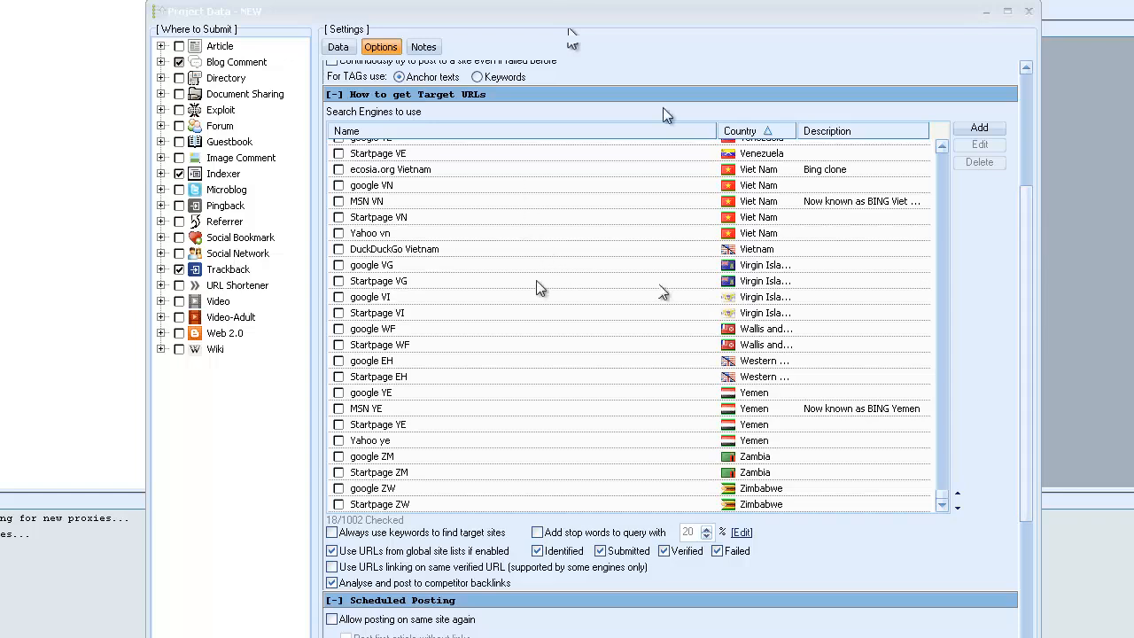
In the URL filters of the project options, skip sites with more than 50 outgoing links on one page.
left_click(339, 49)
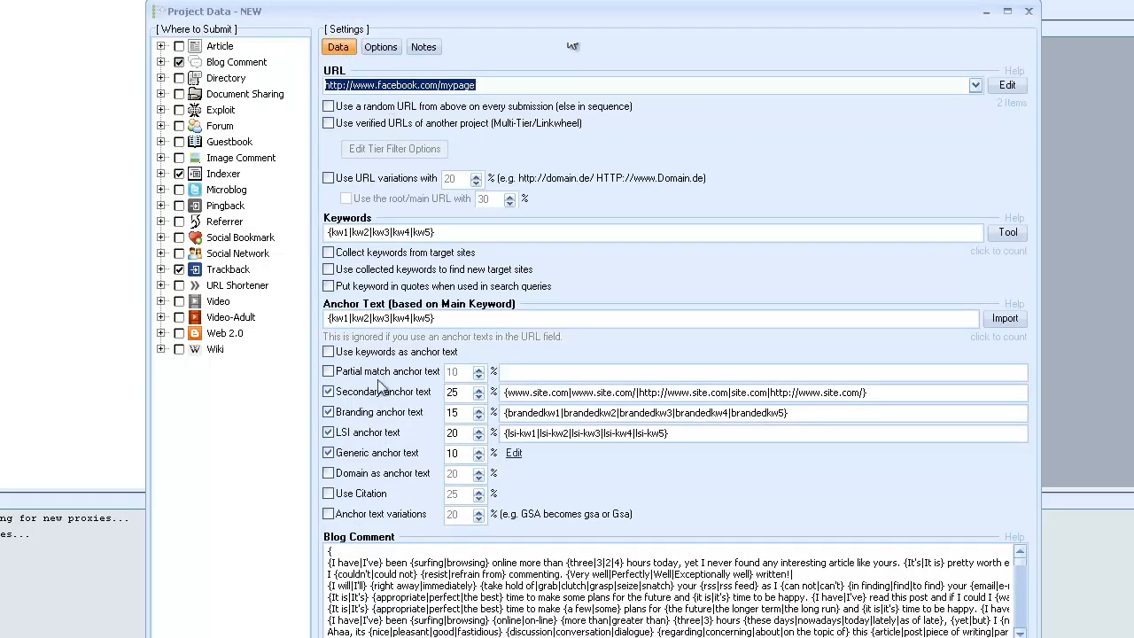
left_click(380, 51)
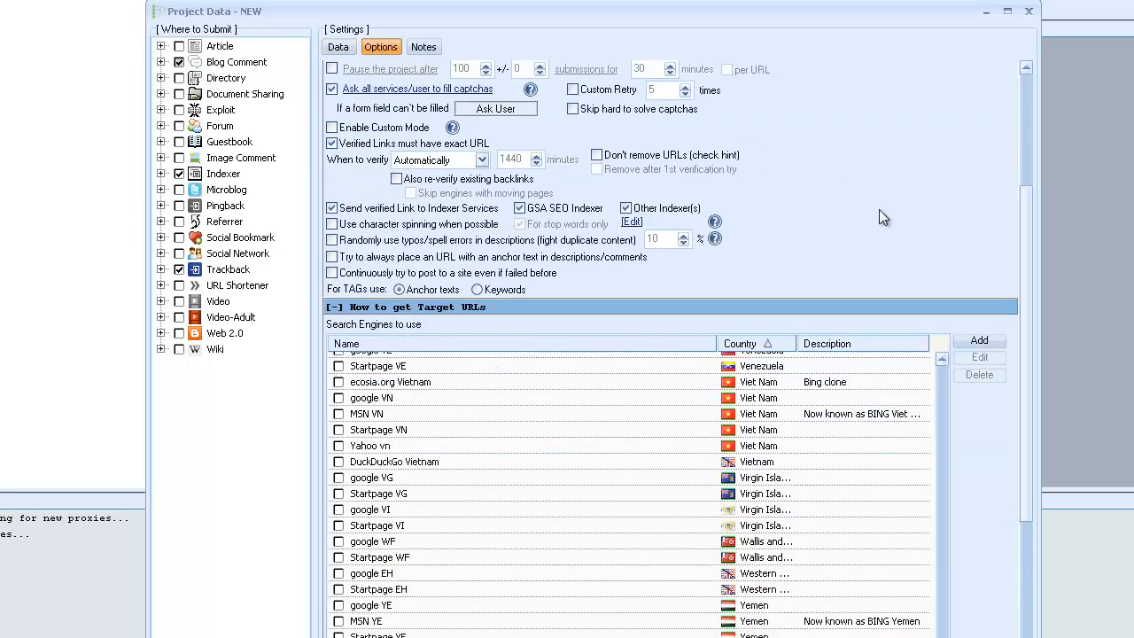
left_click(1028, 176)
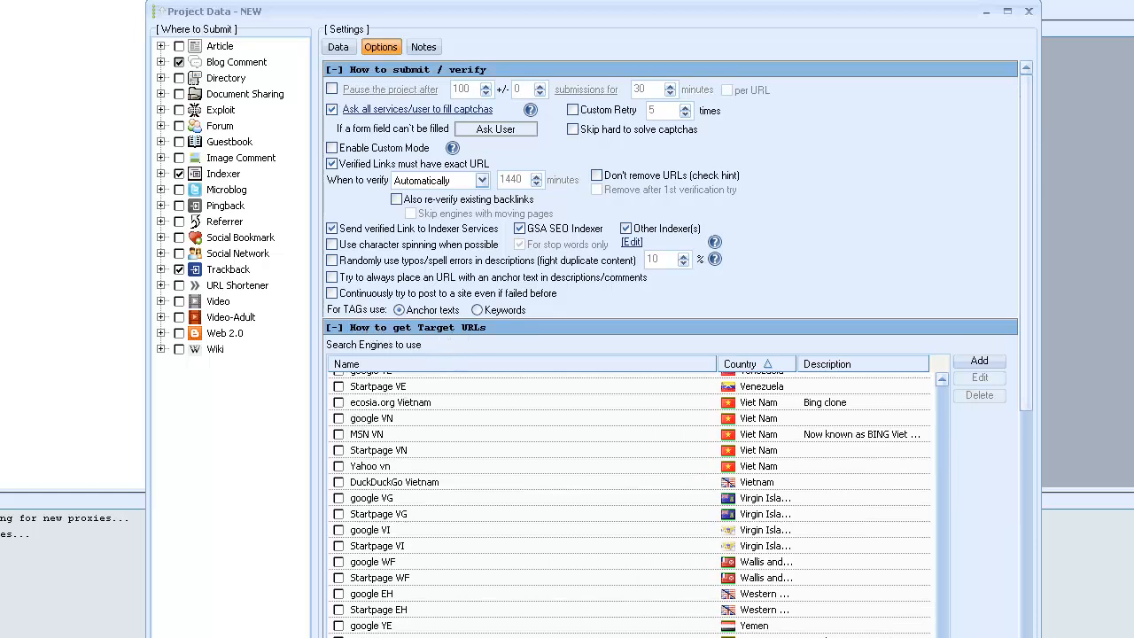
scroll(671, 349, "down", 6)
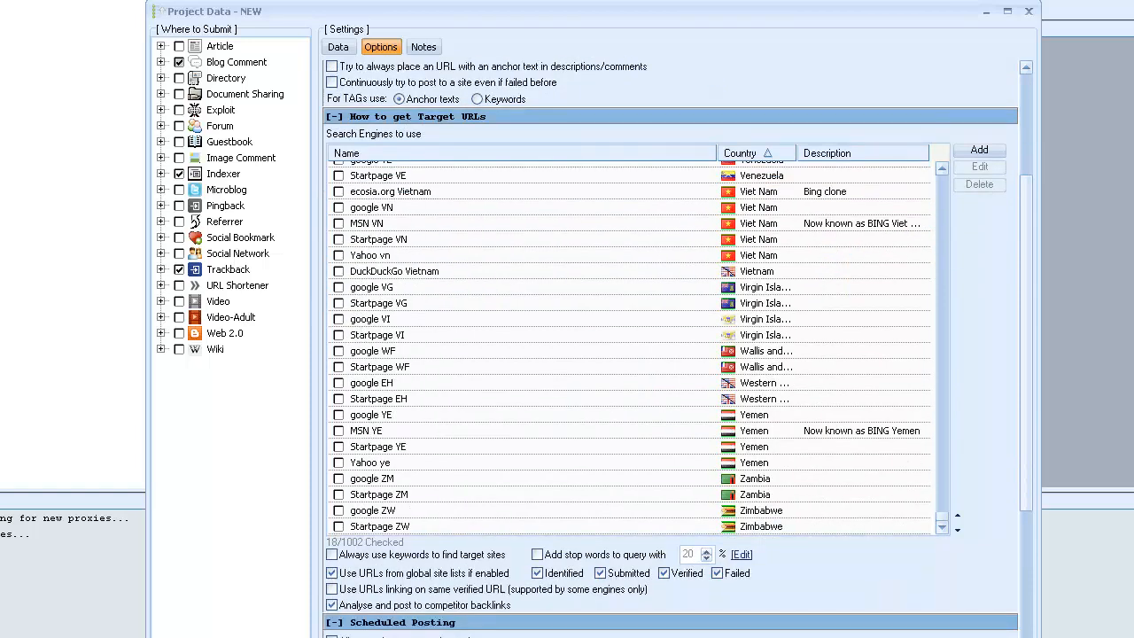
scroll(1038, 364, "down", 3)
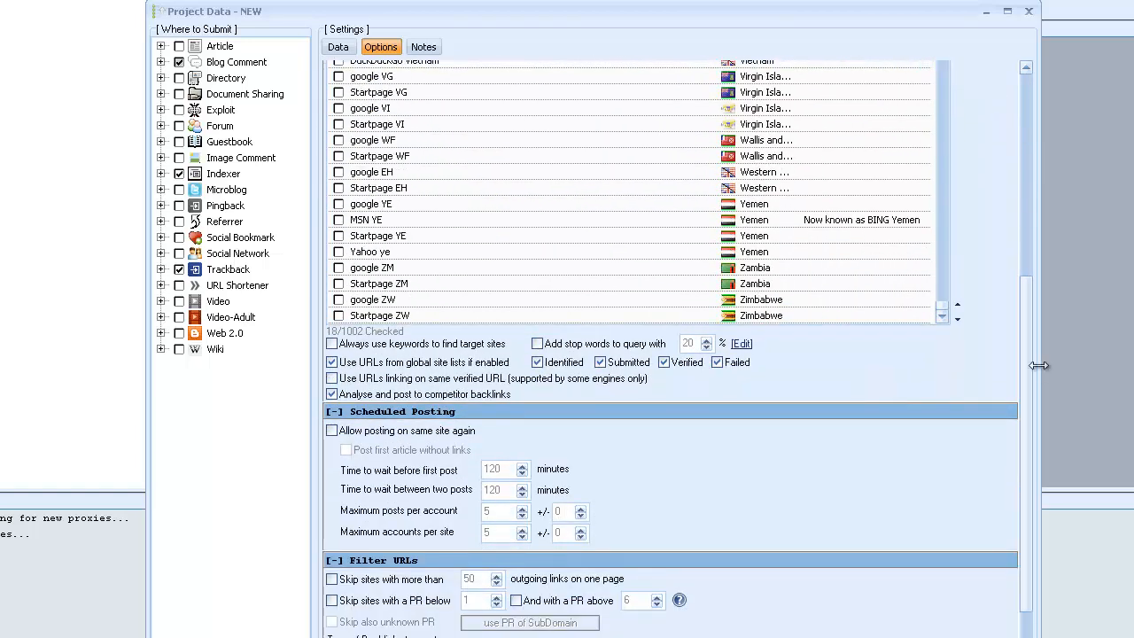
scroll(677, 348, "down", 4)
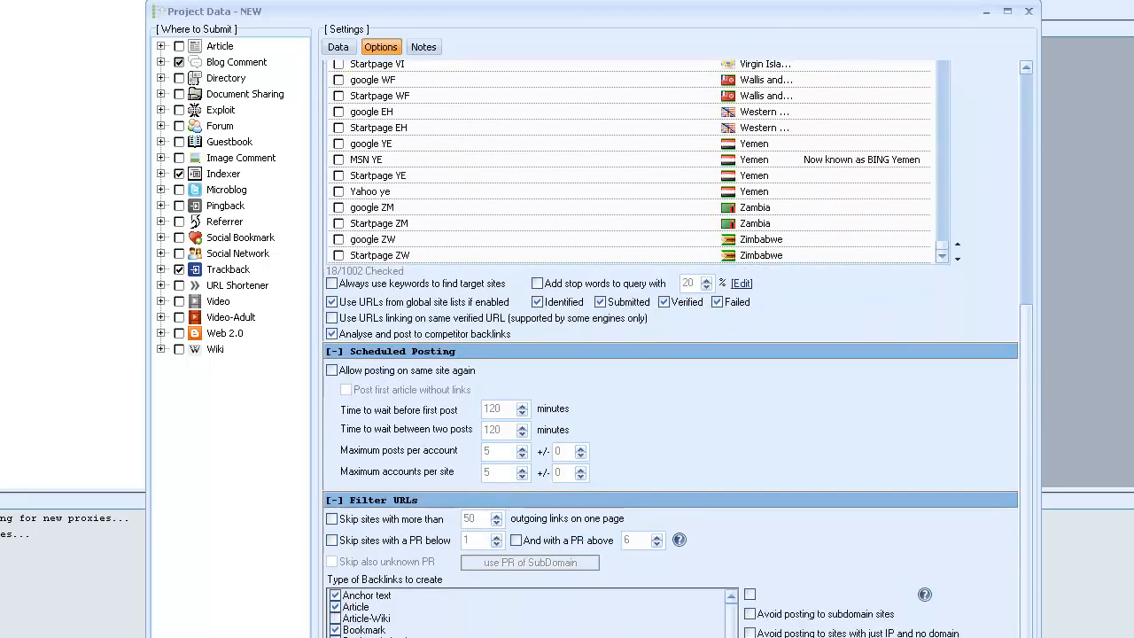
scroll(678, 348, "down", 3)
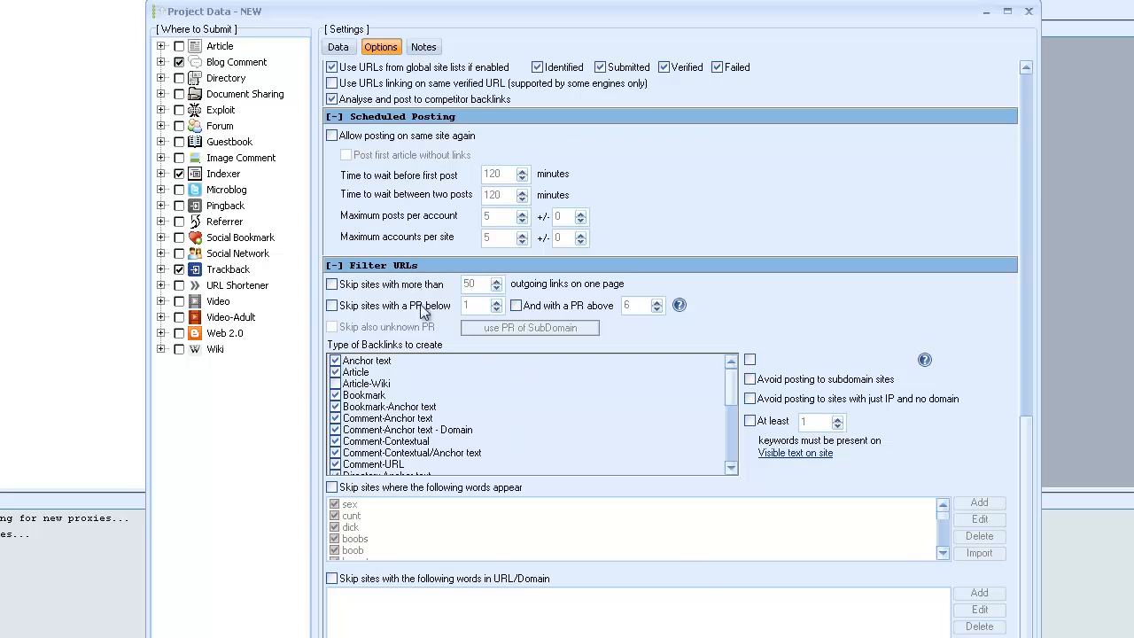
left_click(332, 286)
double_click(475, 283)
Skip sites with a PR below 2, and try switching the PR upper limit on and off.
left_click(333, 306)
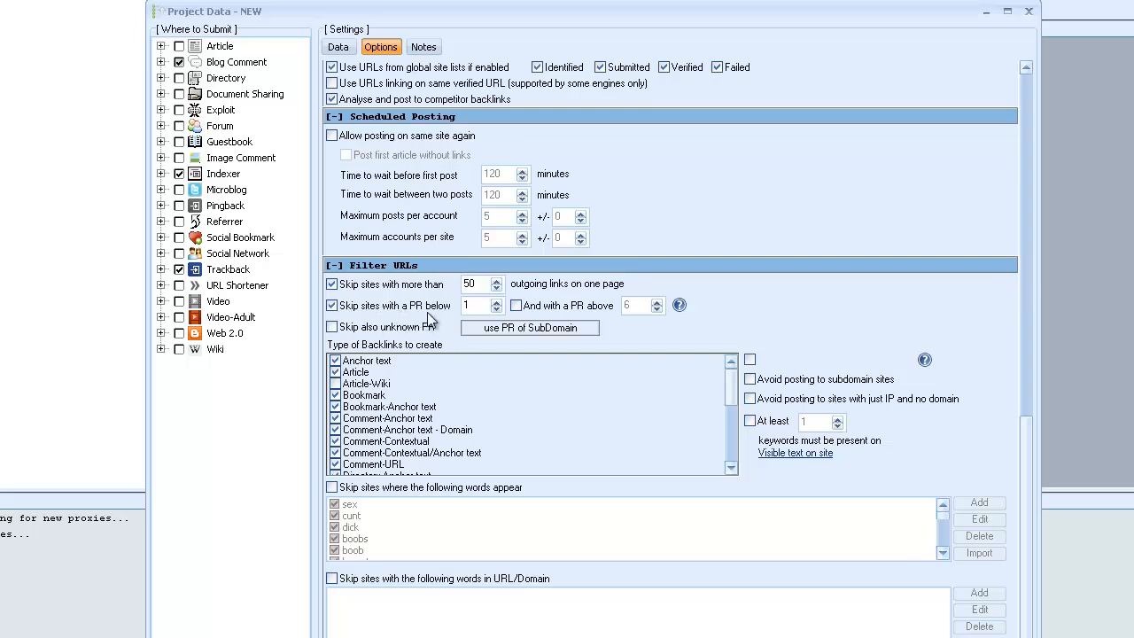
left_click(496, 309)
left_click(516, 306)
left_click(517, 306)
left_click(333, 307)
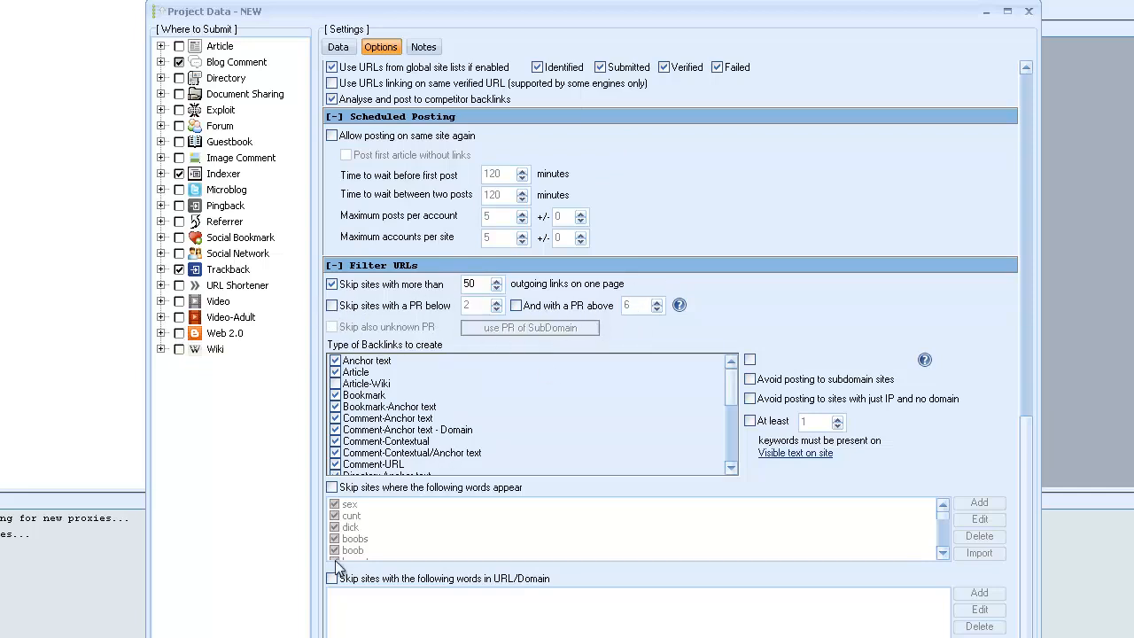
left_click(332, 306)
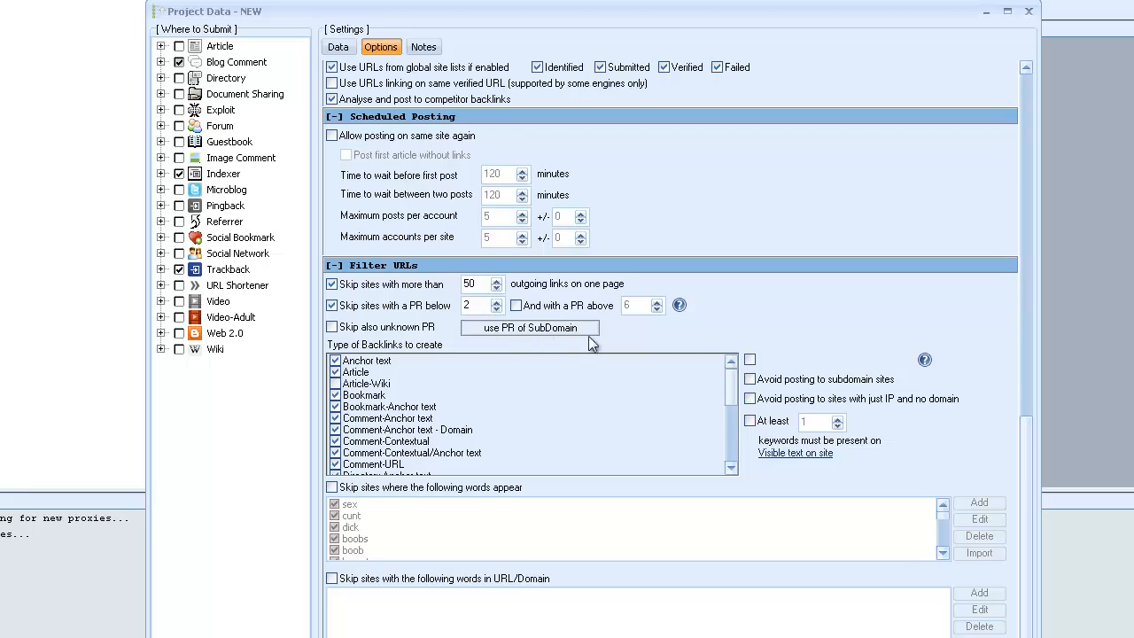
Try filtering by the PR of the page with unknown PR also skipped, and turn the PR filter off.
left_click(535, 330)
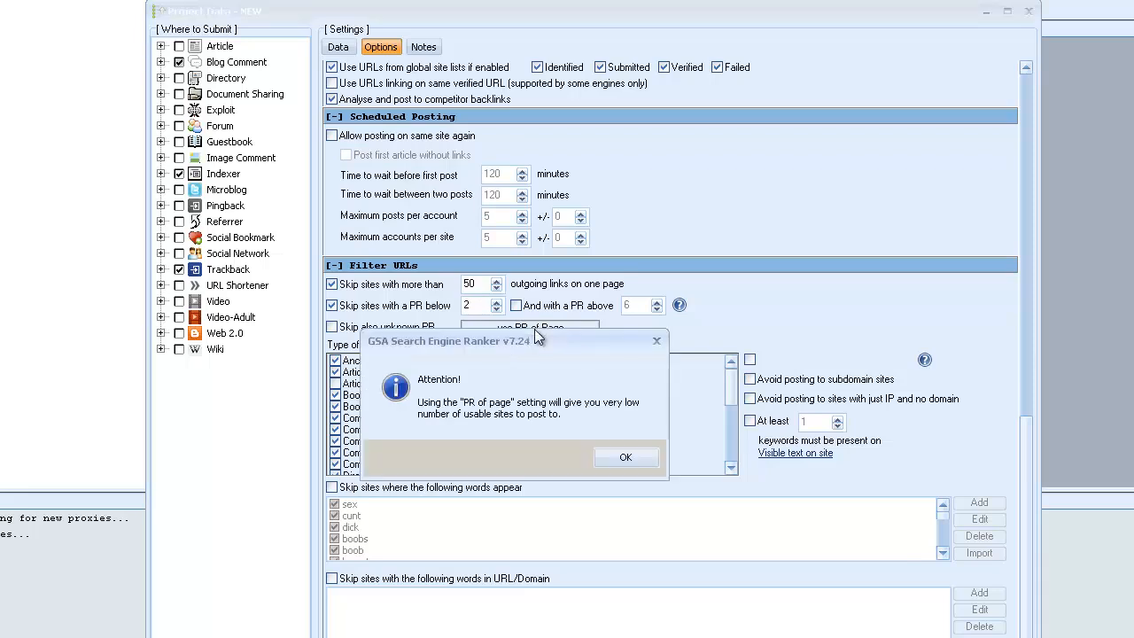
left_click(639, 463)
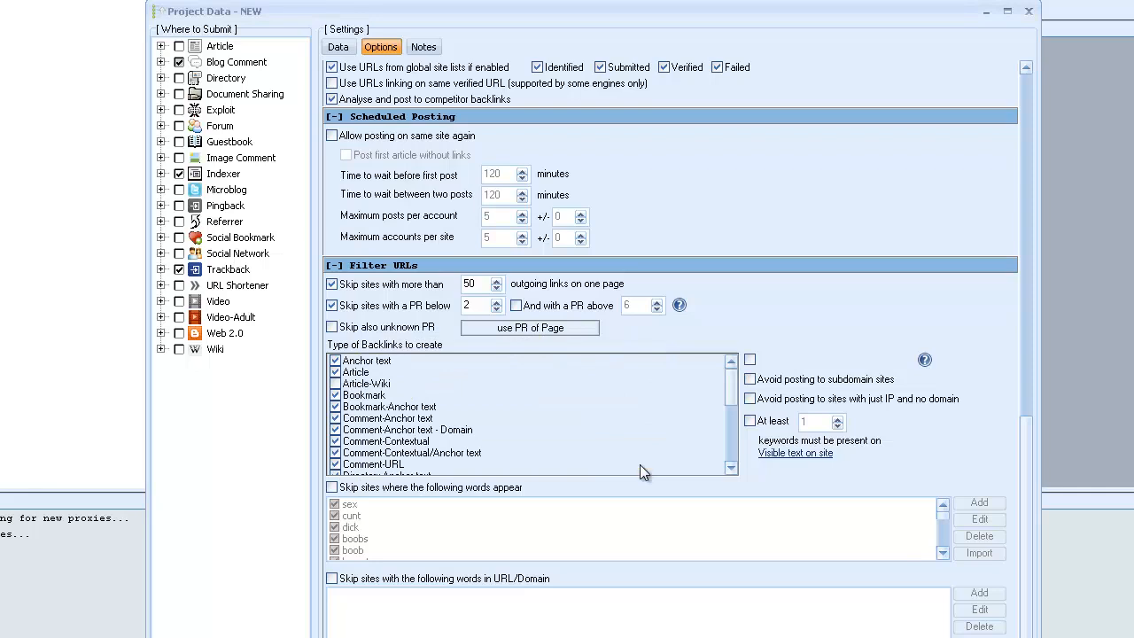
left_click(532, 330)
left_click(532, 331)
left_click(551, 335)
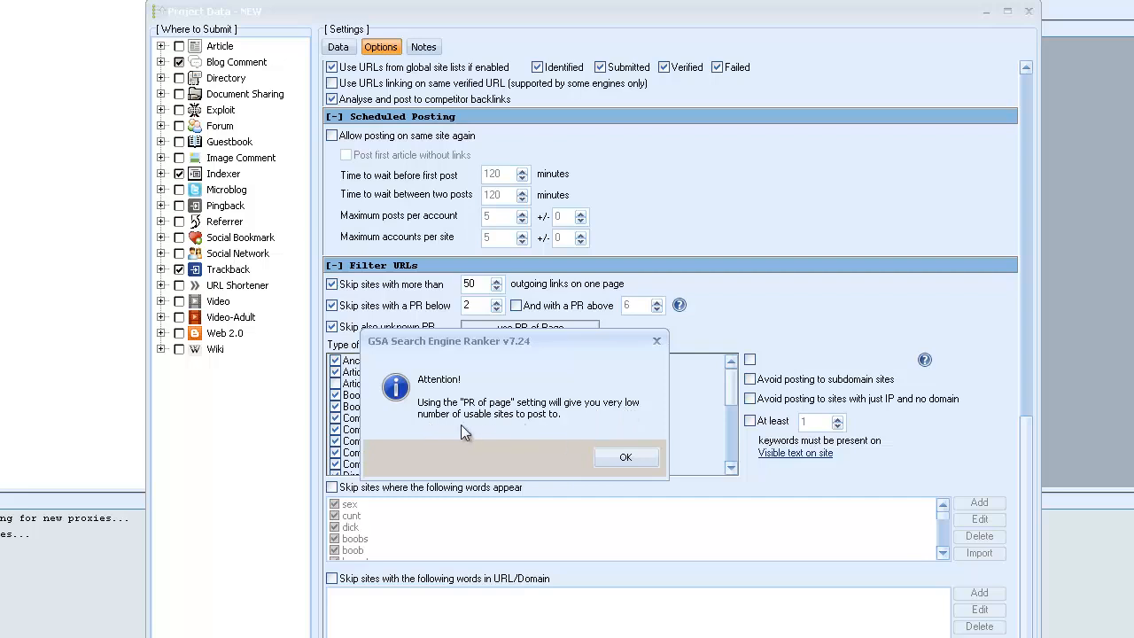
left_click(625, 457)
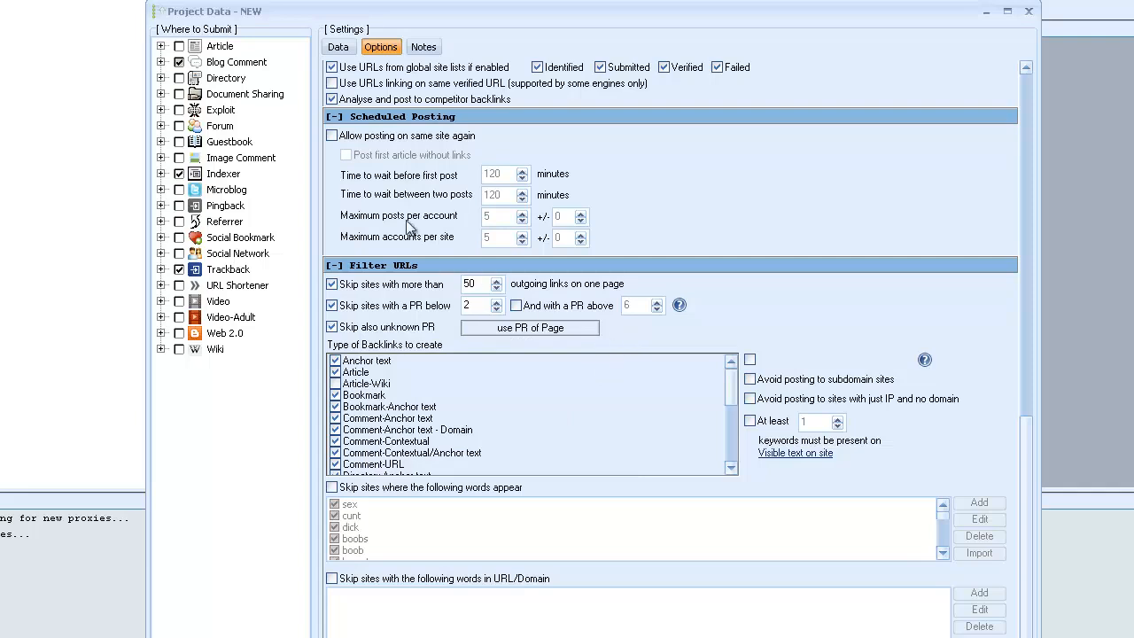
left_click(331, 305)
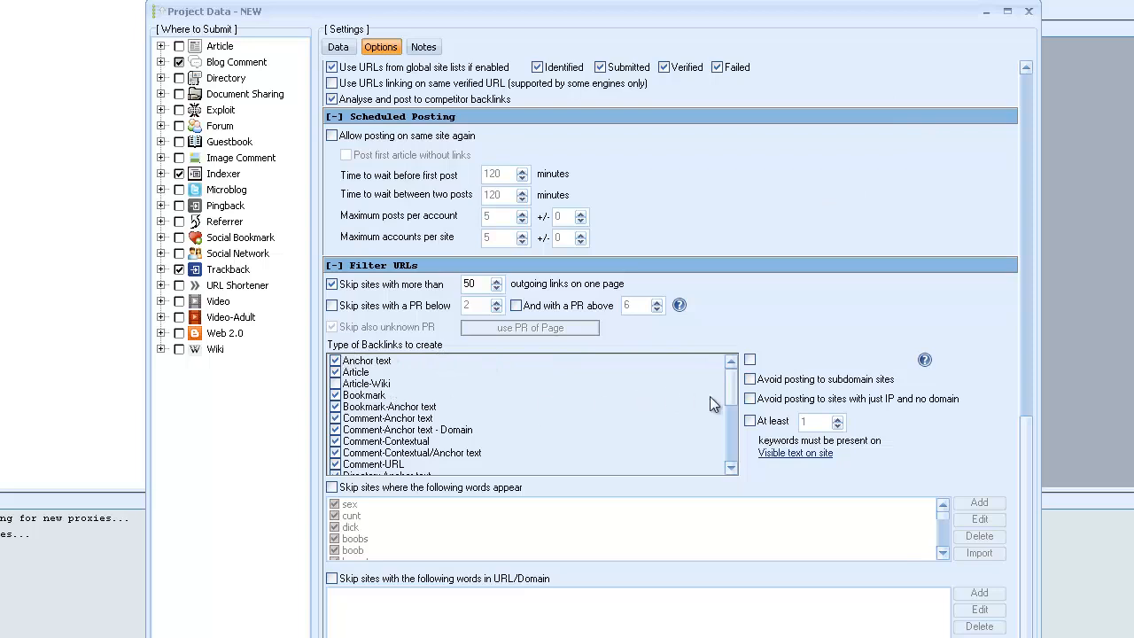
Include Forum Post among the types of backlinks to create.
mouse_move(732, 383)
left_mouse_down()
mouse_move(737, 462)
mouse_move(732, 405)
left_mouse_up()
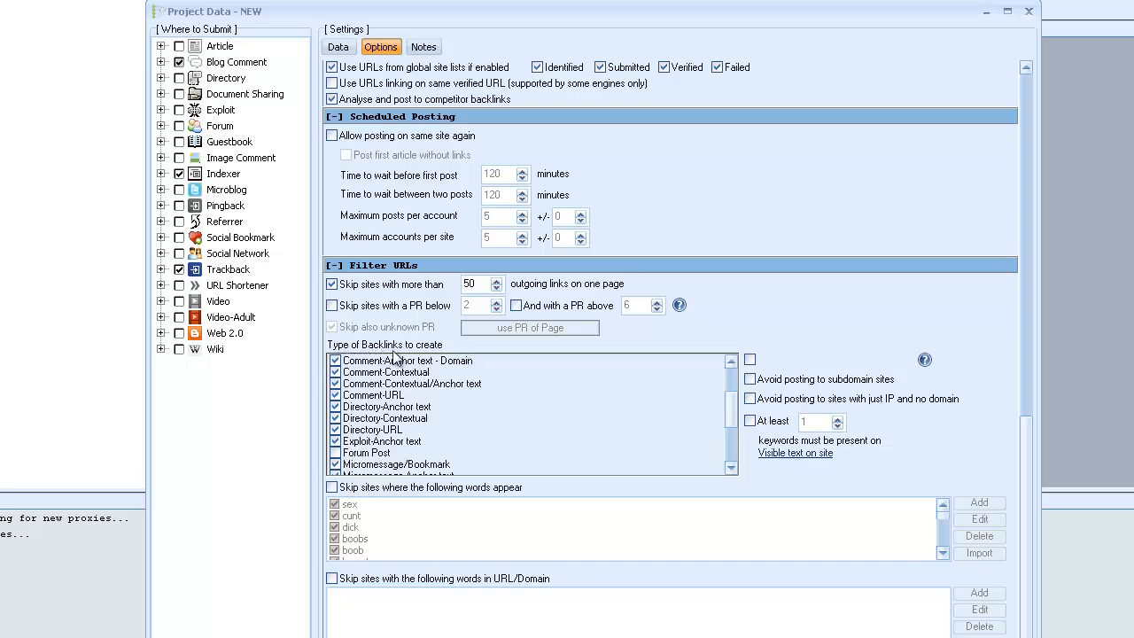
left_click(336, 453)
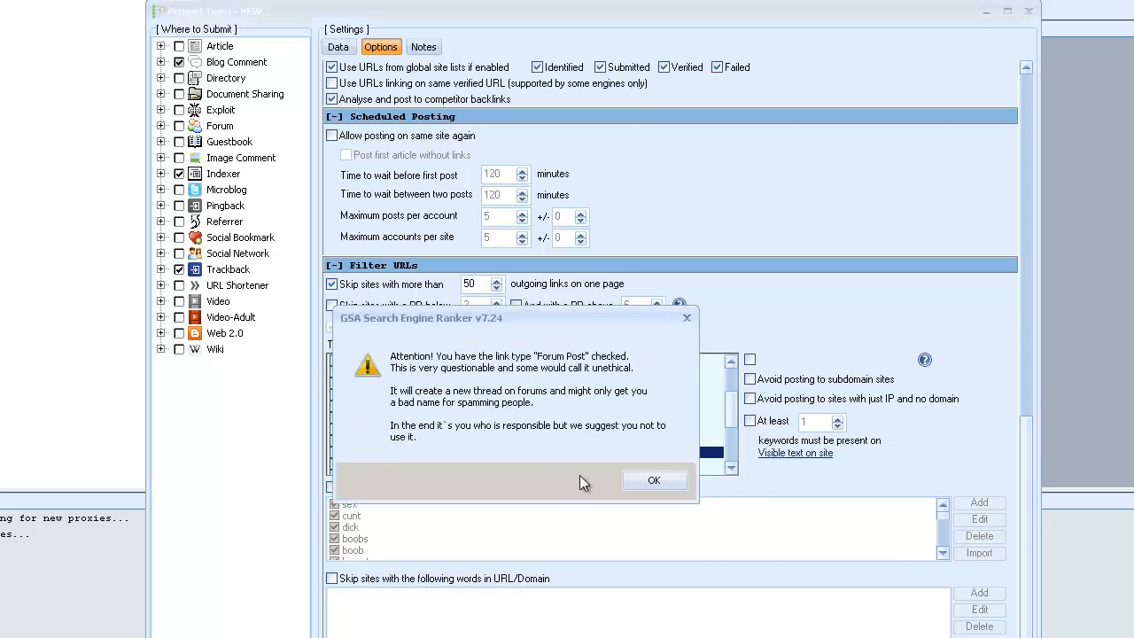
left_click(655, 482)
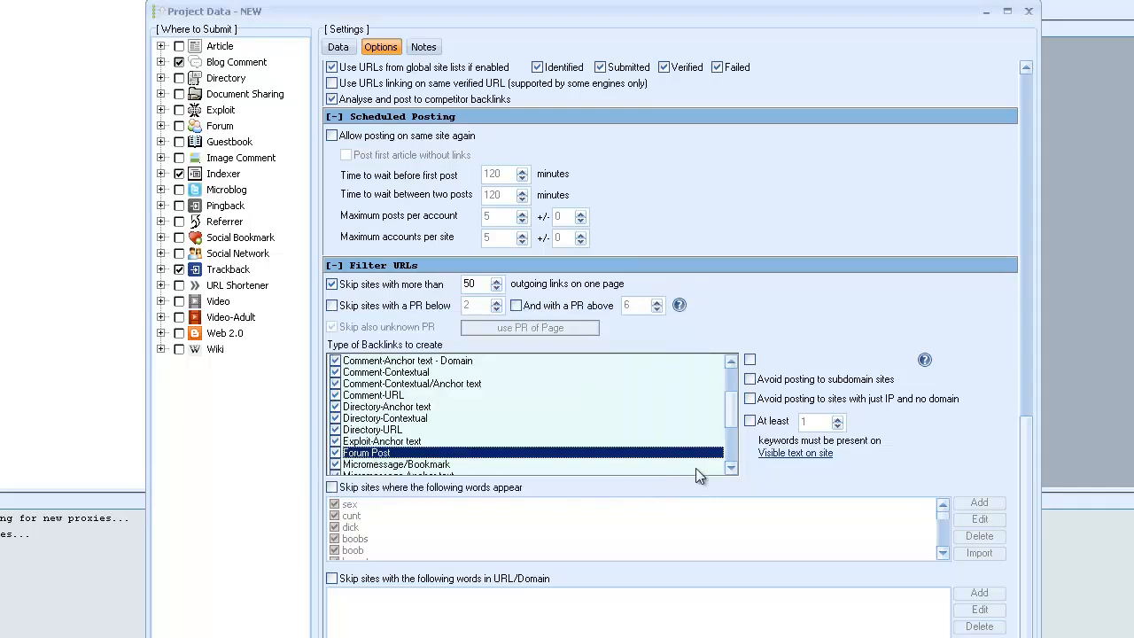
Review the remaining backlink types and include Article-Wiki among those to create.
left_click(731, 466)
left_click(731, 466)
left_click(732, 466)
left_click(731, 466)
left_click(732, 466)
left_click(732, 467)
left_click(732, 467)
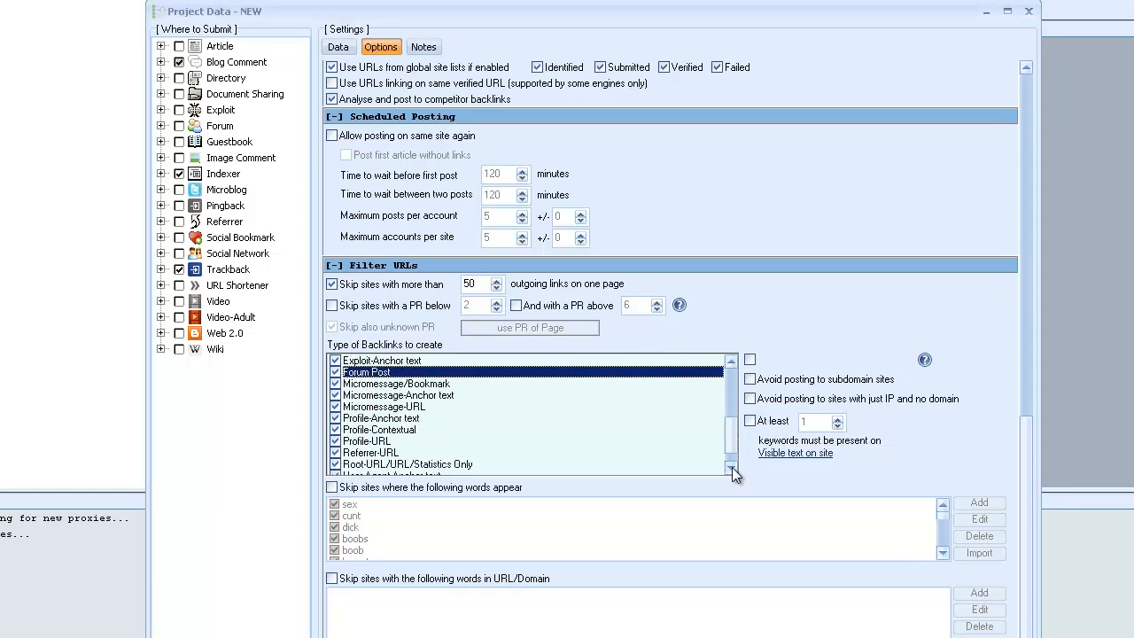
left_click(731, 466)
left_click(731, 467)
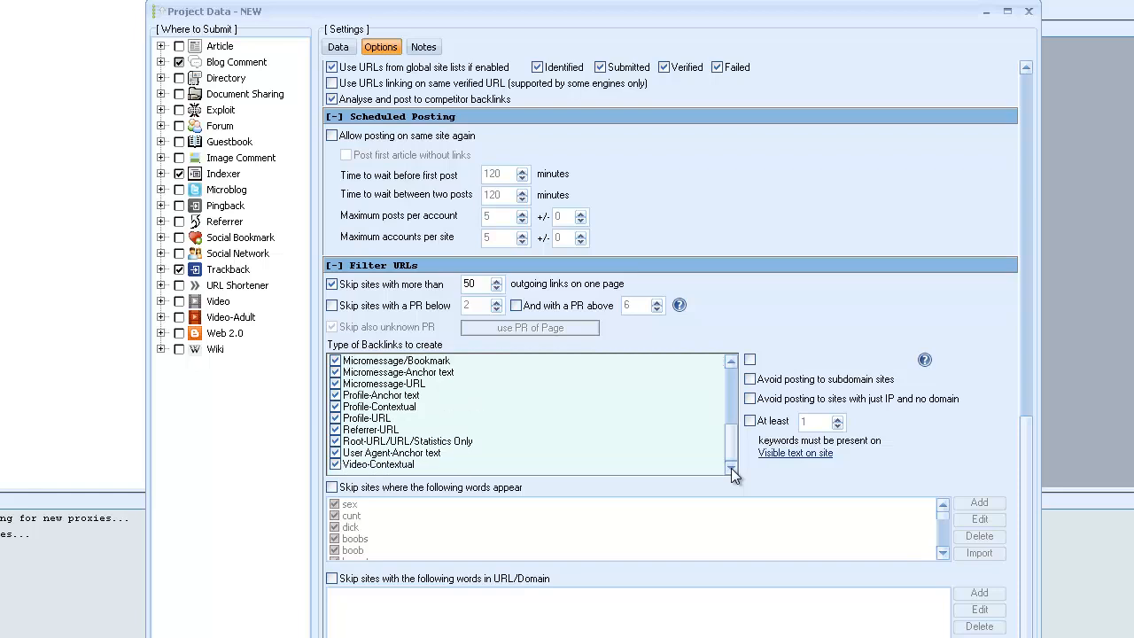
left_click_drag(728, 460, 732, 379)
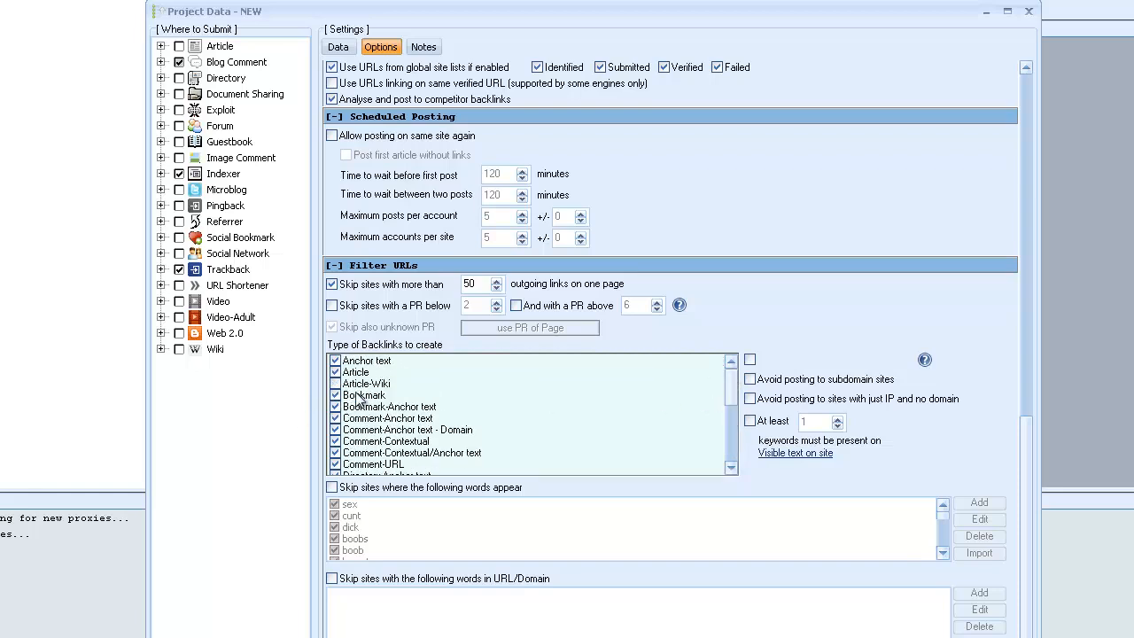
left_click_drag(736, 405, 730, 370)
left_click(358, 383)
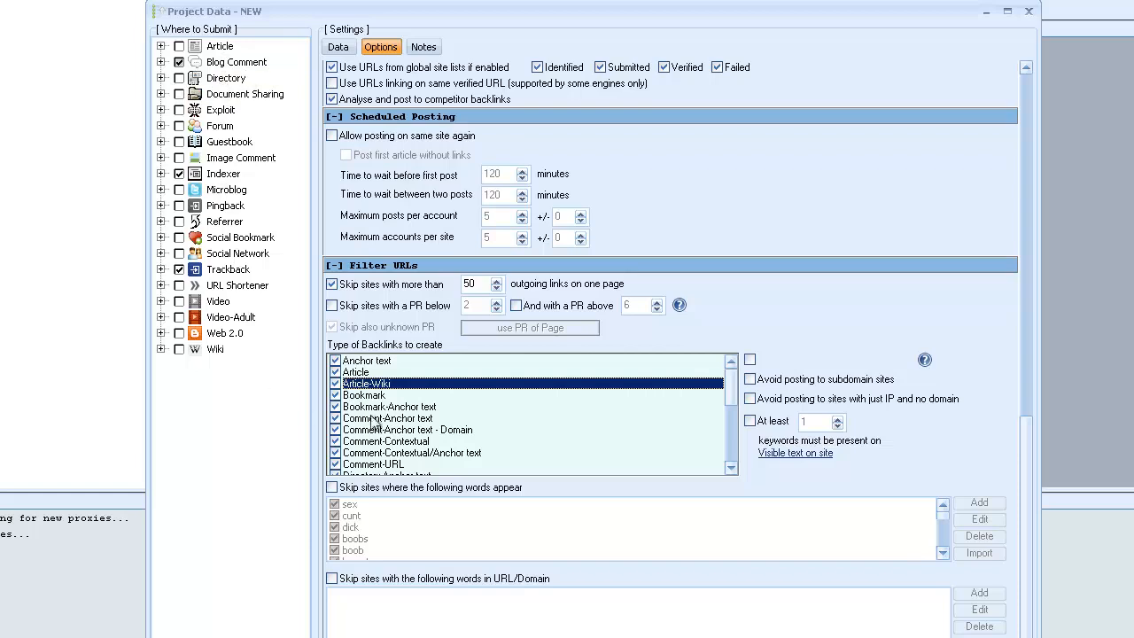
mouse_move(734, 396)
left_mouse_down()
mouse_move(731, 468)
mouse_move(733, 365)
mouse_move(751, 453)
mouse_move(741, 375)
mouse_move(732, 379)
left_mouse_up()
mouse_move(735, 392)
left_mouse_down()
mouse_move(734, 428)
mouse_move(734, 377)
mouse_move(734, 434)
mouse_move(733, 376)
left_mouse_up()
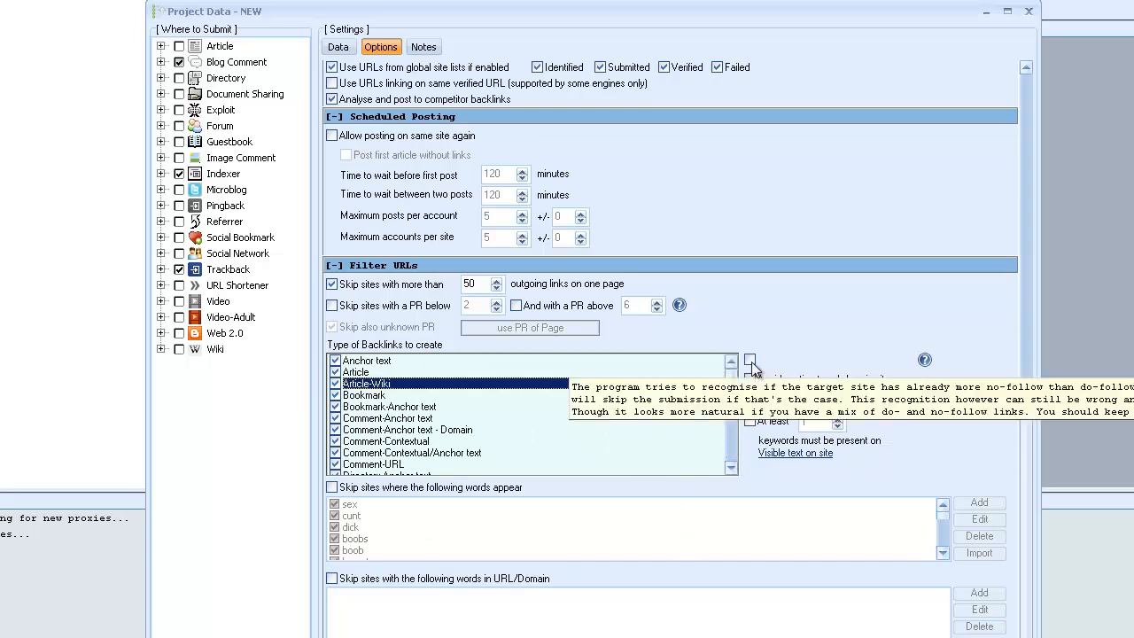
Avoid posting to sites with just an IP and no domain, and decline the requirement of at least 1 keyword on the site.
mouse_move(754, 364)
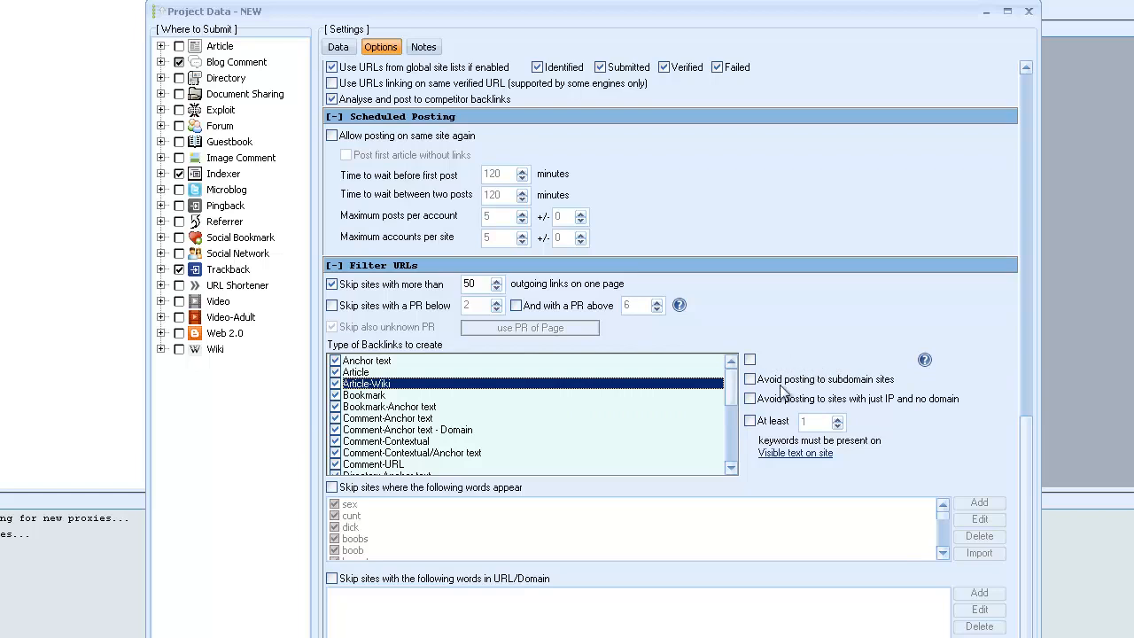
left_click(750, 400)
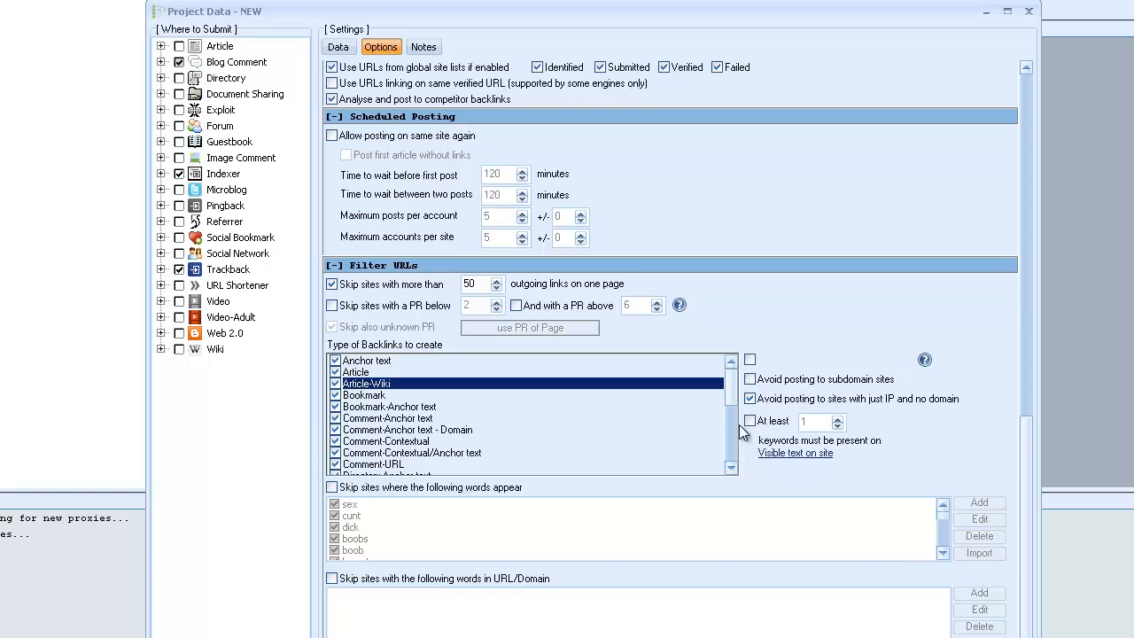
mouse_move(753, 429)
left_click(750, 422)
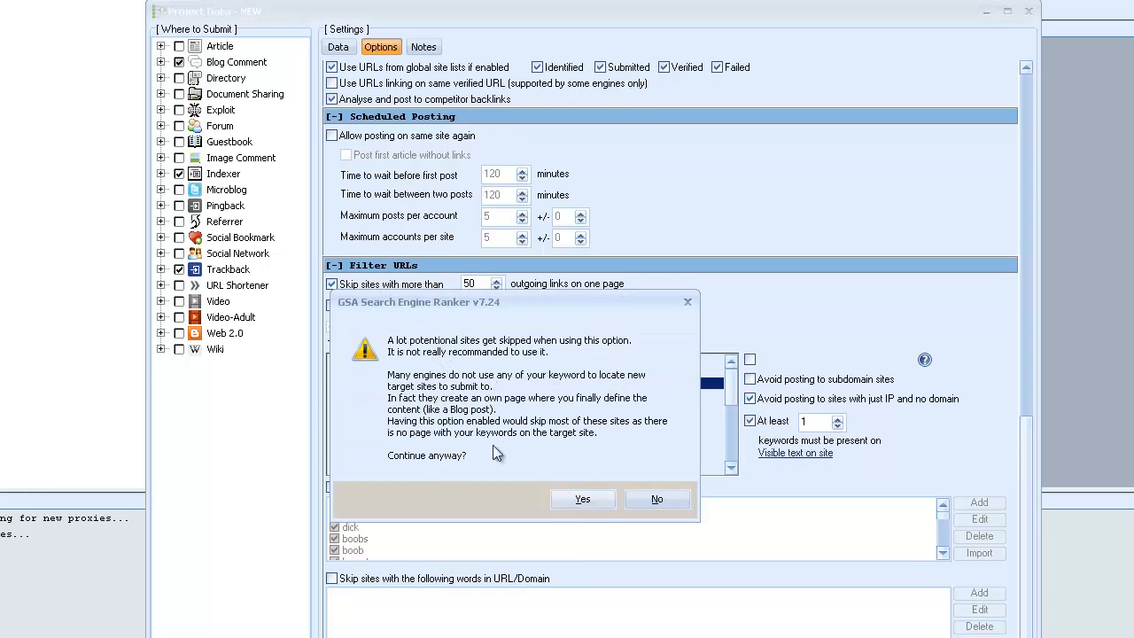
left_click(657, 501)
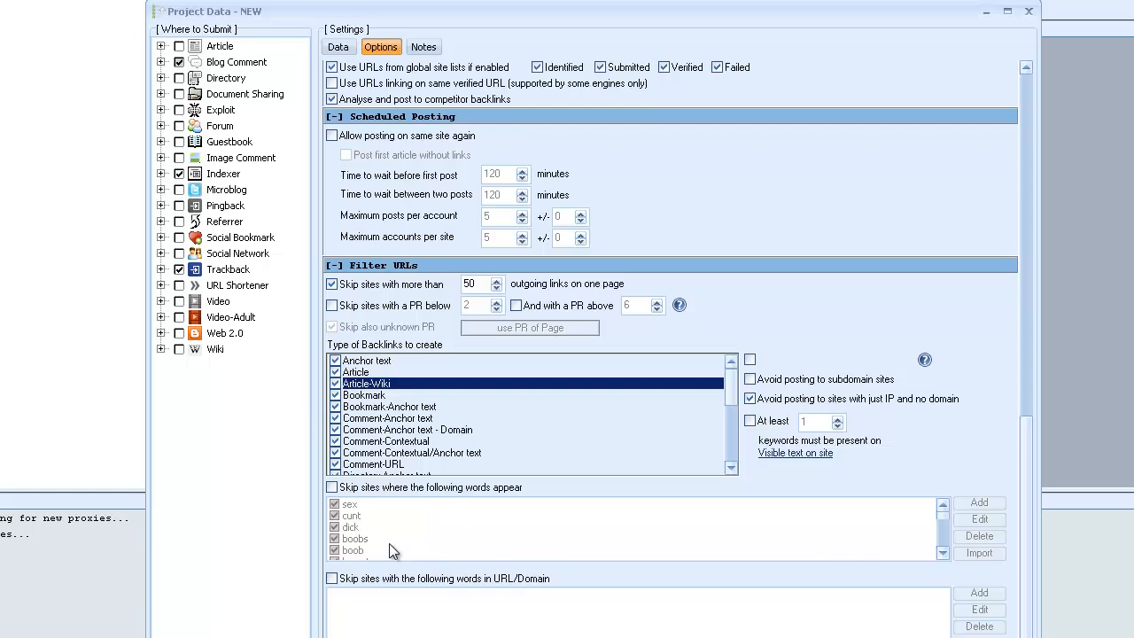
Enable skipping sites where the listed words appear, review that list, and enable skipping sites by words in the URL or domain.
left_click(332, 488)
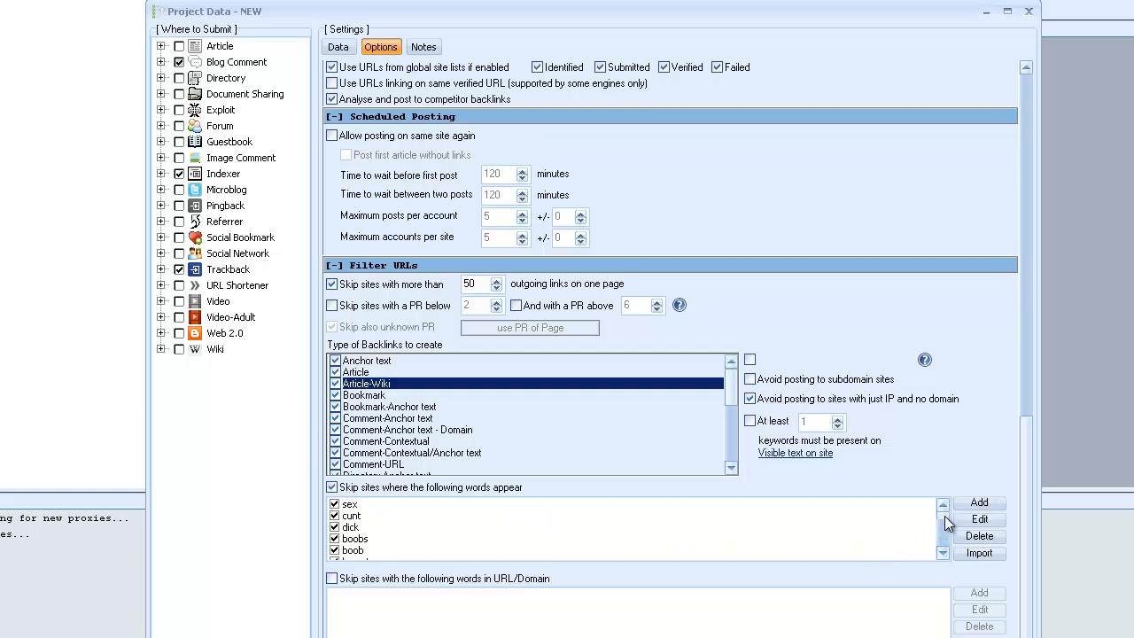
scroll(944, 516, "down", 3)
scroll(944, 522, "down", 8)
scroll(937, 532, "up", 10)
scroll(946, 551, "up", 5)
left_click(332, 578)
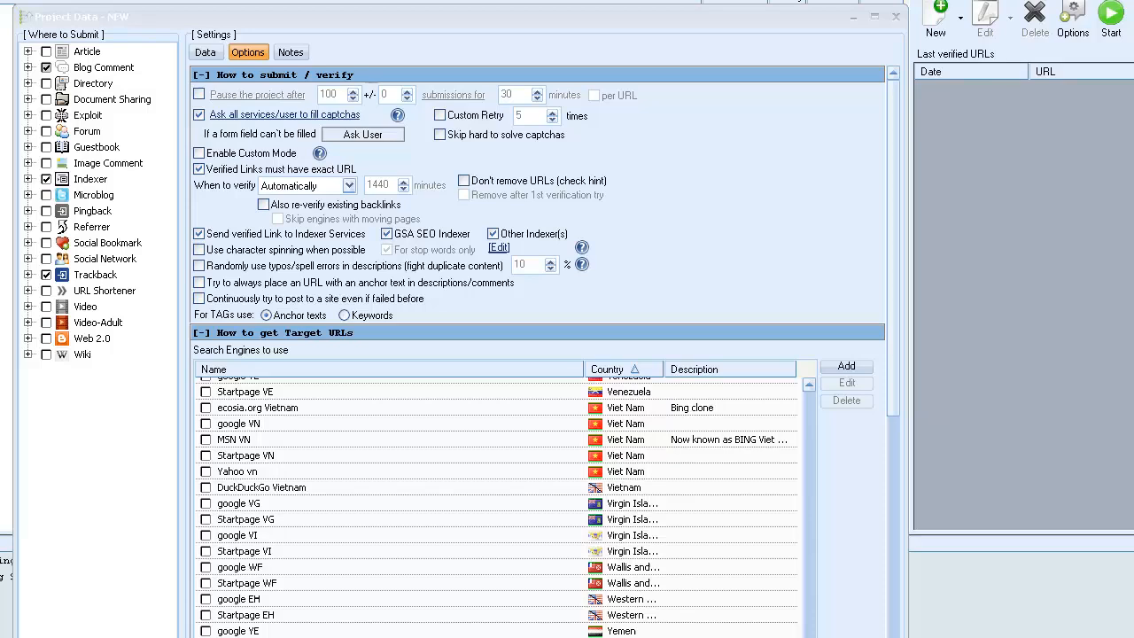
Pause the project after 100 submissions for 1440 minutes.
left_click_drag(896, 411, 898, 637)
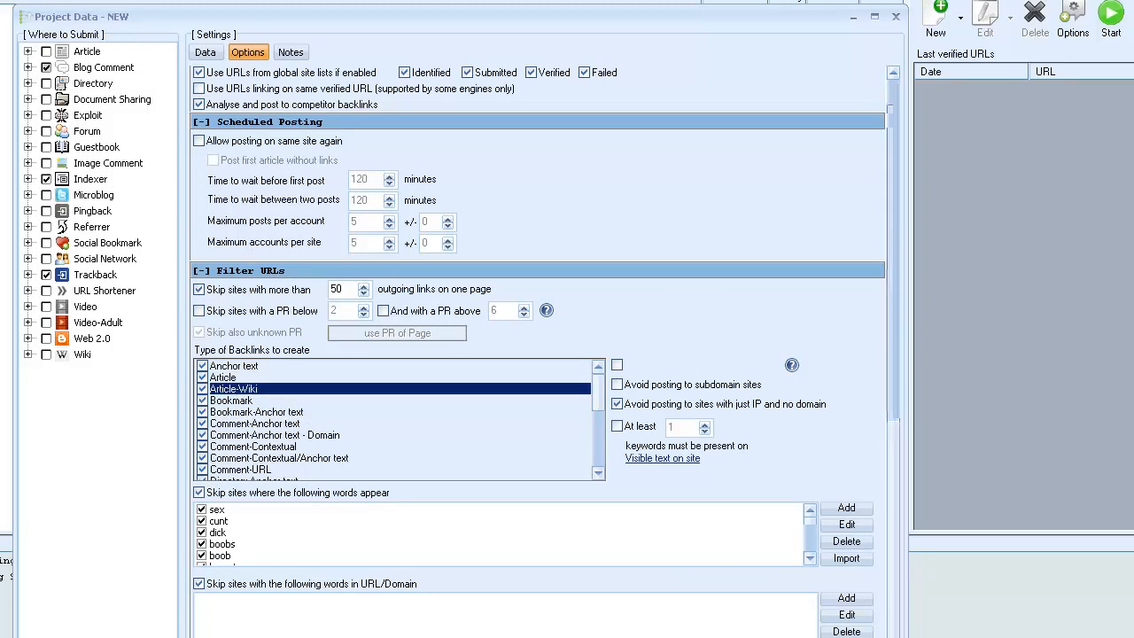
scroll(538, 351, "up", 10)
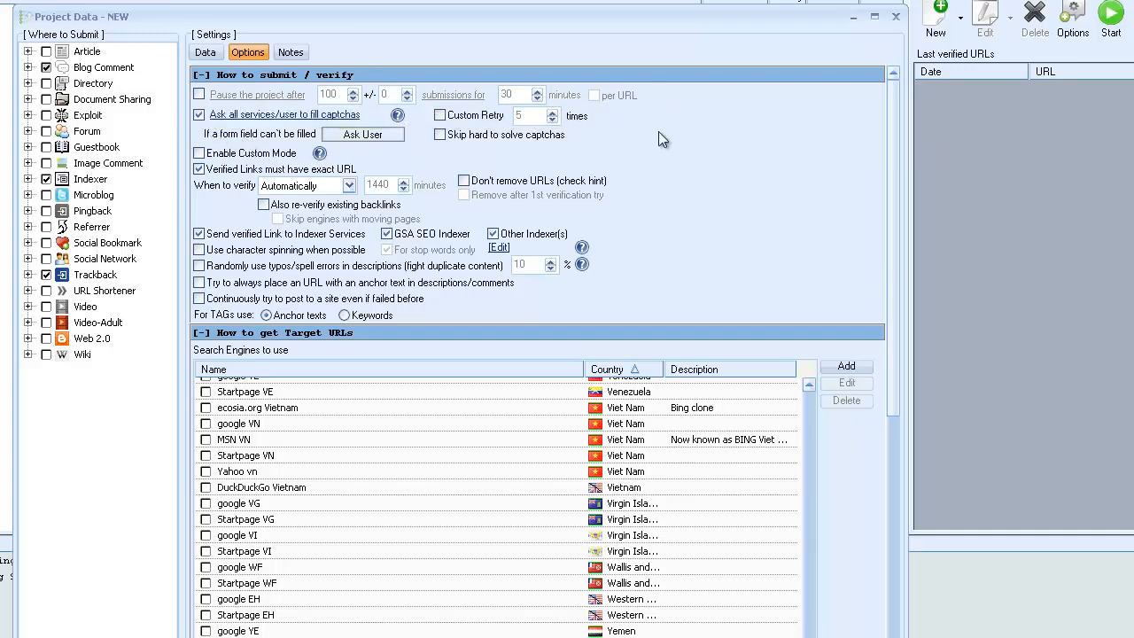
left_click(199, 95)
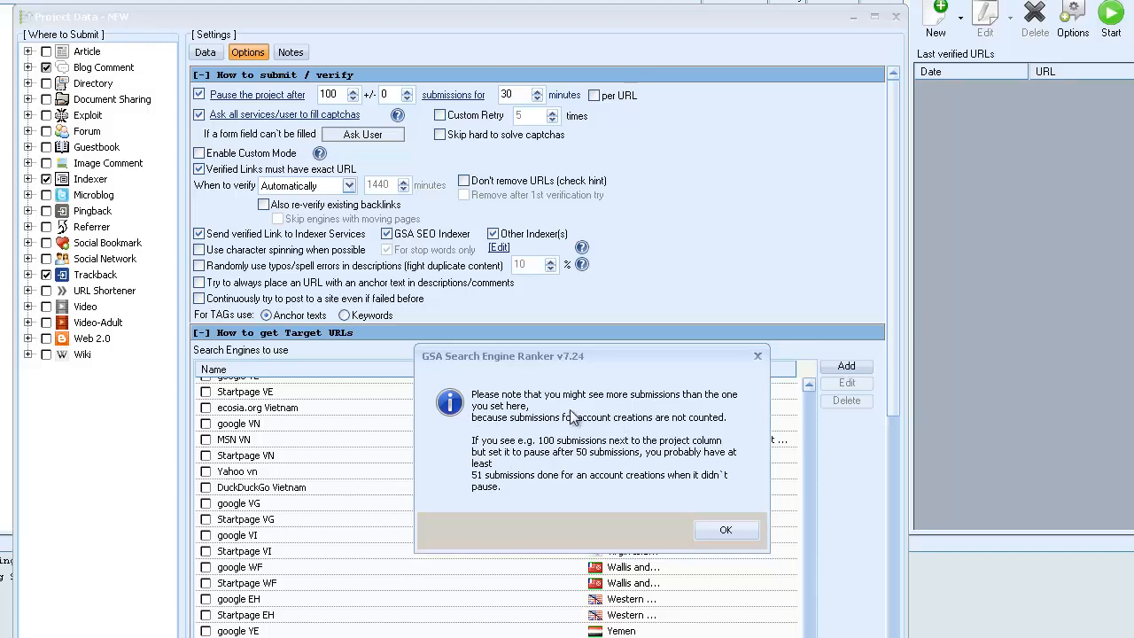
left_click(725, 531)
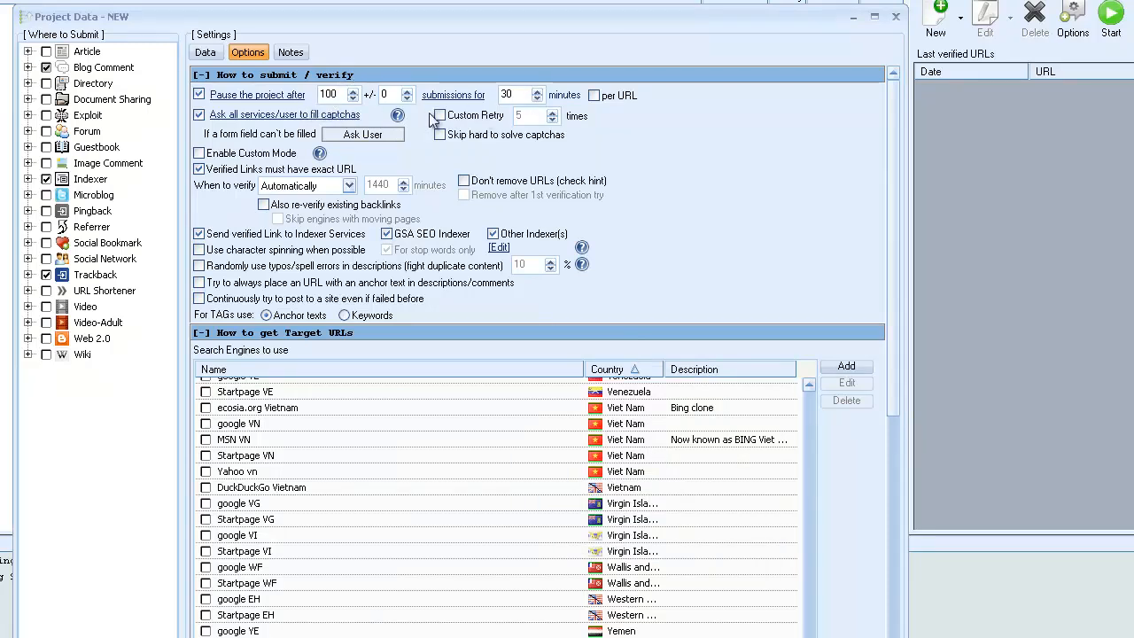
double_click(508, 95)
type("144")
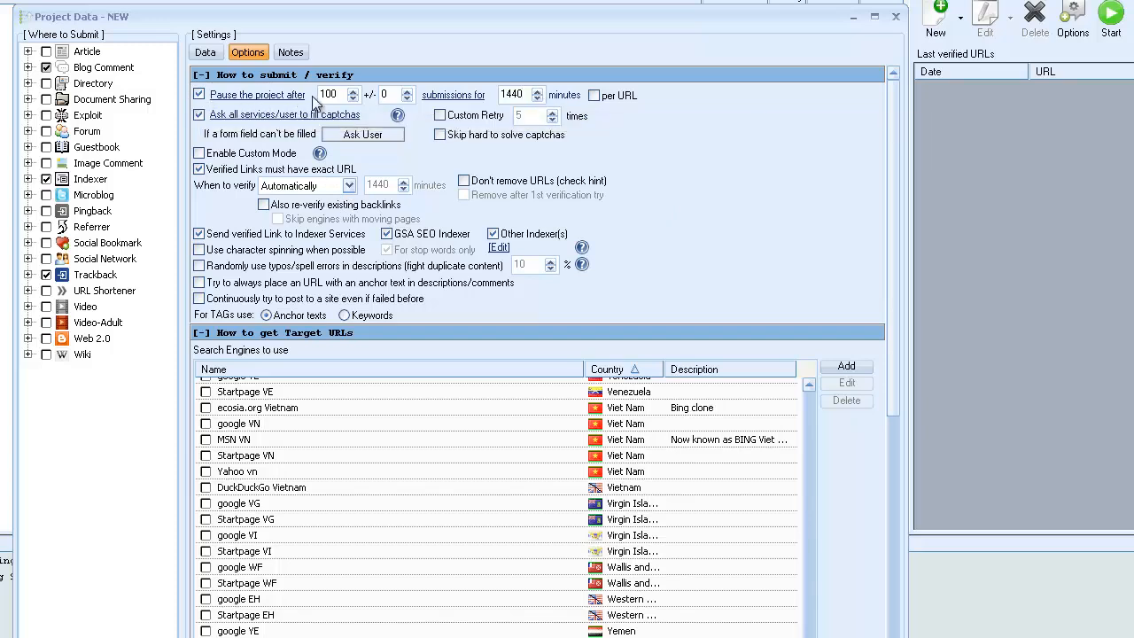
Set the random variation of the project's submission limit to plus or minus 17.
double_click(395, 95)
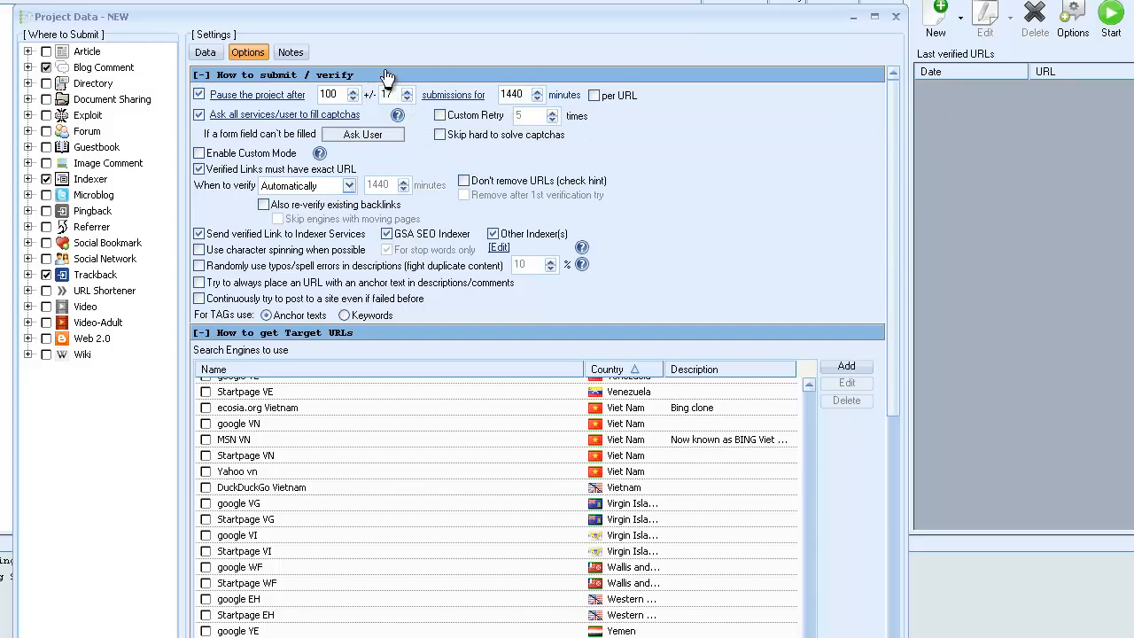
type("17")
mouse_move(539, 191)
Lower the submission limit to 5 with a random variation of plus or minus 1.
double_click(340, 94)
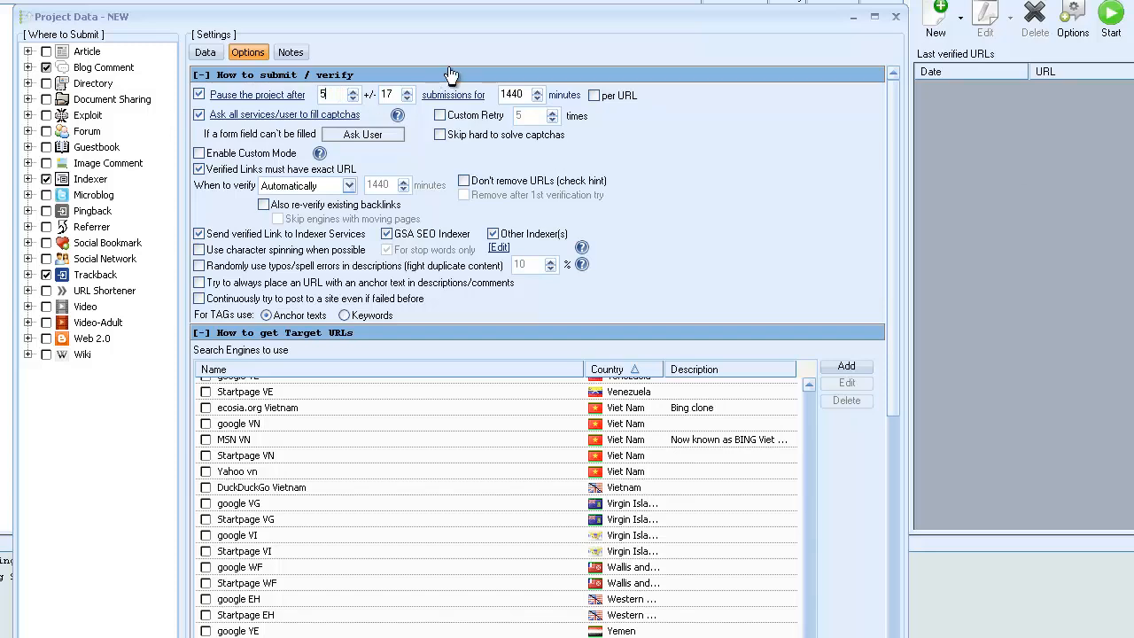
left_click_drag(397, 95, 341, 97)
Make Web 2.0 the only platform type to submit to, look through its sites and deselect them all.
left_click(46, 339)
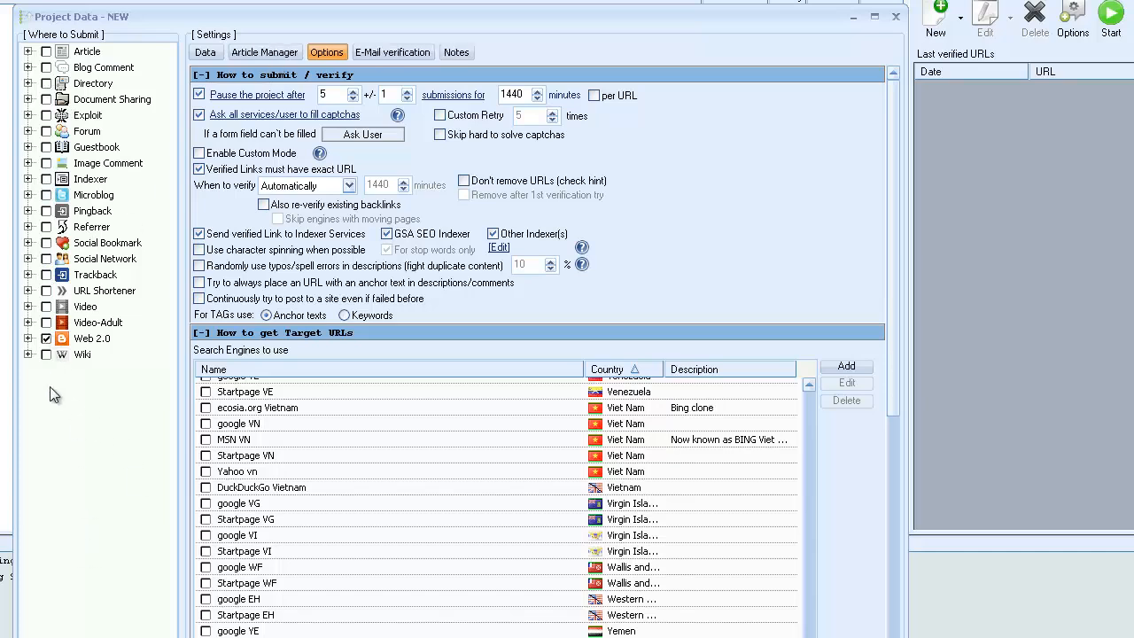
left_click(27, 338)
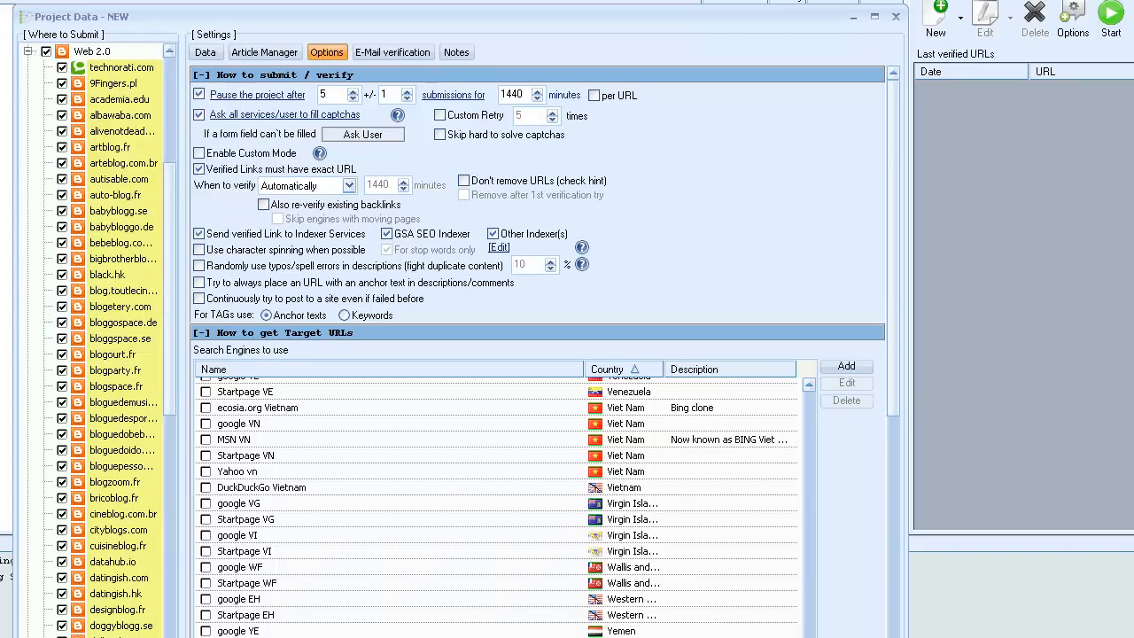
left_click_drag(173, 620, 173, 637)
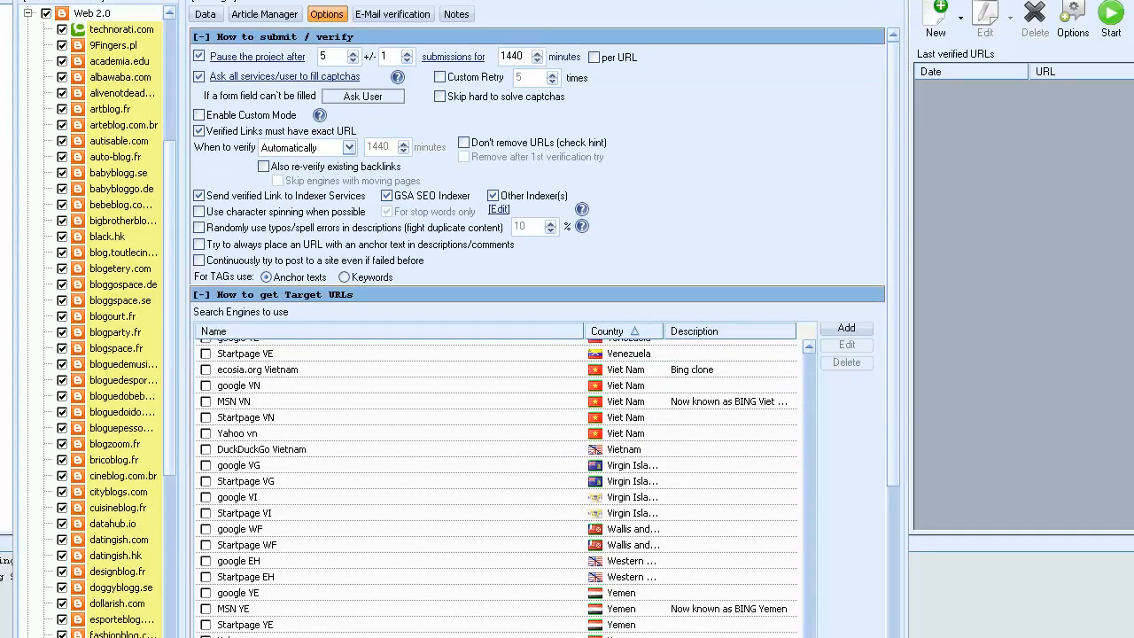
left_click_drag(172, 367, 164, 284)
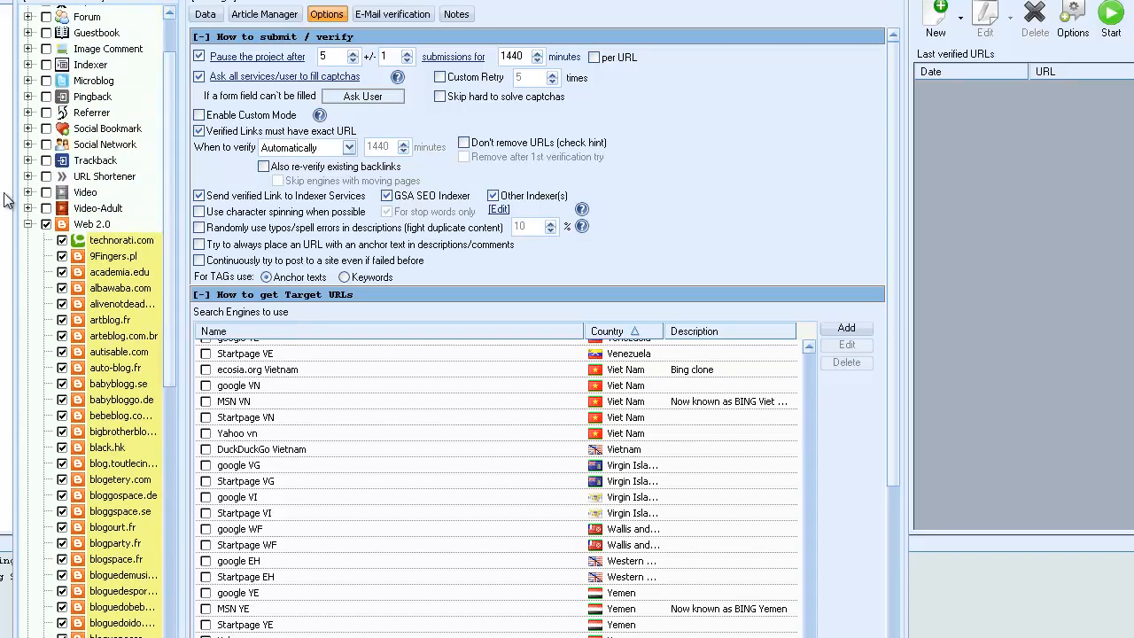
left_click(46, 225)
Select opera.com and the insanejournal site among the Web 2.0 sites.
left_click_drag(171, 328, 173, 637)
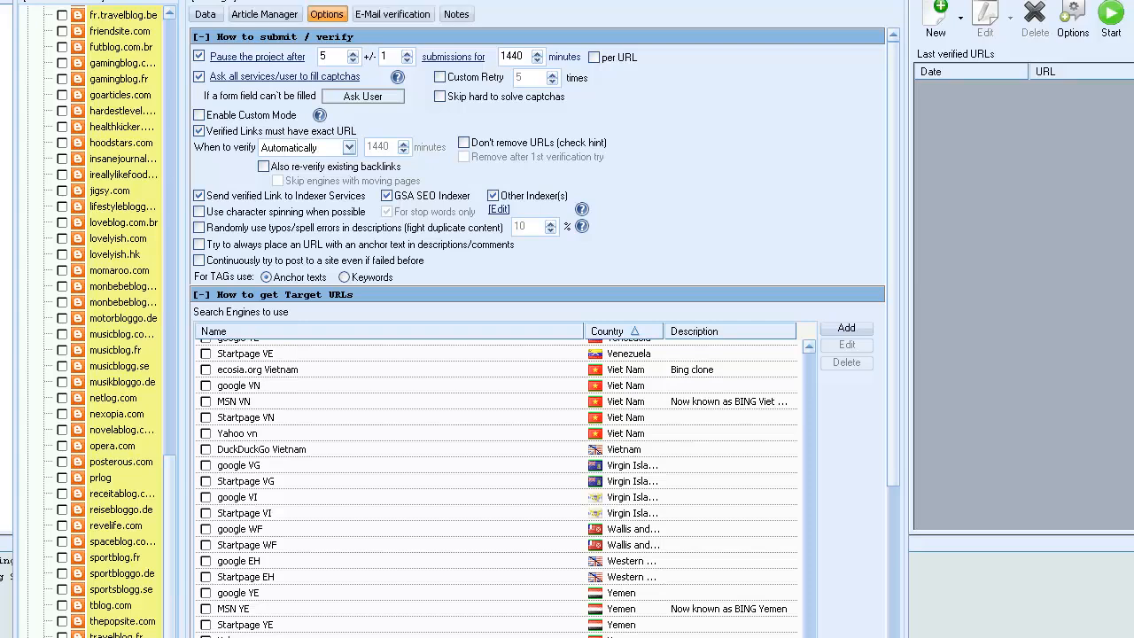
left_click(62, 446)
scroll(177, 567, "up", 5)
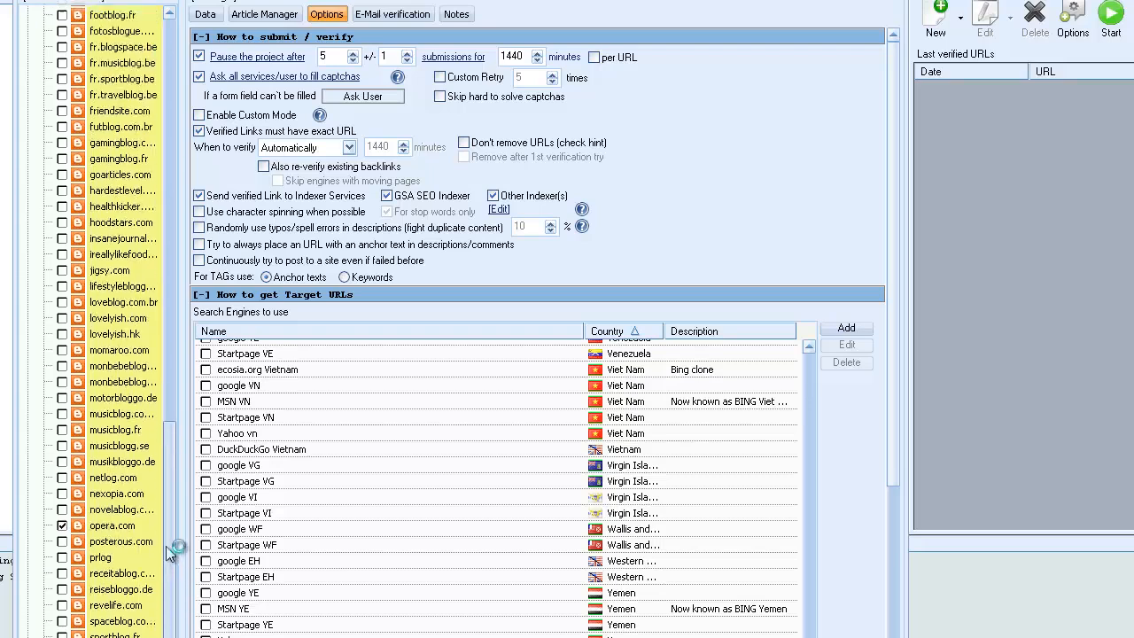
left_click(62, 378)
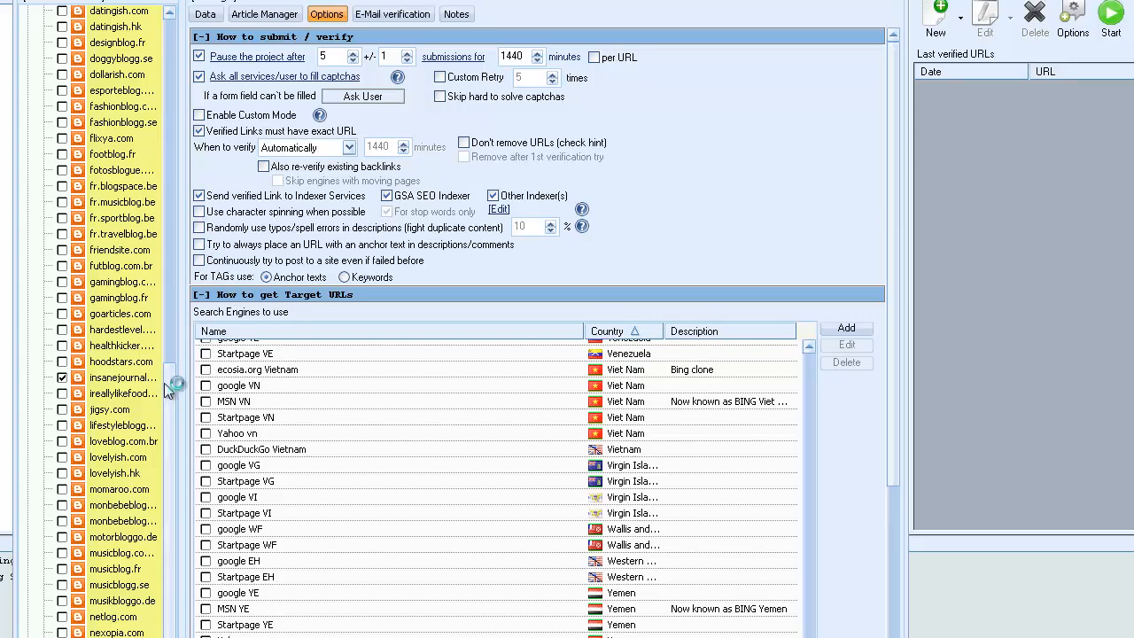
Add black.hk, albawaba.com, artblog.fr and technorati.com to the selected Web 2.0 sites and collapse the list.
scroll(181, 376, "up", 1)
scroll(181, 376, "up", 5)
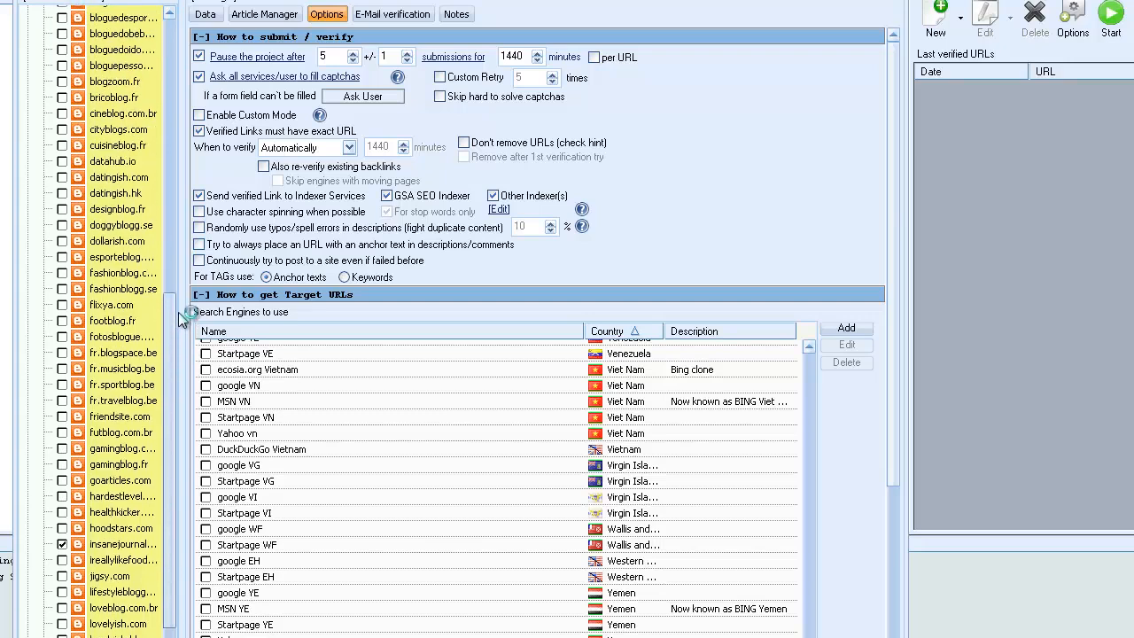
left_click_drag(179, 270, 178, 177)
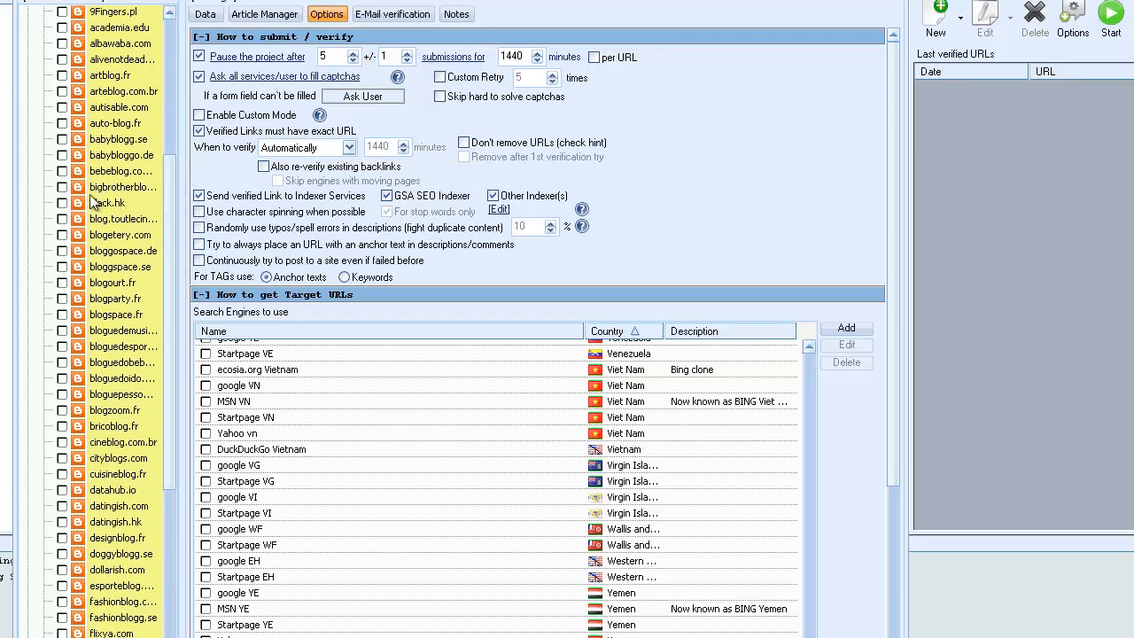
left_click(62, 202)
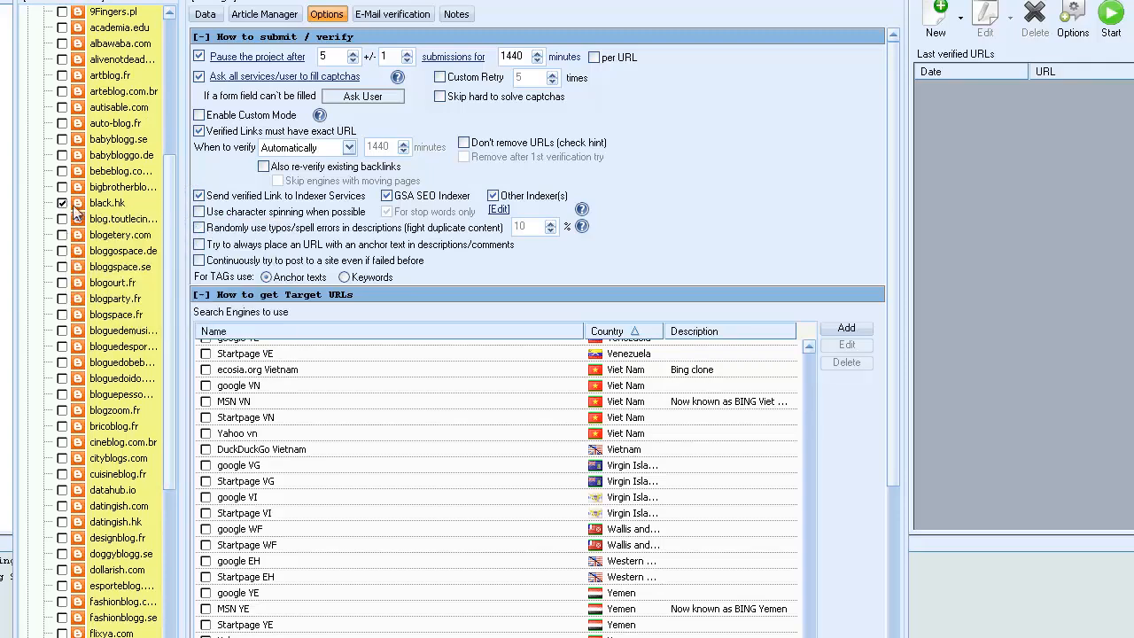
left_click(62, 43)
left_click(62, 75)
scroll(150, 131, "up", 7)
scroll(150, 131, "down", 1)
left_click(62, 268)
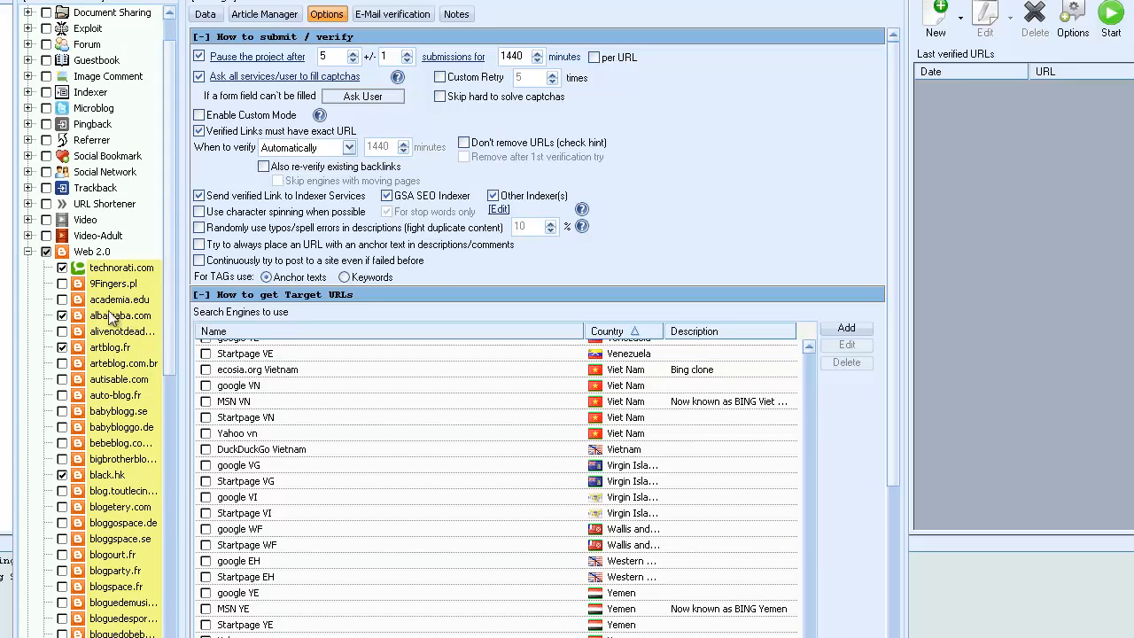
left_click(27, 251)
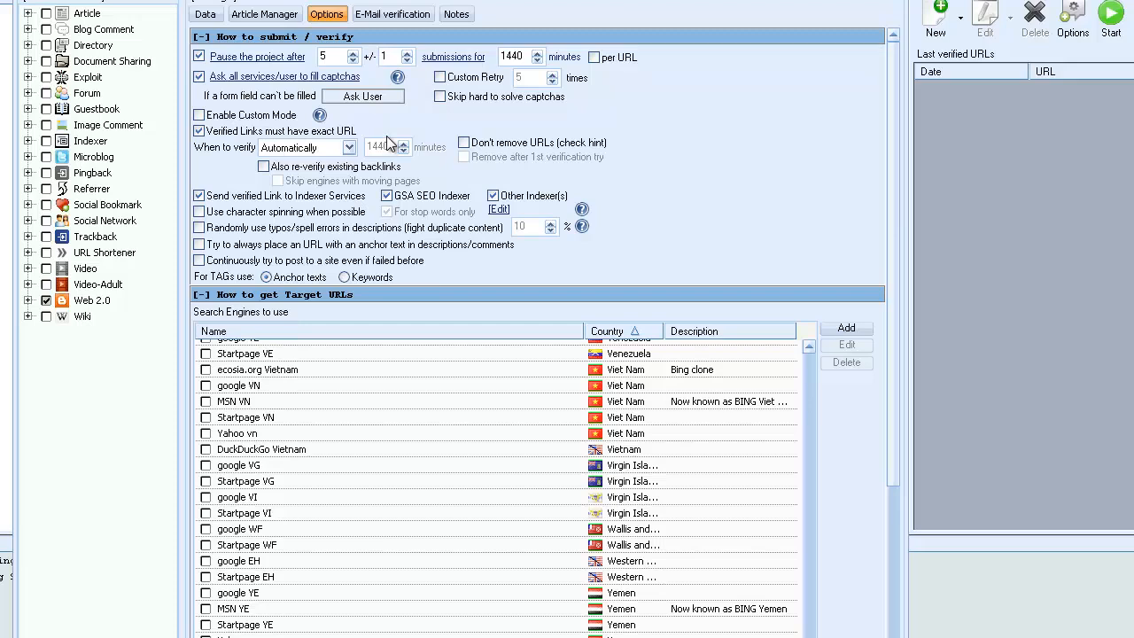
Select only stumbleupon.com among the Social Bookmark sites.
left_click(27, 205)
left_click(62, 428)
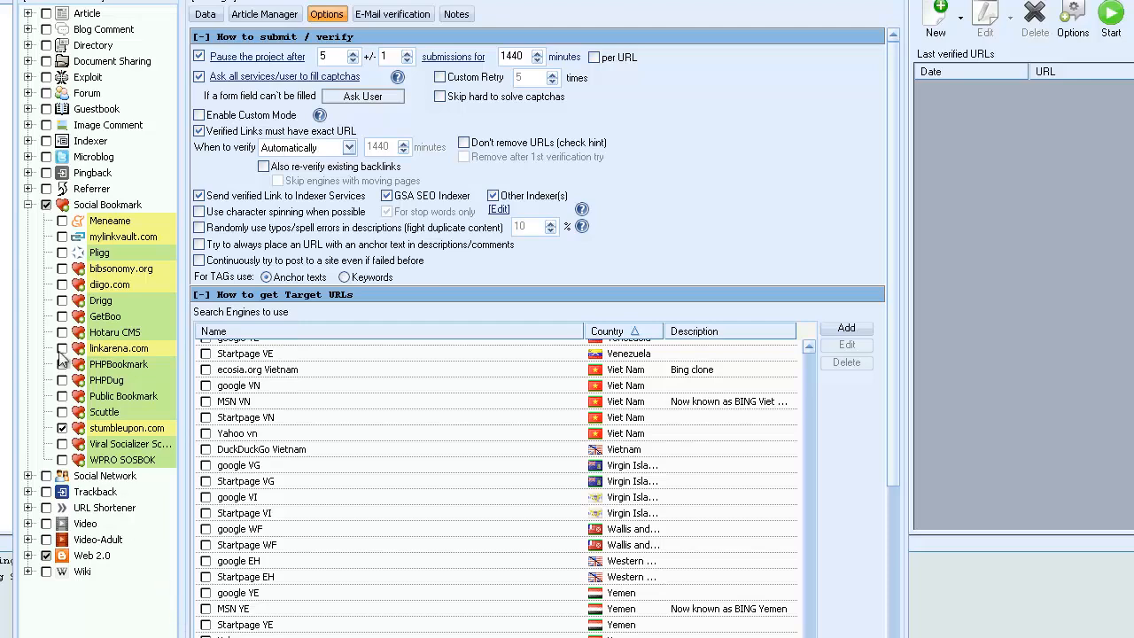
left_click(27, 205)
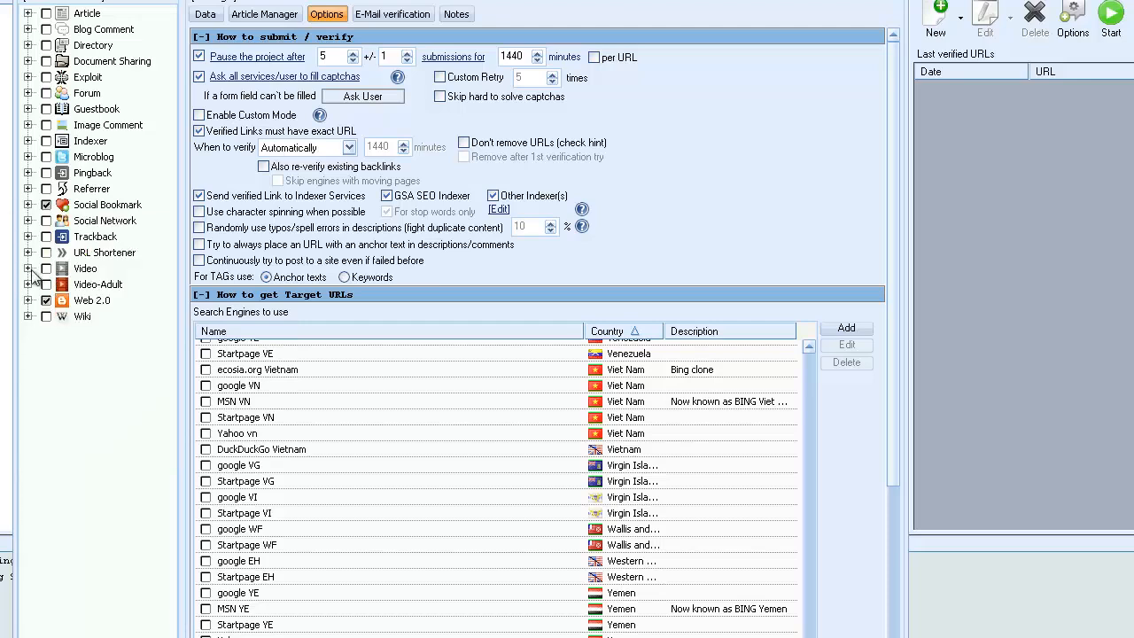
Look over the Social Network platforms and select all the Document Sharing sites.
left_click(28, 221)
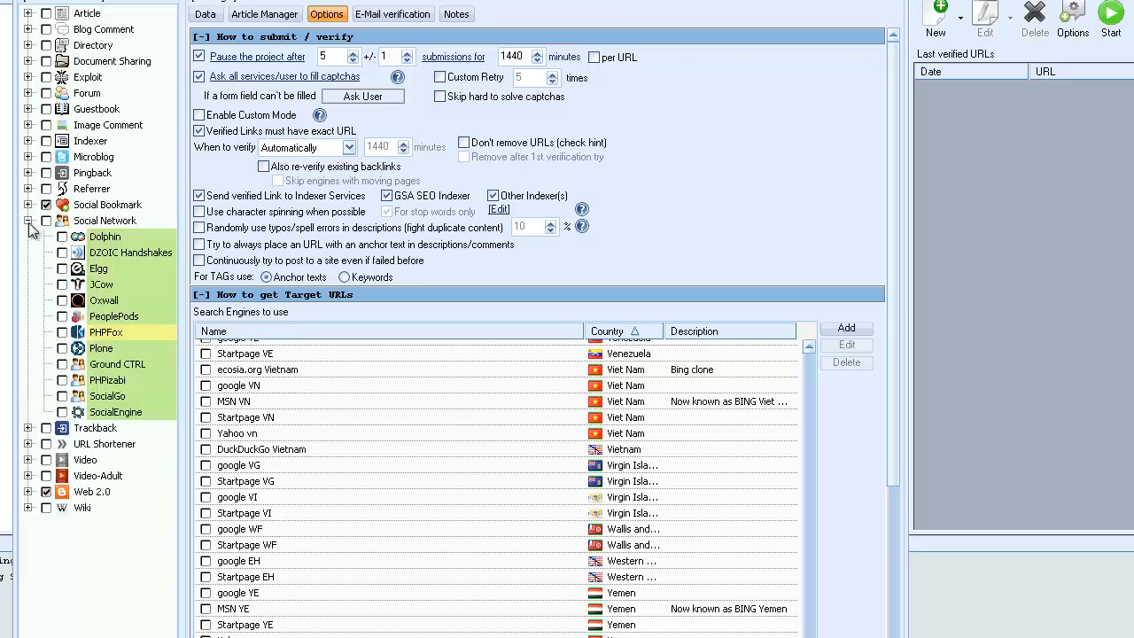
left_click(29, 220)
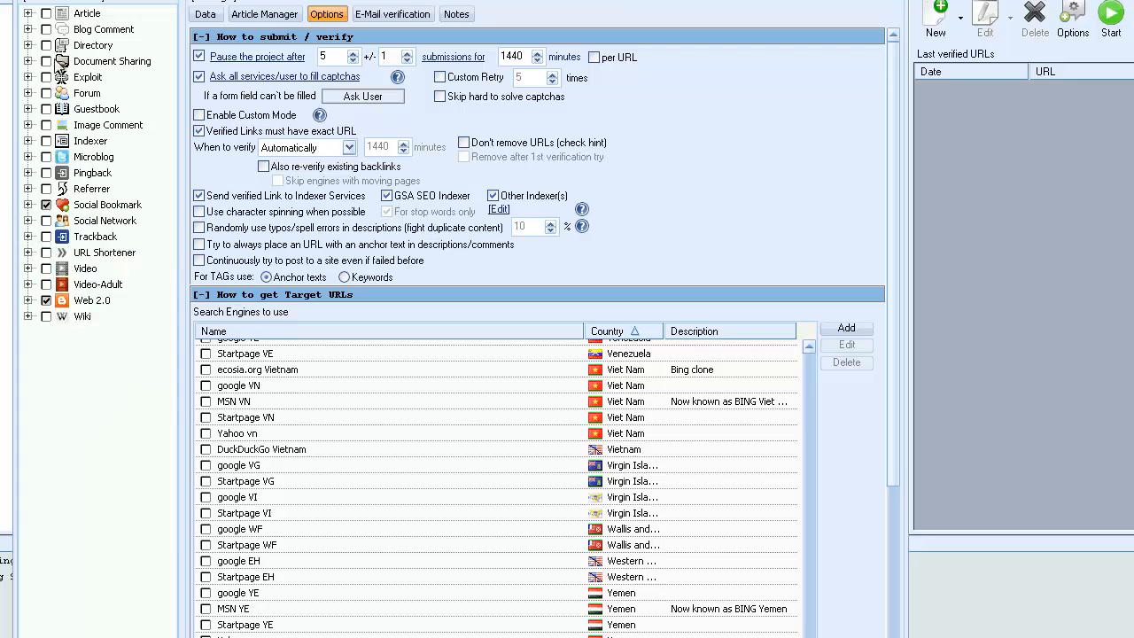
left_click(27, 61)
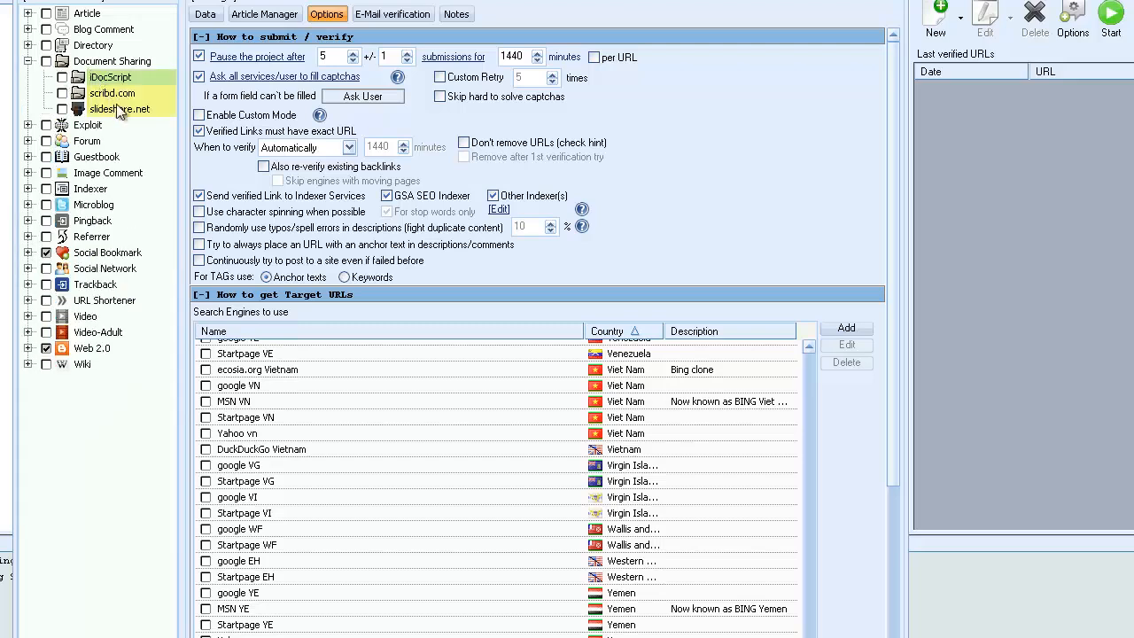
left_click(46, 61)
left_click(28, 61)
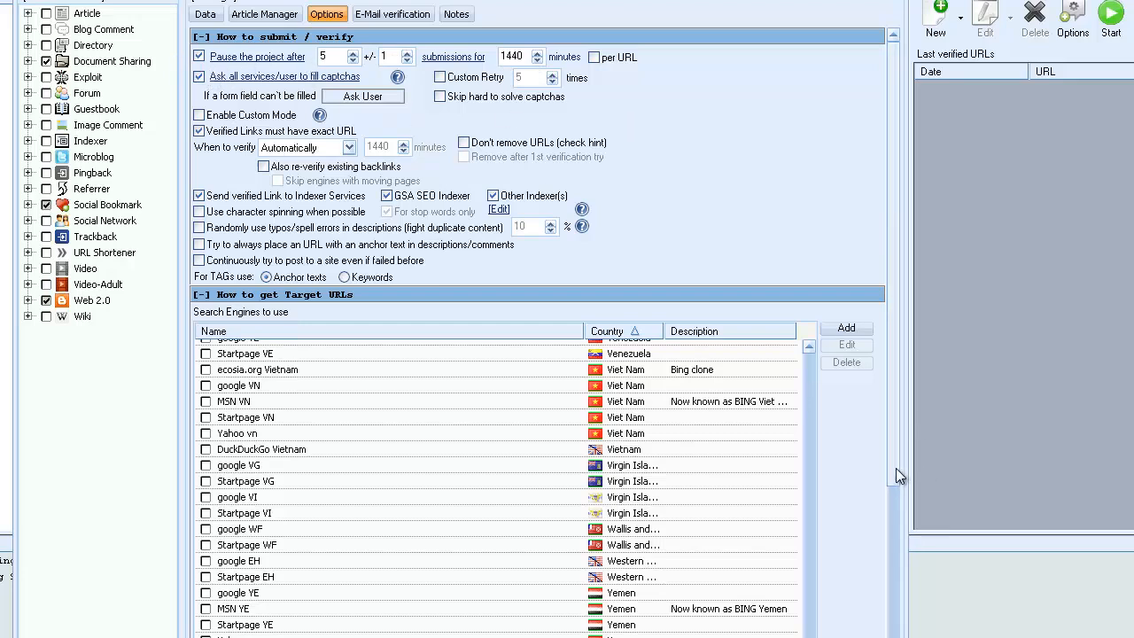
Try out allowing posting on the same site again under scheduled posting, and turn the option back off.
left_click_drag(896, 467, 899, 623)
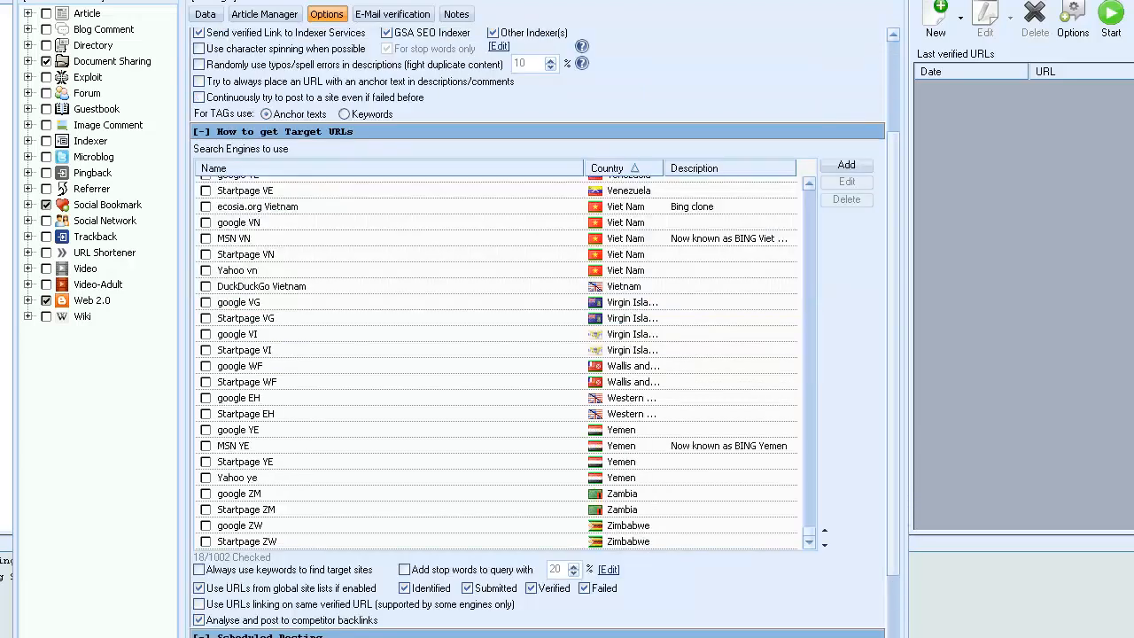
scroll(538, 333, "down", 10)
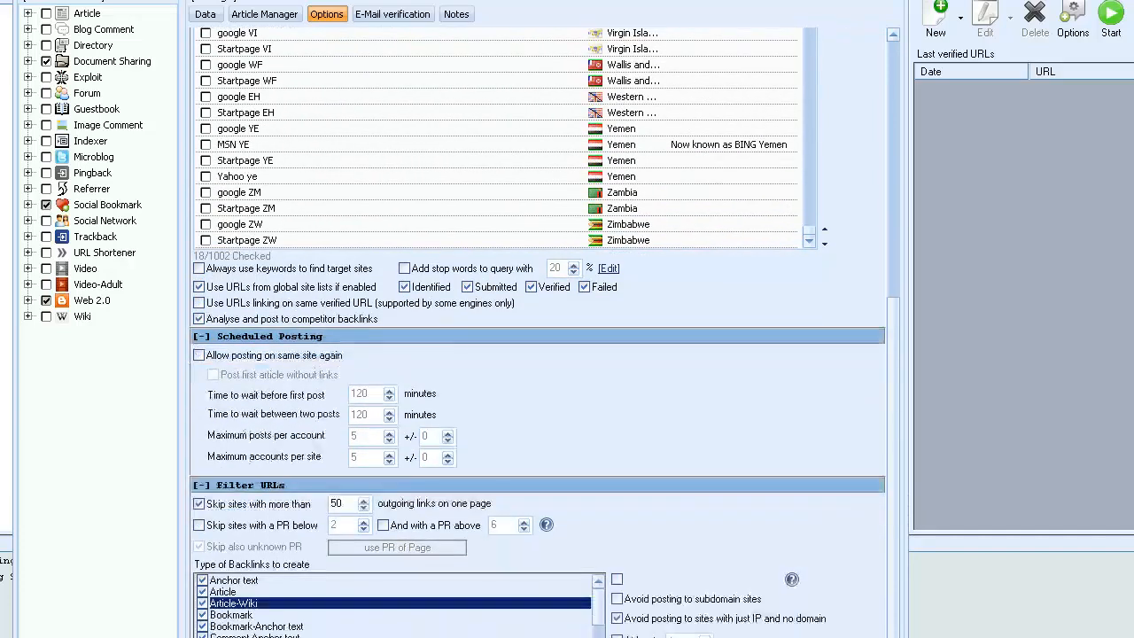
scroll(537, 333, "down", 1)
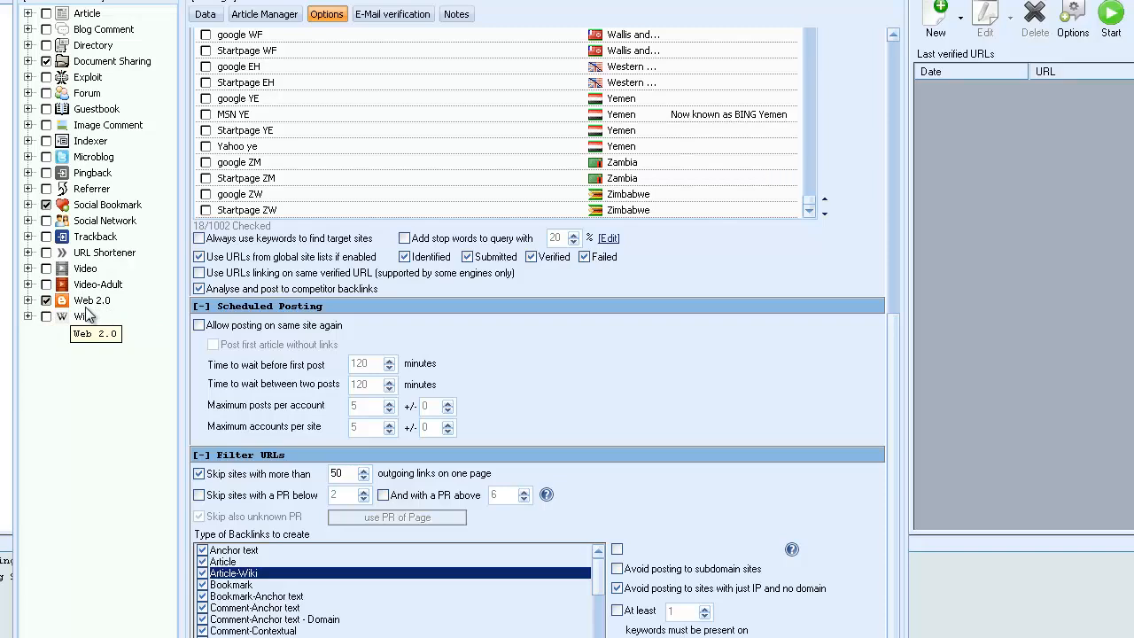
left_click(200, 325)
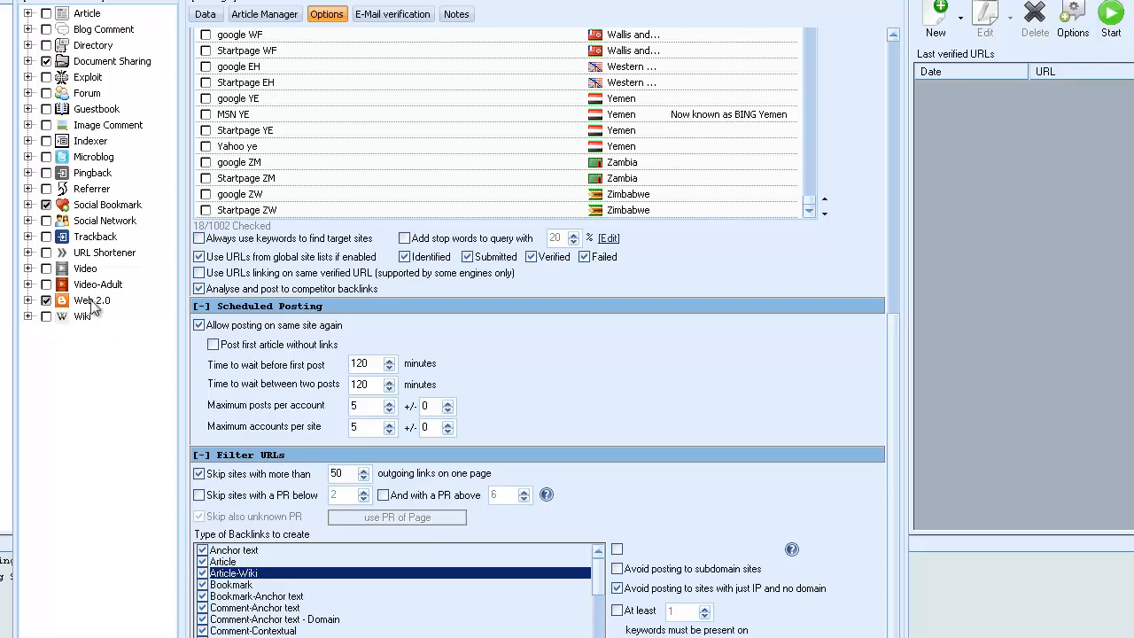
left_click(199, 325)
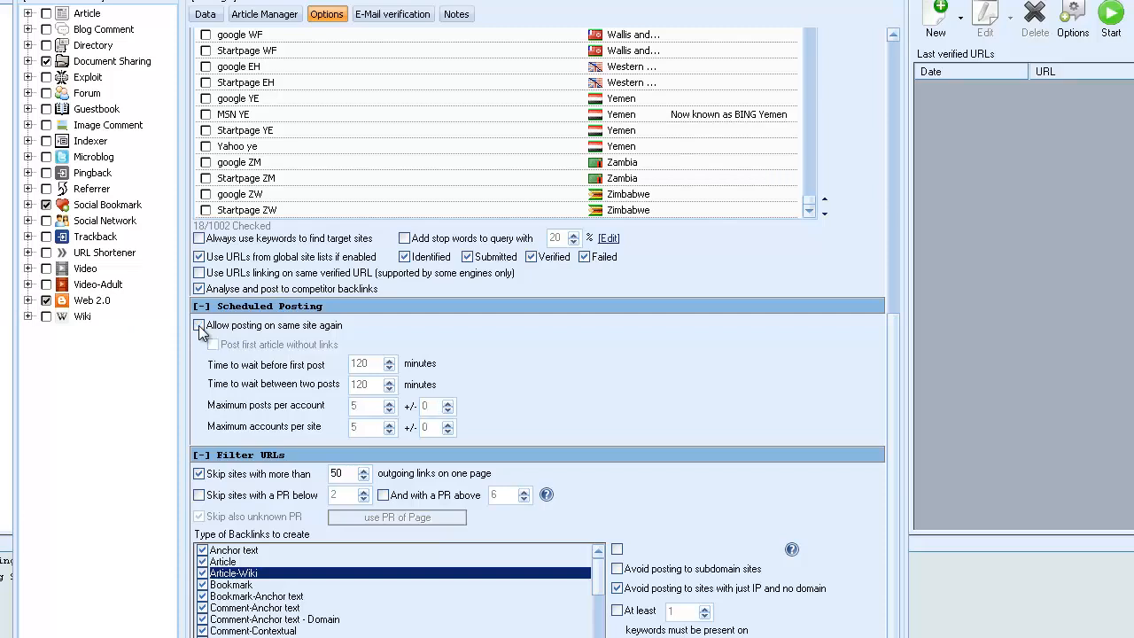
Check the per-URL option of the submission limit and disable pausing the project after a number of submissions.
left_click_drag(891, 385, 887, 168)
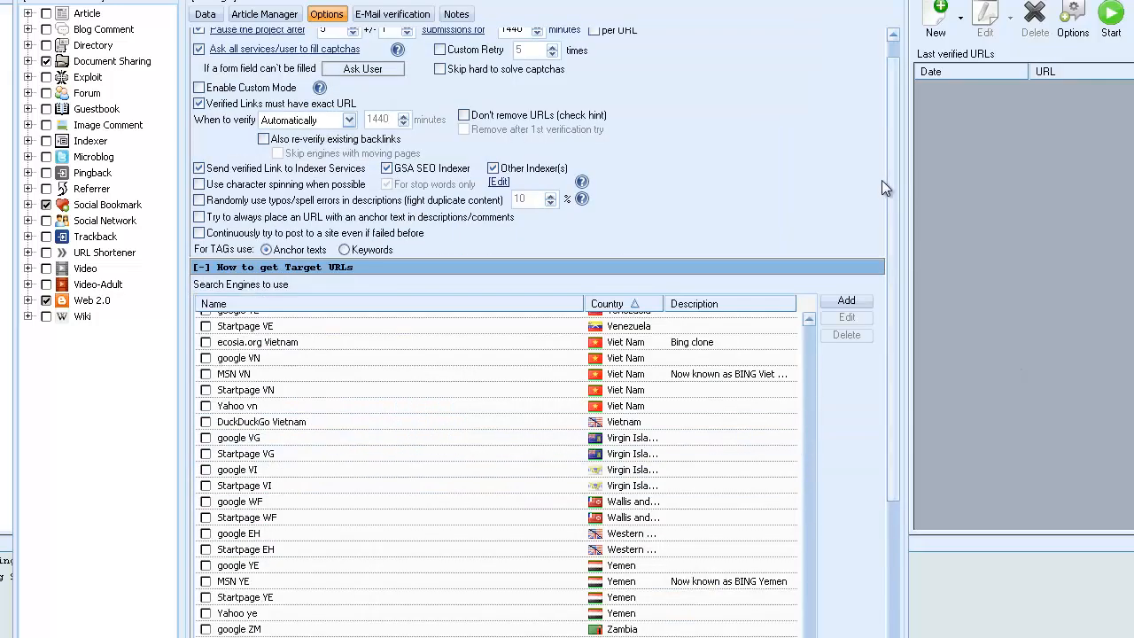
scroll(608, 376, "up", 1)
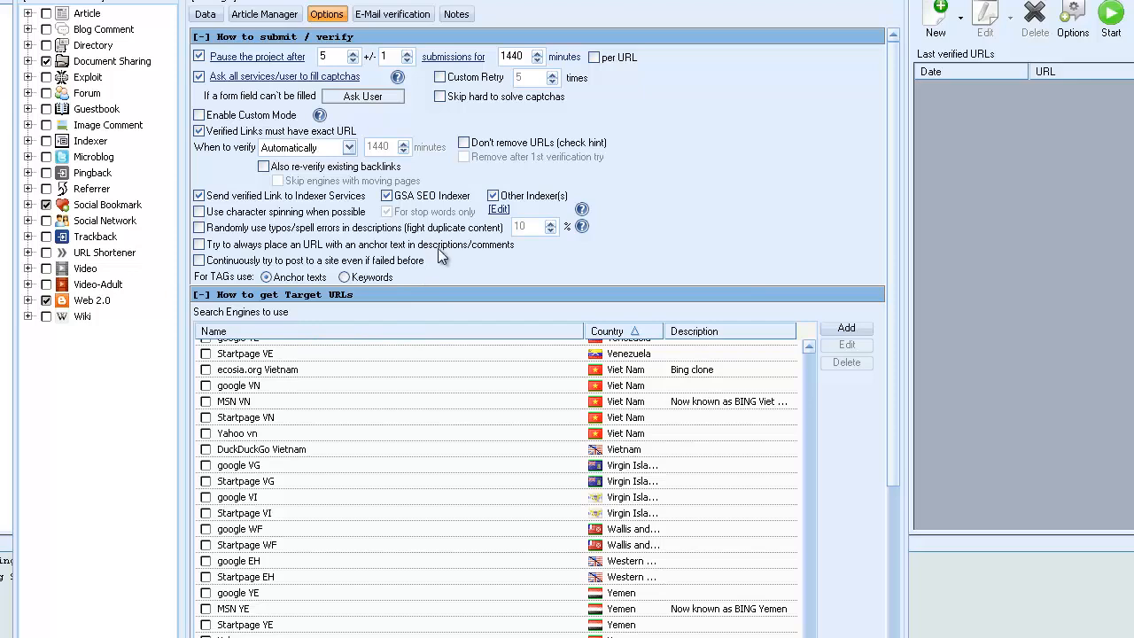
left_click(594, 58)
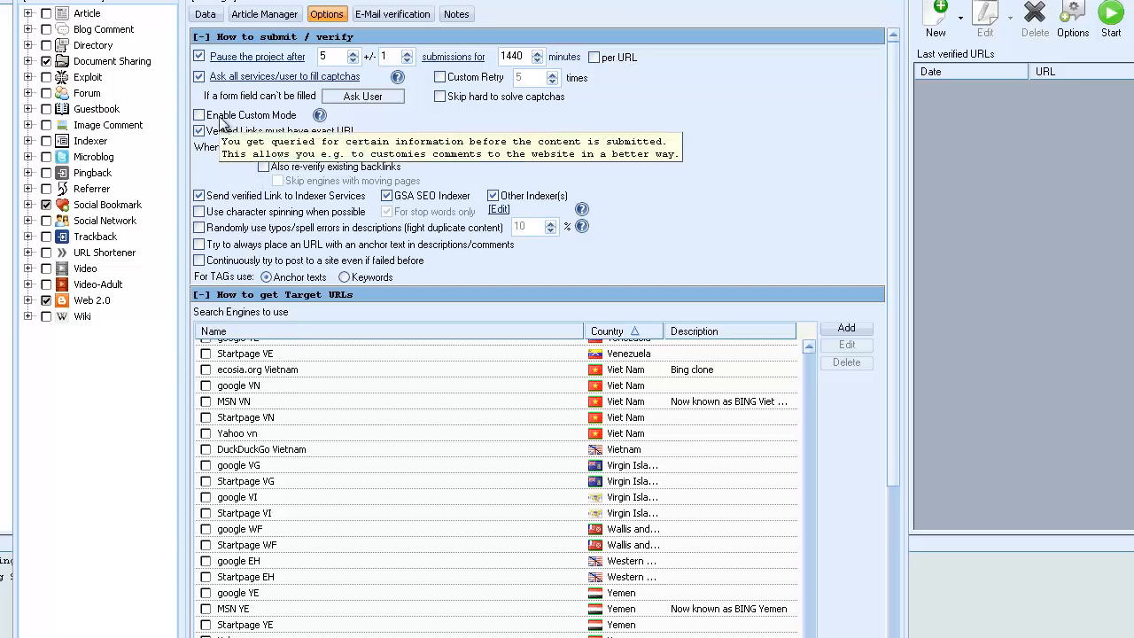
mouse_move(198, 66)
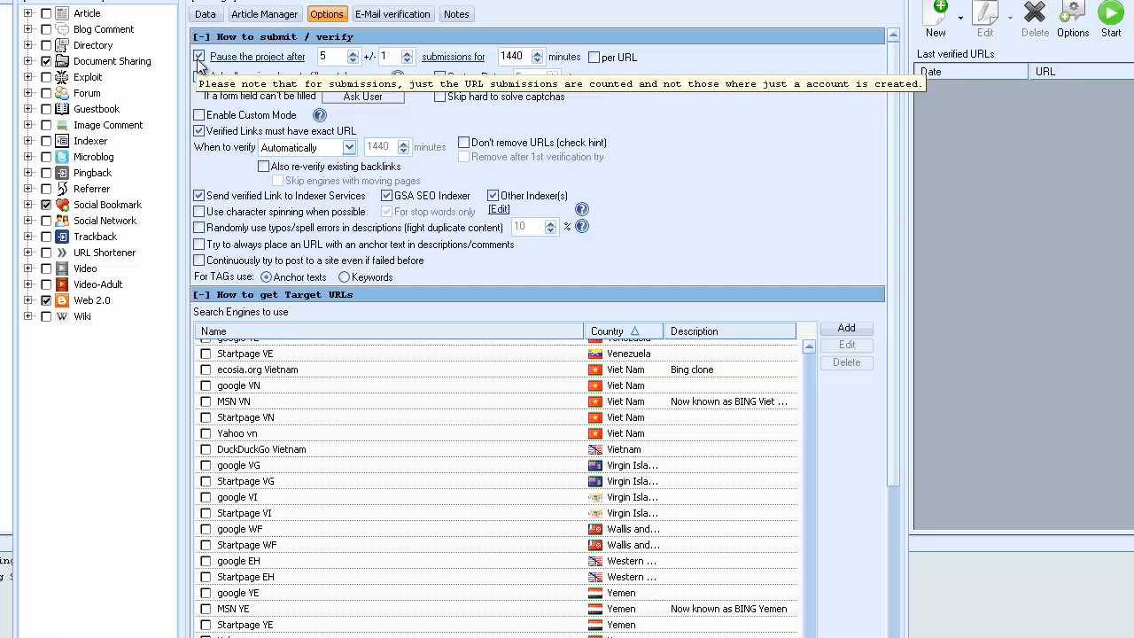
left_click(199, 58)
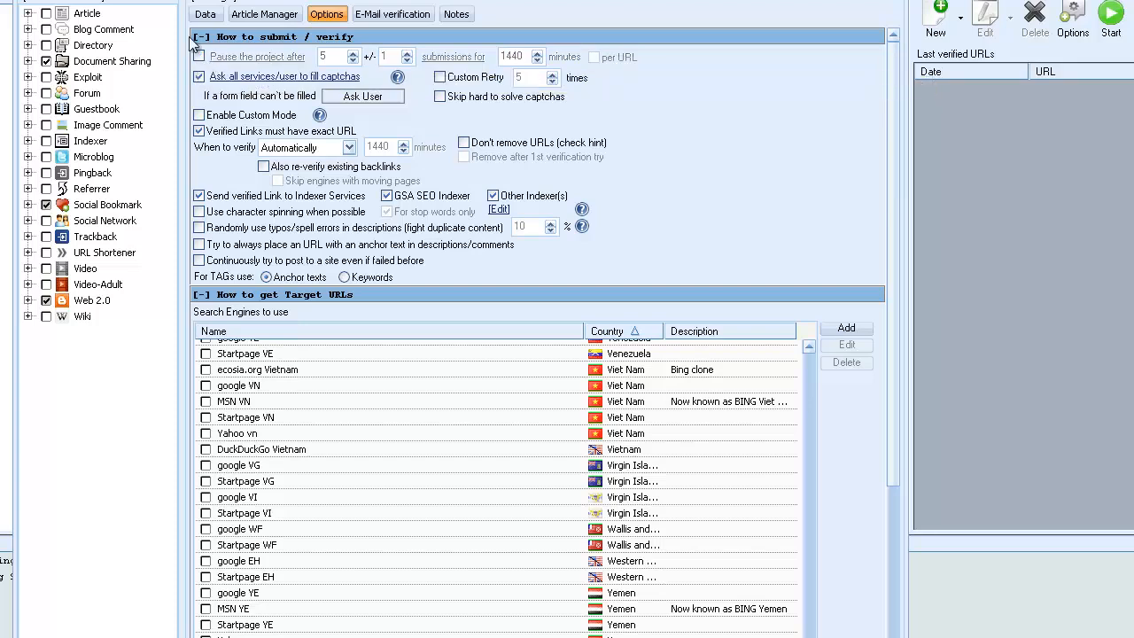
Choose Random as the handling for form fields that can't be filled.
mouse_move(578, 107)
left_click(361, 97)
mouse_move(218, 130)
Send verified links to Other Indexer(s) only, excluding GSA SEO Indexer.
left_click(199, 197)
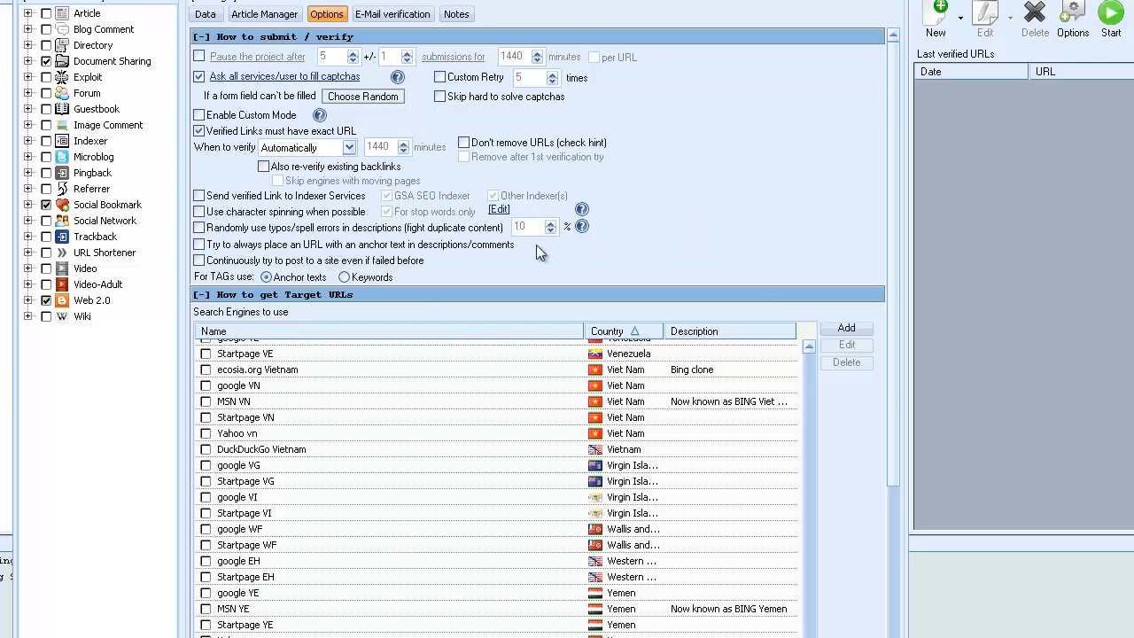
left_click(199, 196)
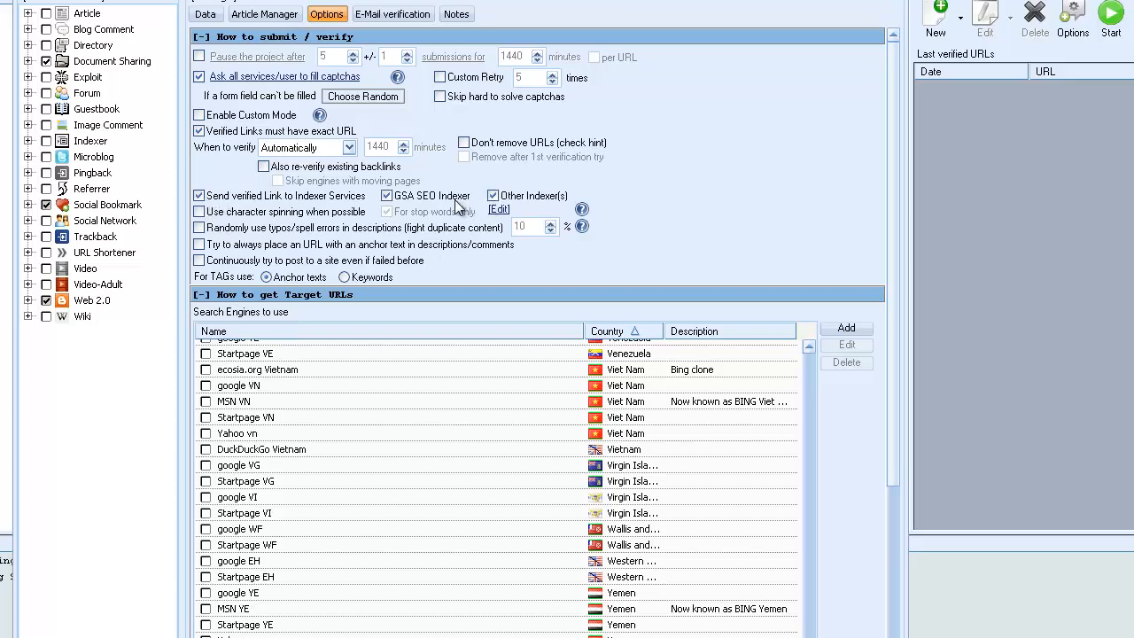
left_click(386, 197)
left_click(390, 196)
left_click(493, 197)
left_click(493, 196)
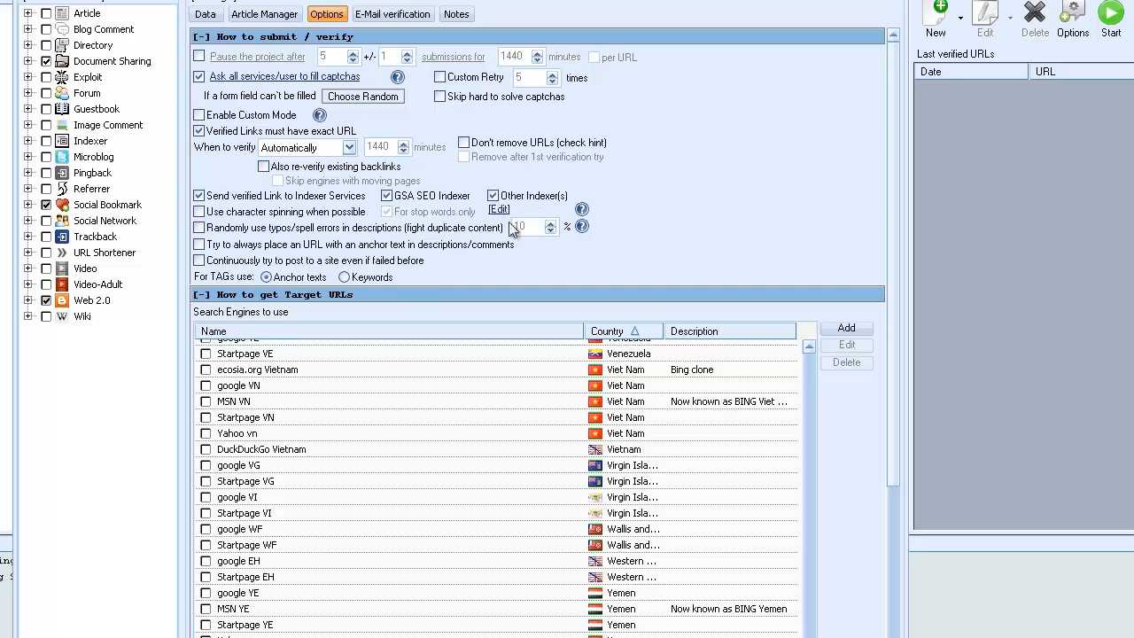
left_click(388, 197)
Enable continuously trying to post to a site even if failed before, and use Keywords for TAGs.
left_click(200, 262)
mouse_move(226, 281)
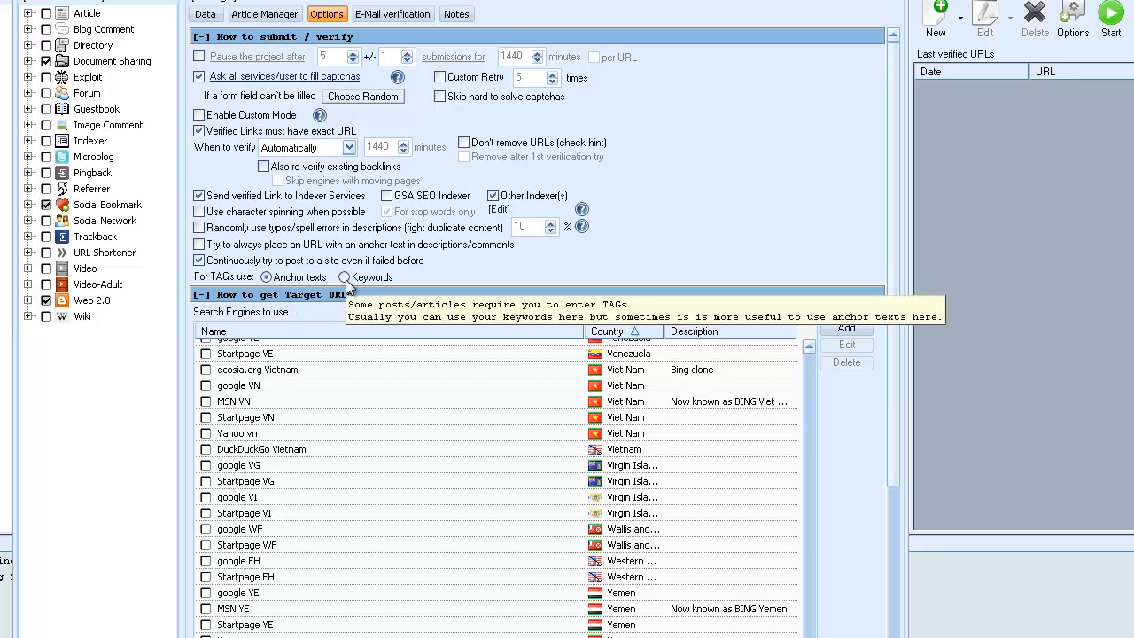
left_click(344, 277)
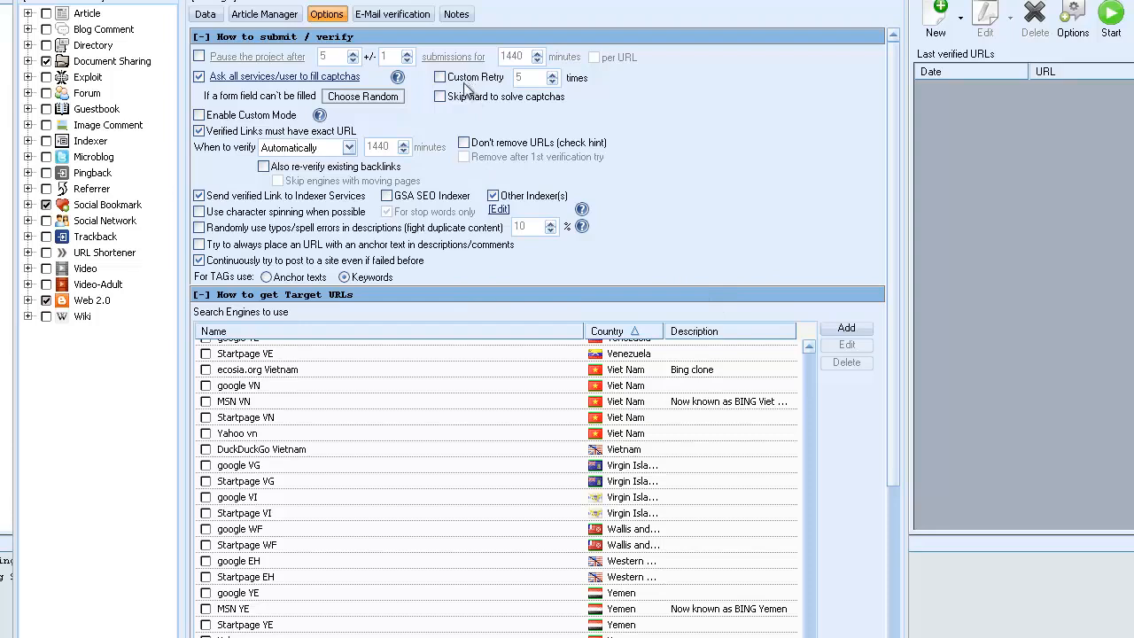
Review the project's URL, keyword and anchor text data, and open its article list.
left_click(205, 14)
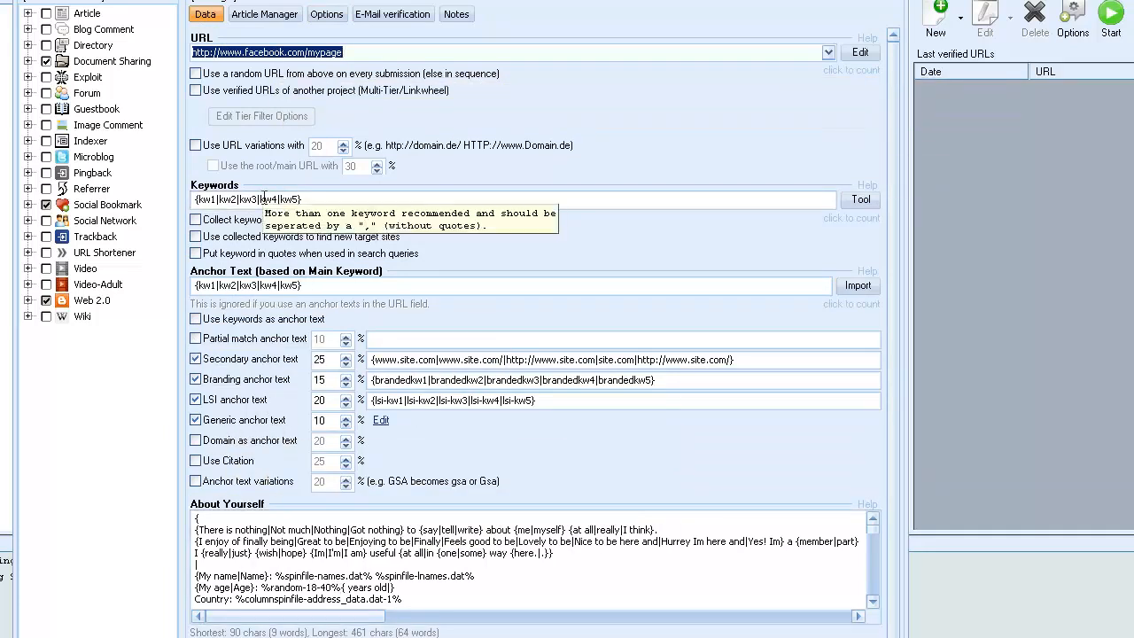
left_click(261, 15)
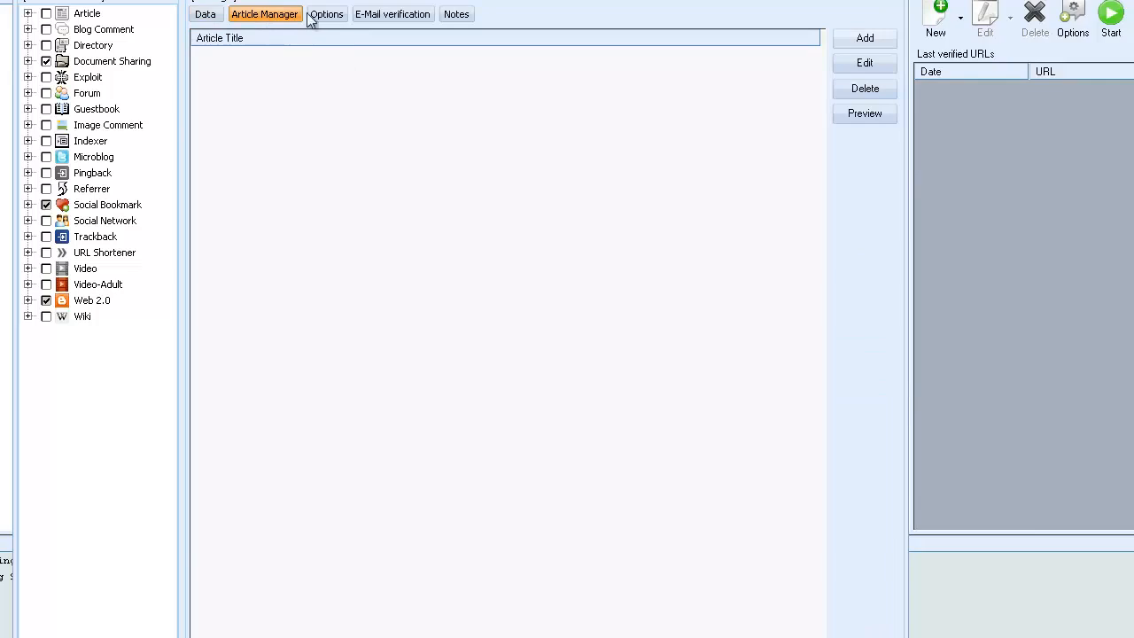
Review the project's submission options and the list of search engines available for finding targets.
left_click(328, 15)
left_click_drag(895, 343, 895, 310)
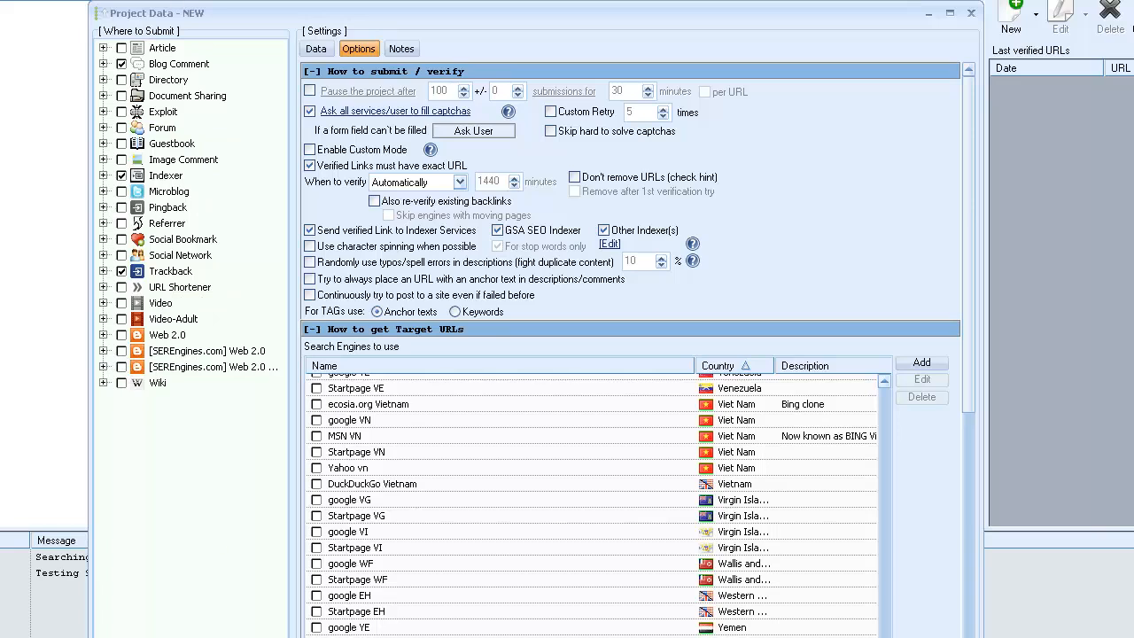
Widen the new project's window, deselect Blog Comment, Indexer and Trackback, and select Article and Directory as submission platforms.
left_click_drag(982, 1, 1132, 0)
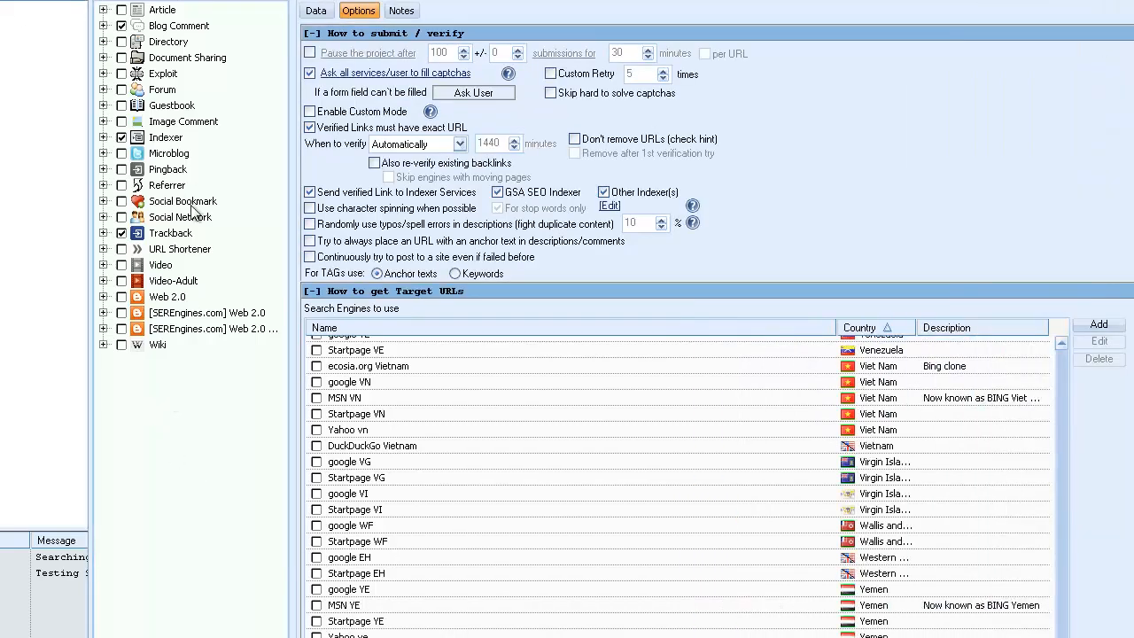
left_click(122, 27)
left_click(122, 137)
left_click(121, 233)
left_click(121, 9)
left_click(122, 42)
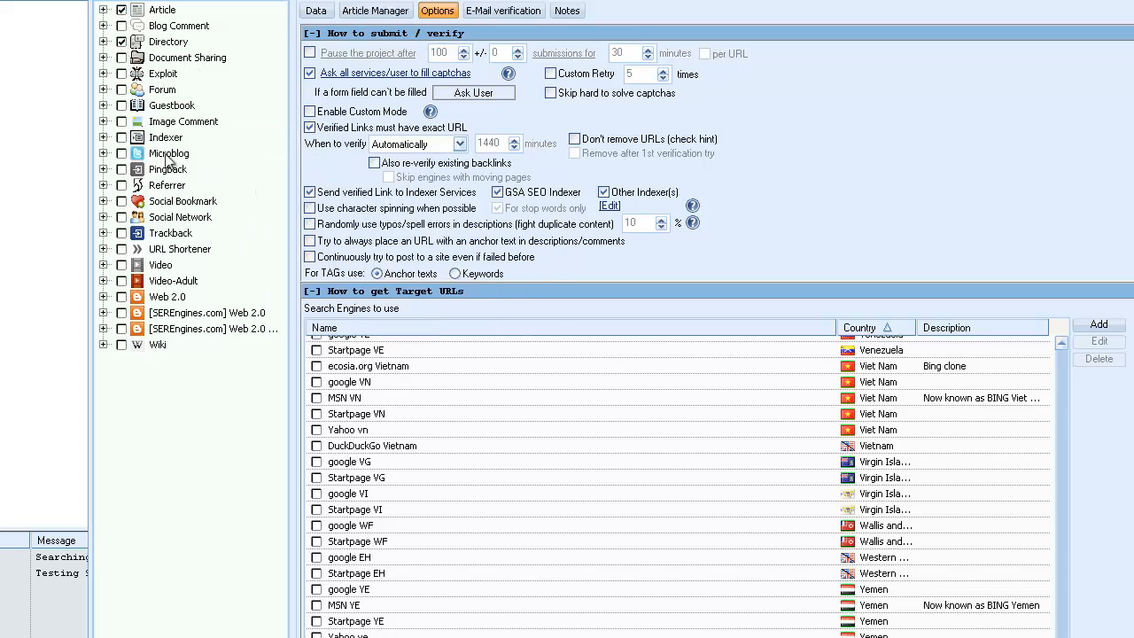
Add Microblog, Social Bookmark, Social Network, Video, Web 2.0, both SEREngines.com Web 2.0 groups and Wiki to the submission platforms, leaving Forum deselected.
left_click(122, 154)
left_click(121, 201)
left_click(121, 217)
left_click(121, 265)
left_click(122, 296)
left_click(121, 313)
left_click(122, 328)
left_click(121, 344)
left_click(121, 154)
mouse_move(485, 235)
mouse_move(370, 215)
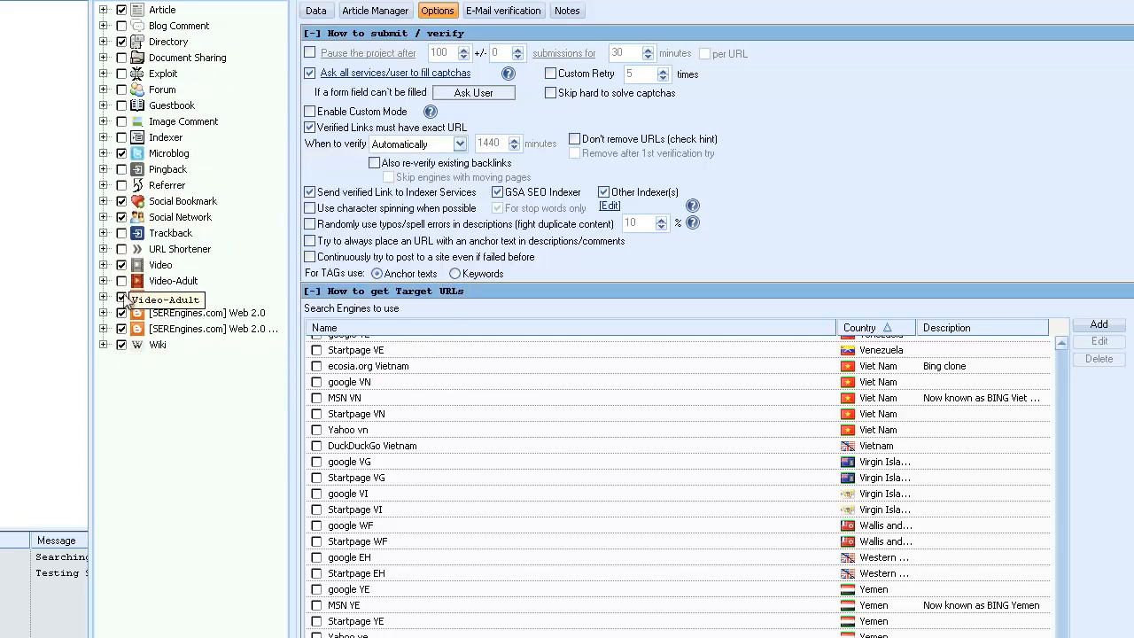
left_click(121, 90)
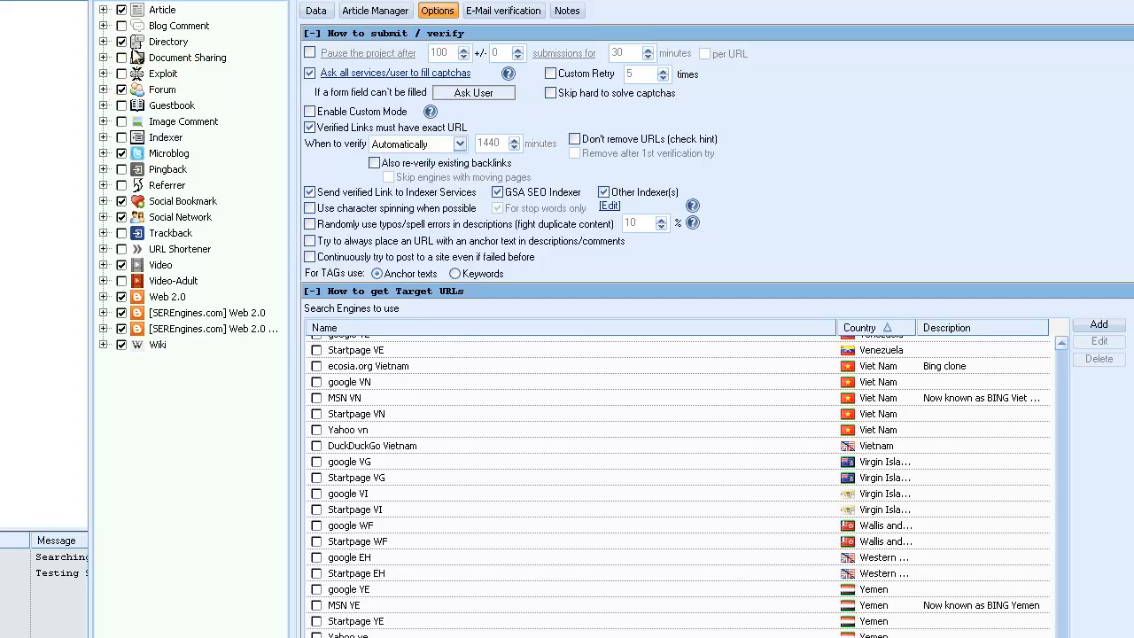
left_click(121, 89)
Examine the sites in the Web 2.0 group and try keeping just one of them selected.
left_click(104, 297)
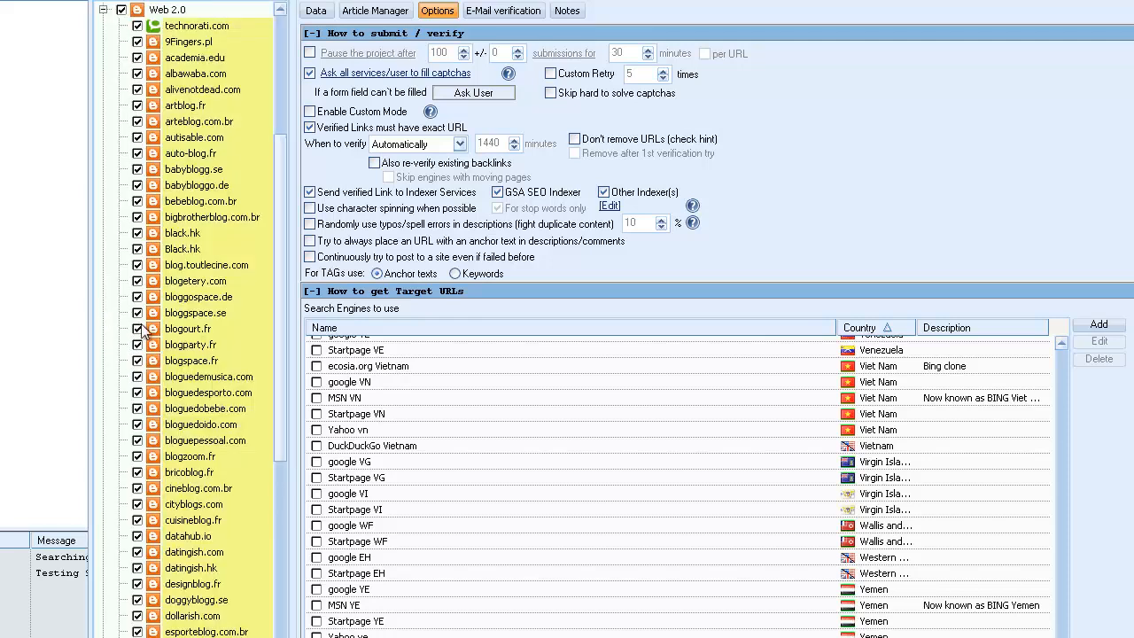
left_click_drag(279, 372, 230, 236)
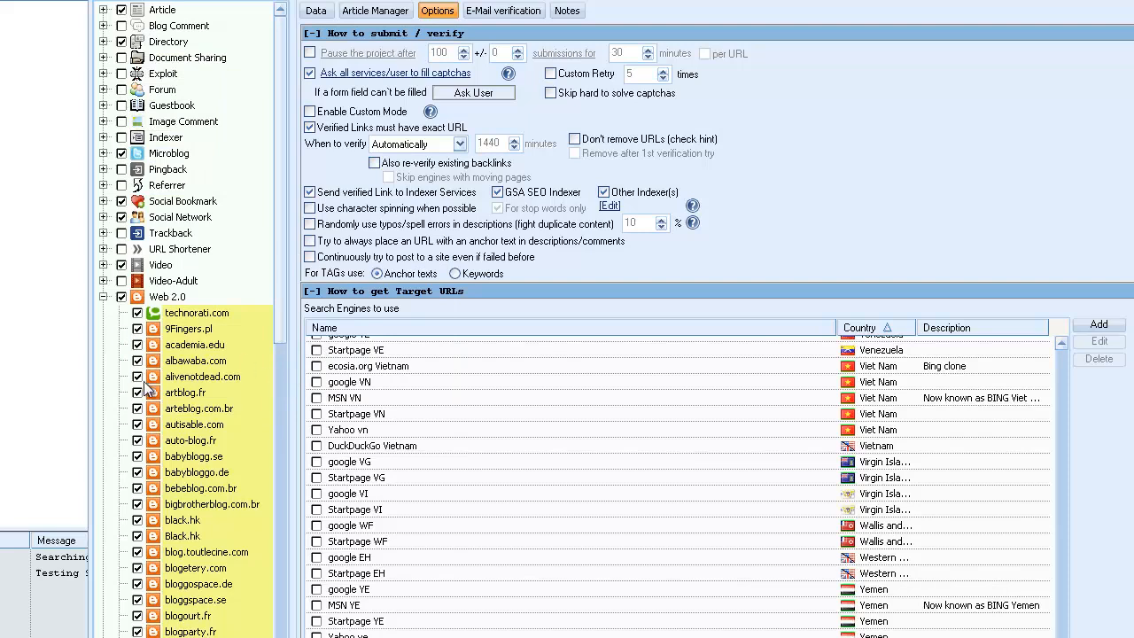
left_click(121, 297)
left_click(138, 552)
left_click(121, 297)
left_click(103, 297)
Examine the sites offered in the SEREngines.com Web 2.0 and Web 2.0 Profile groups.
left_click(102, 312)
scroll(286, 470, "down", 1)
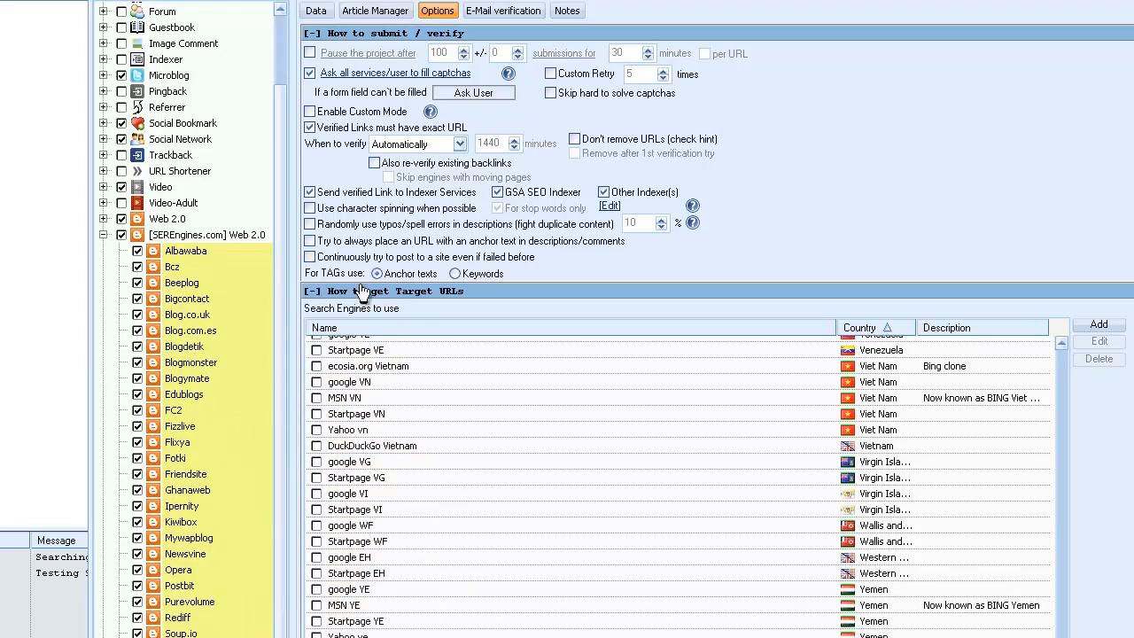
left_click(103, 235)
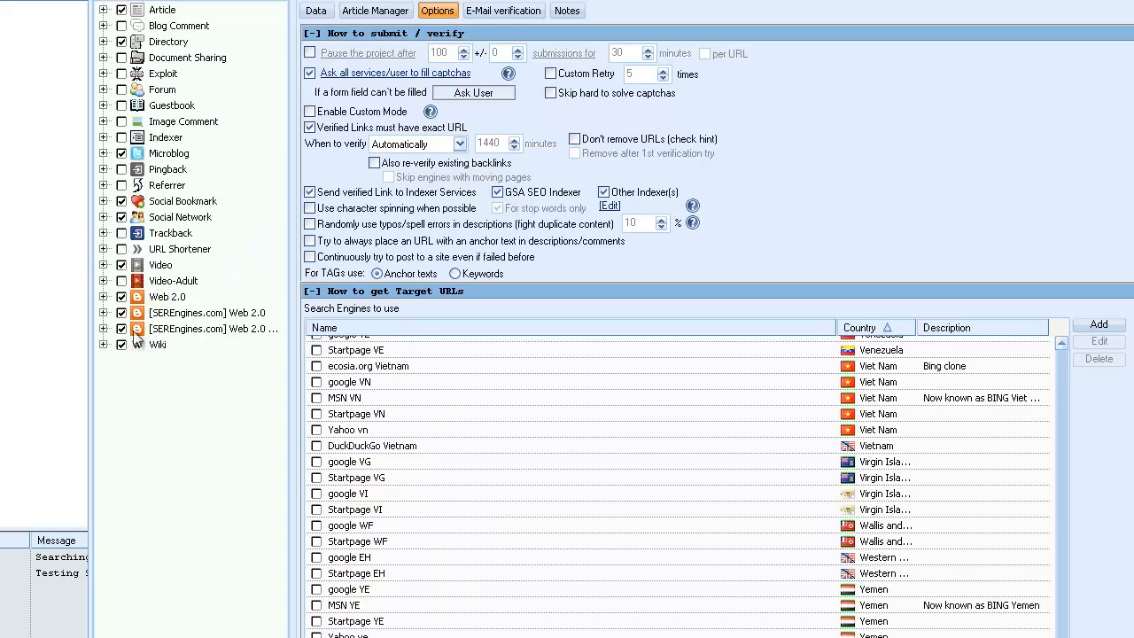
left_click(104, 328)
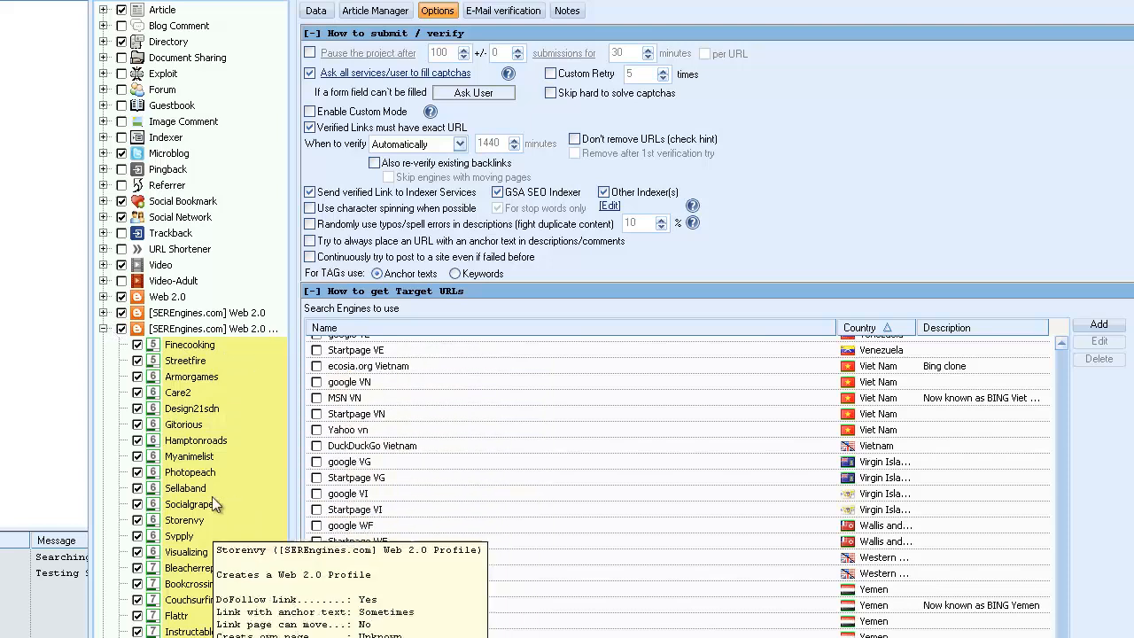
left_click(104, 330)
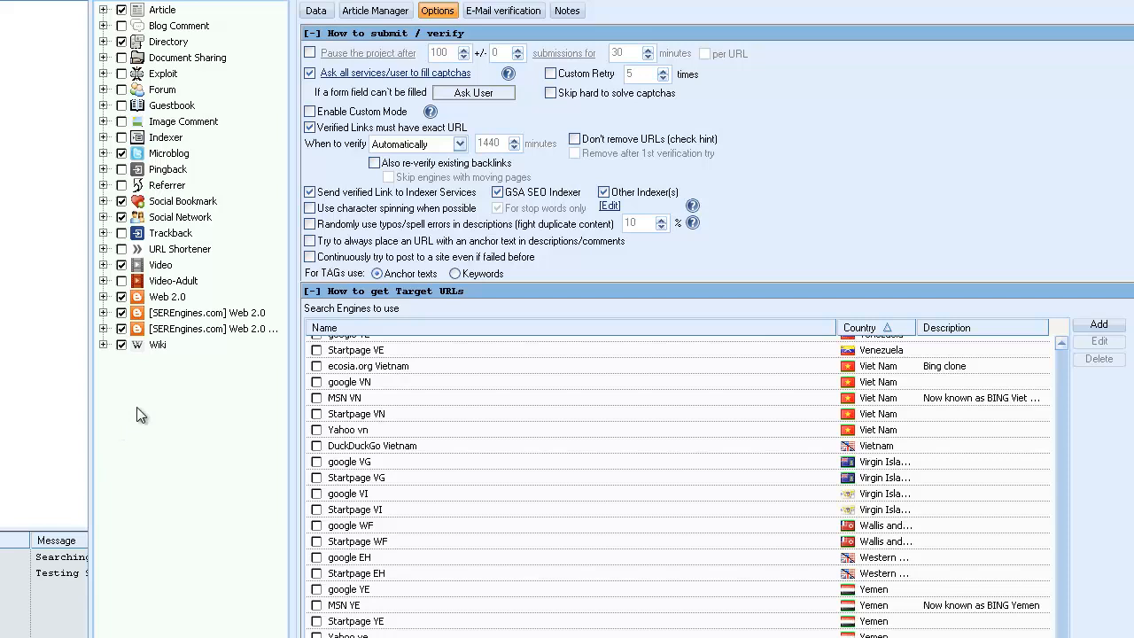
Examine which engines the Article, Blog Comment and Directory platform groups contain.
left_click(103, 10)
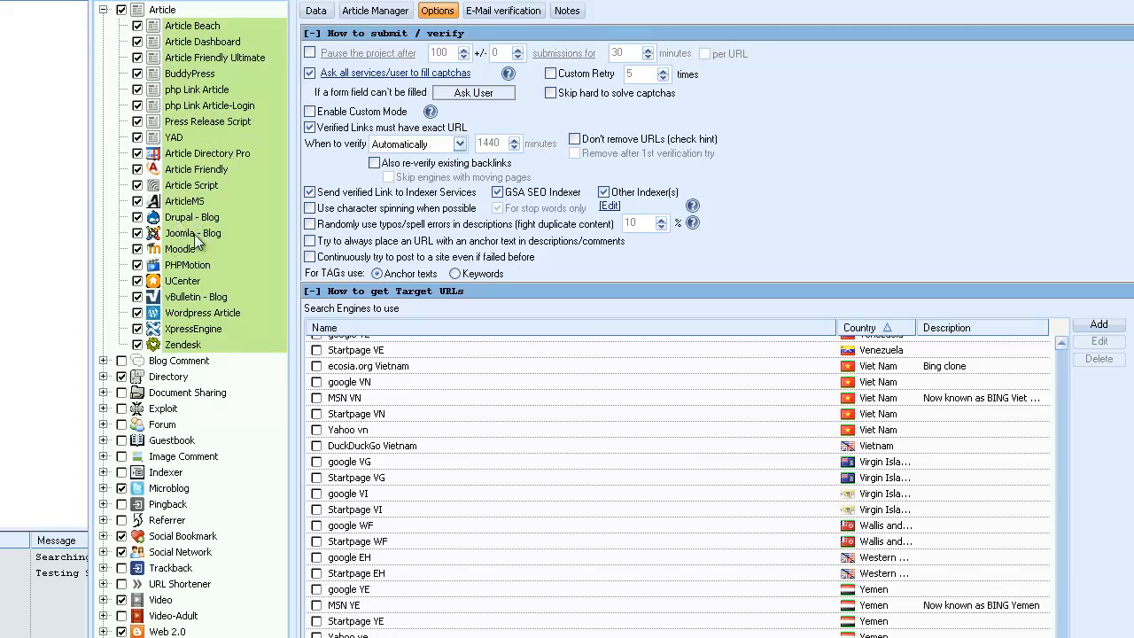
mouse_move(200, 252)
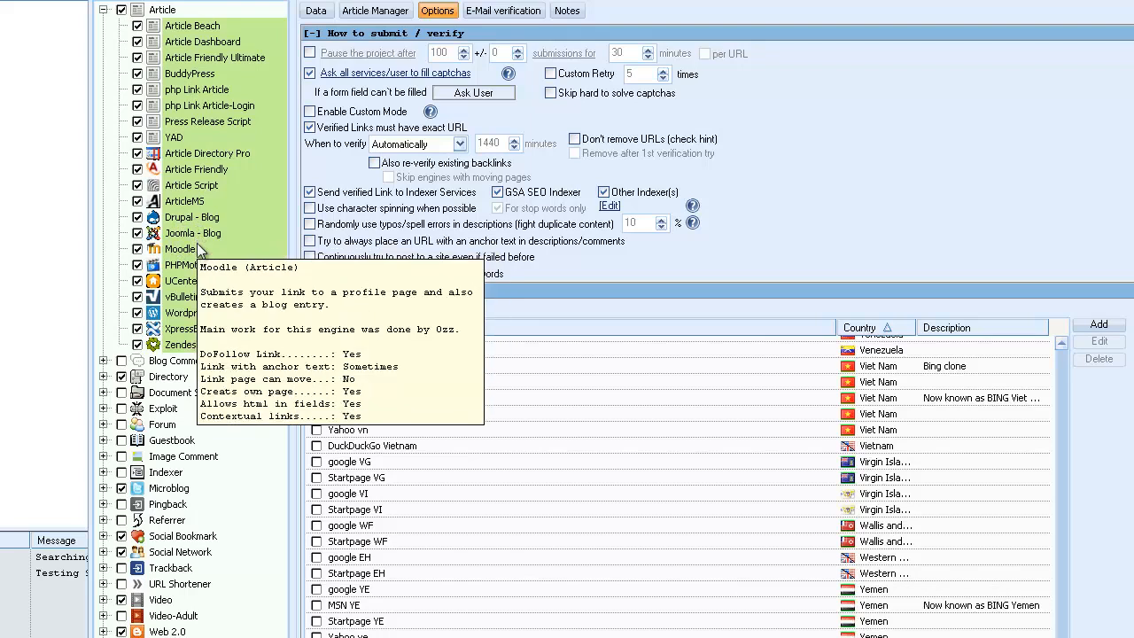
left_click(103, 11)
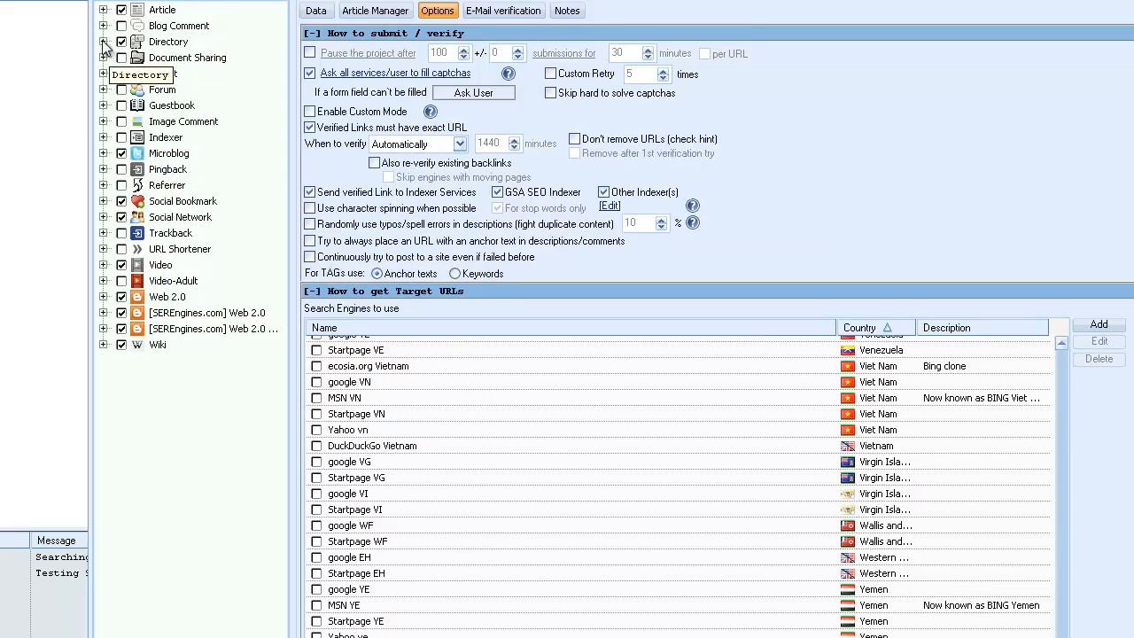
left_click(103, 26)
left_click(103, 25)
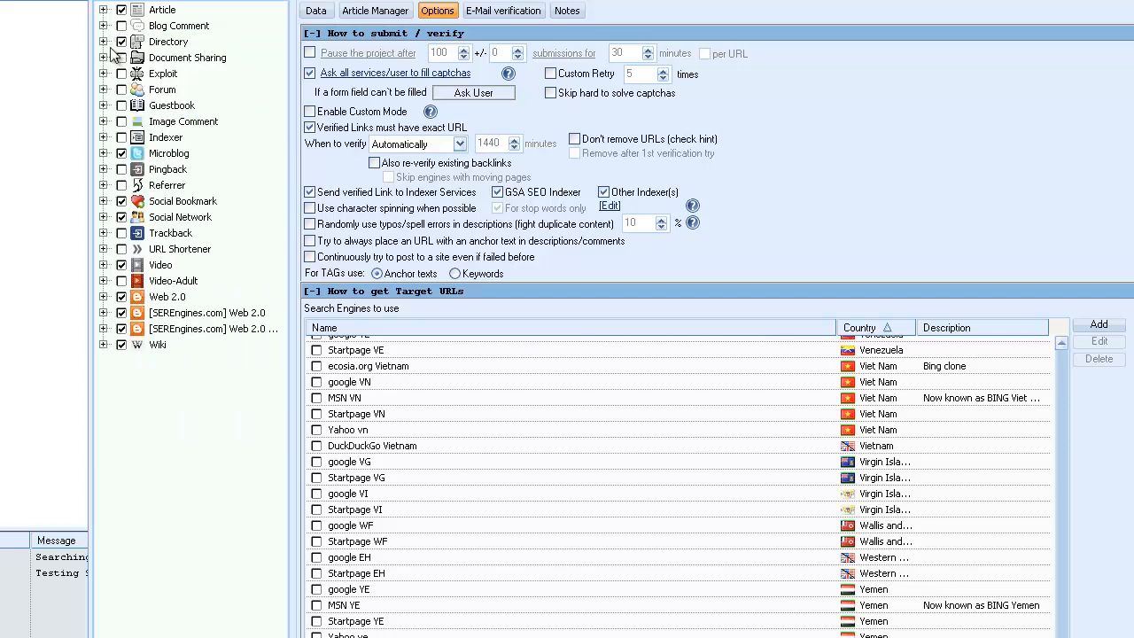
left_click(103, 42)
left_click(103, 42)
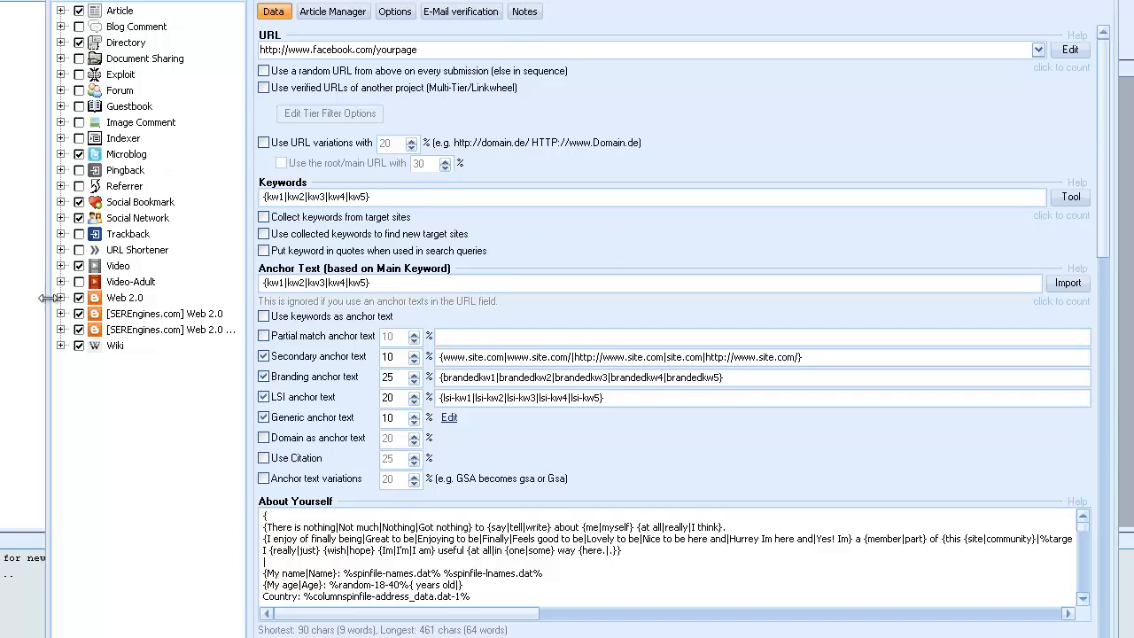
Review all the project data fields, from URL and anchor texts down to the website descriptions and blog name.
left_click_drag(1099, 235, 1087, 636)
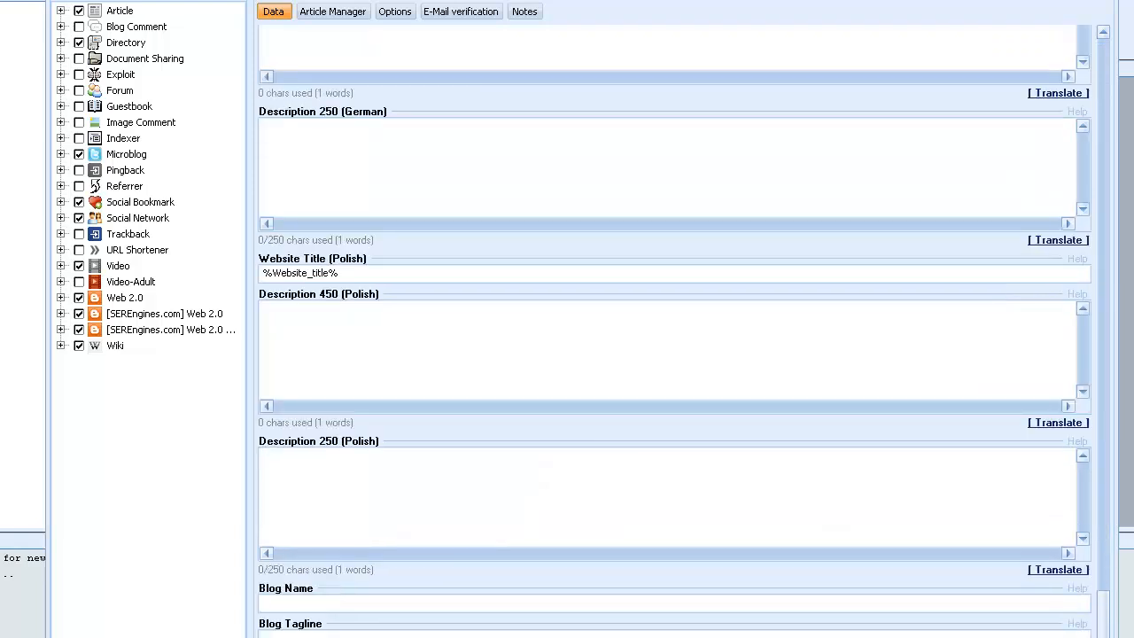
left_click_drag(1103, 620, 1102, 69)
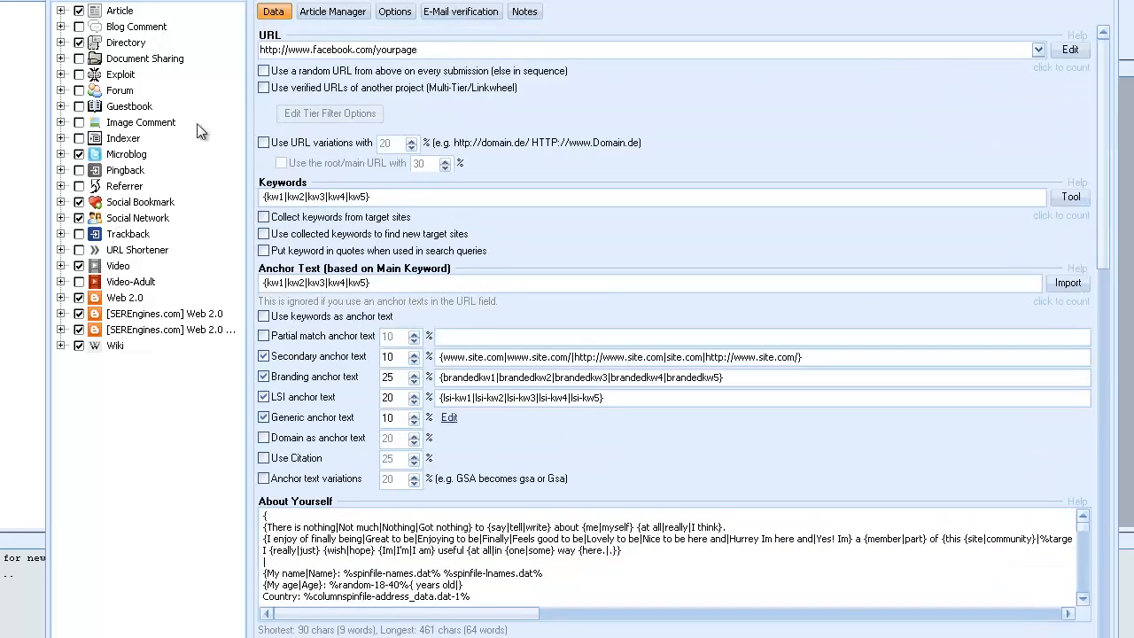
mouse_move(179, 139)
left_click_drag(1102, 239, 1093, 586)
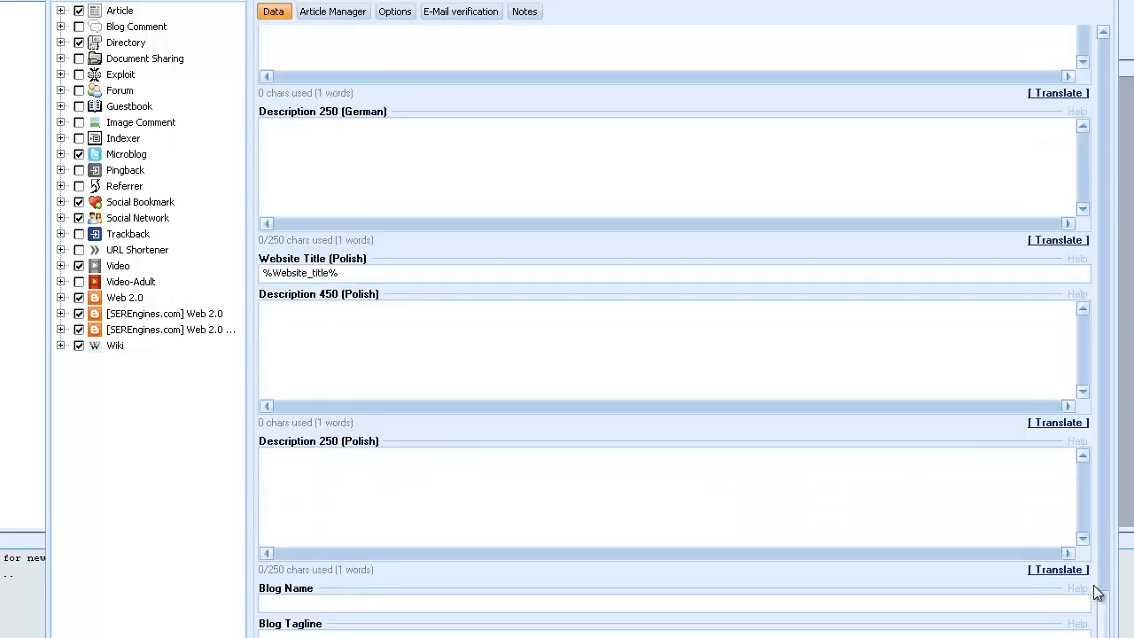
scroll(321, 618, "up", 20)
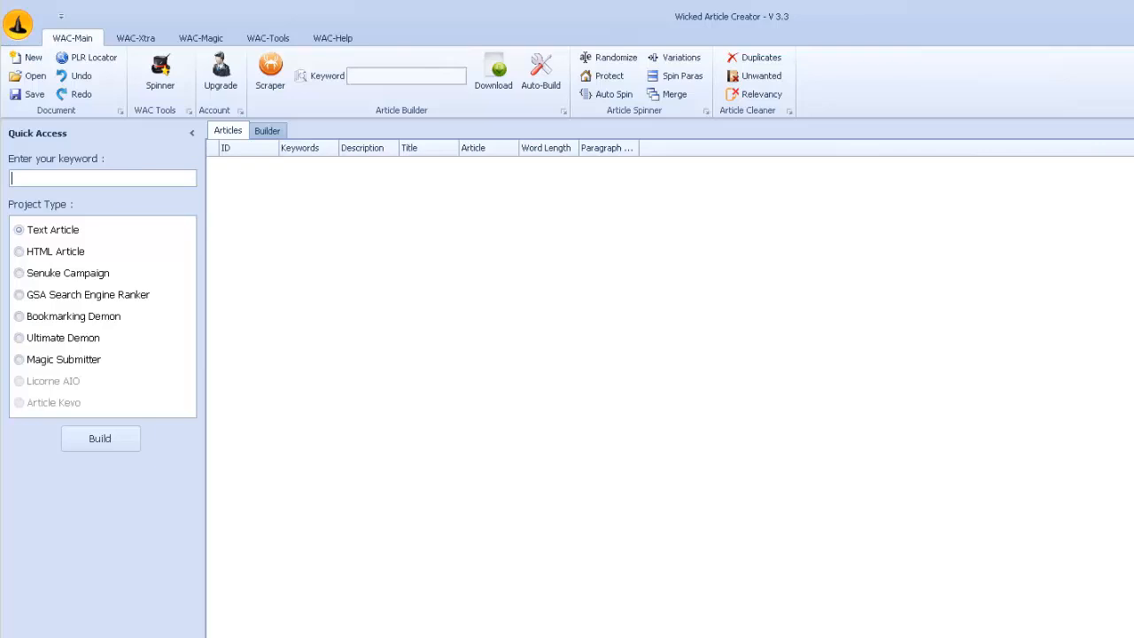
In Wicked Article Creator, build a GSA Search Engine Ranker project for the keyword "weight loss".
type("weight loss")
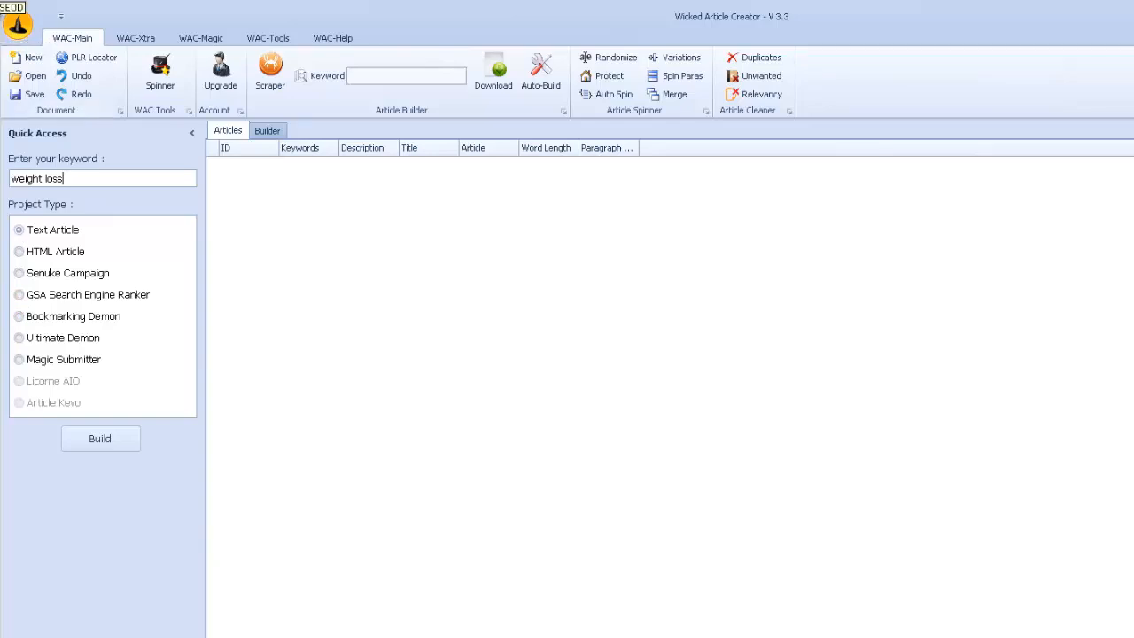
left_click(19, 299)
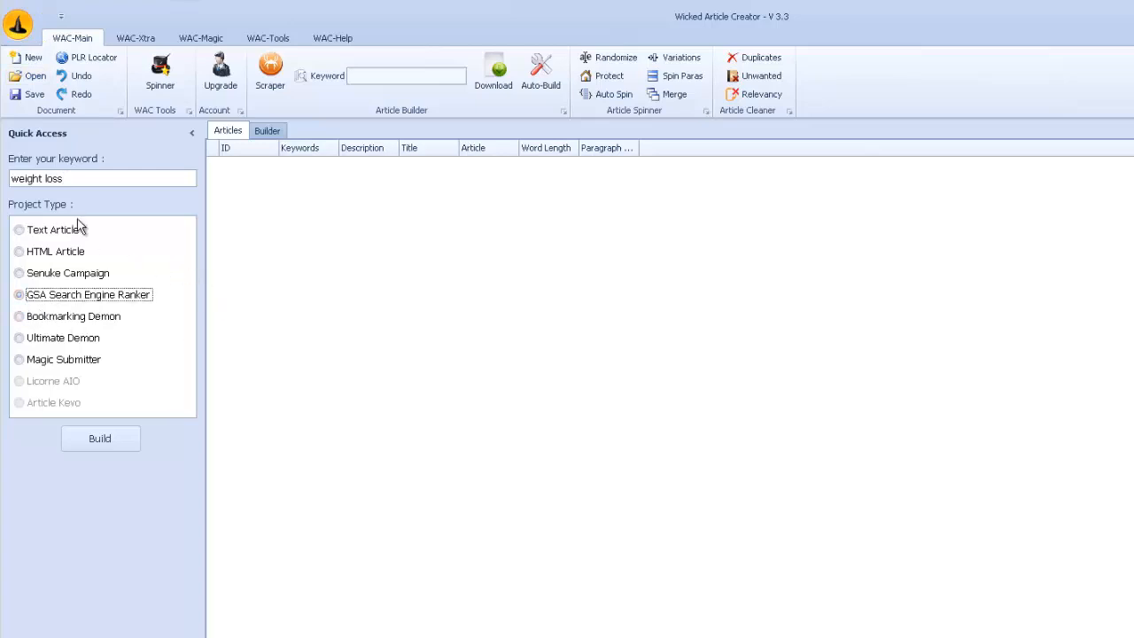
left_click(100, 440)
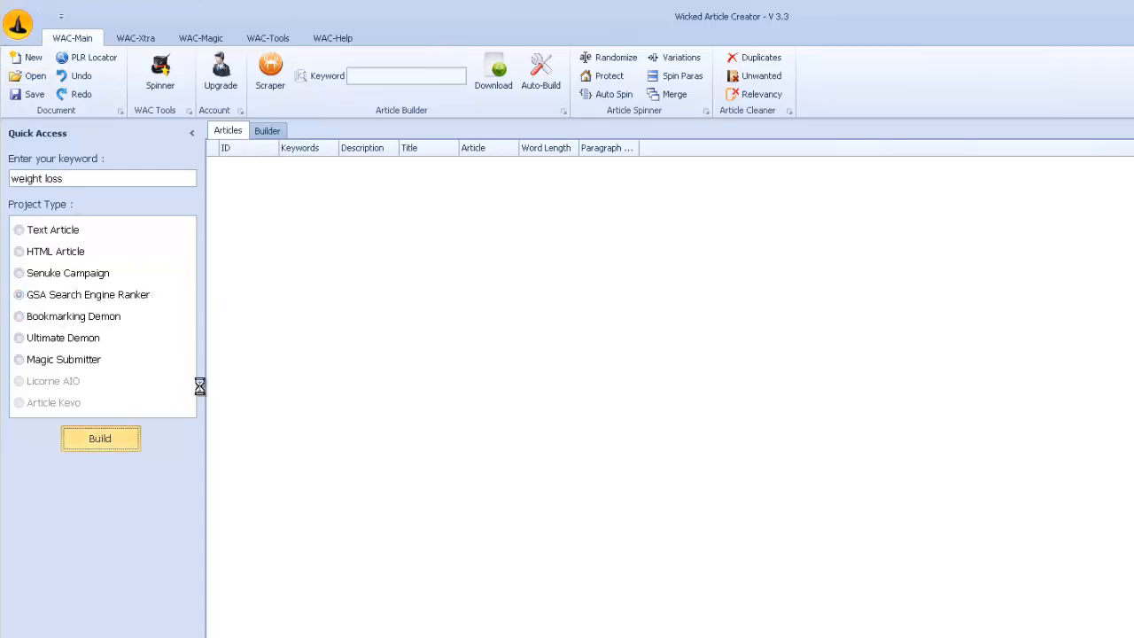
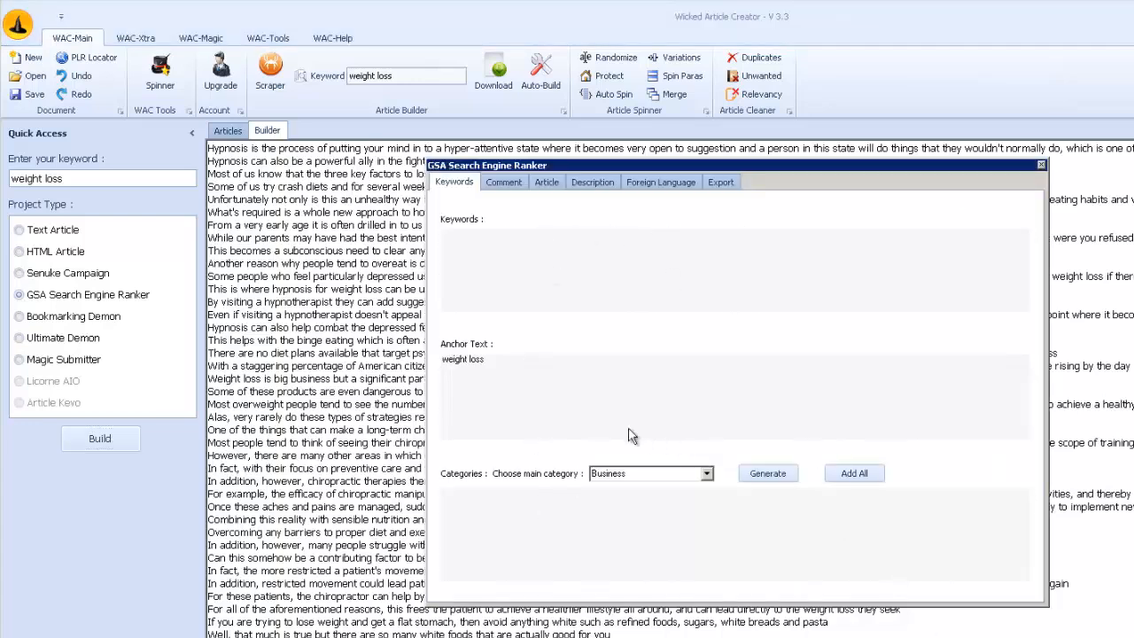
Clear the project's anchor text and generate the category list for the main category Health and Fitness.
left_click(498, 367)
key("ctrl+a")
key("BackSpace")
left_click(707, 474)
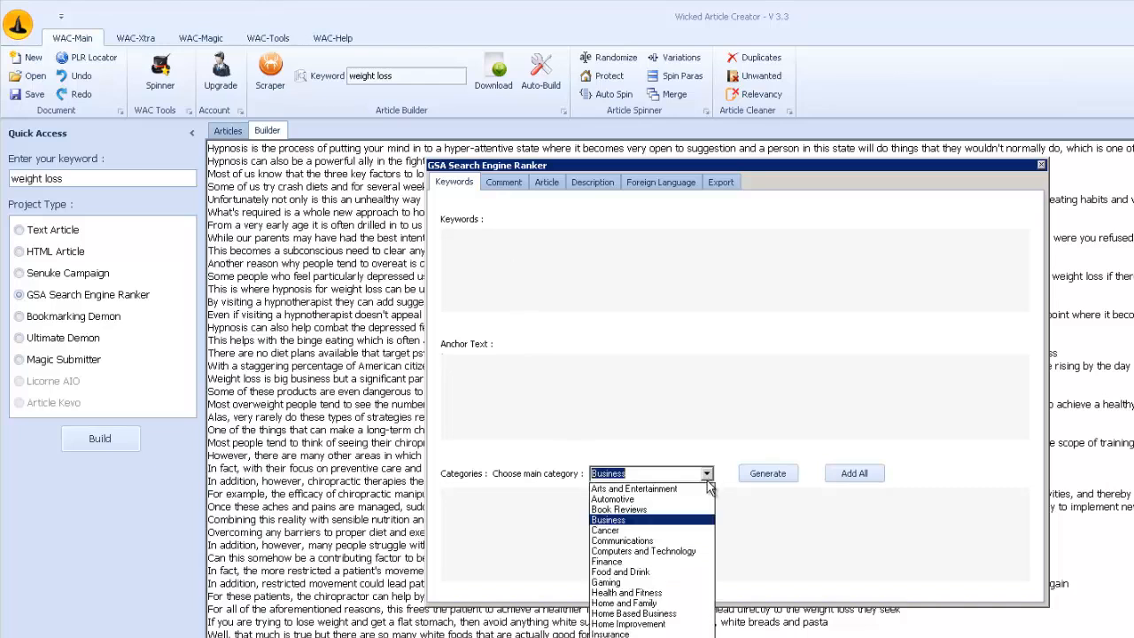
left_click(657, 591)
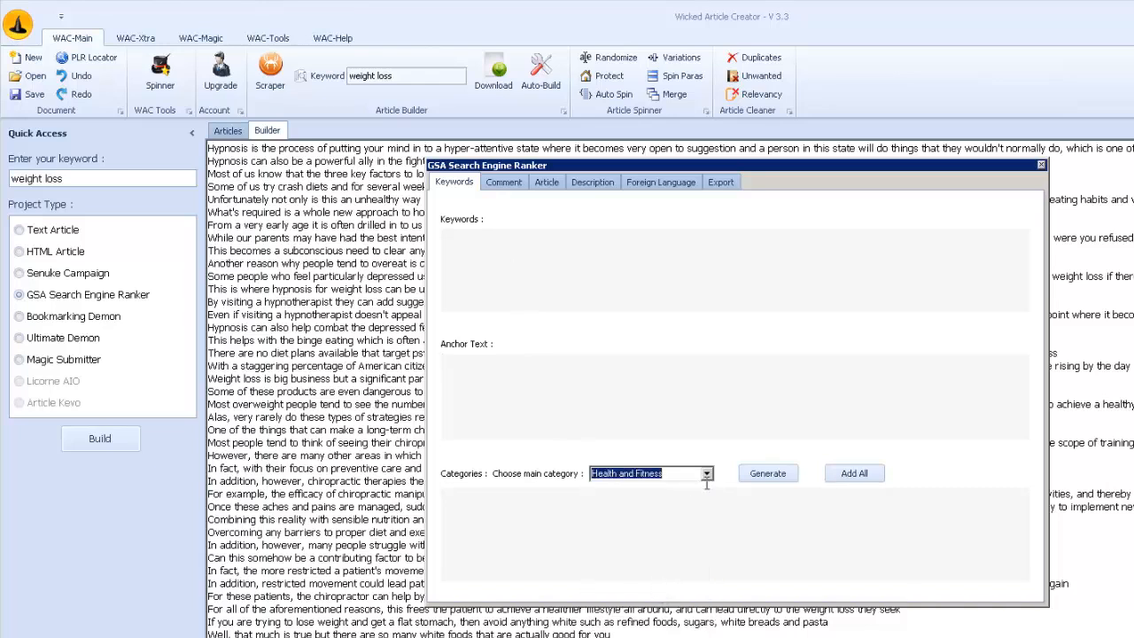
left_click(772, 474)
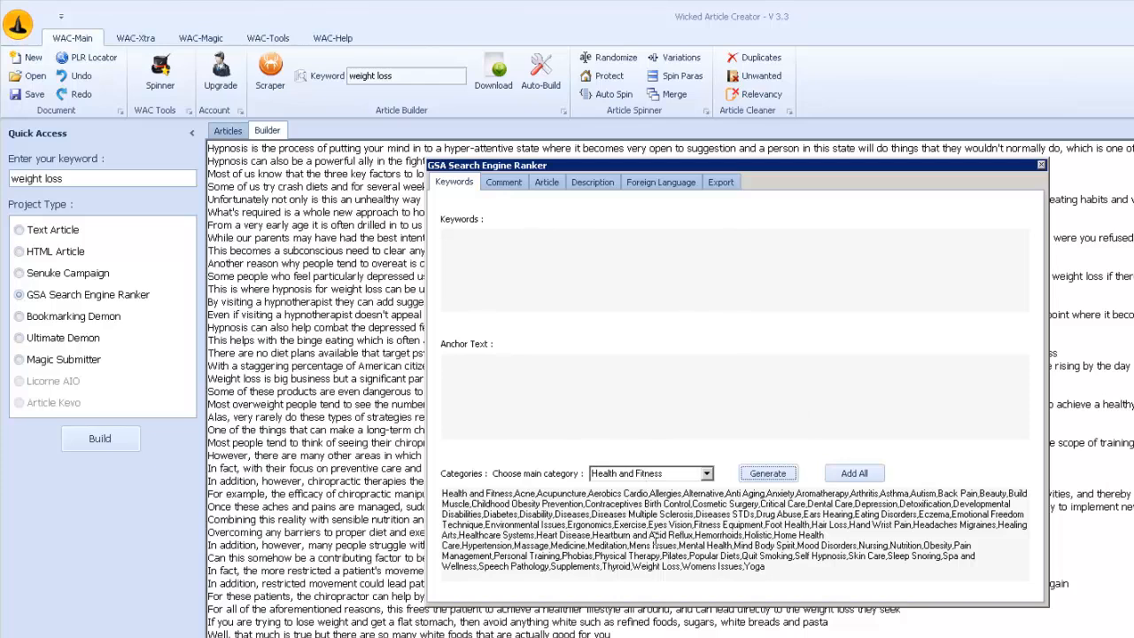
Export the GSA Search Engine Ranker project to the database and dismiss the notice with its GSA ID.
left_click(720, 182)
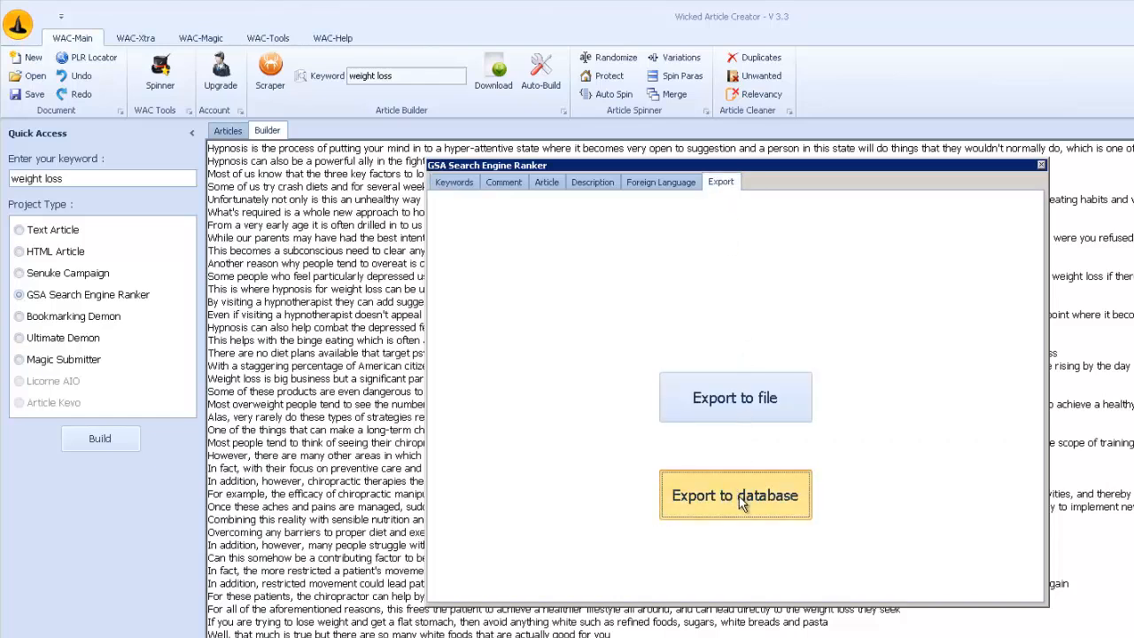
left_click(734, 497)
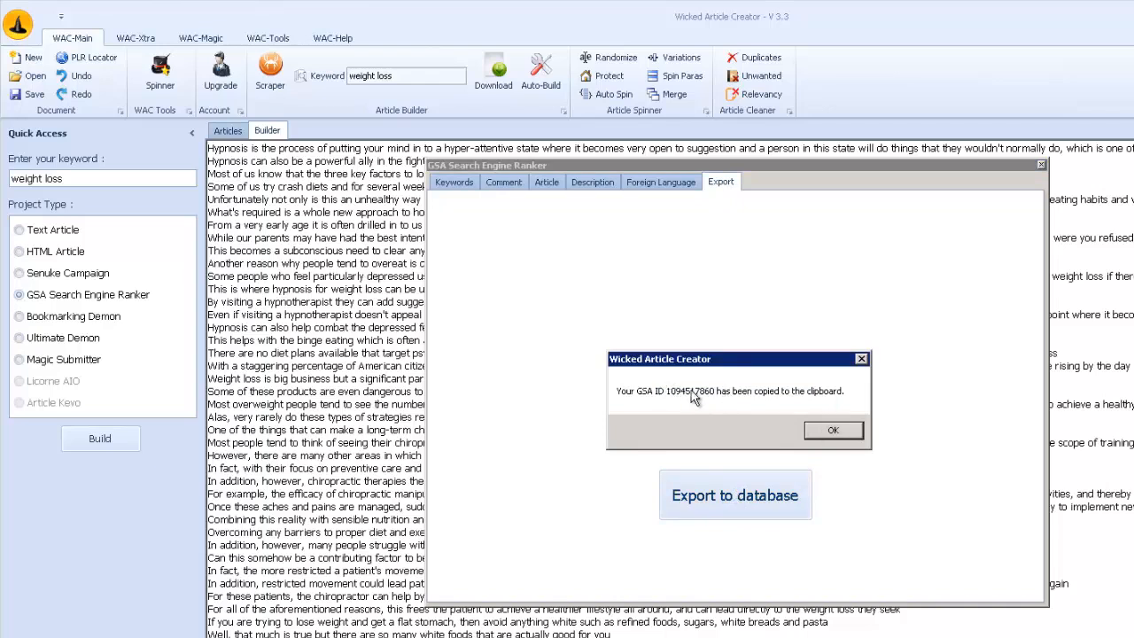
left_click(832, 431)
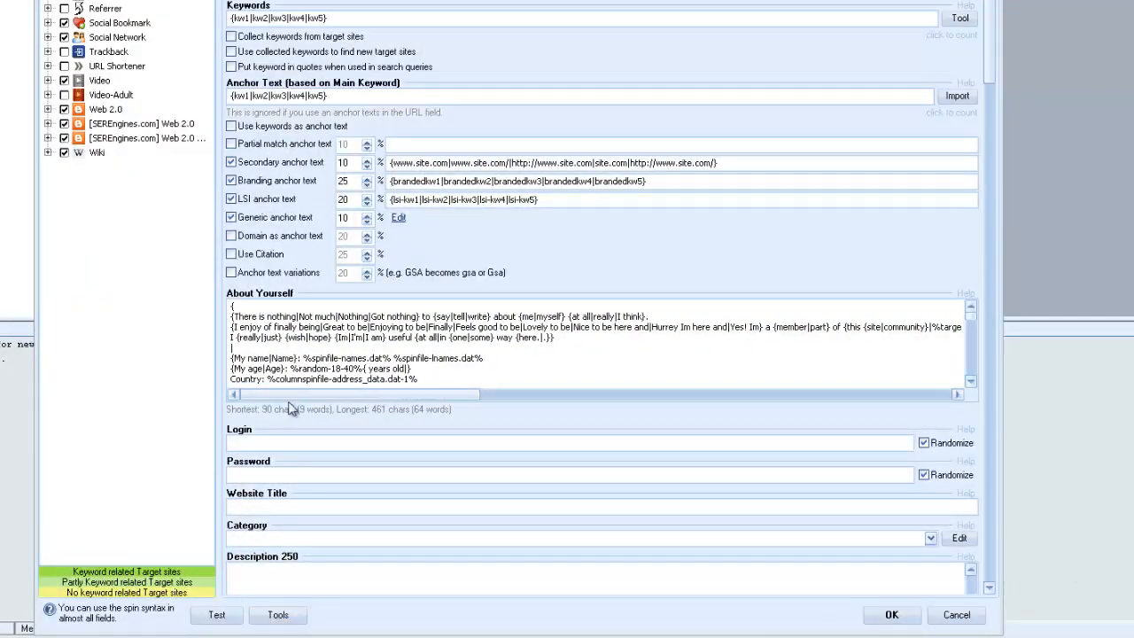
In GSA Search Engine Ranker, auto-fill the project data from WAC using the copied WAC ID.
left_click(277, 617)
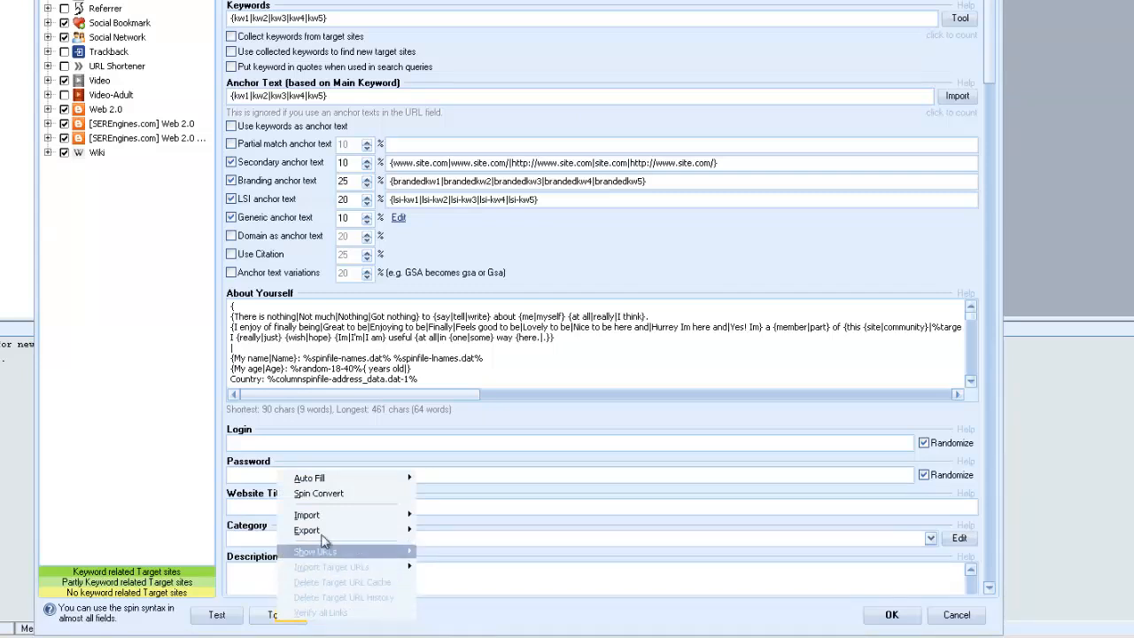
mouse_move(324, 481)
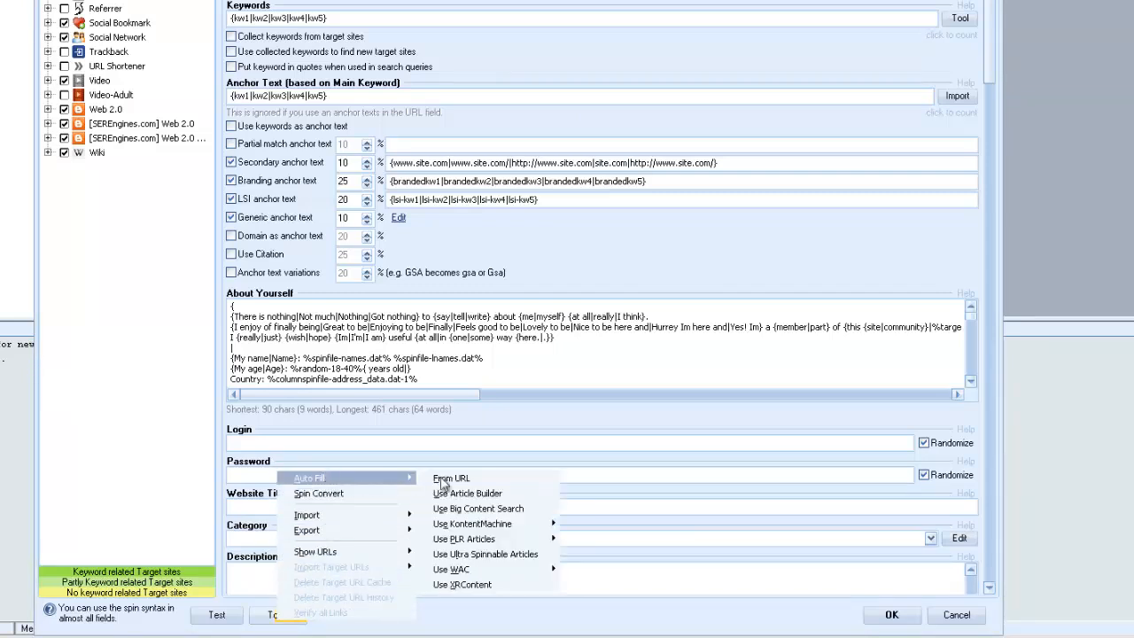
mouse_move(511, 569)
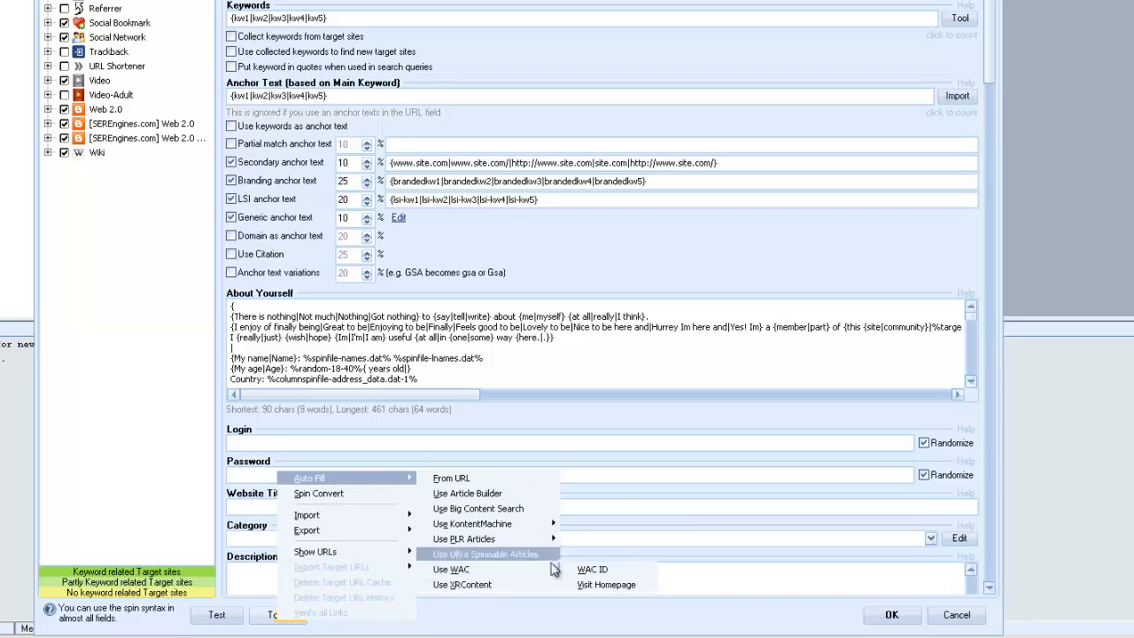
left_click(618, 572)
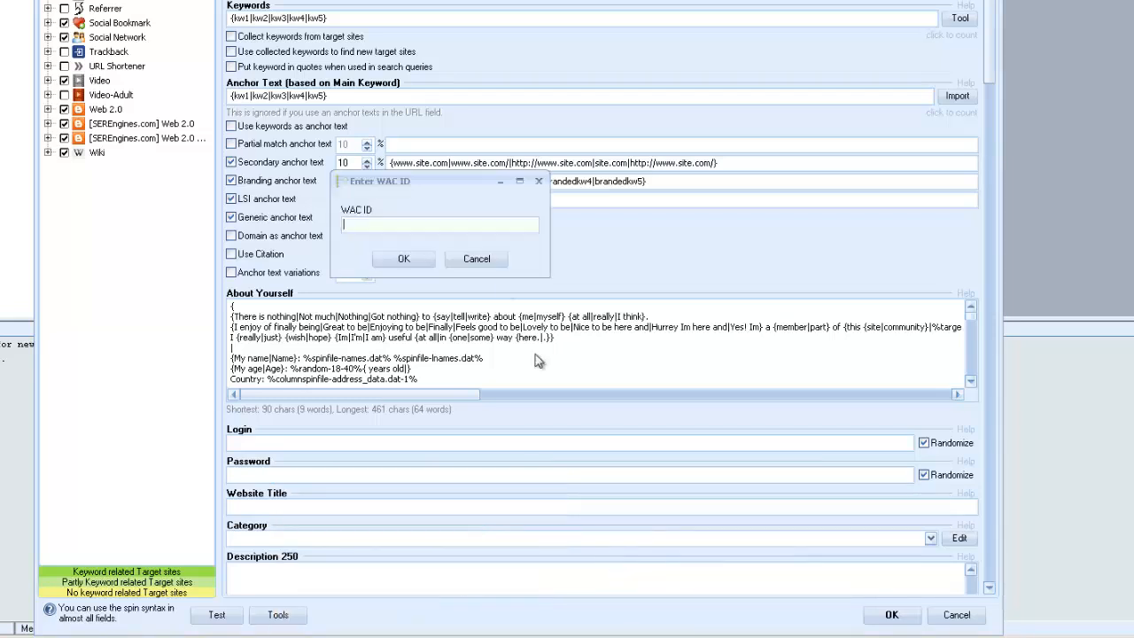
right_click(403, 229)
left_click(448, 287)
left_click(403, 259)
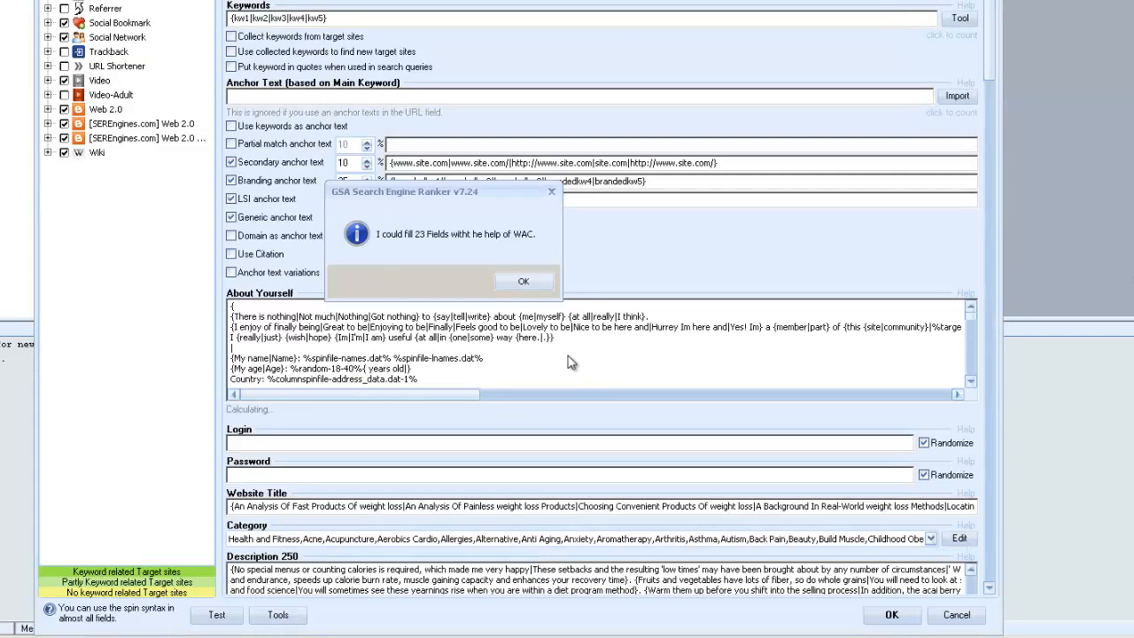
left_click(523, 282)
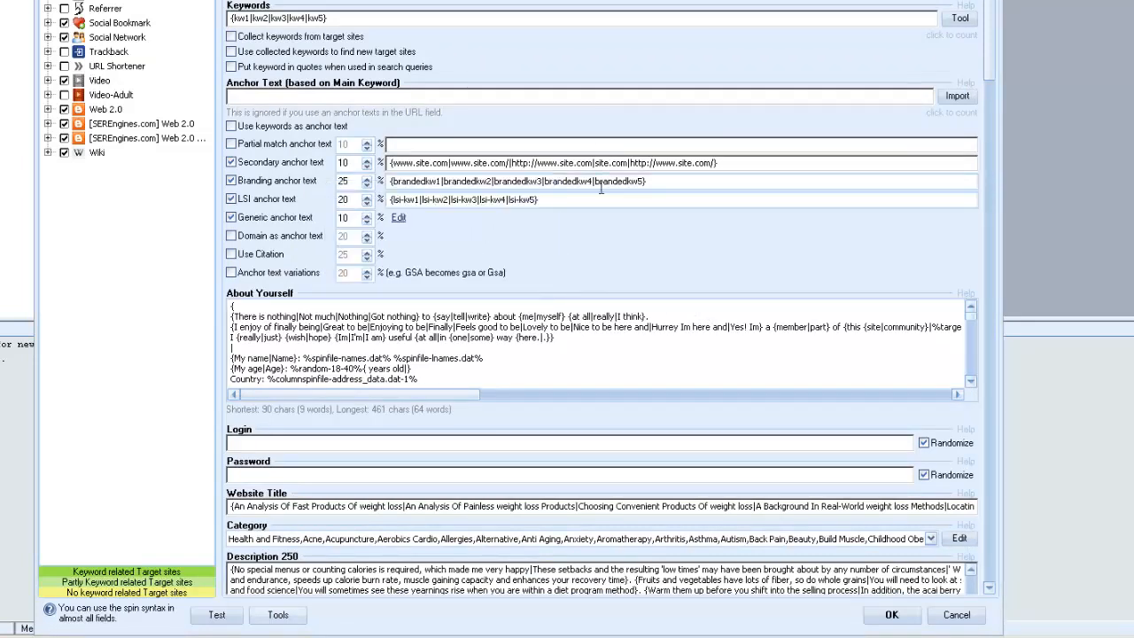
Review the auto-filled project fields, from the website title and descriptions down to the blog fields.
left_click_drag(991, 36, 990, 222)
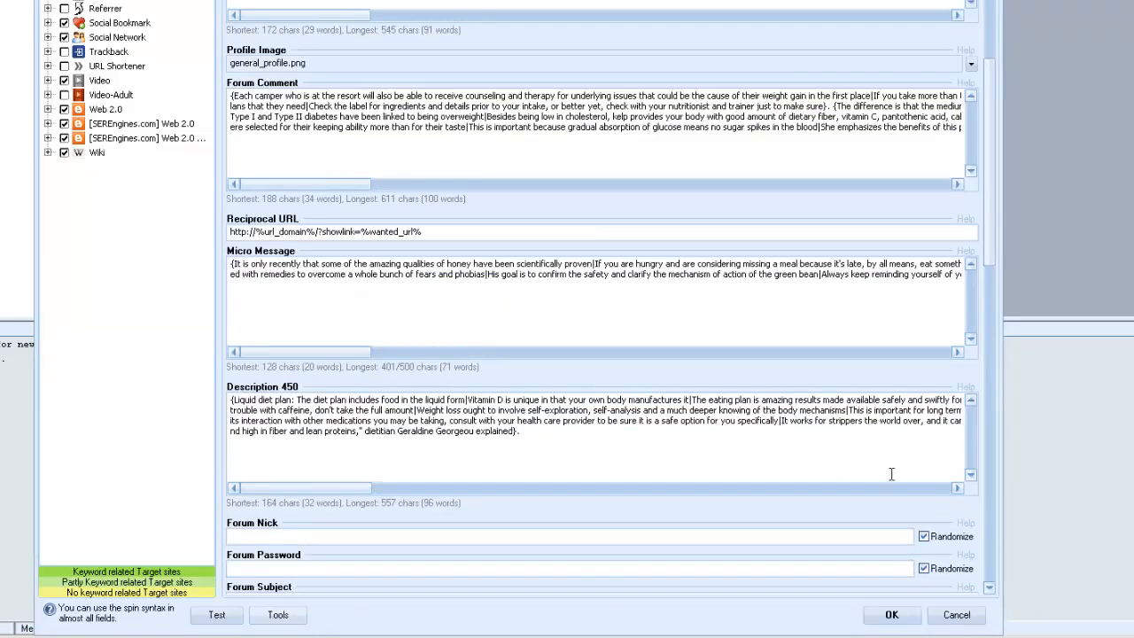
left_click(991, 518)
left_click(990, 518)
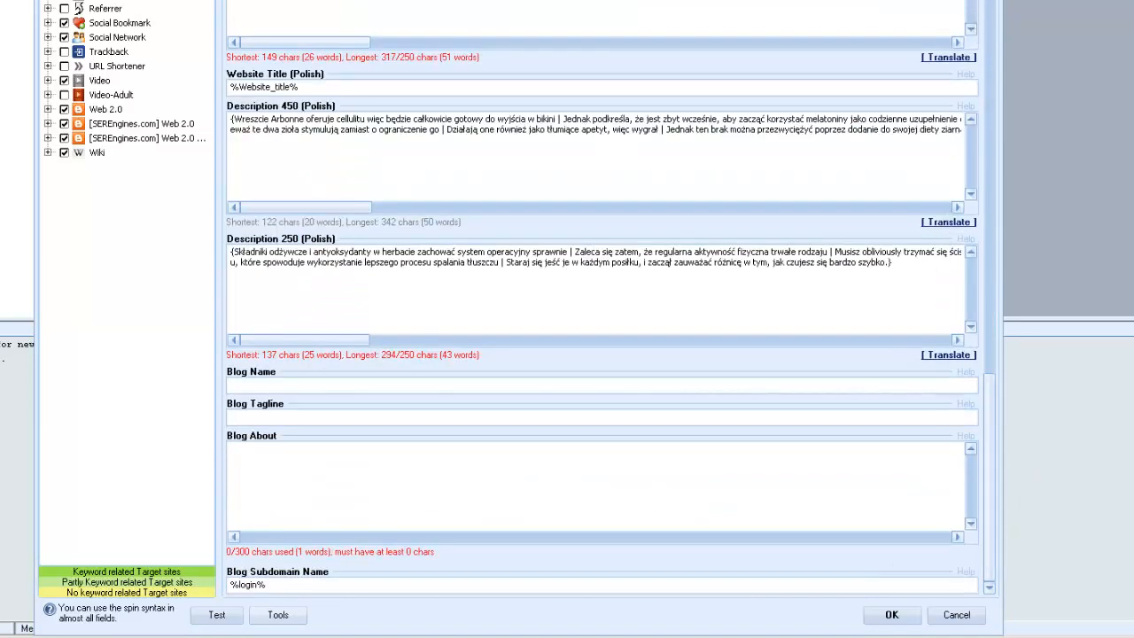
scroll(602, 301, "up", 20)
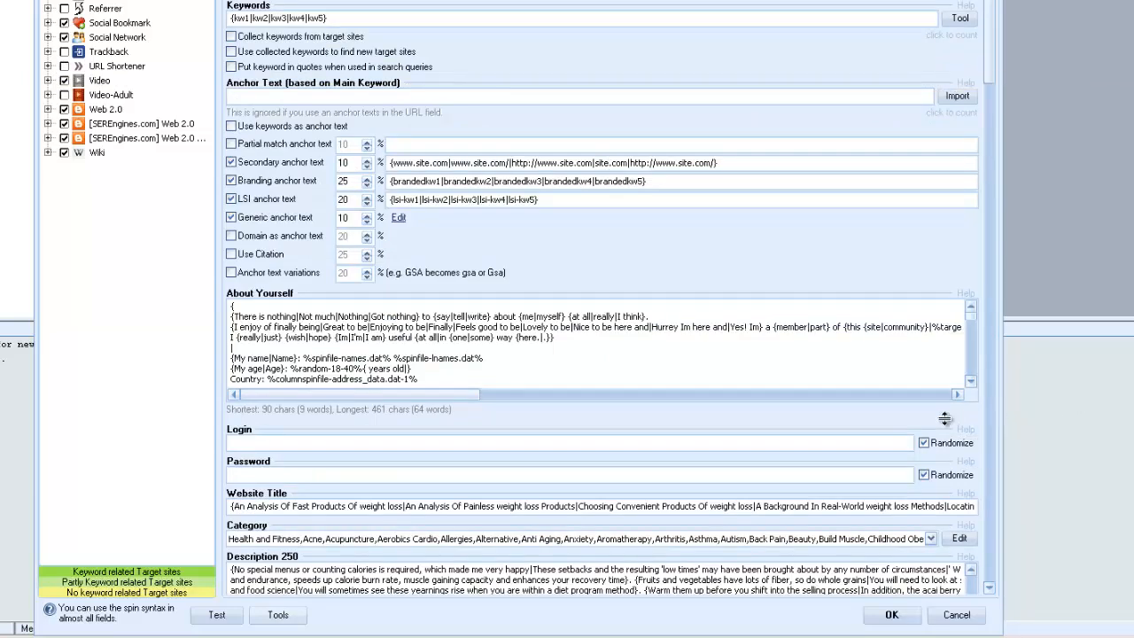
Examine the YouTubeID field and the file chooser for the video's Preview Image without picking a file.
left_click_drag(990, 586, 990, 586)
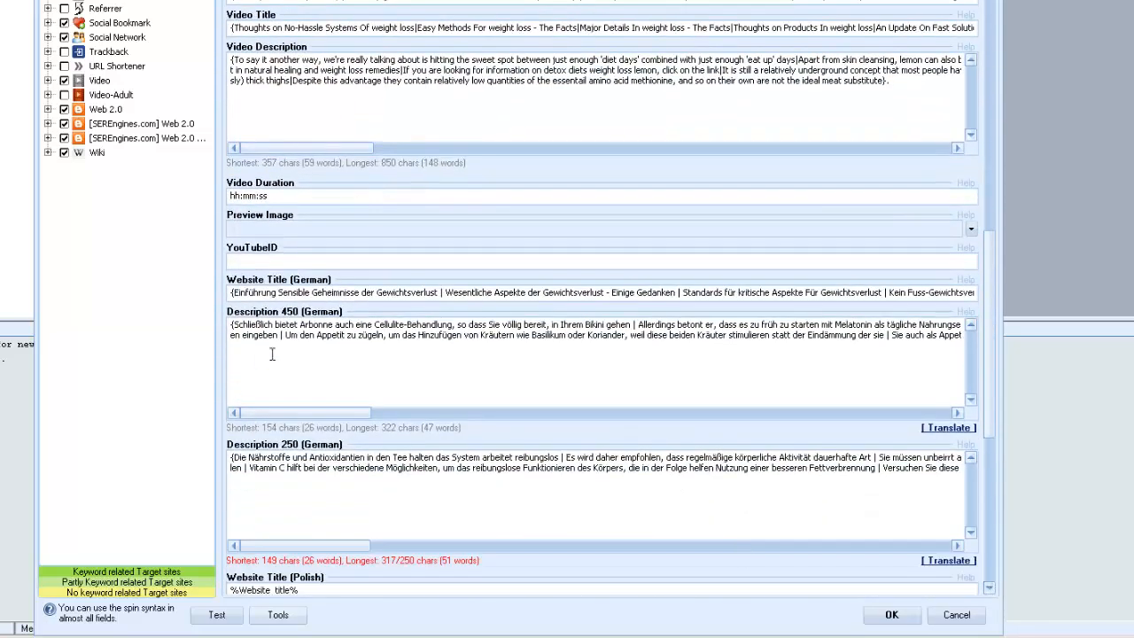
left_click(266, 260)
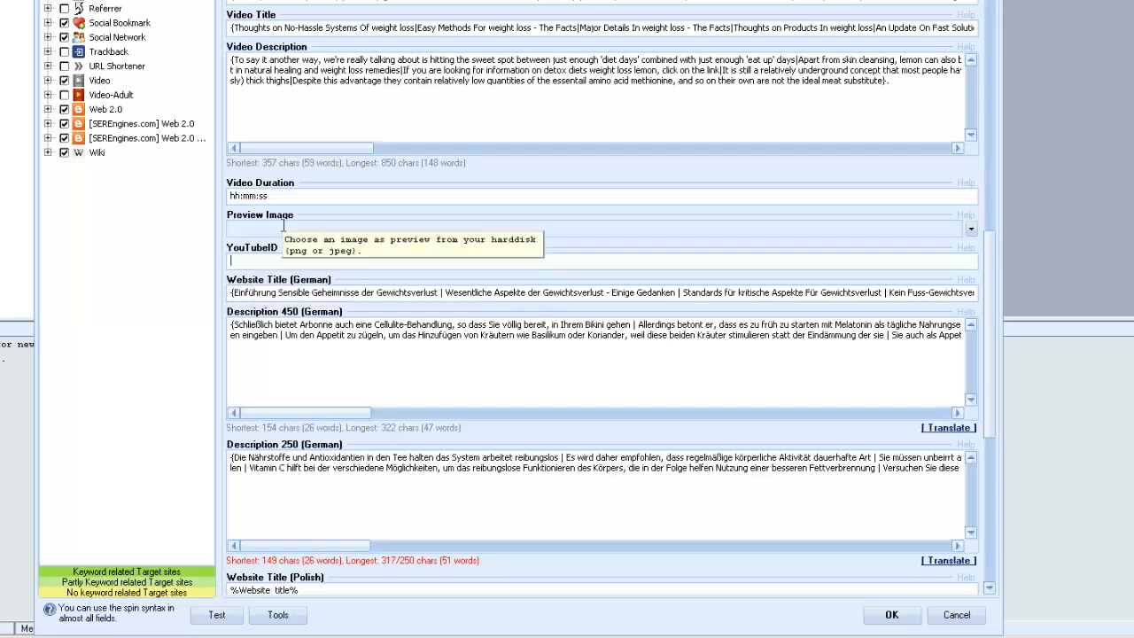
left_click(971, 231)
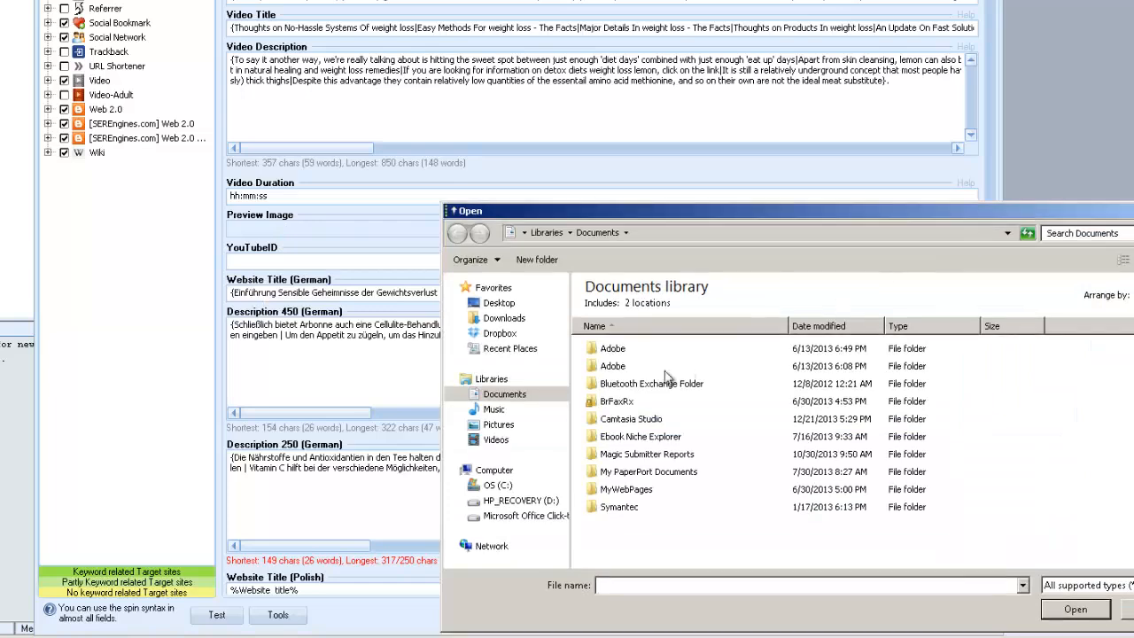
left_click_drag(969, 217, 817, 189)
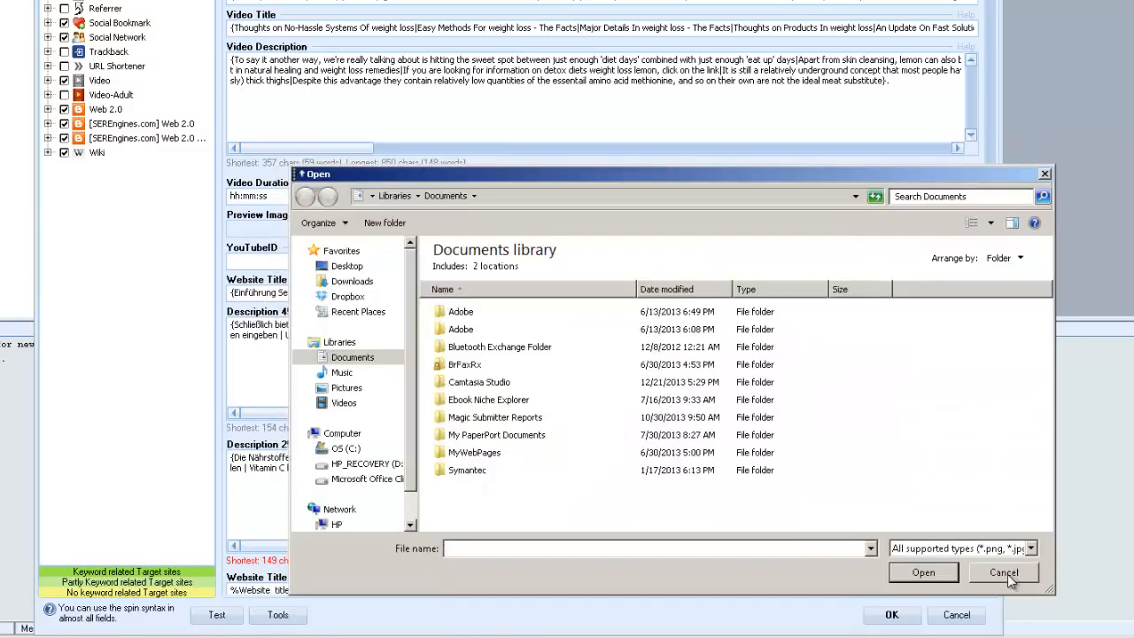
left_click(1007, 574)
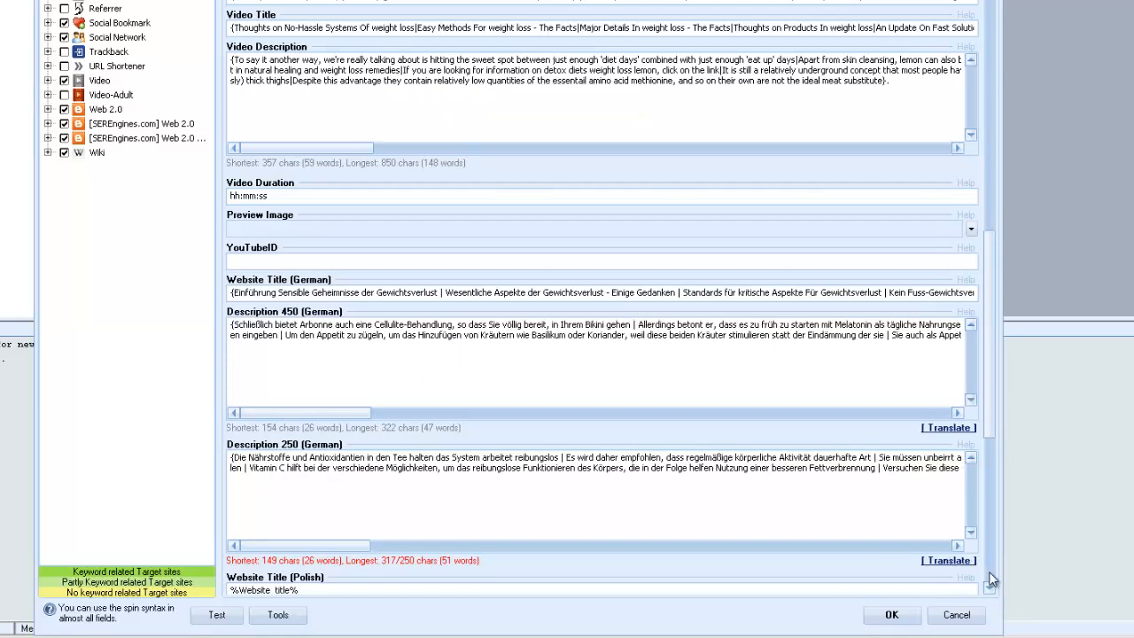
Check the Polish and blog fields and the PDF chooser of the Document field without picking a file.
scroll(990, 578, "down", 5)
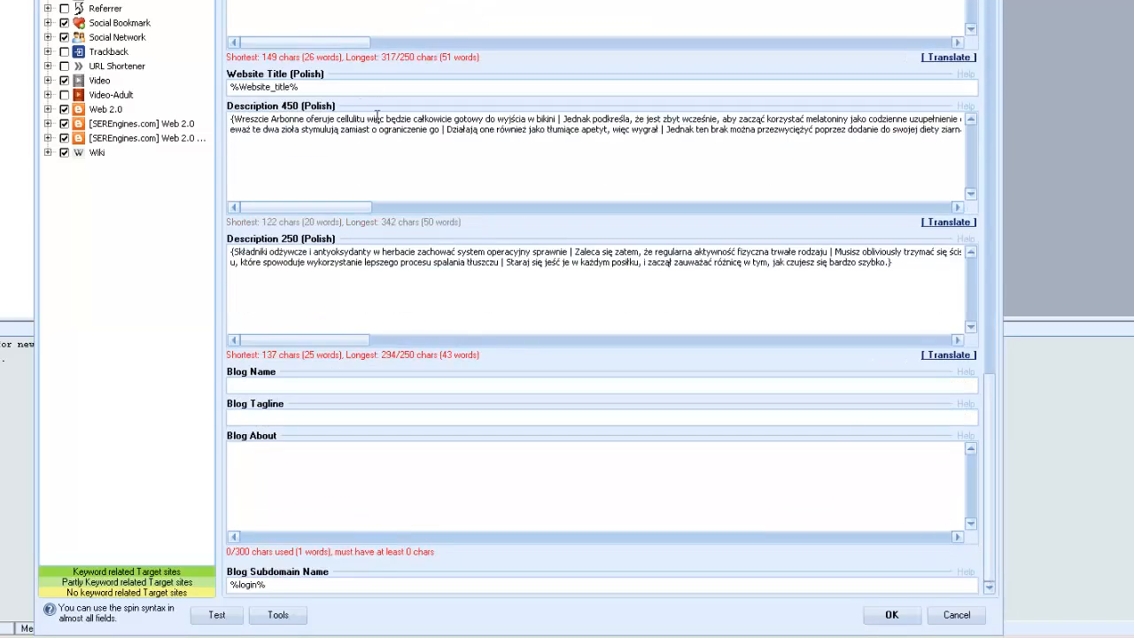
left_click_drag(991, 478, 986, 374)
scroll(331, 372, "down", 4)
scroll(886, 409, "down", 5)
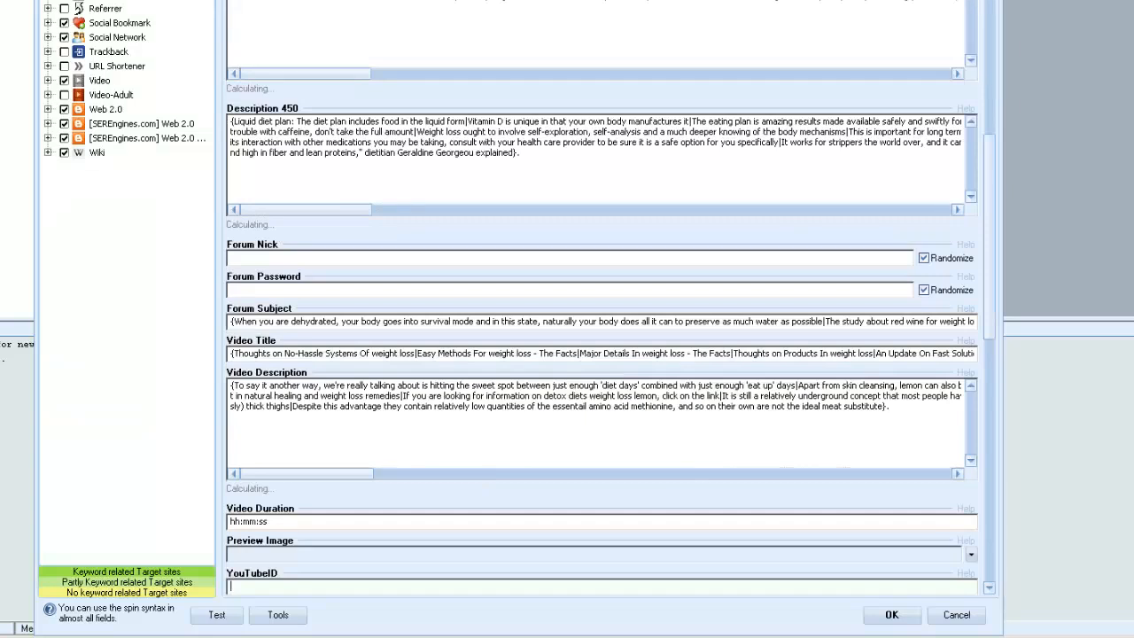
left_click(993, 360)
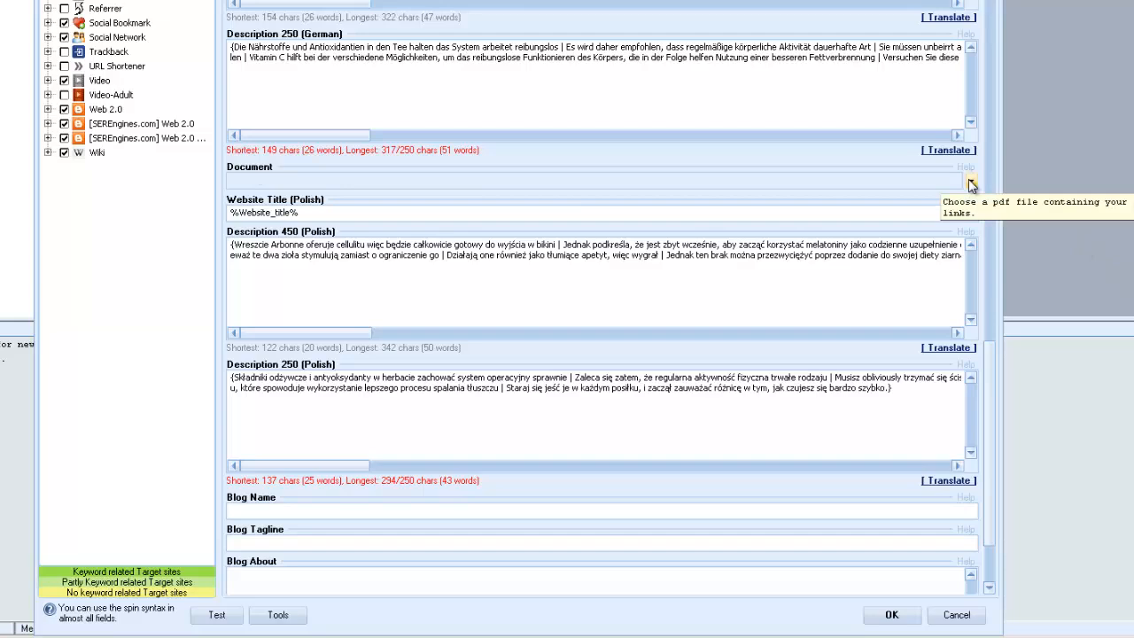
left_click(971, 181)
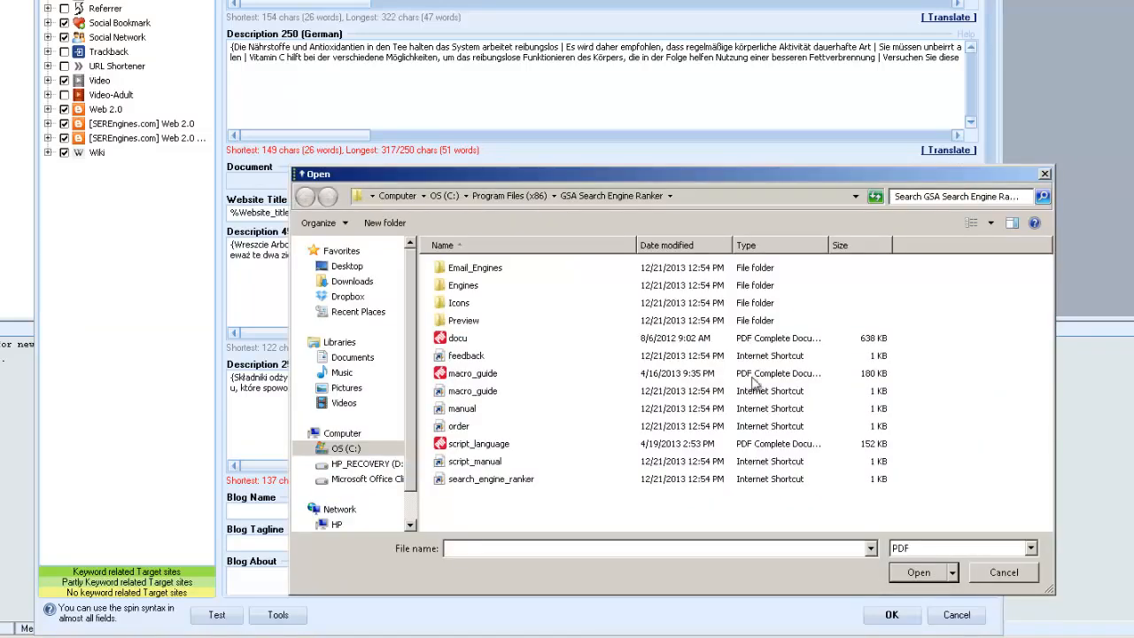
left_click(1003, 573)
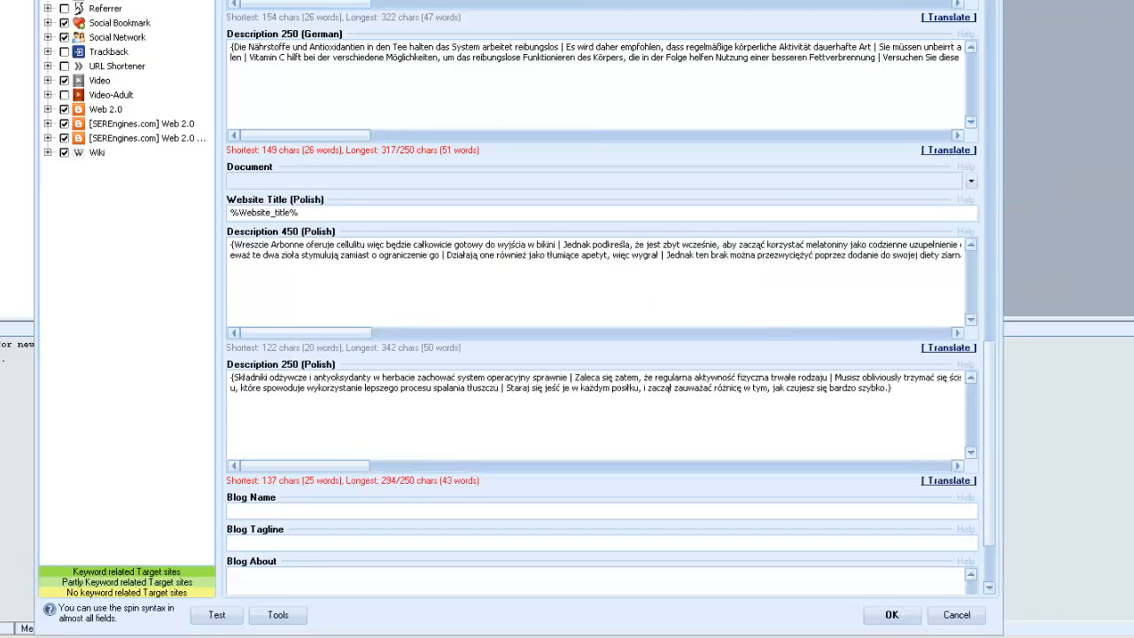
Inspect the filled-in YouTubeID and the image files available for the video's Preview Image.
scroll(603, 318, "up", 10)
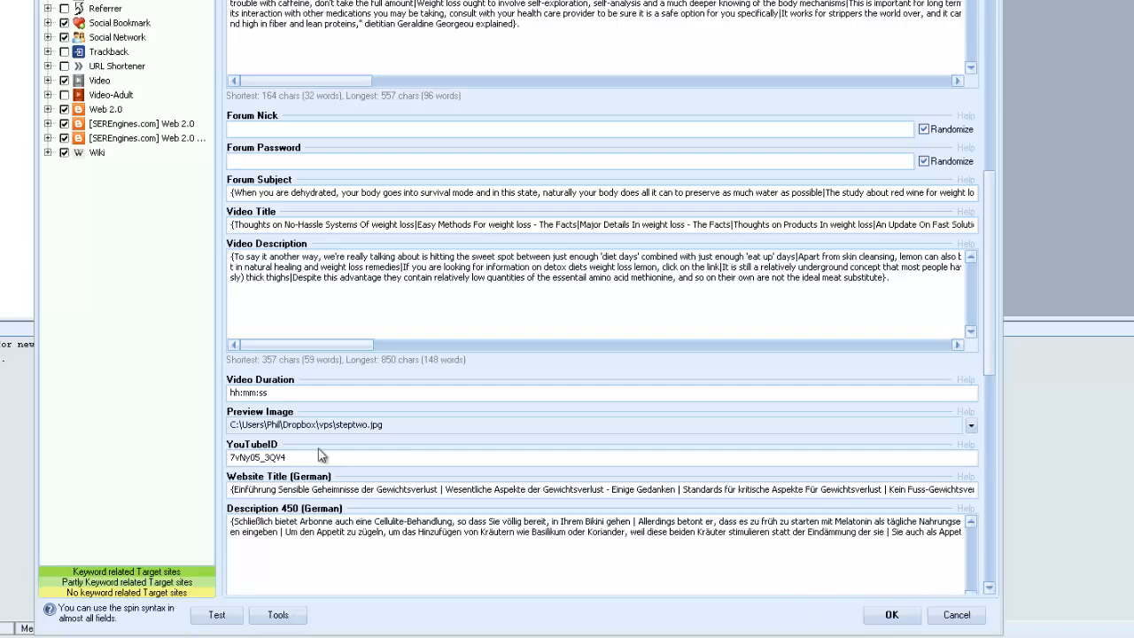
left_click_drag(295, 458, 224, 461)
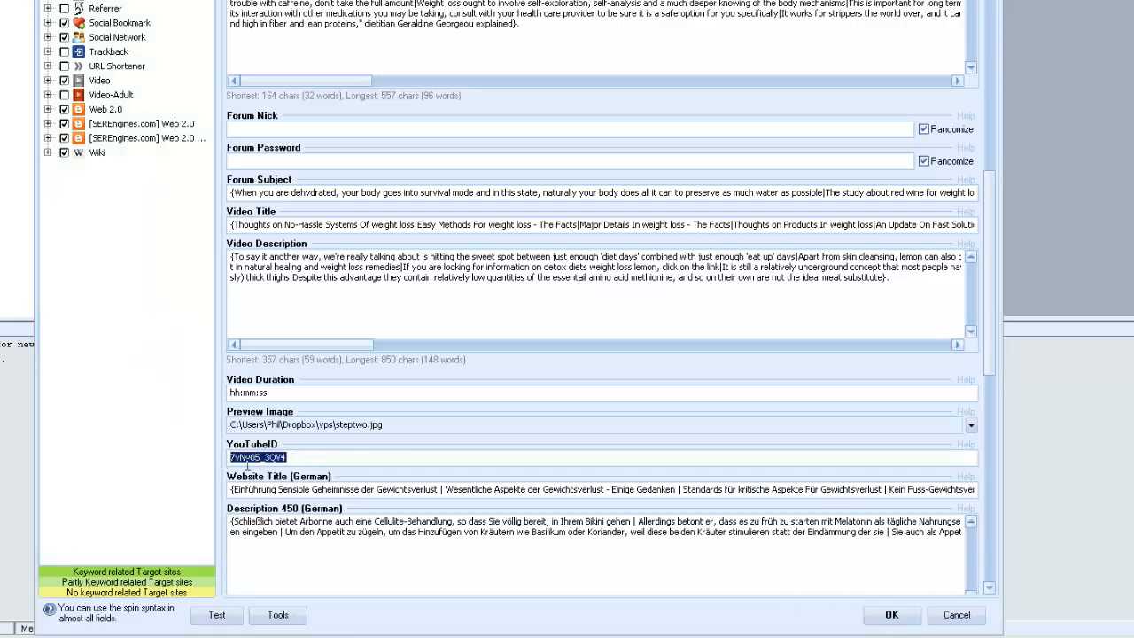
left_click(302, 457)
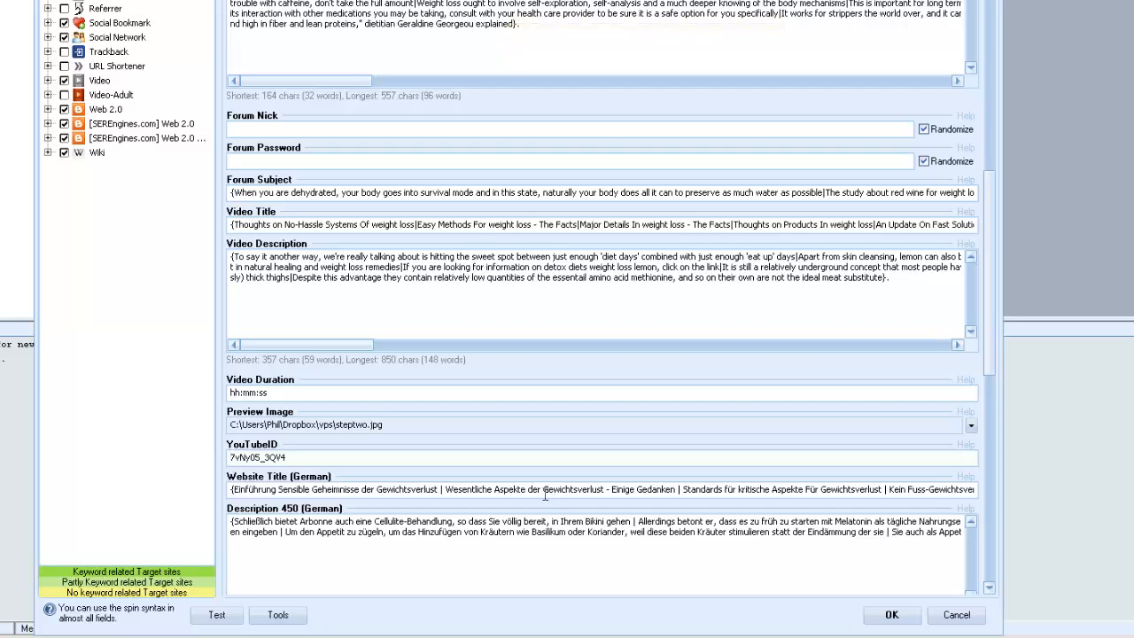
left_click(971, 427)
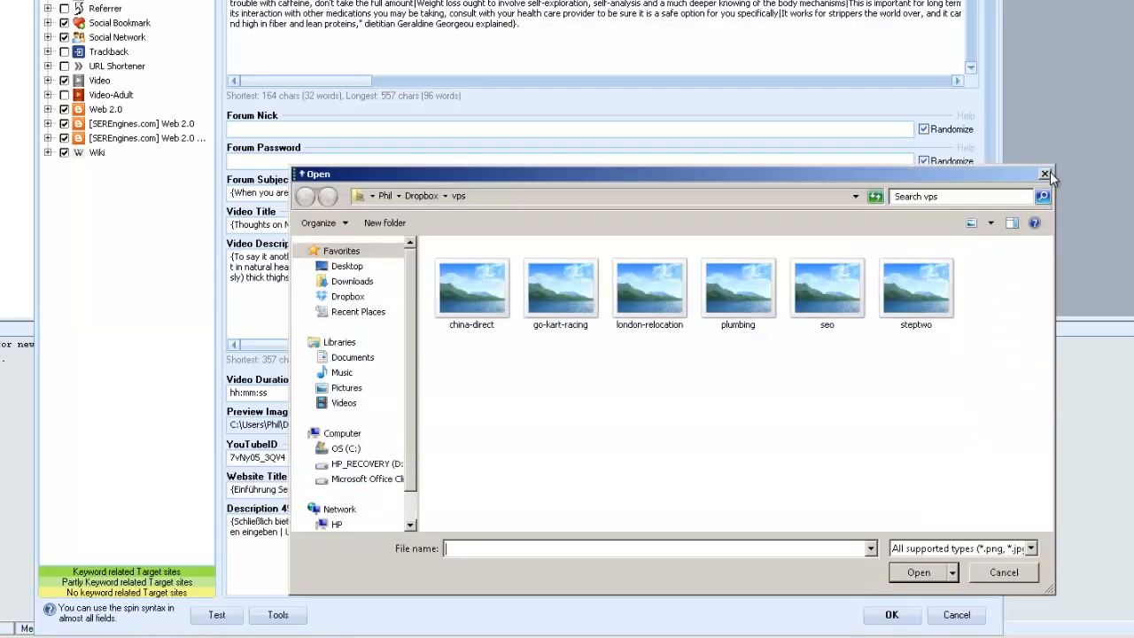
key("Escape")
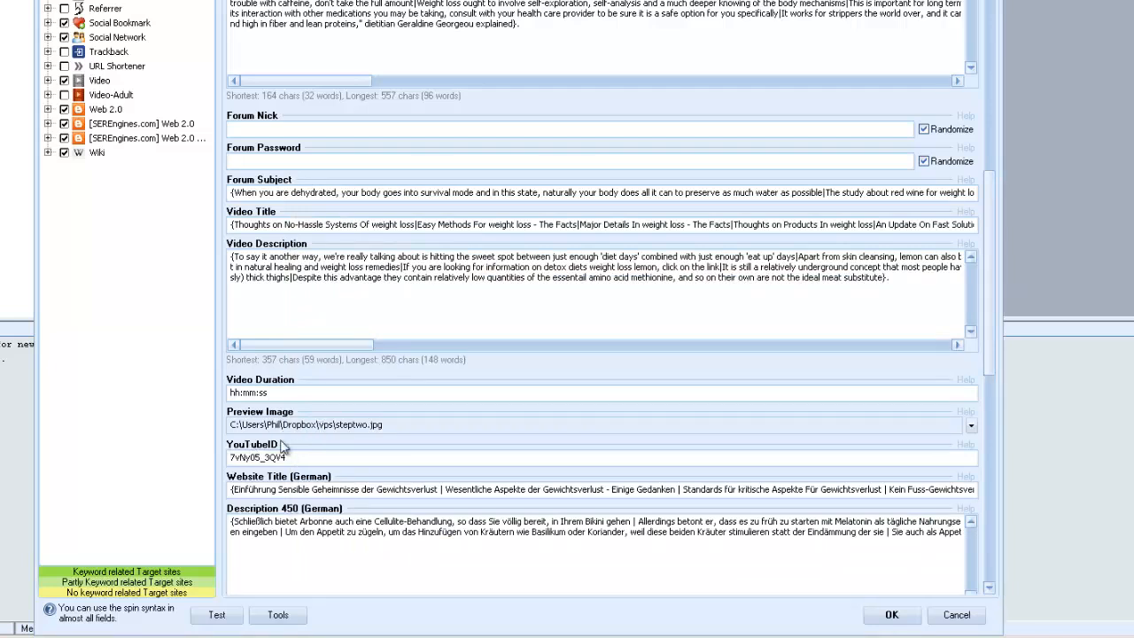
Compare the description and video fields with the Blog Name, Blog Tagline and Blog About fields.
scroll(434, 523, "down", 10)
scroll(434, 522, "down", 1)
scroll(433, 524, "up", 6)
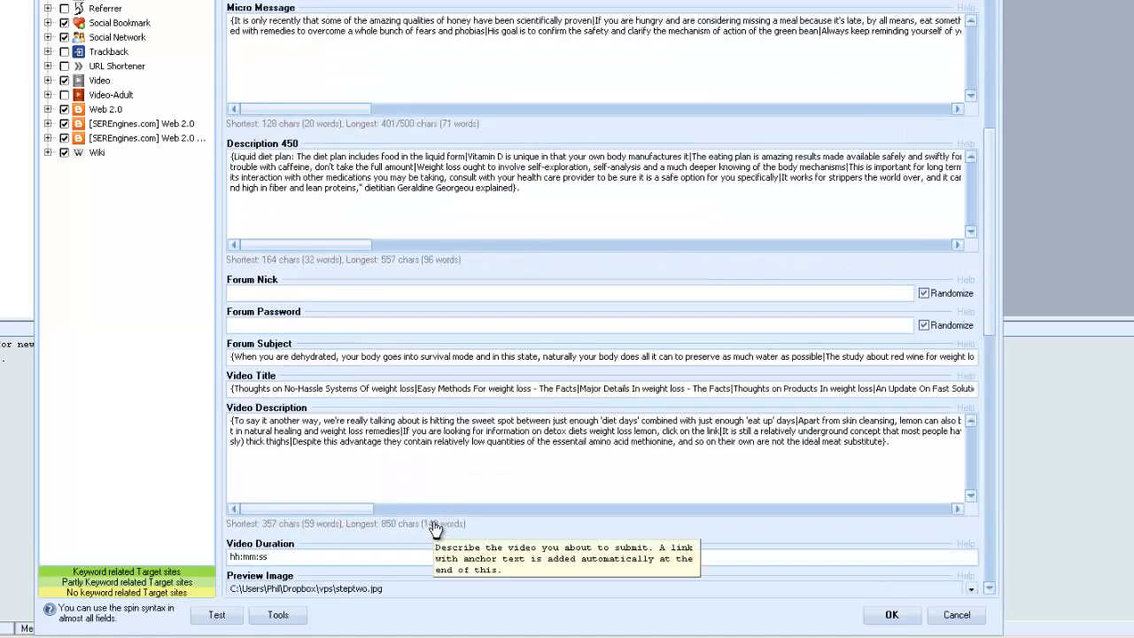
scroll(434, 525, "down", 6)
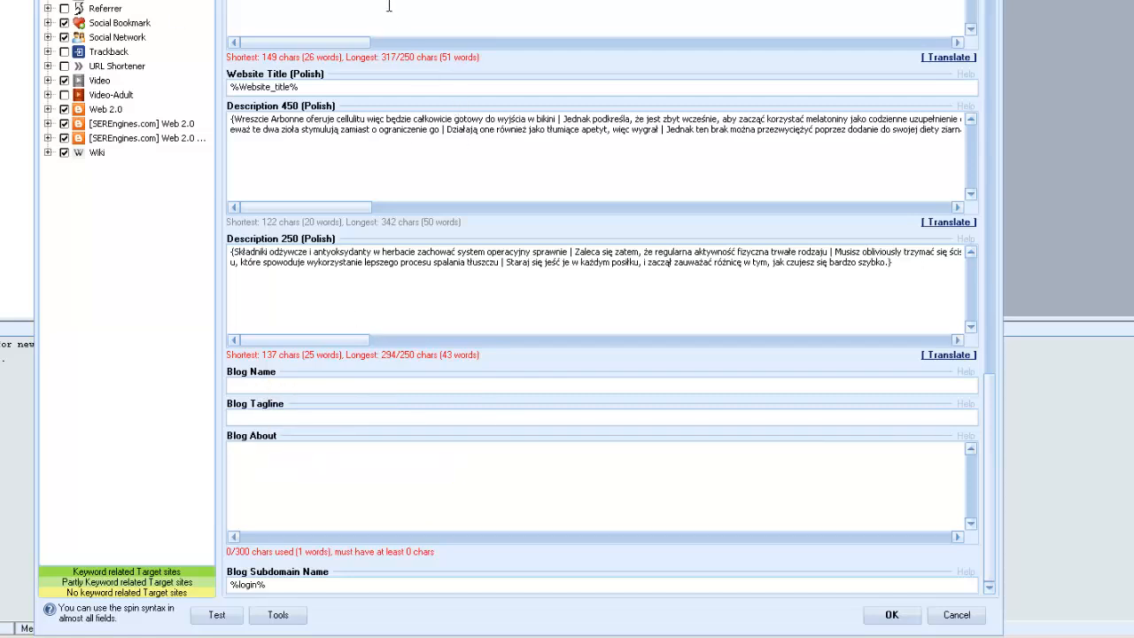
scroll(392, 78, "up", 15)
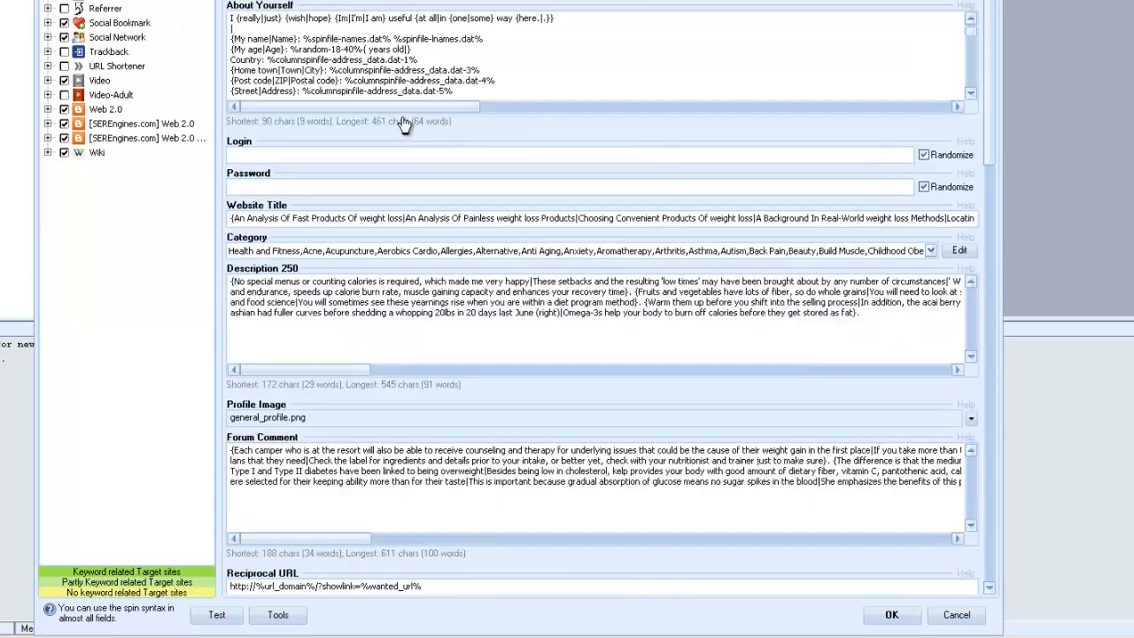
scroll(403, 121, "down", 5)
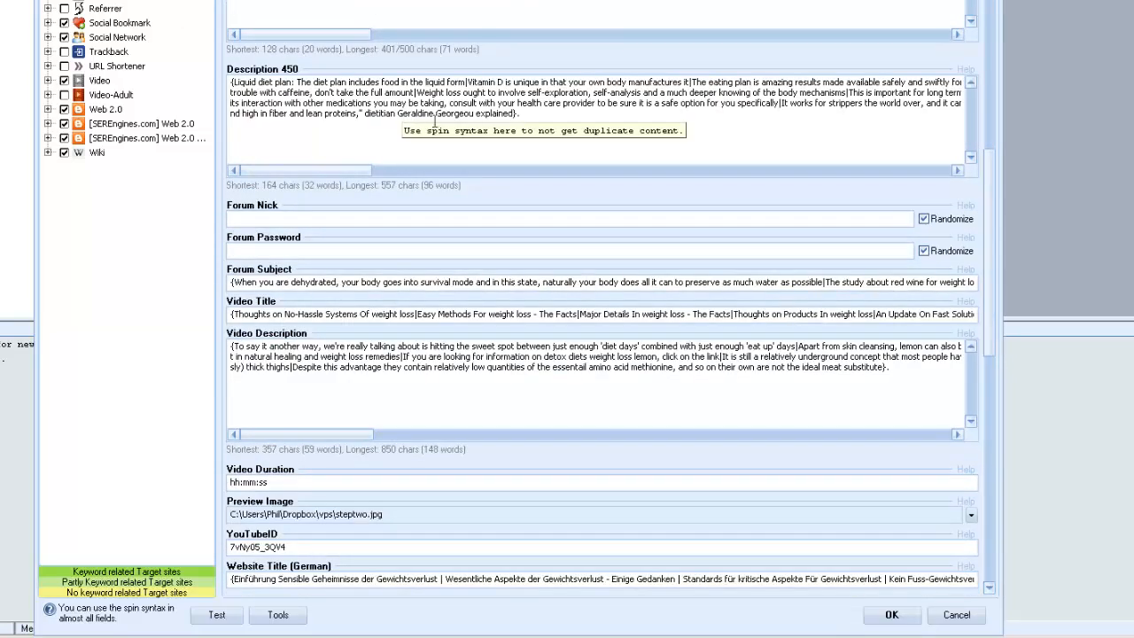
scroll(602, 394, "down", 5)
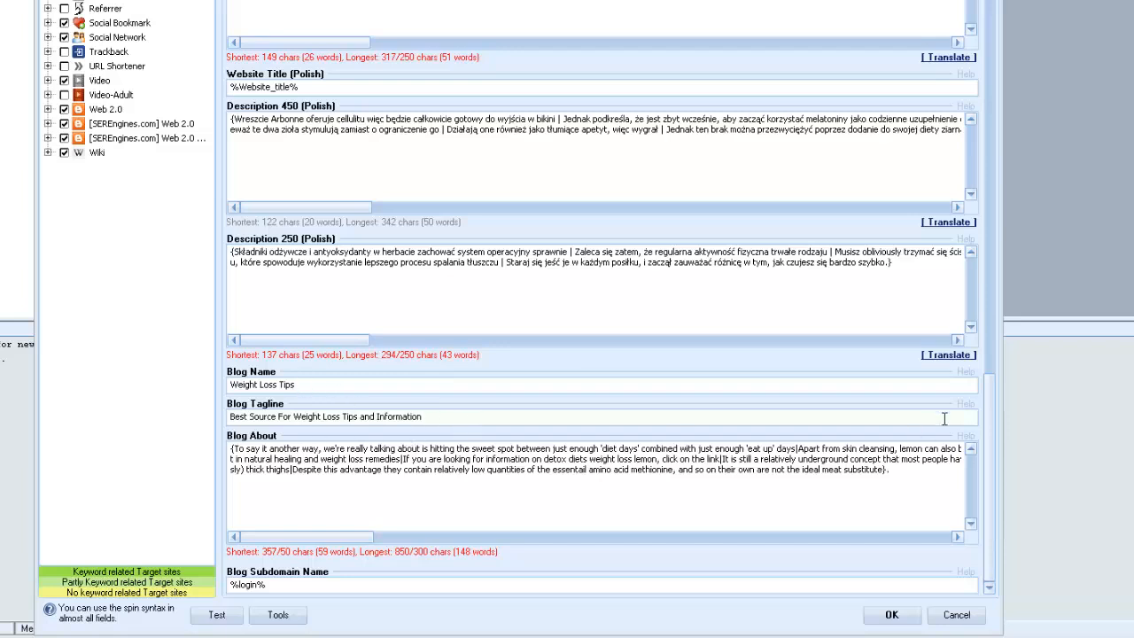
Review the forum, video, description and blog fields, and save the project data.
scroll(434, 235, "up", 10)
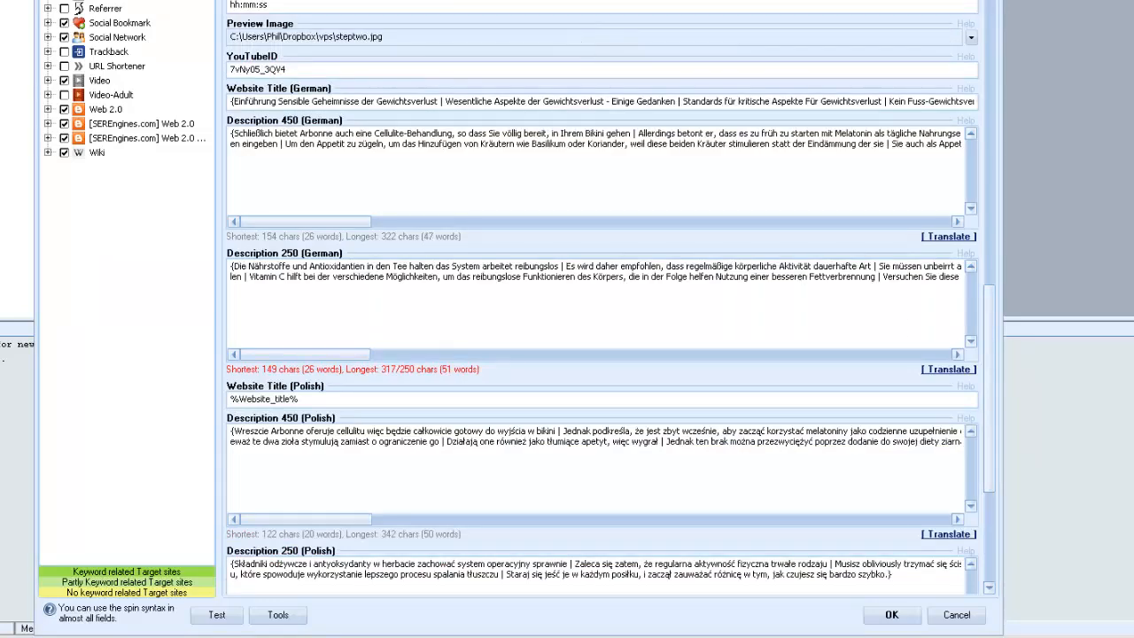
scroll(329, 256, "up", 5)
scroll(330, 257, "down", 5)
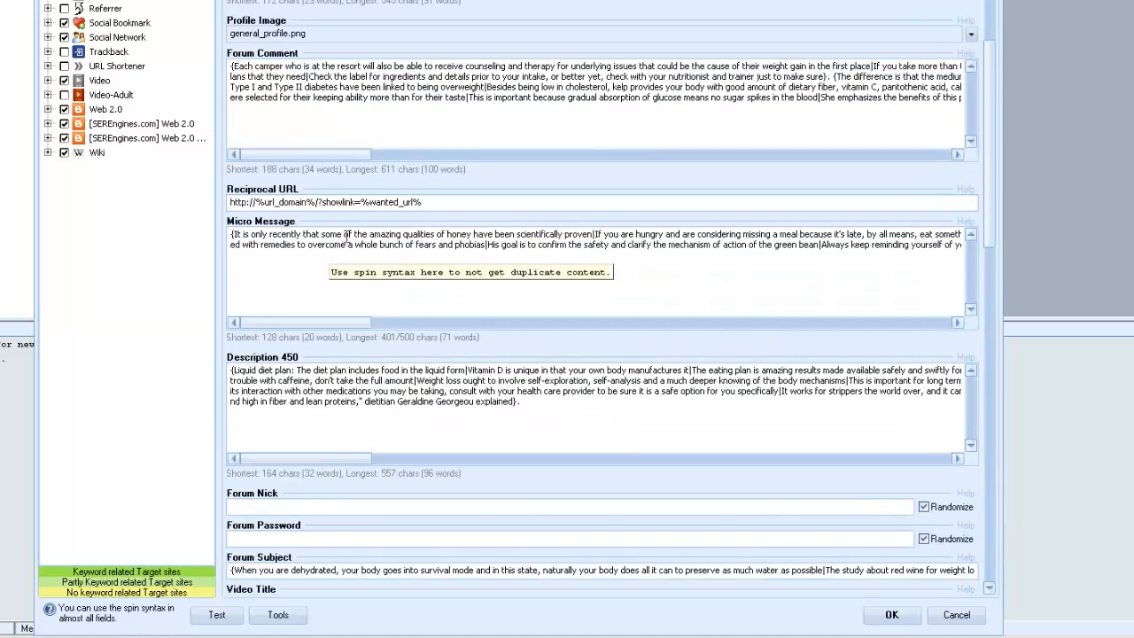
scroll(427, 230, "down", 10)
scroll(430, 232, "down", 1)
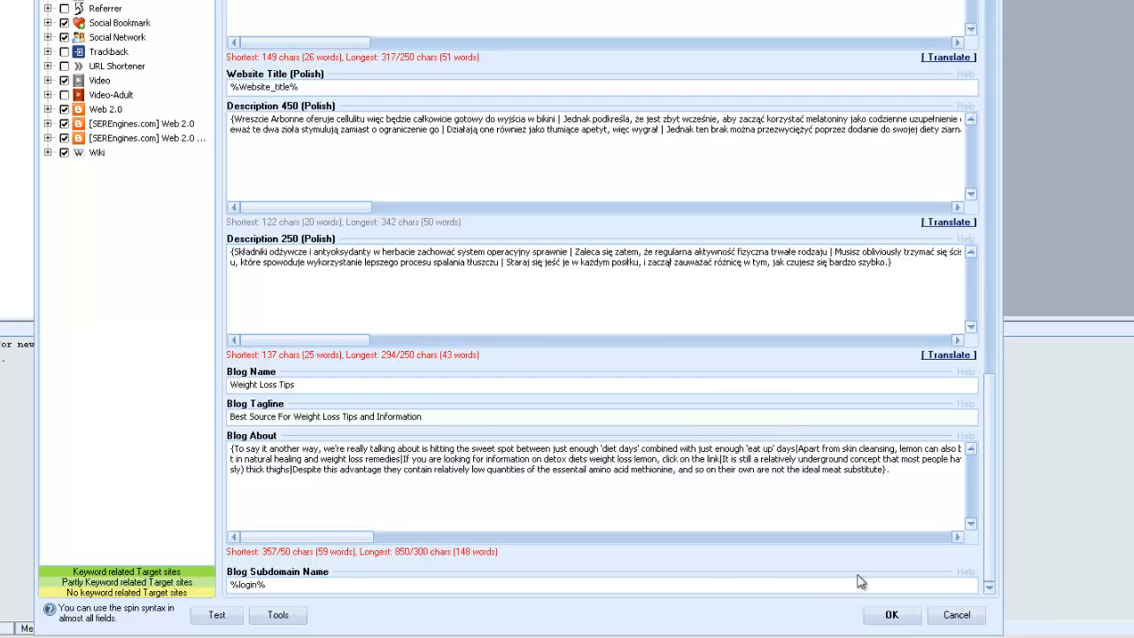
left_click(891, 614)
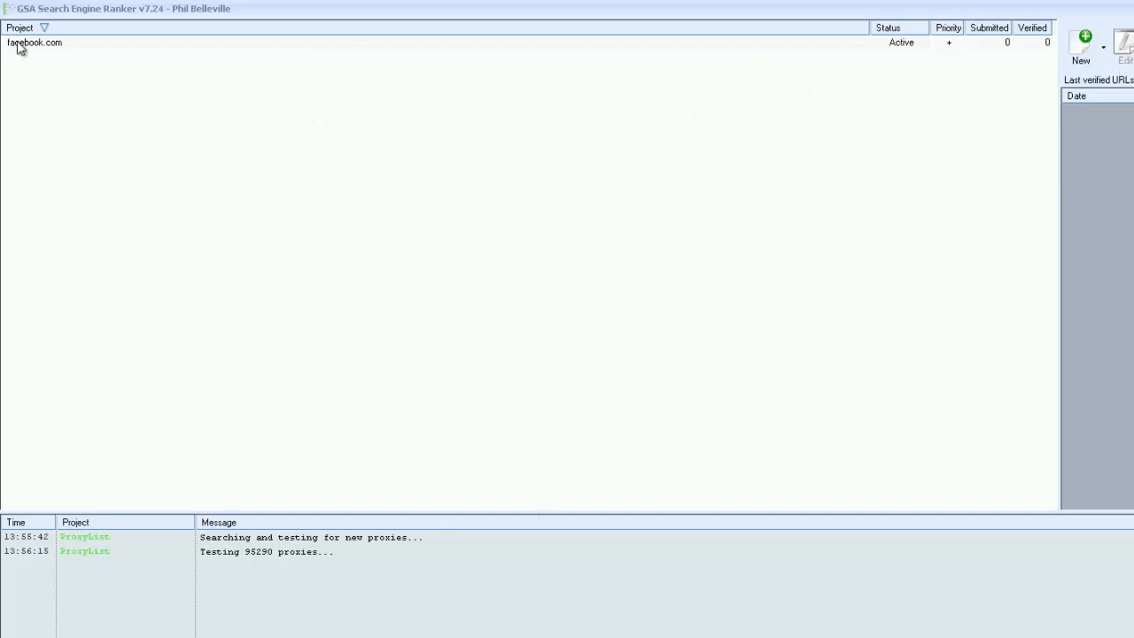
Reopen the facebook.com project for editing and check its data fields from the URL down to Blog About.
mouse_move(19, 43)
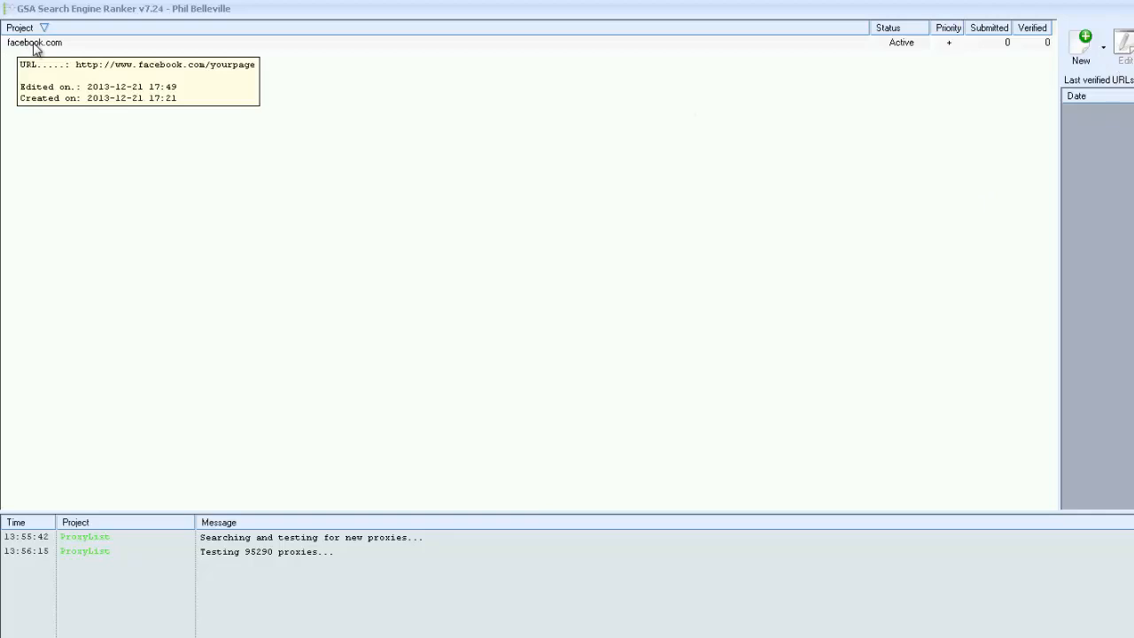
left_click(35, 44)
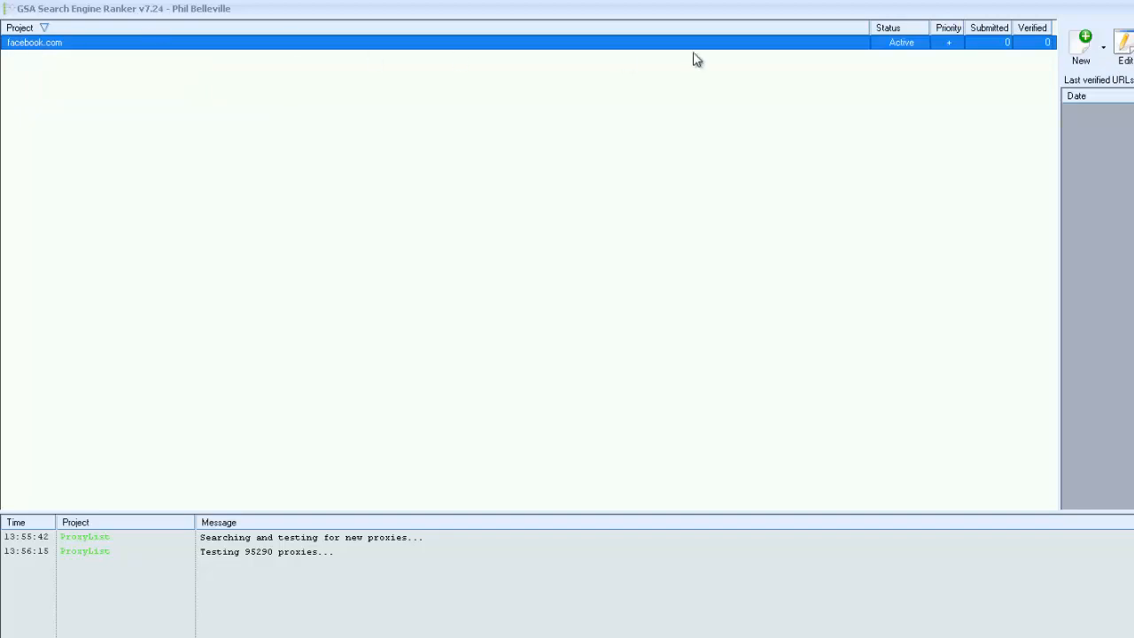
left_click(1123, 48)
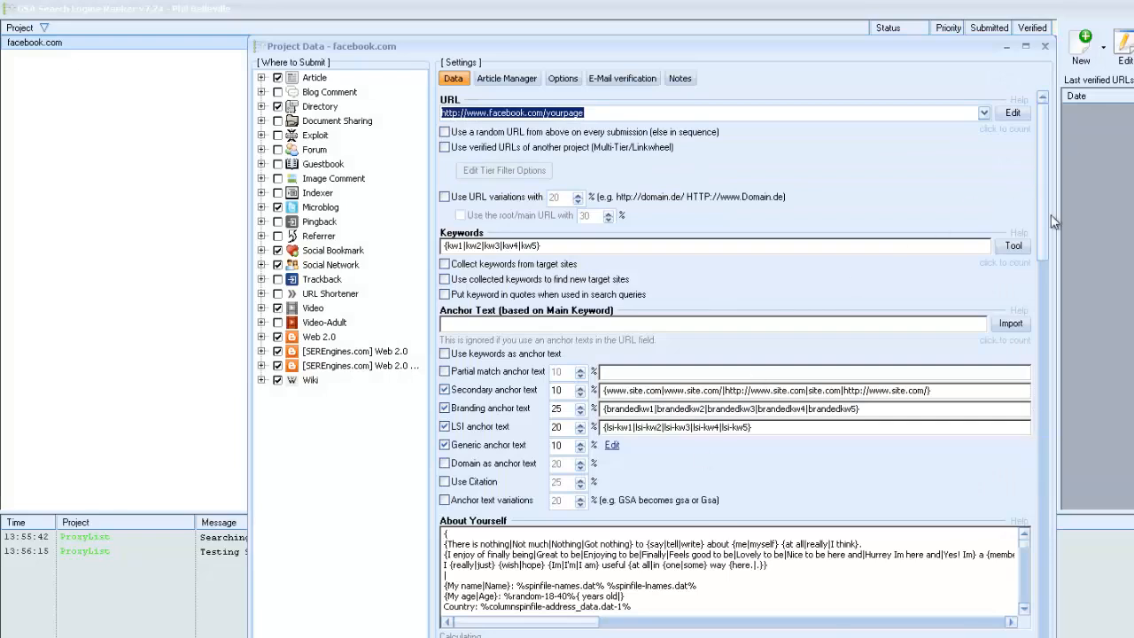
left_click_drag(1044, 222, 990, 592)
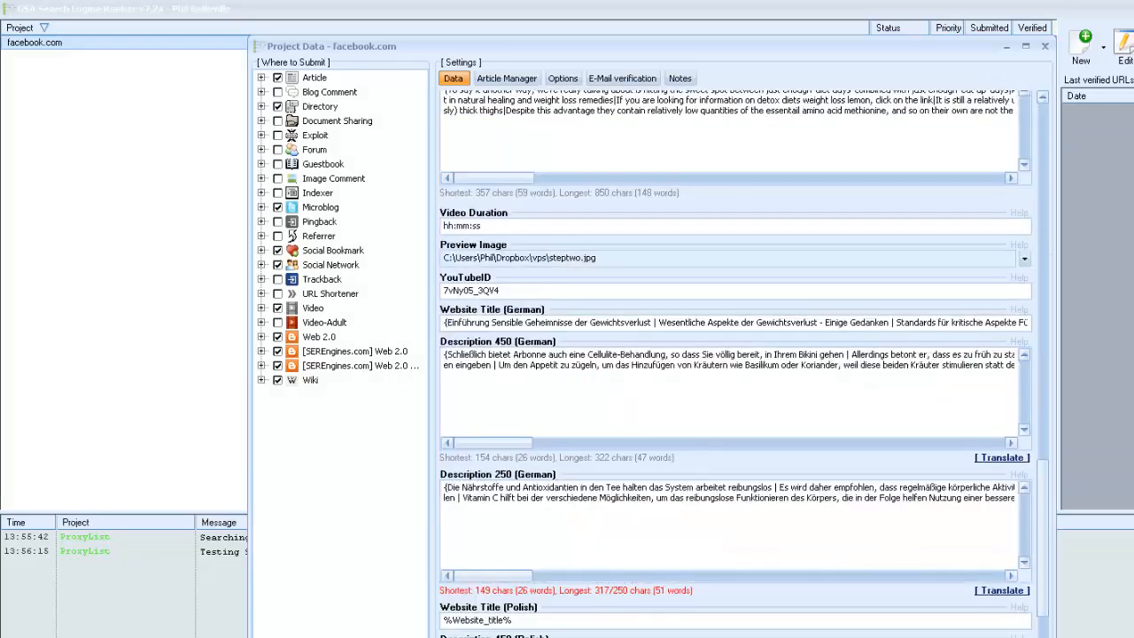
scroll(735, 355, "down", 5)
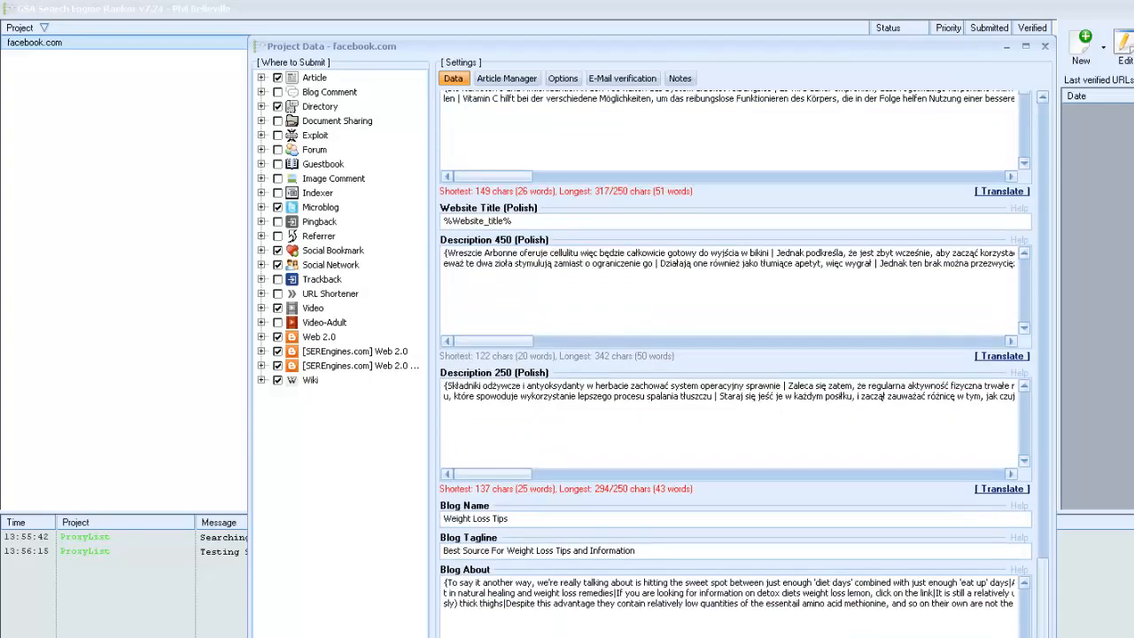
scroll(1034, 123, "up", 10)
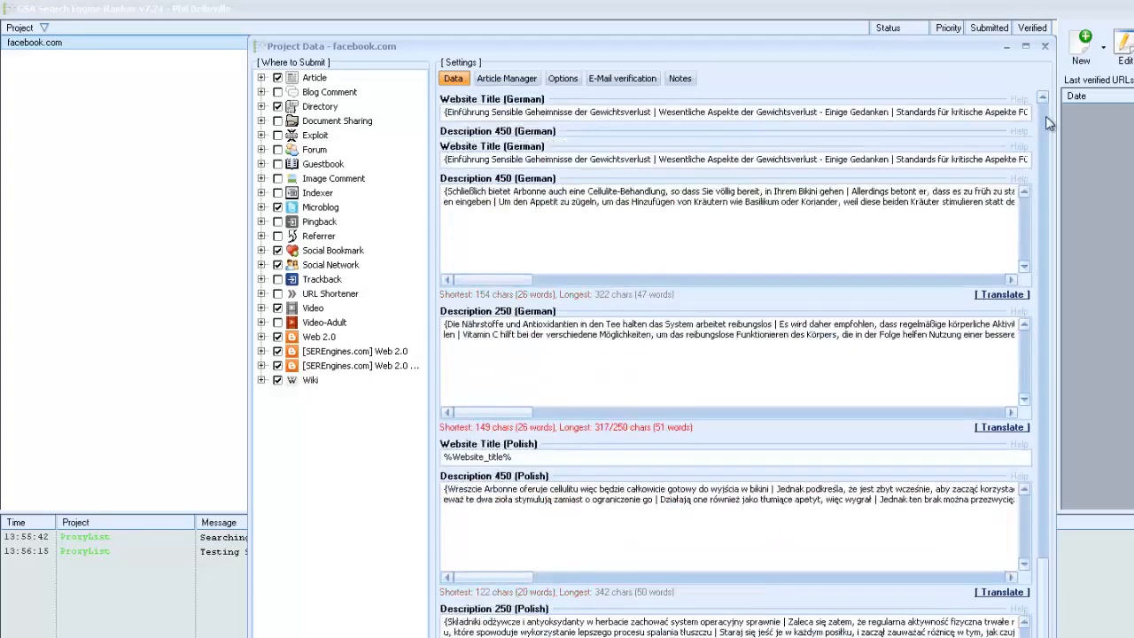
scroll(1048, 122, "up", 3)
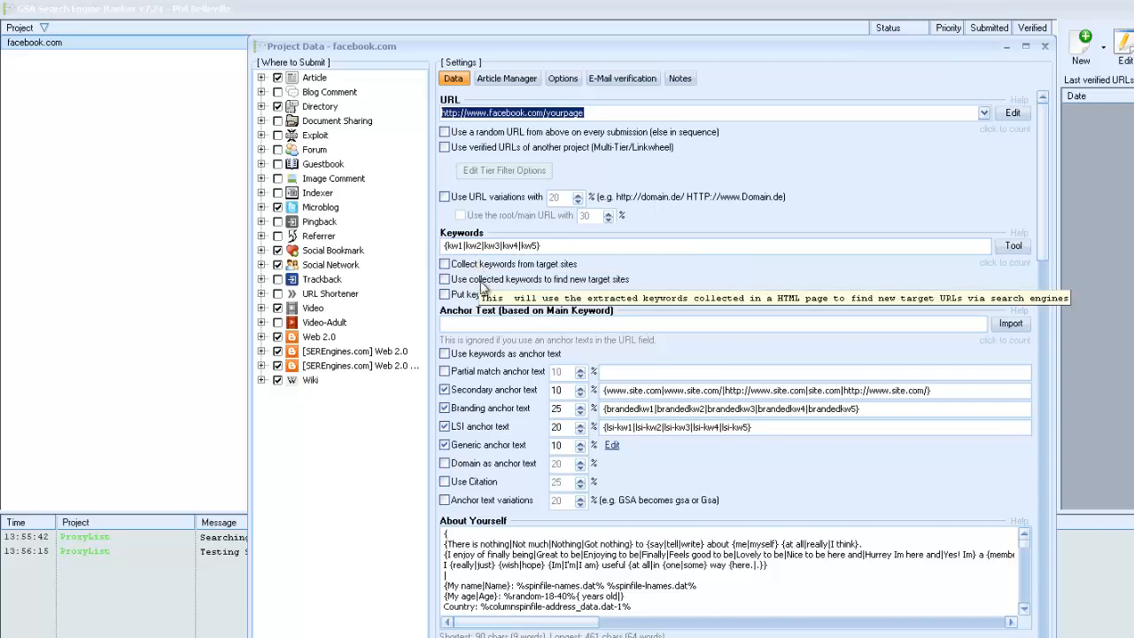
Delete the selected account from the project's e-mail verification accounts.
left_click(627, 80)
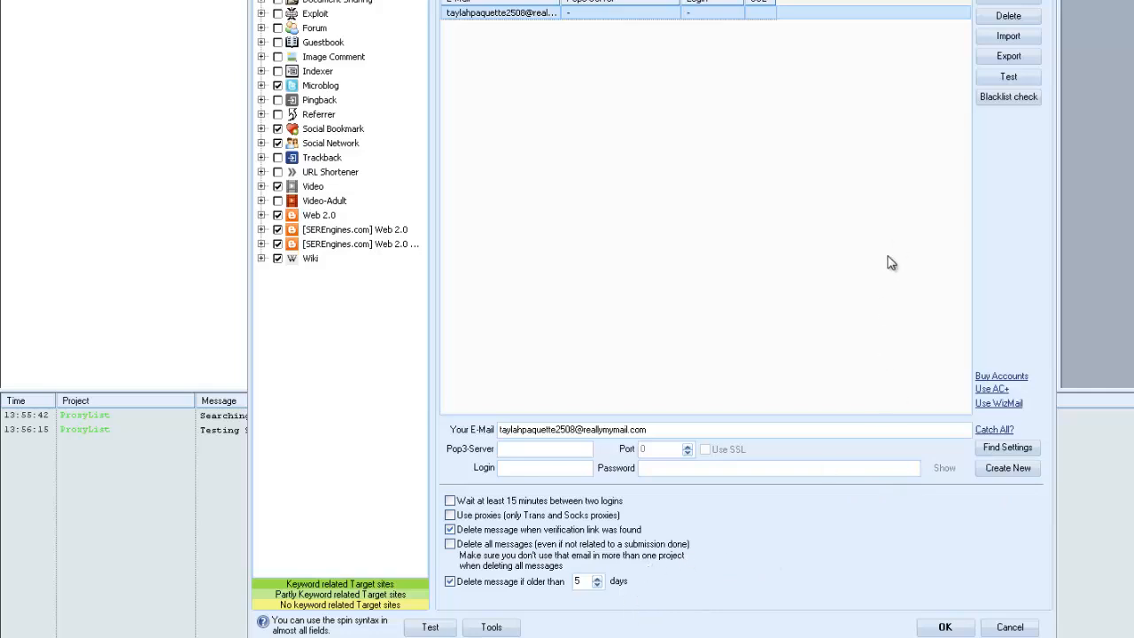
left_click(1014, 21)
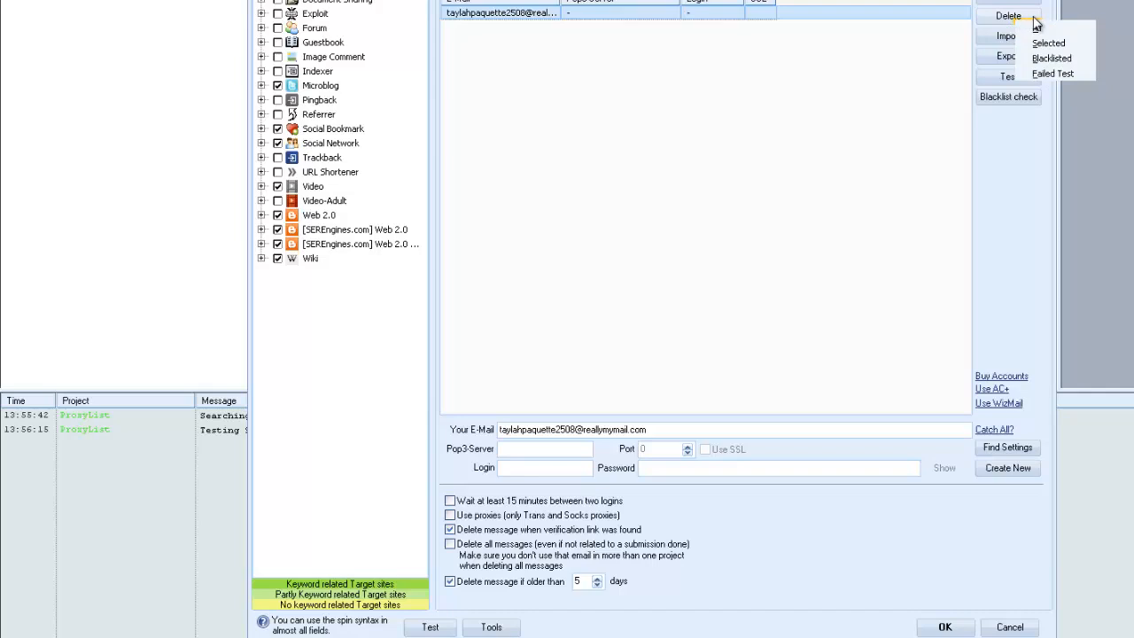
left_click(1061, 57)
Enter the verification account's e-mail address and password, and have its settings found automatically: pop3.live.com, port 995, SSL.
left_click_drag(554, 430, 438, 427)
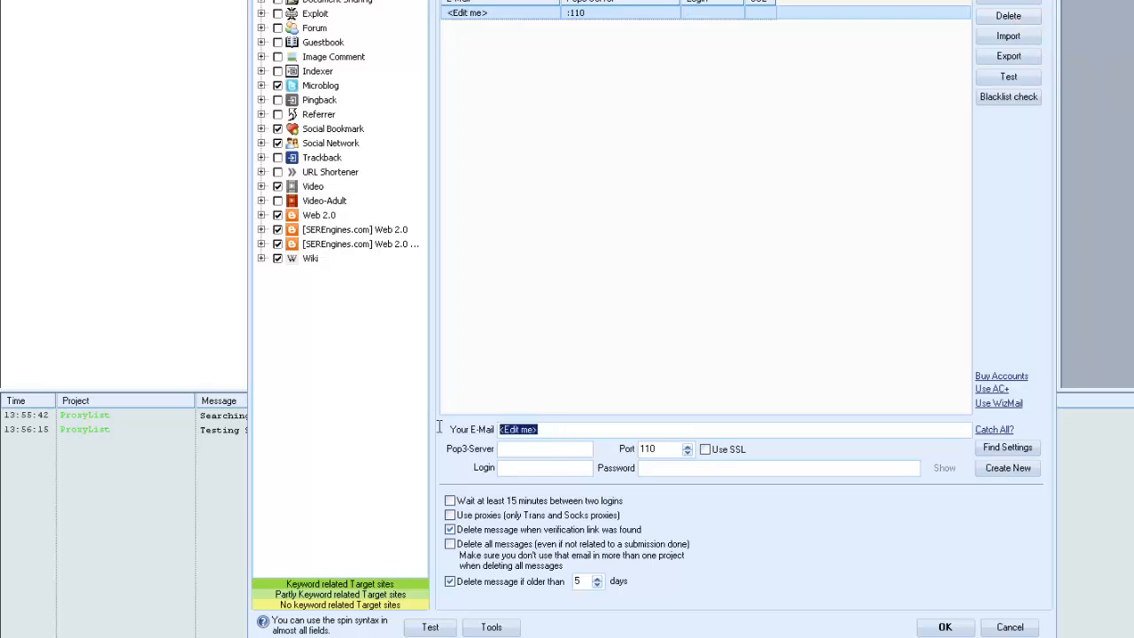
right_click(533, 428)
left_click(582, 481)
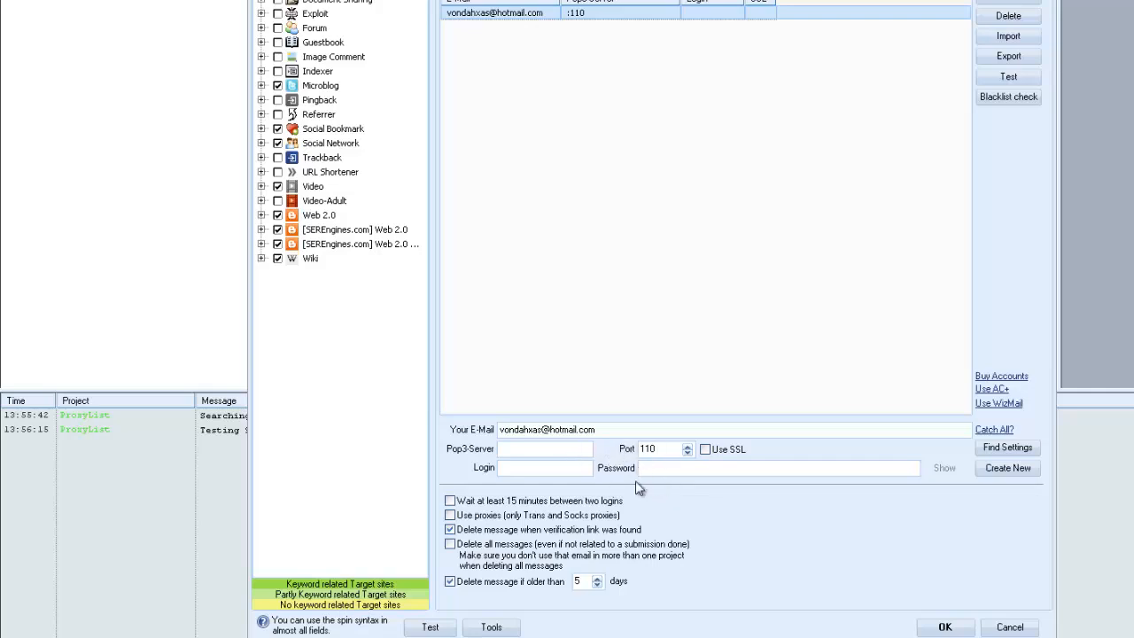
right_click(667, 473)
left_click(688, 528)
left_click(1007, 447)
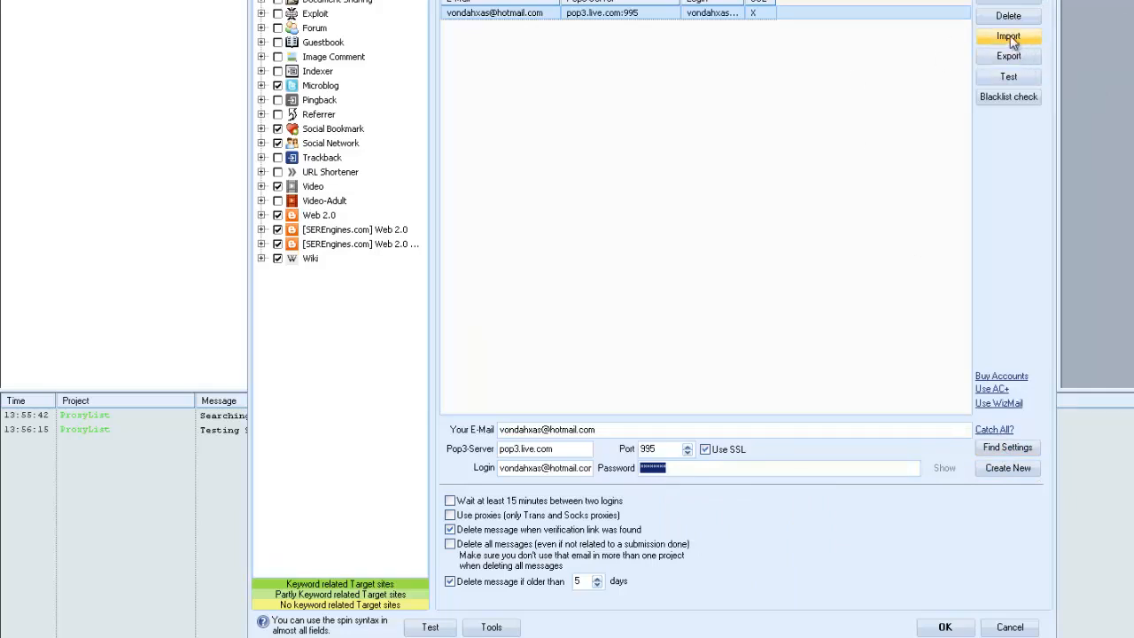
Test the selected e-mail account and turn on waiting at least 15 minutes between two logins.
left_click(1012, 78)
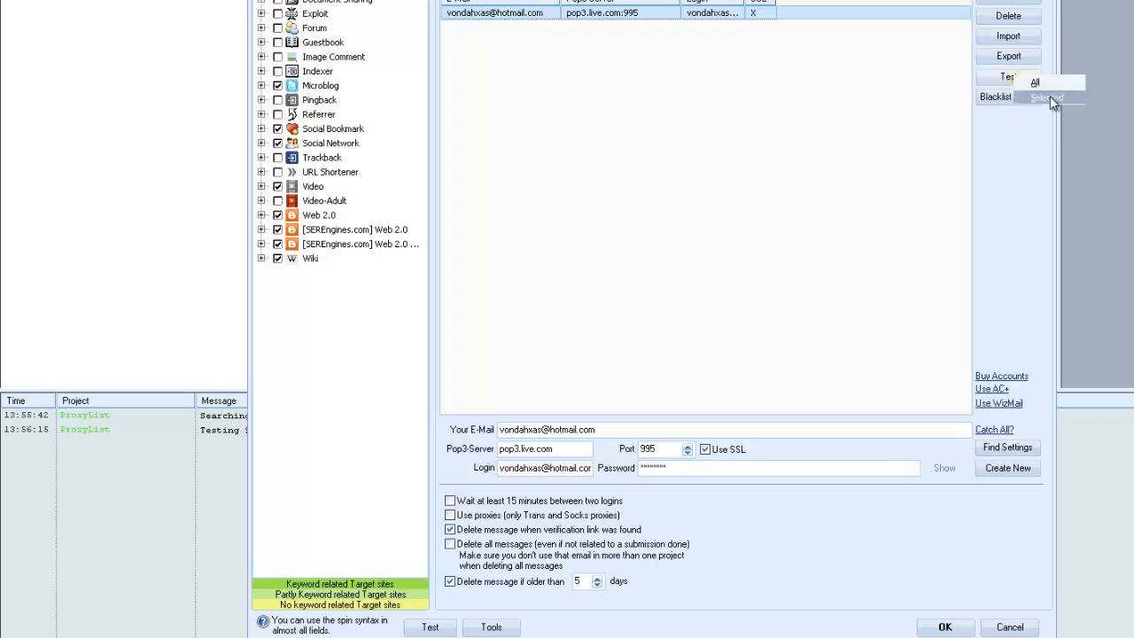
left_click(1048, 97)
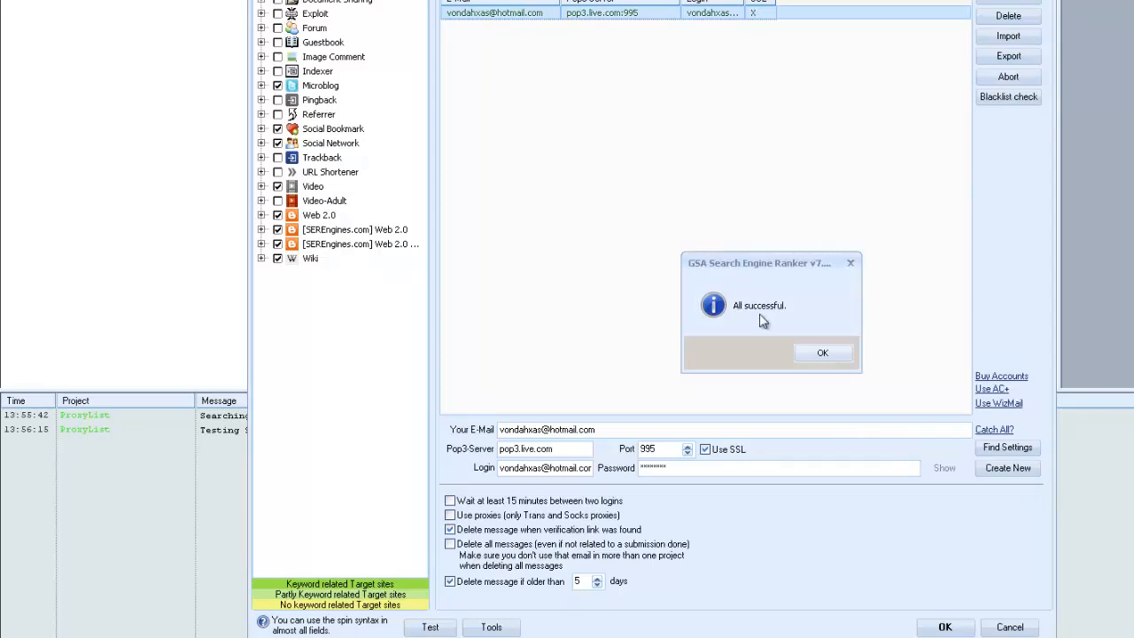
left_click(802, 359)
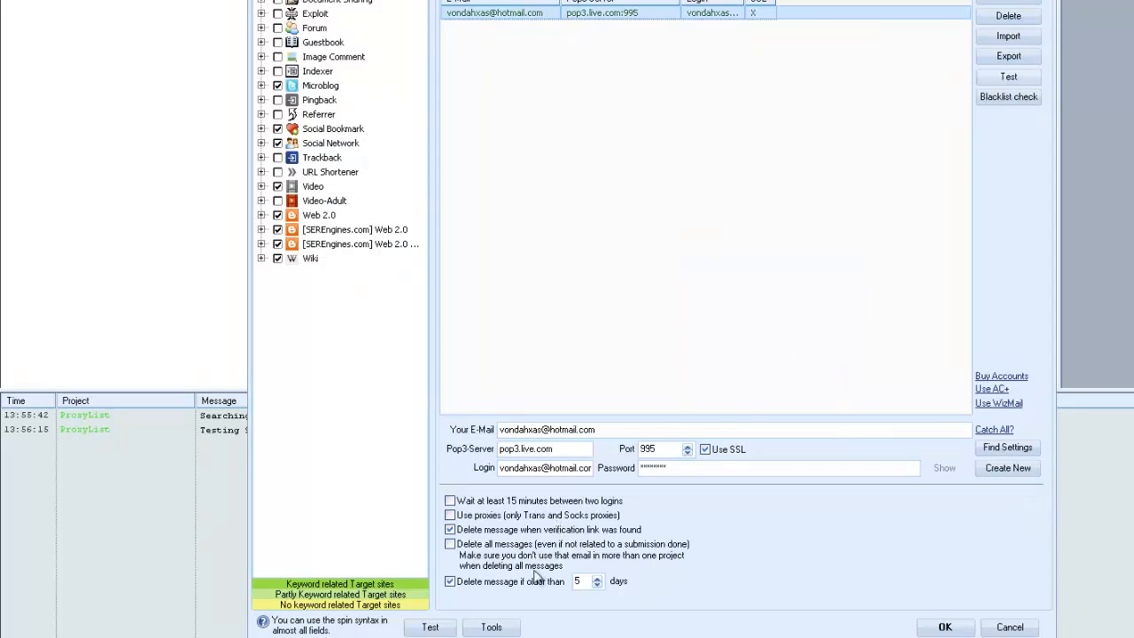
left_click(450, 503)
Examine the project's article list and the Auto Fill content sources available for it.
left_click(567, 2)
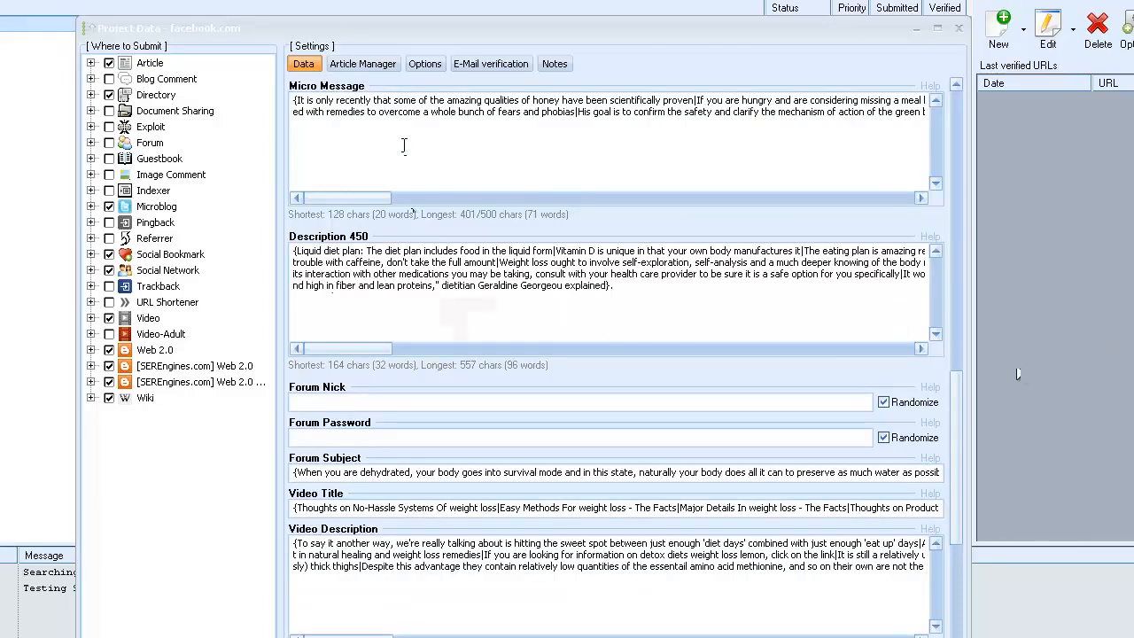
left_click(365, 69)
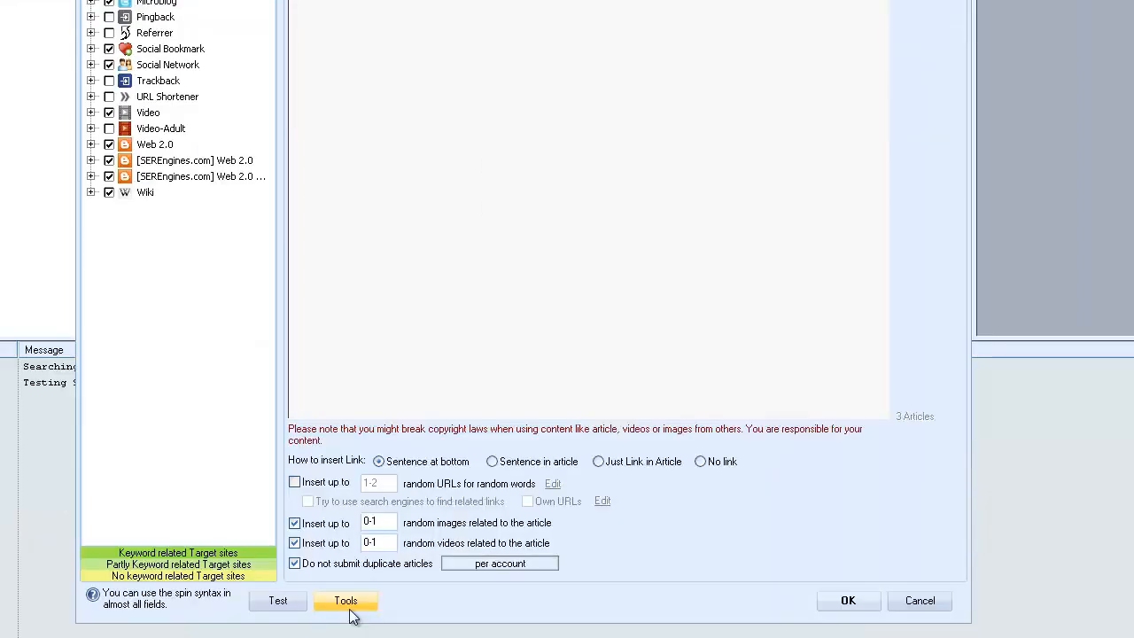
left_click(343, 600)
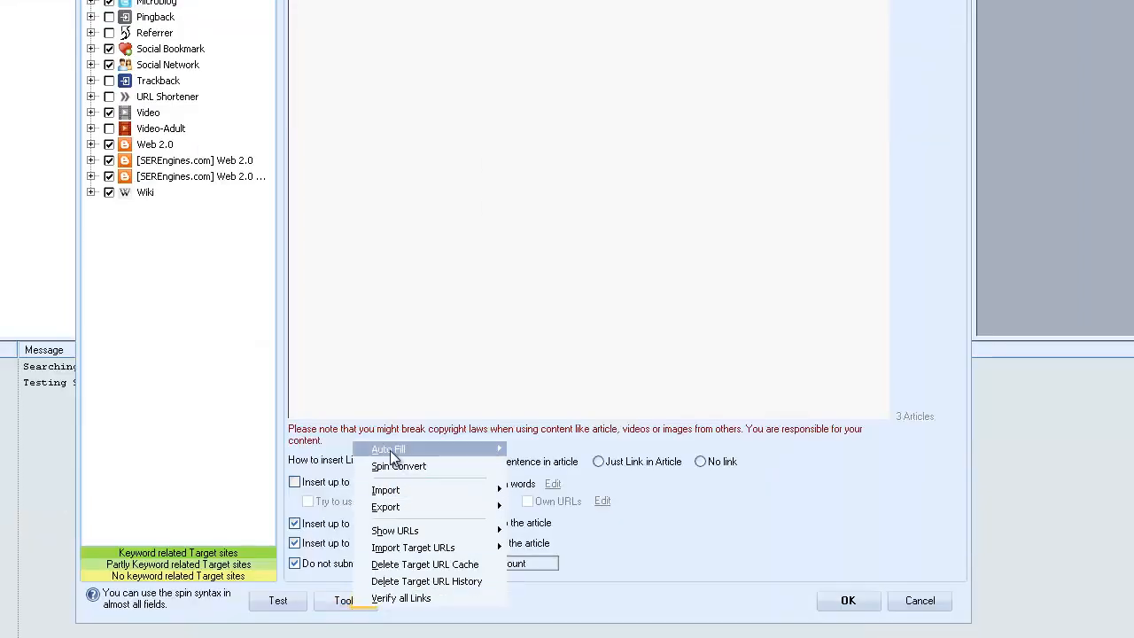
mouse_move(392, 454)
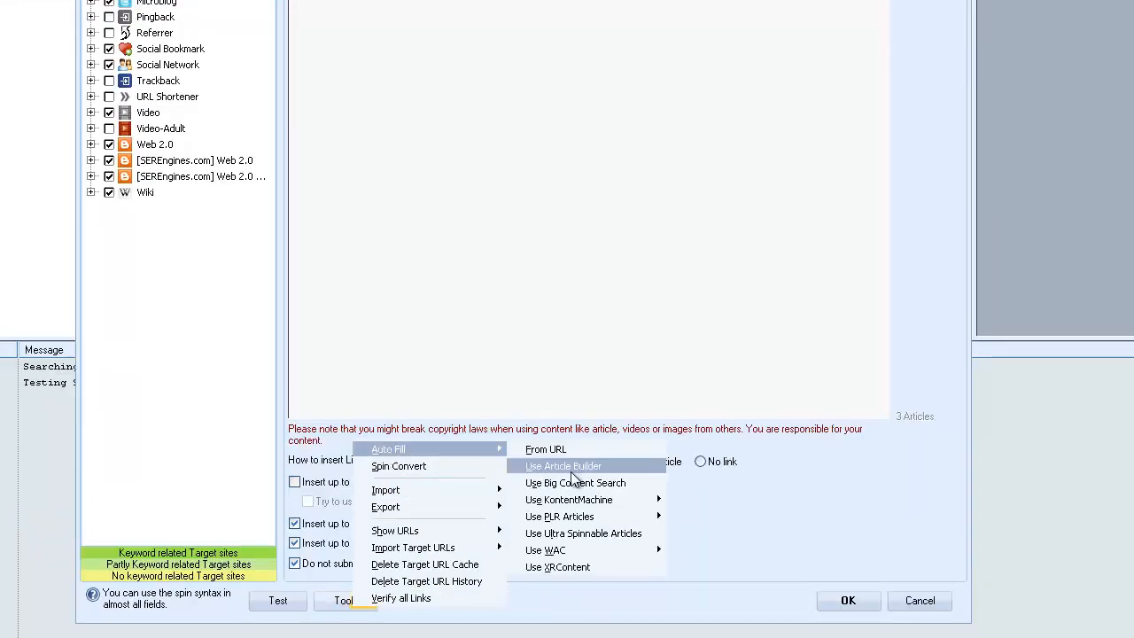
mouse_move(564, 556)
mouse_move(639, 504)
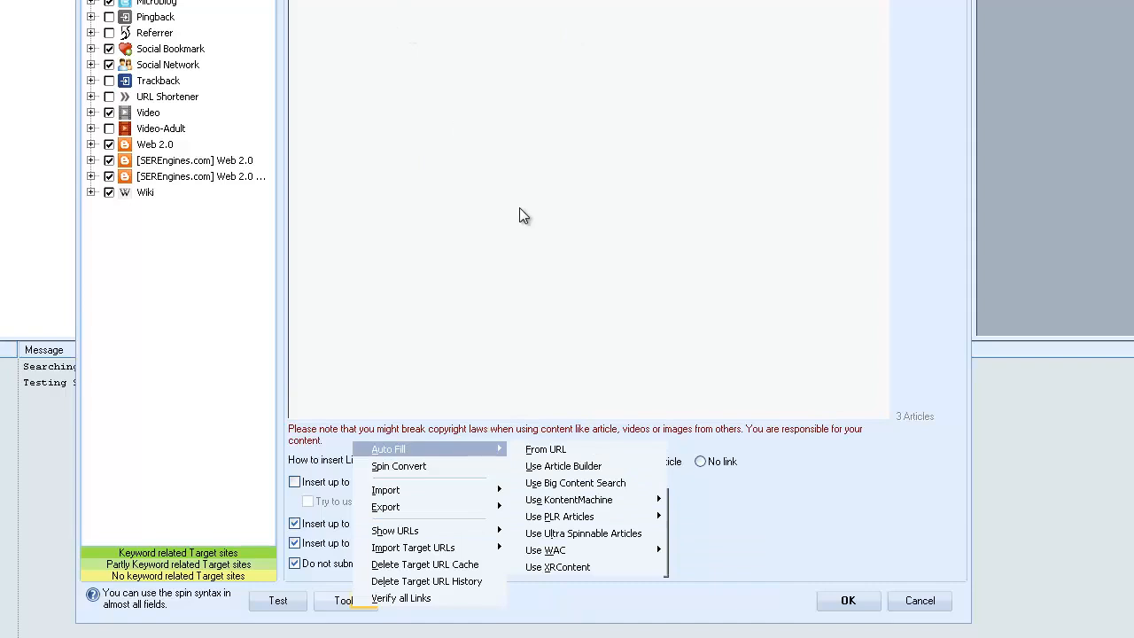
left_click(394, 449)
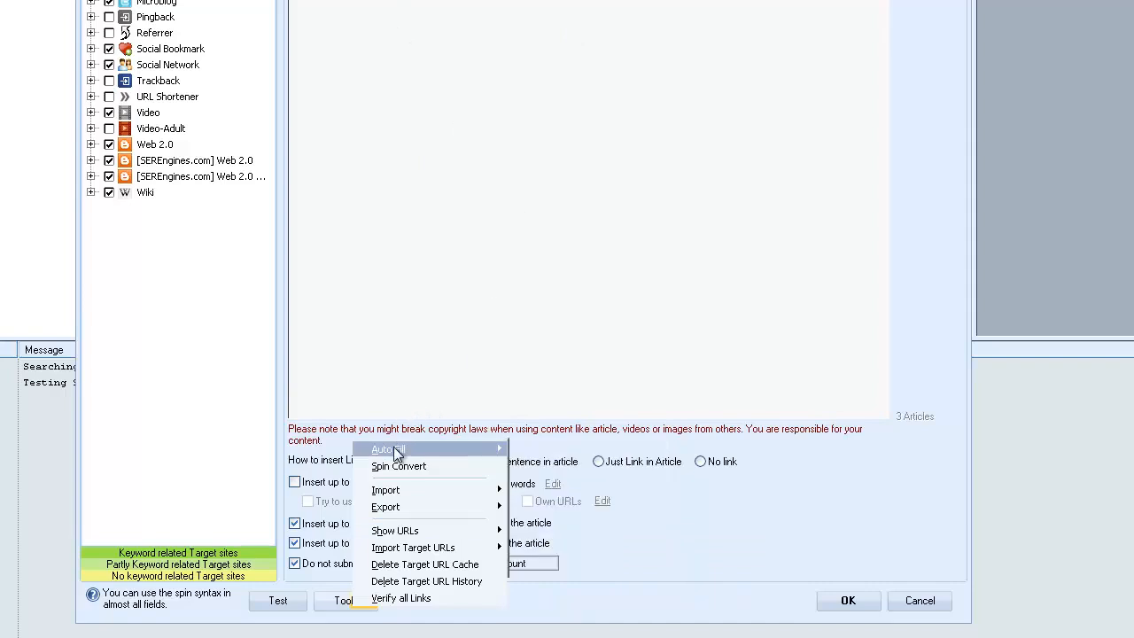
left_click(363, 625)
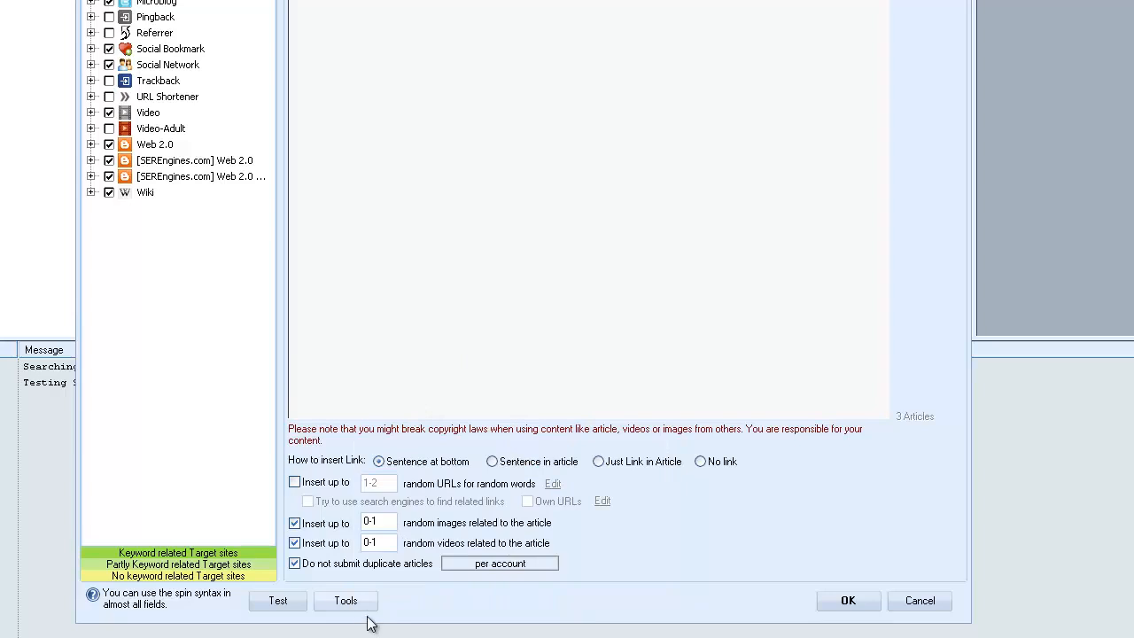
left_click(346, 604)
mouse_move(400, 447)
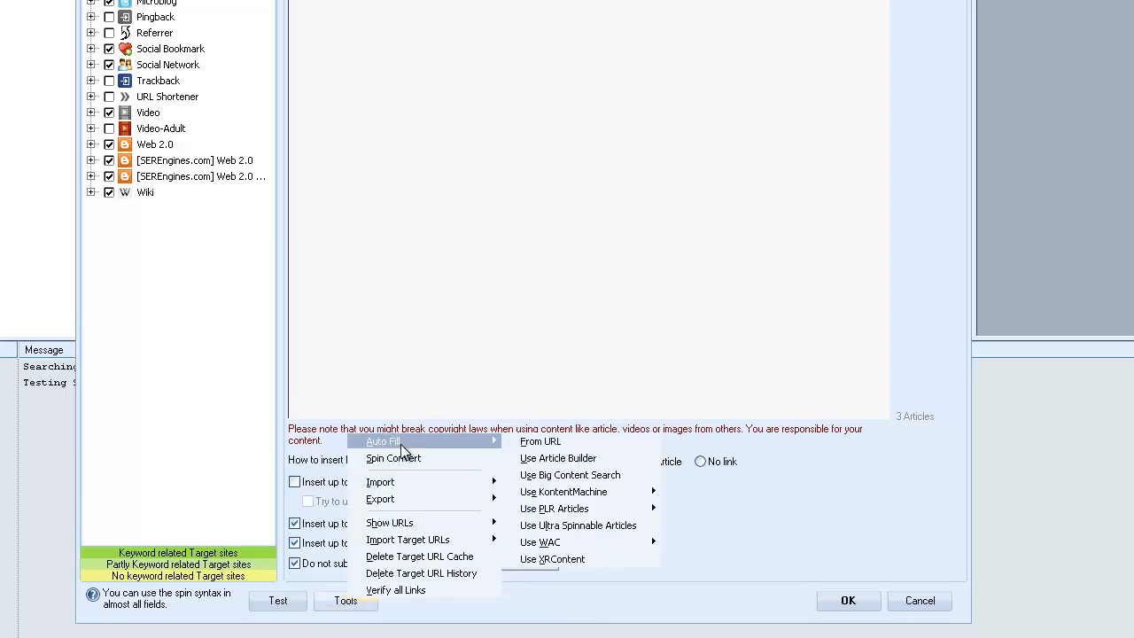
left_click(511, 336)
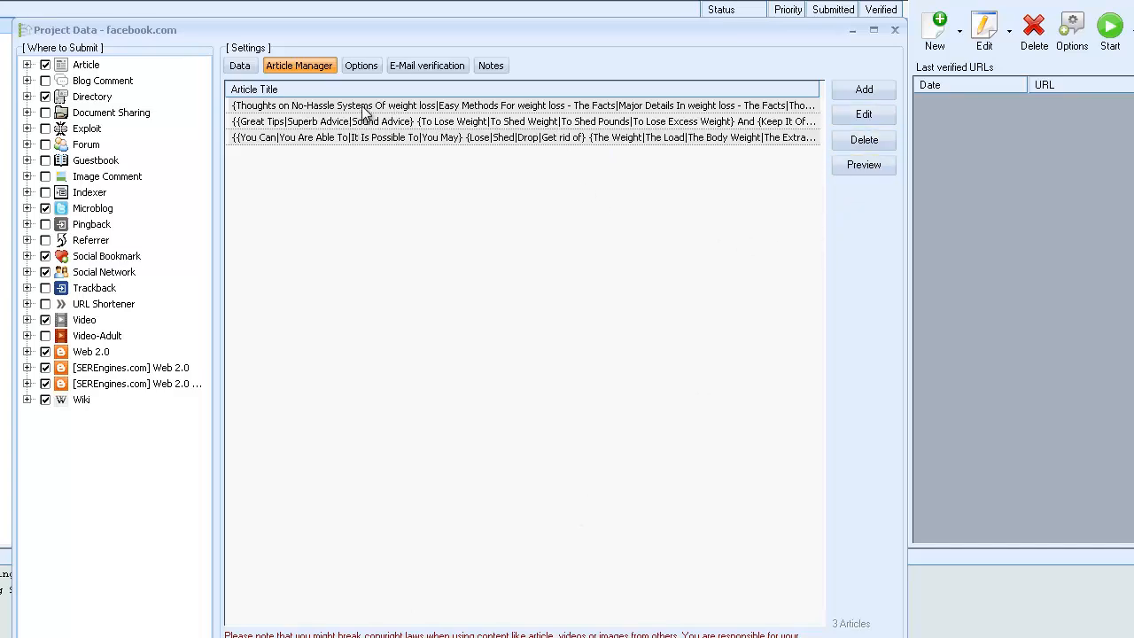
Set the article link insertion to Sentence in article and try the option for random URLs on random words.
left_click(472, 105)
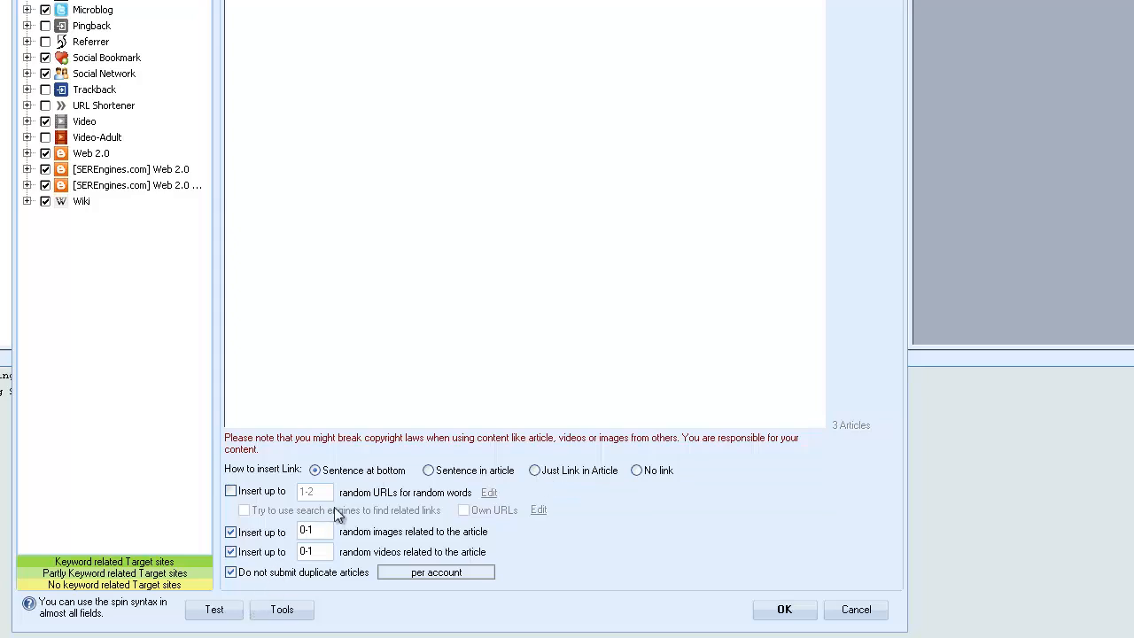
left_click(429, 470)
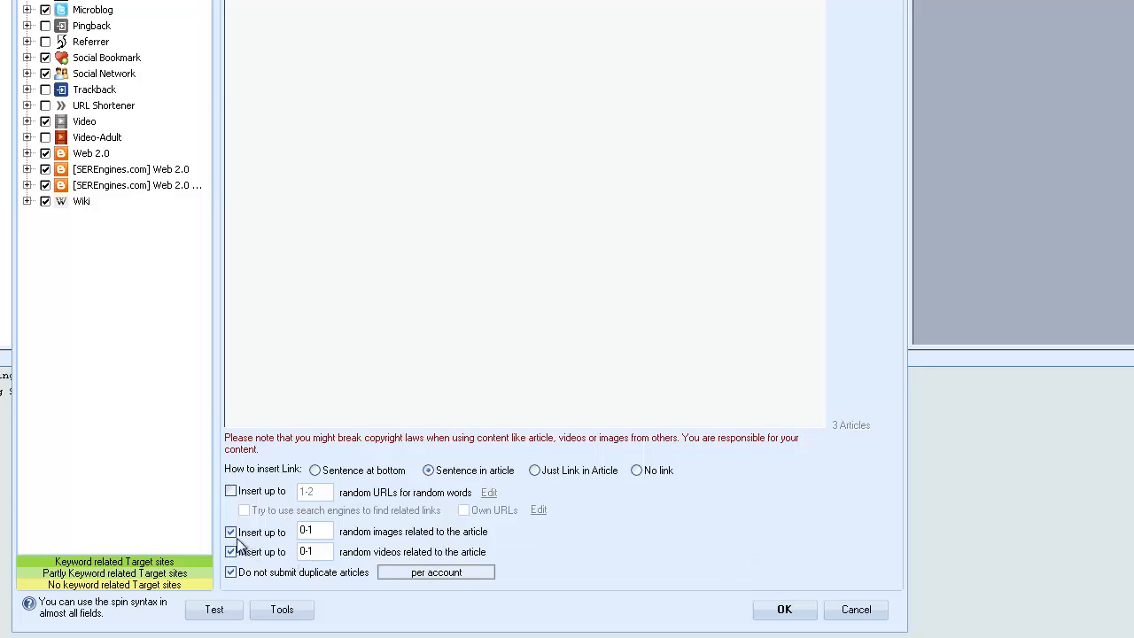
double_click(313, 529)
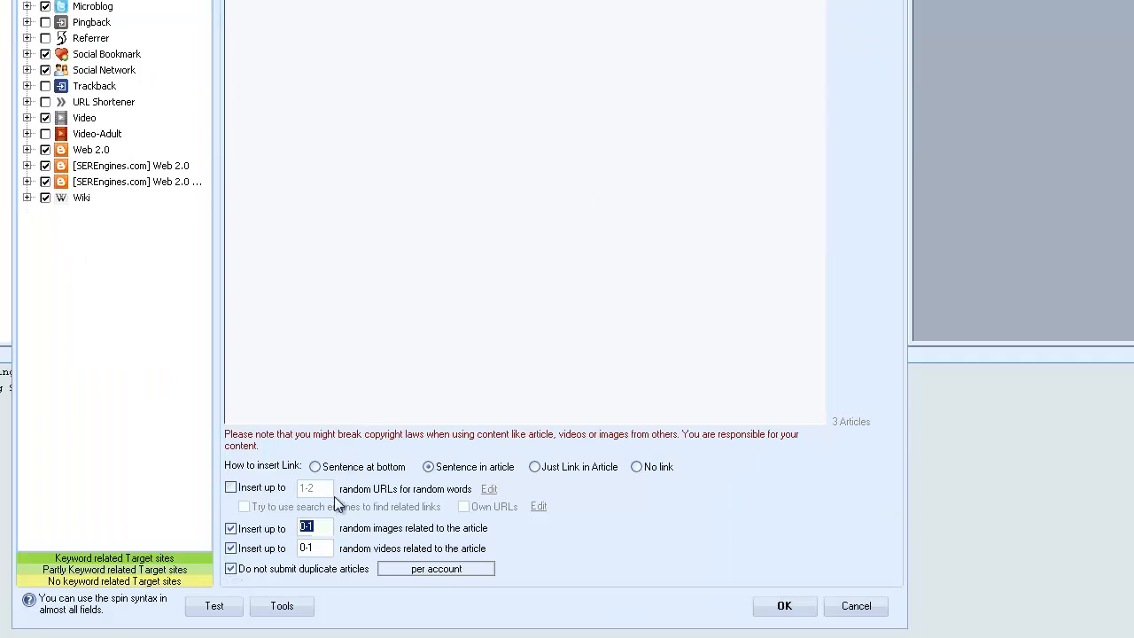
left_click(231, 490)
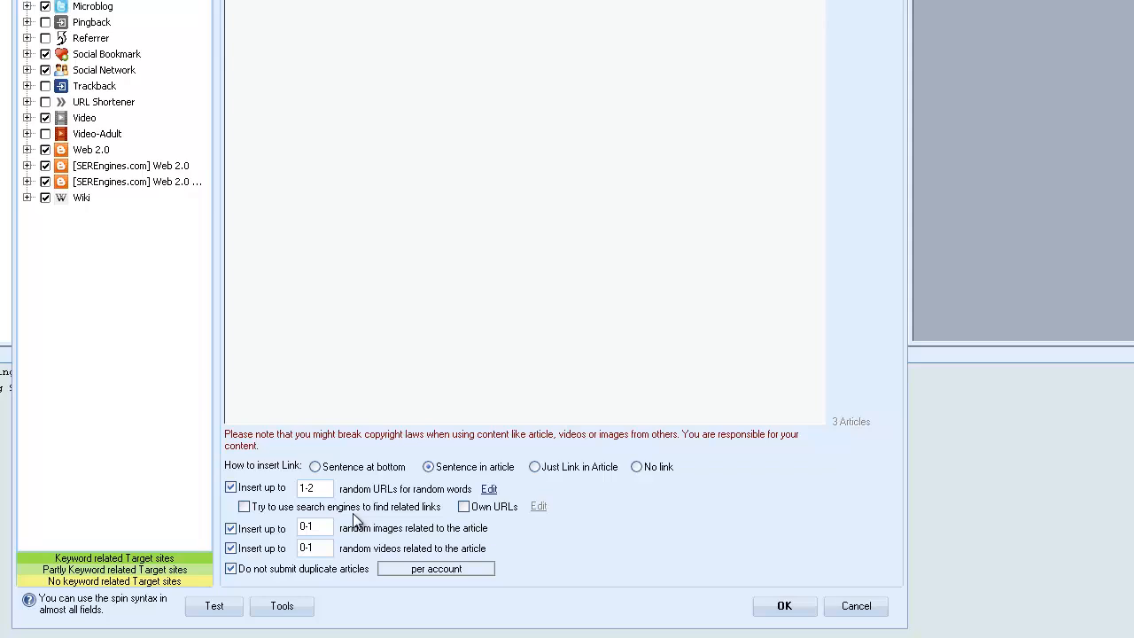
left_click(231, 486)
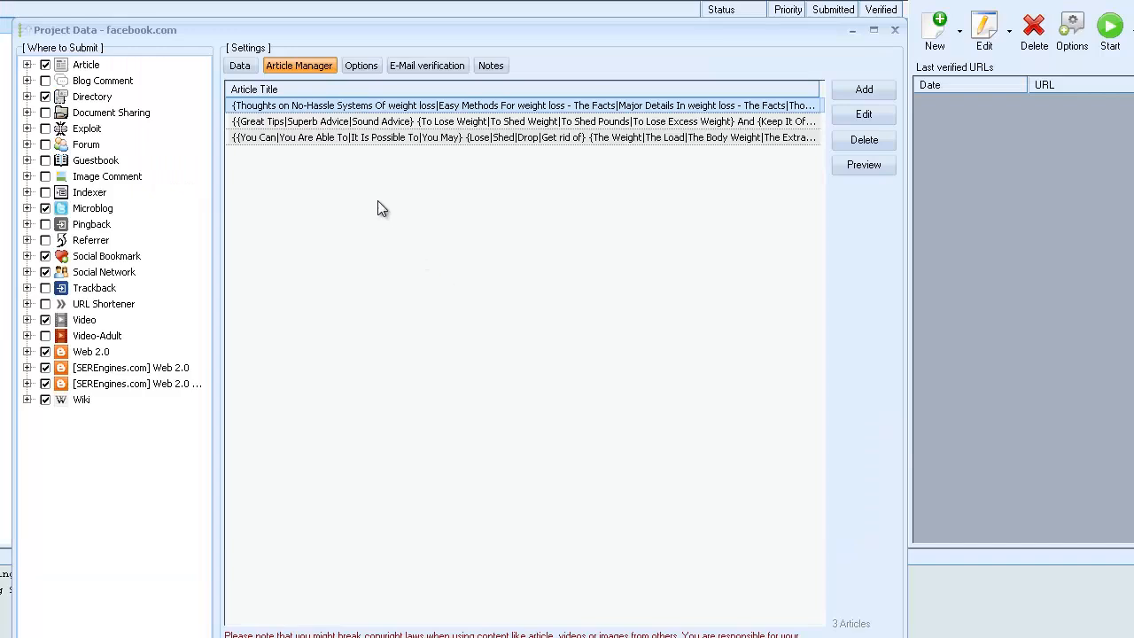
Allow posting on the same site again in the project's scheduled posting options.
left_click(367, 69)
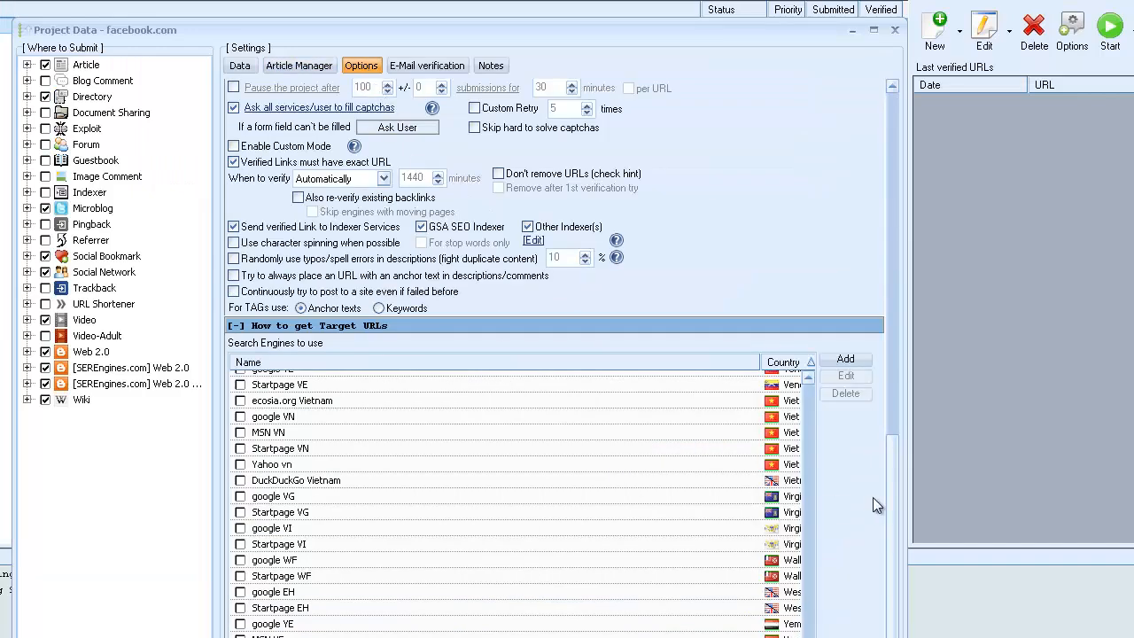
left_click(892, 635)
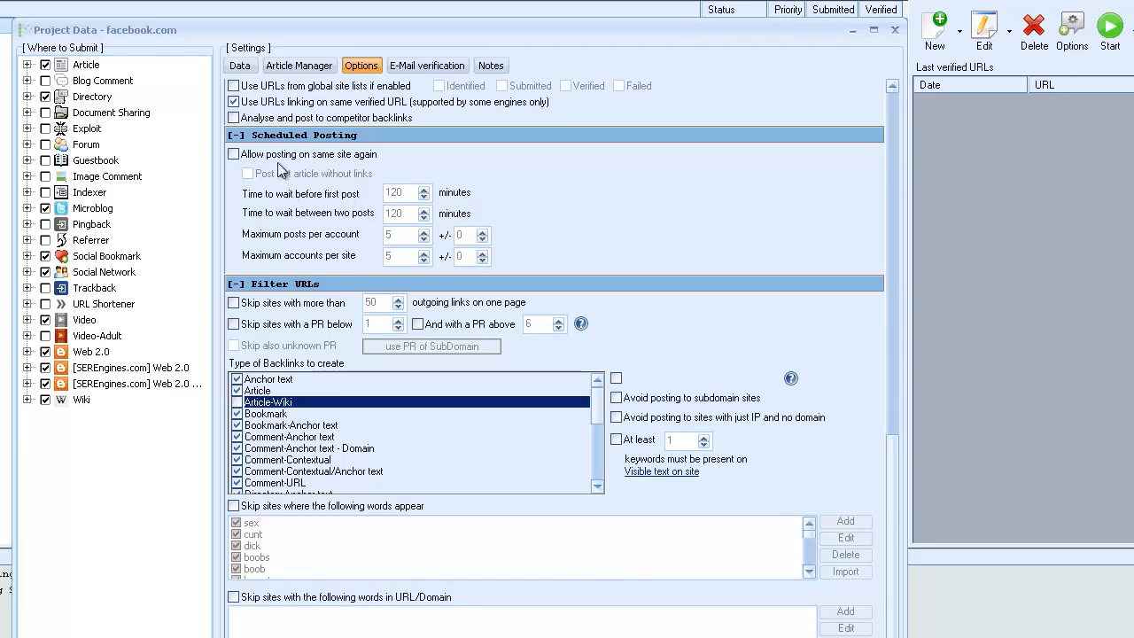
left_click(233, 154)
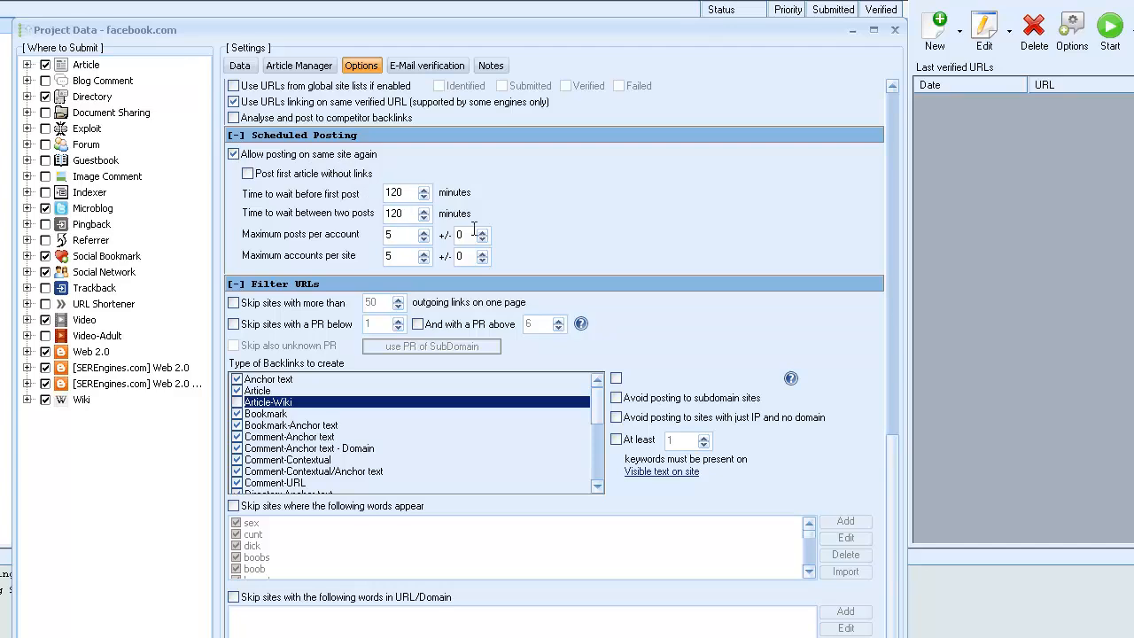
left_click(250, 178)
Look over the project's options and data once more and save the project.
left_click_drag(894, 470, 868, 110)
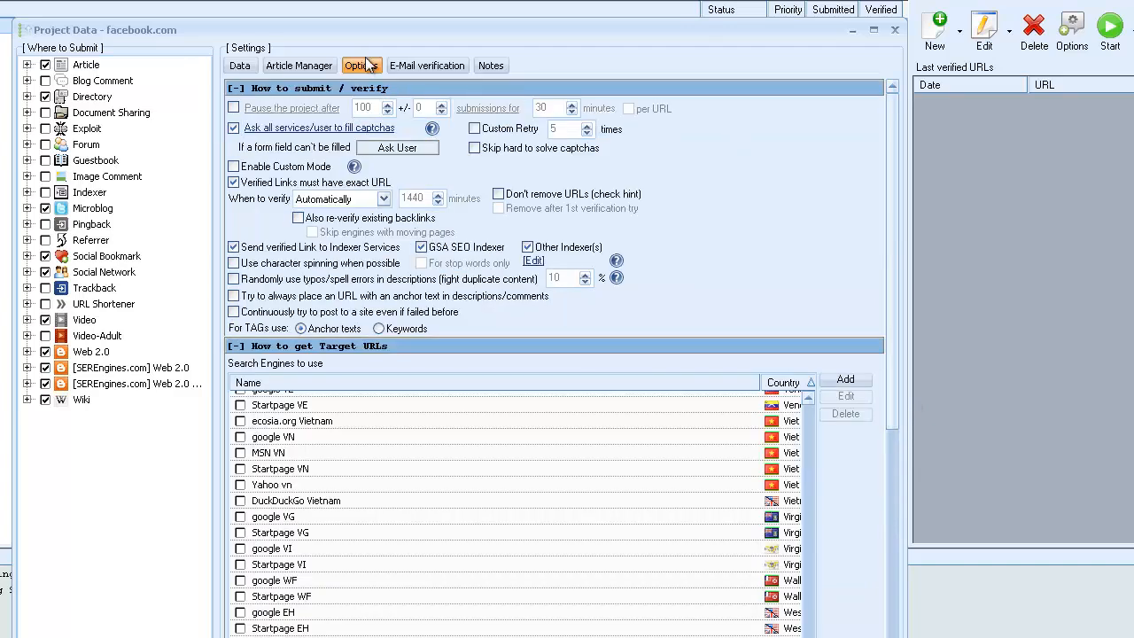
left_click(894, 599)
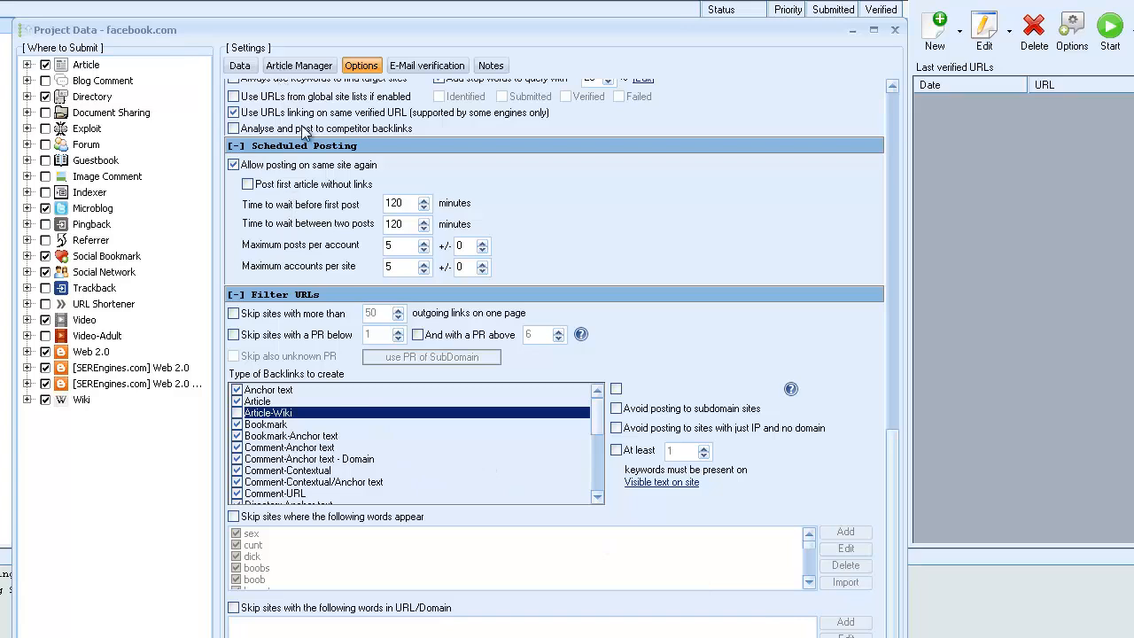
left_click(306, 67)
left_click(360, 68)
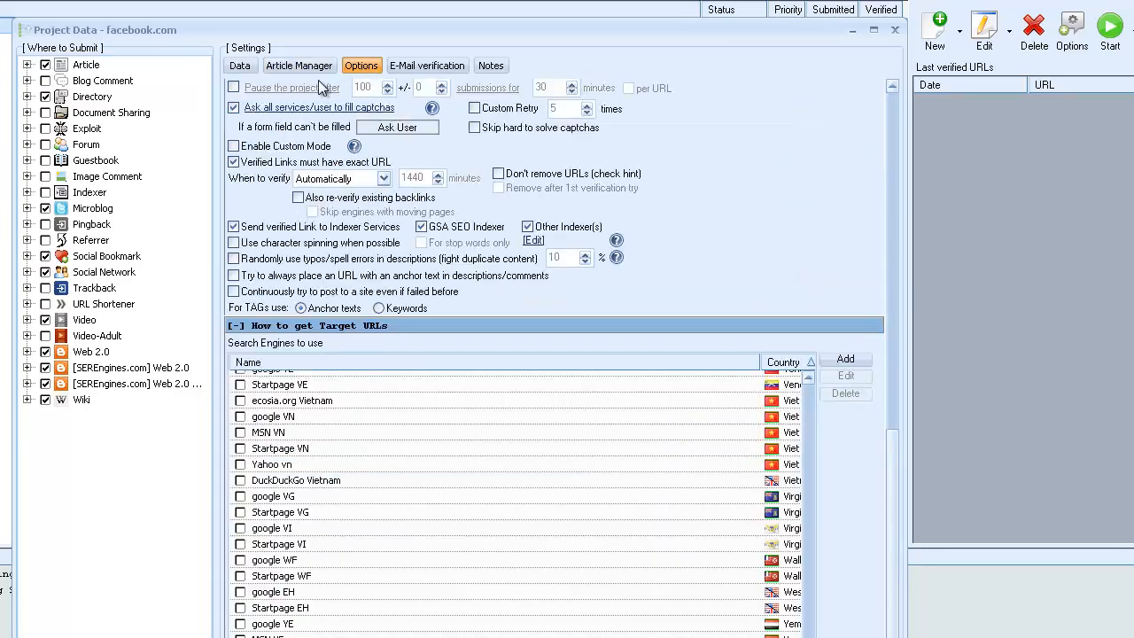
left_click(239, 69)
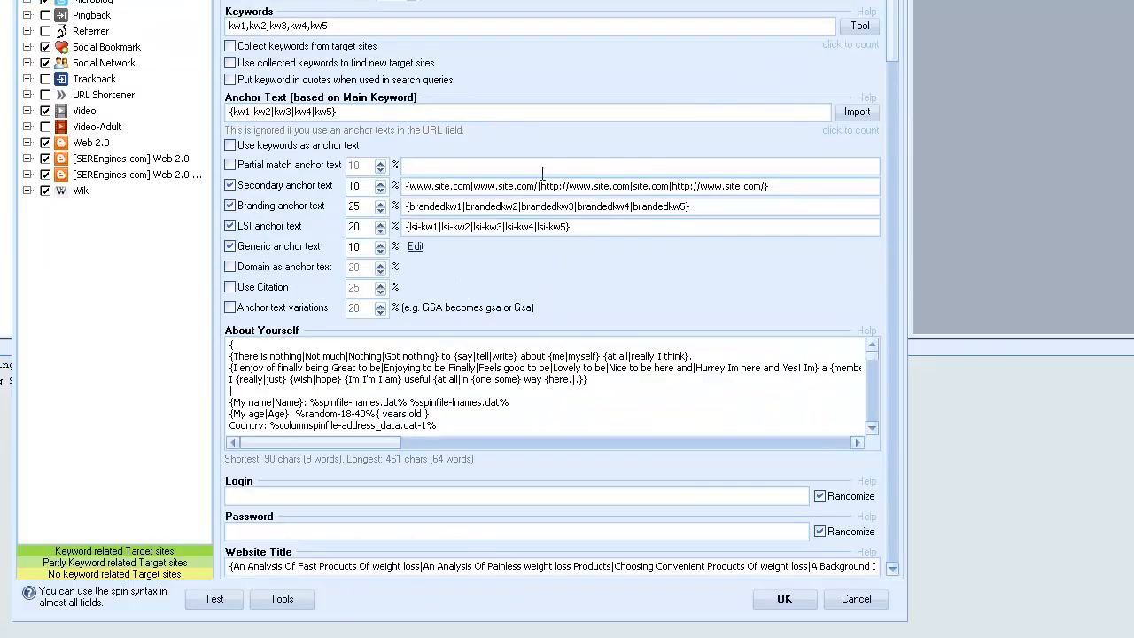
left_click(784, 598)
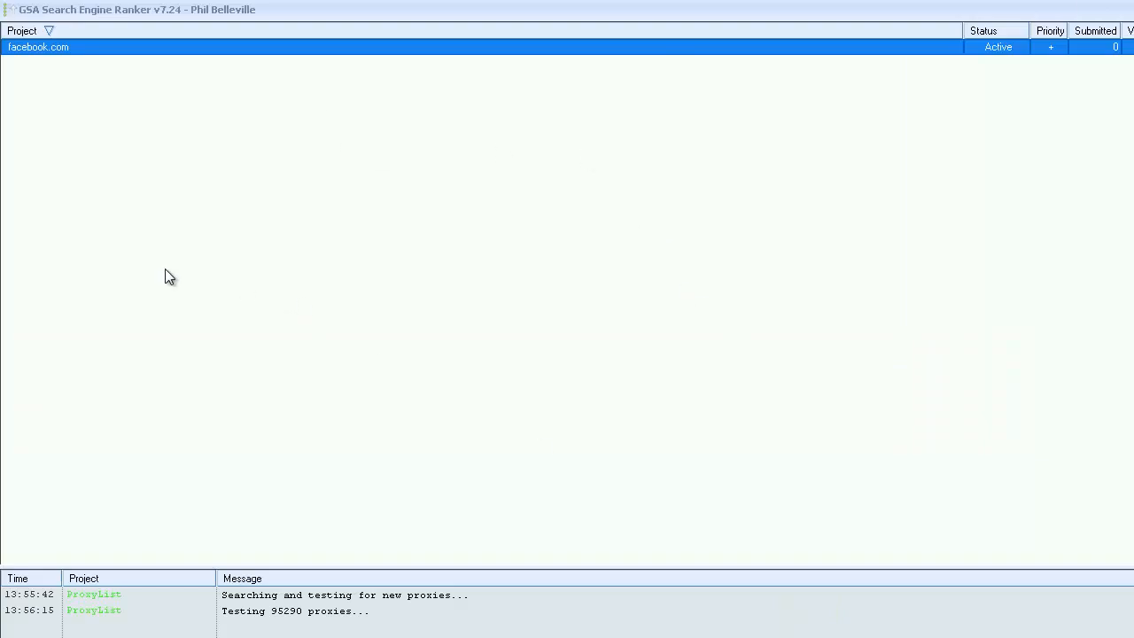
Examine the facebook.com project's data and the program's global settings.
mouse_move(53, 52)
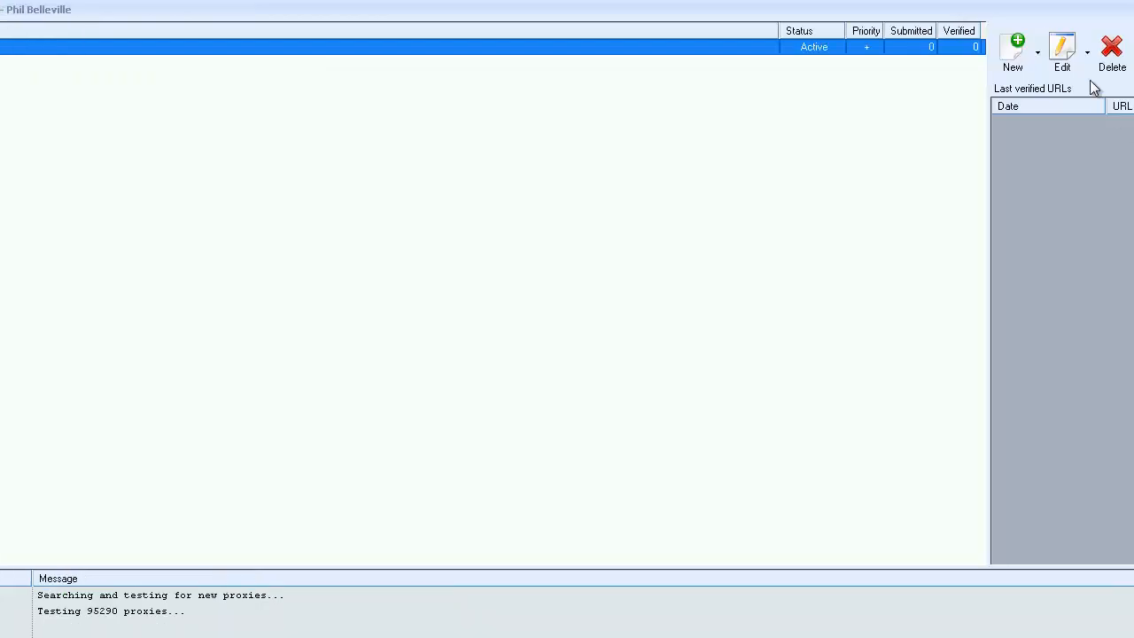
left_click(1063, 53)
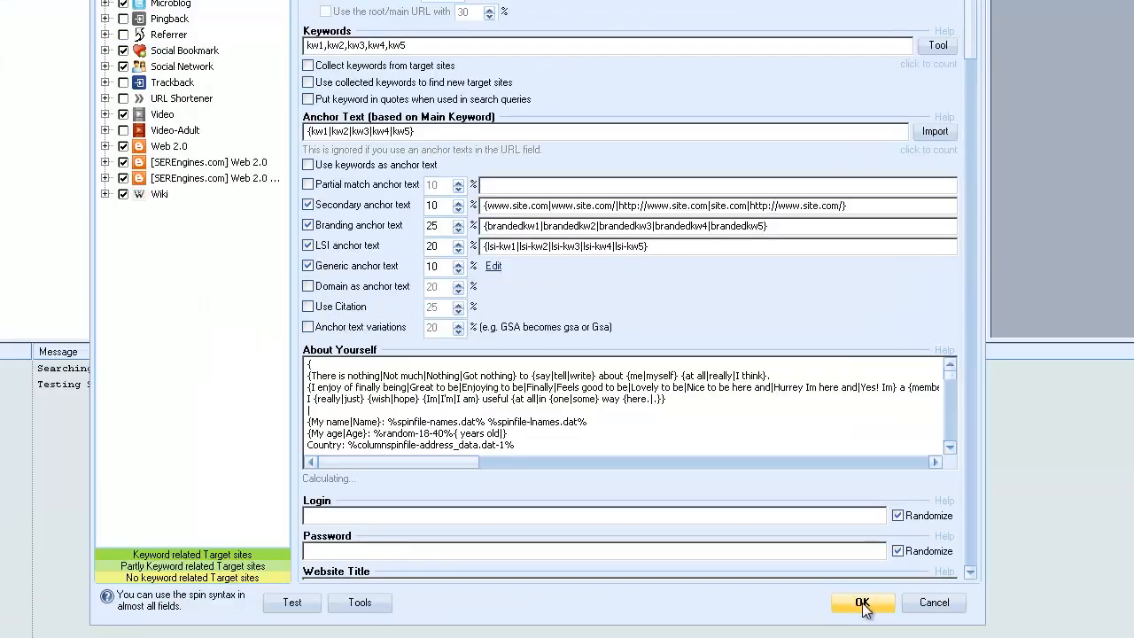
left_click(864, 603)
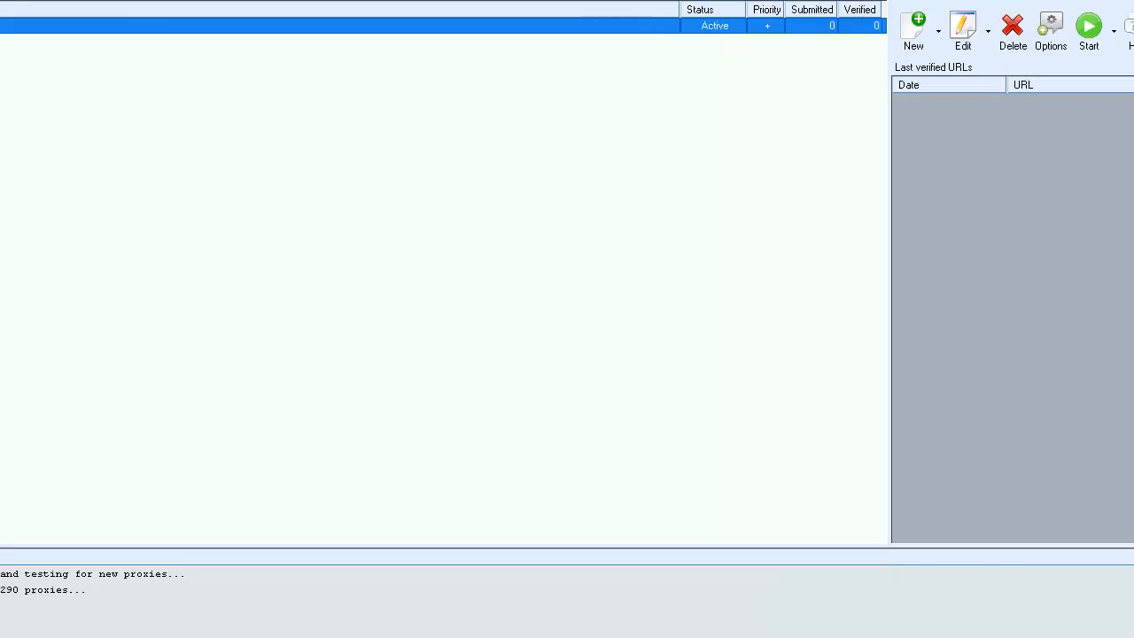
left_click(1051, 36)
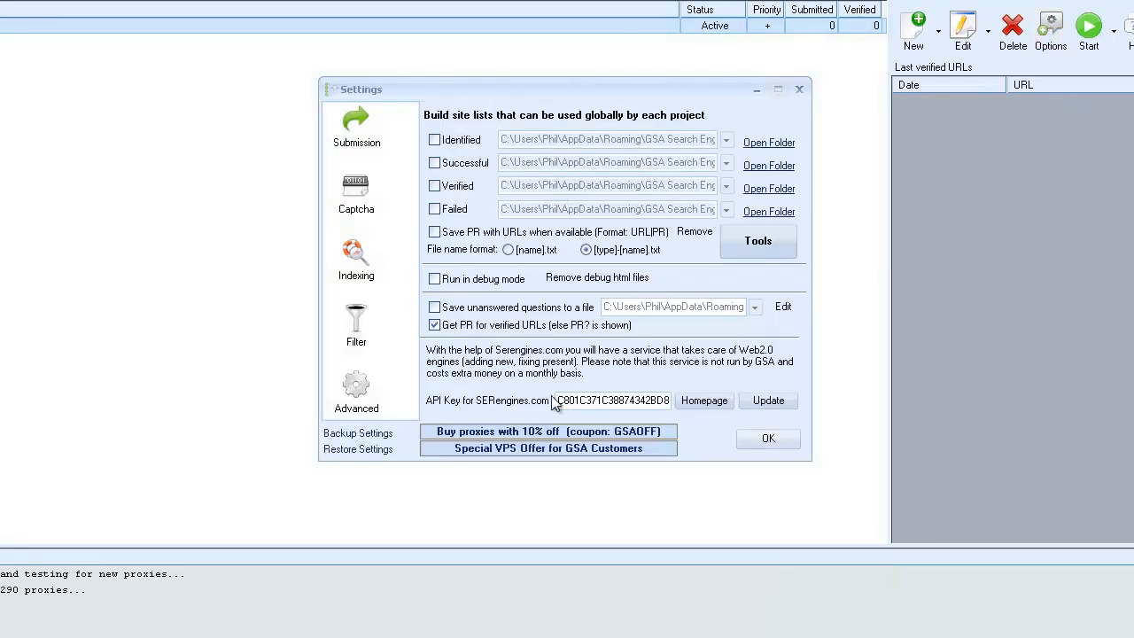
left_click(768, 439)
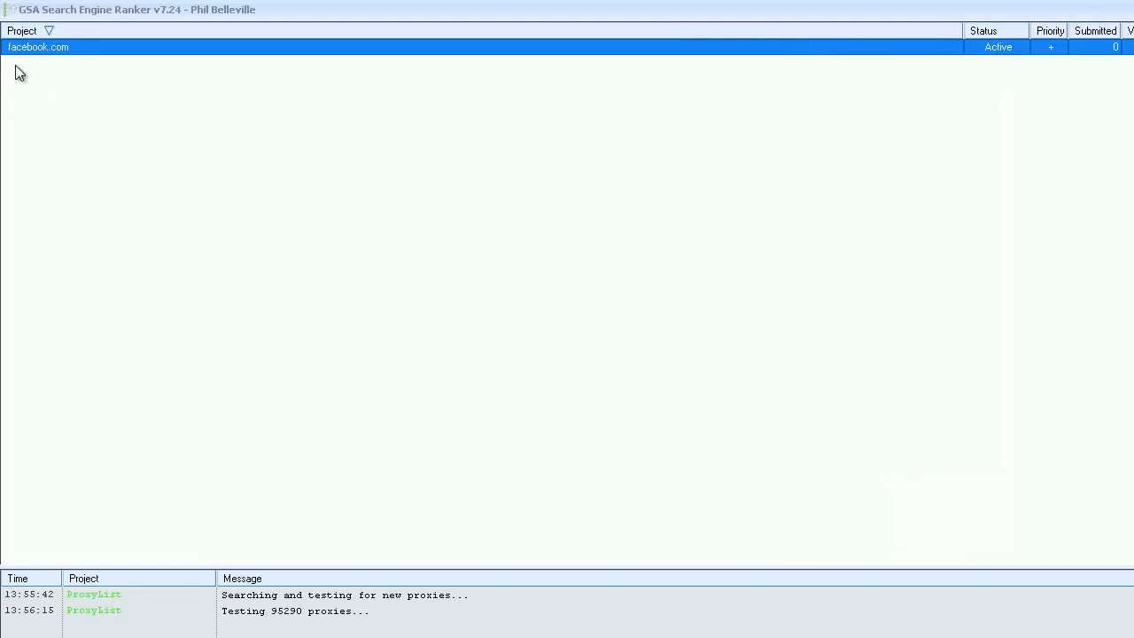
Look at the facebook.com project's status choices, and switch its status to Inactive and back to Active.
mouse_move(80, 53)
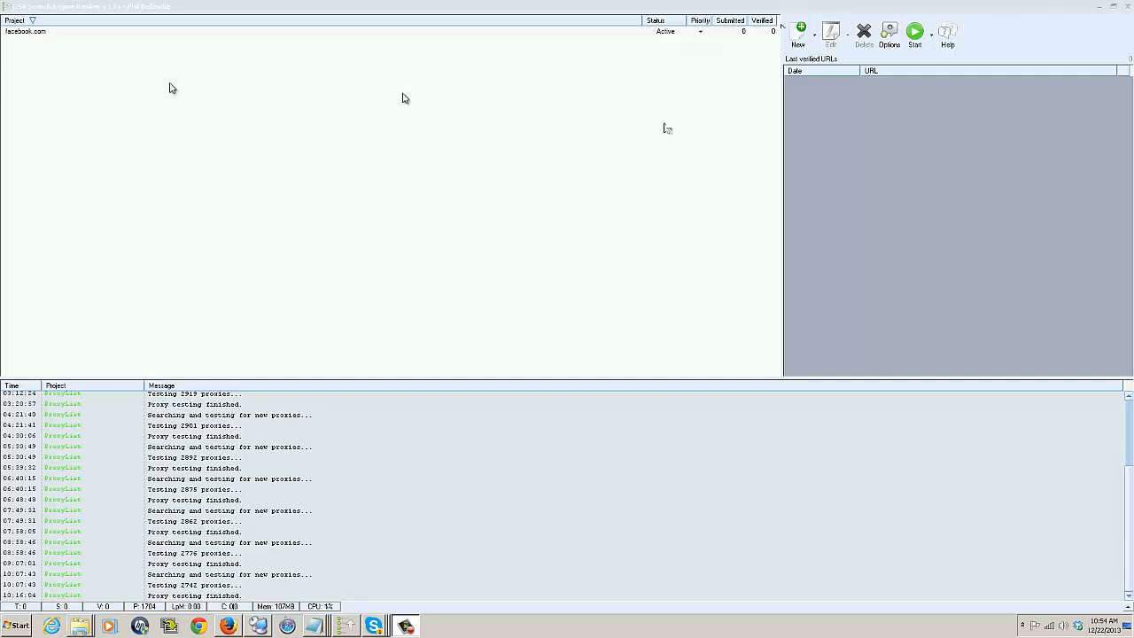
left_click(26, 34)
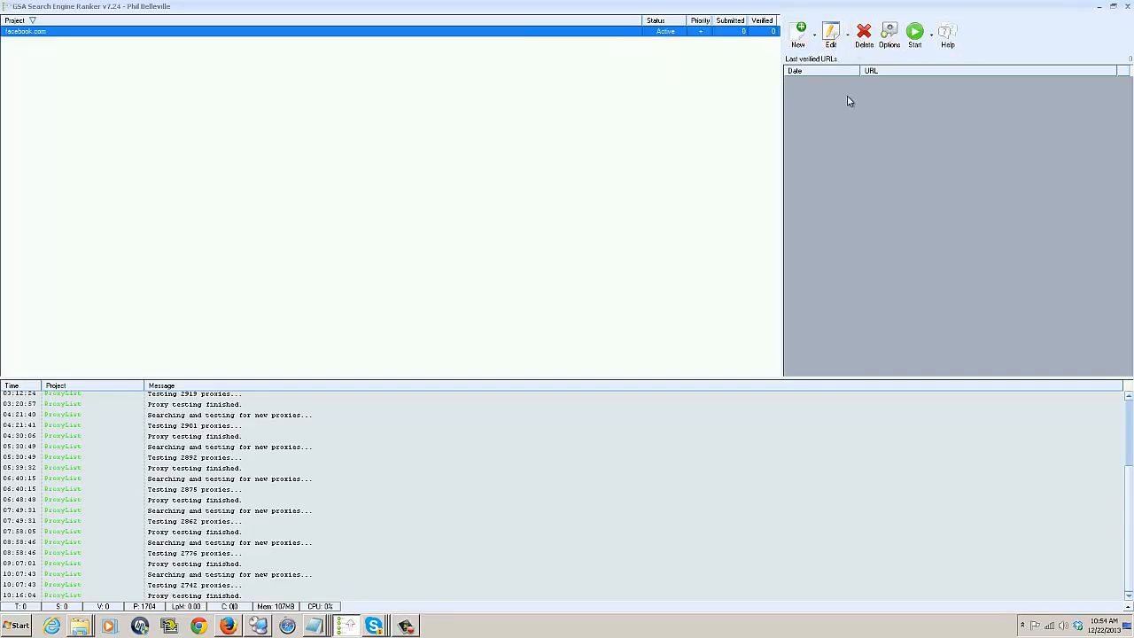
mouse_move(81, 35)
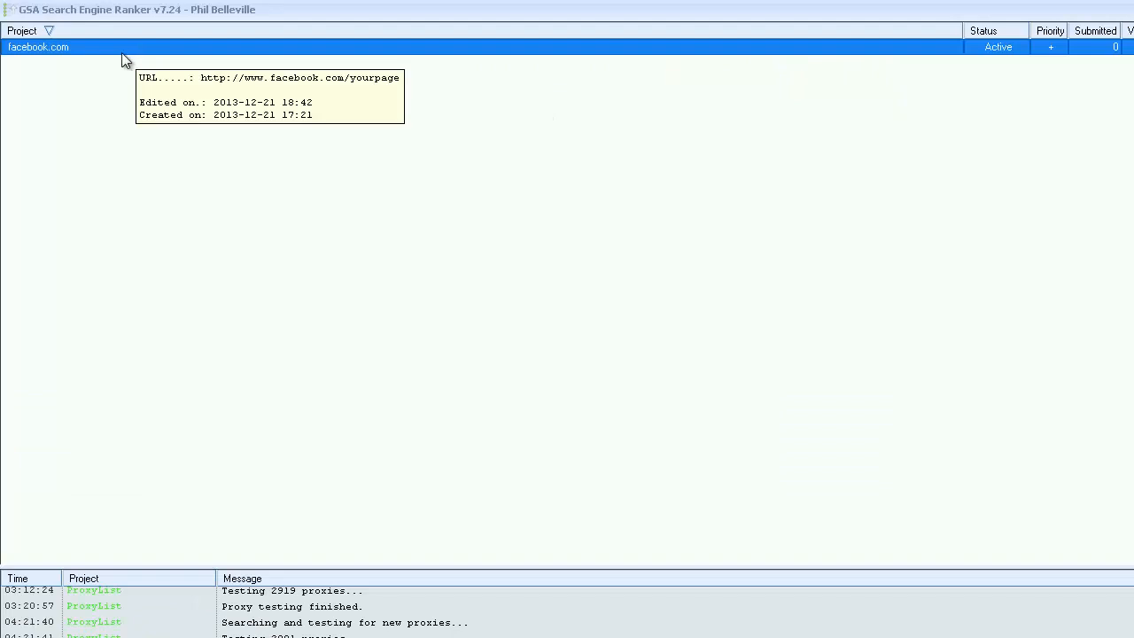
right_click(91, 52)
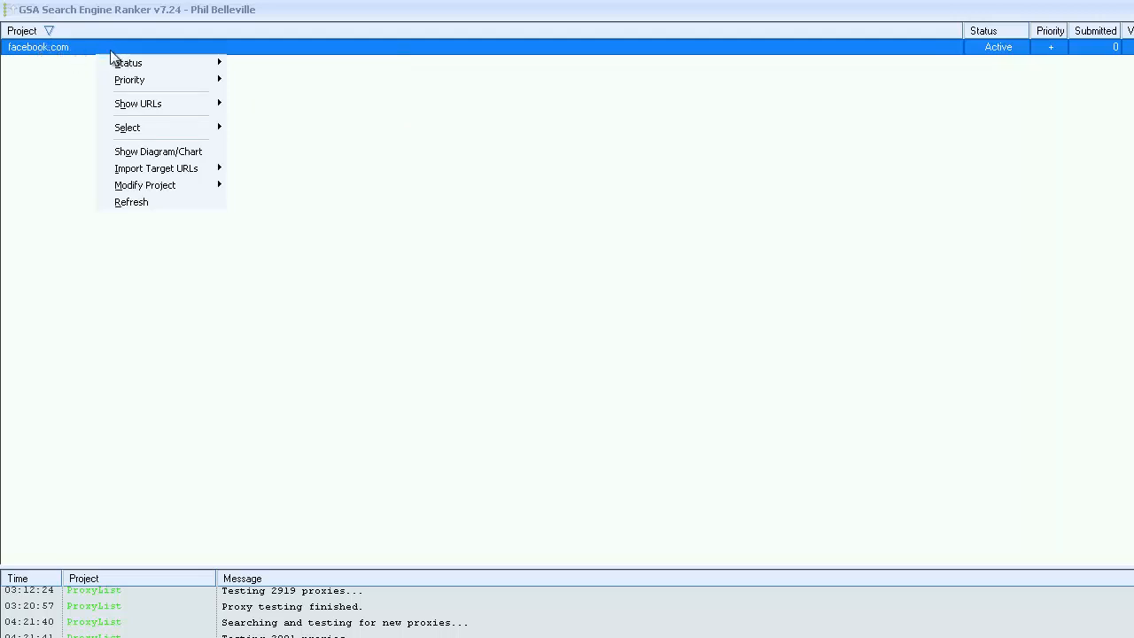
mouse_move(129, 64)
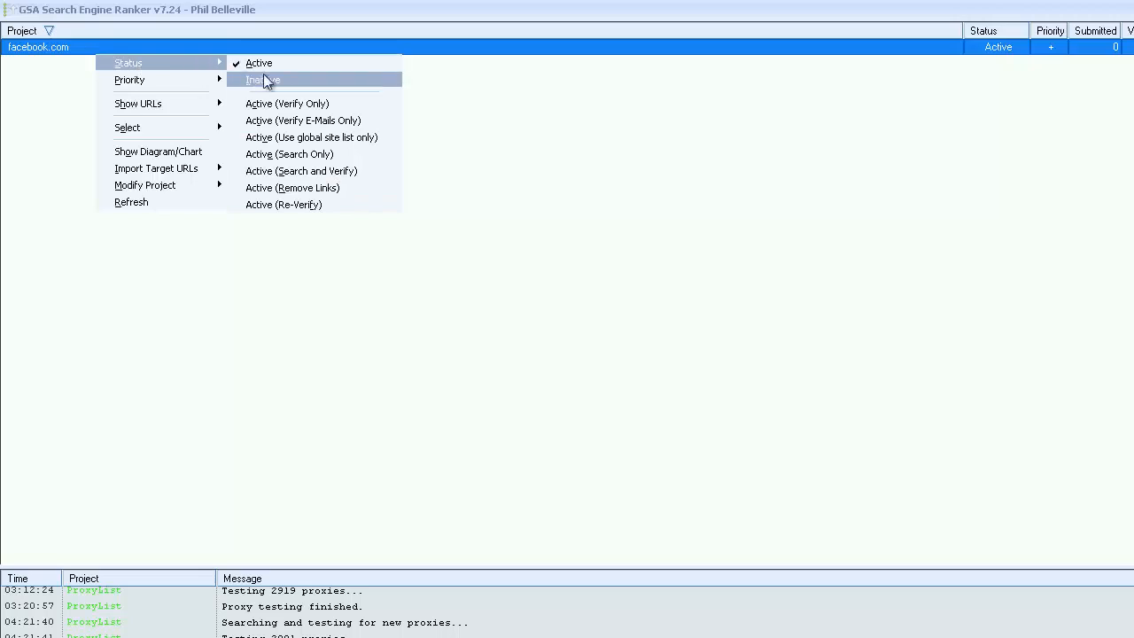
left_click(942, 133)
double_click(997, 51)
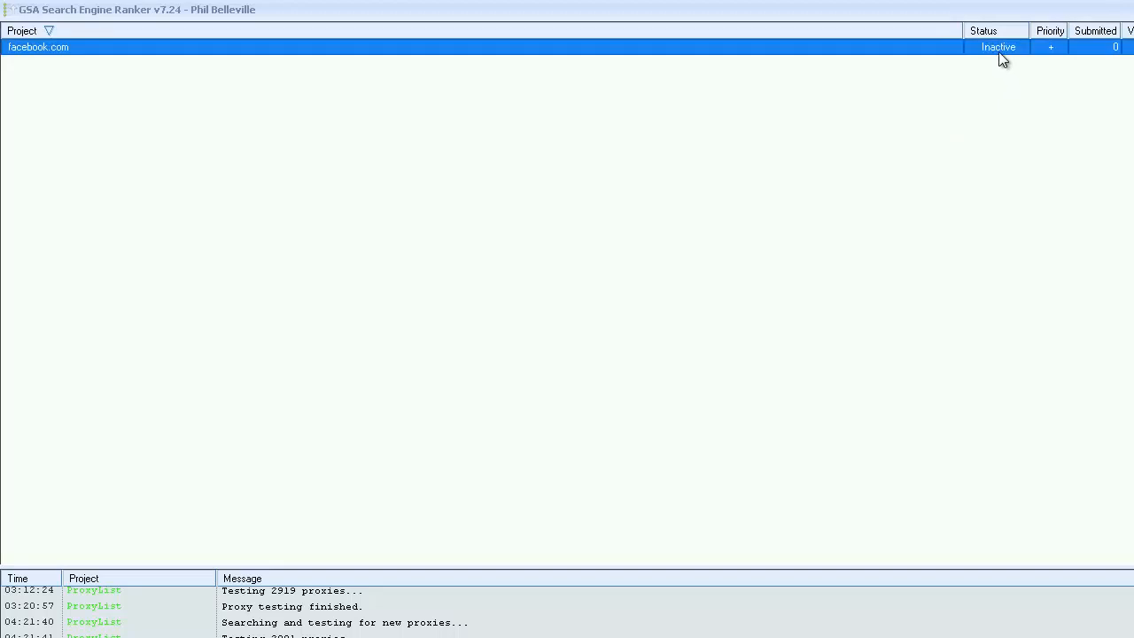
left_click(1055, 54)
Examine the status and priority choices available for the facebook.com project.
right_click(356, 49)
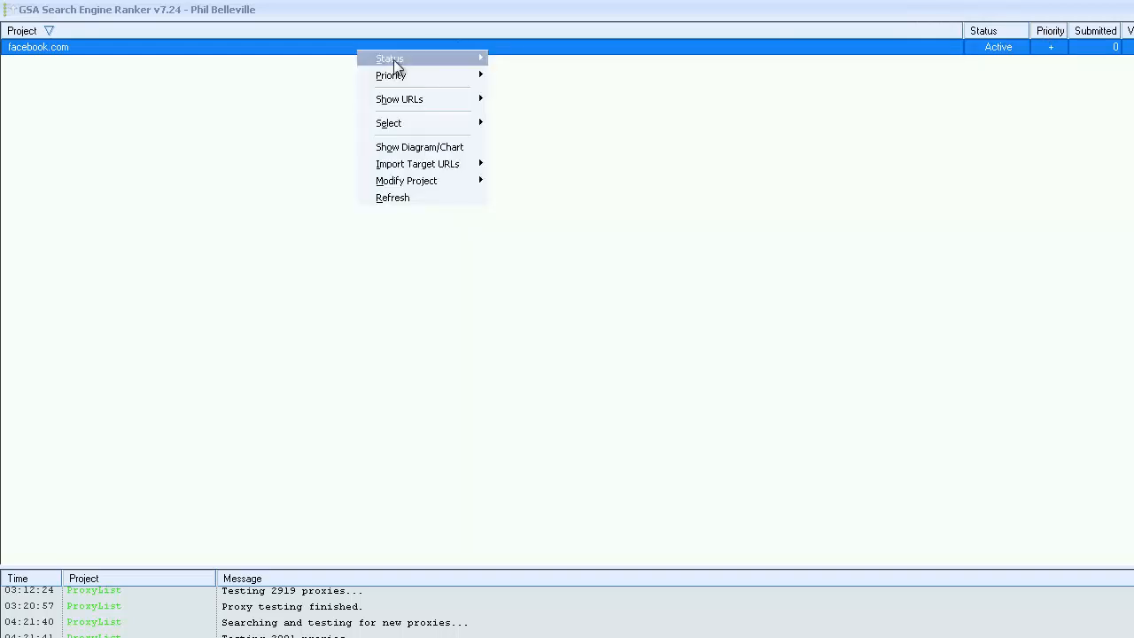
mouse_move(400, 76)
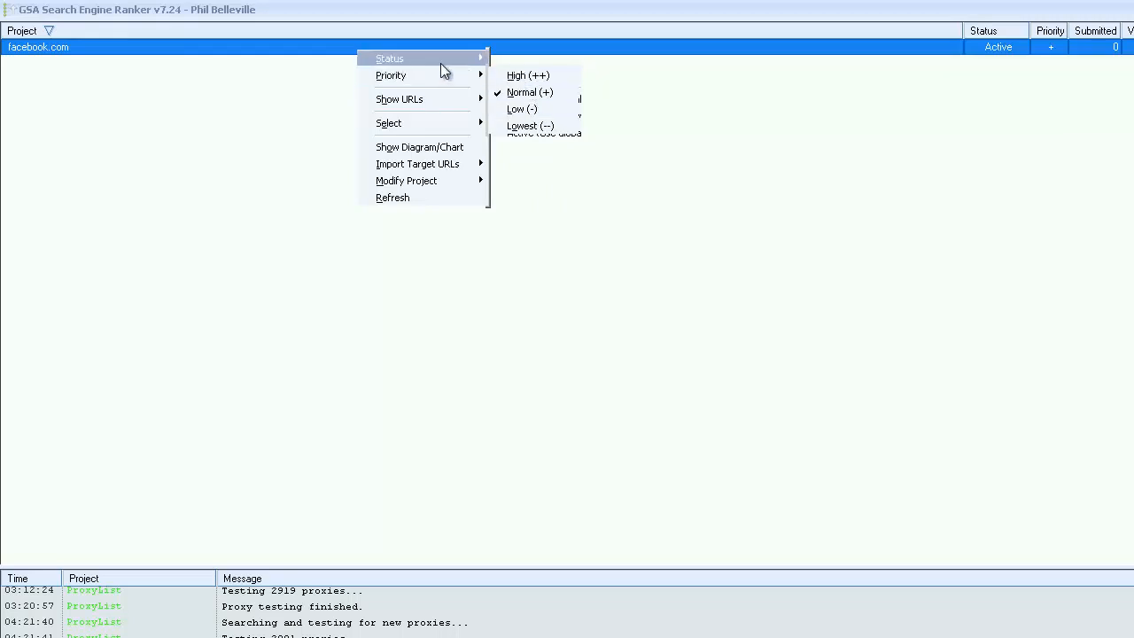
mouse_move(437, 60)
left_click(1063, 196)
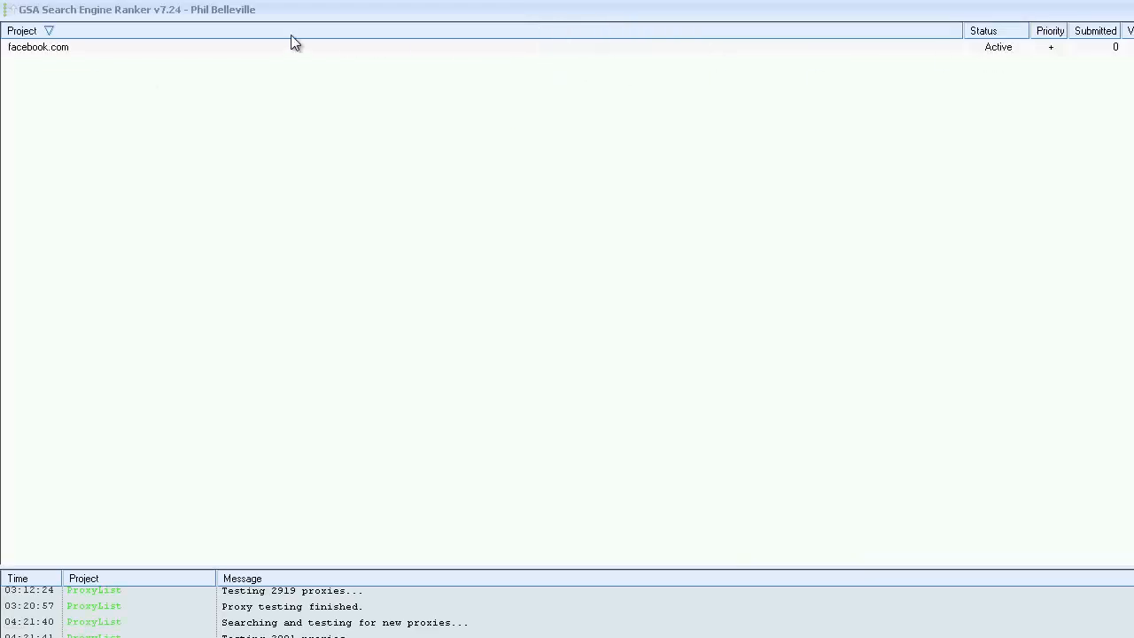
Set the facebook.com project's status to Inactive.
left_click(71, 47)
right_click(71, 46)
mouse_move(103, 53)
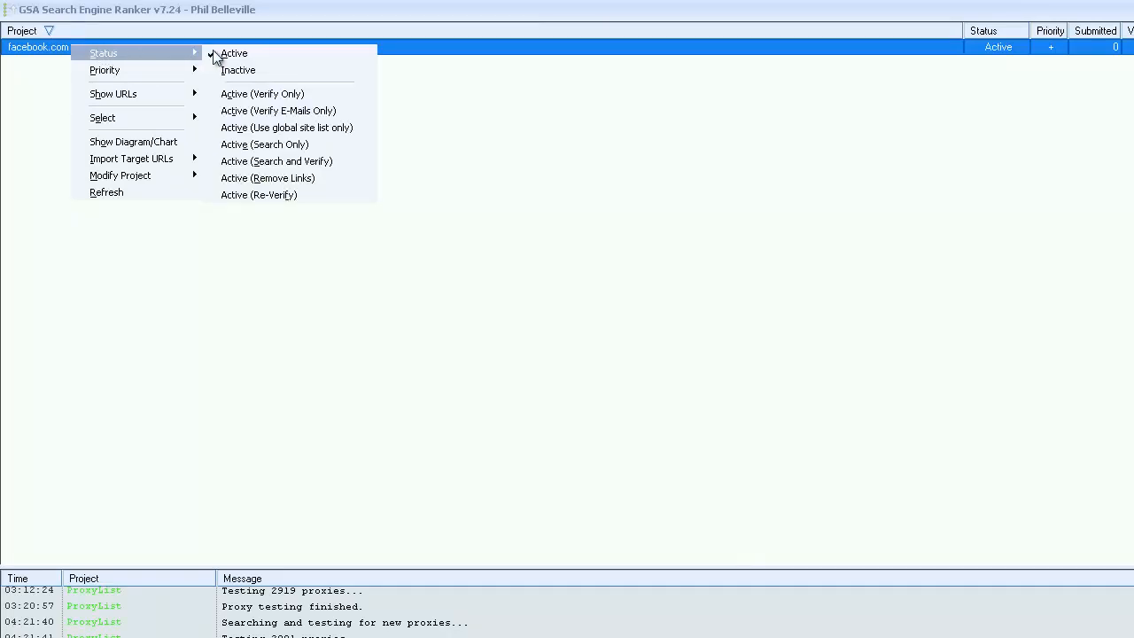
left_click(254, 70)
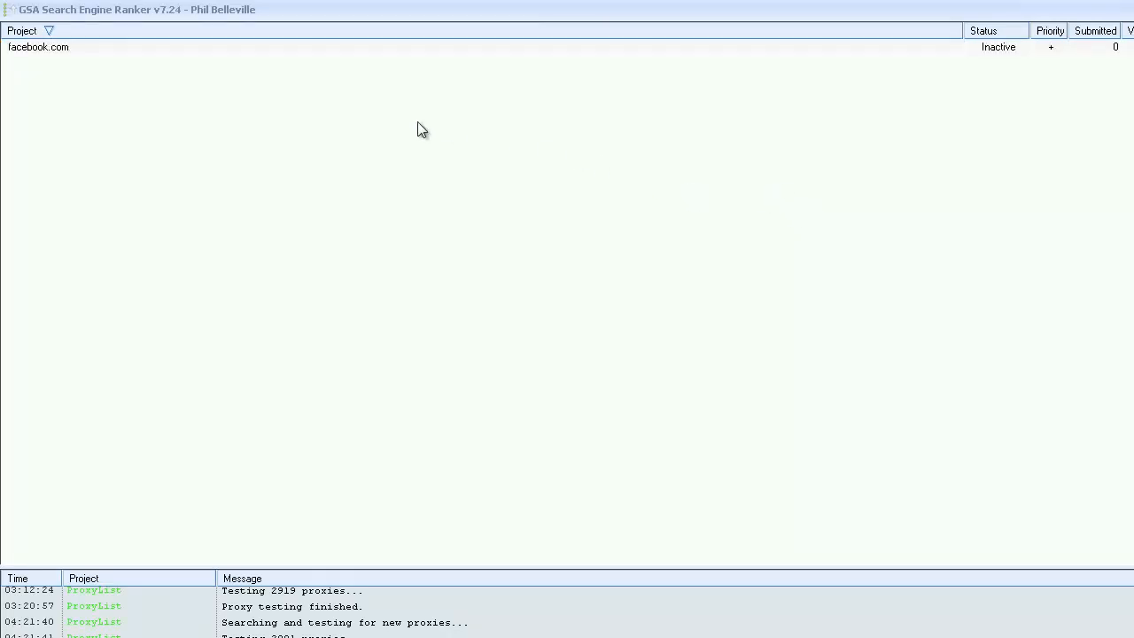
mouse_move(88, 48)
mouse_move(40, 58)
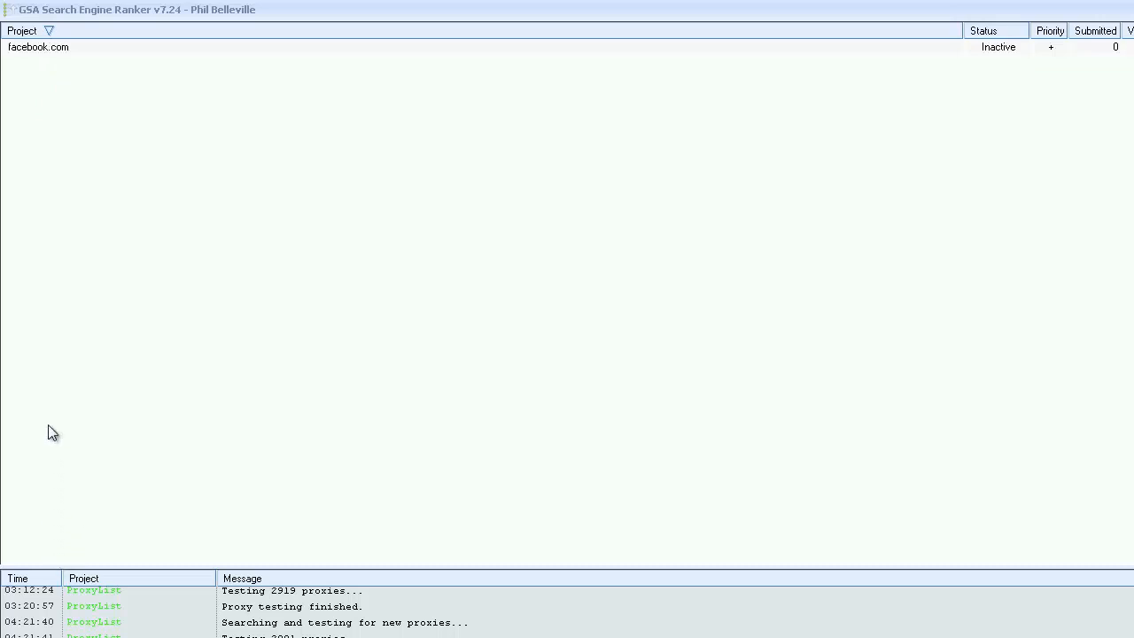
right_click(49, 57)
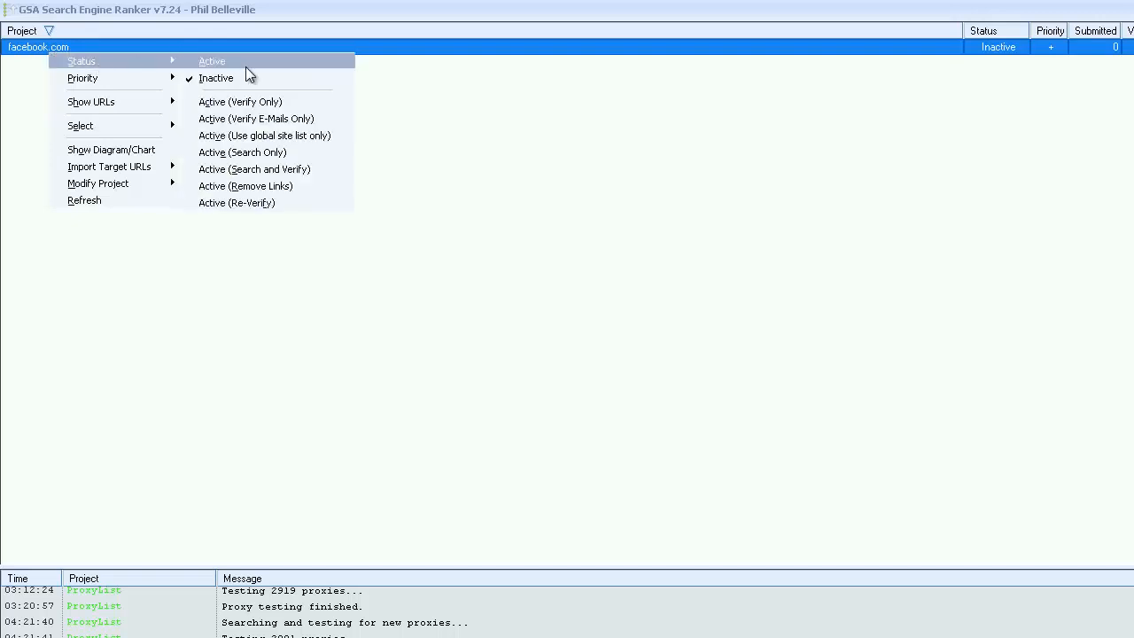
left_click(228, 84)
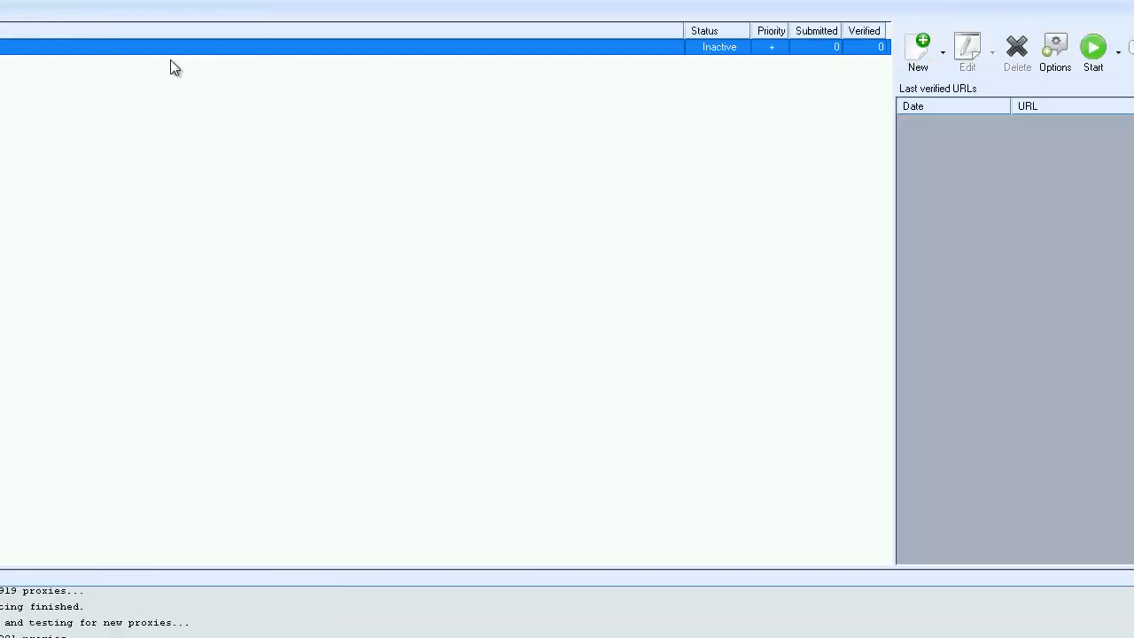
View the inactive facebook.com project's data and close it without making changes.
left_click(255, 49)
left_click(963, 49)
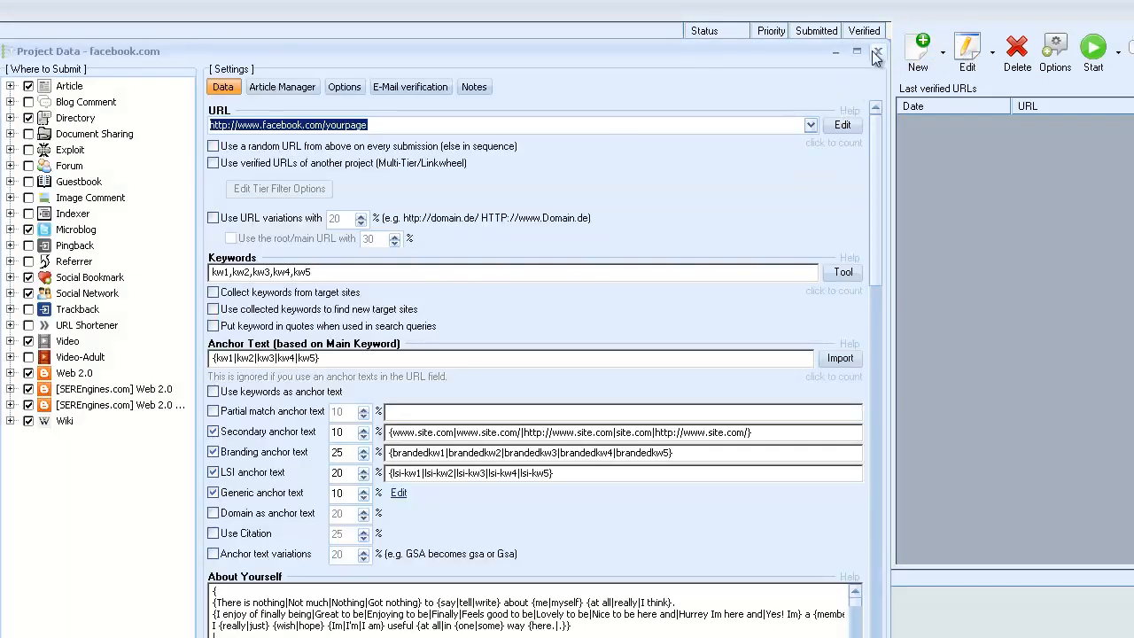
left_click(876, 51)
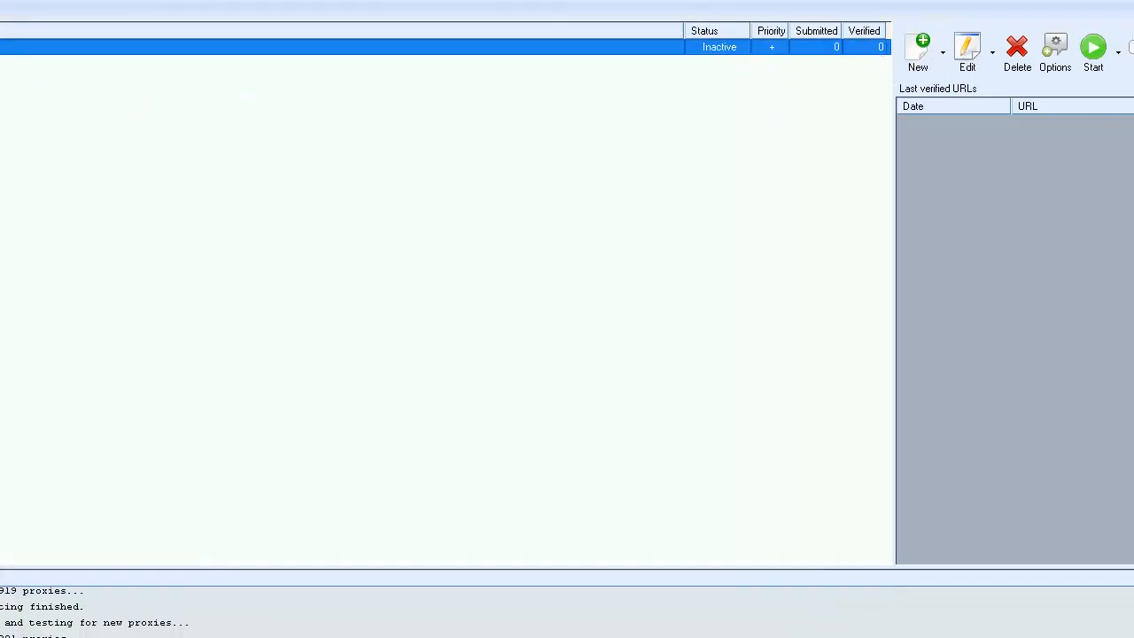
Set the facebook.com project's status to Active.
right_click(153, 48)
mouse_move(208, 58)
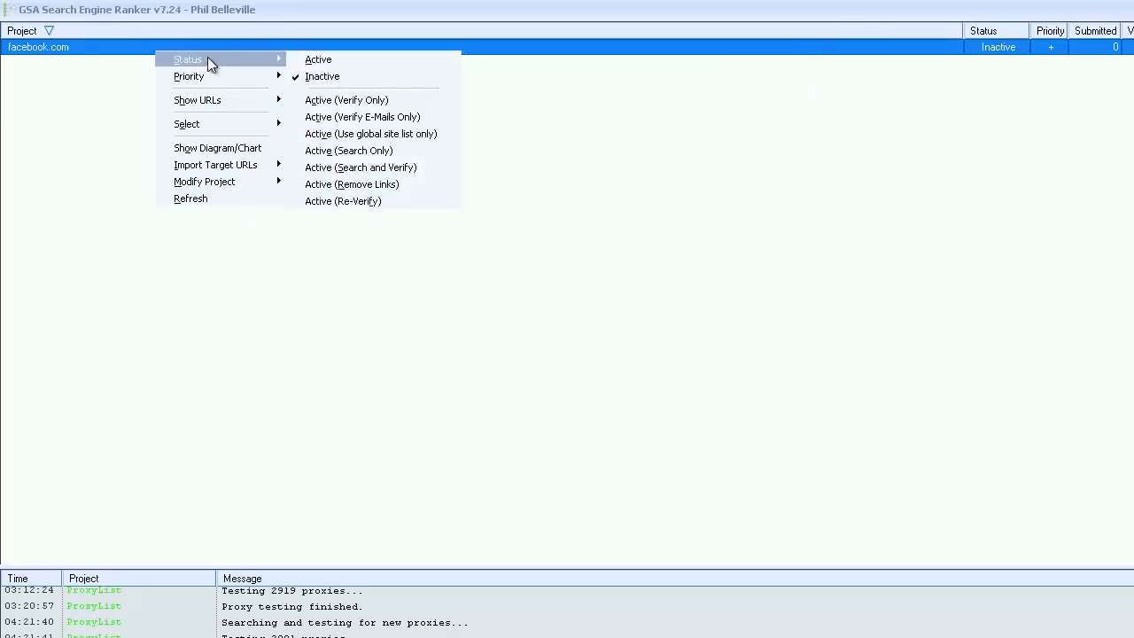
left_click(329, 61)
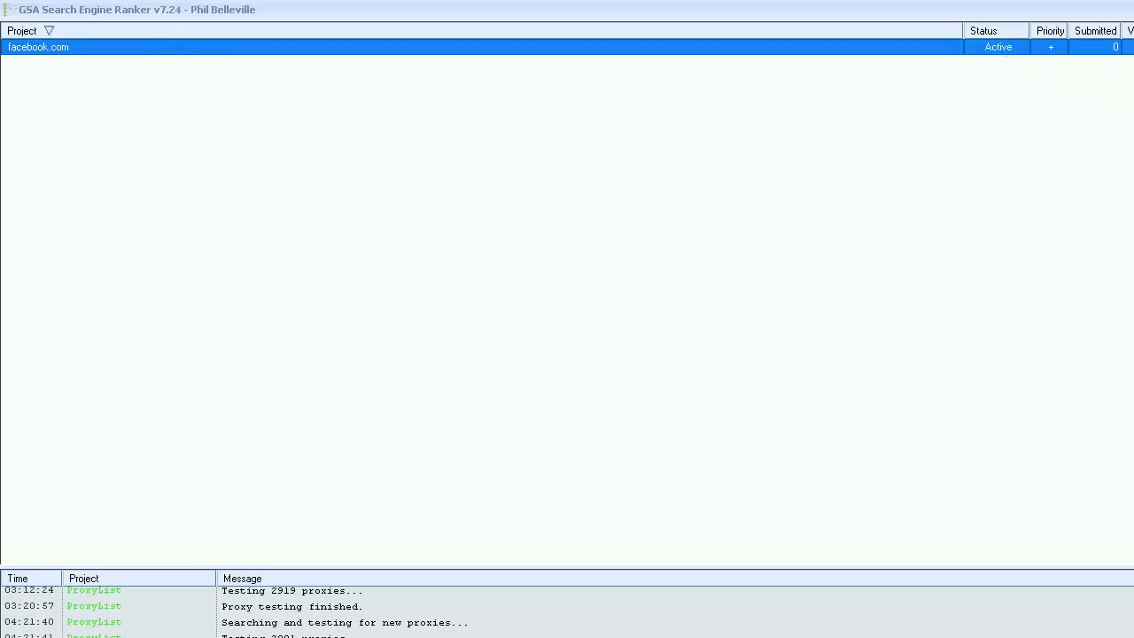
Duplicate the facebook.com project under the new project name twitter.
right_click(328, 50)
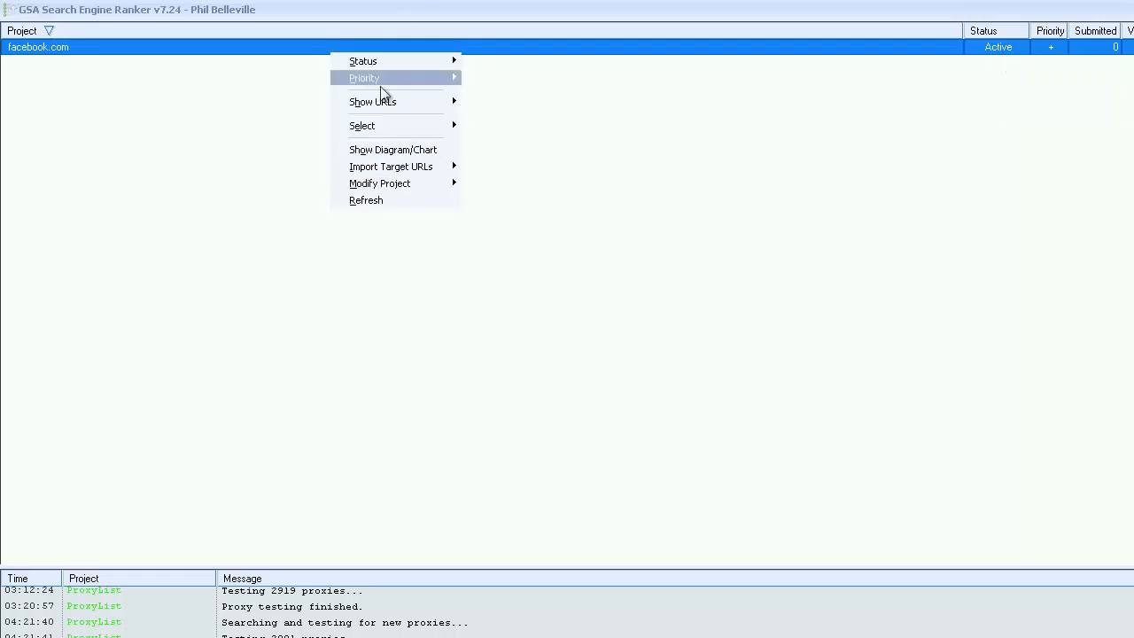
mouse_move(365, 184)
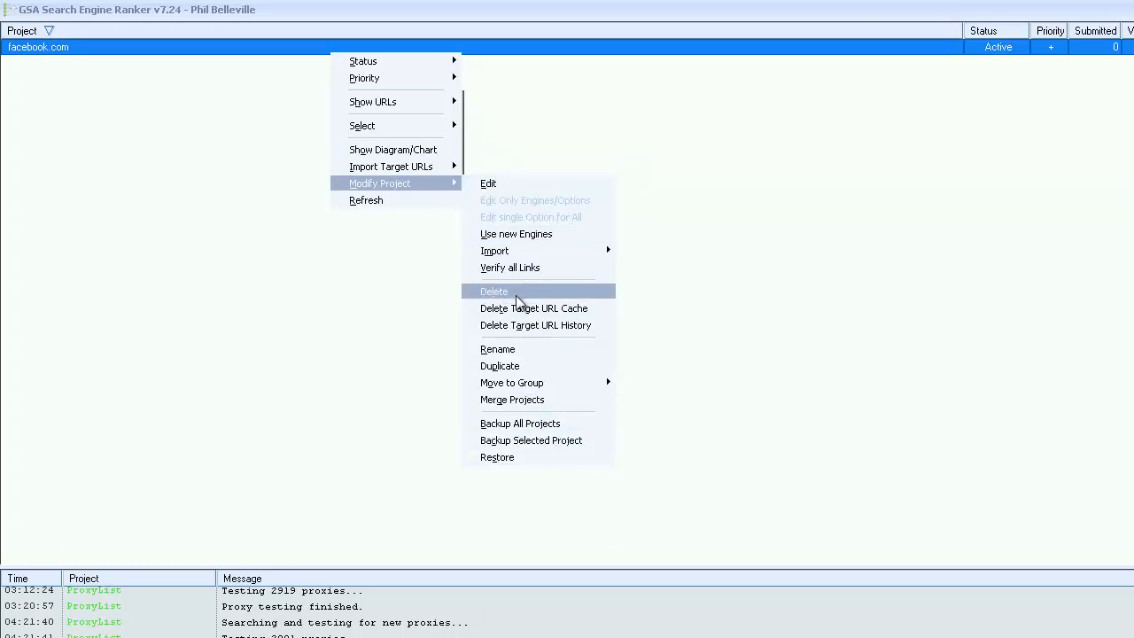
left_click(511, 371)
left_click(804, 483)
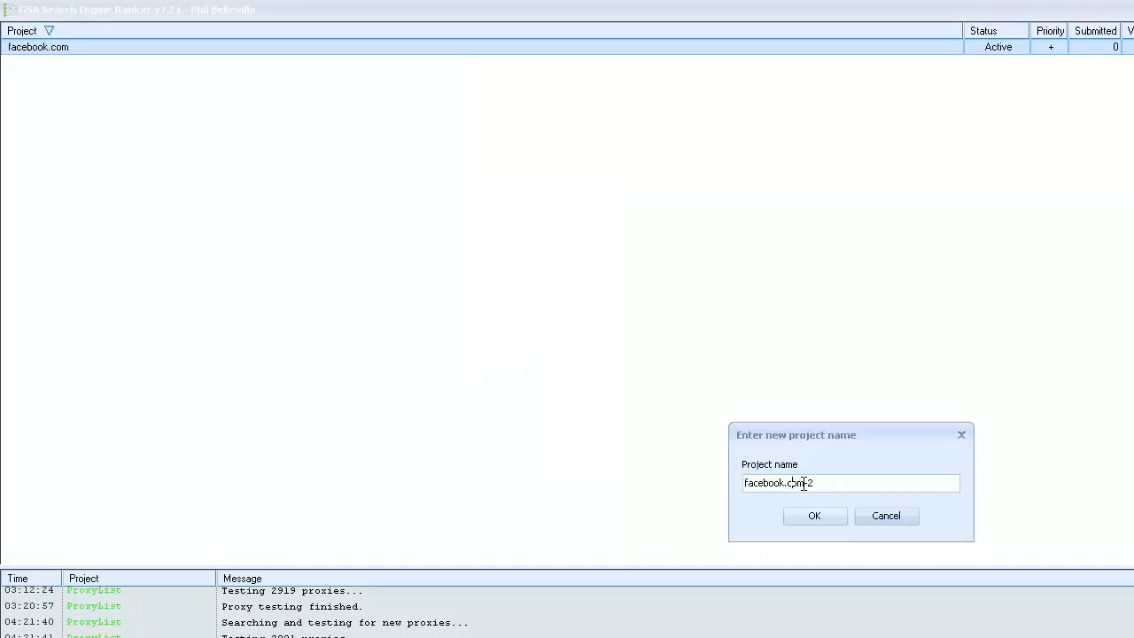
left_click_drag(816, 483, 373, 379)
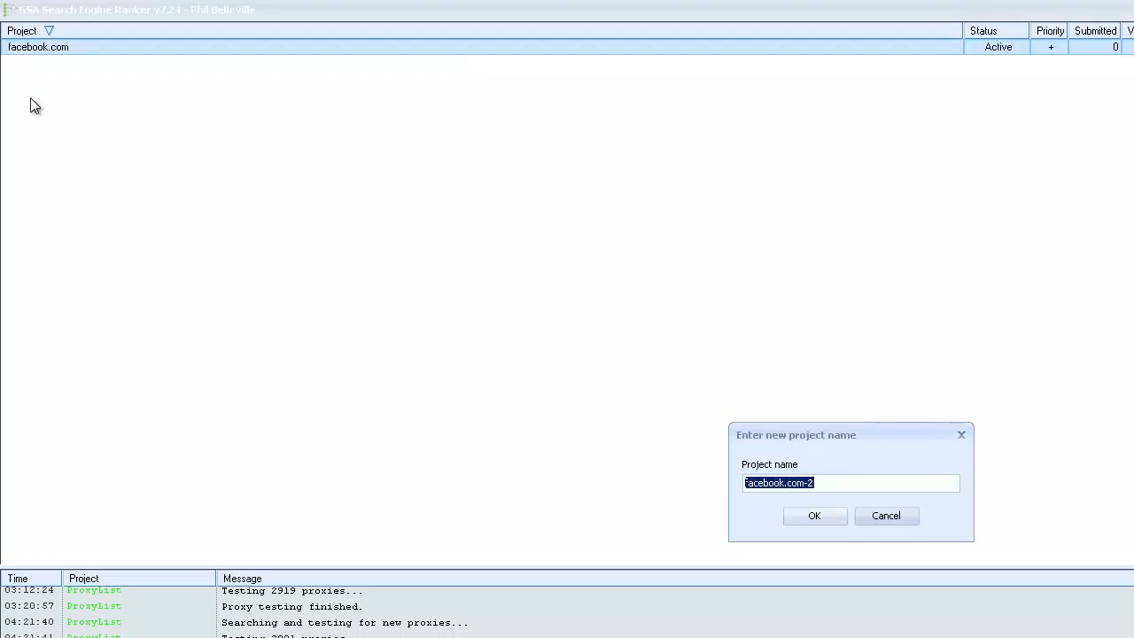
type("twotter")
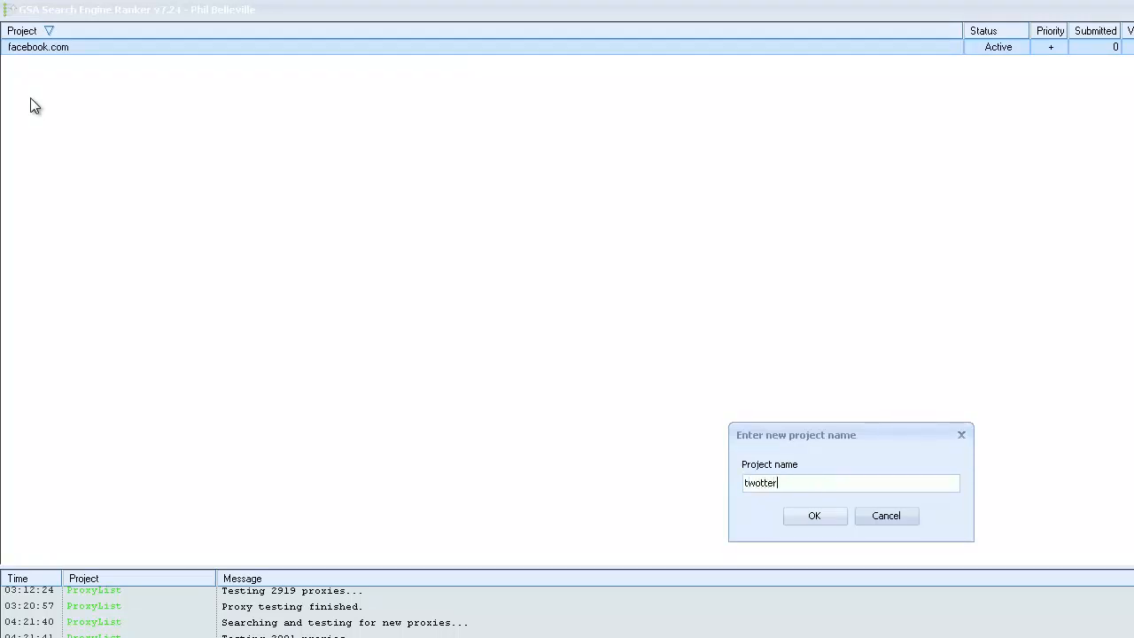
left_click(755, 482)
key("Delete")
type("i")
left_click(813, 515)
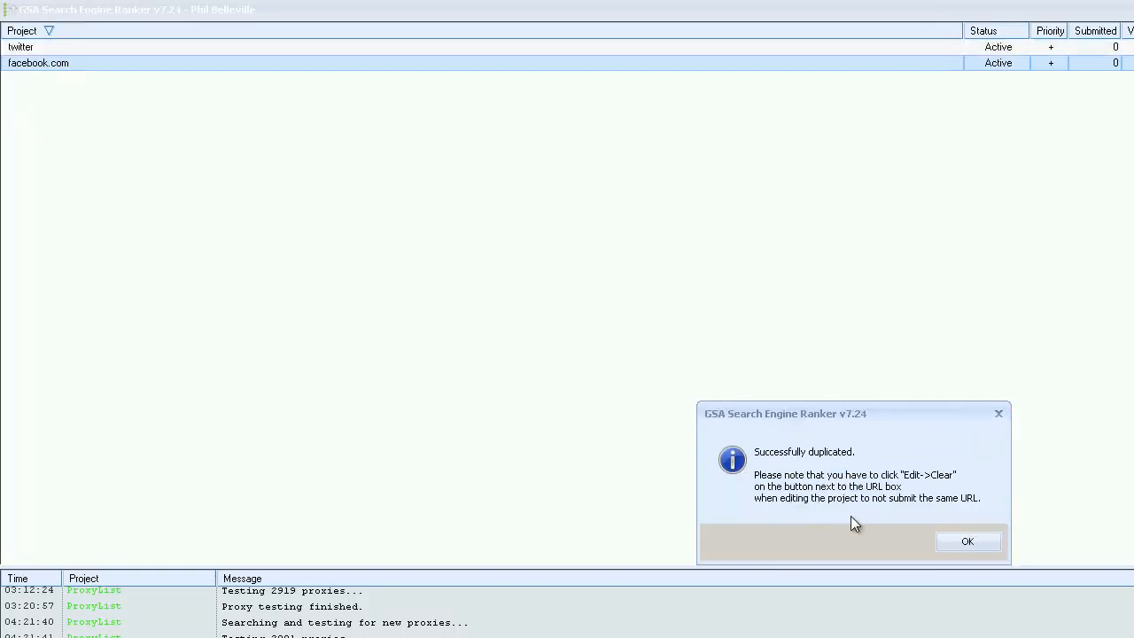
left_click(966, 543)
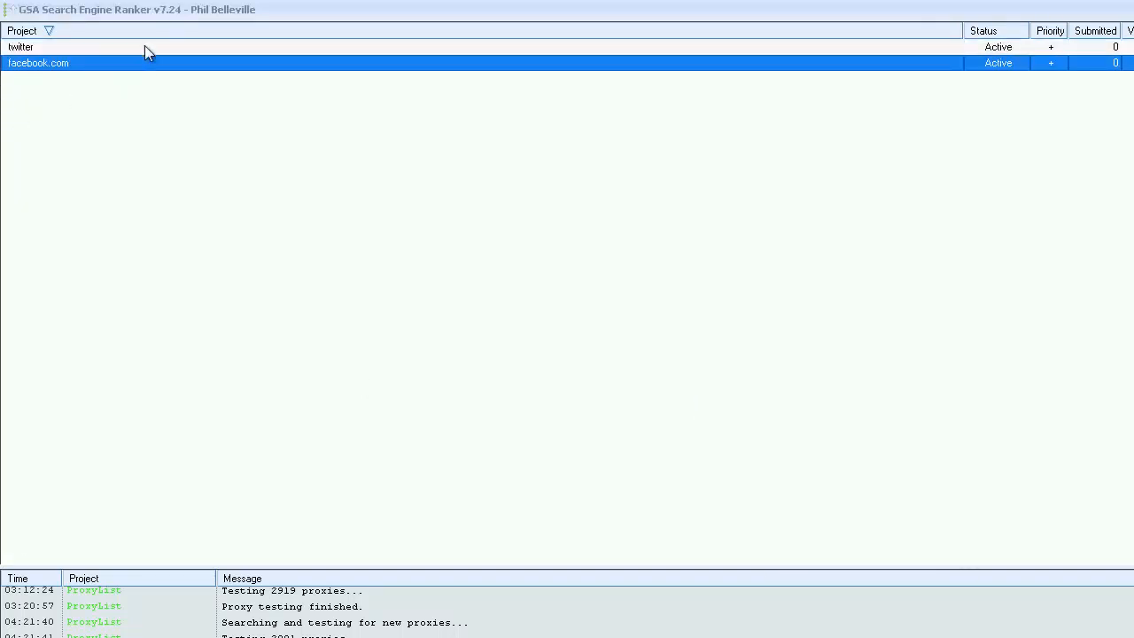
left_click(43, 48)
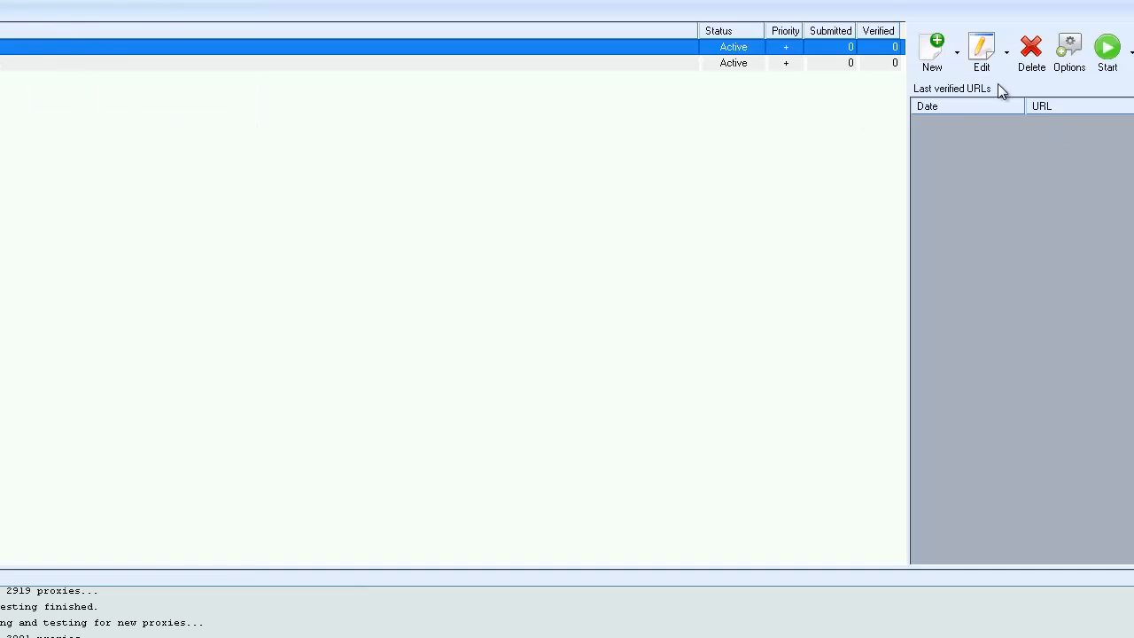
left_click(981, 51)
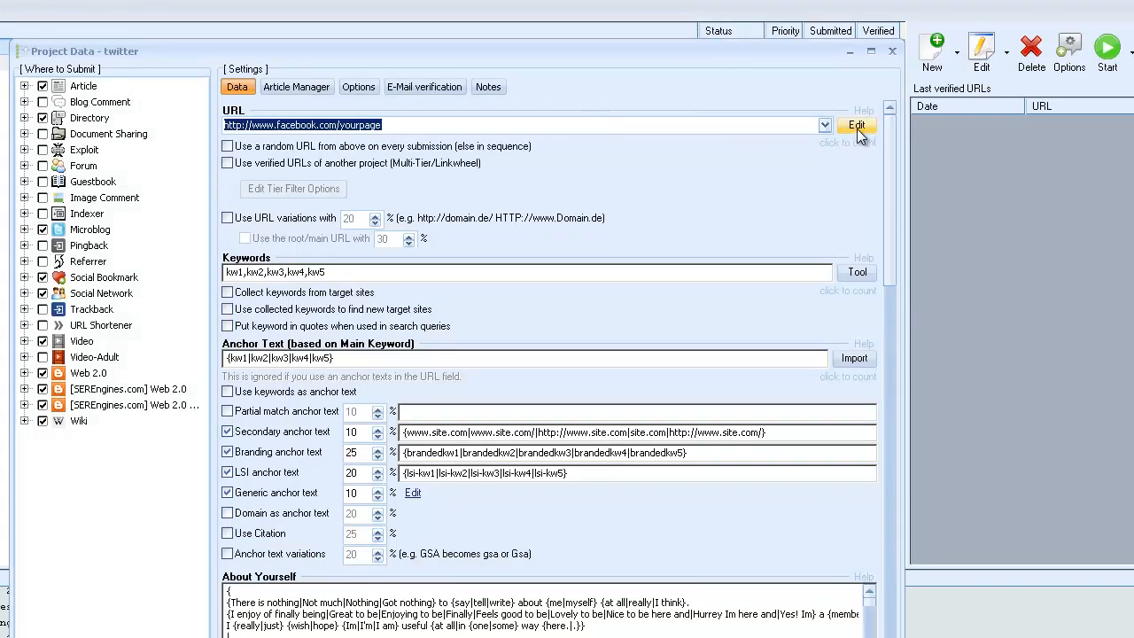
left_click(856, 125)
left_click(904, 207)
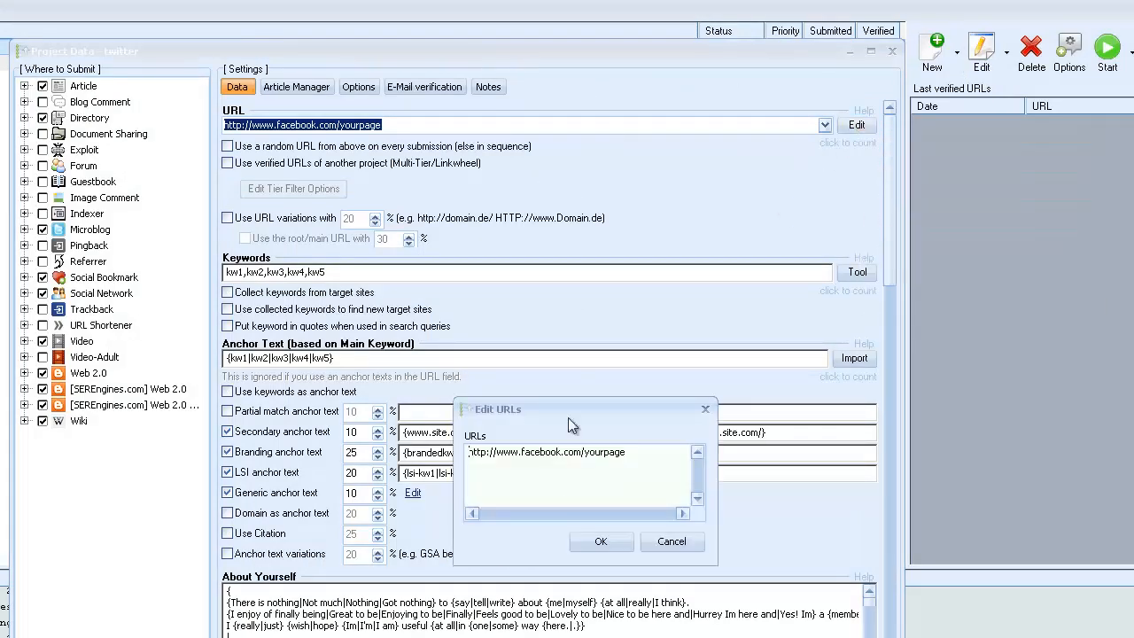
left_click_drag(521, 452, 561, 453)
type("twie")
key("BackSpace")
type("tter")
left_click(601, 542)
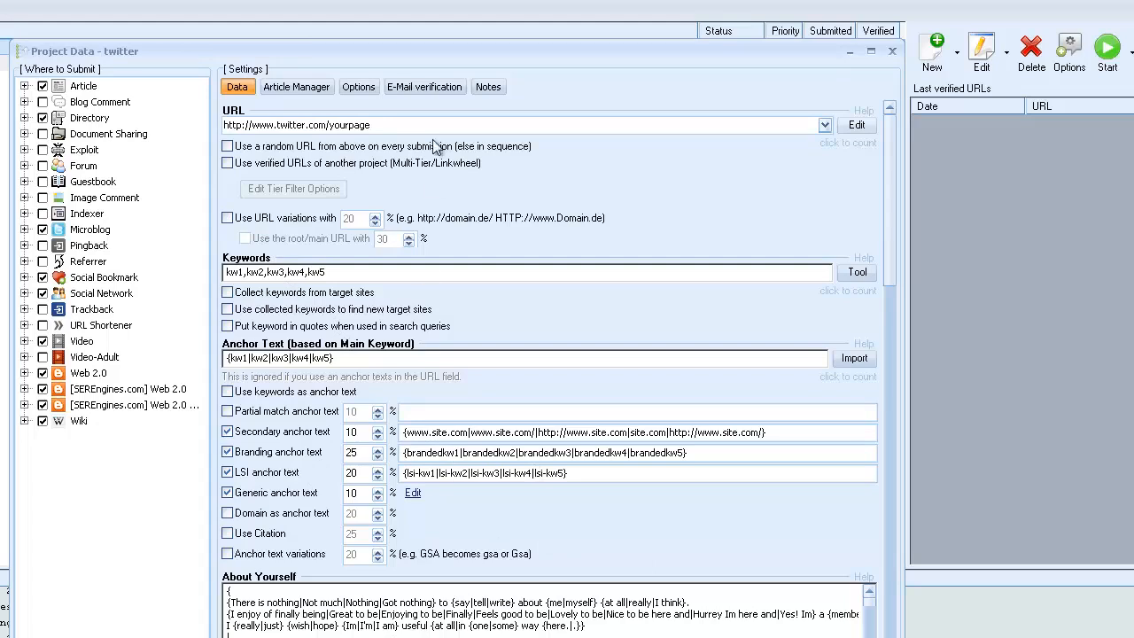
key("Escape")
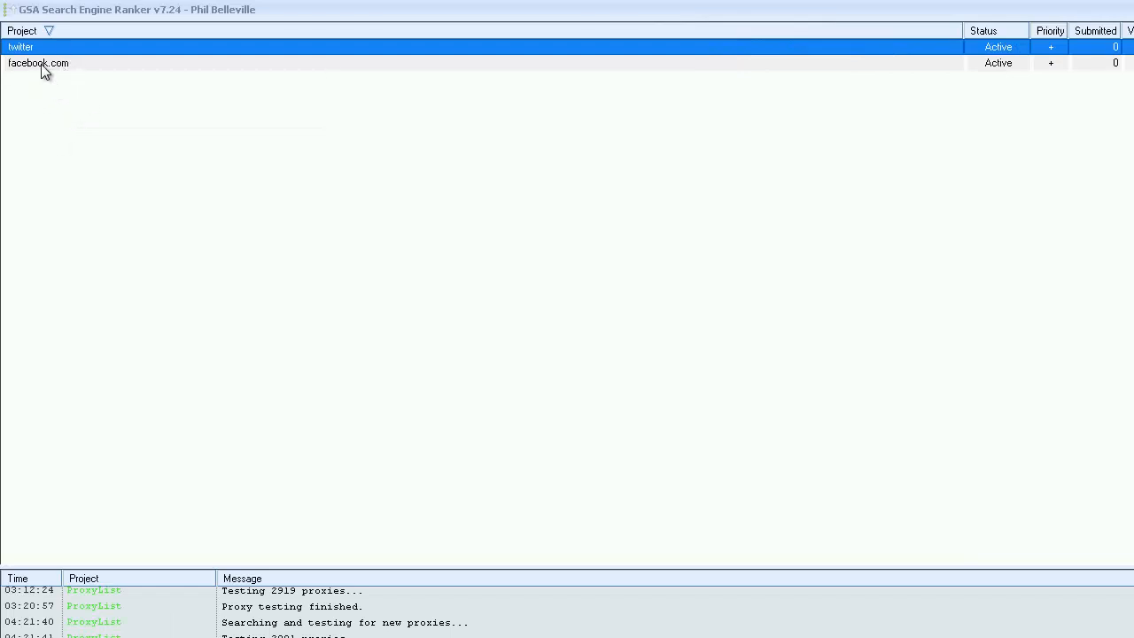
Examine the Auto Fill content sources in the project data tools, including WAC, and close without making changes.
mouse_move(35, 71)
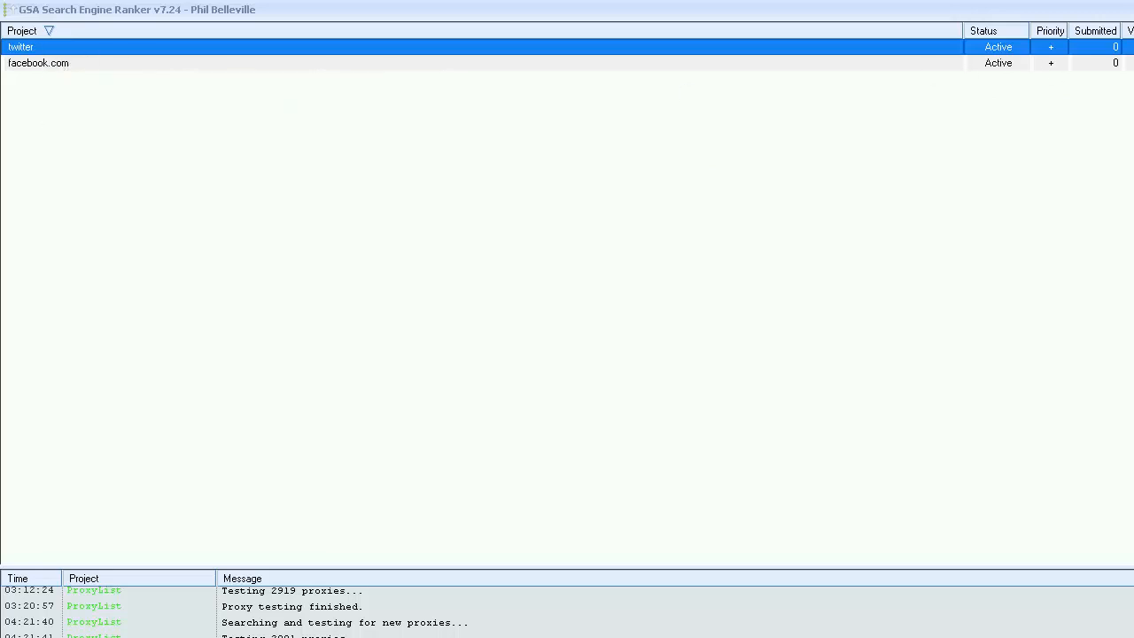
left_click(1024, 57)
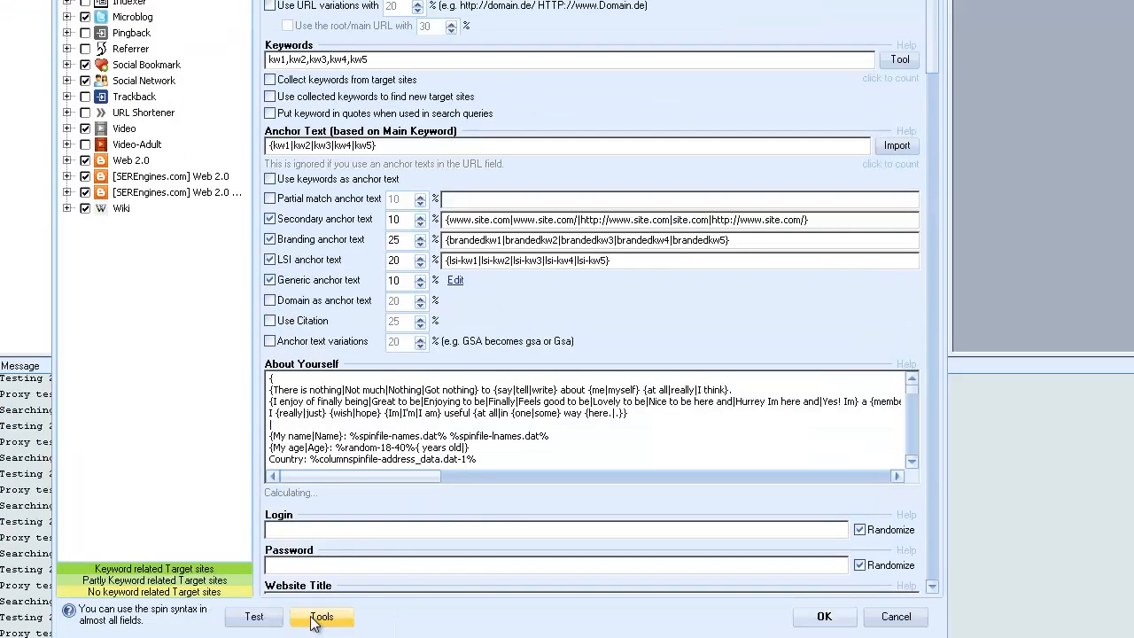
left_click(318, 617)
mouse_move(374, 453)
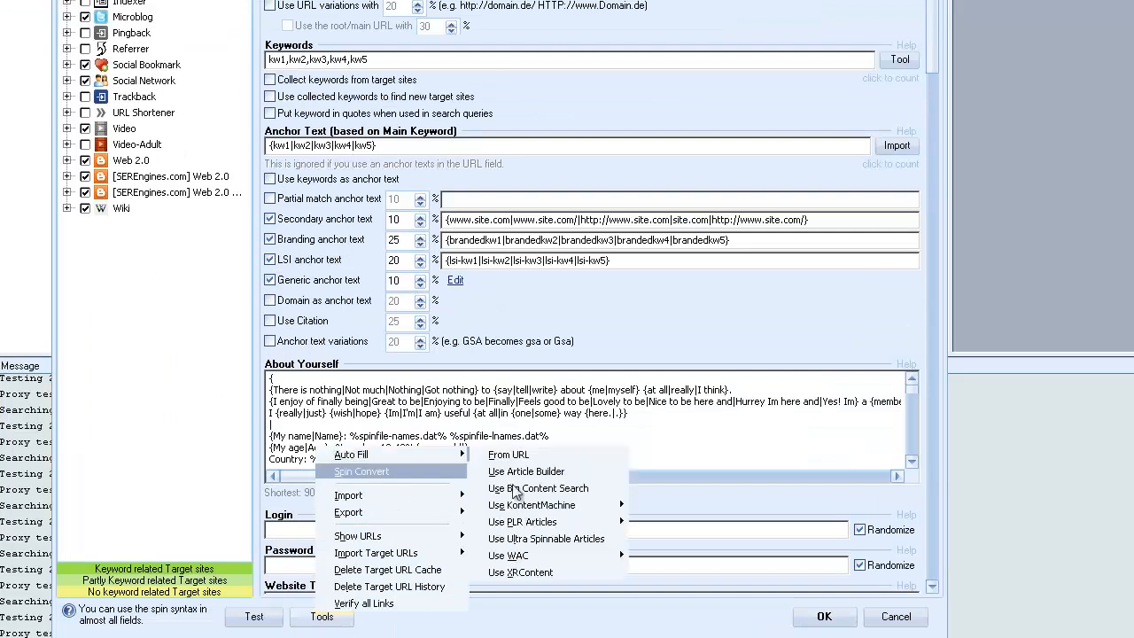
mouse_move(537, 558)
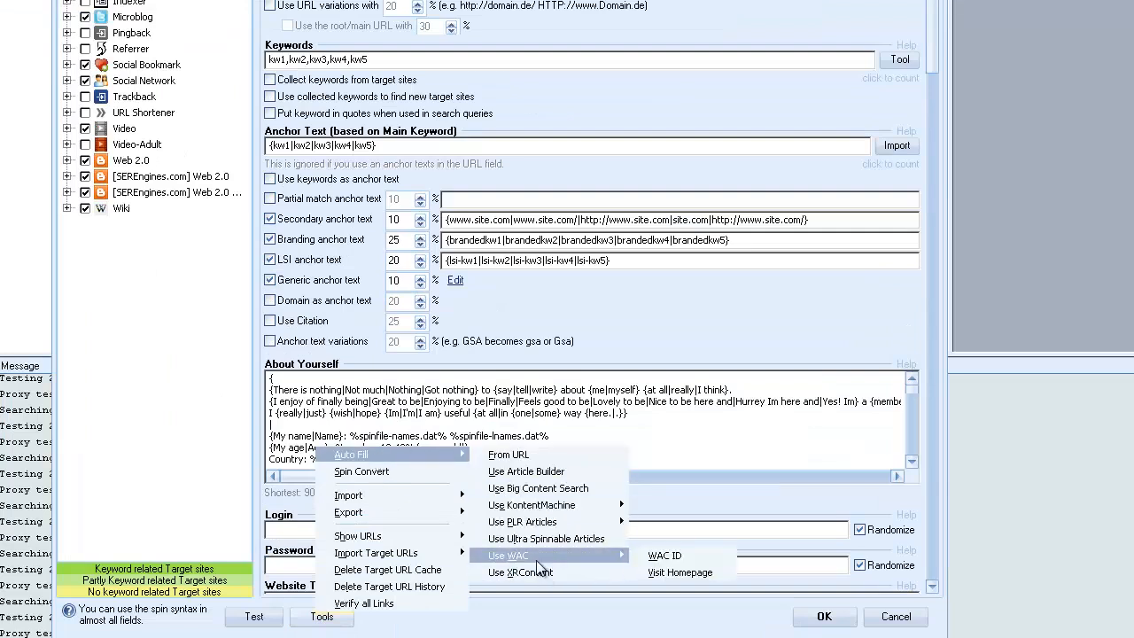
left_click(1081, 412)
left_click(898, 616)
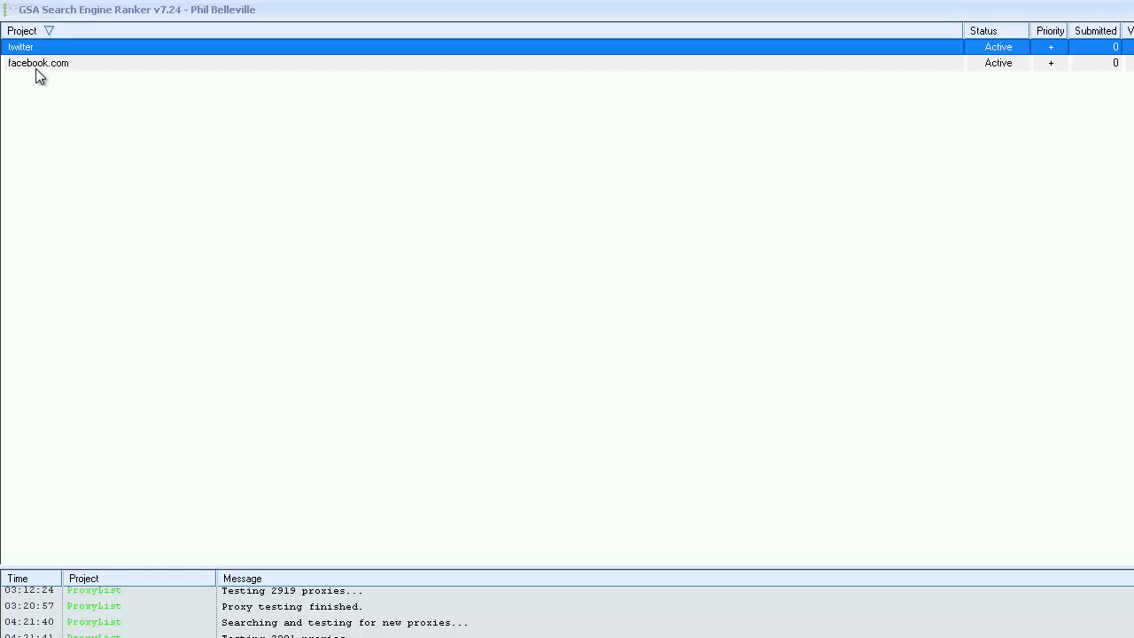
Duplicate the facebook.com project under the suggested default name.
mouse_move(41, 71)
left_click(47, 69)
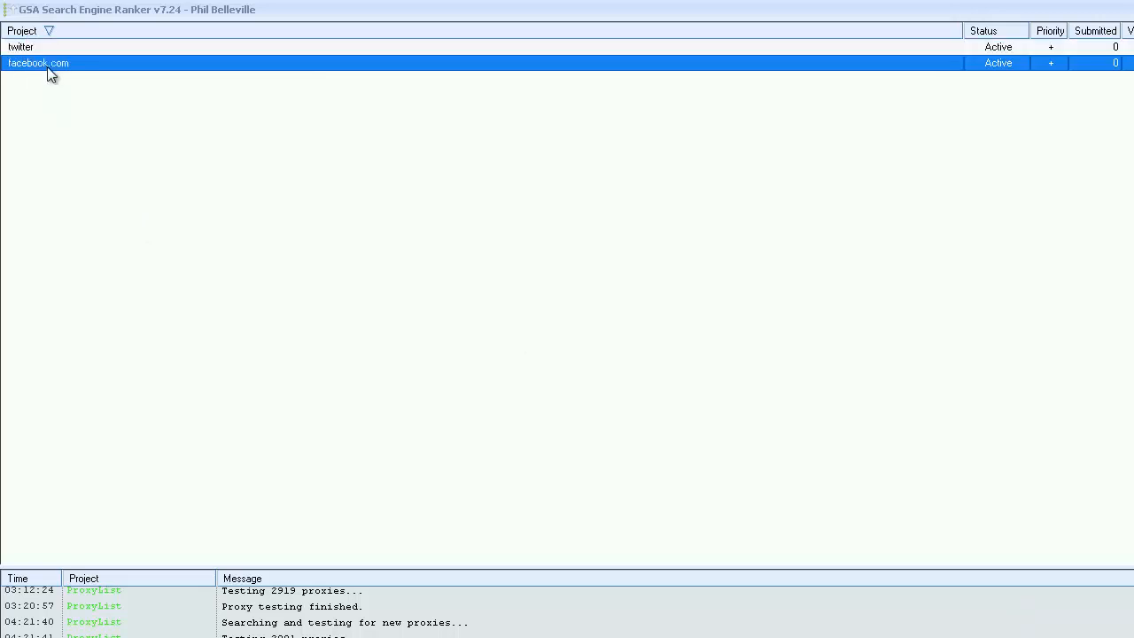
right_click(51, 76)
mouse_move(139, 202)
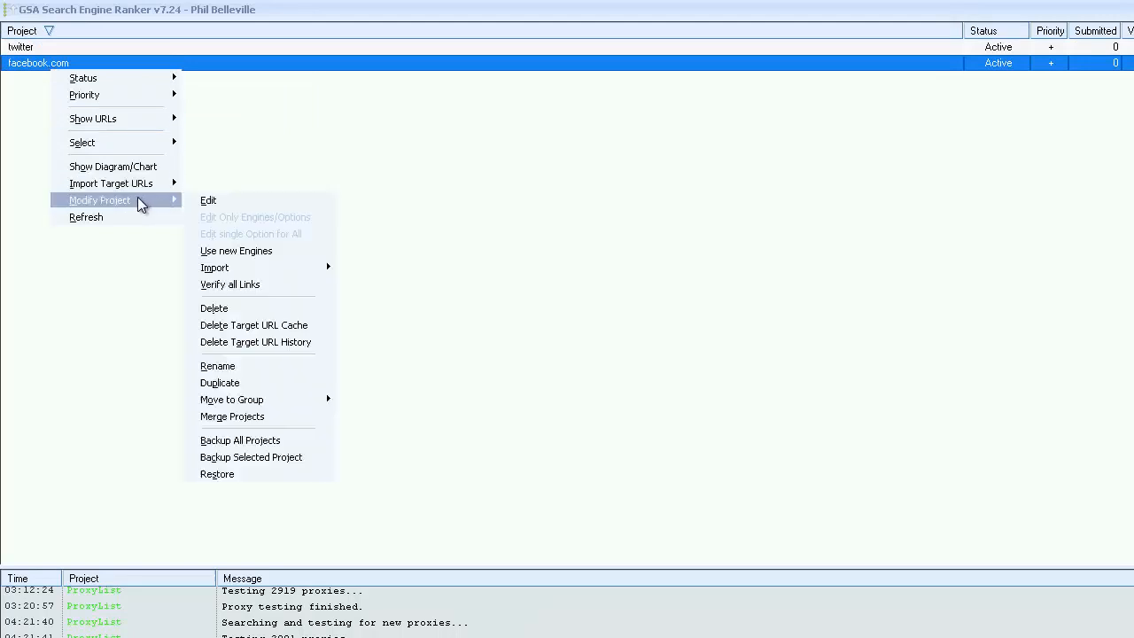
left_click(270, 383)
left_click(814, 516)
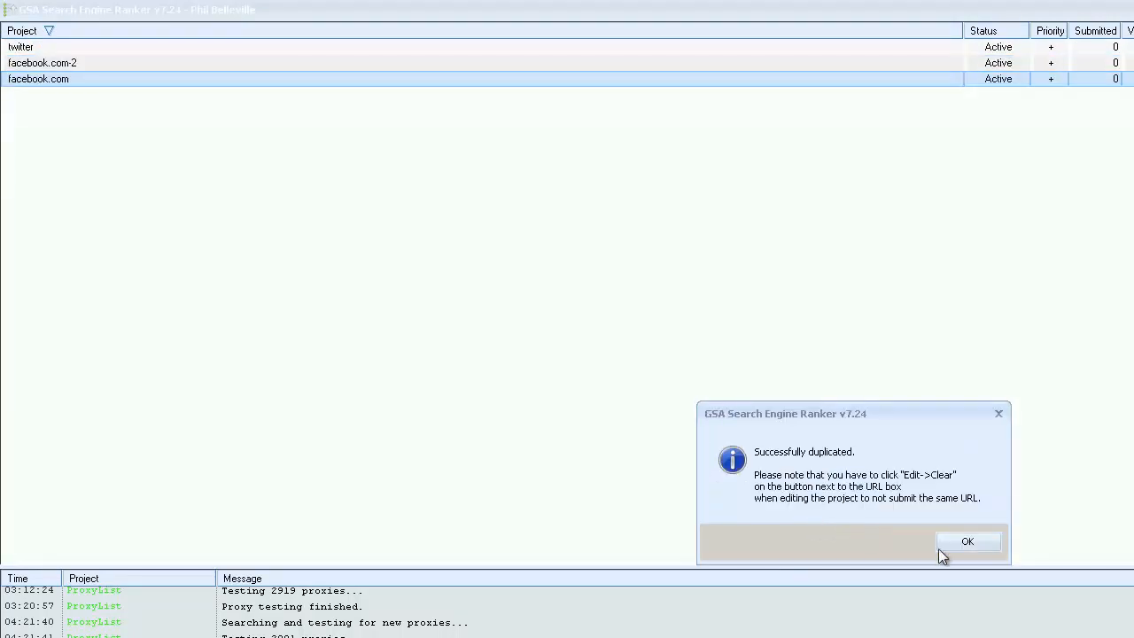
left_click(957, 543)
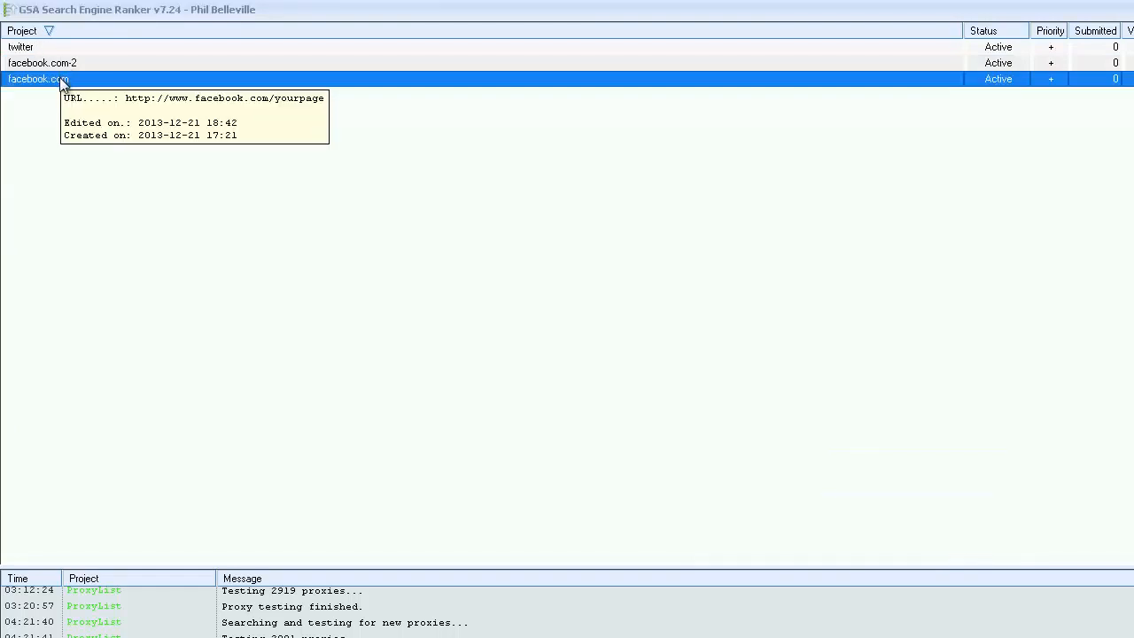
Review the original facebook.com project's articles and submission options, then close its data without making changes.
left_click(972, 53)
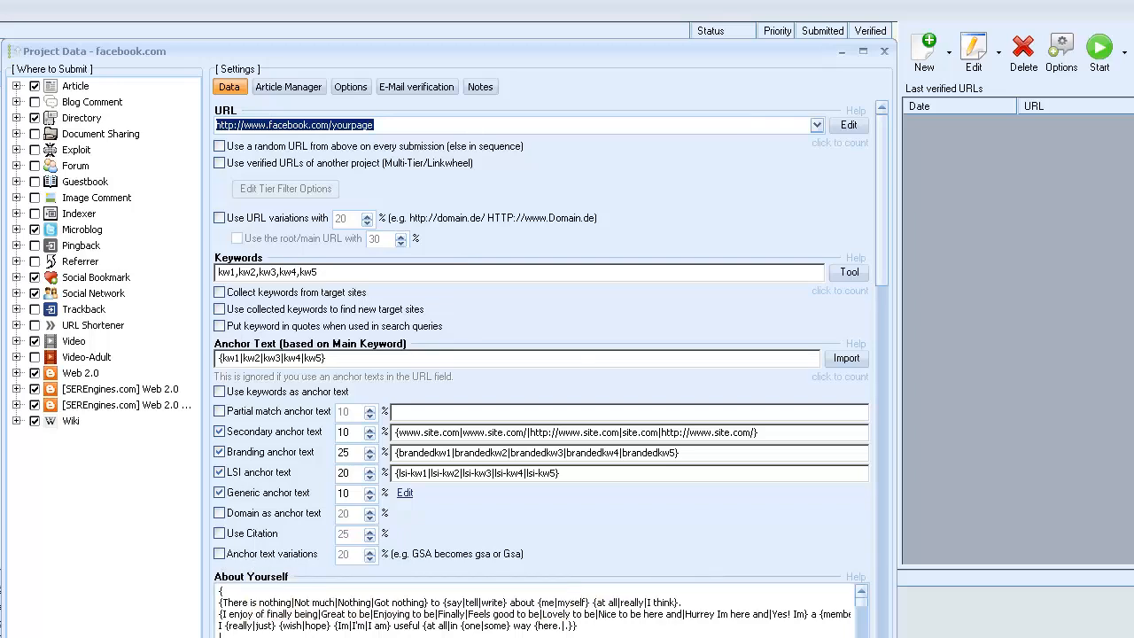
left_click(295, 86)
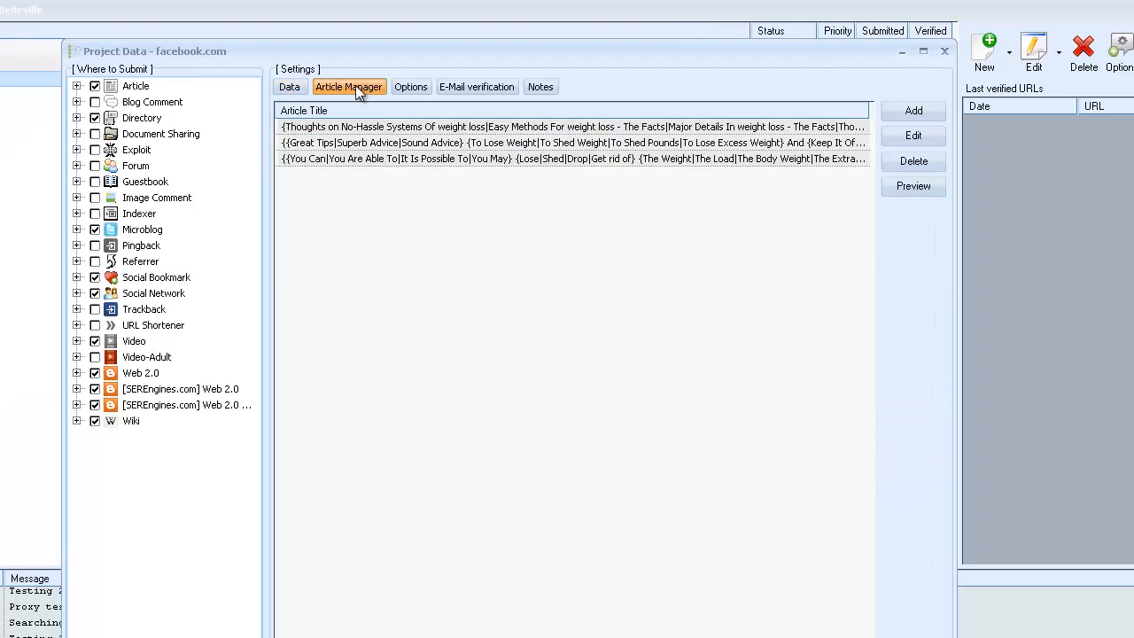
left_click(413, 87)
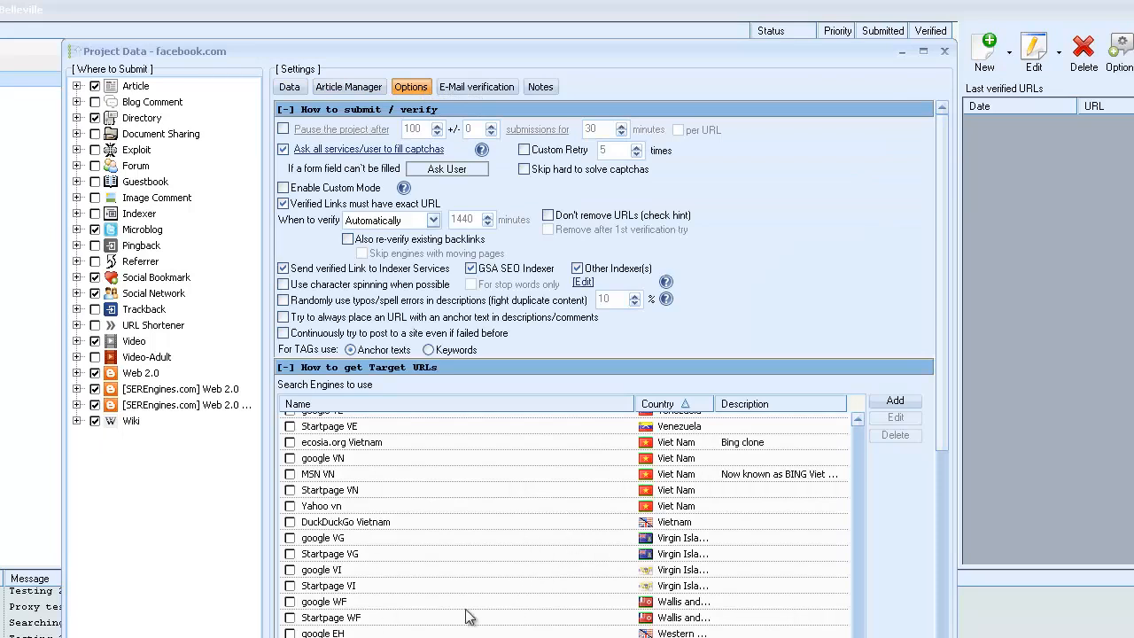
left_click_drag(941, 306, 941, 634)
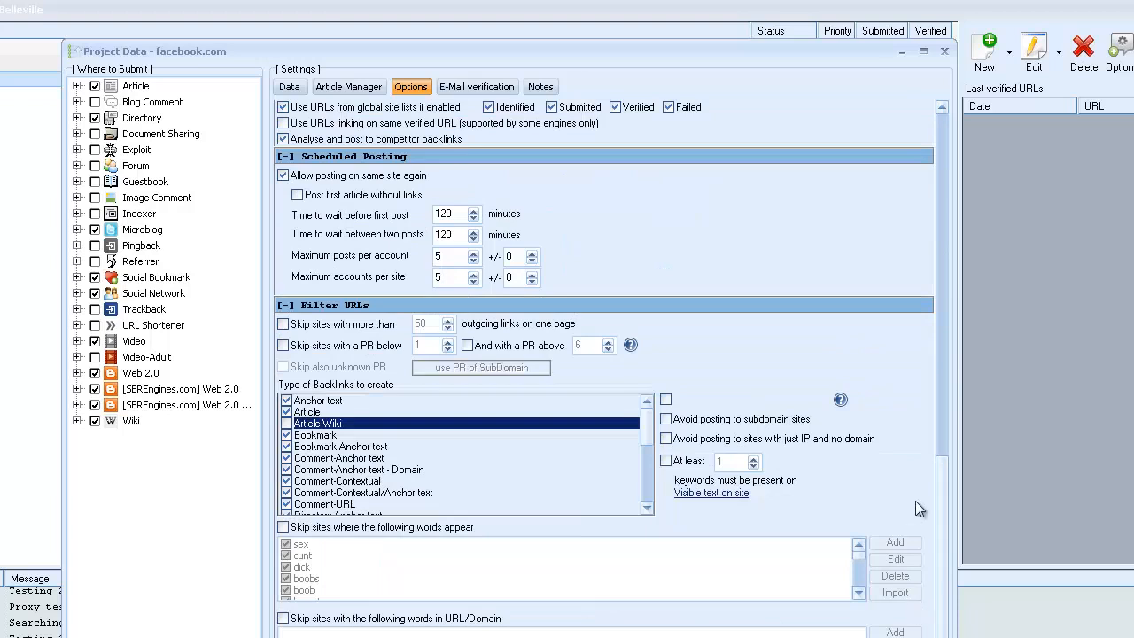
left_click_drag(932, 180, 928, 129)
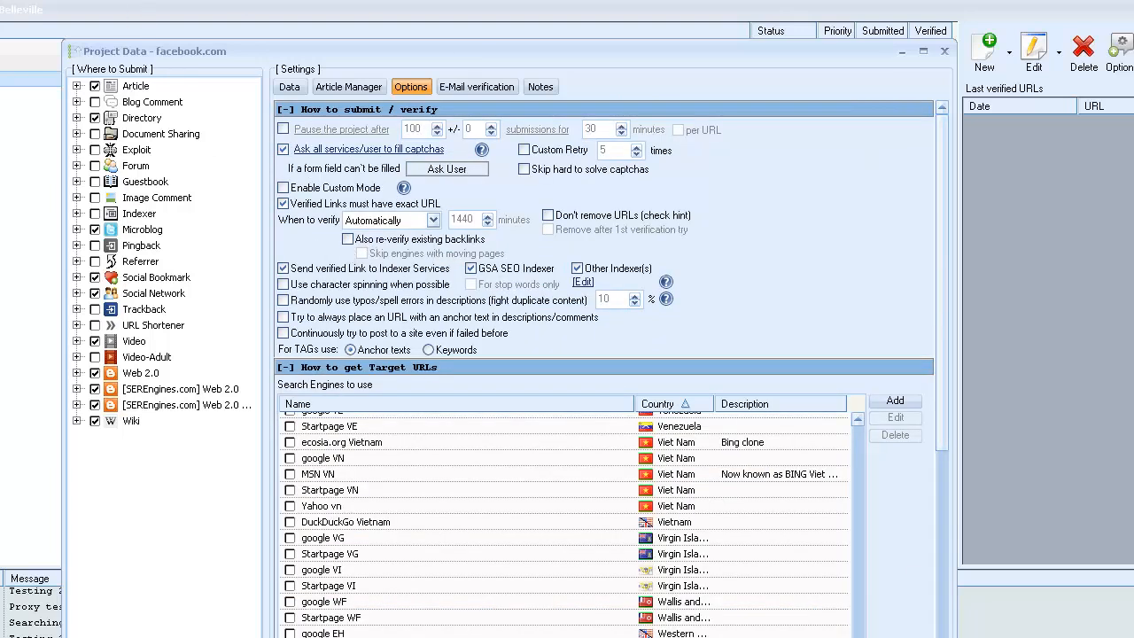
key("Escape")
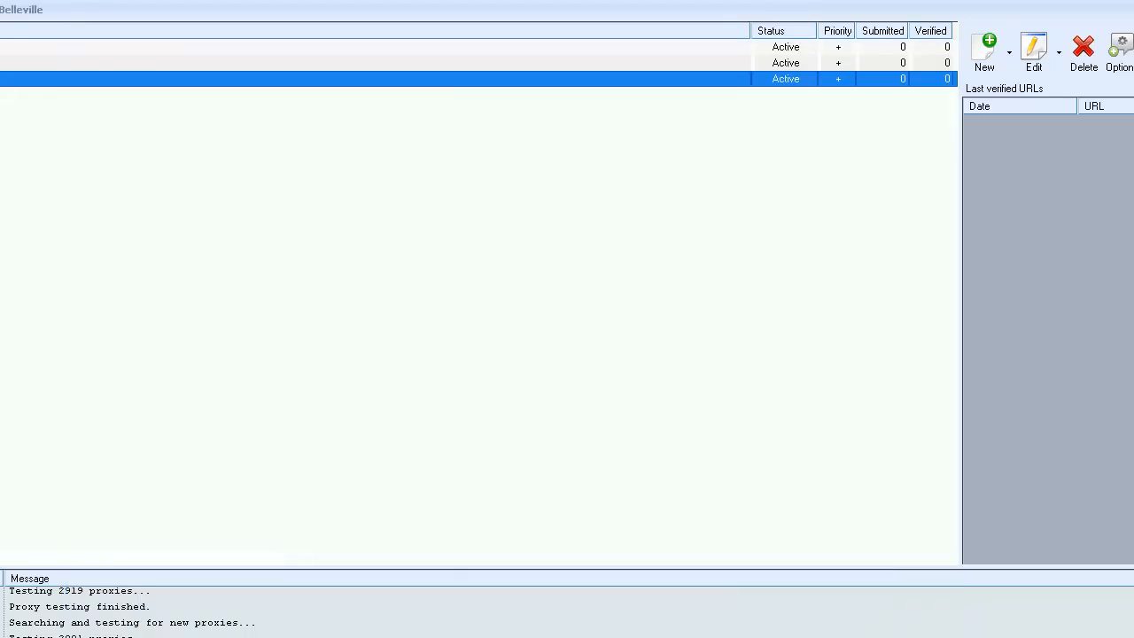
Delete the original facebook.com project from the project list.
right_click(55, 82)
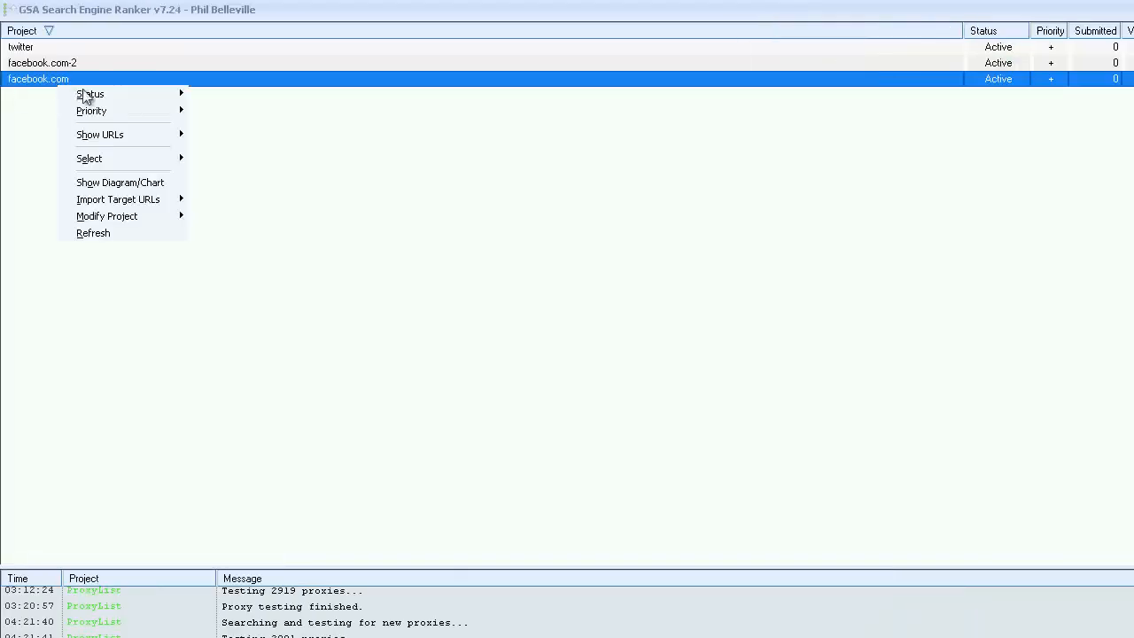
mouse_move(116, 221)
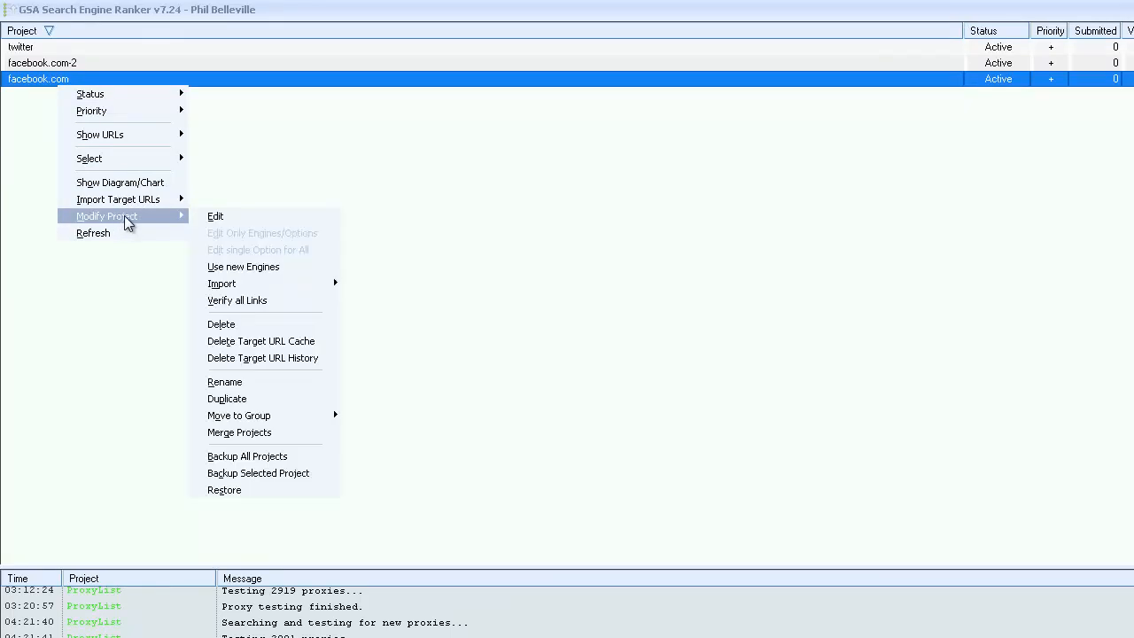
left_click(242, 328)
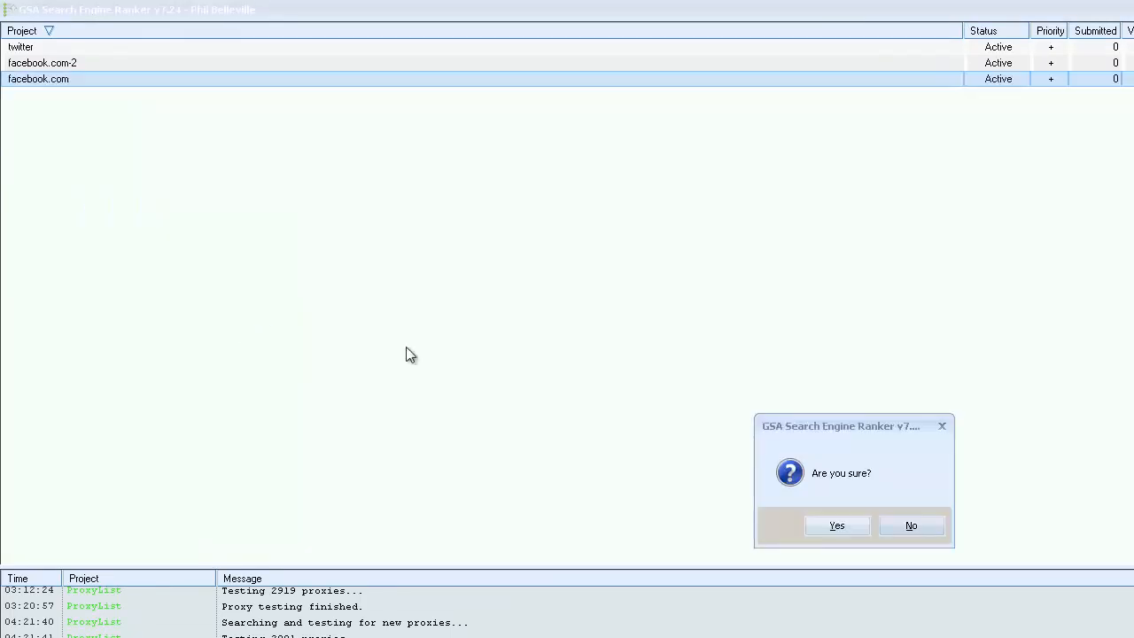
left_click(835, 532)
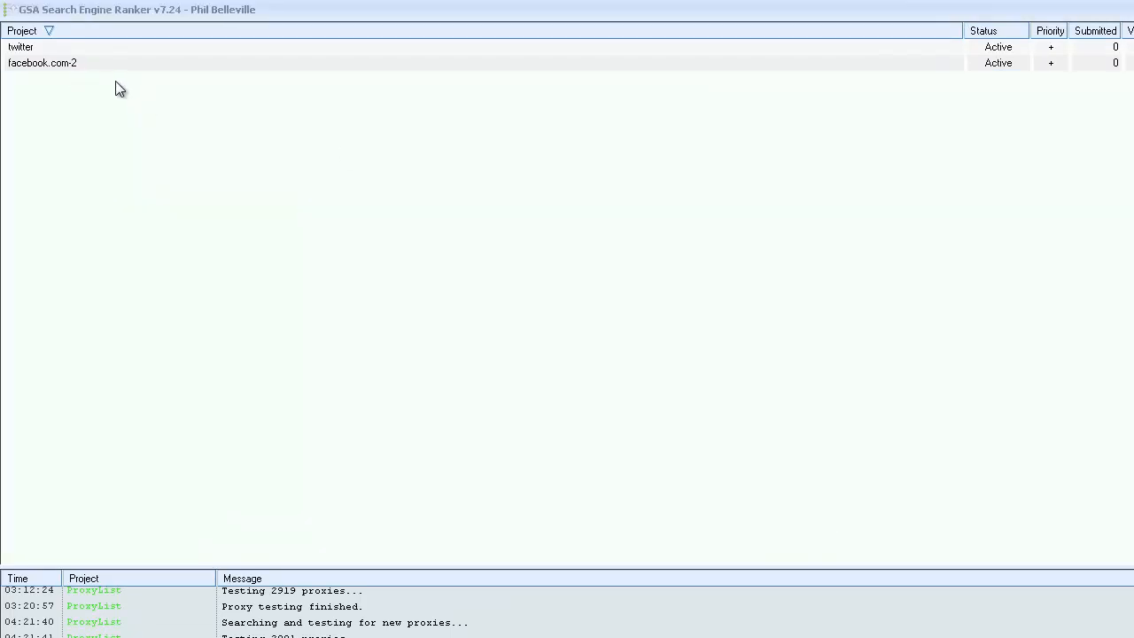
right_click(63, 69)
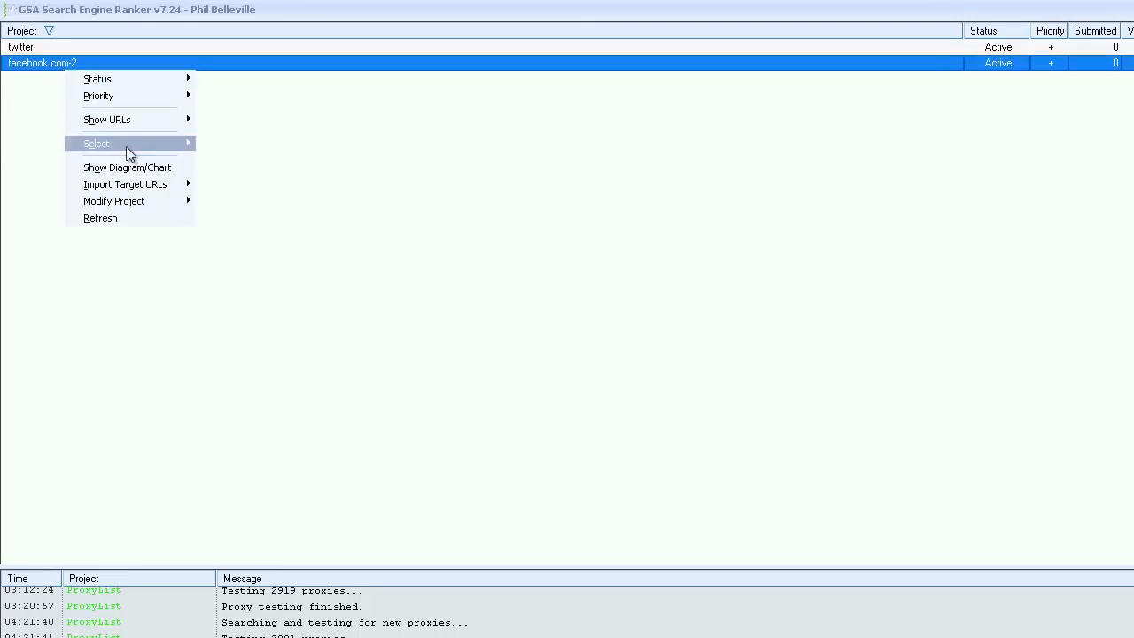
mouse_move(151, 201)
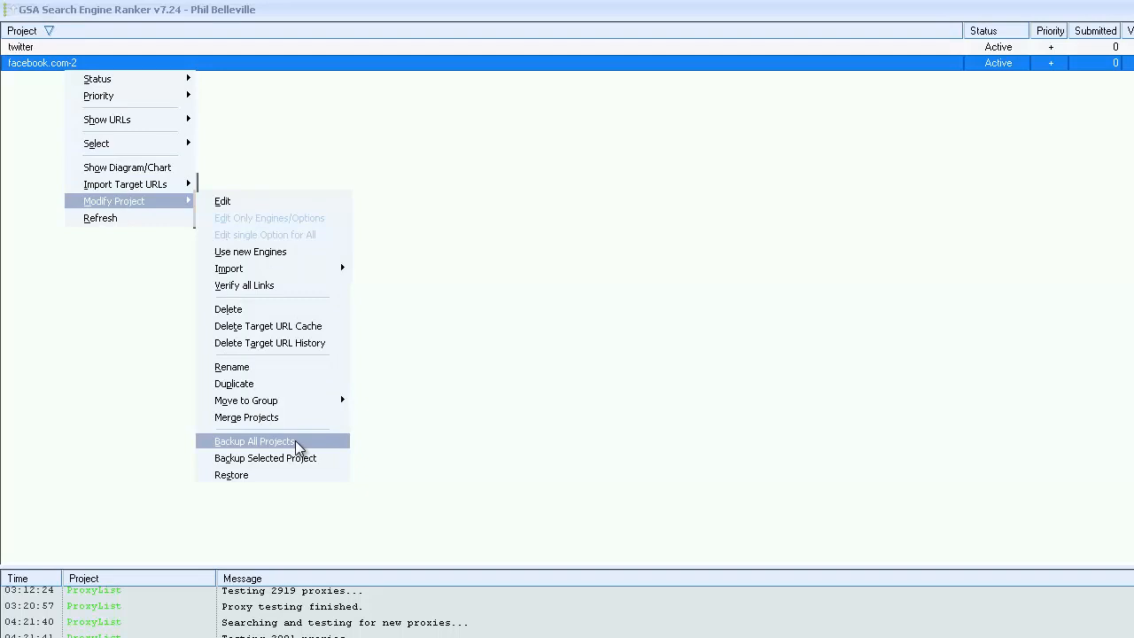
left_click(268, 443)
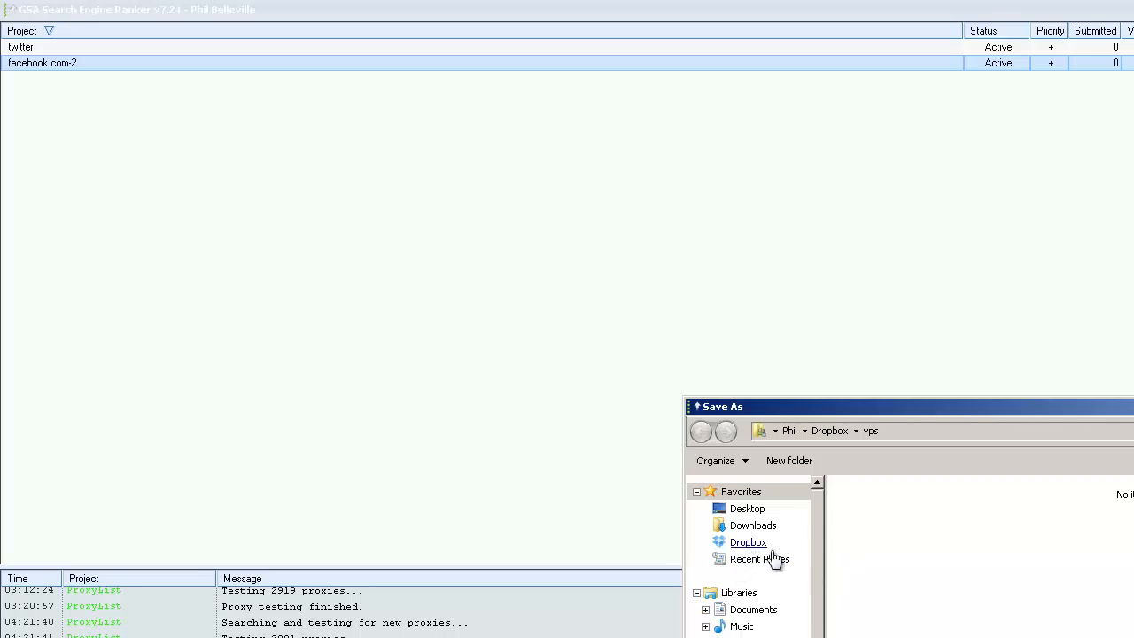
key("Escape")
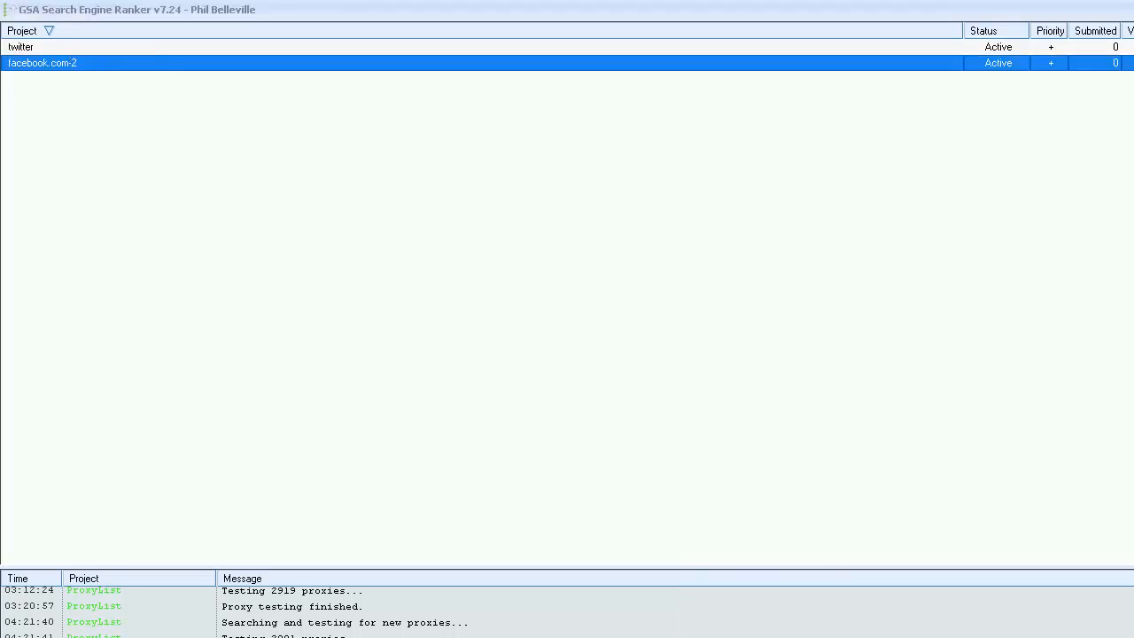
Open the backup dialog for the global settings, then cancel it and close the settings without saving a backup.
left_click(1098, 636)
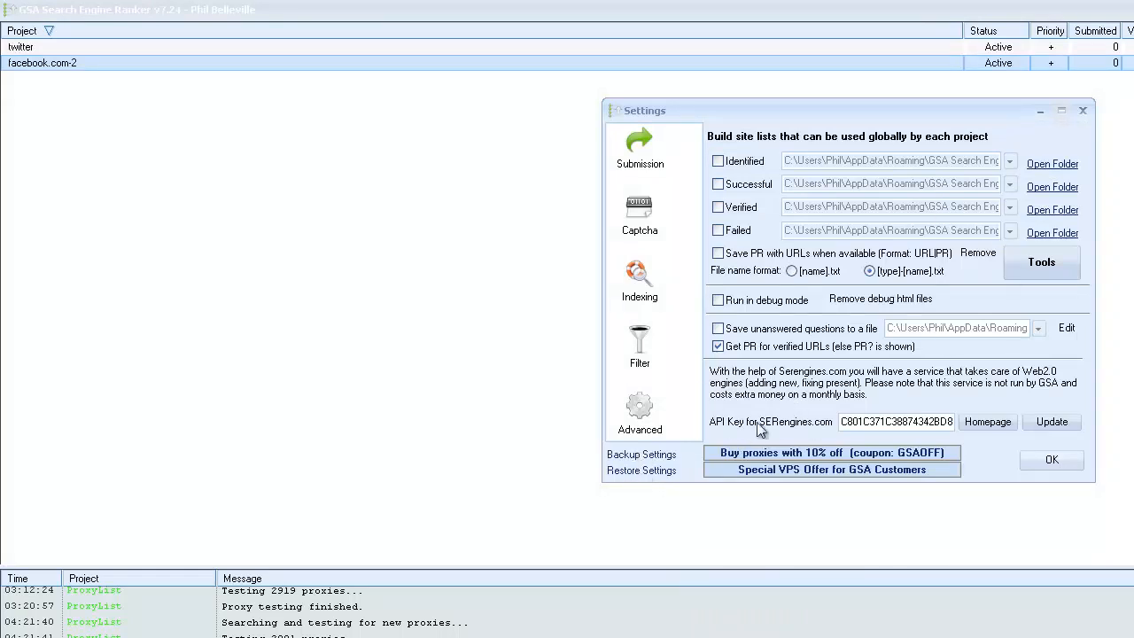
left_click(640, 456)
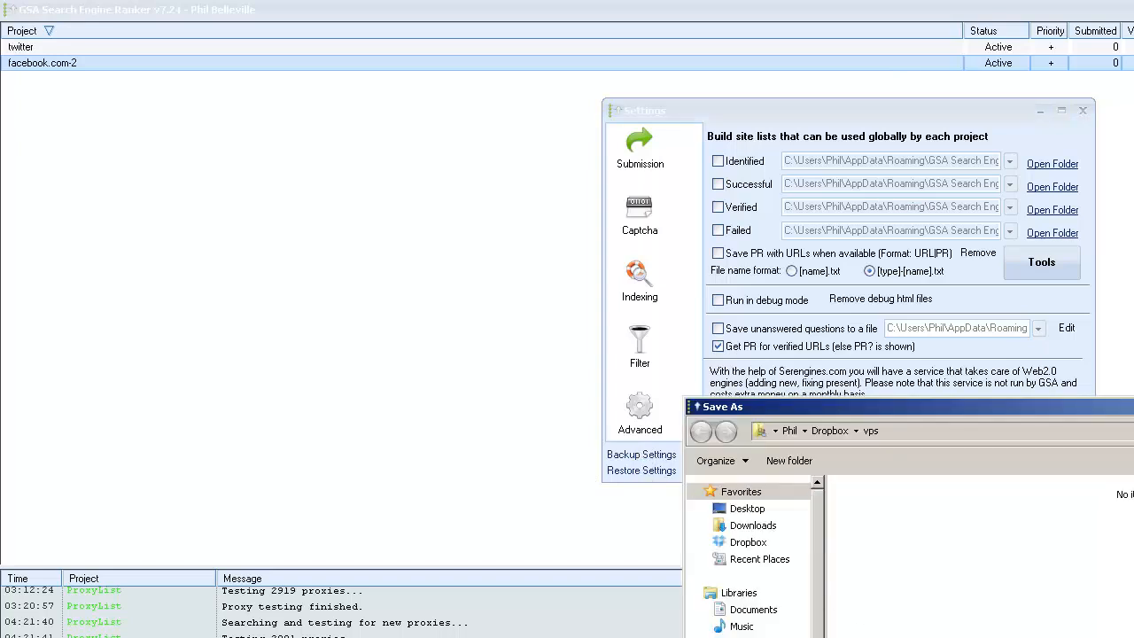
key("Escape")
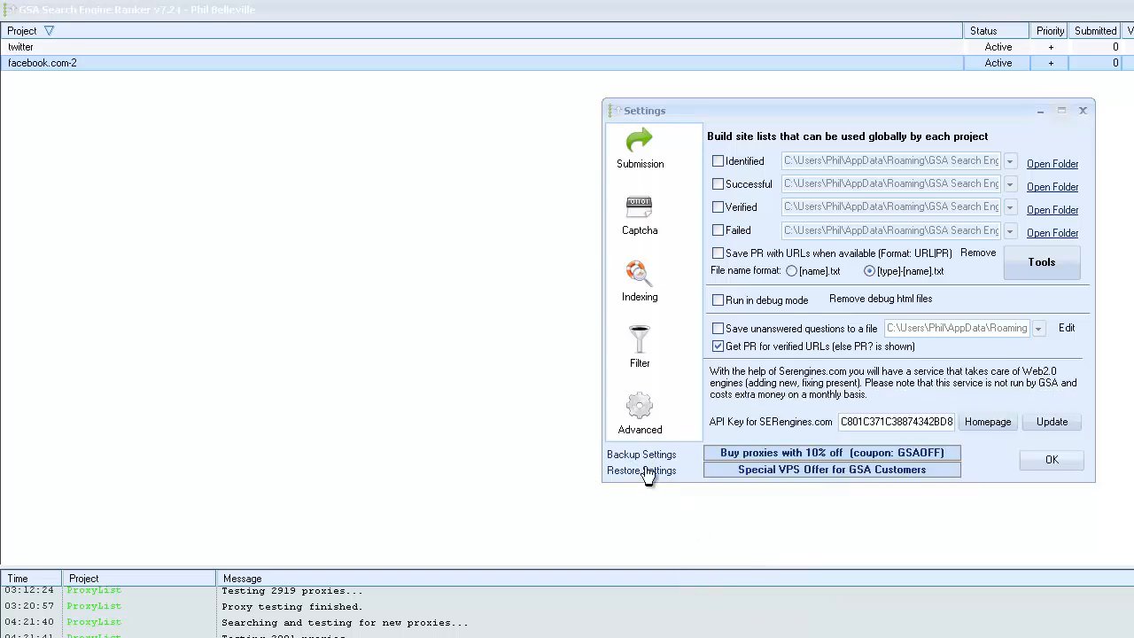
left_click(1053, 460)
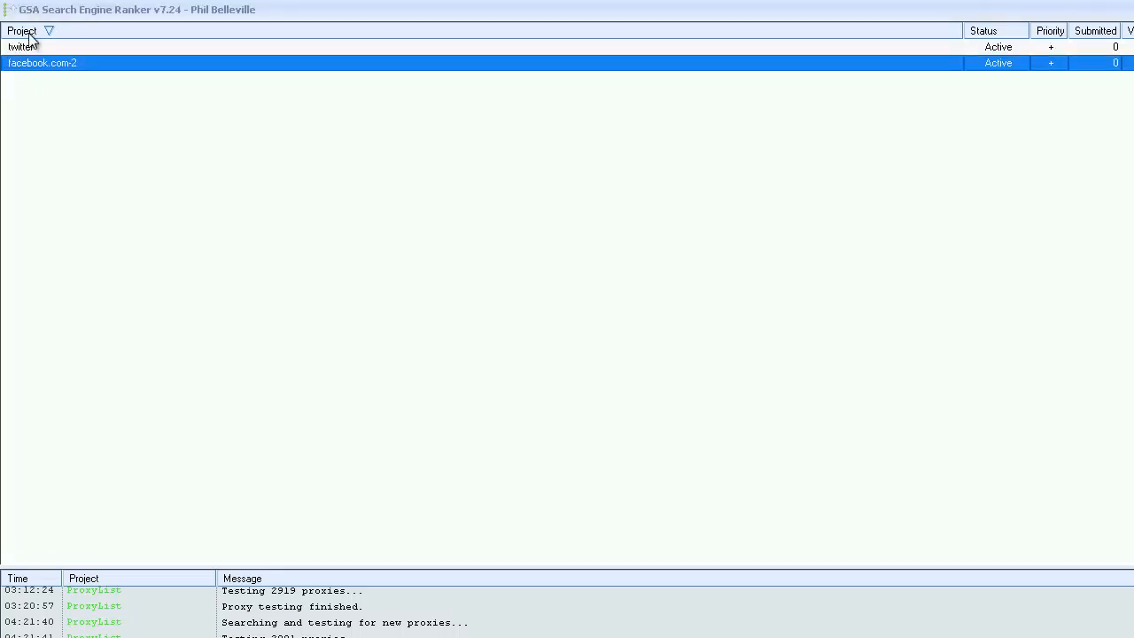
Review the backup and restore options for the facebook.com-2 project without running any of them.
right_click(57, 64)
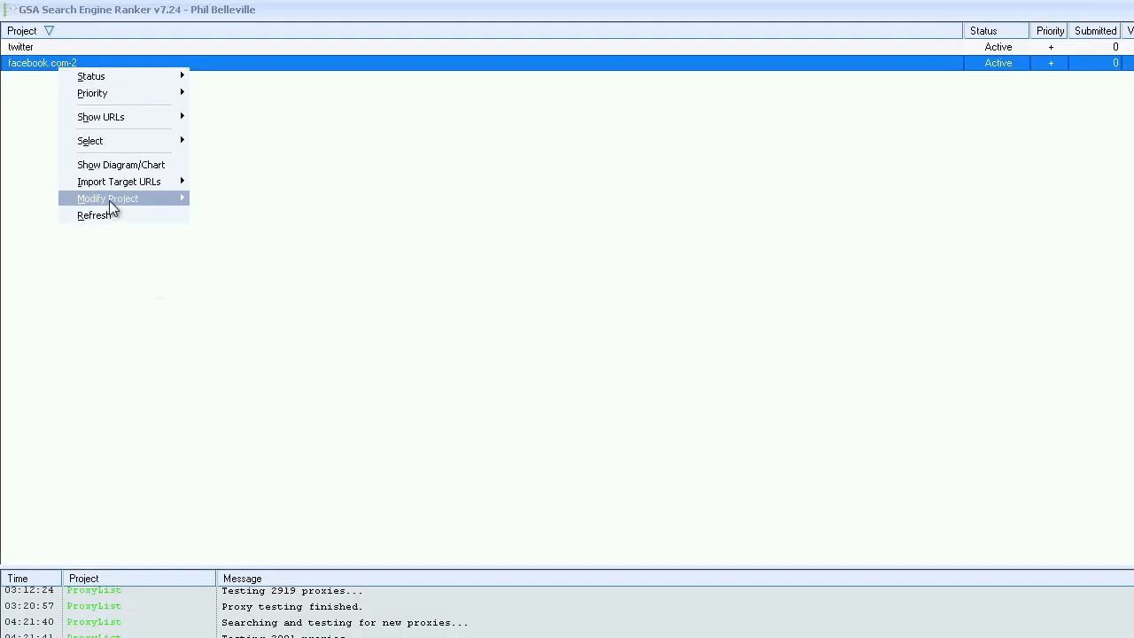
mouse_move(107, 200)
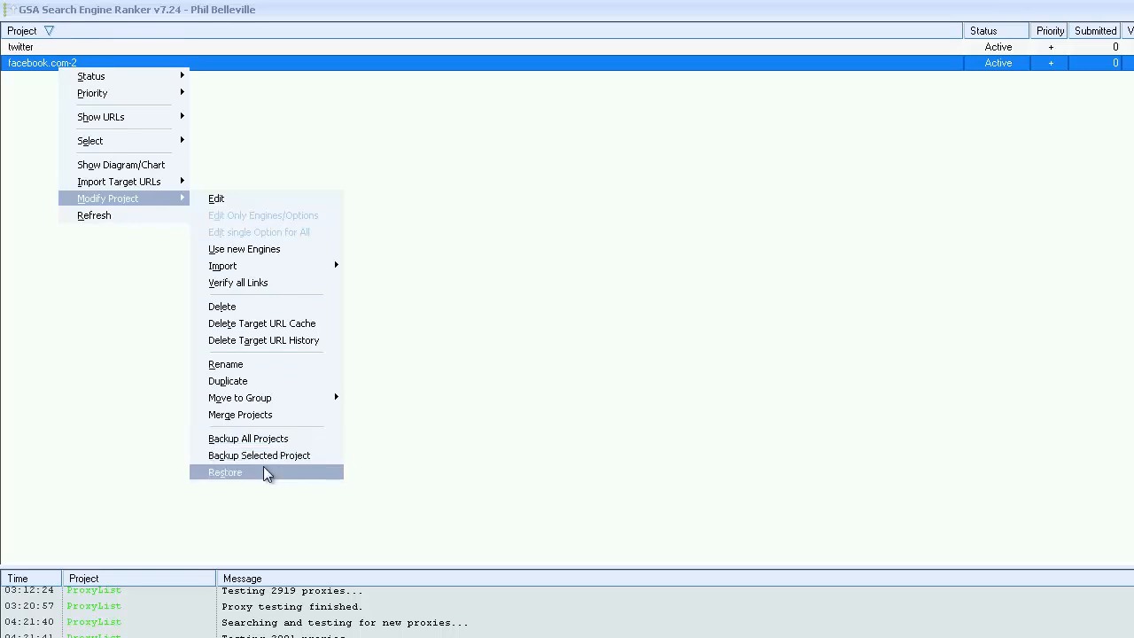
left_click(456, 264)
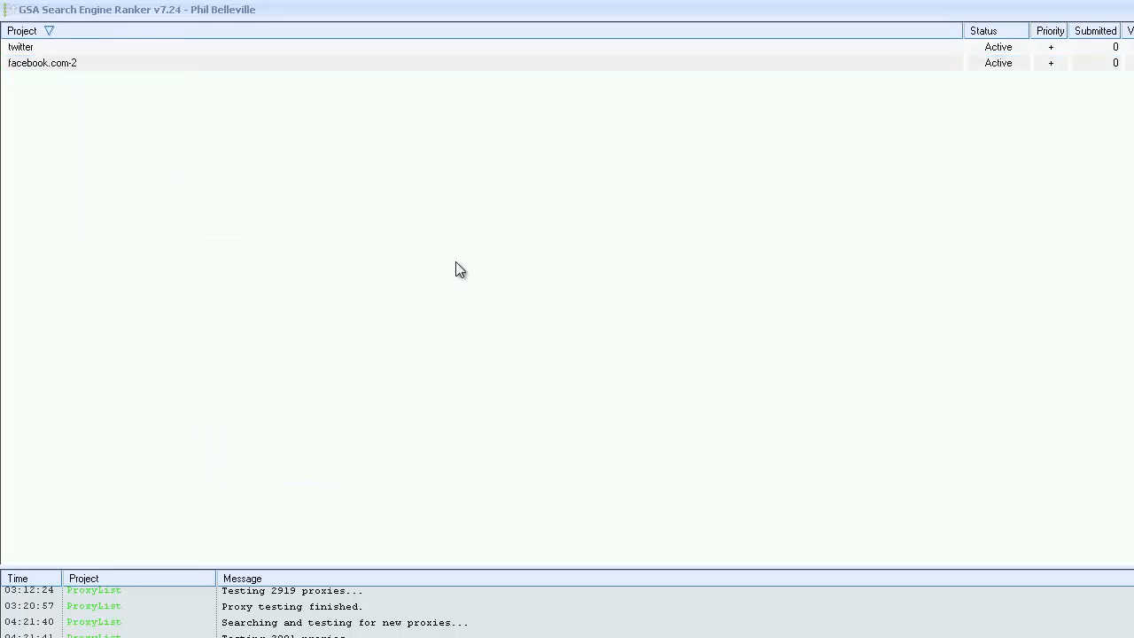
View the submission statistics chart of the facebook.com-2 project, then close it.
right_click(82, 64)
mouse_move(162, 94)
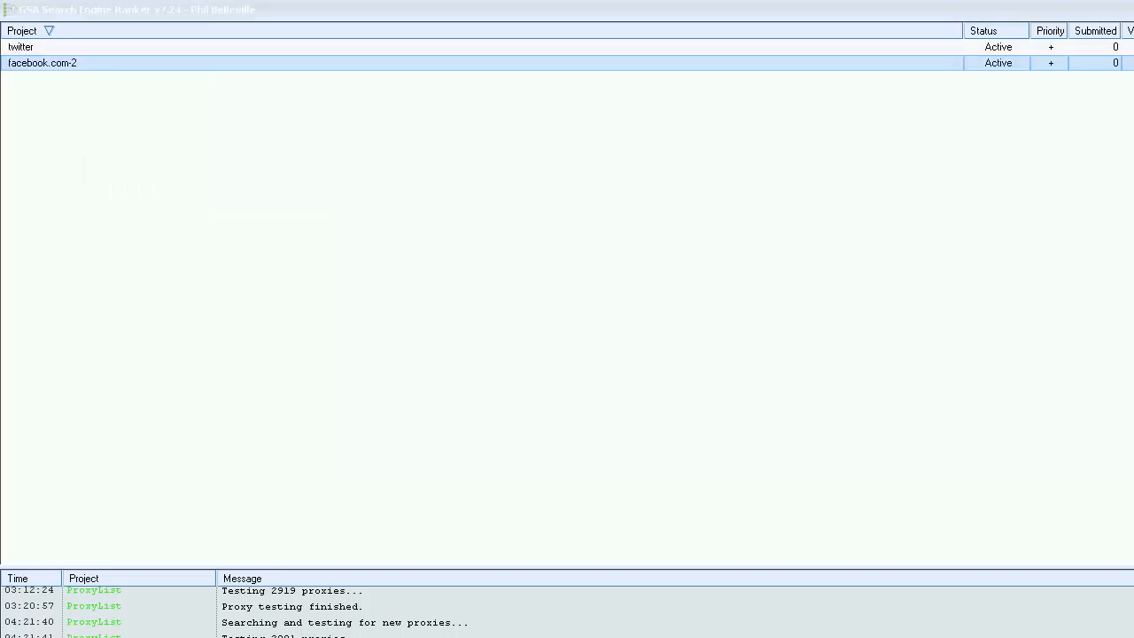
right_click(61, 67)
left_click(111, 162)
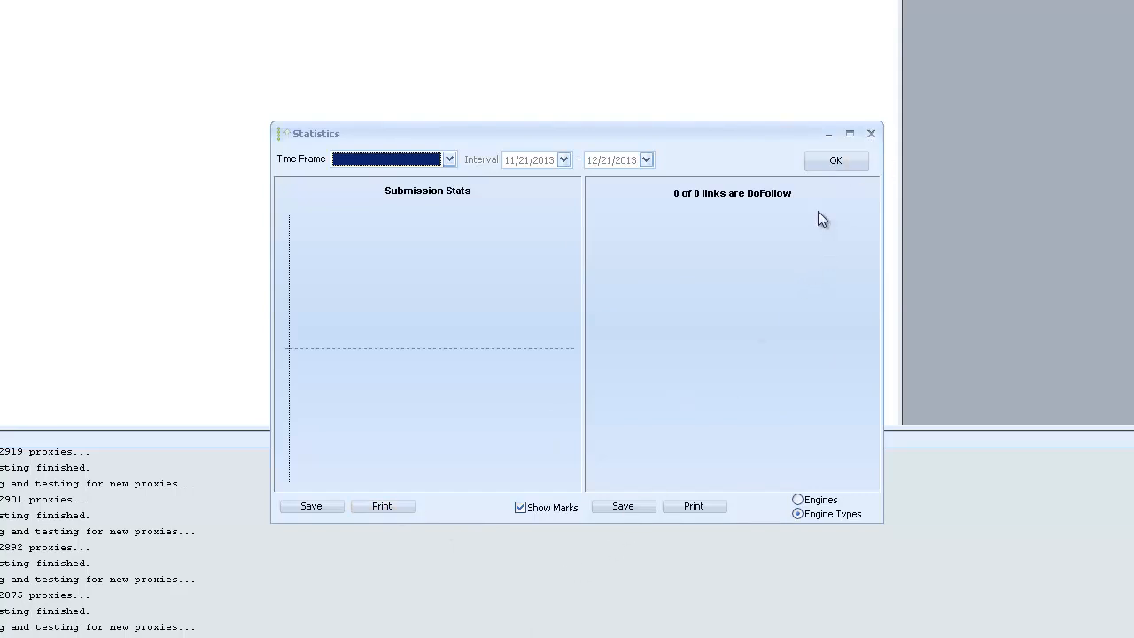
left_click(870, 134)
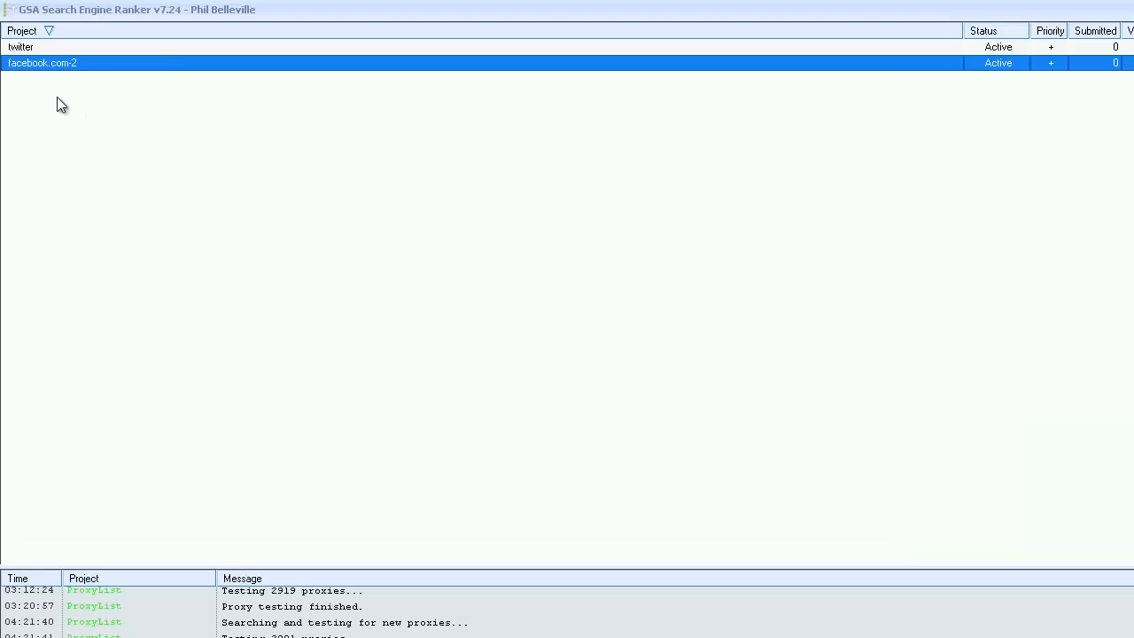
Check the target URL import options of the facebook.com-2 project, then view its left target URLs and close the list.
right_click(36, 64)
mouse_move(111, 114)
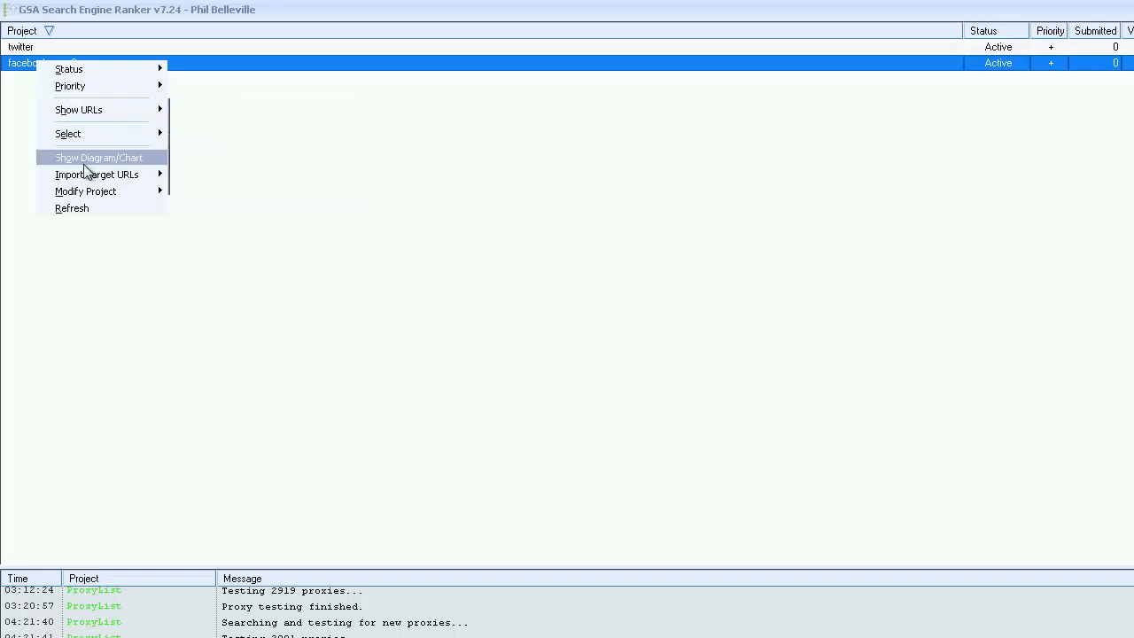
mouse_move(89, 176)
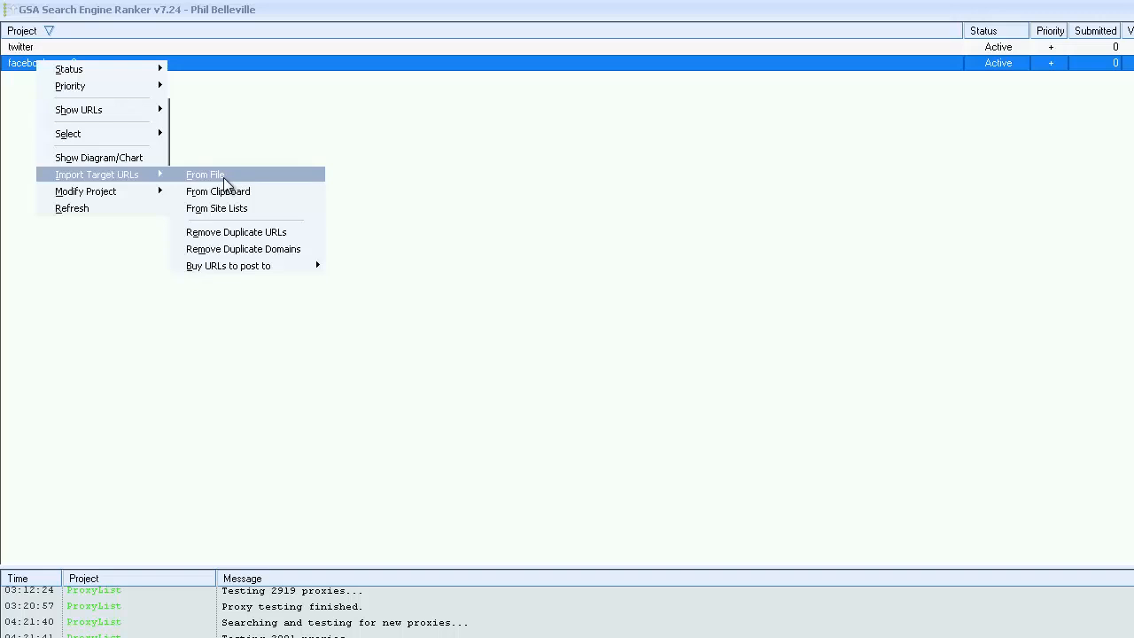
mouse_move(76, 108)
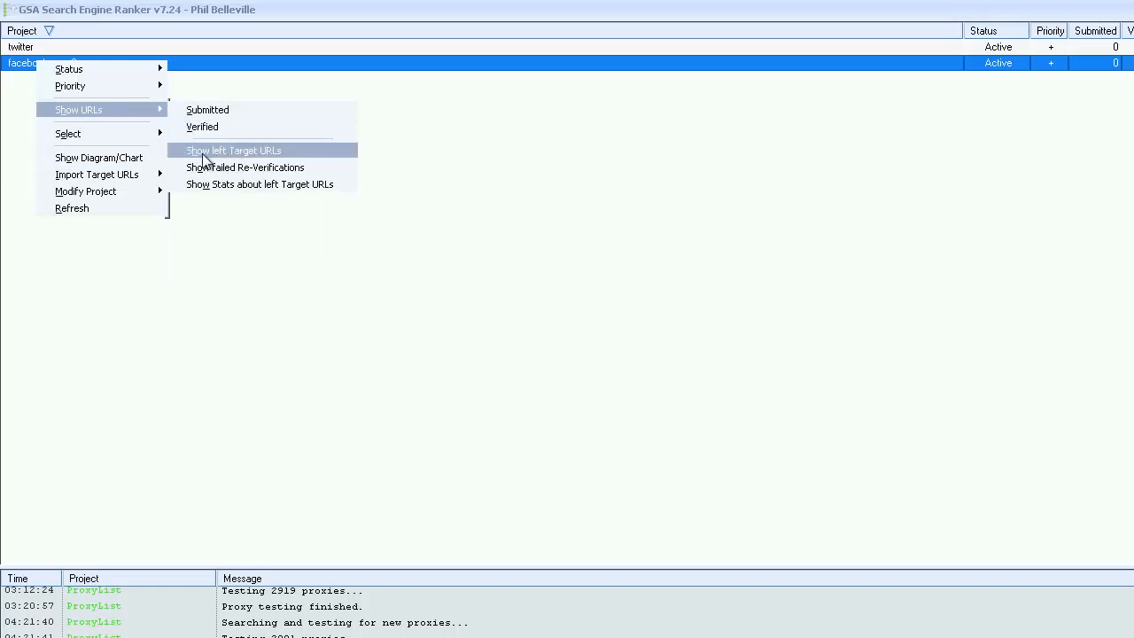
left_click(257, 150)
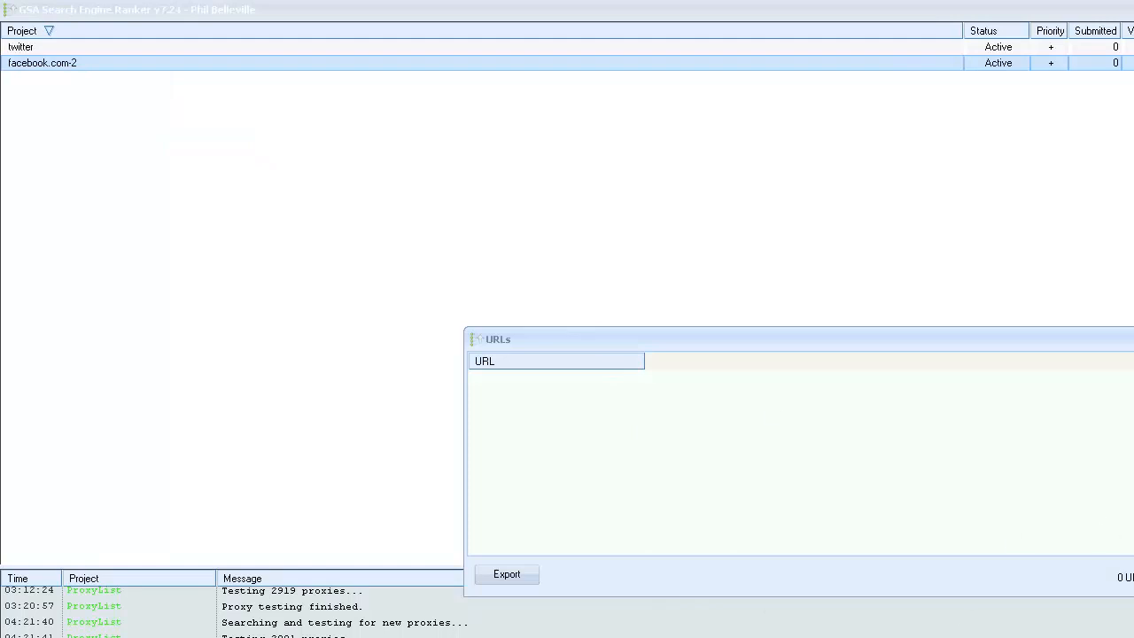
key("Escape")
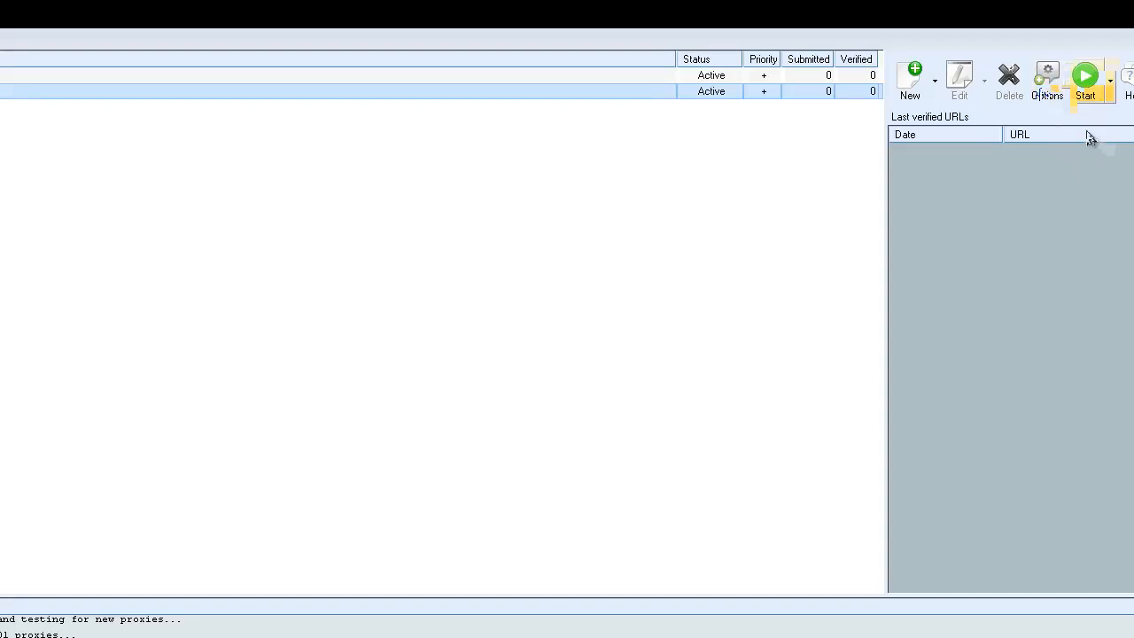
Examine the global site list tools in the settings, starting with the options for adding URLs from projects.
left_click(1046, 84)
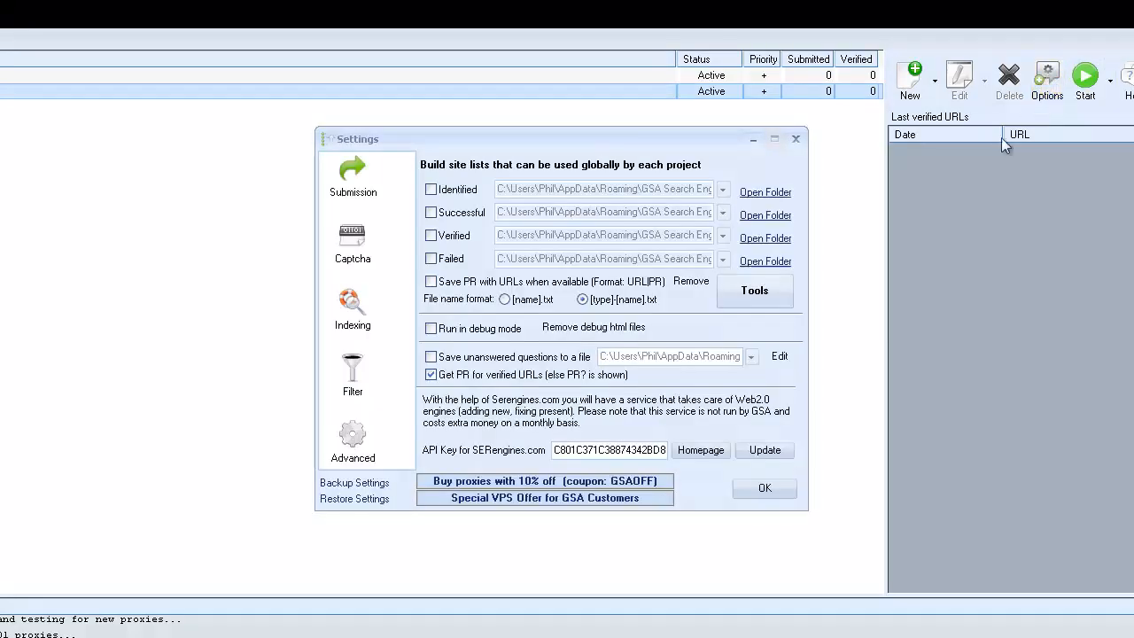
left_click(748, 297)
mouse_move(797, 306)
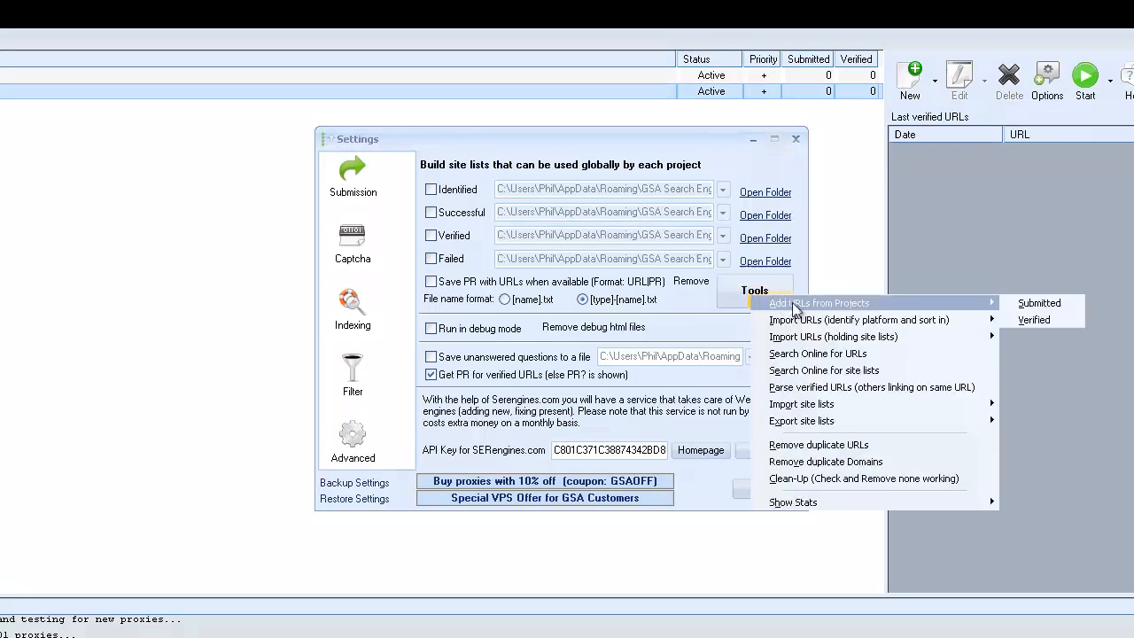
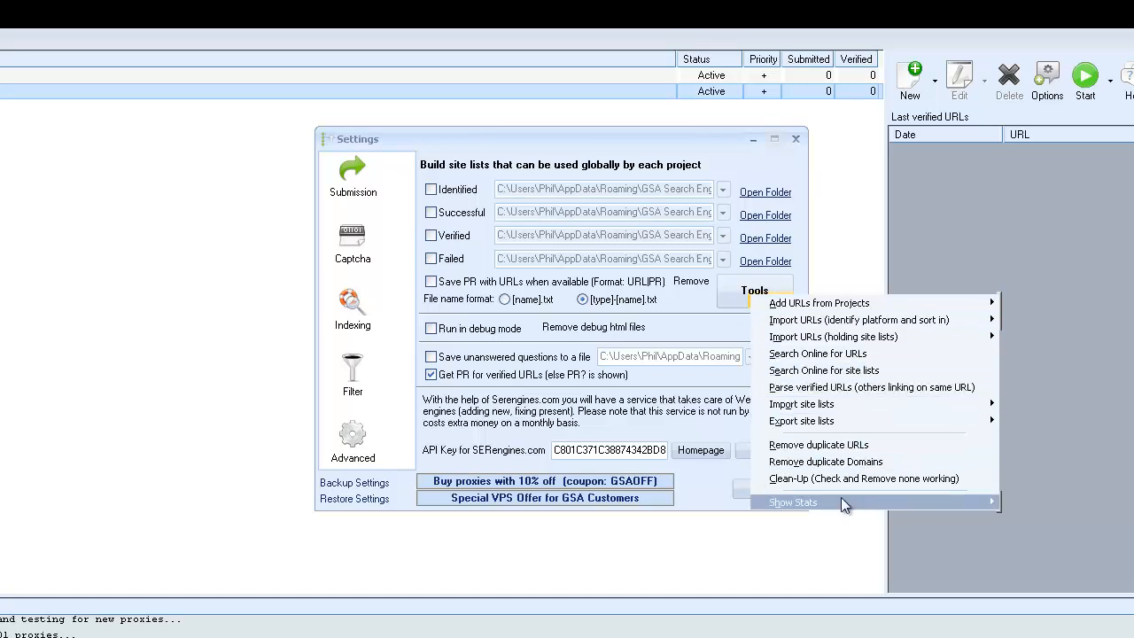
View the statistics of the verified global site list, enlarging the window to scan the platform entries, then close it.
mouse_move(863, 502)
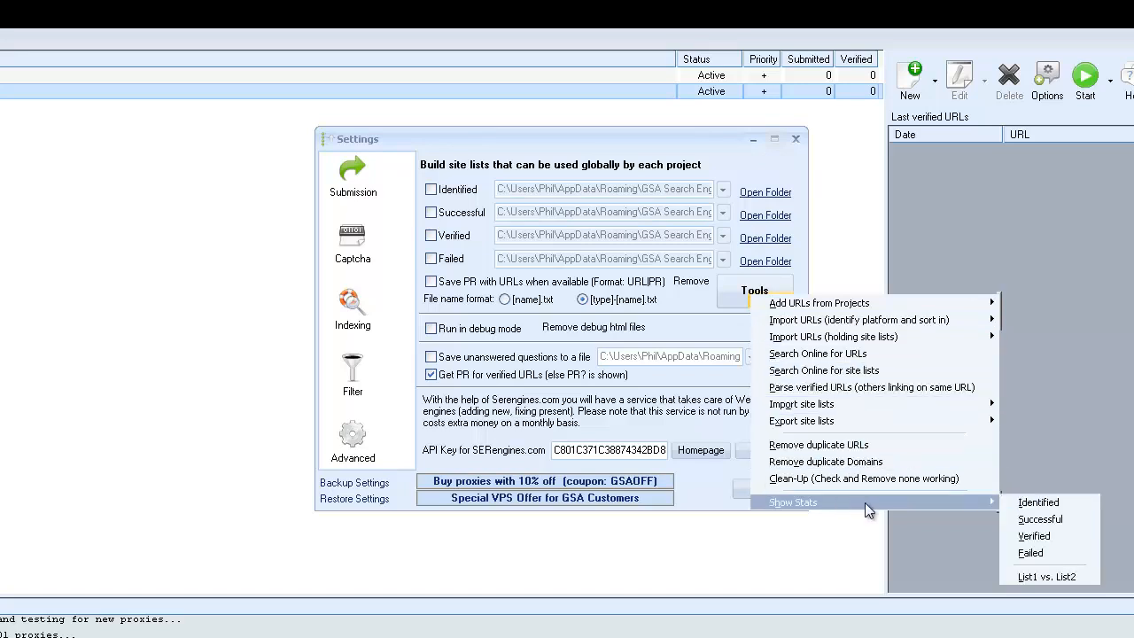
left_click(1044, 534)
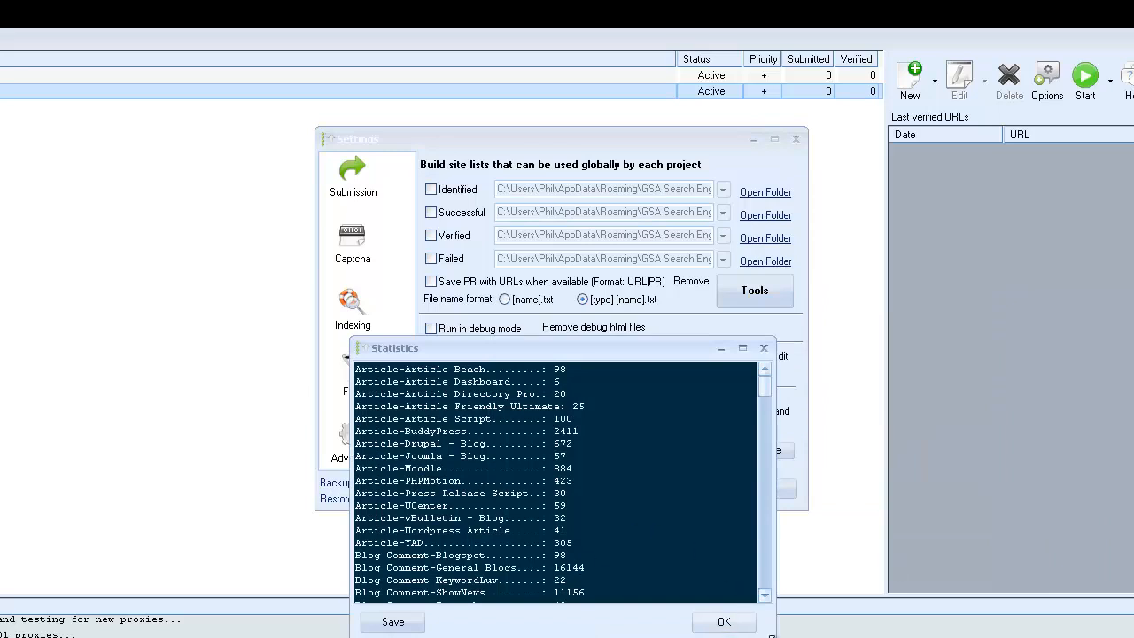
left_click_drag(777, 540, 972, 541)
left_click_drag(973, 637, 1090, 637)
left_click_drag(1079, 423, 1079, 633)
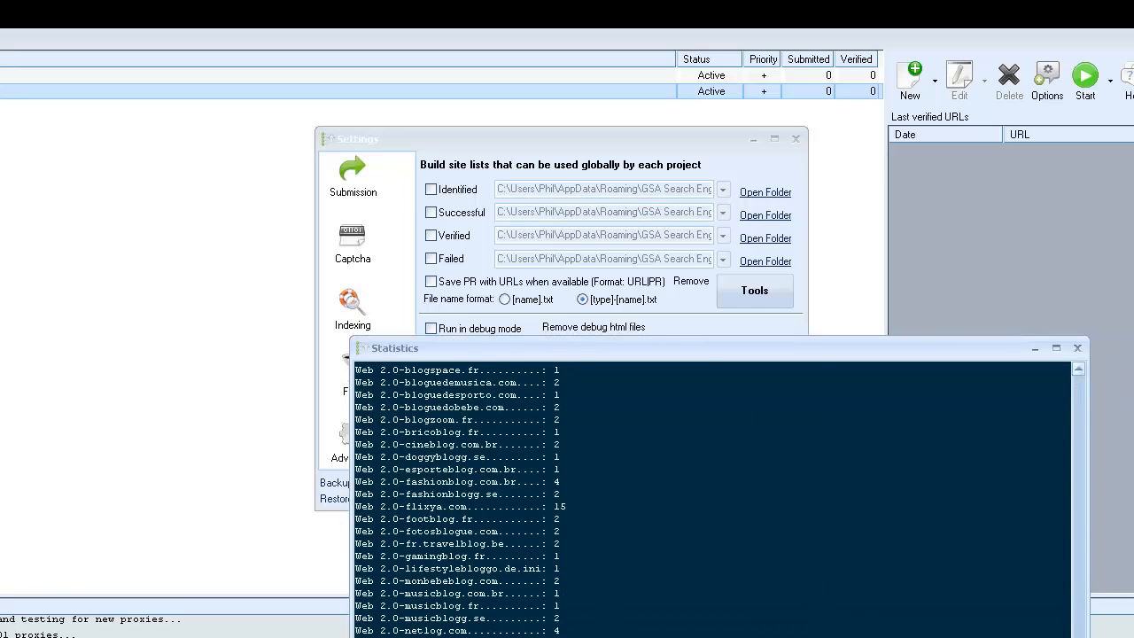
left_click_drag(1078, 637, 1010, 461)
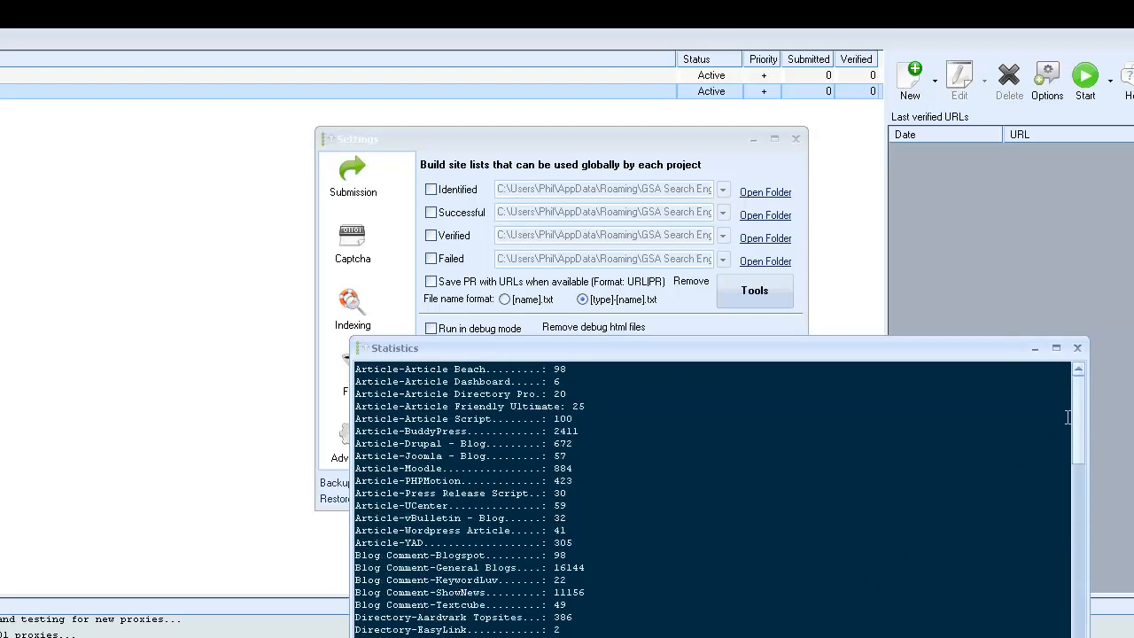
left_click_drag(1082, 416, 1080, 374)
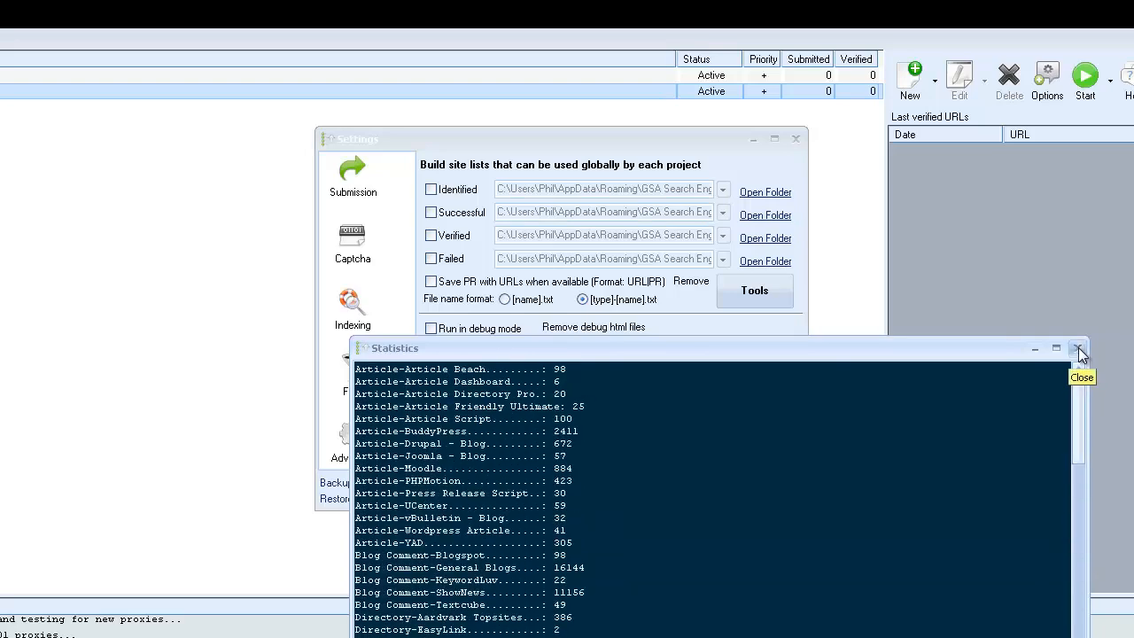
left_click(1075, 349)
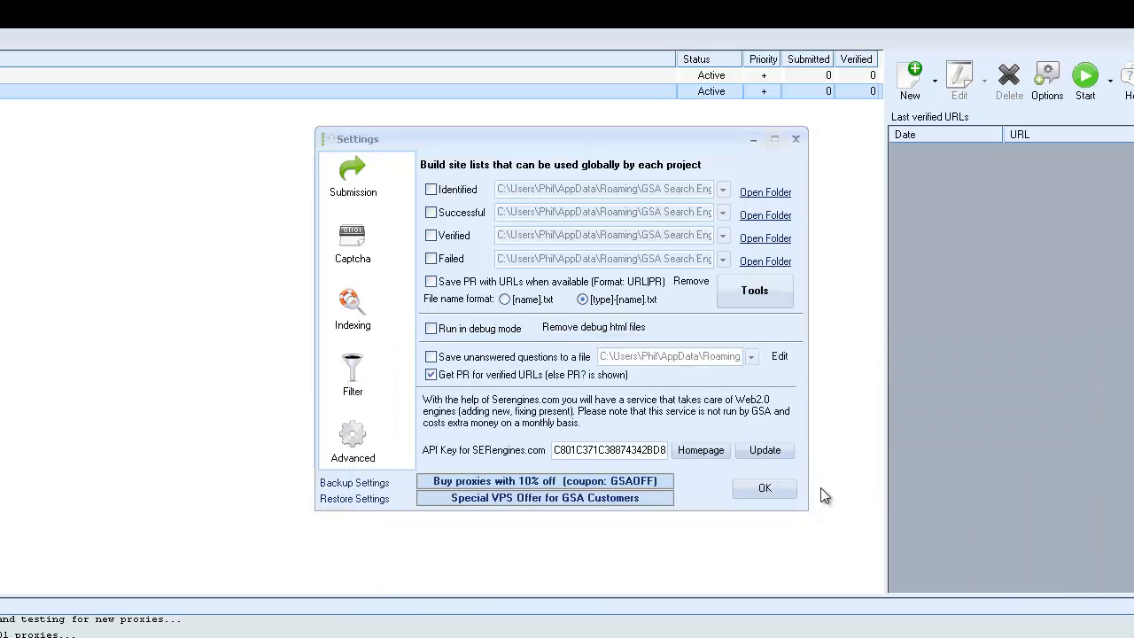
Check the global site list options for importing URLs, both identify-and-sort and holding site lists, without running an import.
left_click(729, 298)
mouse_move(872, 506)
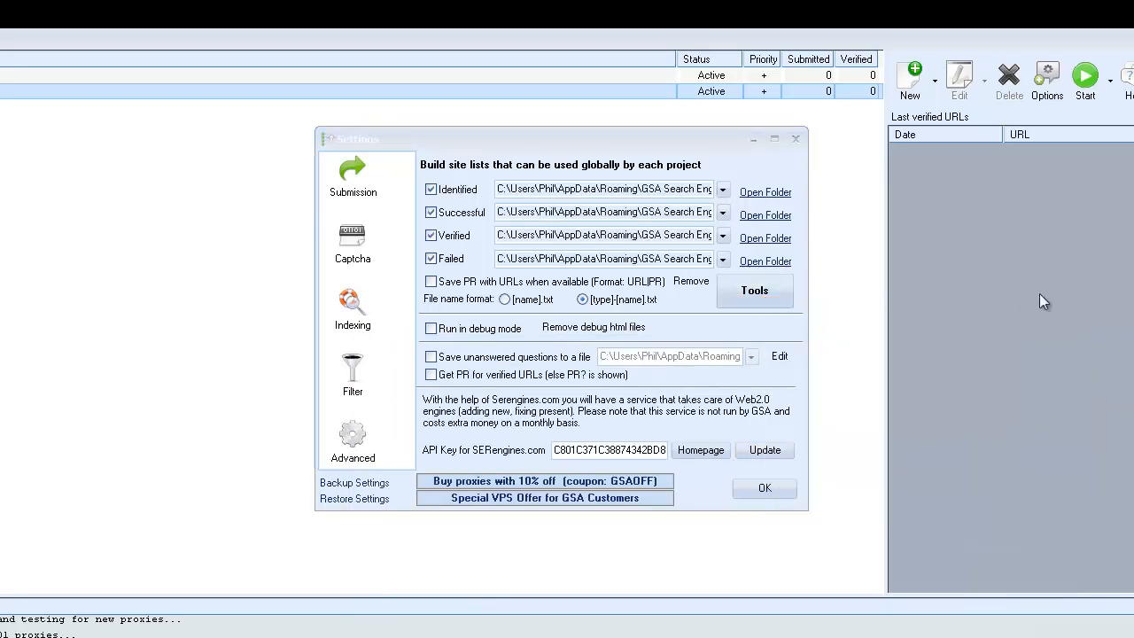
left_click(754, 294)
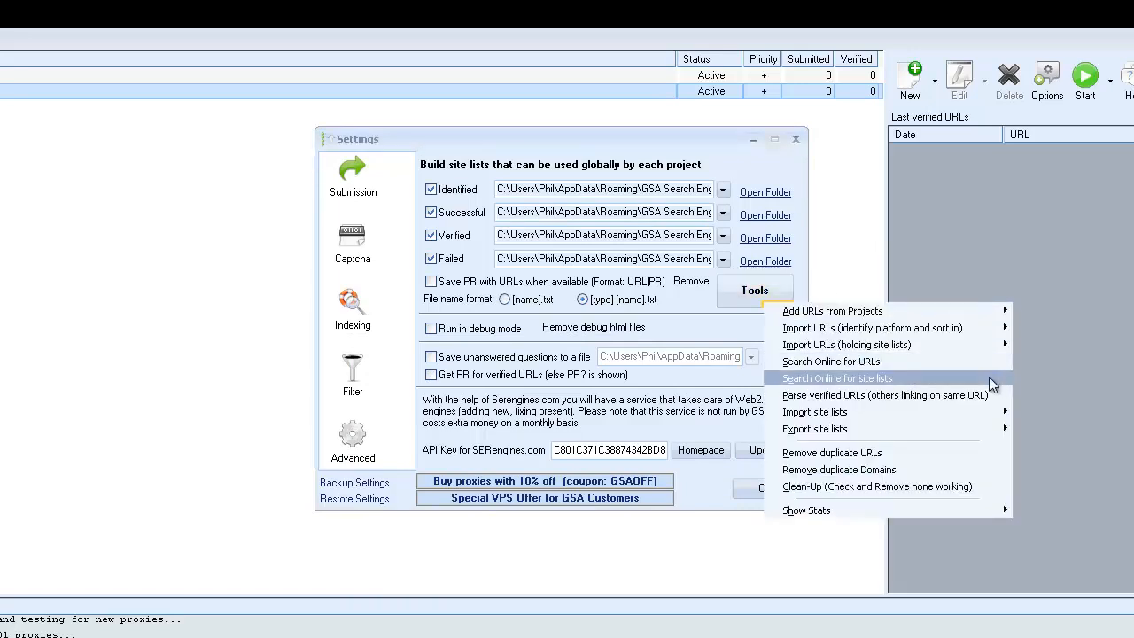
mouse_move(816, 333)
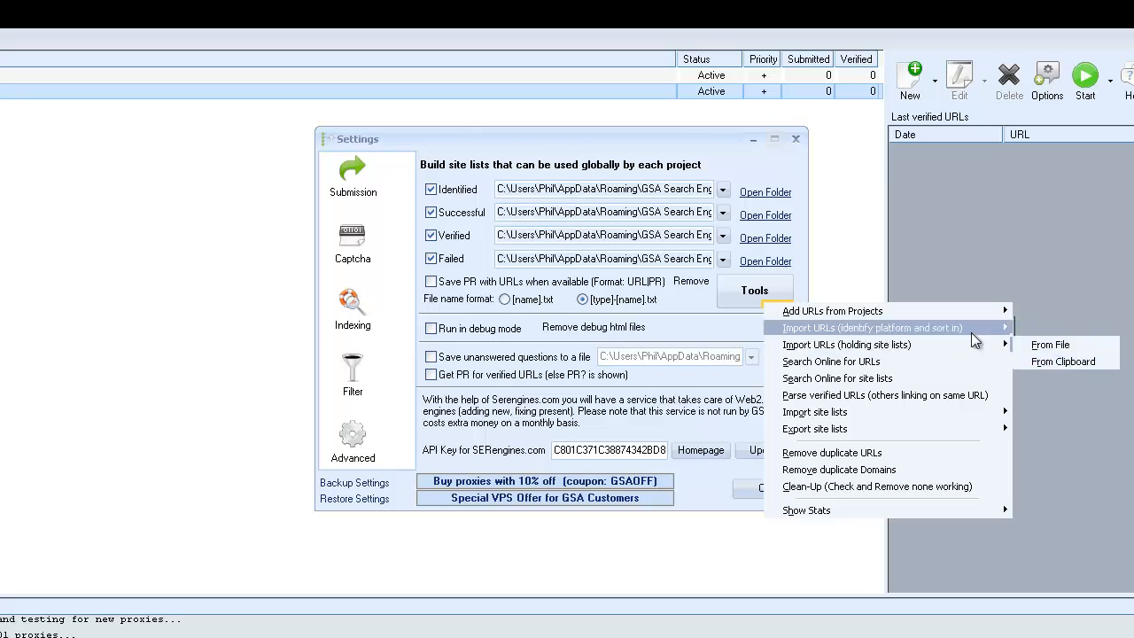
mouse_move(890, 353)
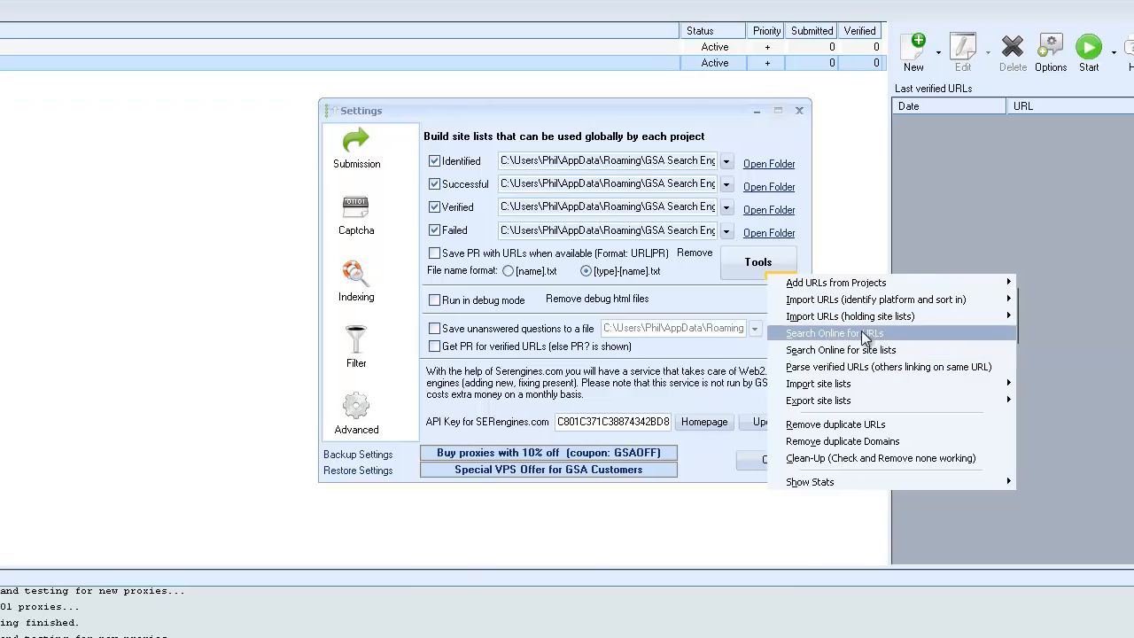
Open the online URL search settings and add the predefined Drupal - Blog footprints from the Article category.
left_click(864, 361)
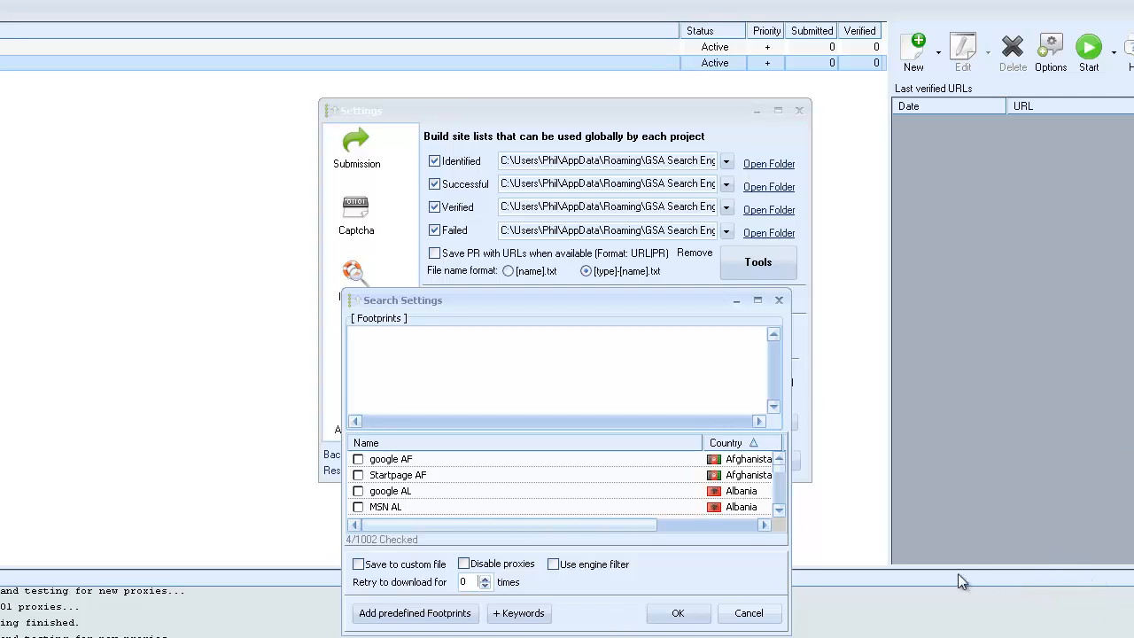
left_click(414, 613)
mouse_move(485, 308)
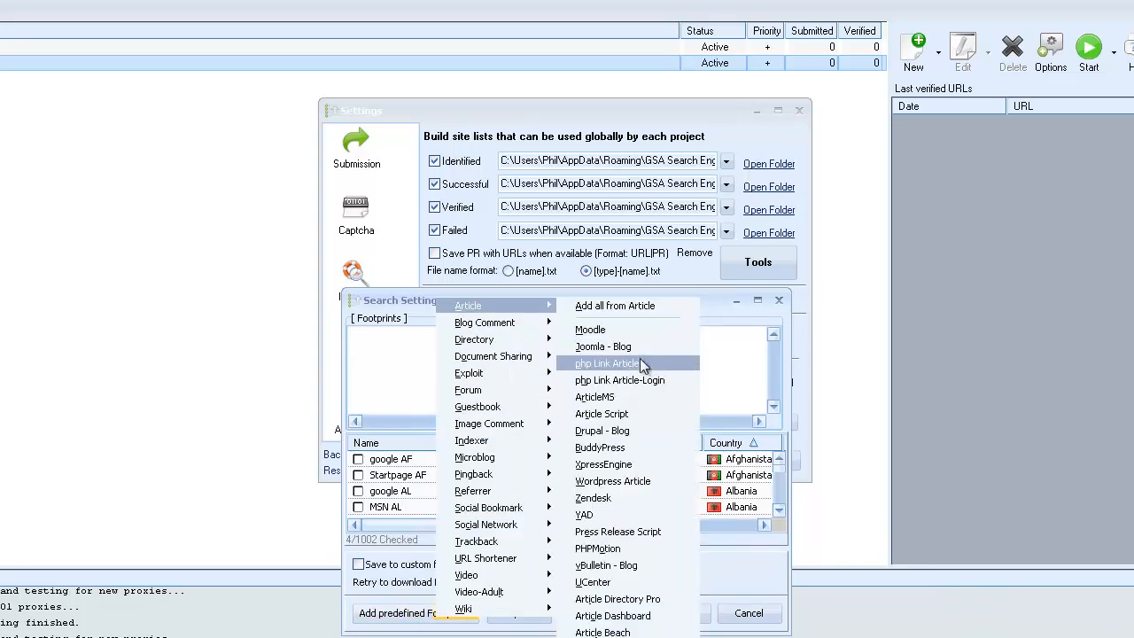
left_click(630, 430)
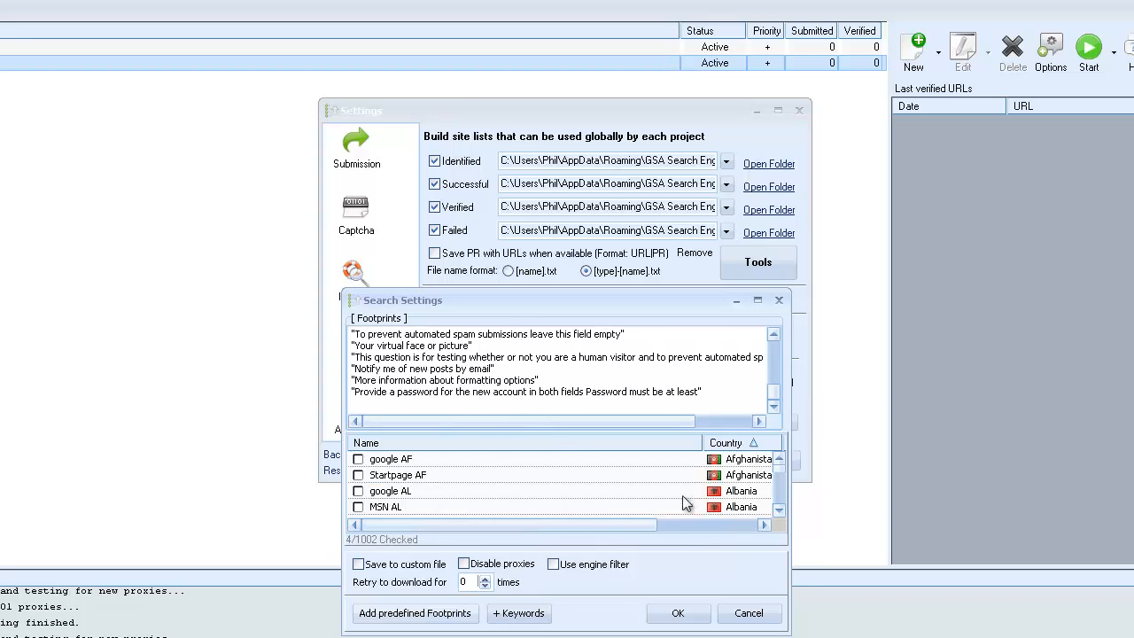
Look through the available search engines, start the online URL search, and abort it.
left_click(781, 487)
left_click_drag(781, 483, 785, 521)
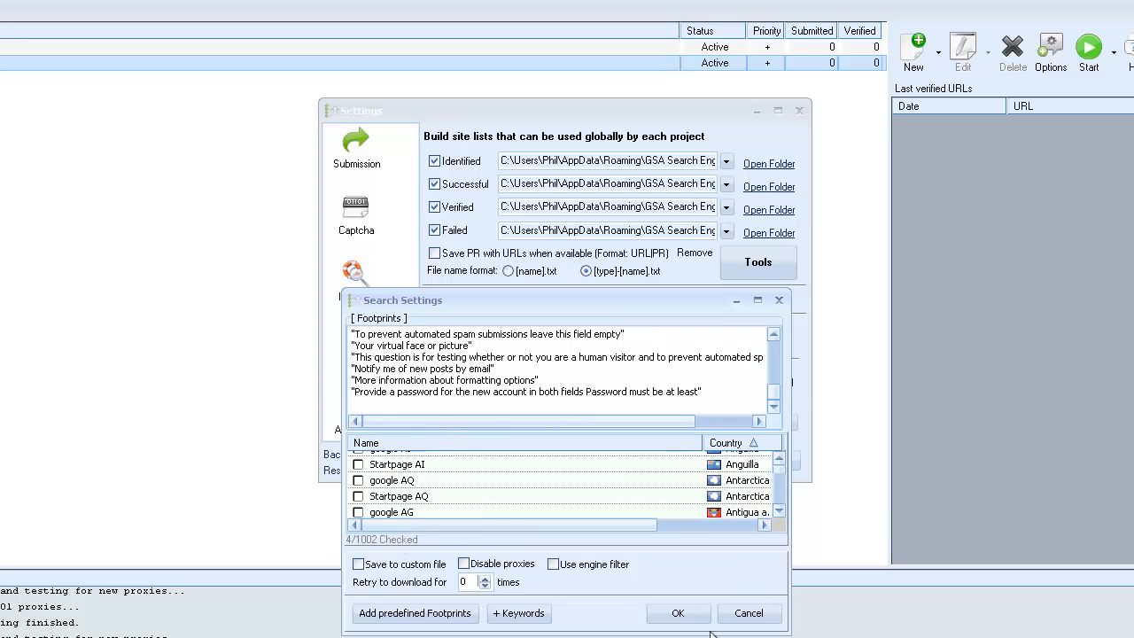
left_click(675, 611)
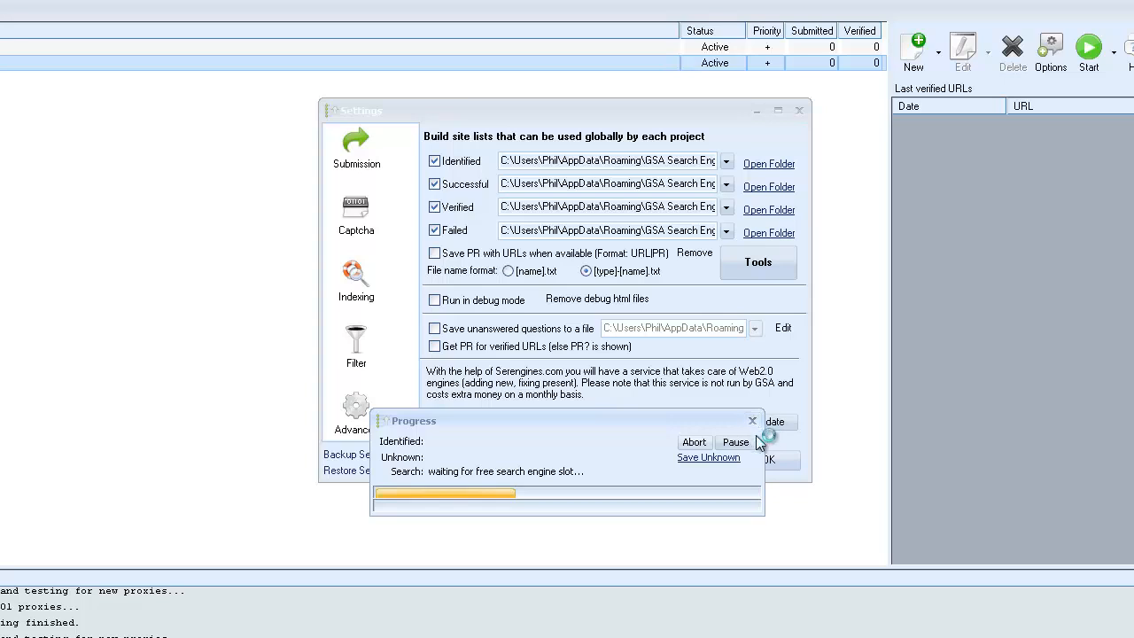
left_click(695, 442)
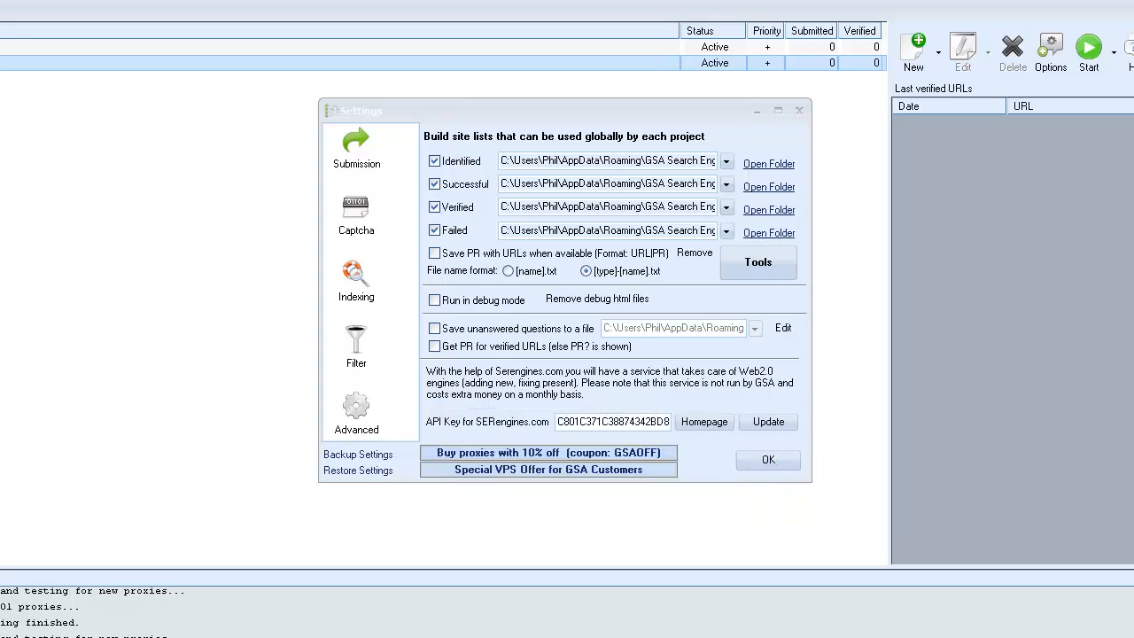
Review the import and export options for the global site lists without running any, then confirm and close the settings.
left_click(787, 259)
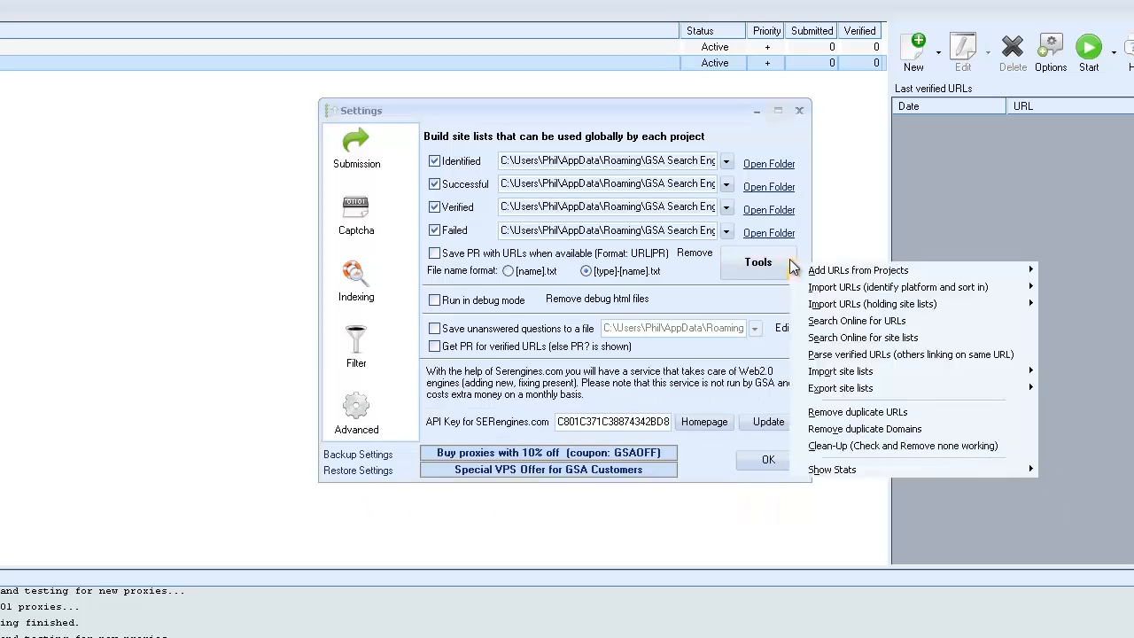
mouse_move(866, 287)
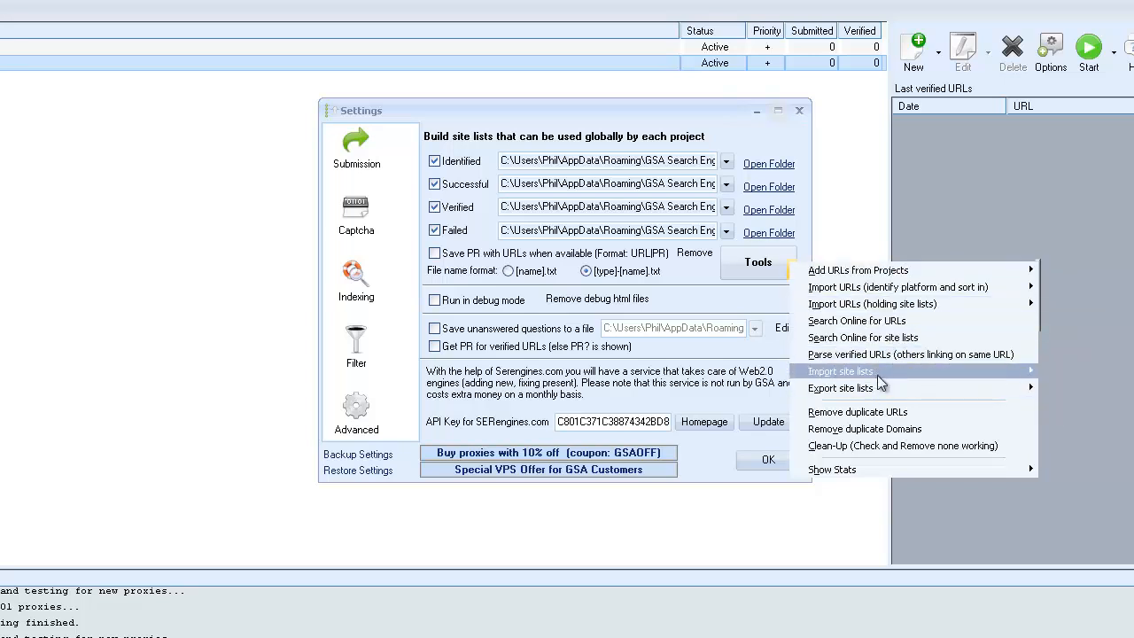
mouse_move(876, 375)
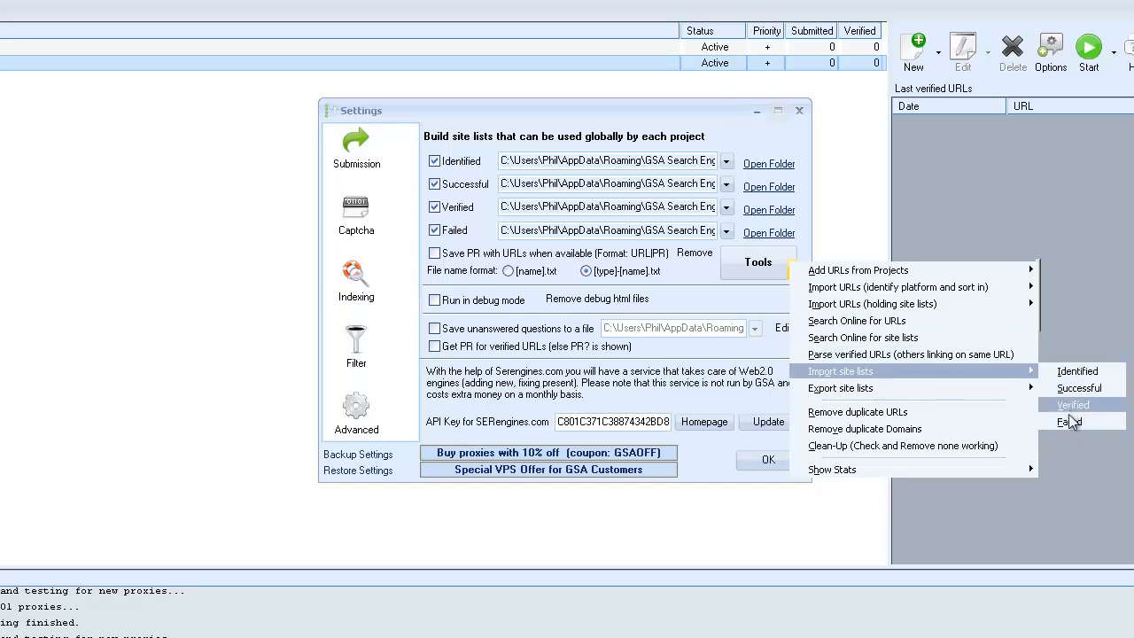
mouse_move(971, 376)
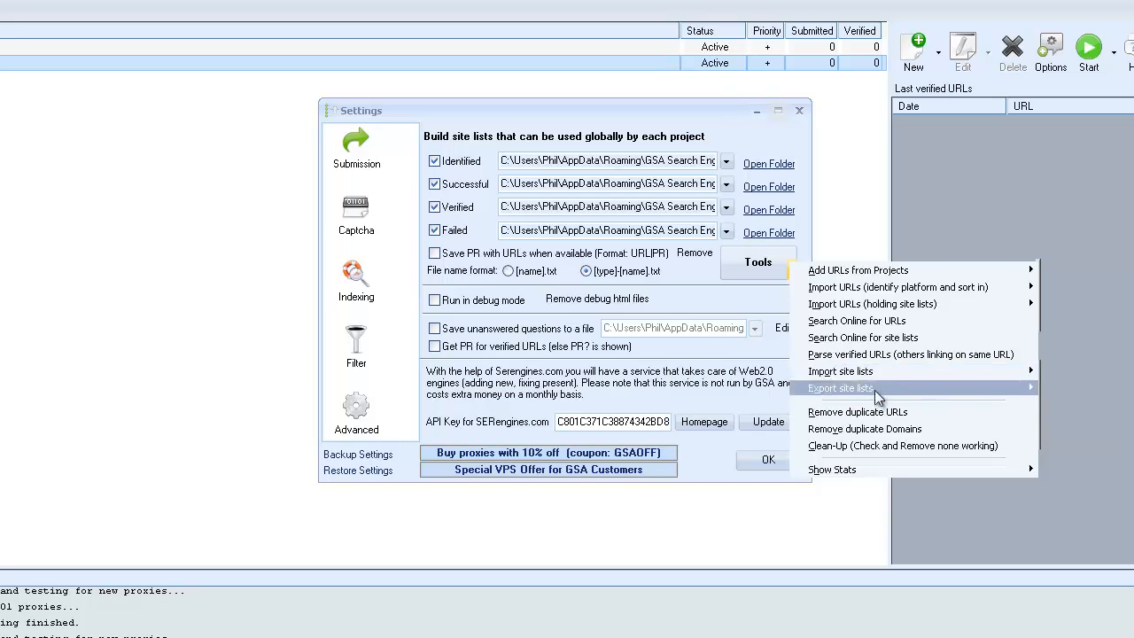
mouse_move(921, 394)
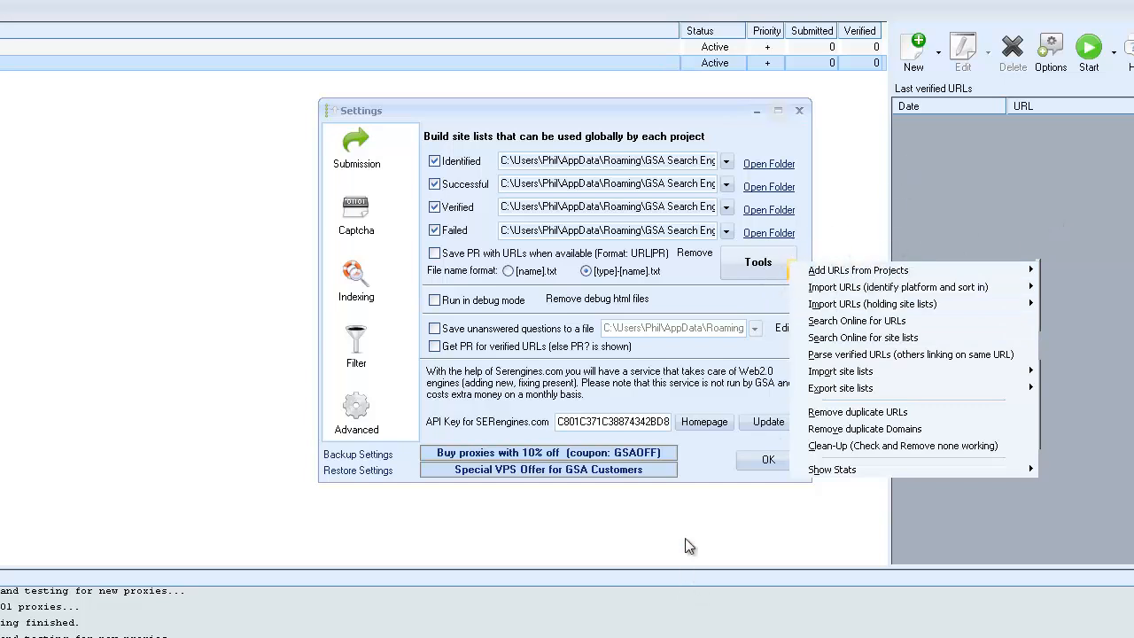
left_click(765, 452)
left_click(763, 459)
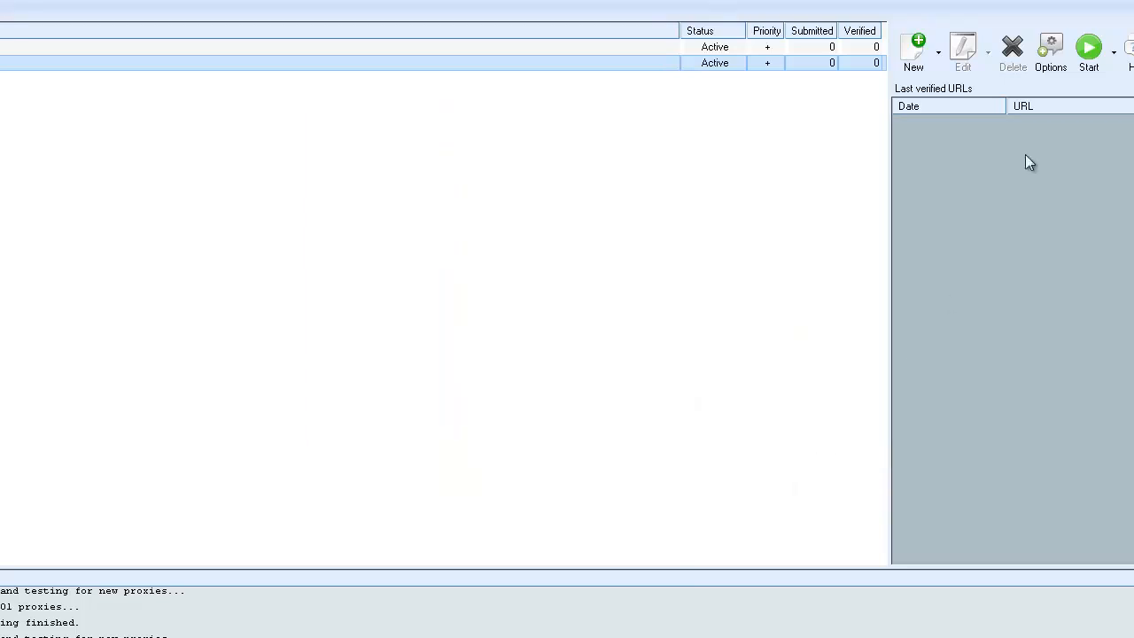
Open the facebook.com-2 project for editing, view its Spin Syntax Converter with the supported spinner services, and close the converter.
left_click(9, 63)
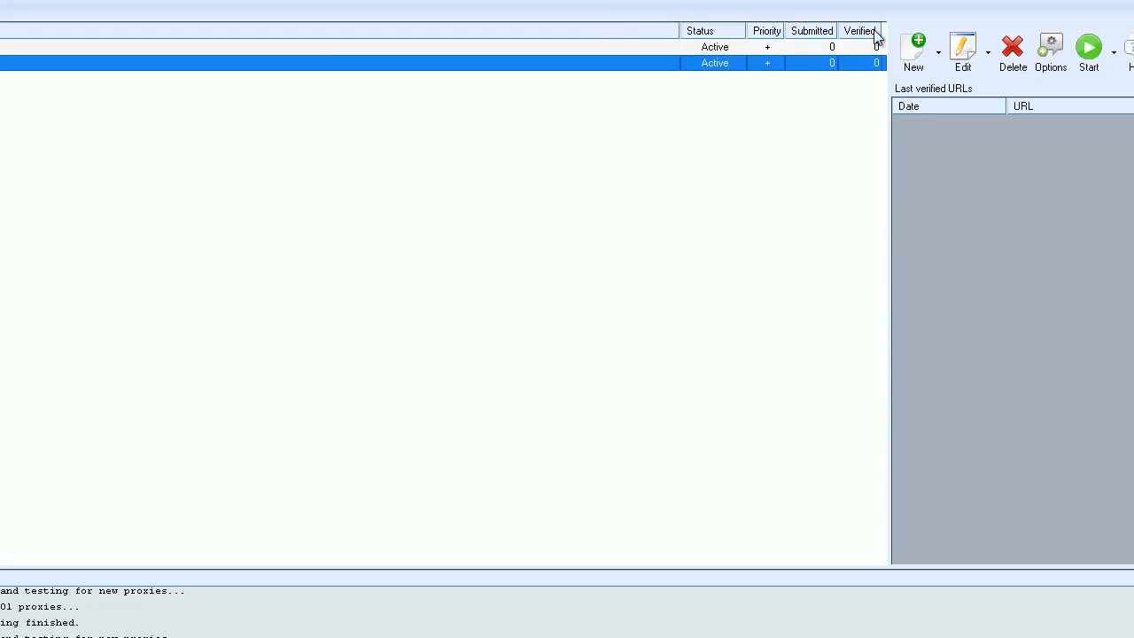
left_click(961, 51)
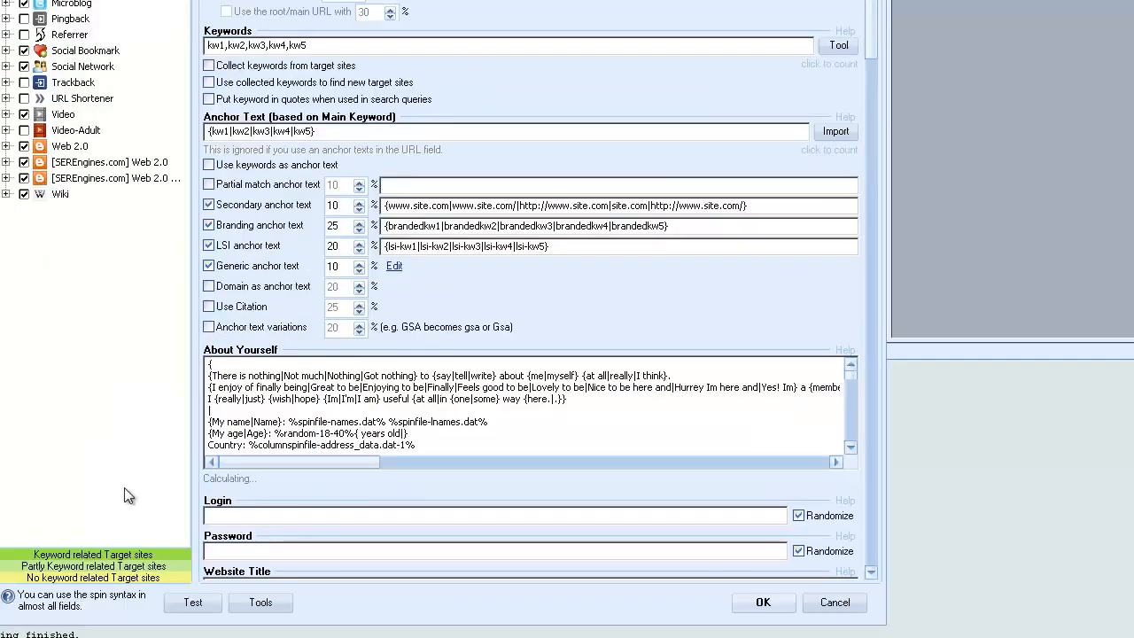
left_click(257, 602)
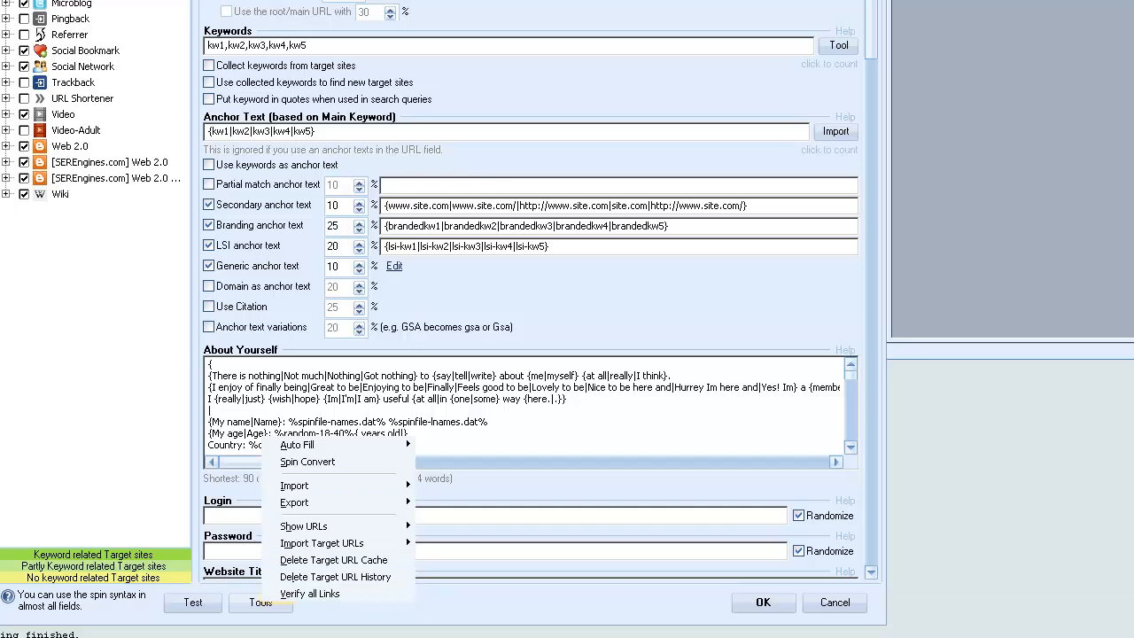
mouse_move(337, 450)
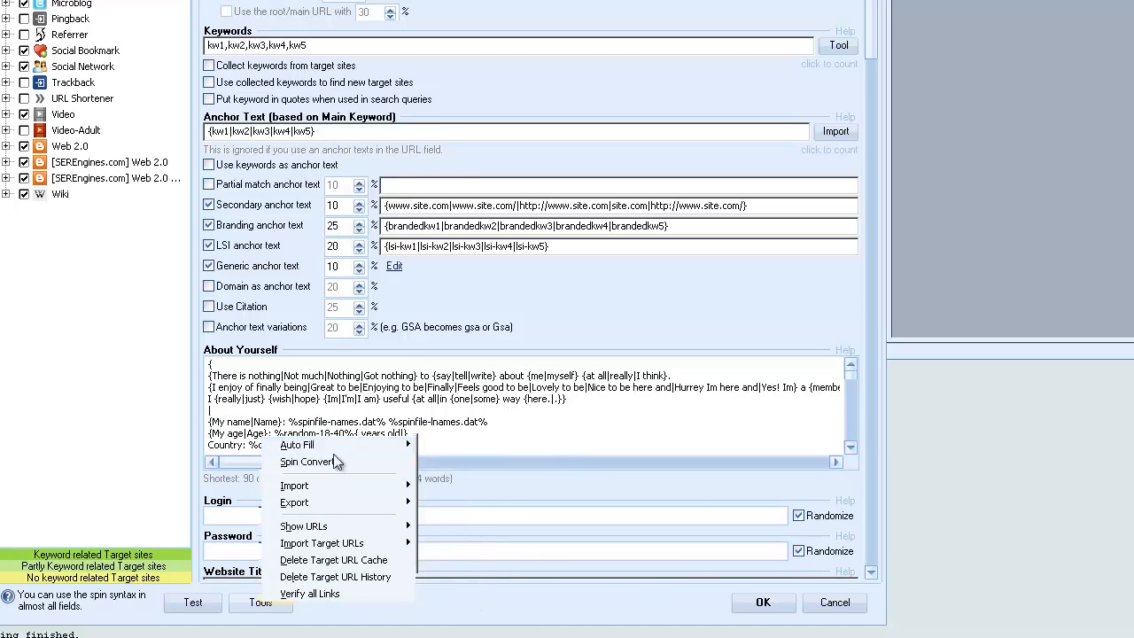
left_click(324, 462)
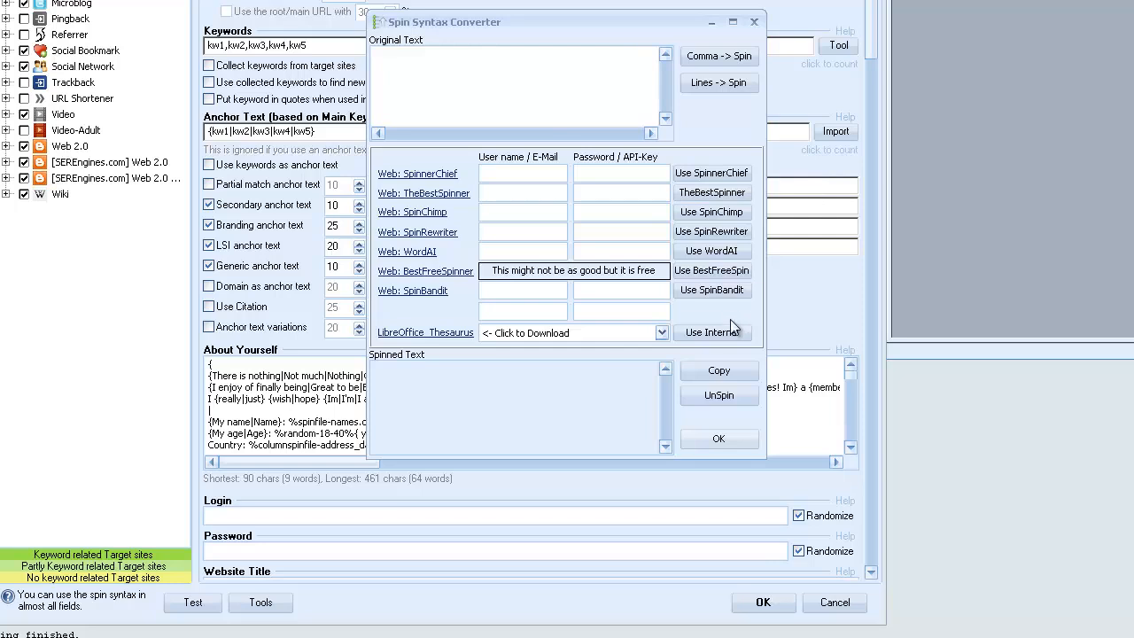
left_click(722, 437)
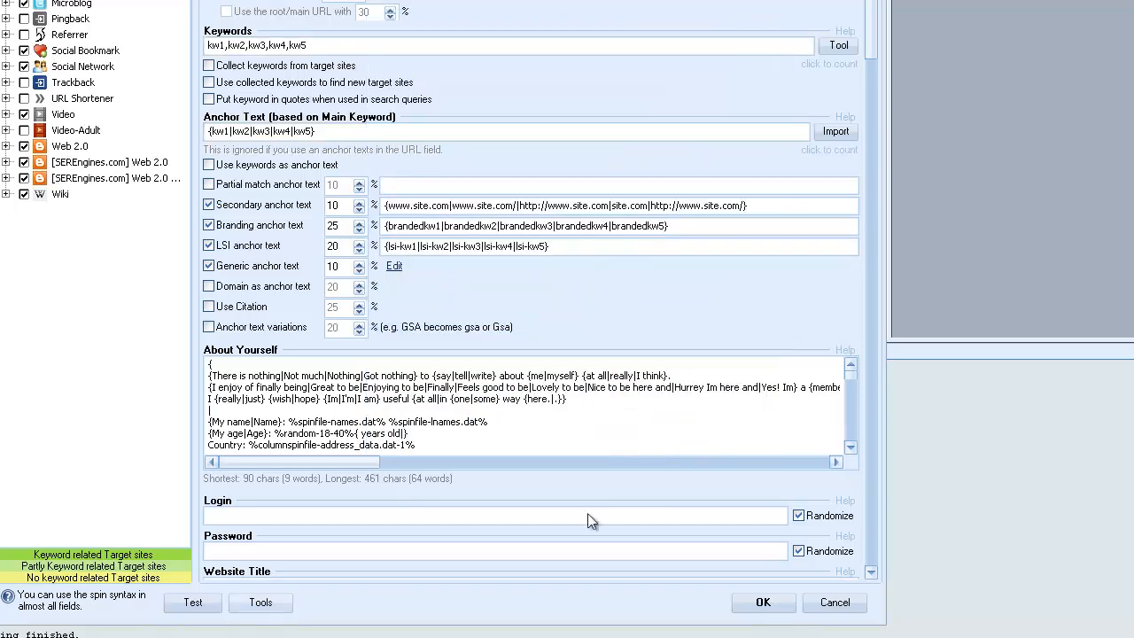
Review the project's data import and target URL tools without running any, then cancel editing the project.
left_click(243, 603)
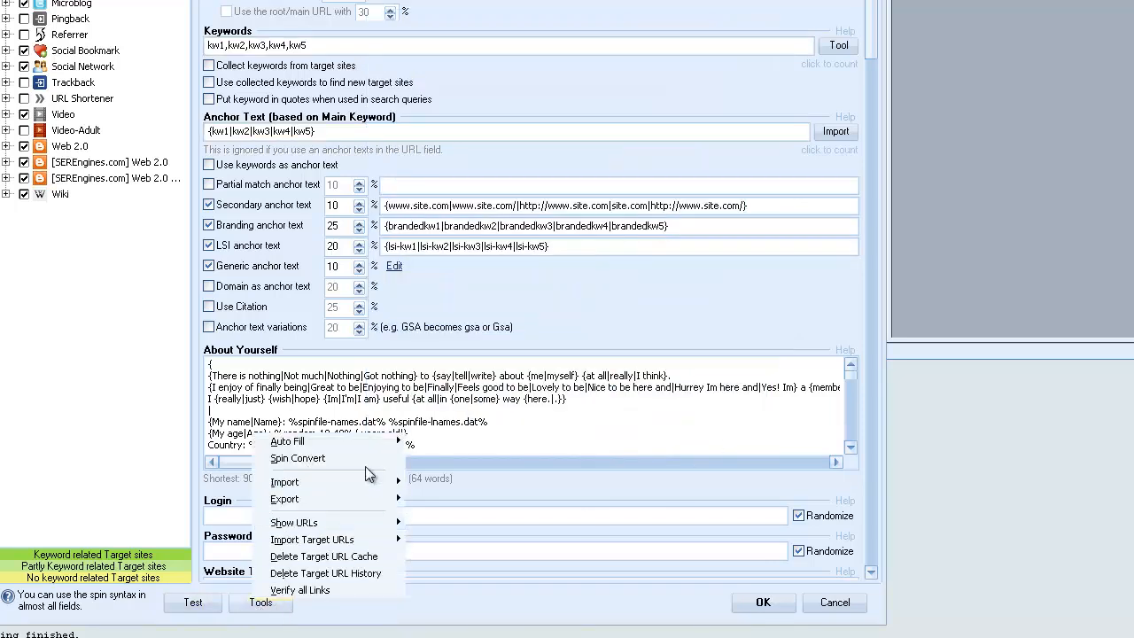
mouse_move(361, 486)
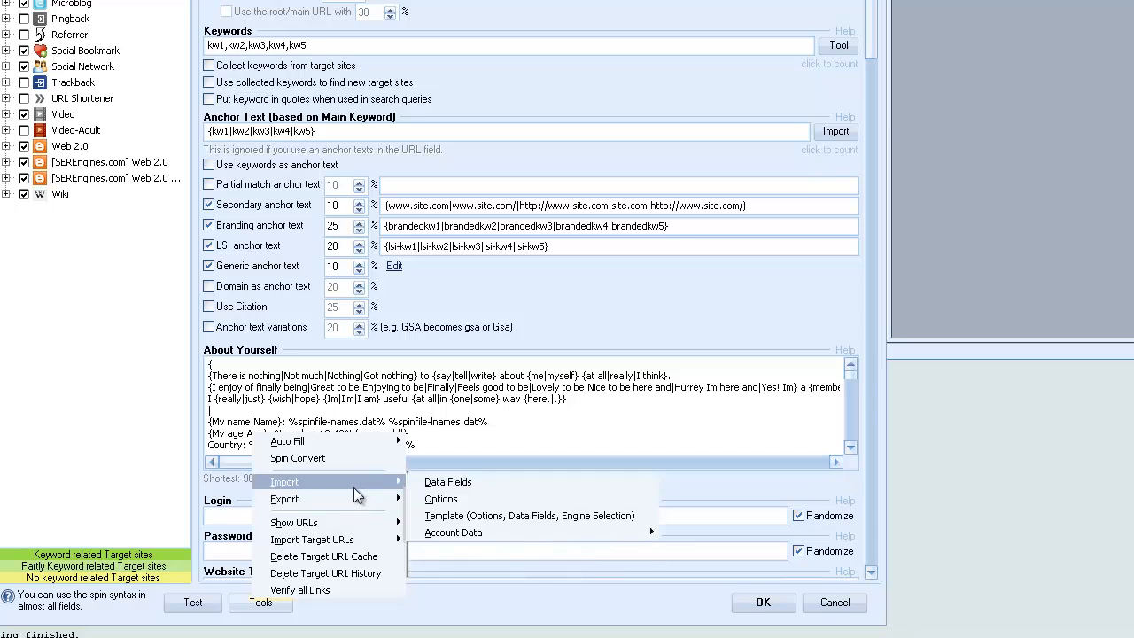
mouse_move(340, 532)
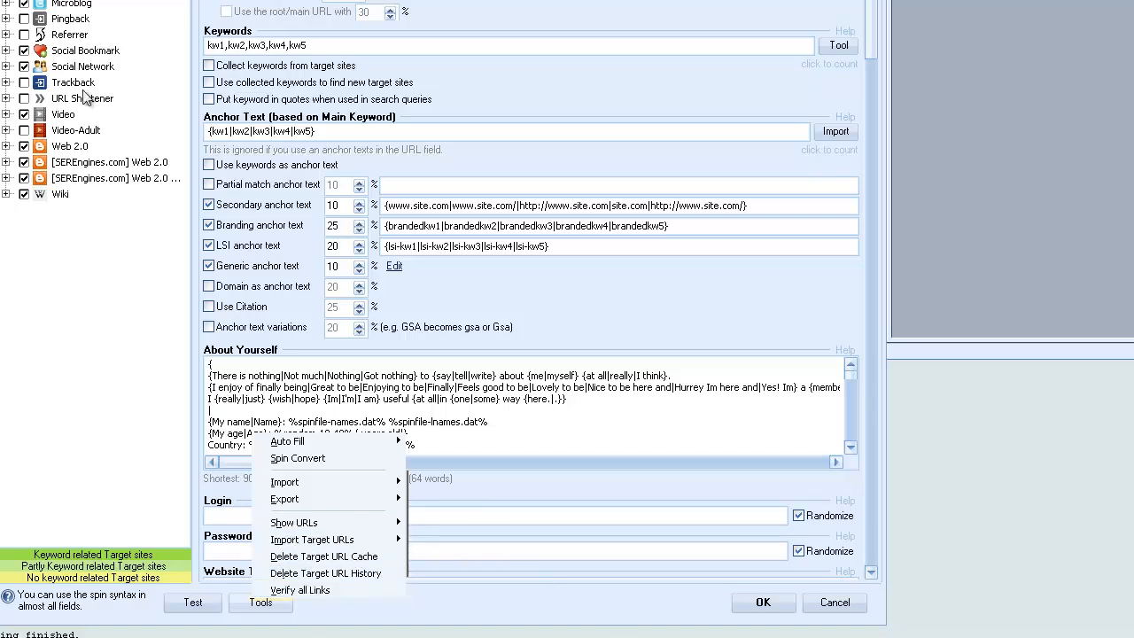
key("Escape")
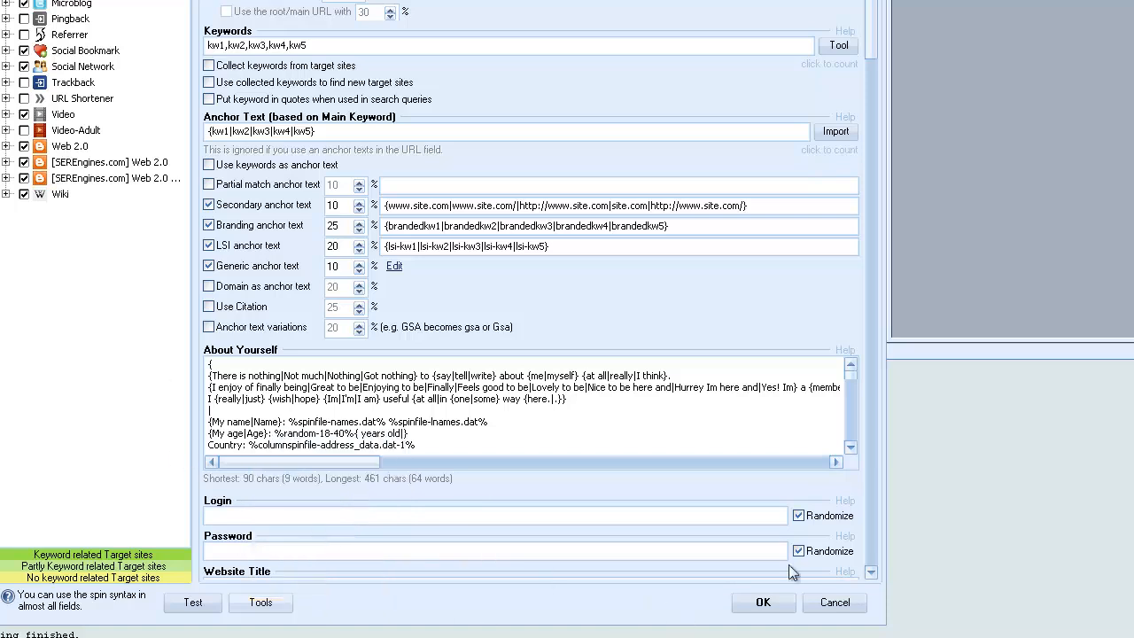
left_click(834, 602)
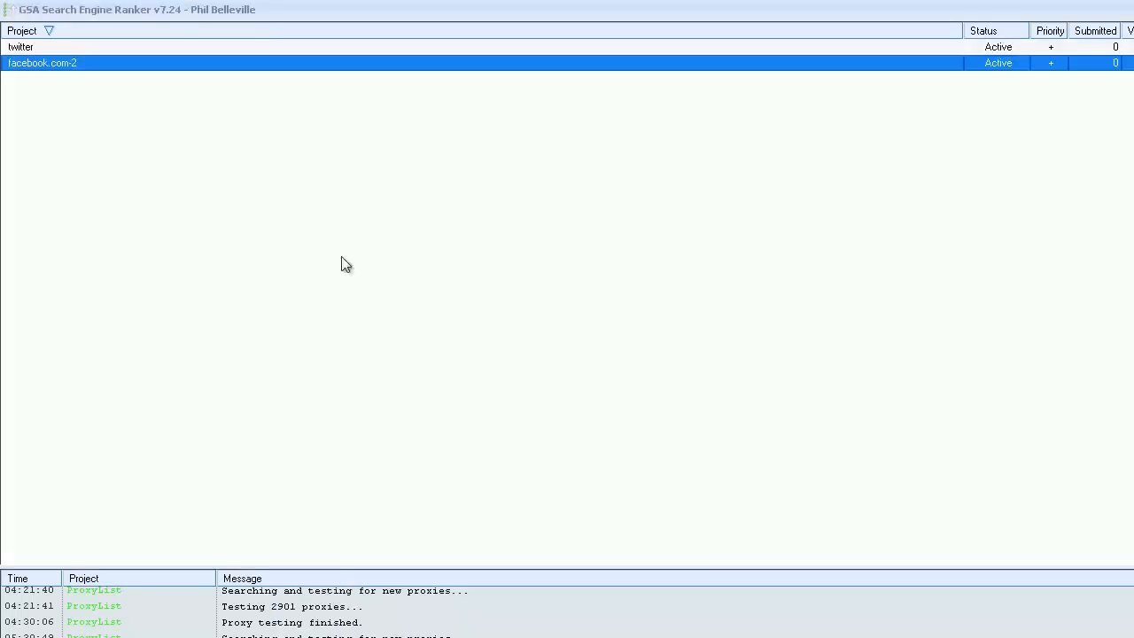
Review the target URL import sources available for the facebook.com-2 project in the project list without running any.
right_click(66, 59)
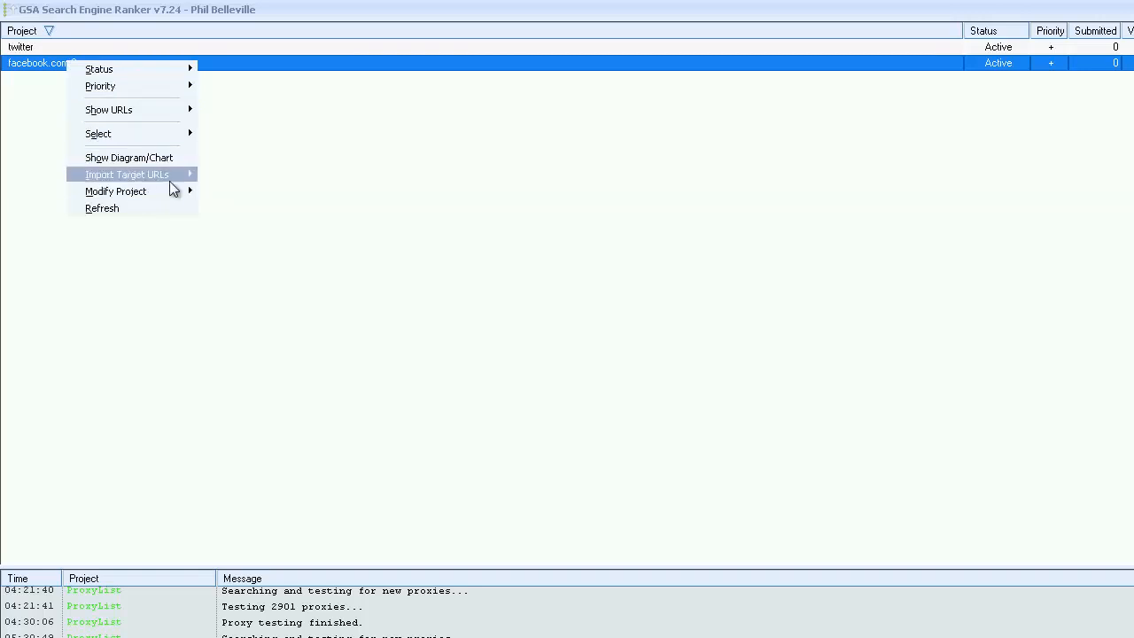
mouse_move(138, 177)
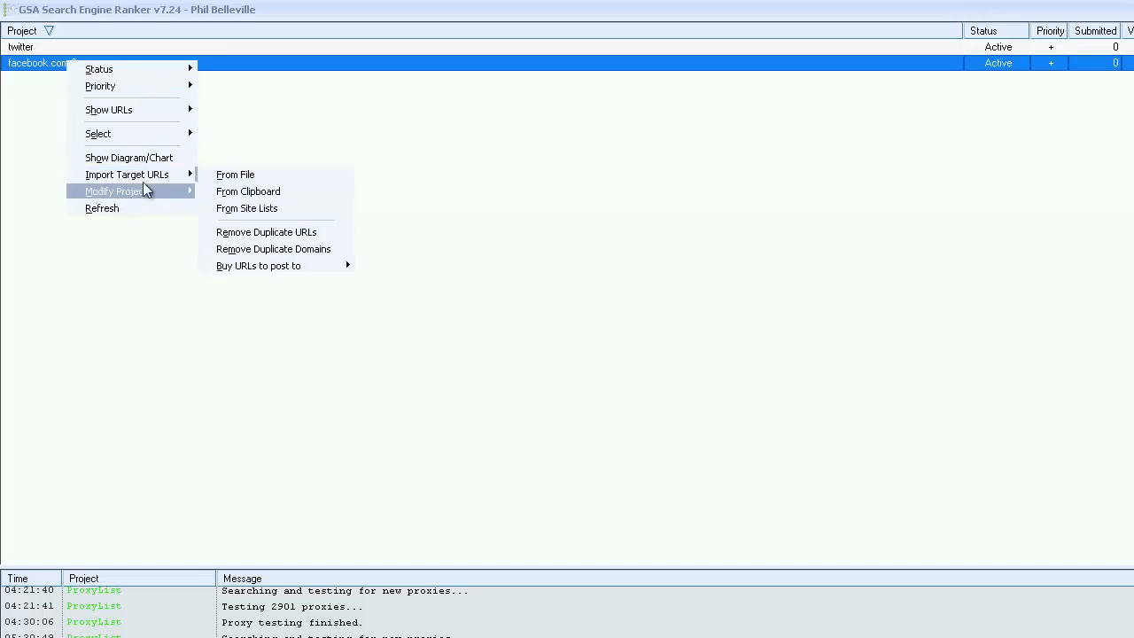
left_click(626, 374)
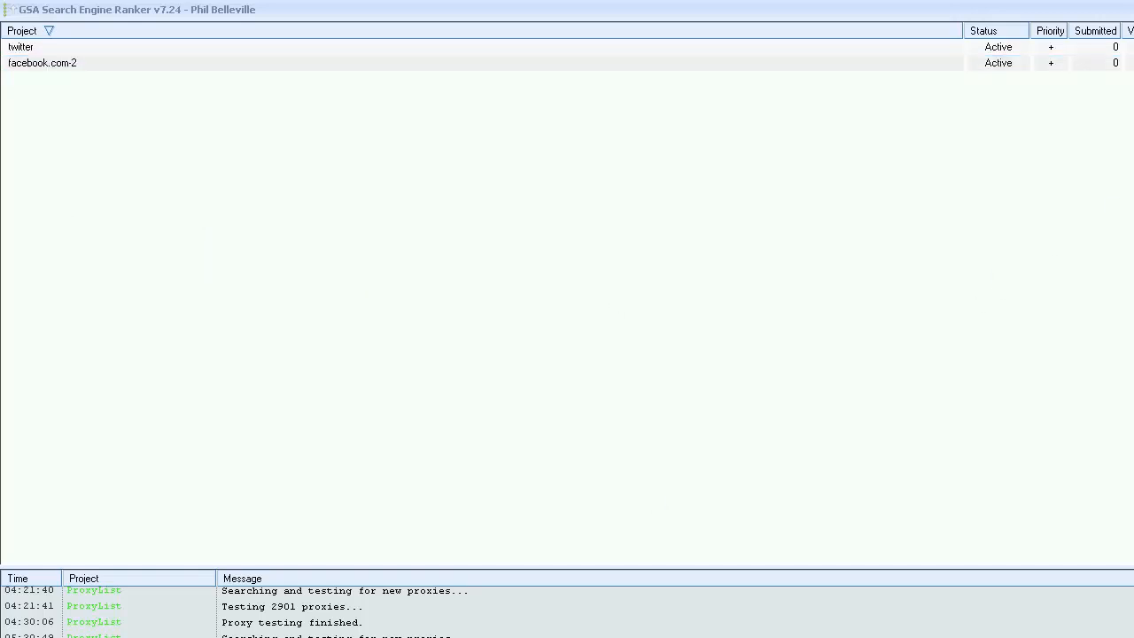
Open the facebook.com-2 project for editing, test its spun field content, regenerate the preview, and close the preview.
left_click(93, 62)
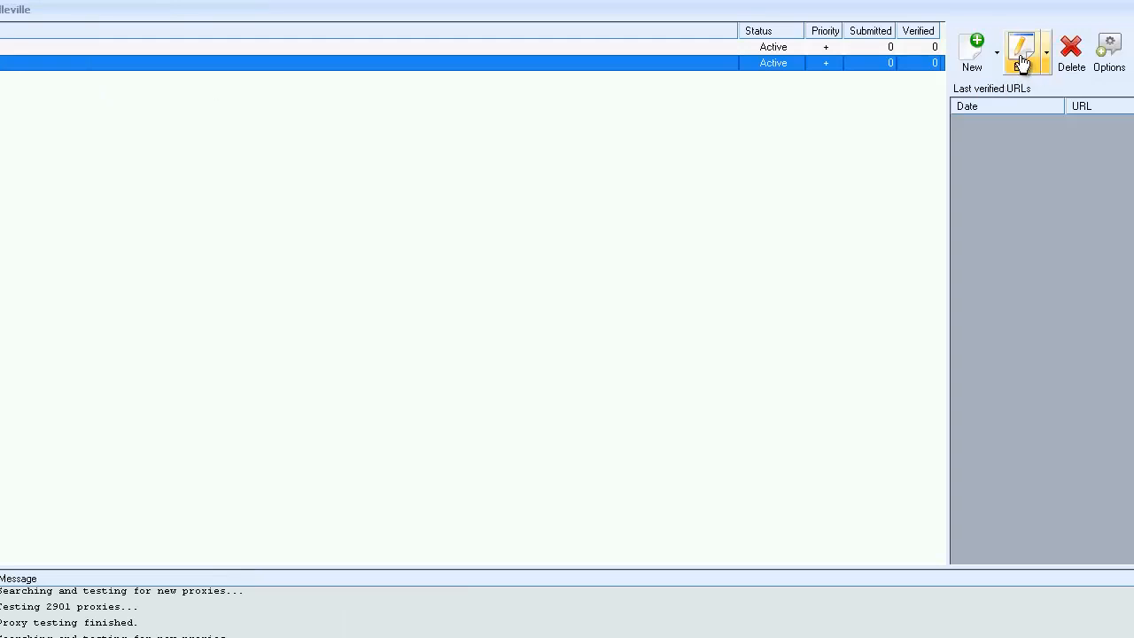
left_click(1020, 62)
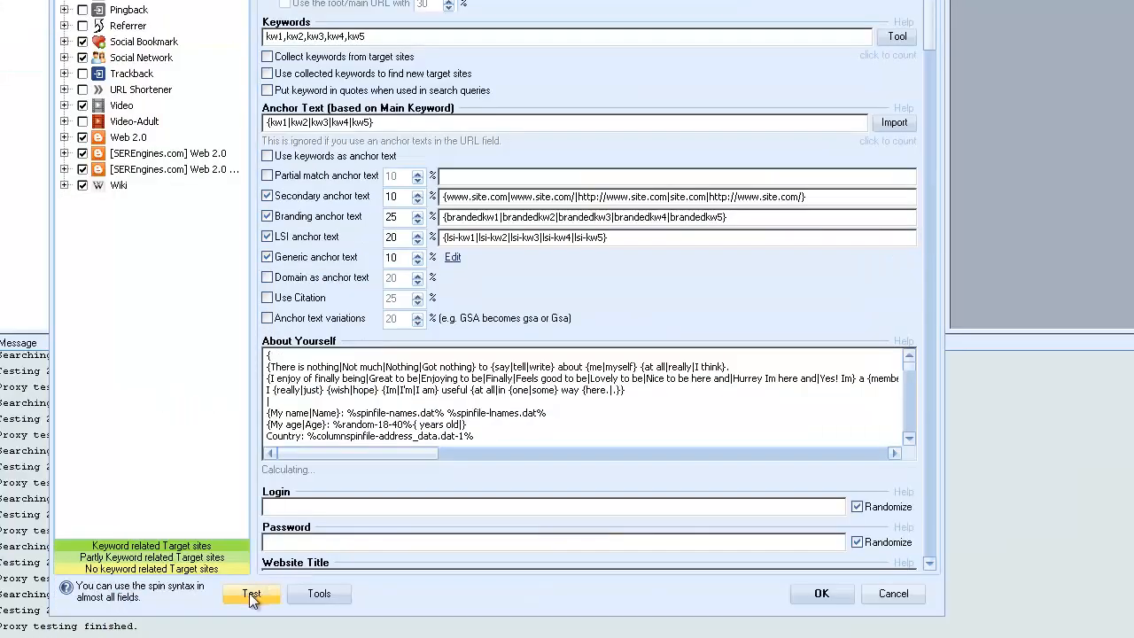
left_click(251, 592)
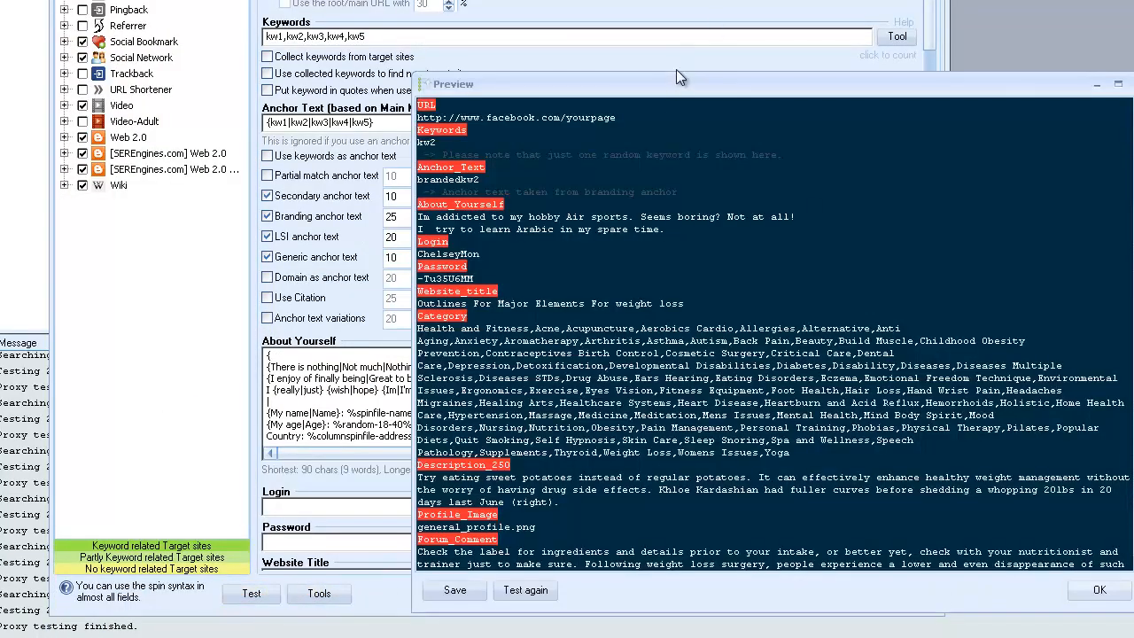
left_click_drag(670, 82, 497, 0)
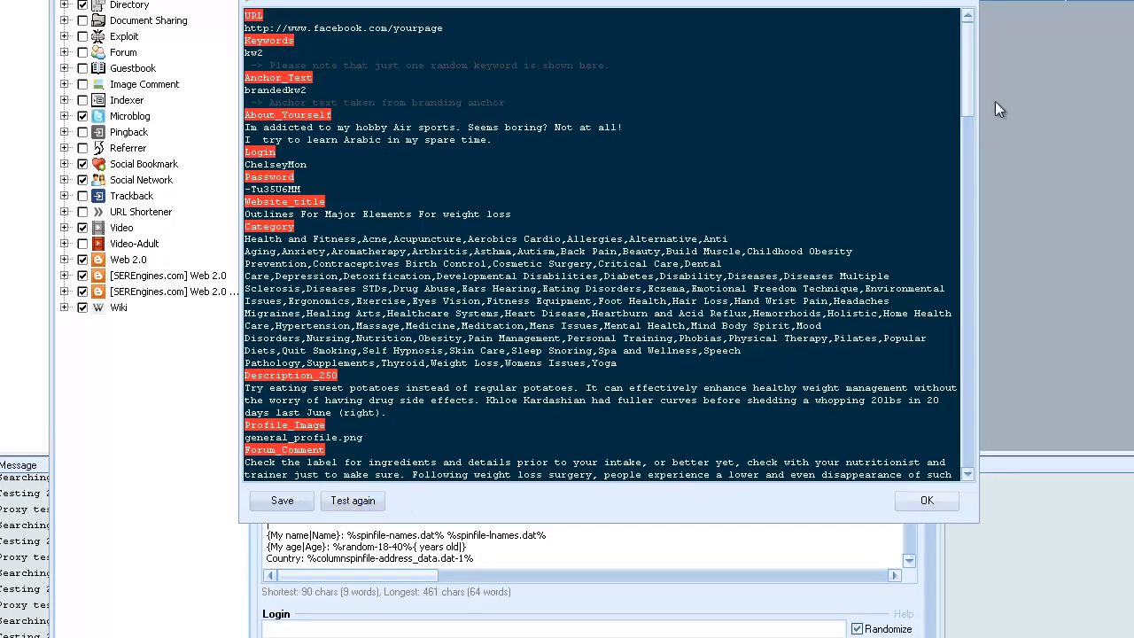
mouse_move(967, 83)
left_mouse_down()
mouse_move(982, 134)
mouse_move(985, 464)
mouse_move(963, 68)
left_mouse_up()
left_click(353, 504)
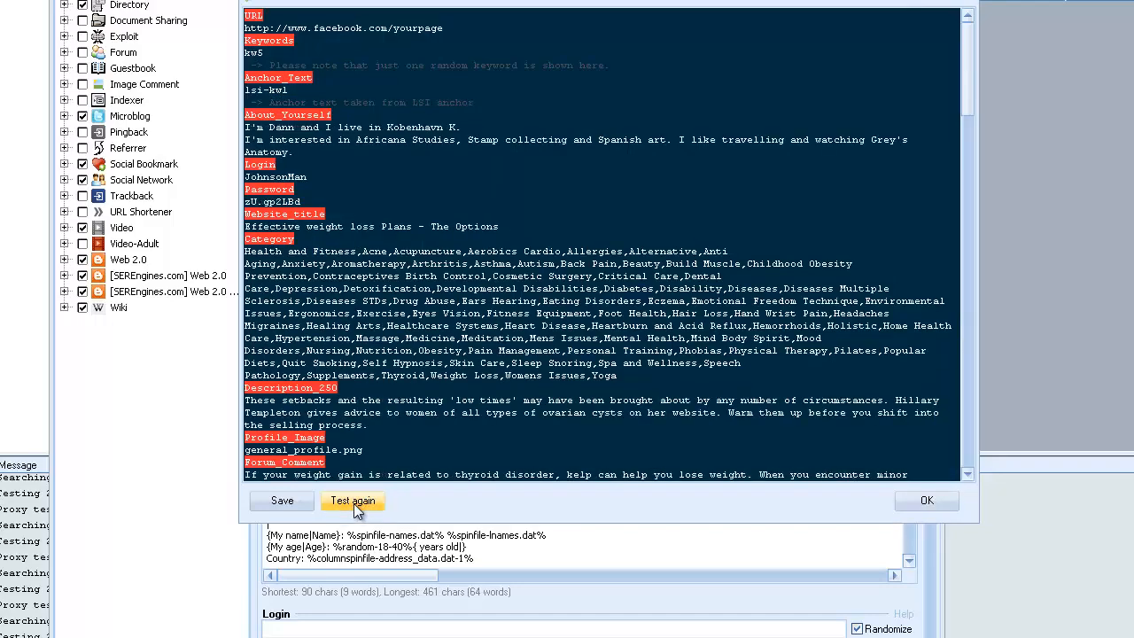
left_click_drag(973, 111, 898, 106)
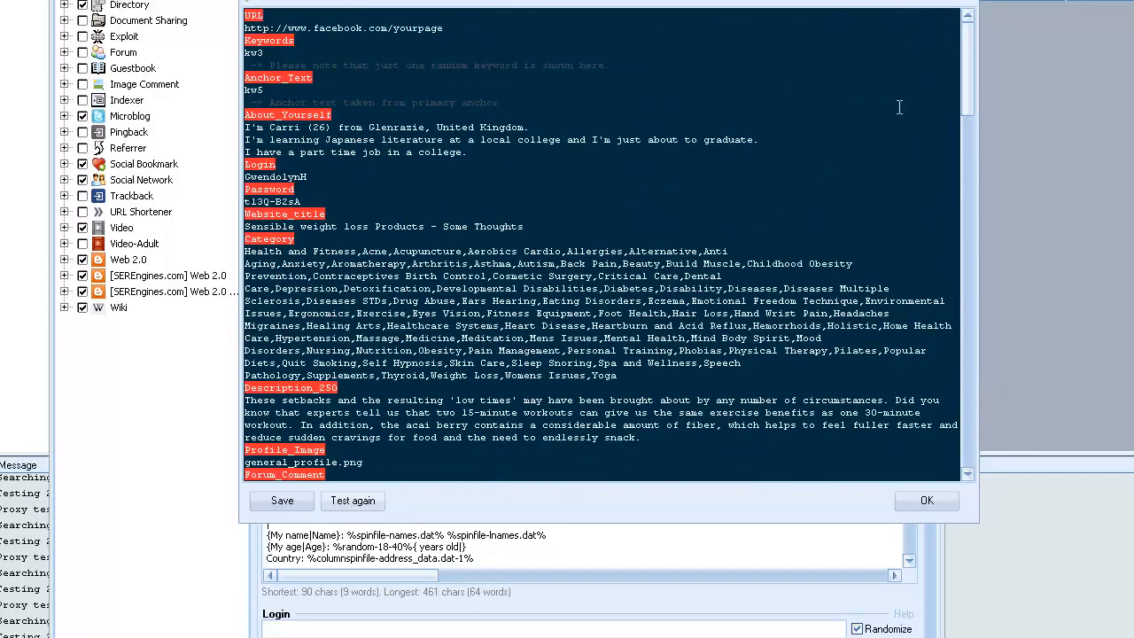
left_click(925, 502)
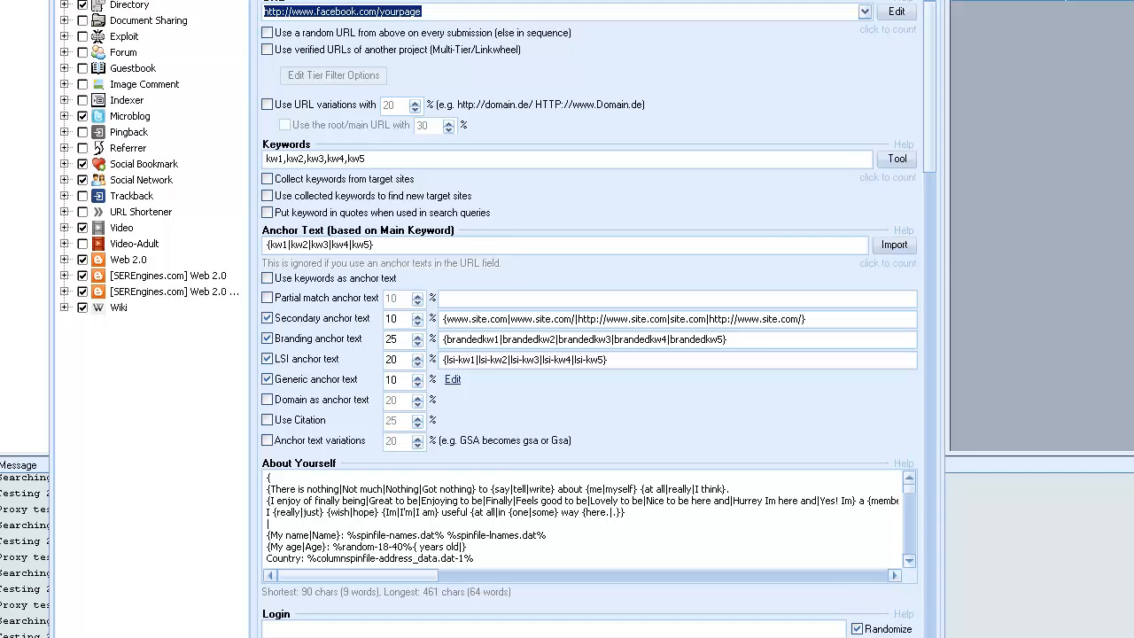
left_click(699, 560)
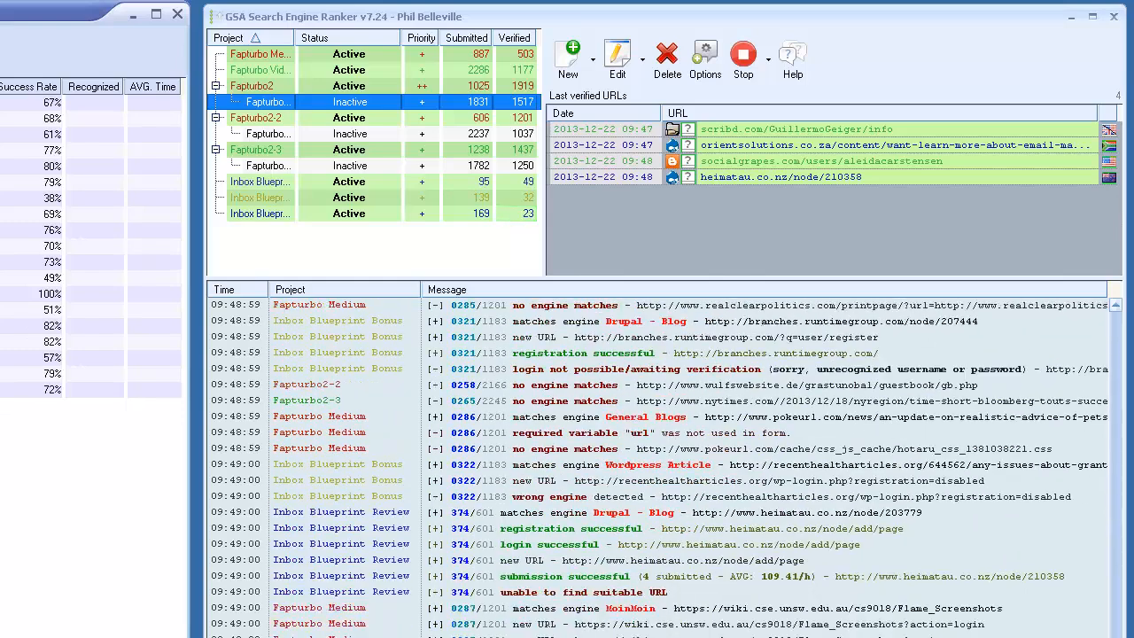
Review the captcha settings and the list of captcha services that can be added, then close the settings without adding any.
left_click(706, 62)
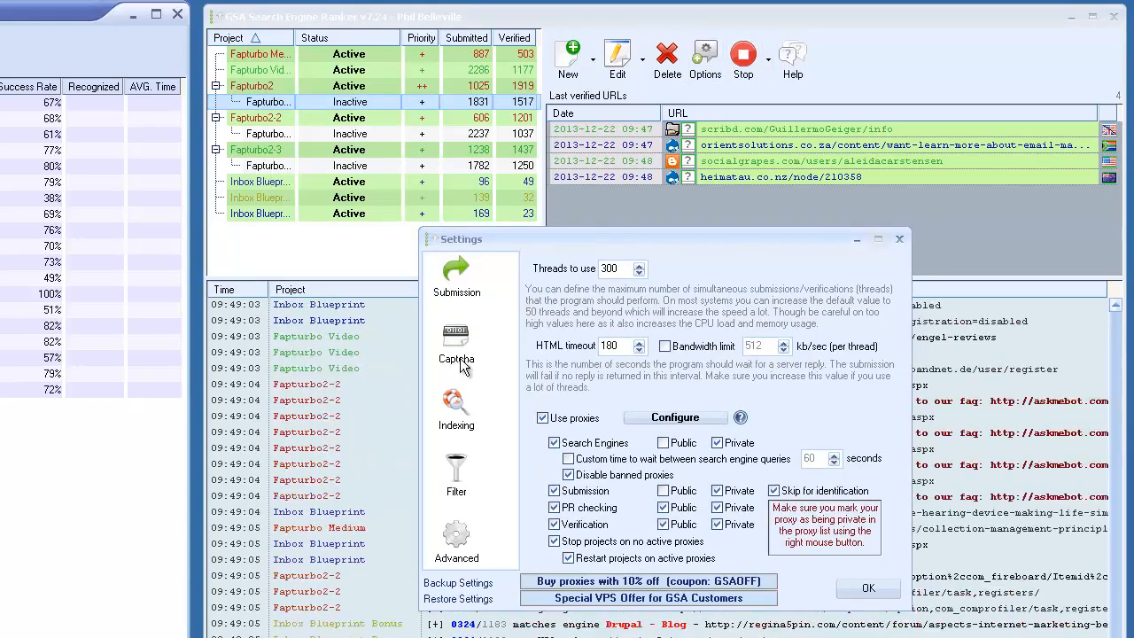
left_click(456, 350)
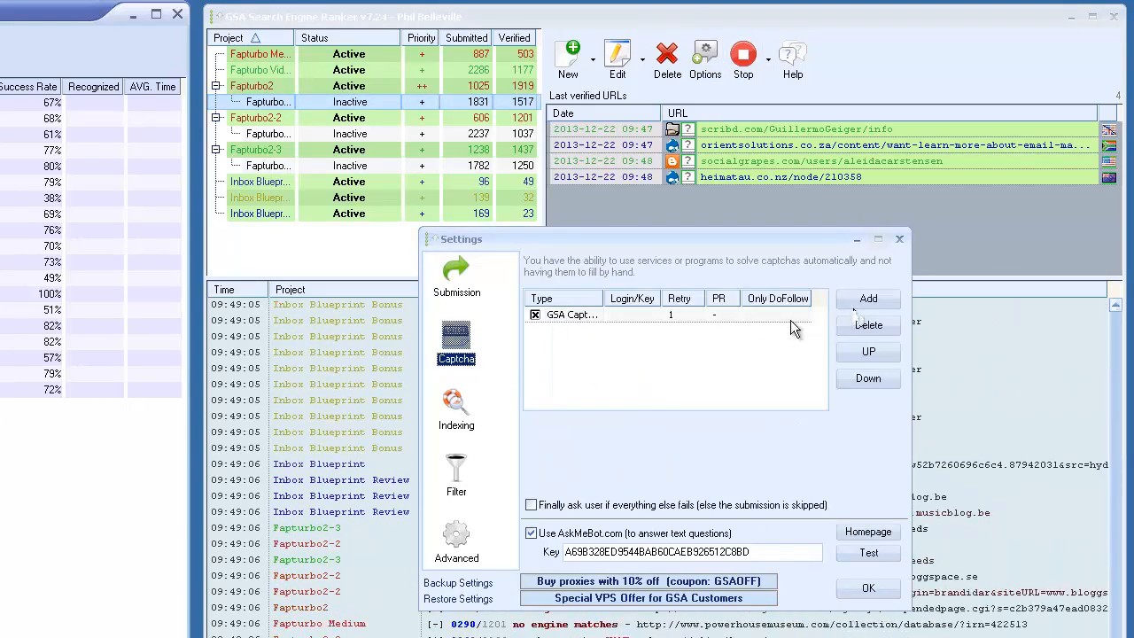
left_click(868, 301)
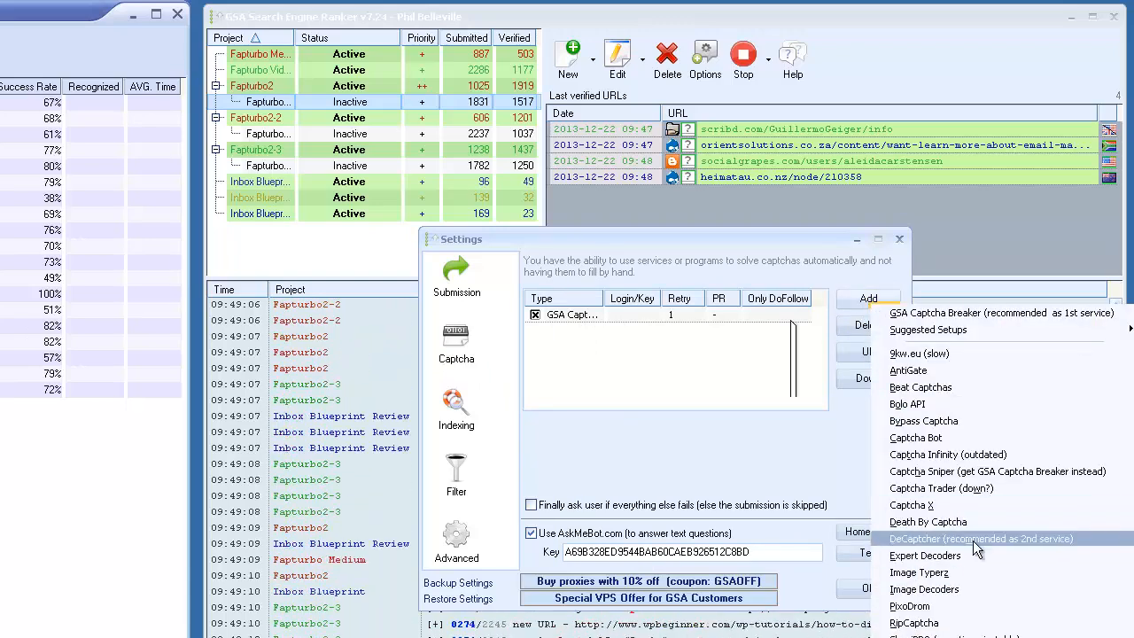
left_click(980, 228)
left_click(699, 71)
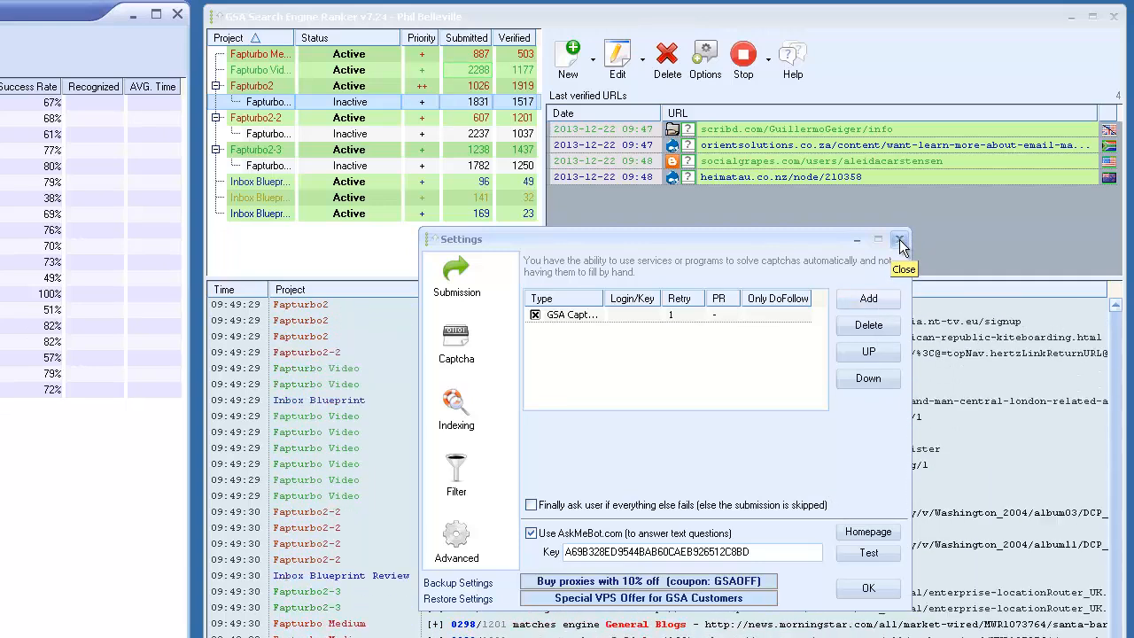
left_click(898, 239)
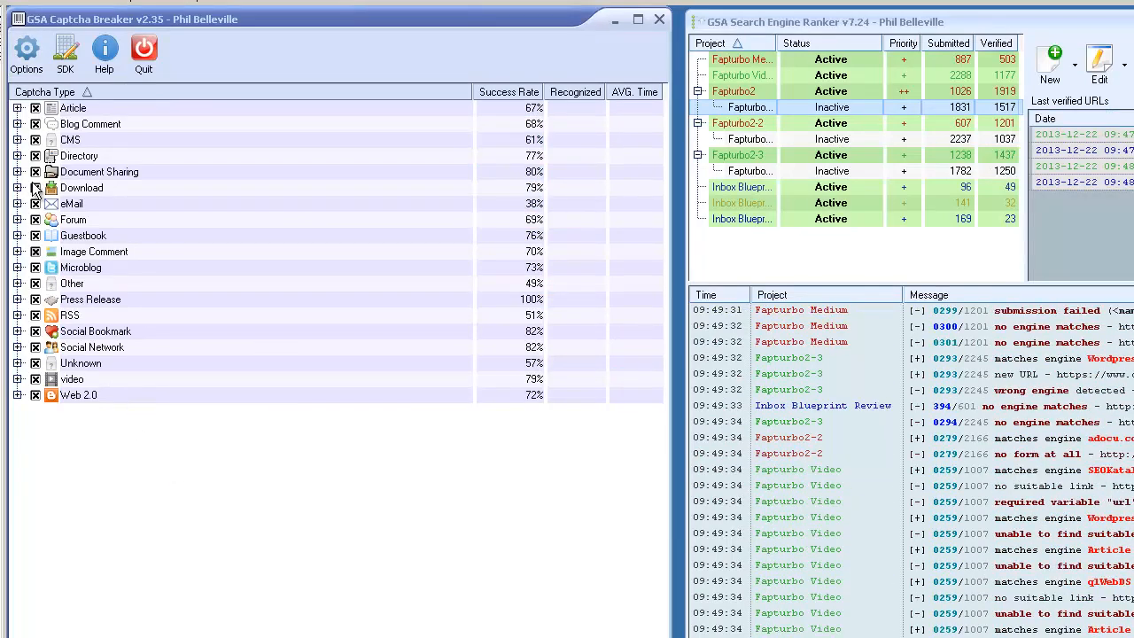
Switch to GSA Captcha Breaker, review its webserver and fallback service options, and view the captcha types under Other.
left_click(26, 53)
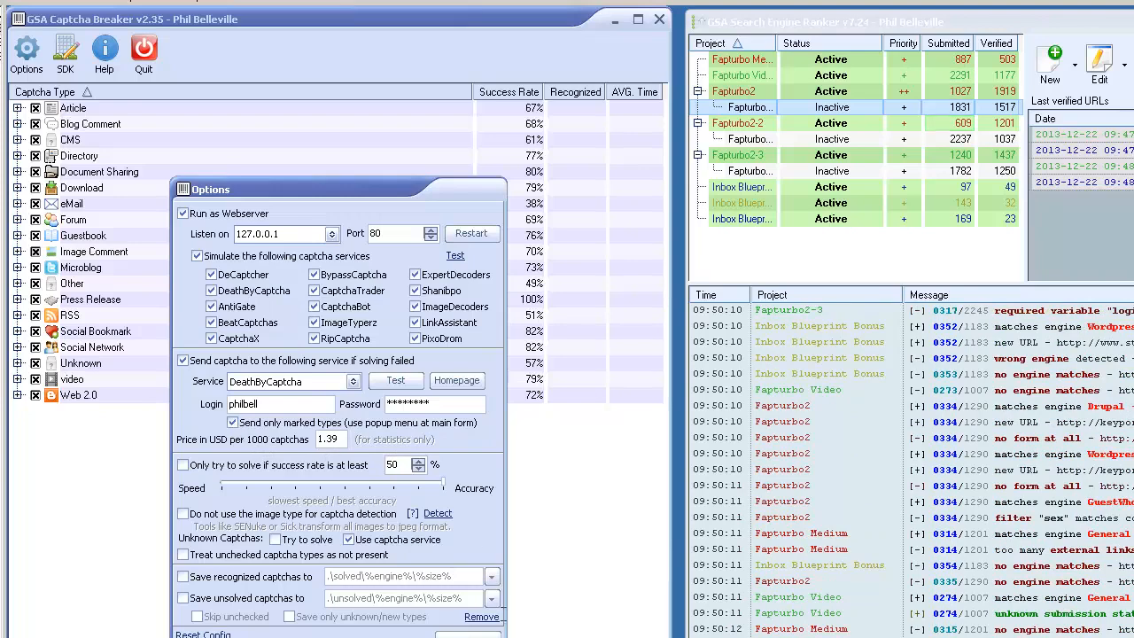
left_click(467, 636)
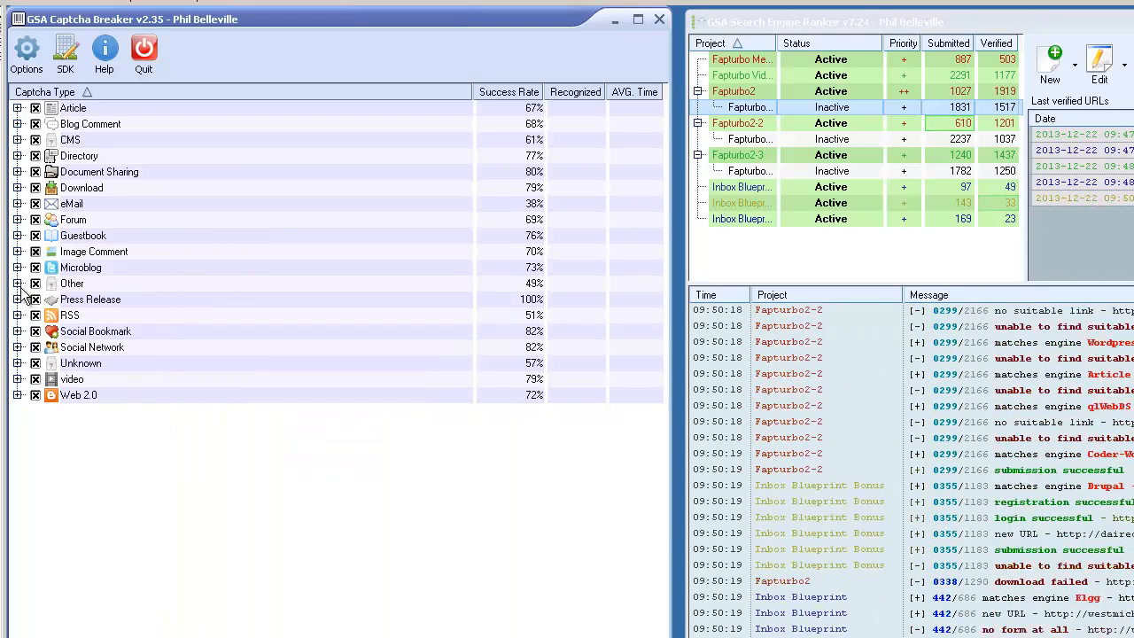
left_click(17, 284)
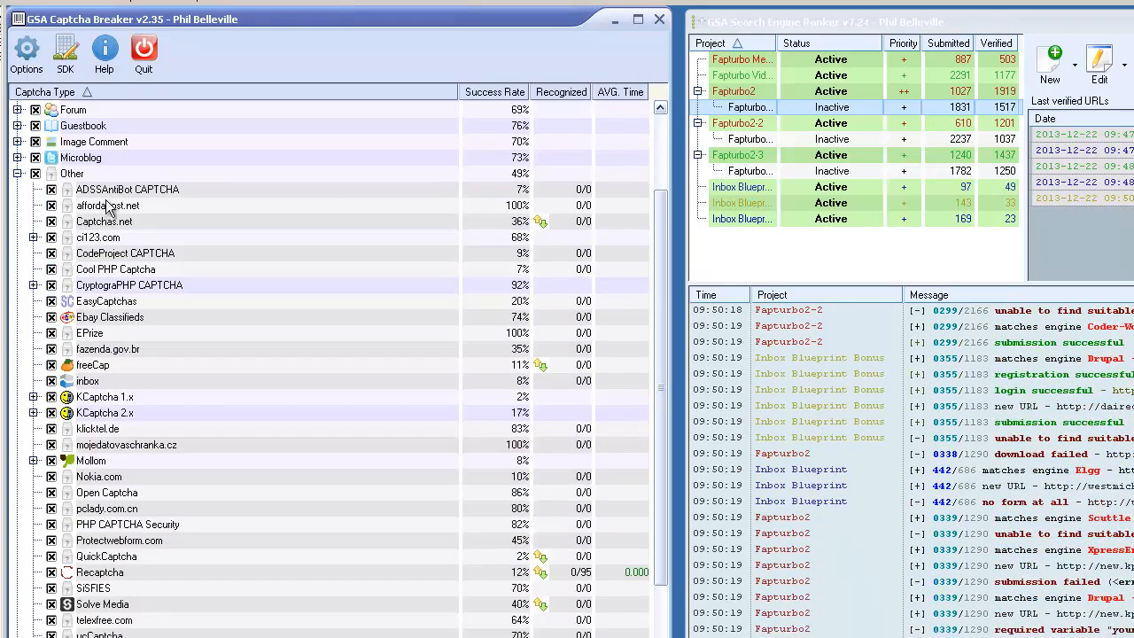
left_click(18, 174)
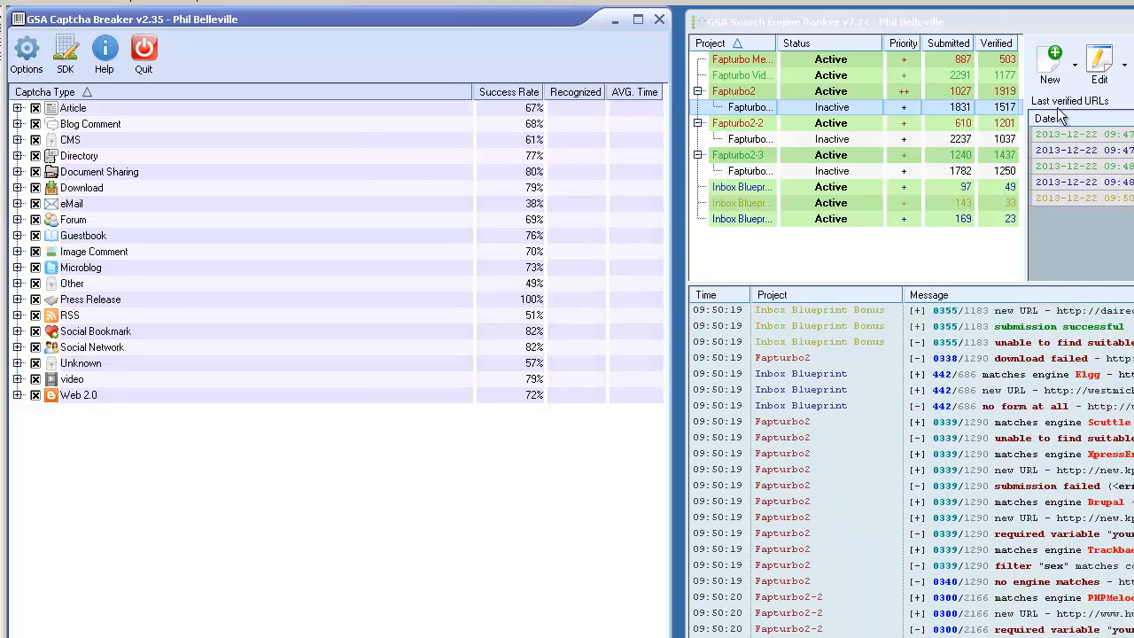
Switch to GSA Search Engine Ranker, view the Fapturbo Medium project's submission platforms, and close the project without changes.
left_click(758, 60)
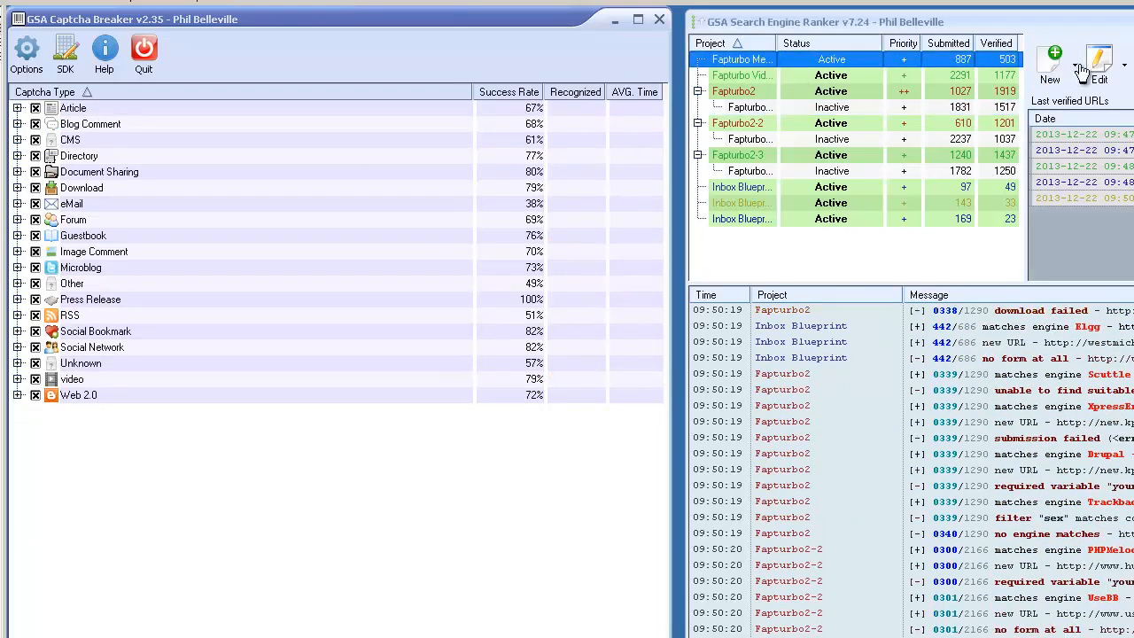
left_click(1102, 66)
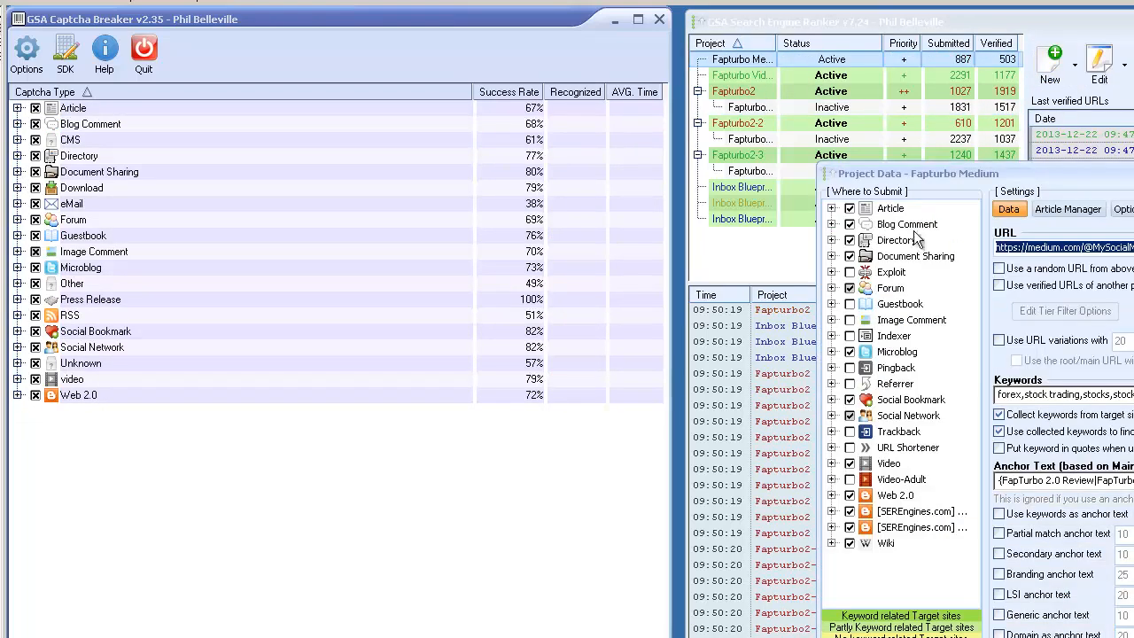
key("Escape")
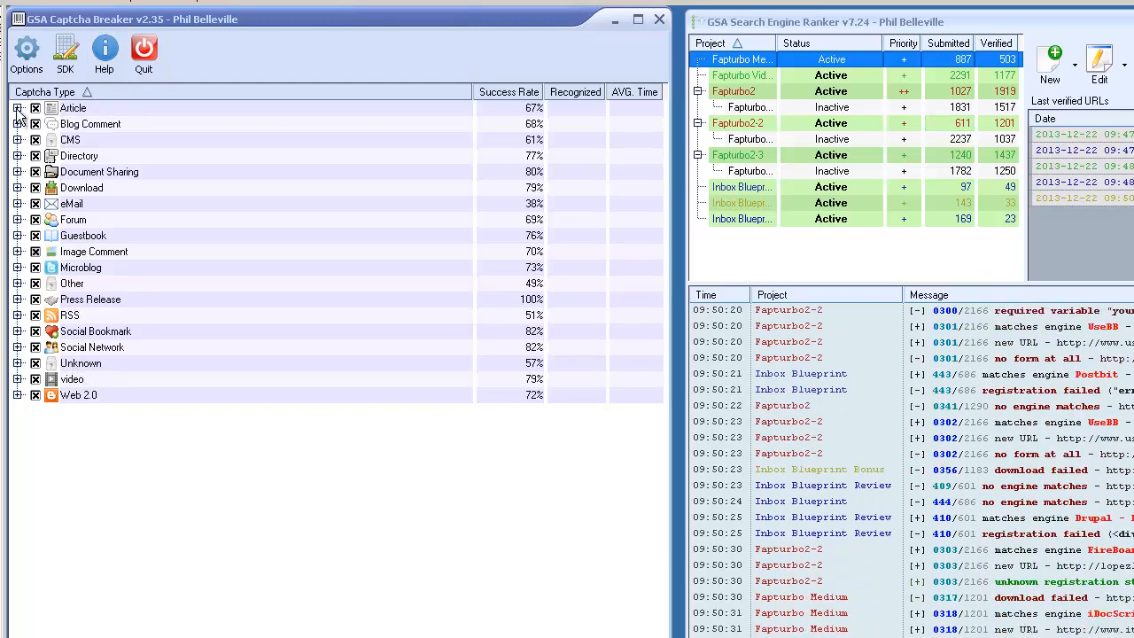
Switch to GSA Captcha Breaker, select Recaptcha among the Other captcha types, try solving its sample captcha, and dismiss the result.
left_click(17, 284)
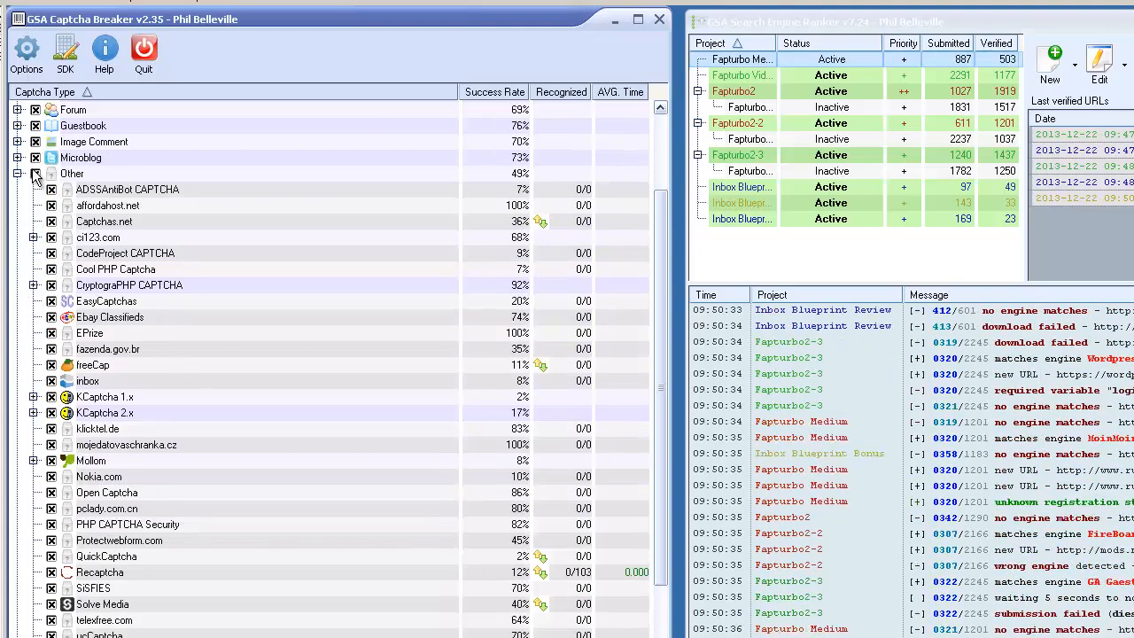
scroll(203, 487, "down", 3)
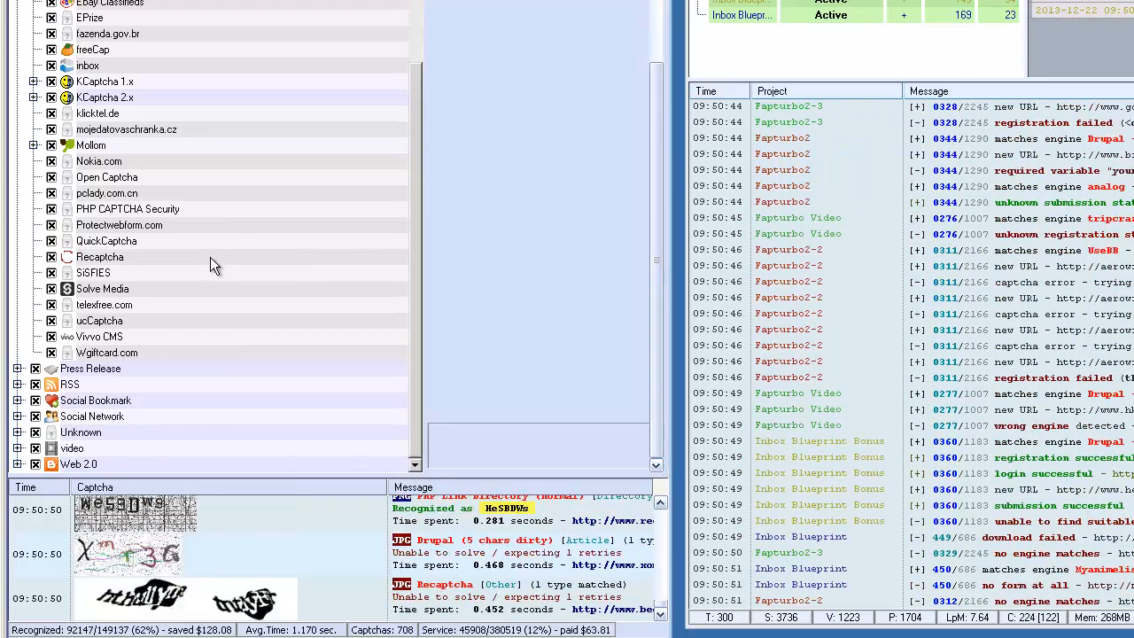
left_click(210, 258)
right_click(193, 254)
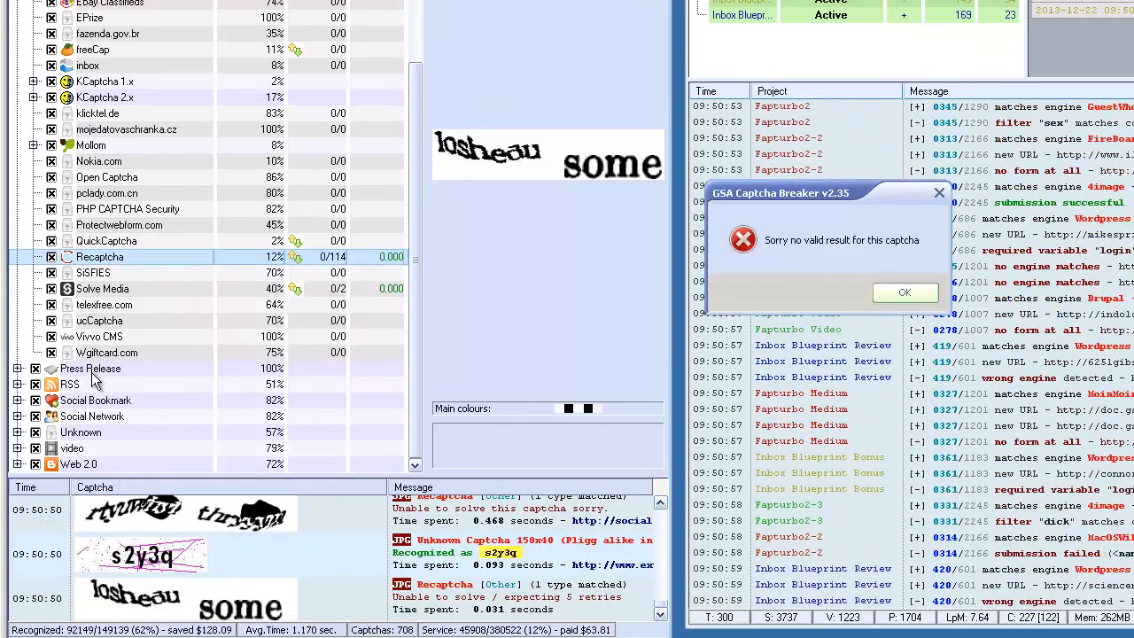
left_click(905, 292)
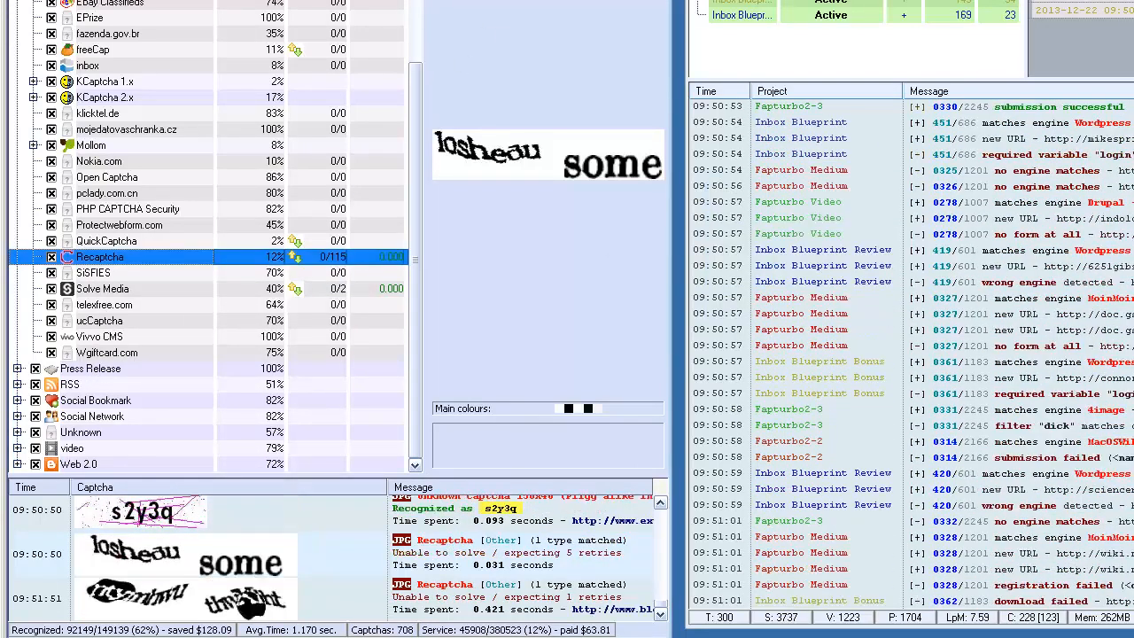
Look through the Other captcha types and their success rates, collapse that group, and expand the Article group.
left_click(89, 368)
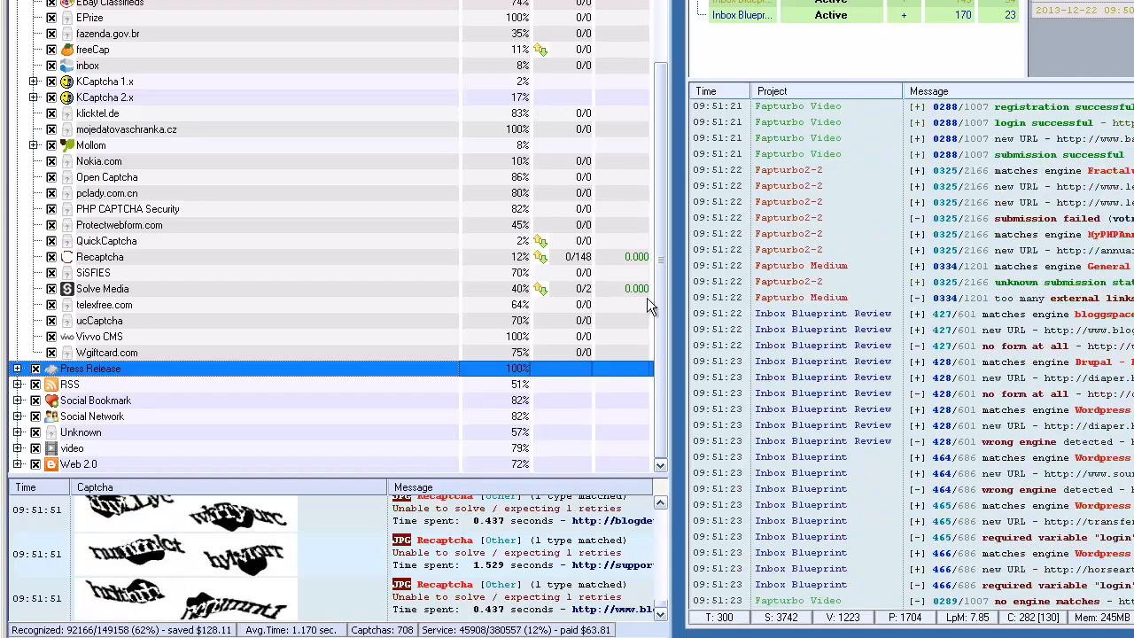
left_click_drag(657, 185, 657, 97)
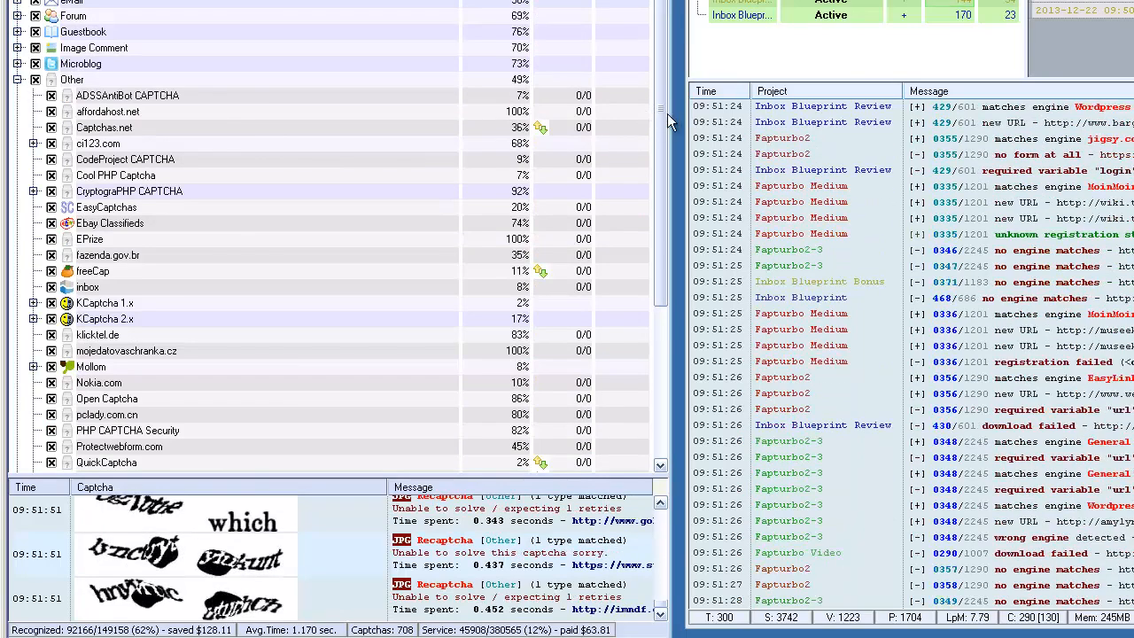
left_click_drag(661, 119, 670, 224)
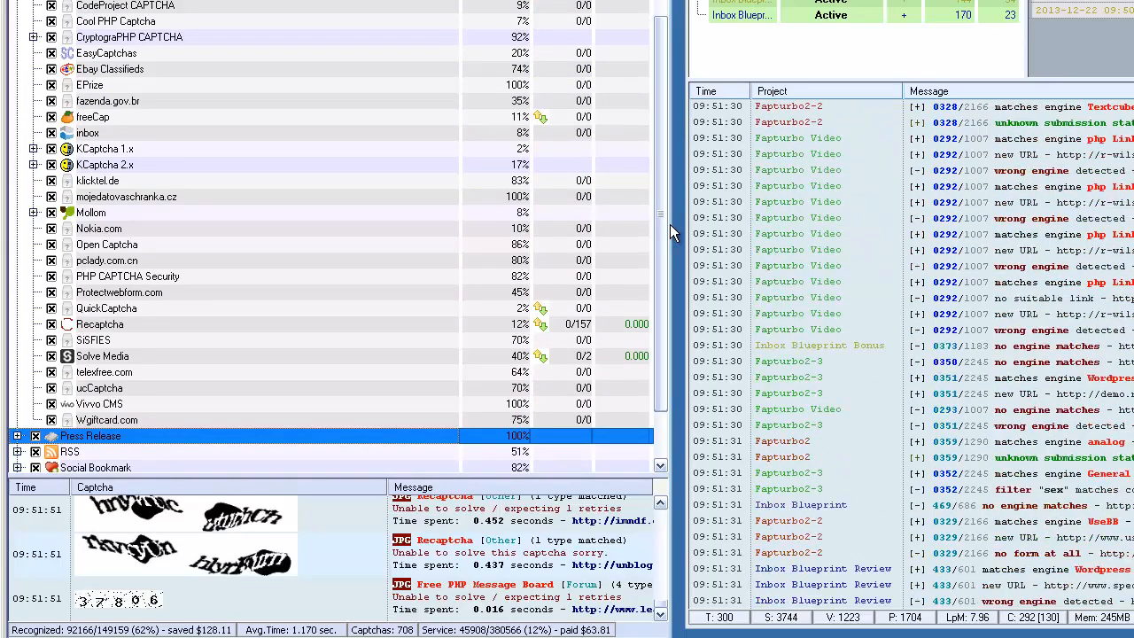
scroll(623, 65, "up", 3)
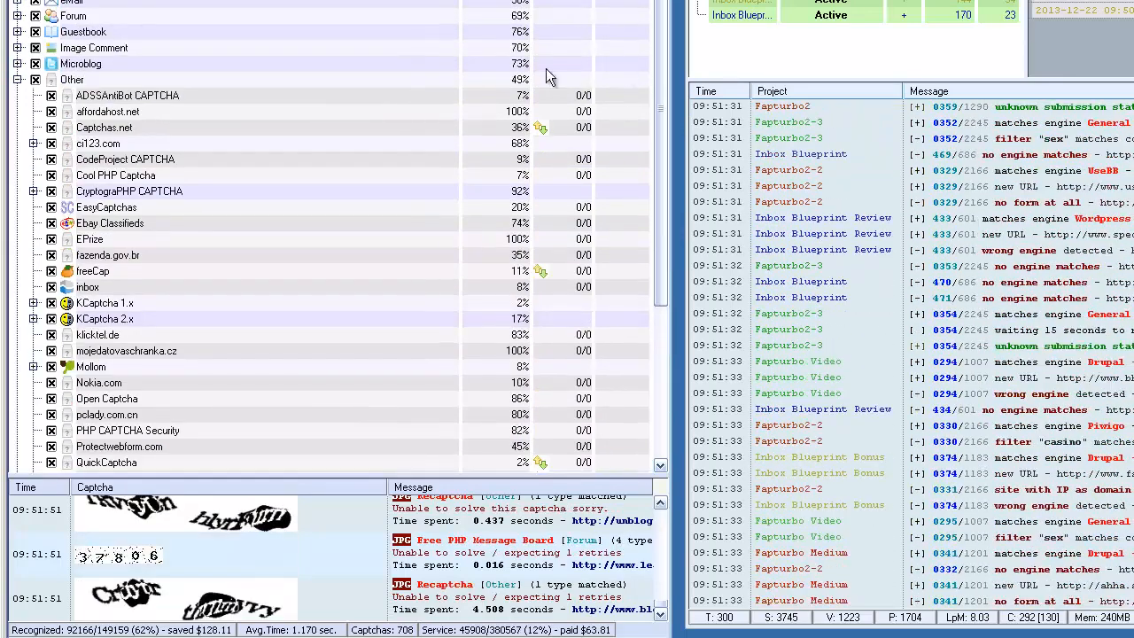
left_click(17, 80)
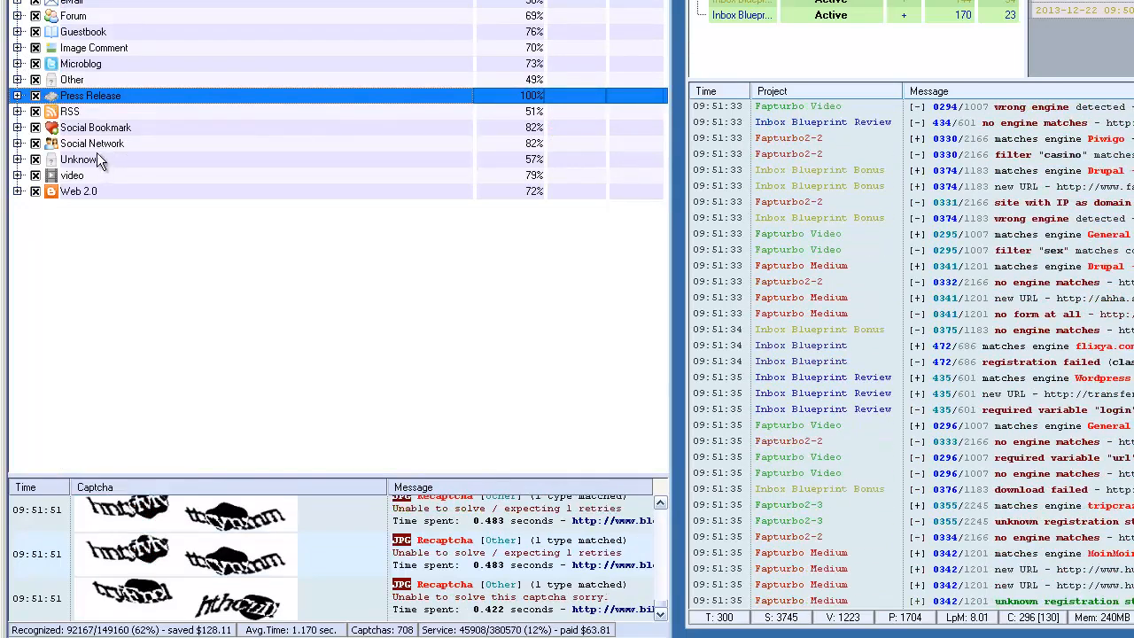
left_click(17, 80)
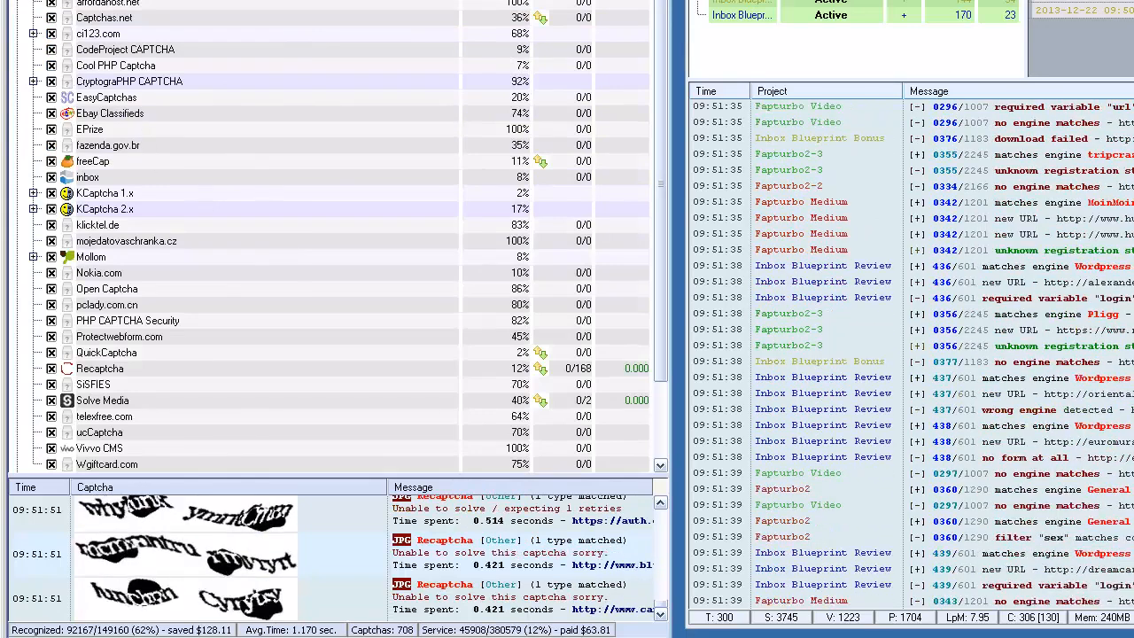
left_click(16, 2)
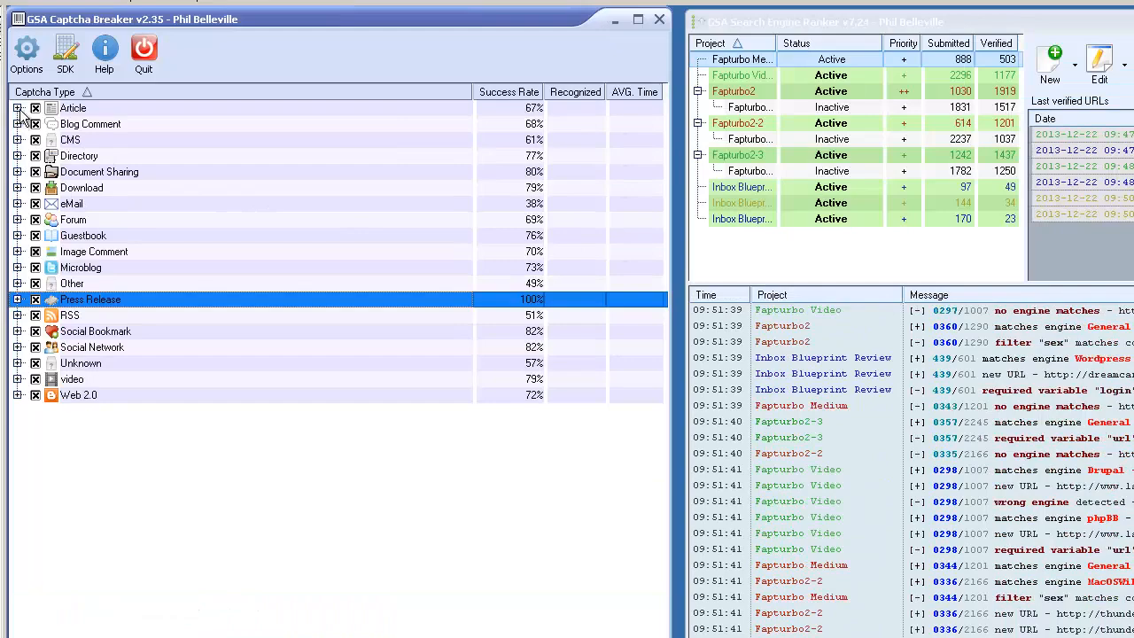
left_click(16, 108)
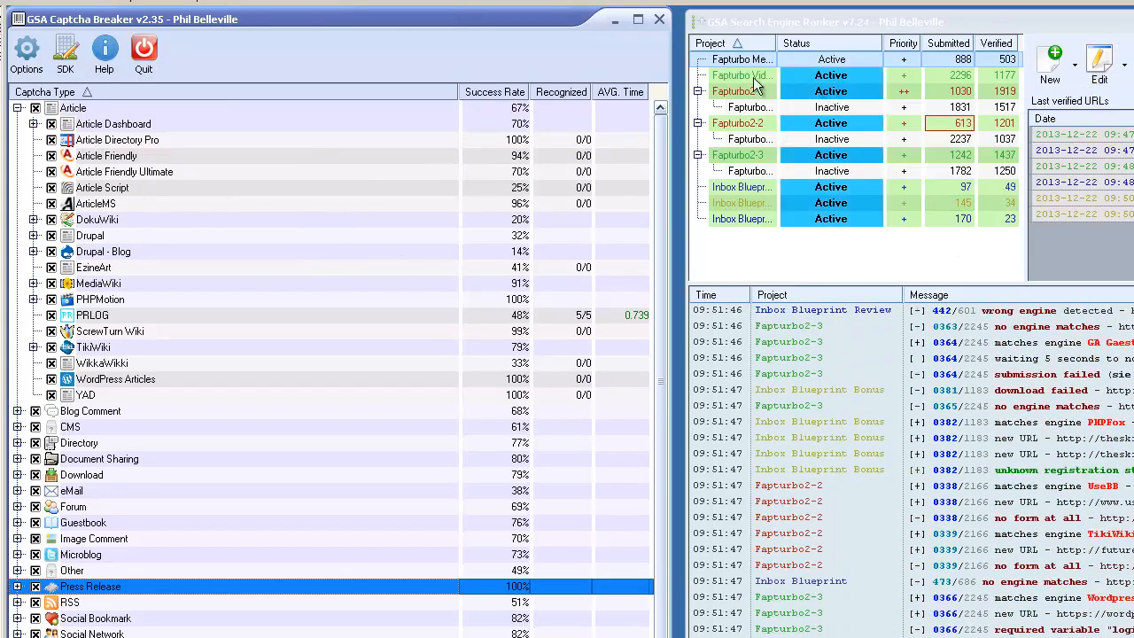
View the Fapturbo Video project's submission platforms, and collapse the Article group in GSA Captcha Breaker's captcha types.
left_click(757, 76)
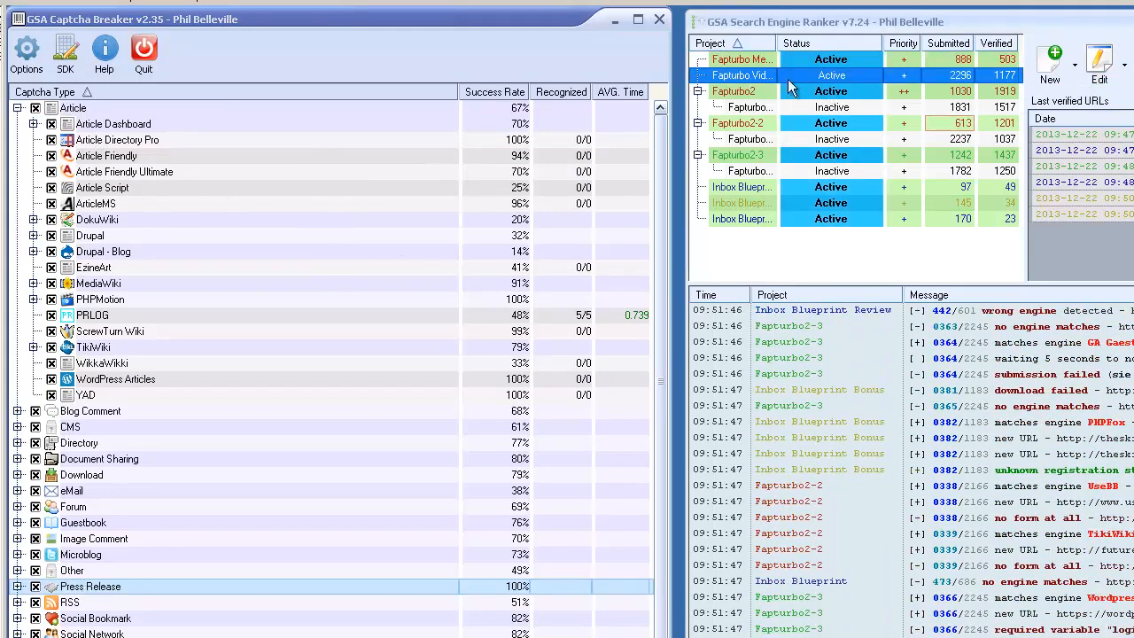
left_click(1098, 78)
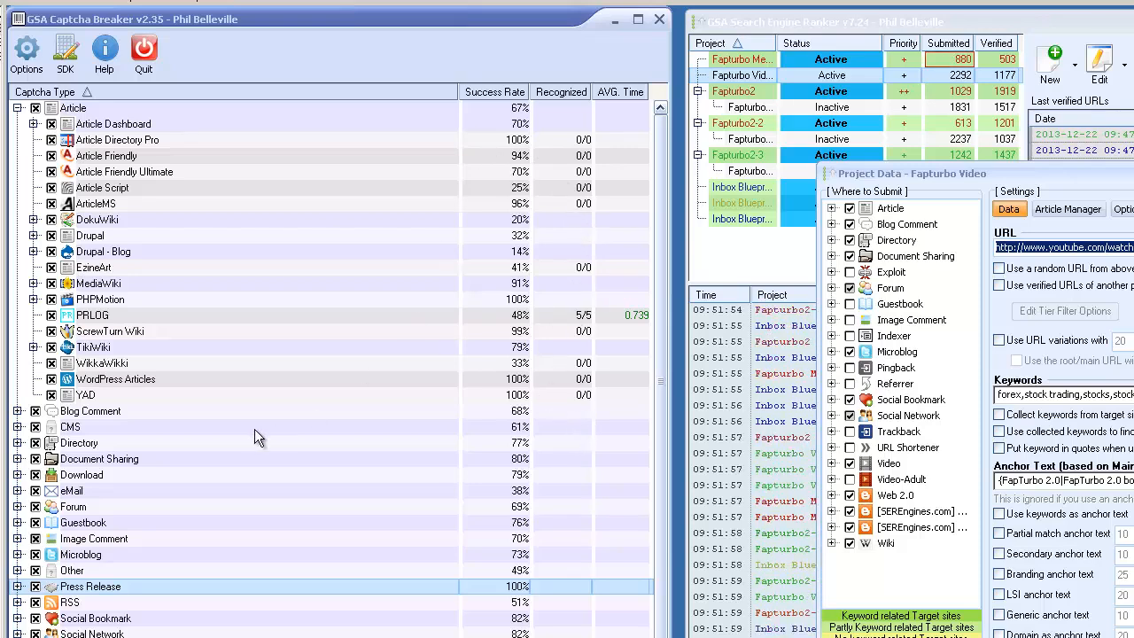
left_click(17, 109)
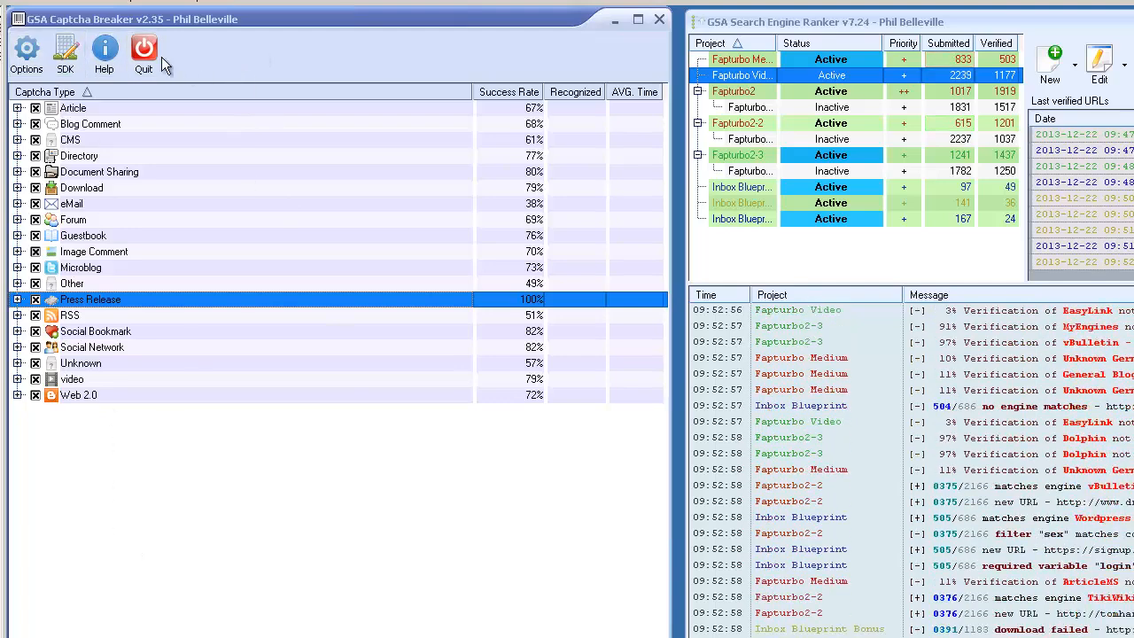
Restart Captcha Breaker's webserver on 127.0.0.1 port 80 from its options, close them, and enlarge the captcha log area.
left_click(29, 53)
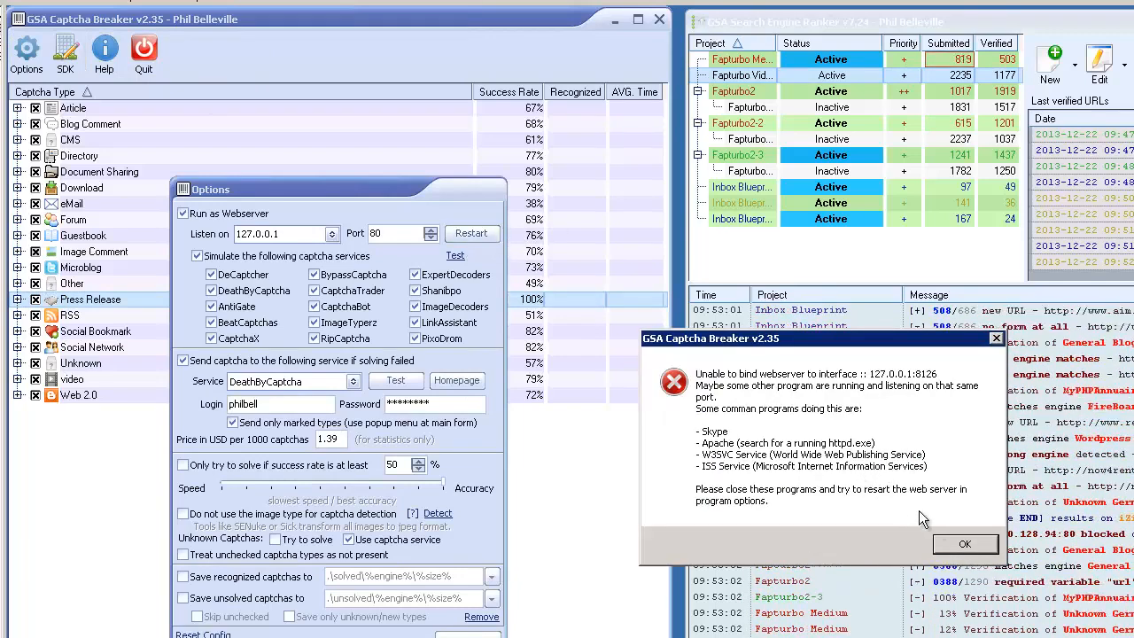
left_click(965, 545)
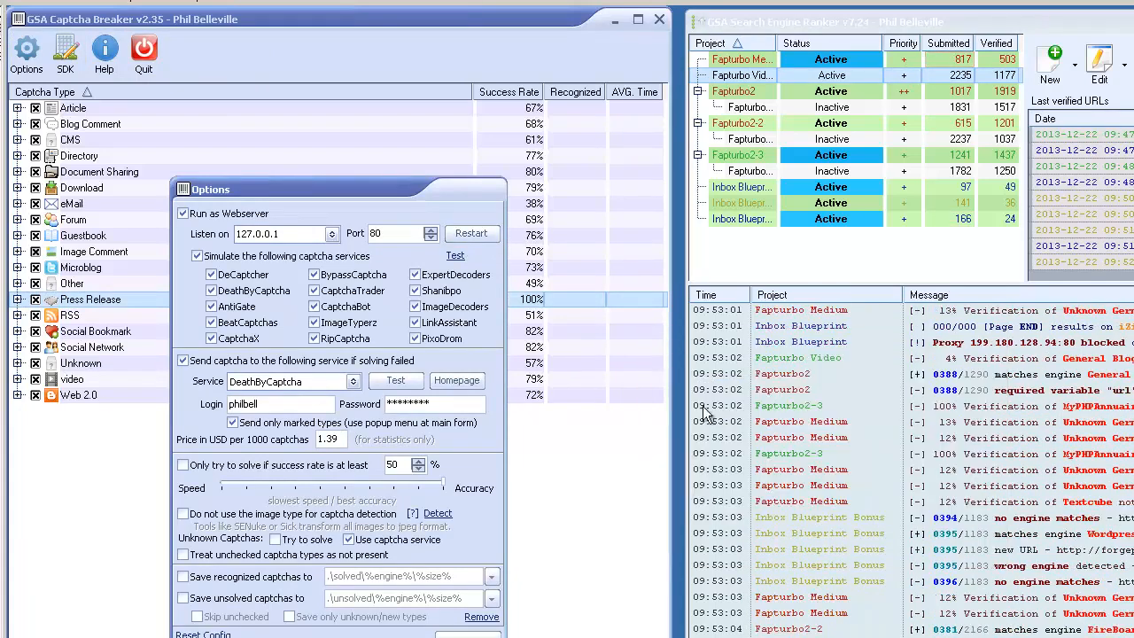
left_click(470, 233)
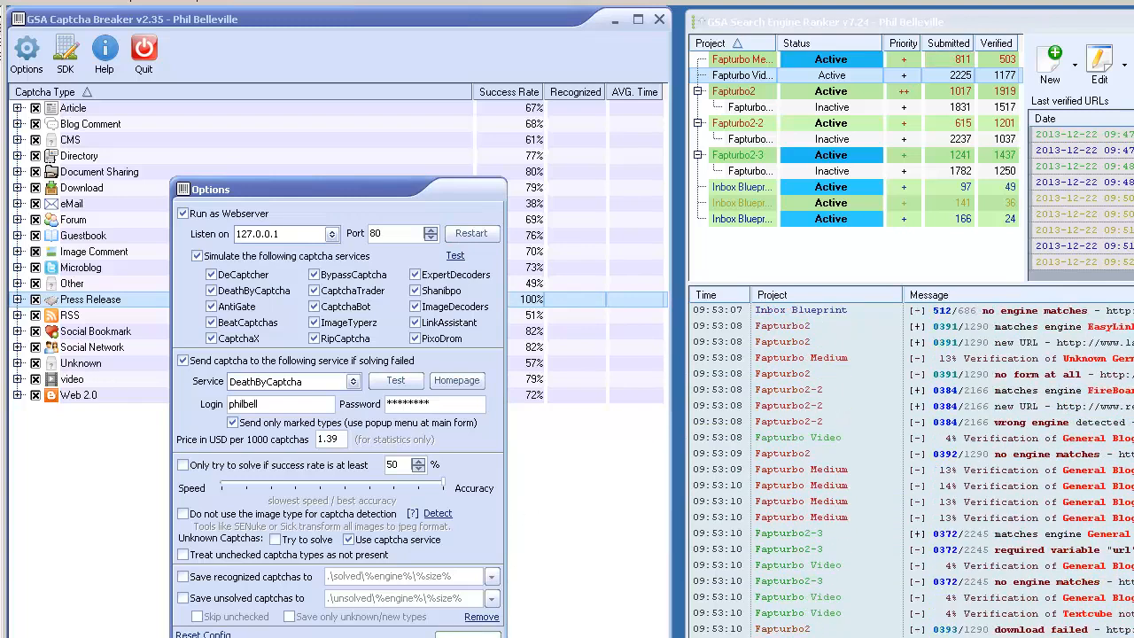
left_click(506, 489)
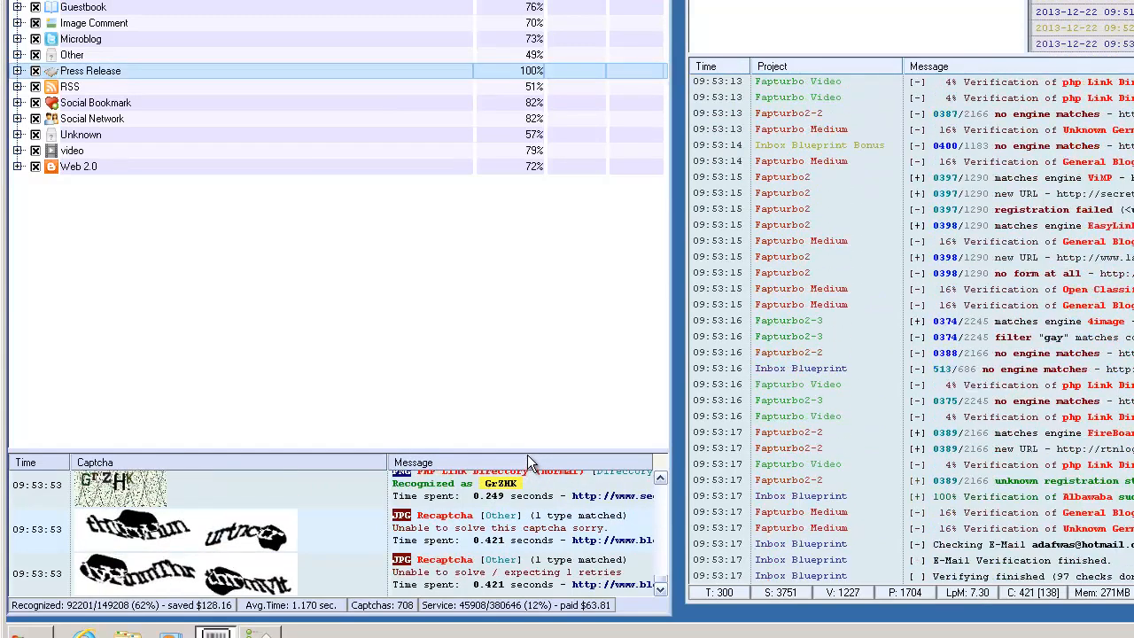
left_click_drag(529, 452, 542, 177)
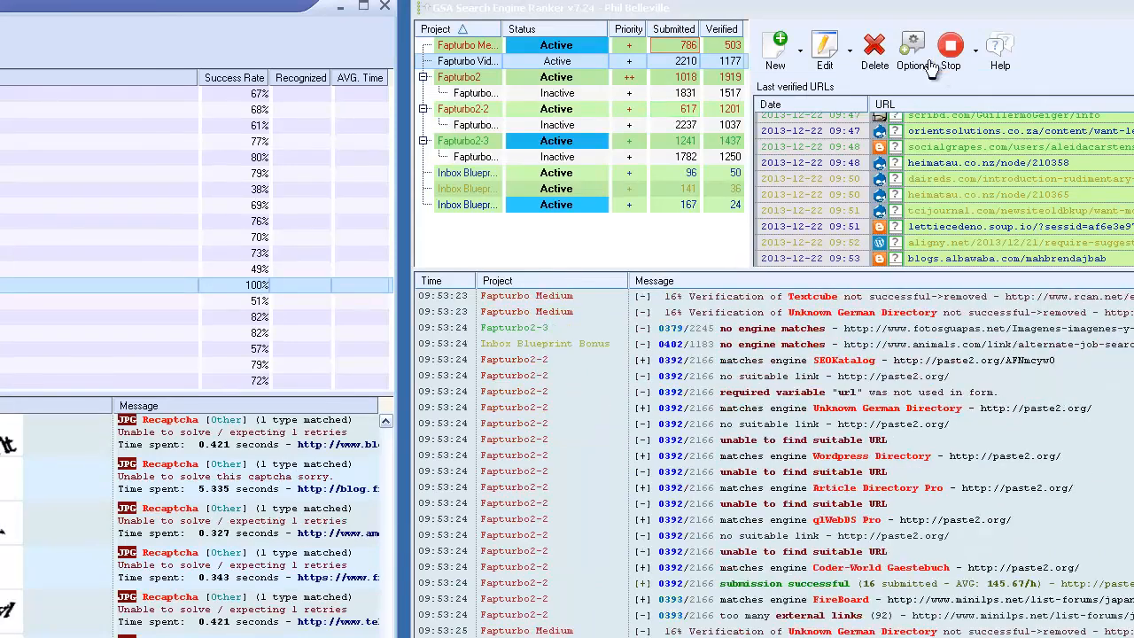
Switch to GSA Search Engine Ranker, test the connection to the GSA Captcha Breaker service in the captcha settings, and close the settings.
left_click(930, 68)
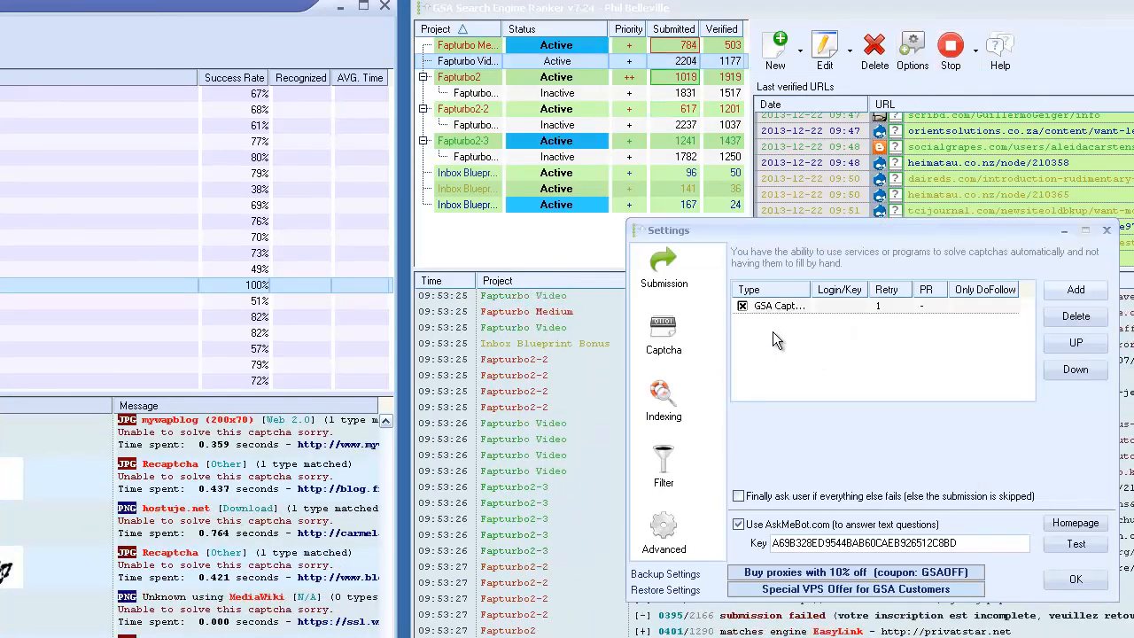
left_click(808, 306)
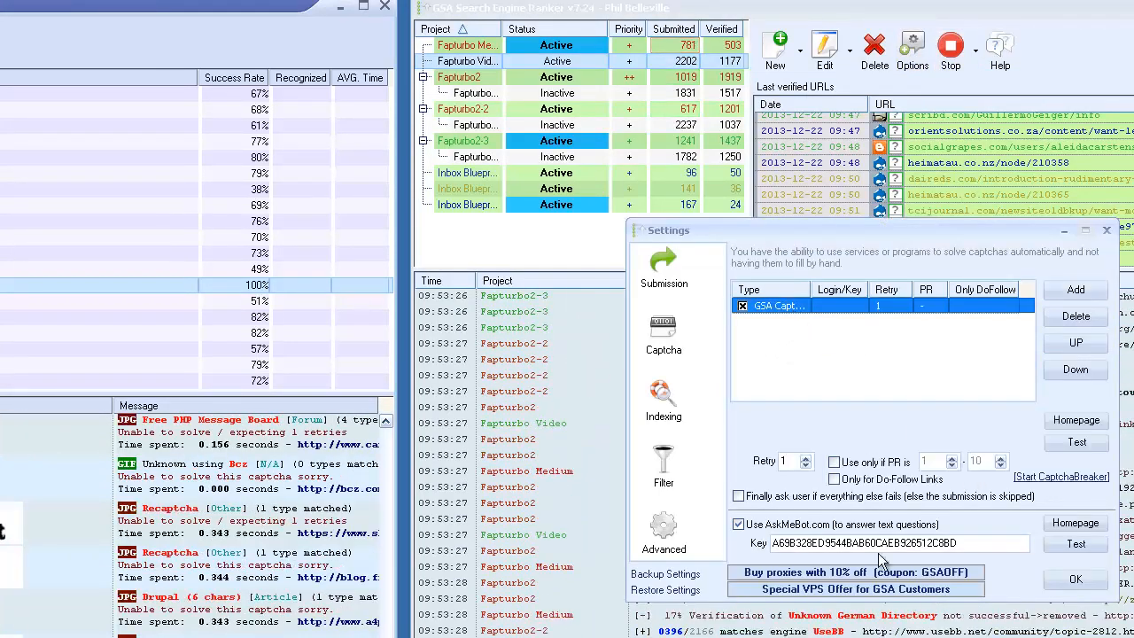
left_click(1077, 442)
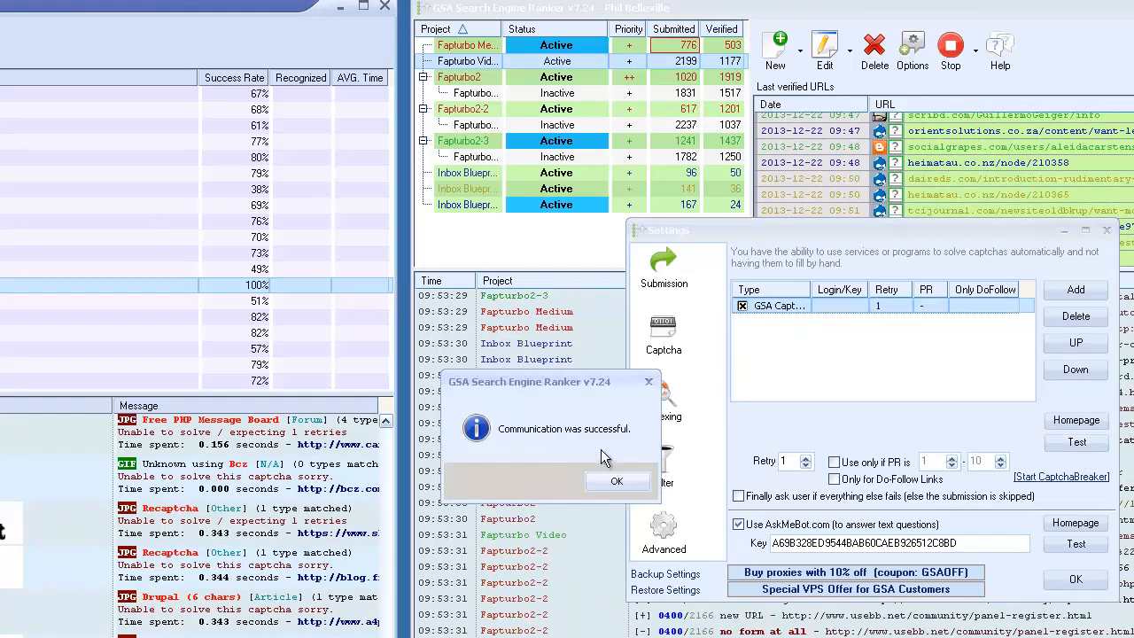
left_click(611, 482)
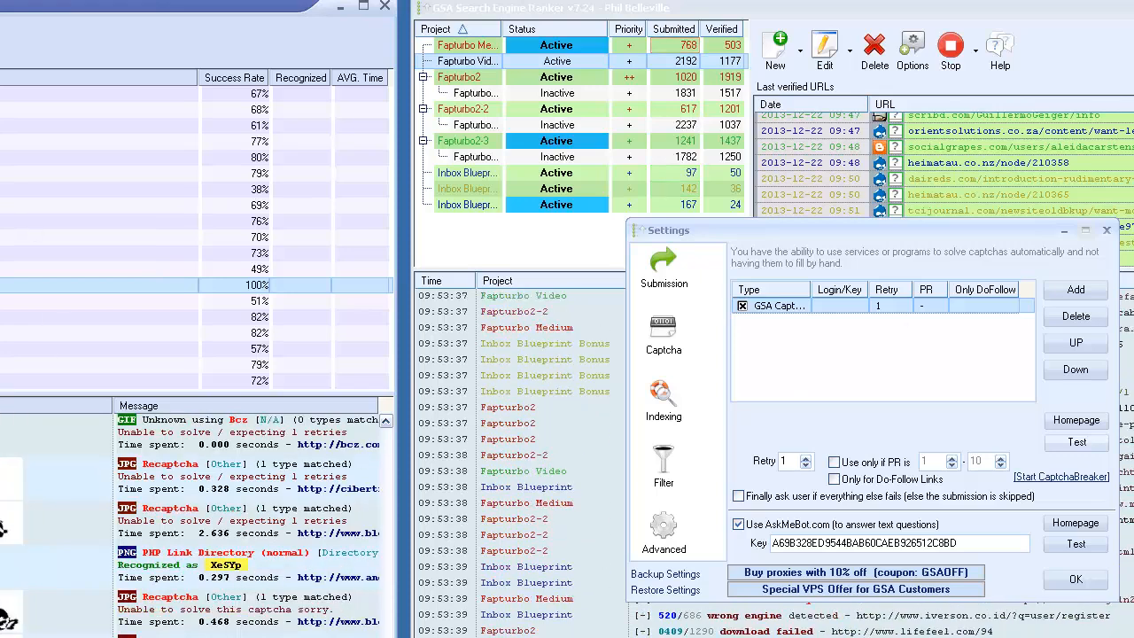
left_click(1121, 236)
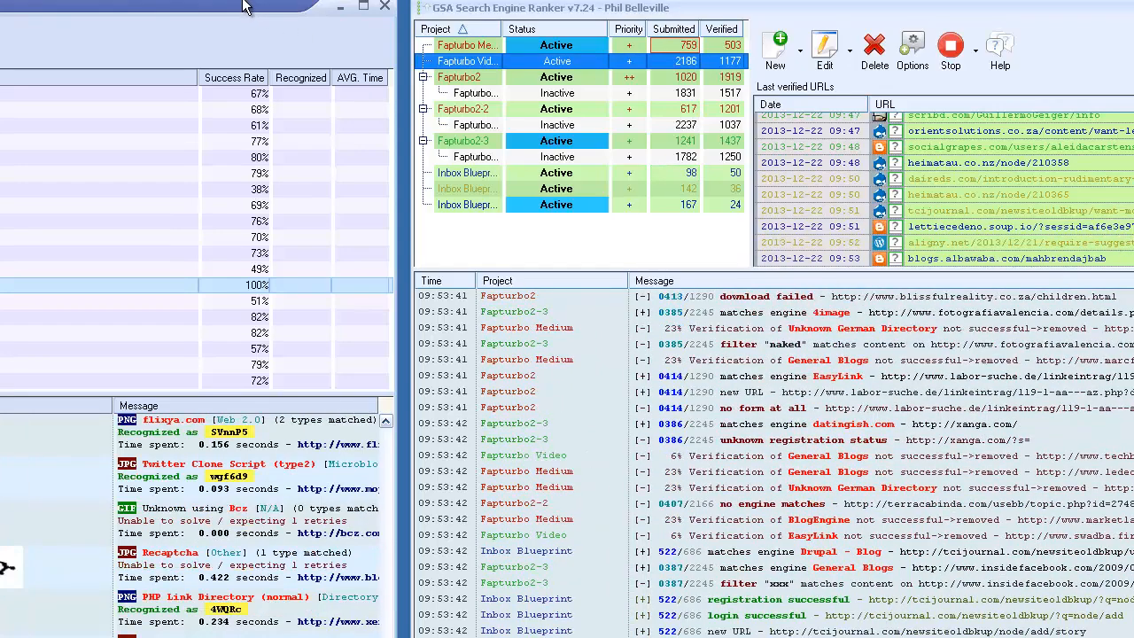
Uncover the desktop and view the launch options, including Run as administrator, for the GSA Search Engine Ranker and GSA Captcha Breaker shortcuts.
left_click_drag(246, 8, 394, 5)
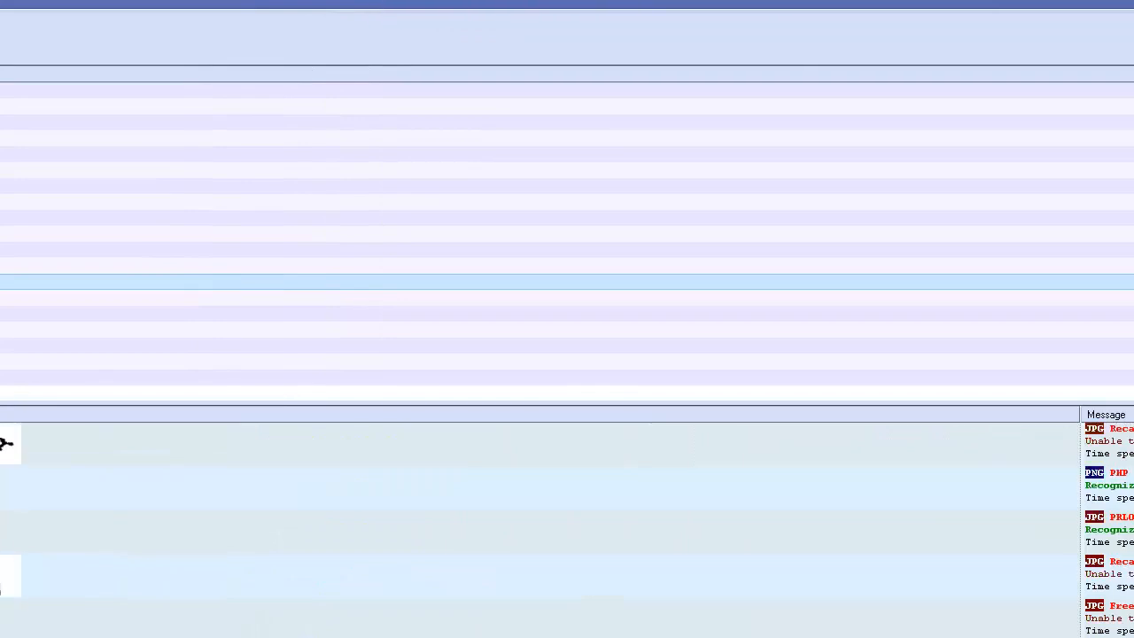
left_click(1133, 4)
left_click_drag(261, 13, 377, 15)
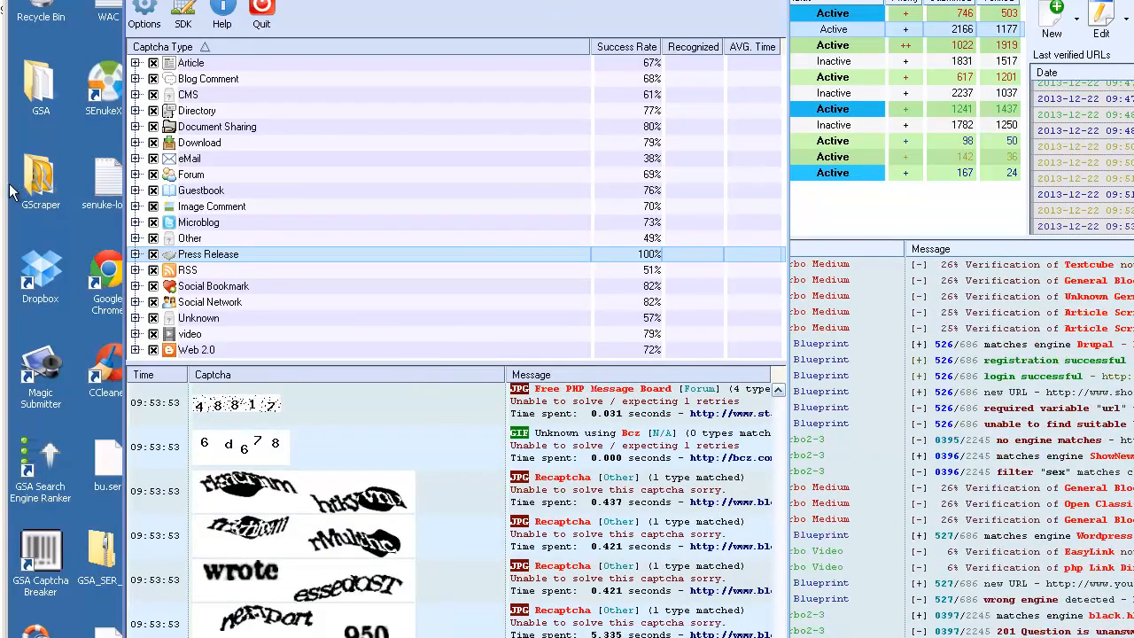
right_click(39, 474)
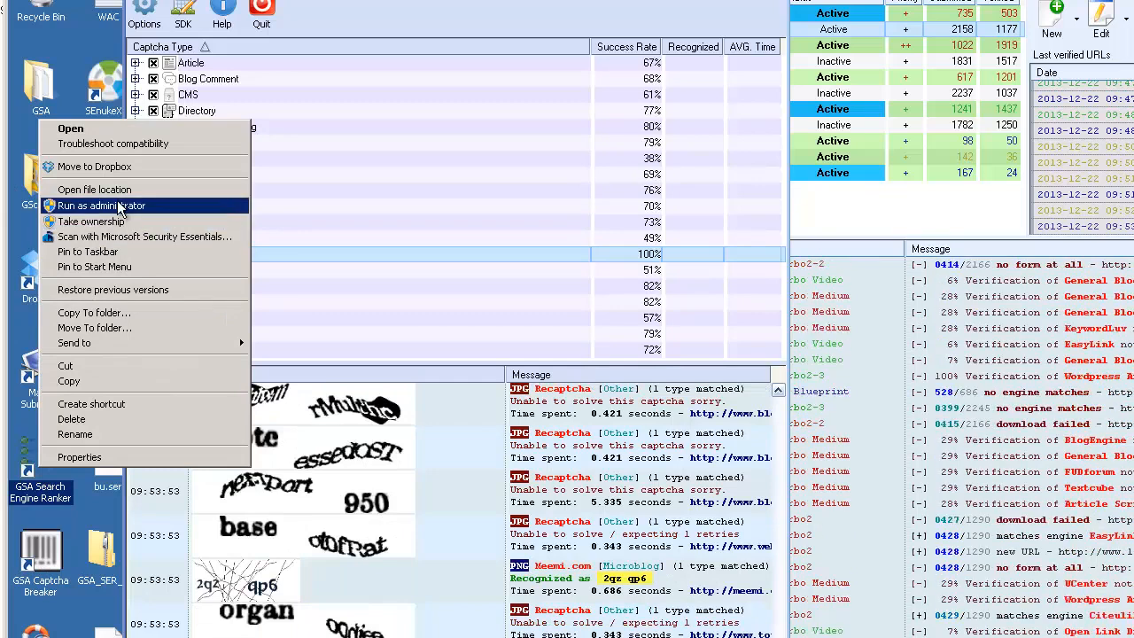
left_click(42, 576)
right_click(42, 576)
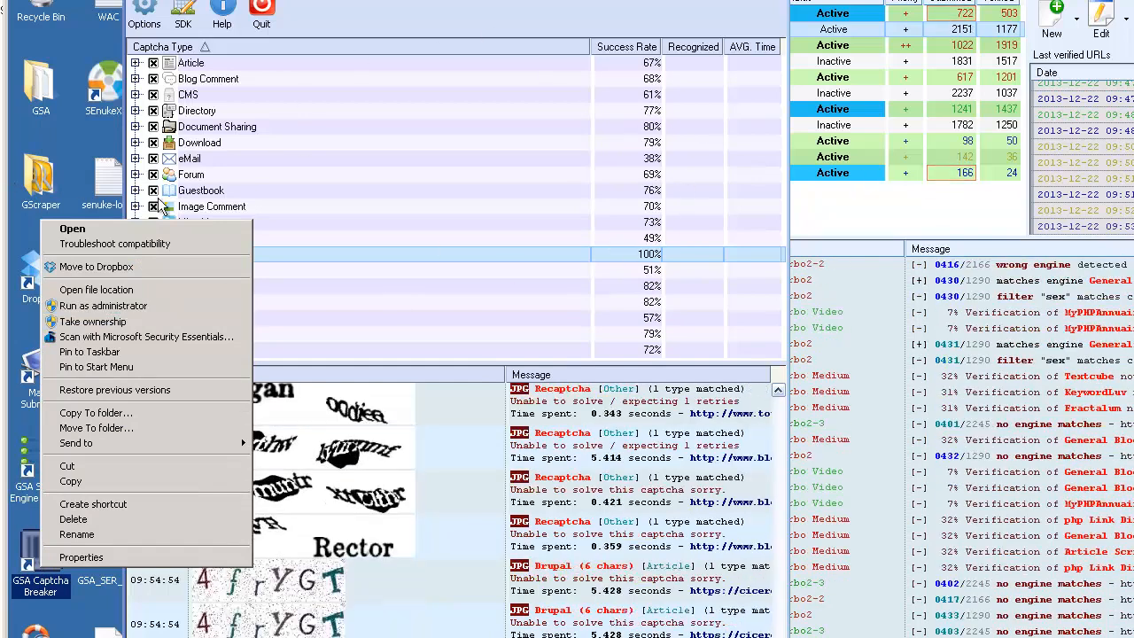
left_click(73, 118)
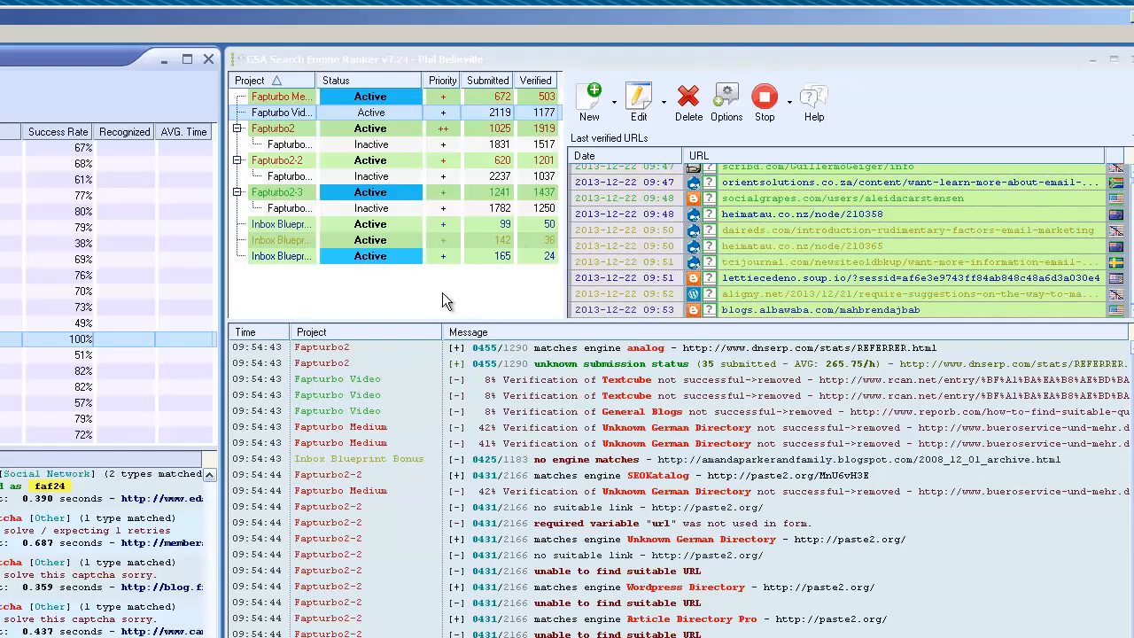
View the Fapturbo Medium project's URL, keyword and anchor text data, and close the project without changes.
left_click(286, 99)
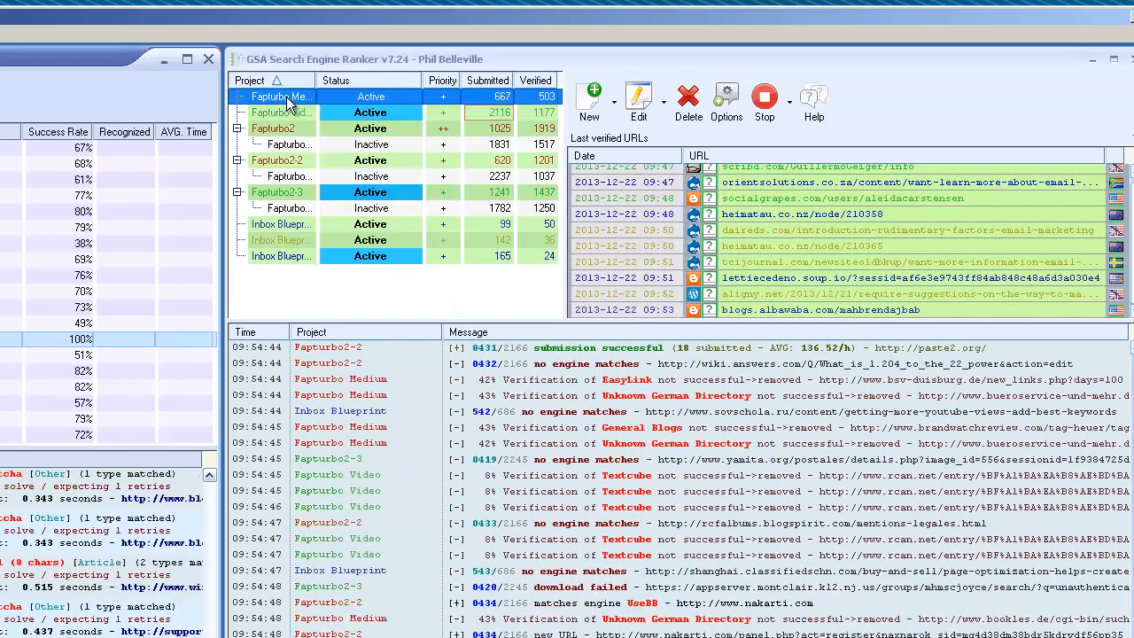
left_click(641, 103)
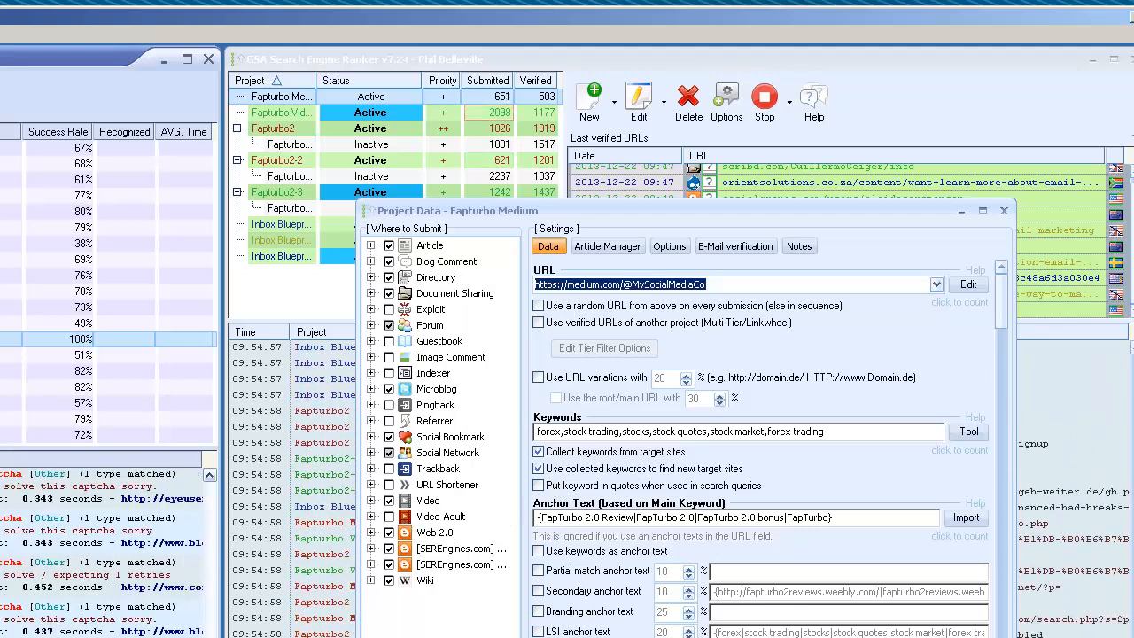
key("Escape")
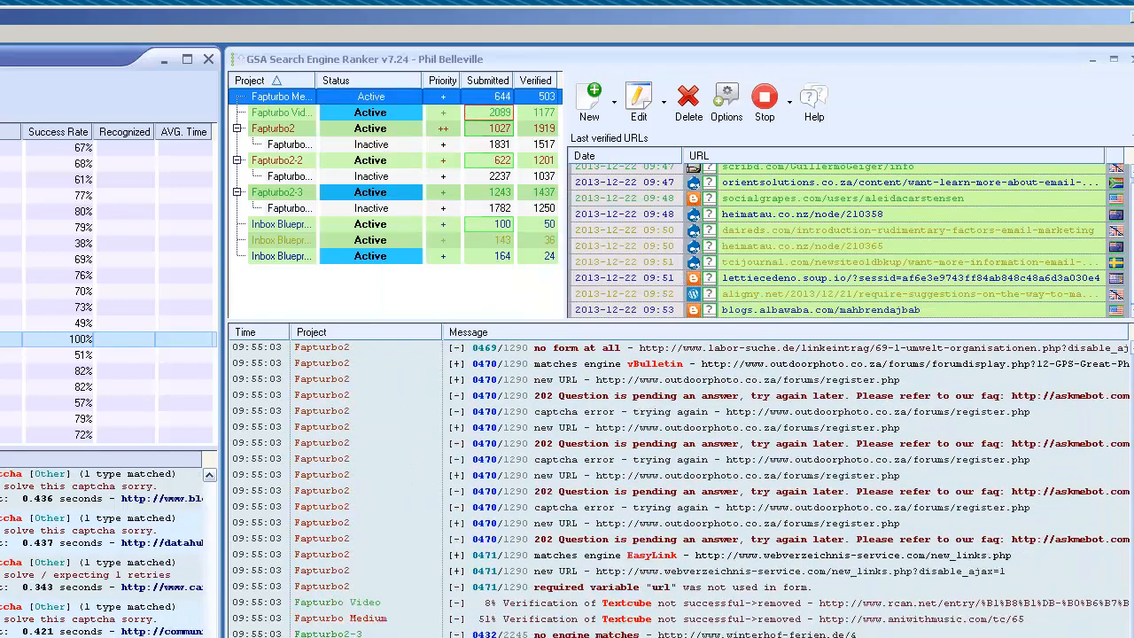
left_click_drag(1133, 96, 371, 62)
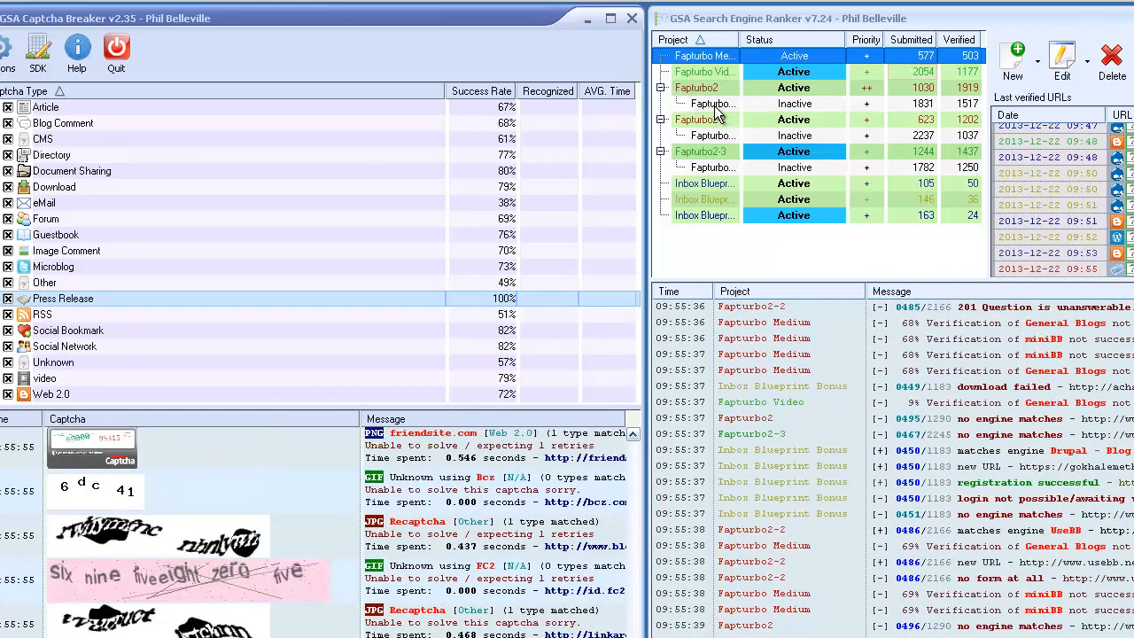
Open the Fapturbo-tier2 project, examine its option to use verified URLs of Fapturbo2, and close it without changes.
left_click(714, 104)
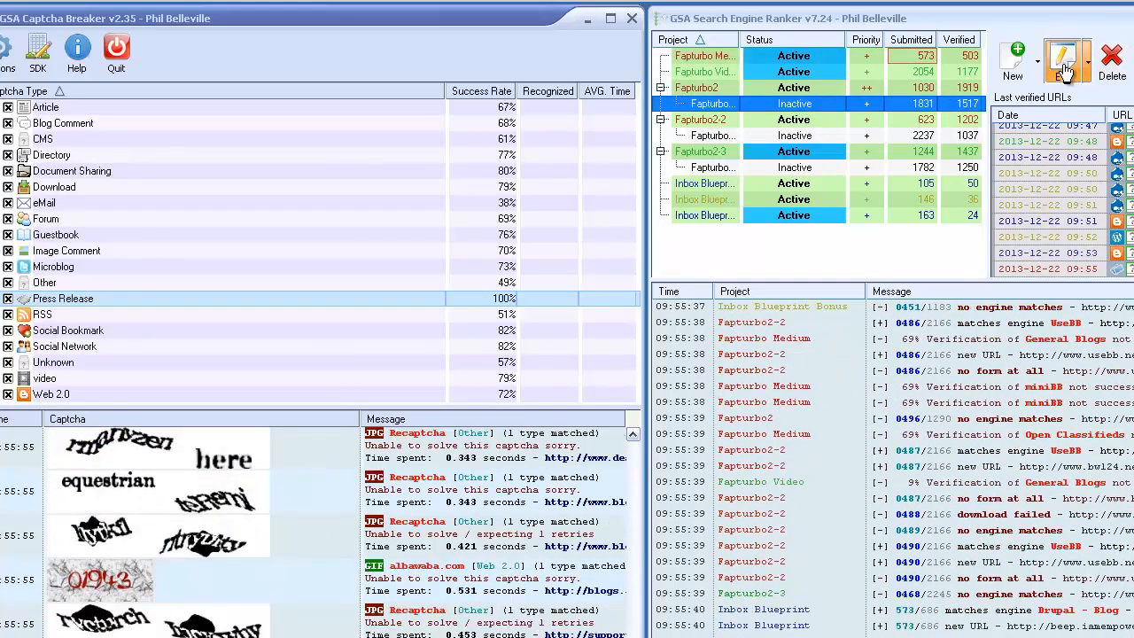
left_click(1064, 69)
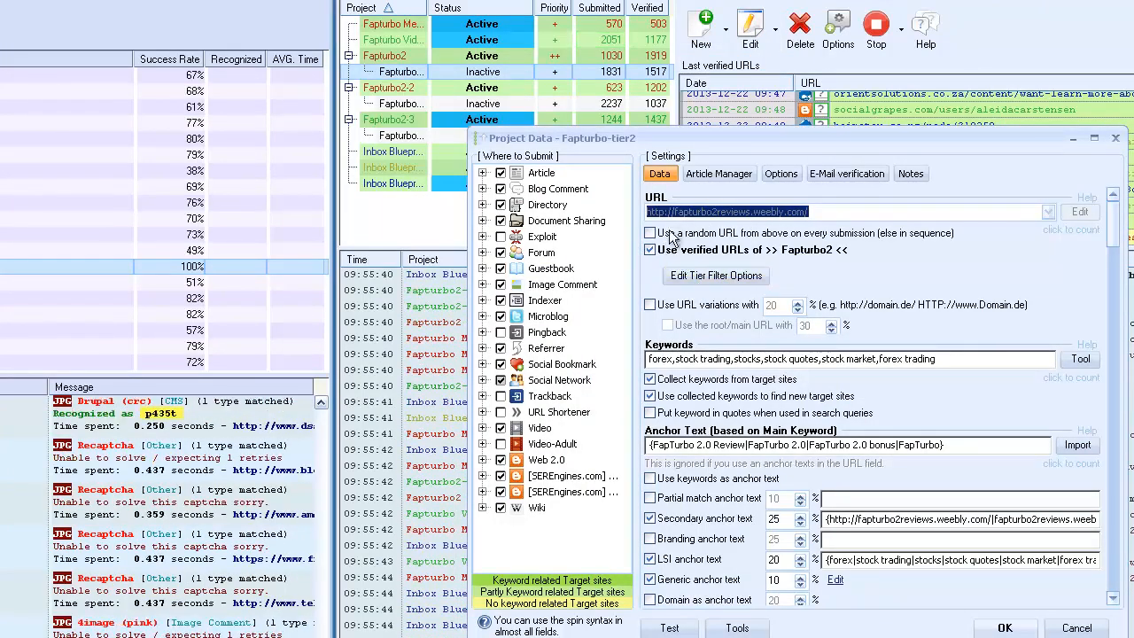
left_click(651, 250)
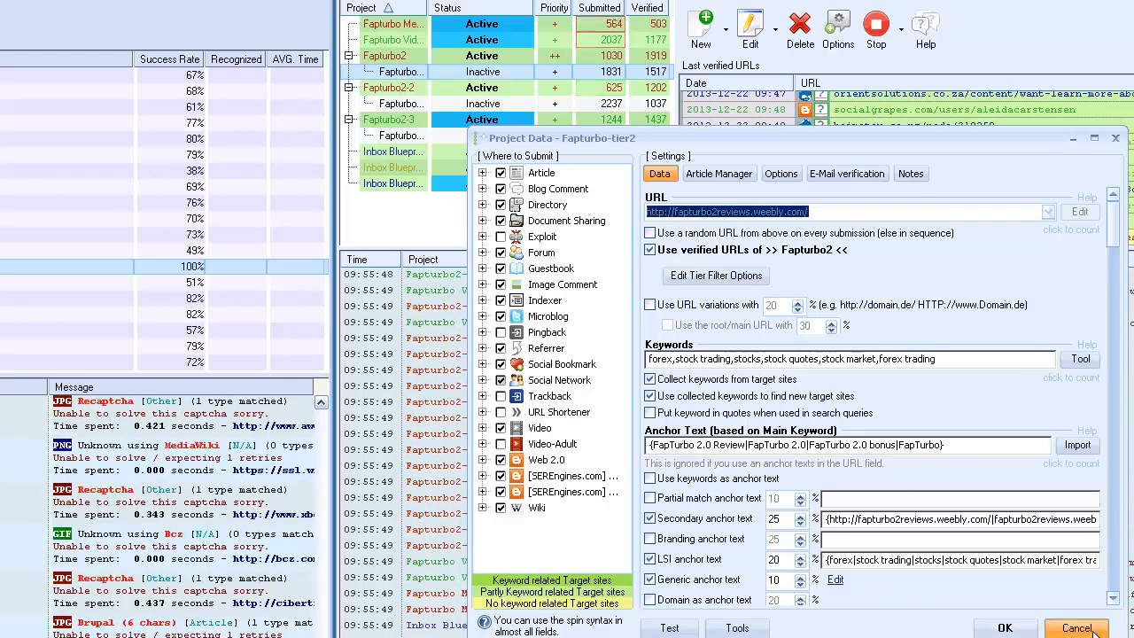
left_click(714, 276)
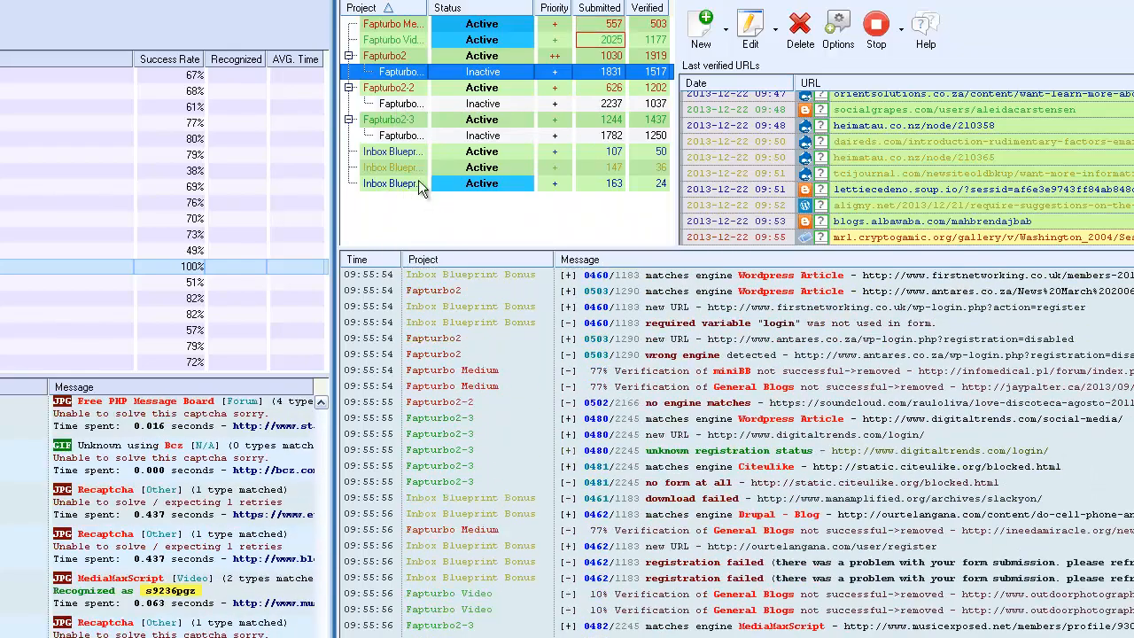
Duplicate the first Inbox Blueprint project under the name Inbox Blueprint-tier2 and dismiss the confirmation.
left_click(398, 152)
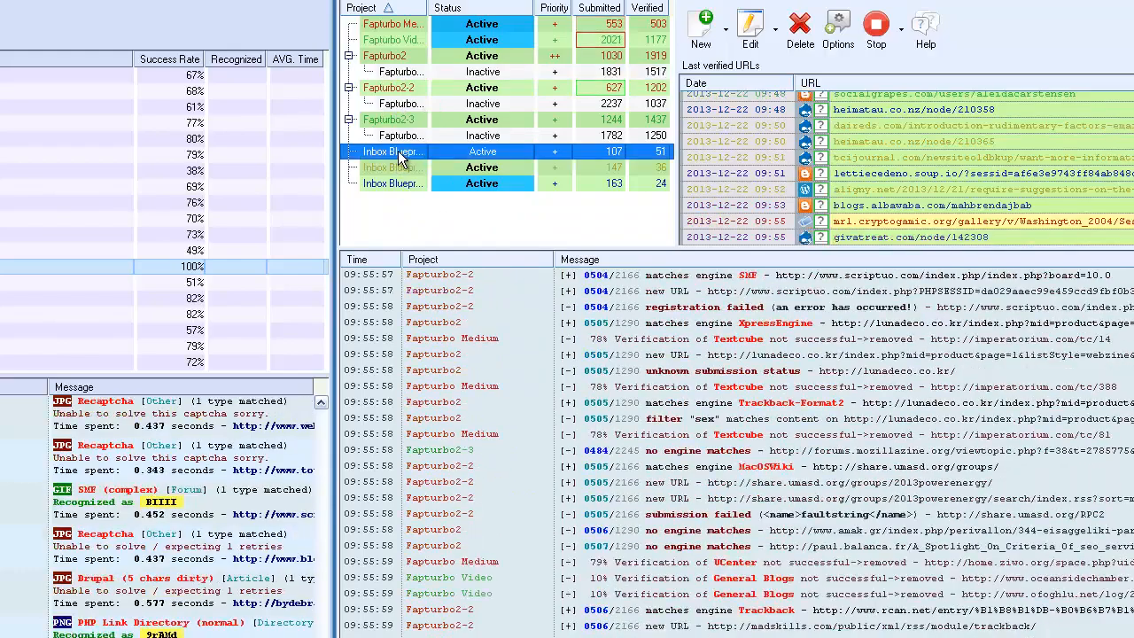
right_click(398, 157)
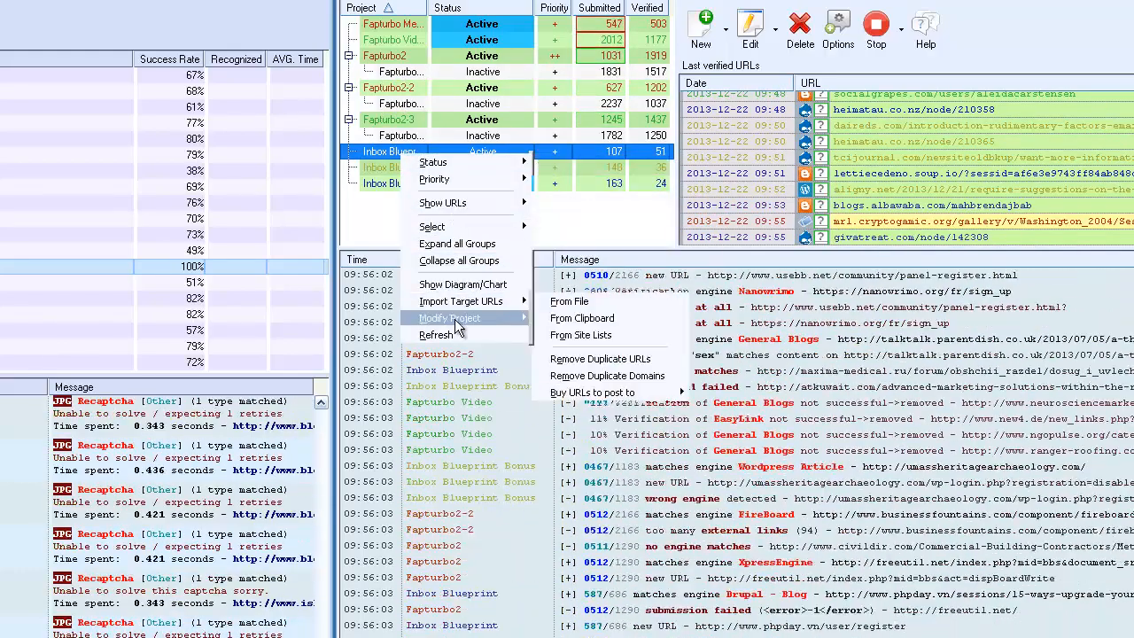
mouse_move(483, 320)
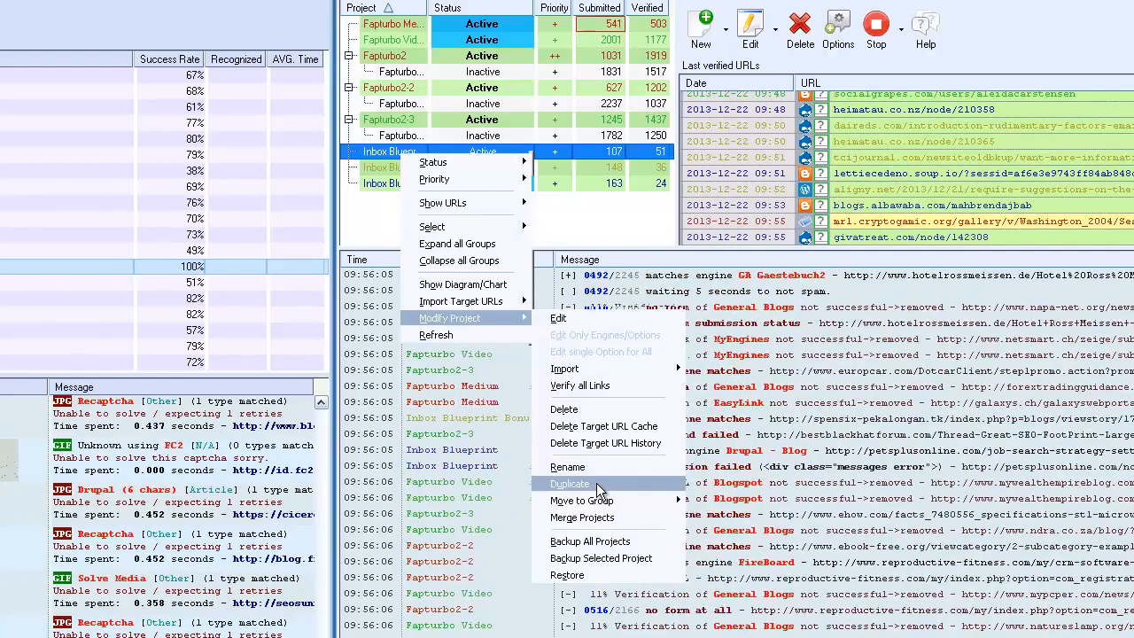
left_click(596, 483)
left_click_drag(449, 416, 434, 416)
type("t")
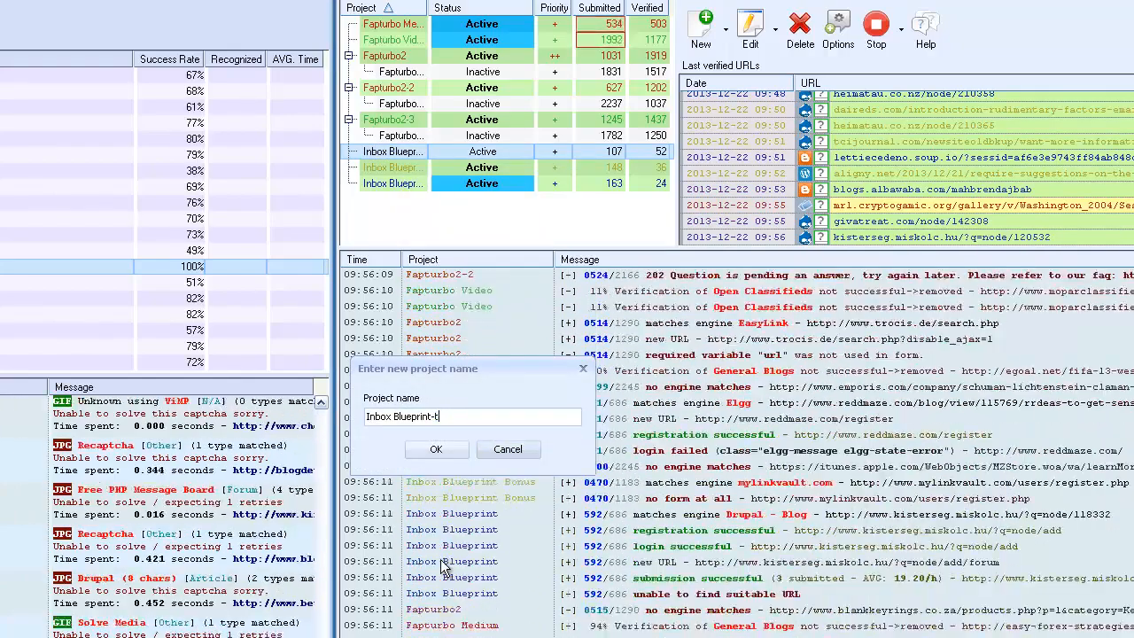
type("ier2")
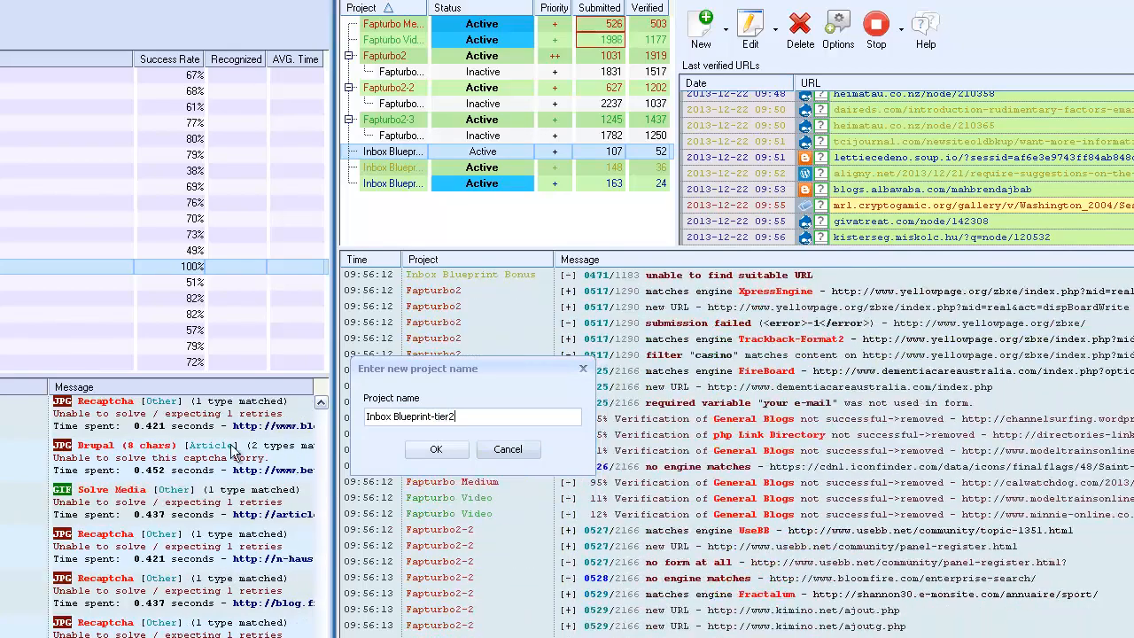
left_click(436, 452)
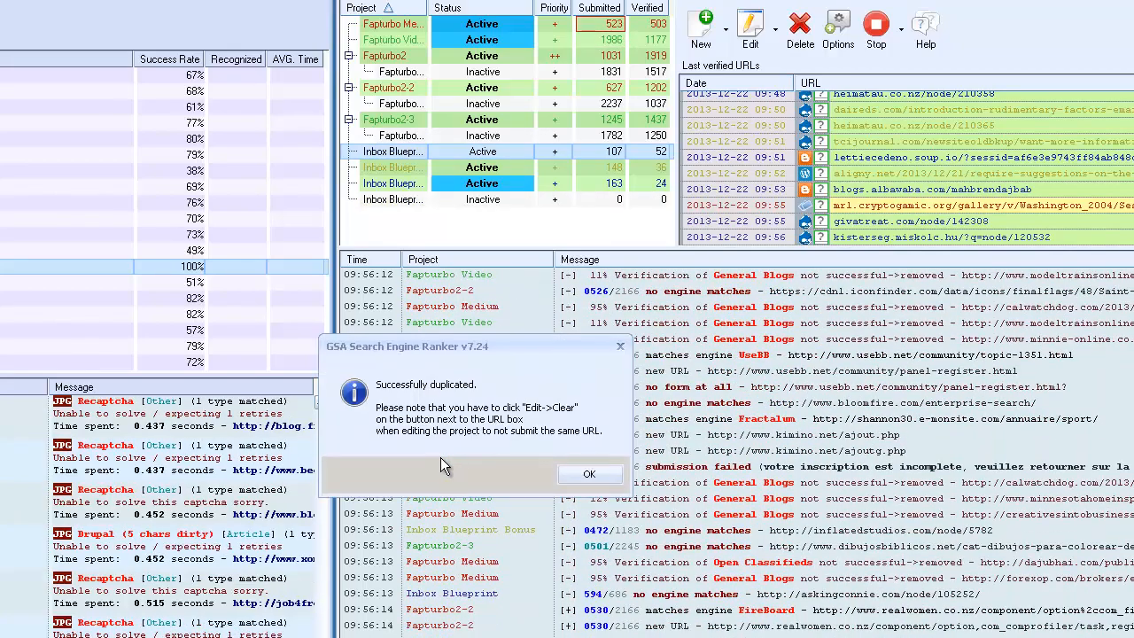
left_click(588, 471)
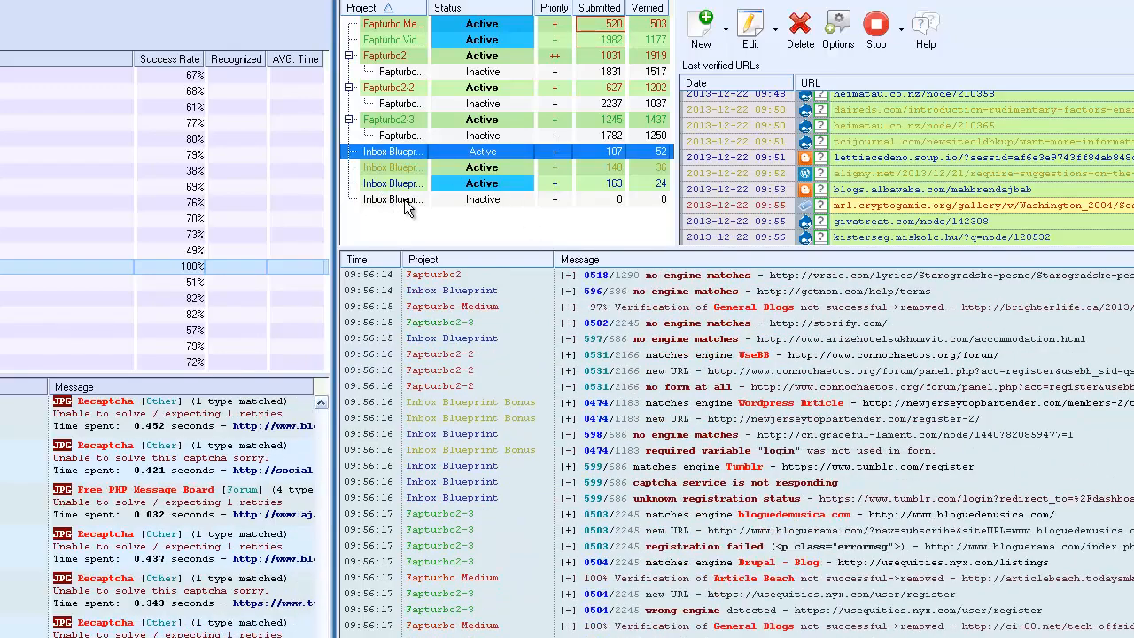
Set Inbox Blueprint-tier2 to use verified URLs of Inbox Blueprint, accept requiring exact URLs for verified links, and save the project.
left_click(403, 199)
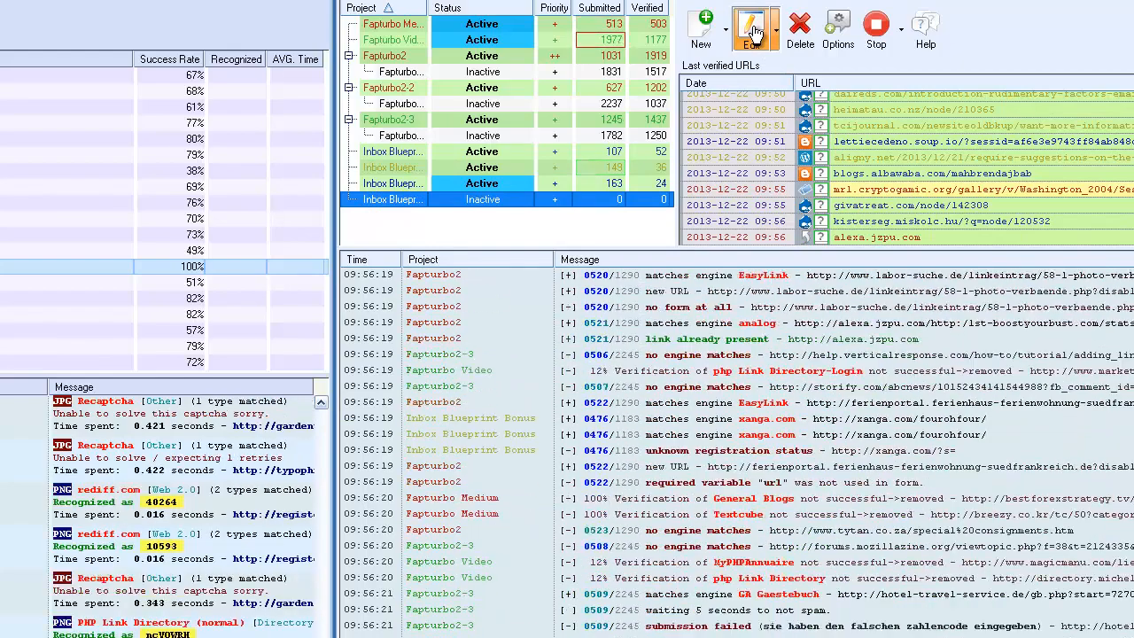
left_click(754, 33)
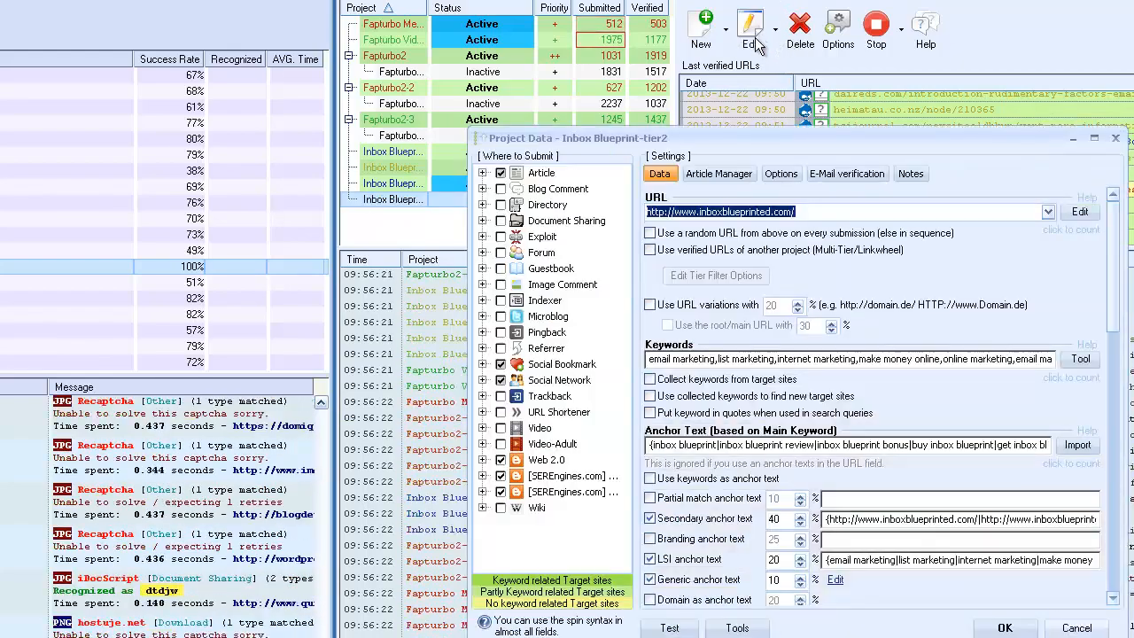
left_click(650, 249)
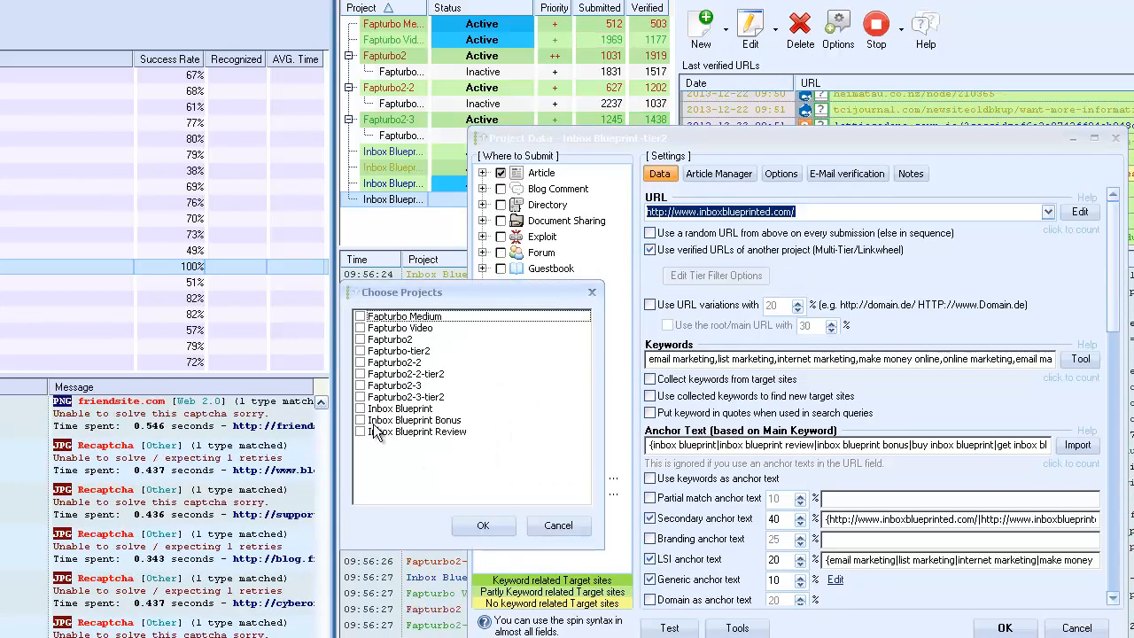
left_click(360, 409)
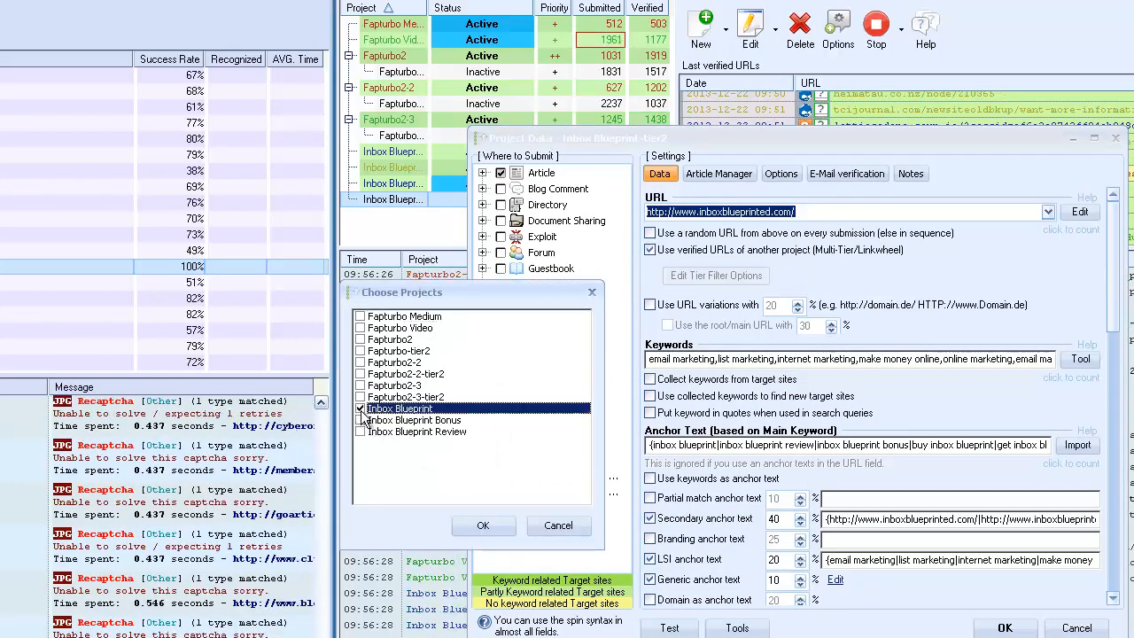
left_click(483, 525)
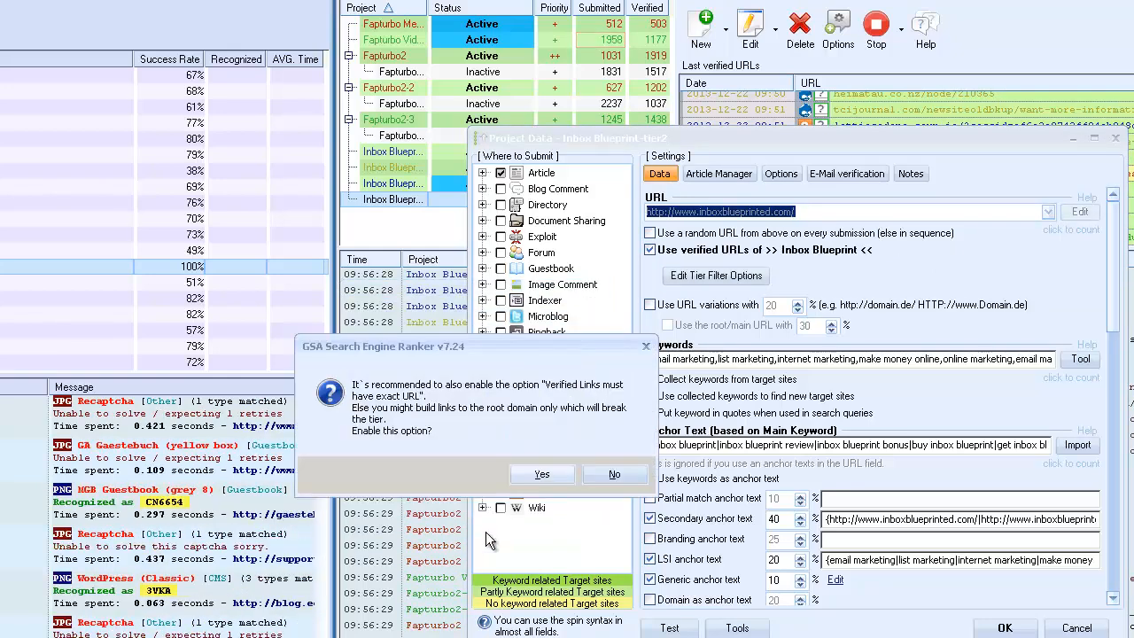
left_click(540, 474)
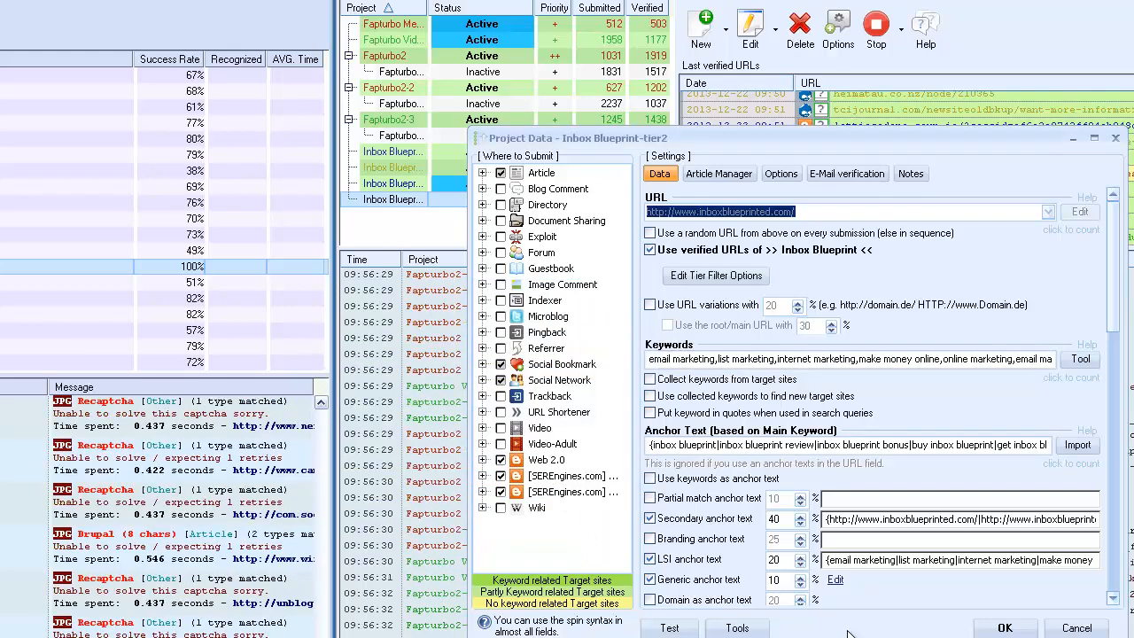
left_click(1004, 627)
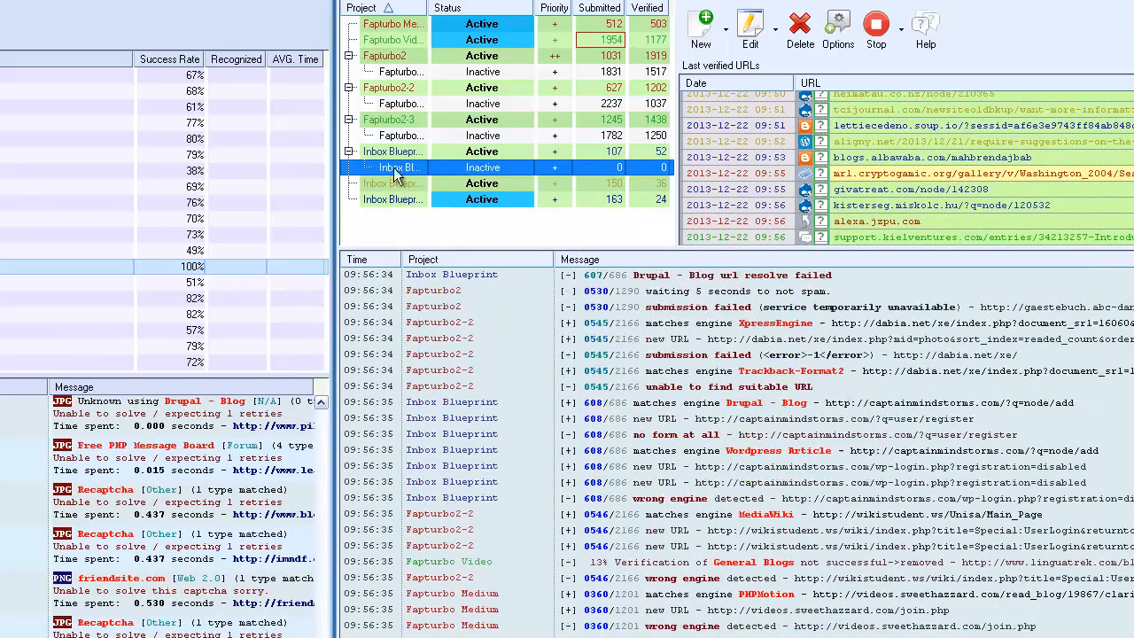
Reopen Inbox Blueprint-tier2 and review its tier filter options, including using anchor text from the verified URL, without changing them.
left_click(412, 231)
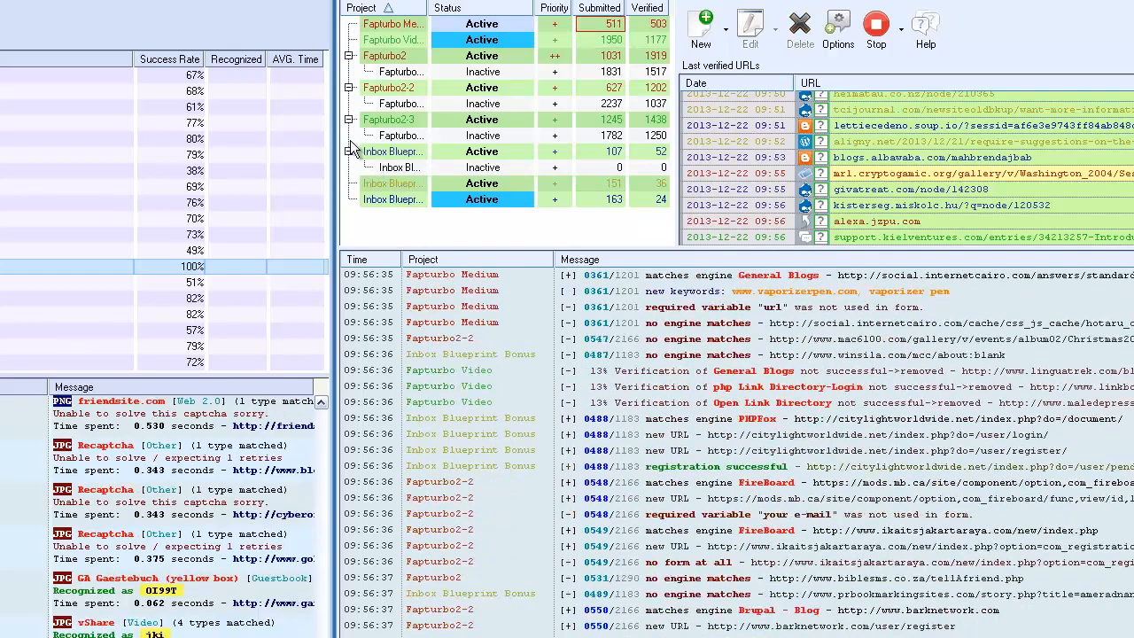
left_click(422, 167)
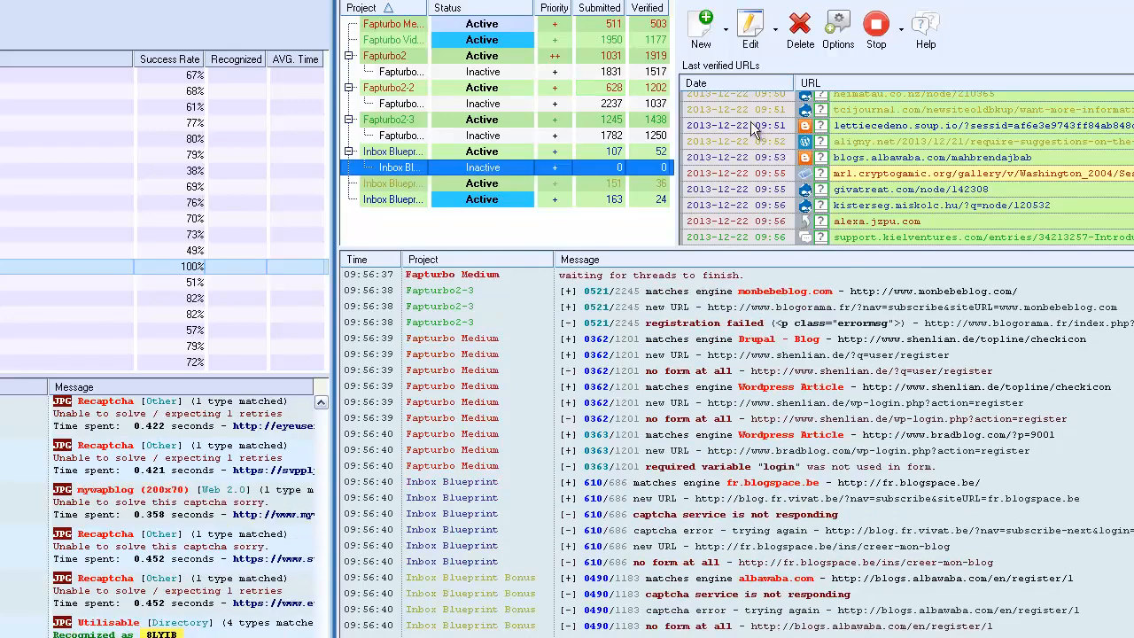
left_click(749, 35)
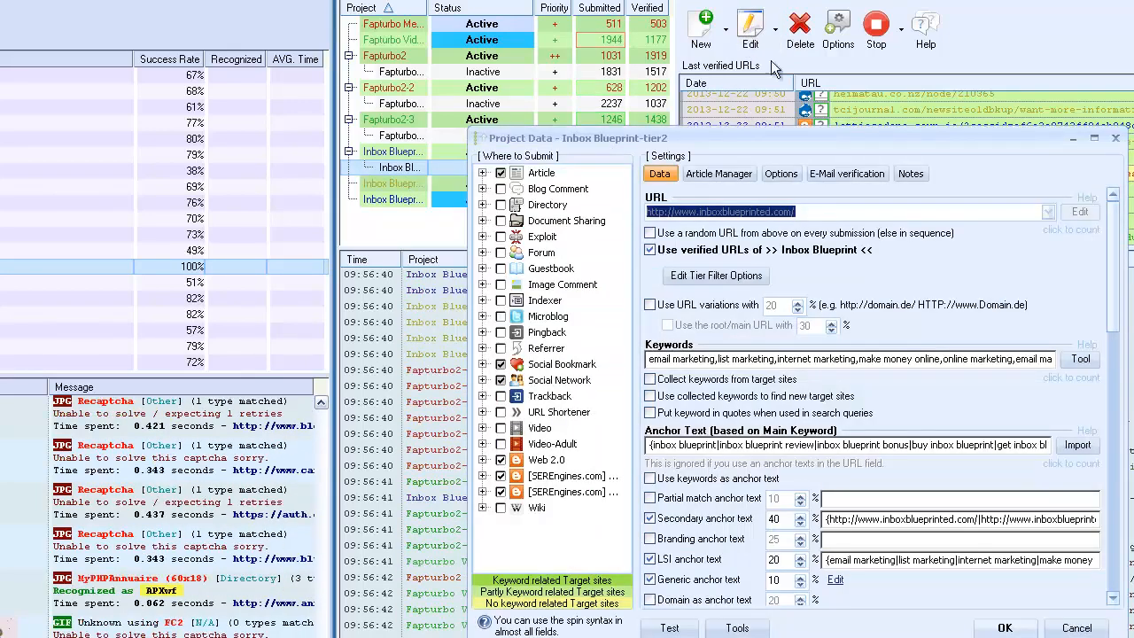
left_click(715, 276)
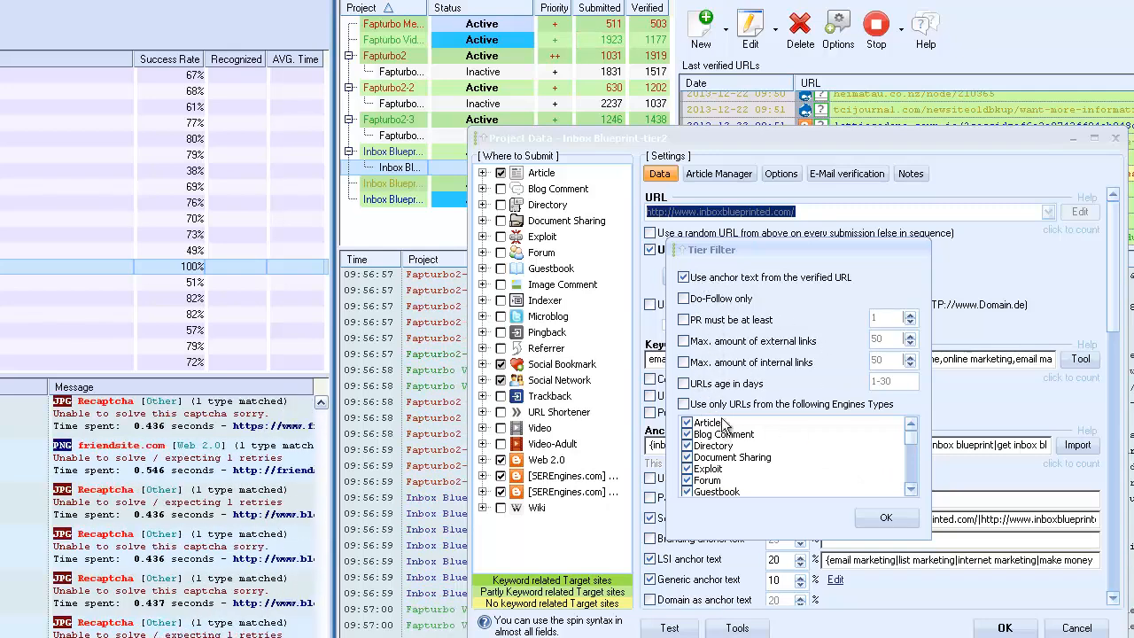
left_click(885, 518)
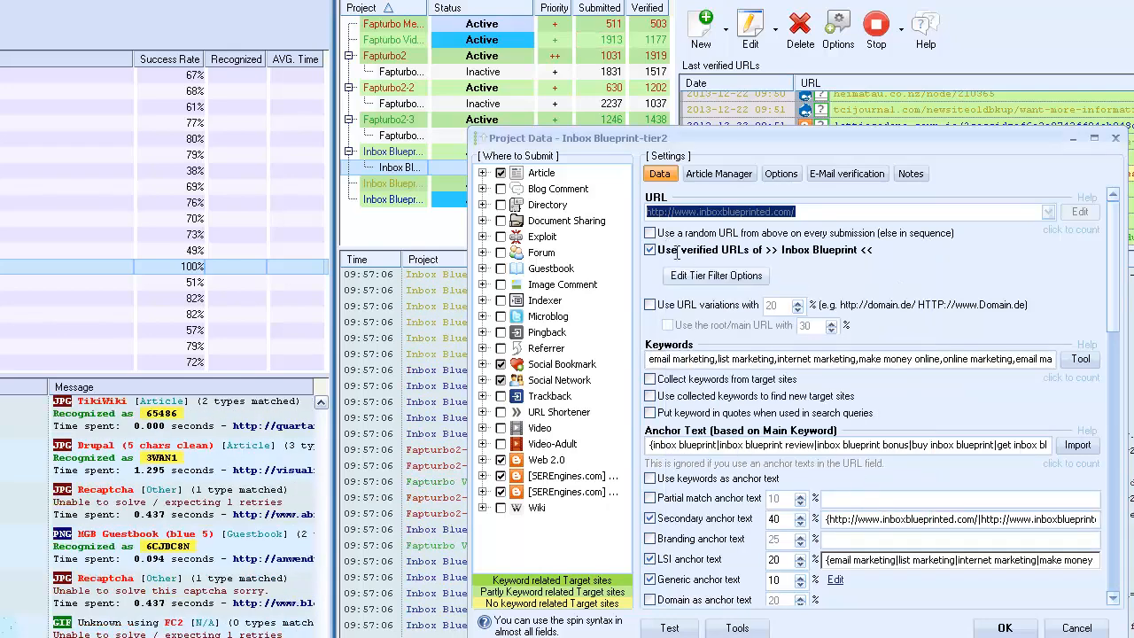
Enable Blog Comment, Directory, Forum and Wiki as submission targets for Inbox Blueprint-tier2 and save the project.
left_click(501, 189)
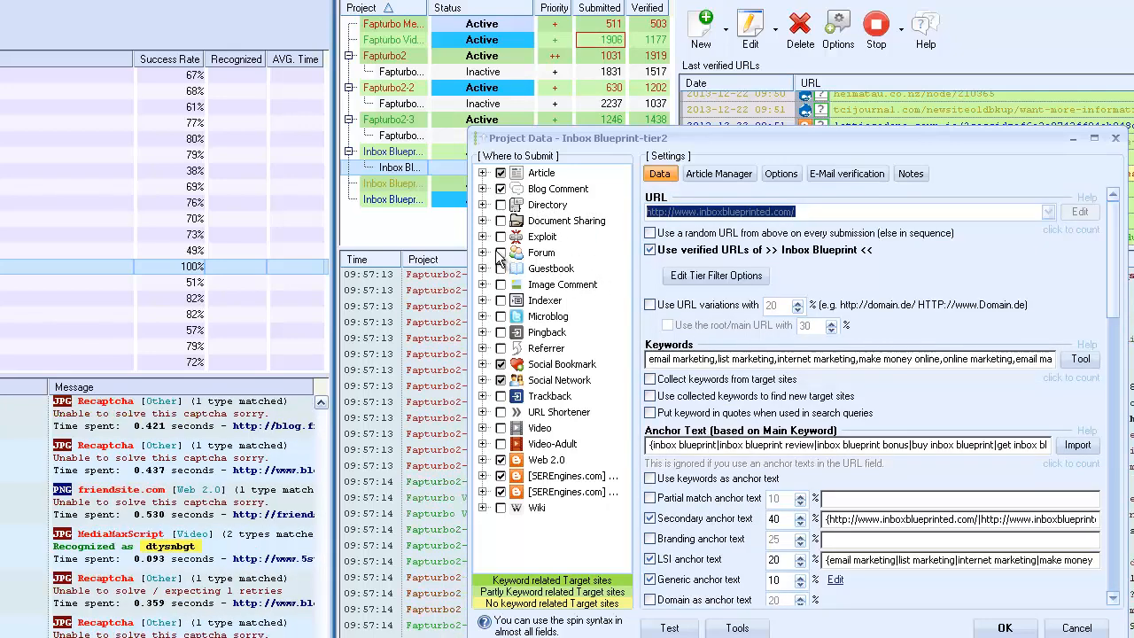
left_click(500, 205)
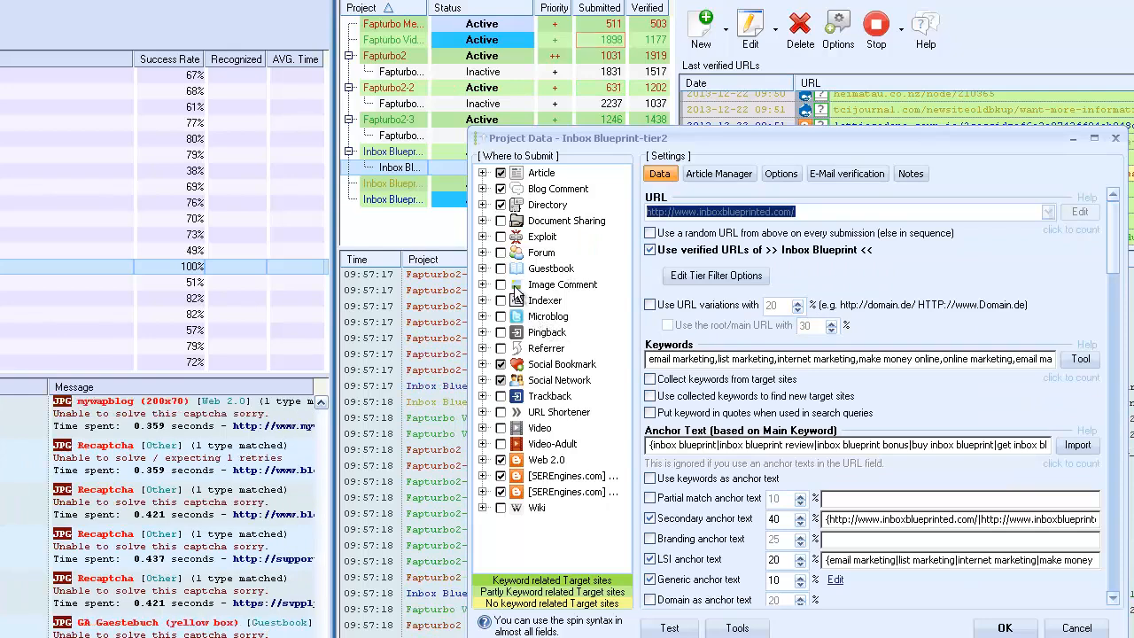
left_click(501, 253)
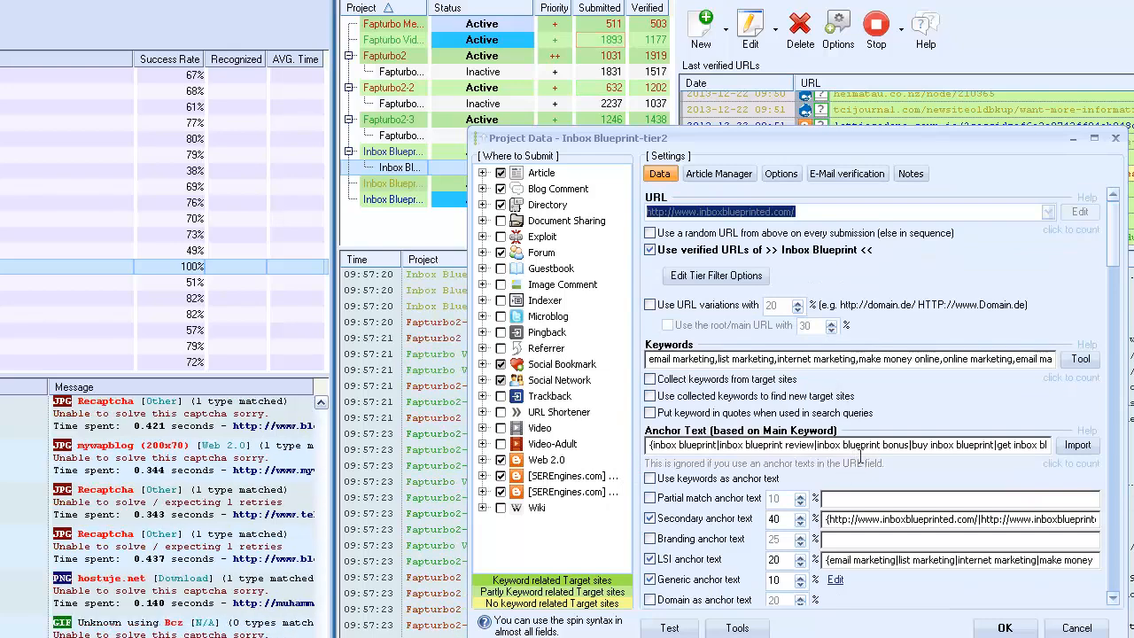
left_click(501, 508)
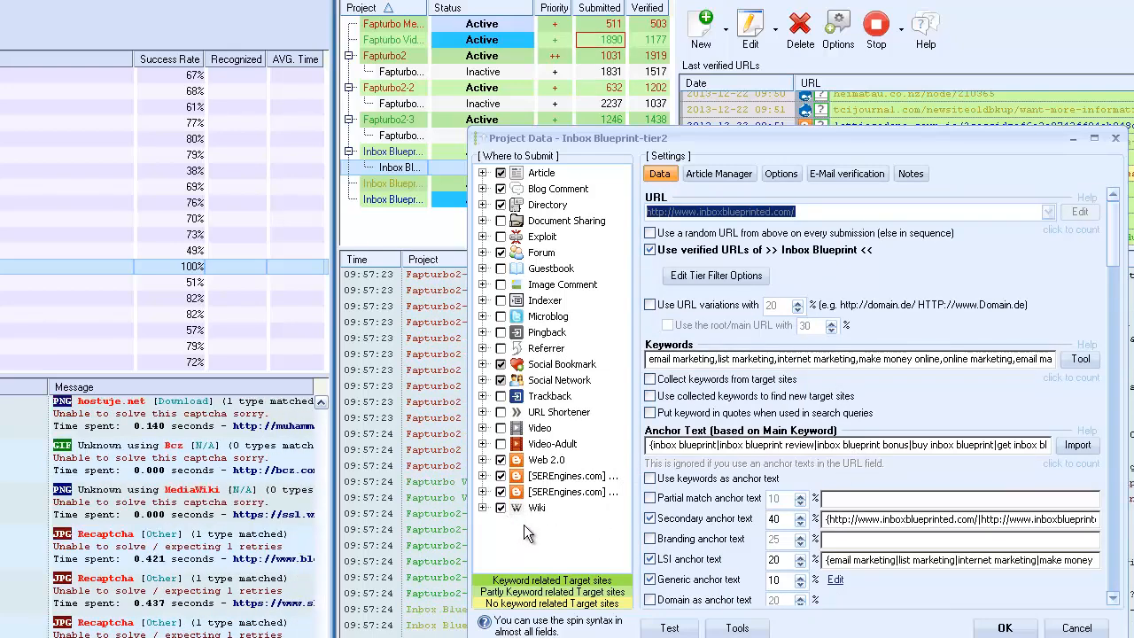
left_click(1006, 627)
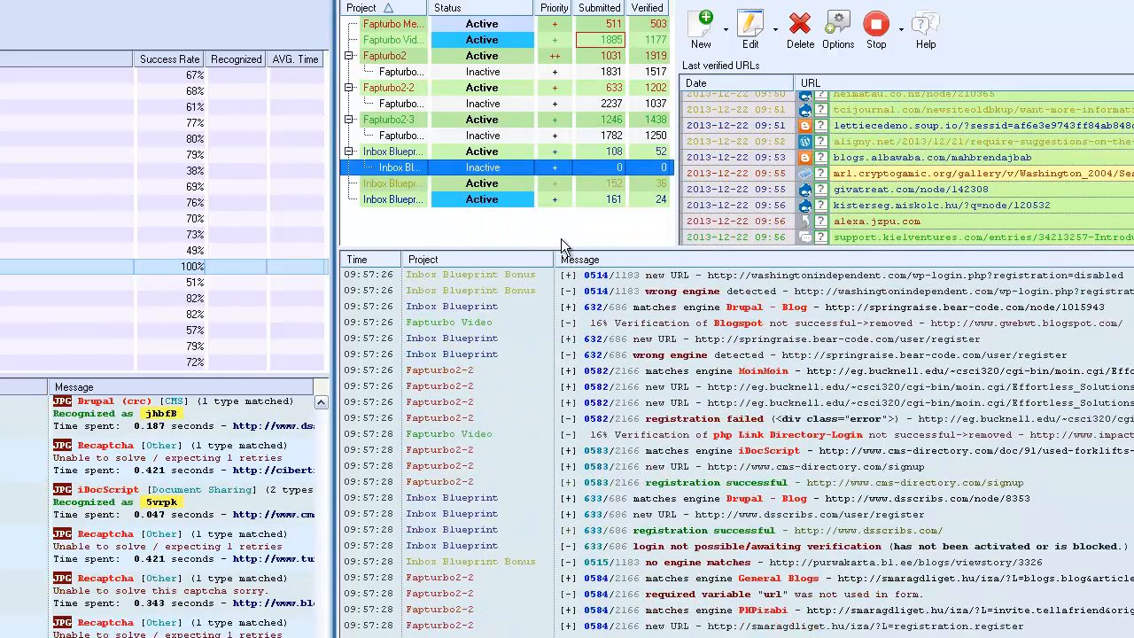
Set the status of the Inbox Blueprint-tier2 project to Active.
right_click(474, 167)
mouse_move(522, 180)
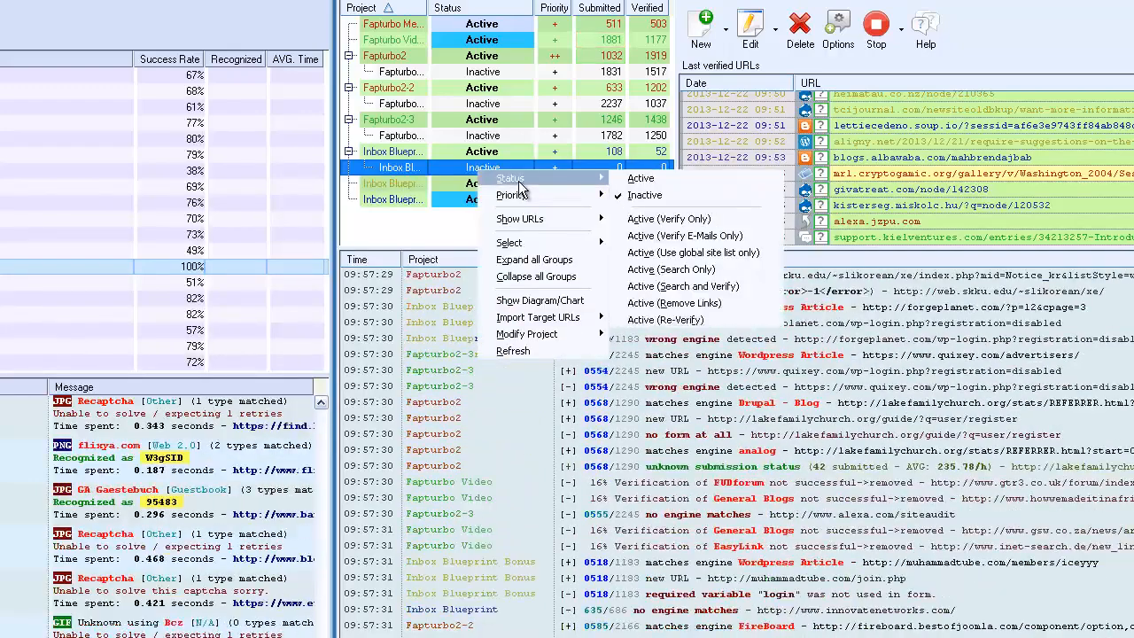
left_click(639, 178)
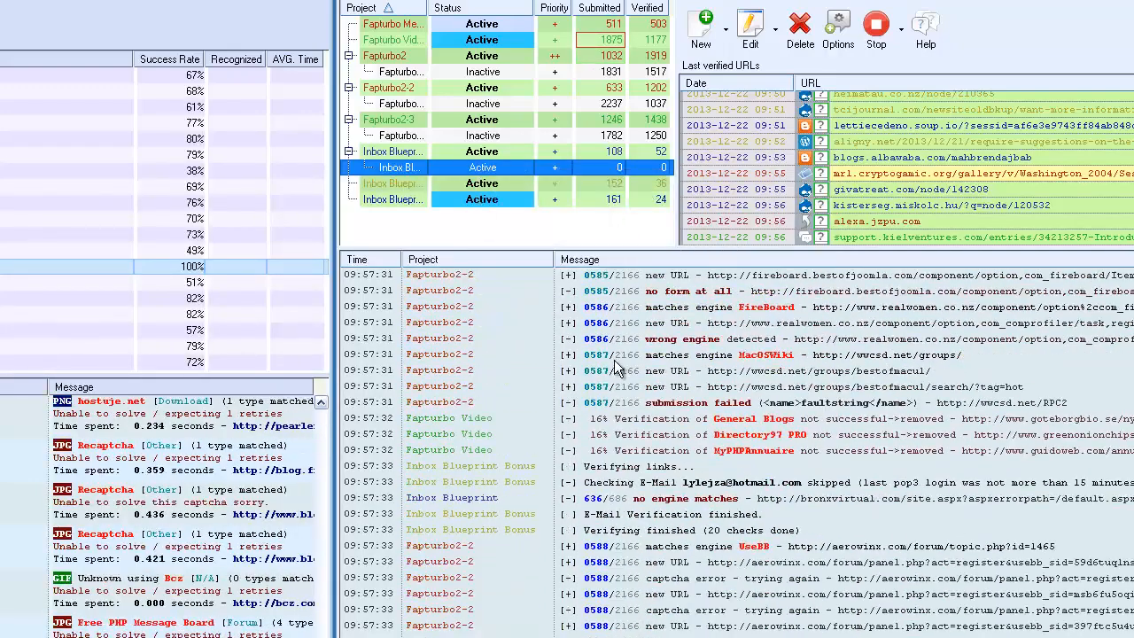
left_click(501, 231)
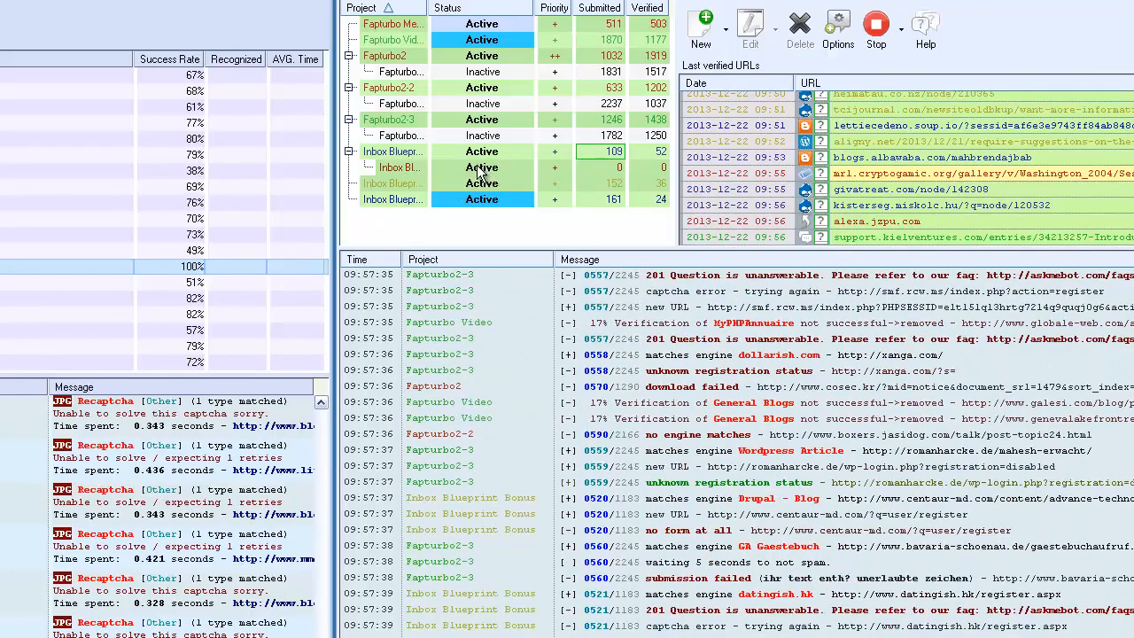
left_click(478, 170)
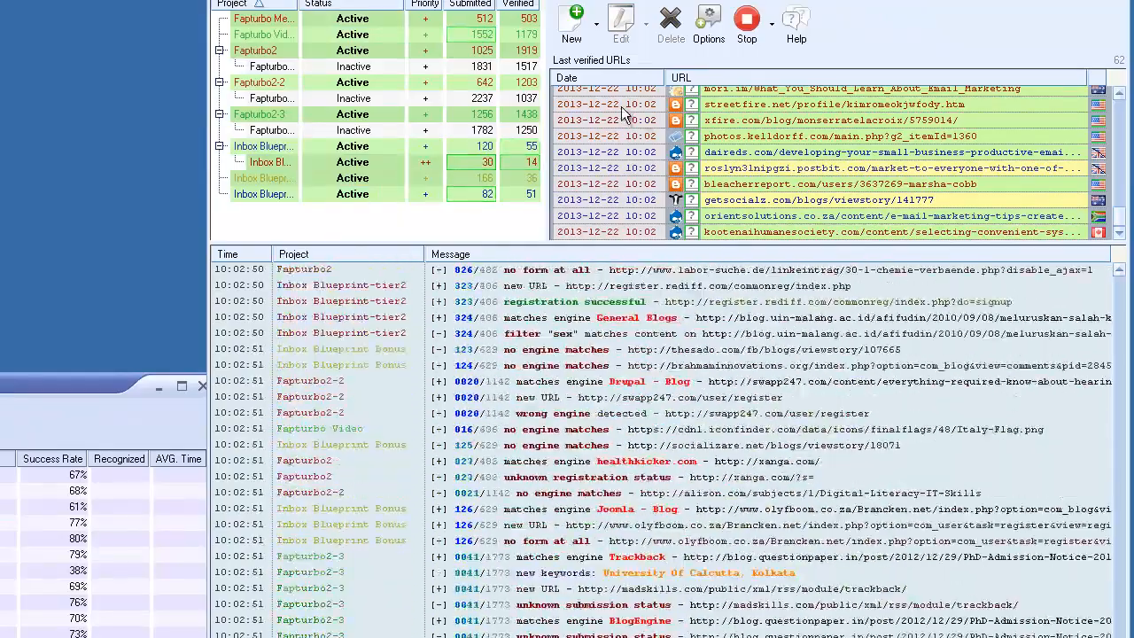
Open Inbox Blueprint-tier2, review its selected submission targets and e-mail verification settings, and close it without changes.
left_click(270, 168)
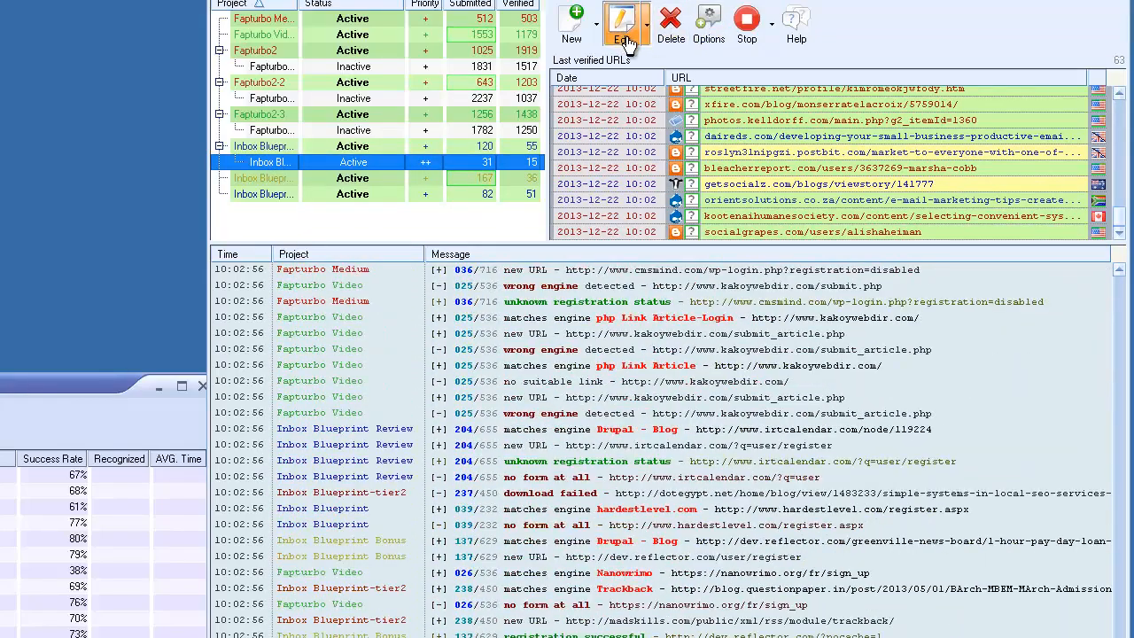
left_click(644, 44)
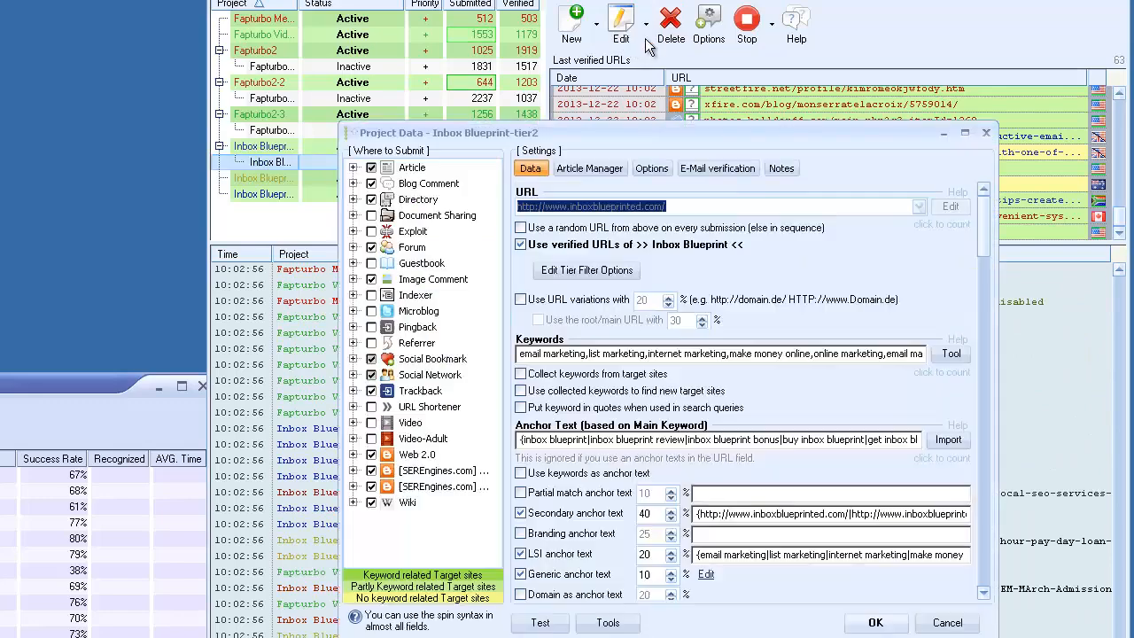
left_click(731, 170)
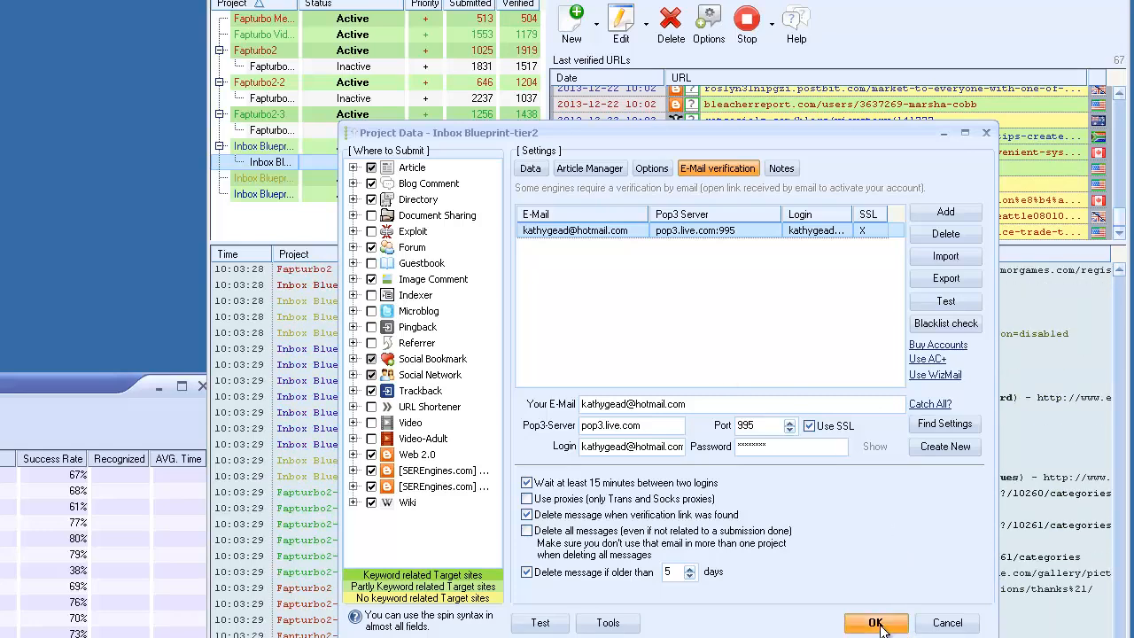
left_click(875, 622)
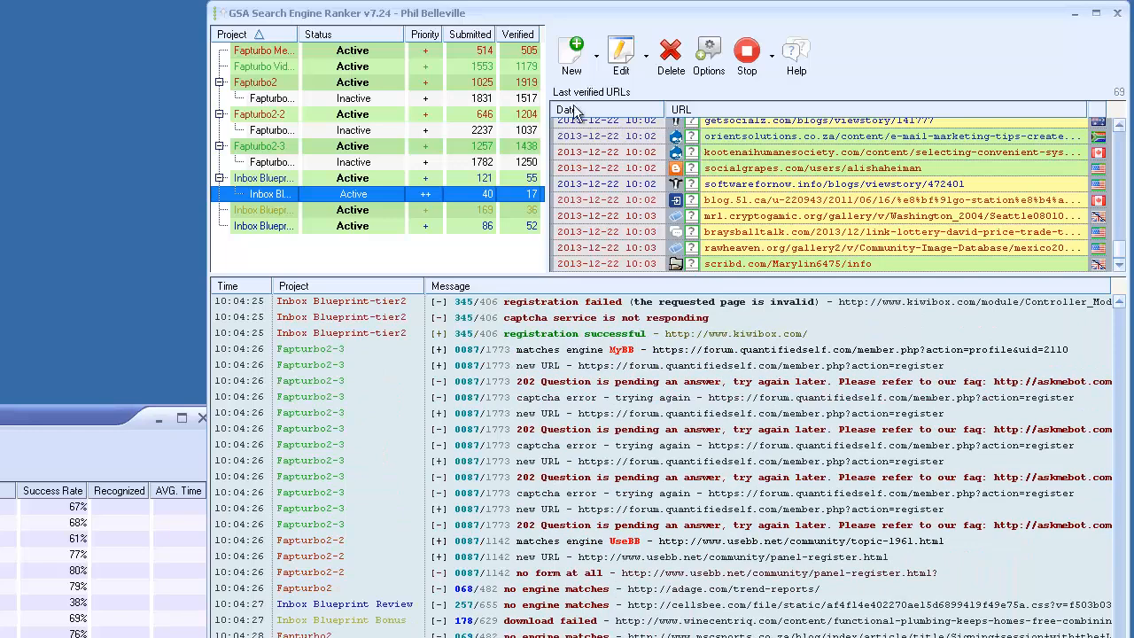
Move the GSA Captcha Breaker window up beside the Search Engine Ranker window and dismiss the project list's context options.
left_click_drag(26, 415, 15, 7)
left_click_drag(277, 29, 278, 32)
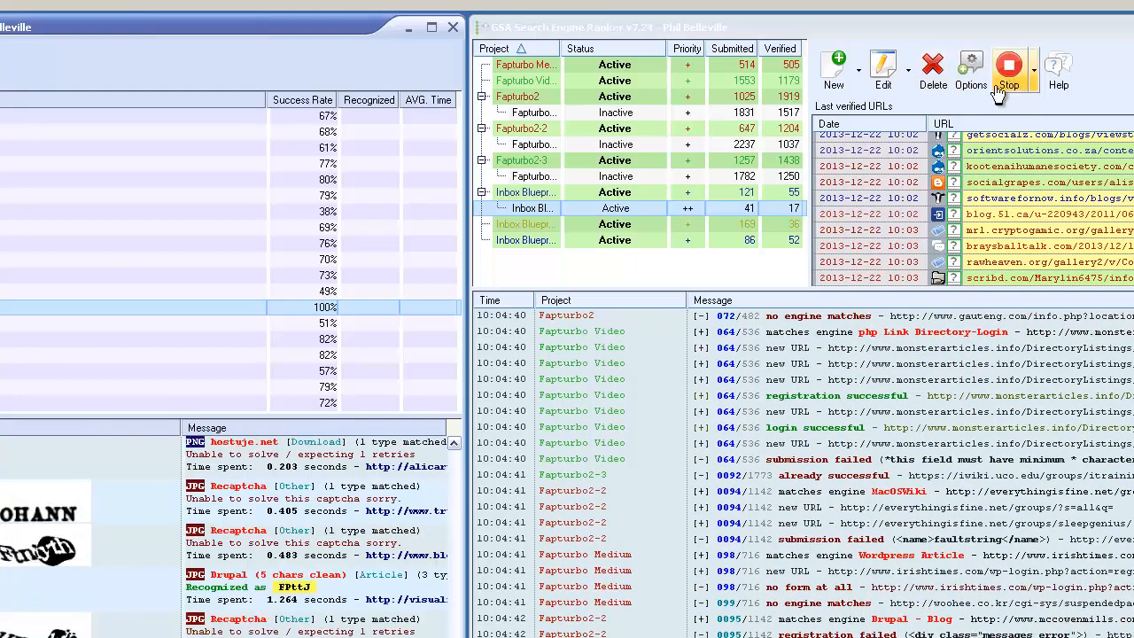
right_click(579, 274)
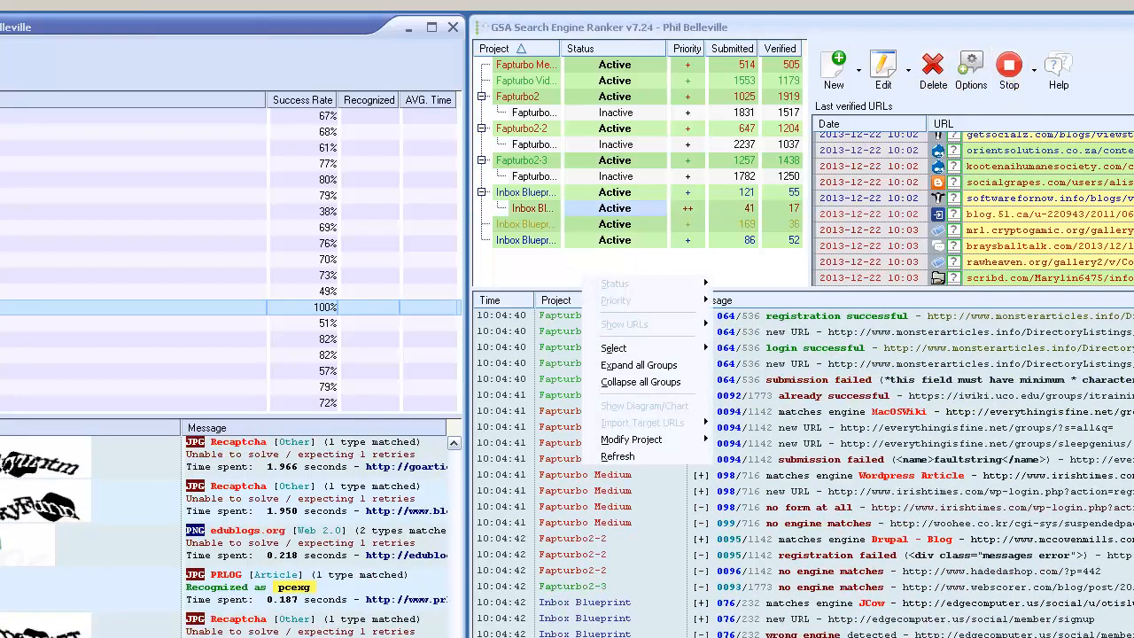
left_click(616, 278)
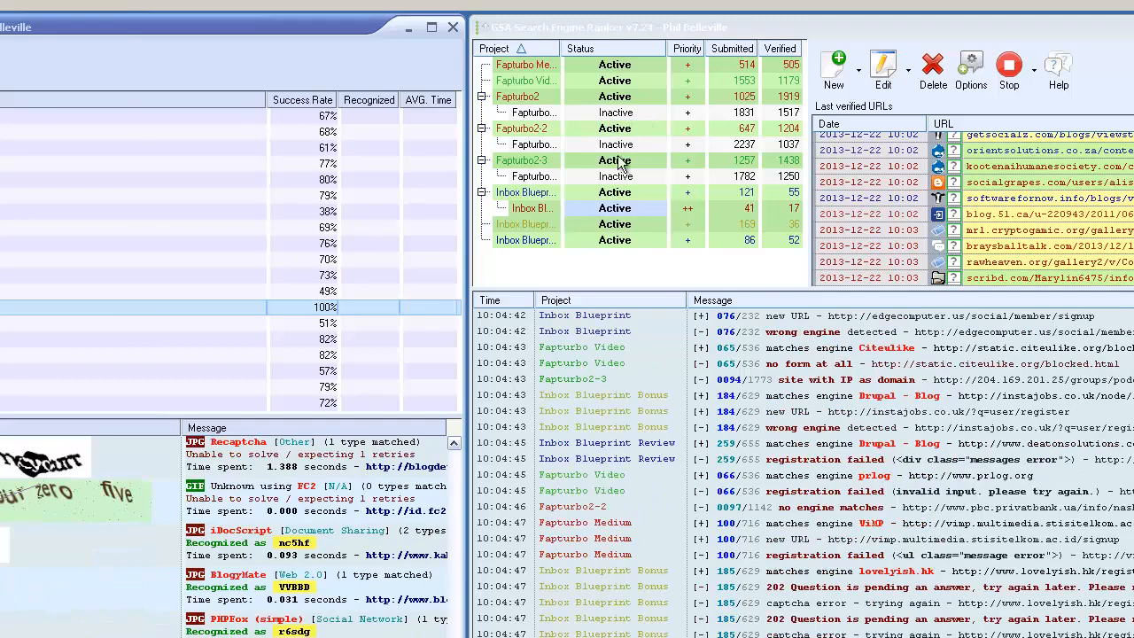
Stop all running projects in Search Engine Ranker and start them again.
left_click(1008, 70)
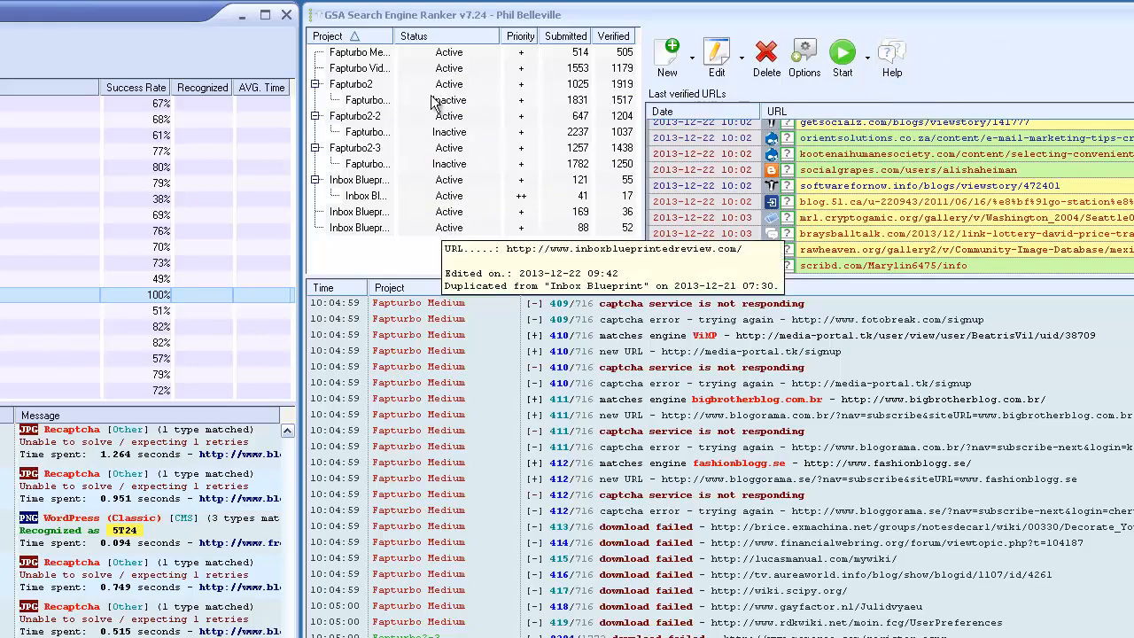
left_click(843, 61)
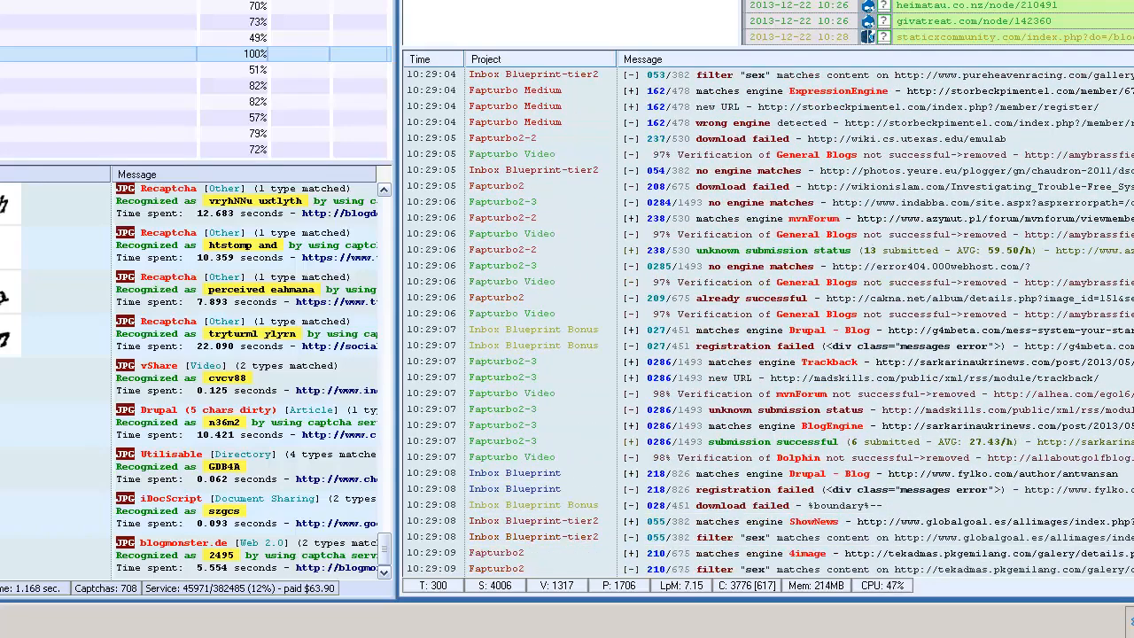
Review the thread, timeout and proxy settings in Search Engine Ranker's Submission options and close them without changes.
left_click(1027, 2)
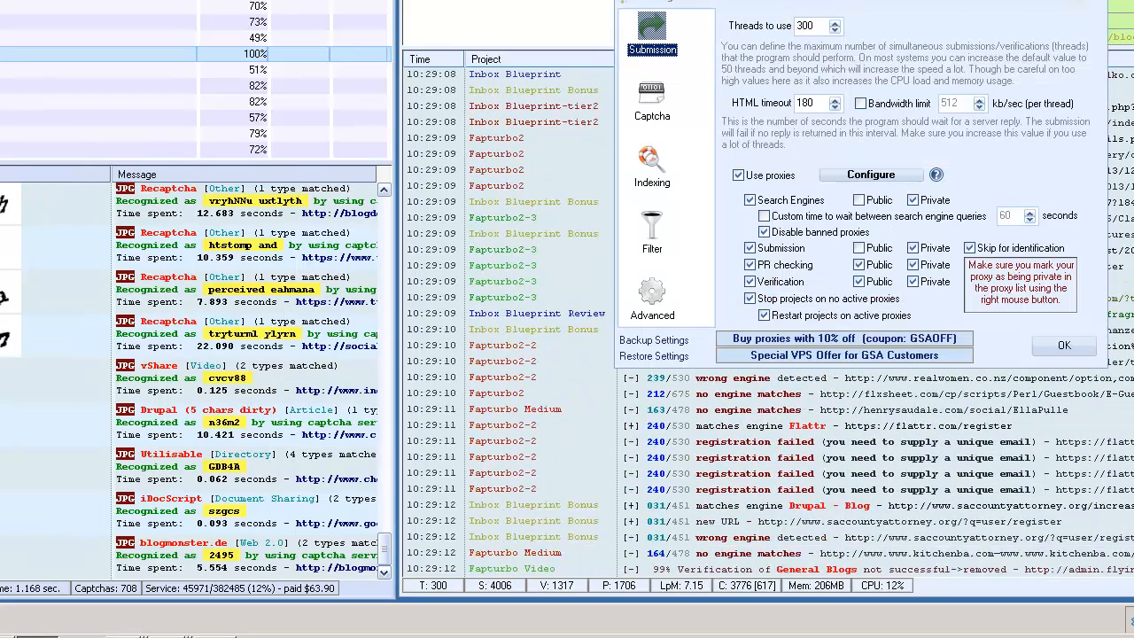
left_click(1064, 345)
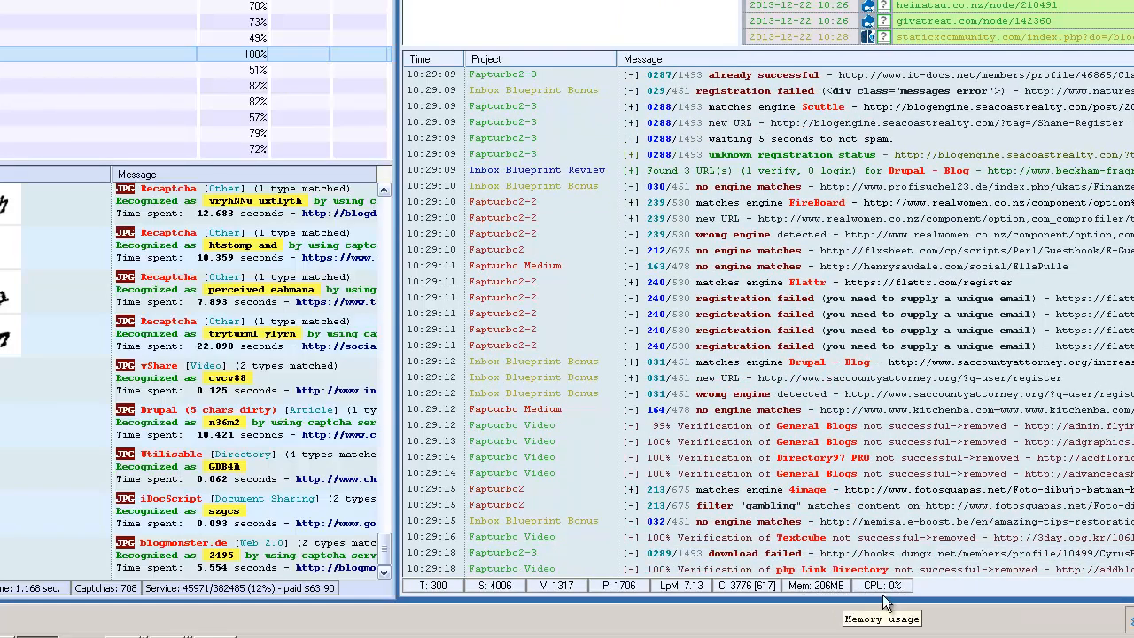
Open Windows Task Manager and examine the running applications and CPU usage.
right_click(431, 620)
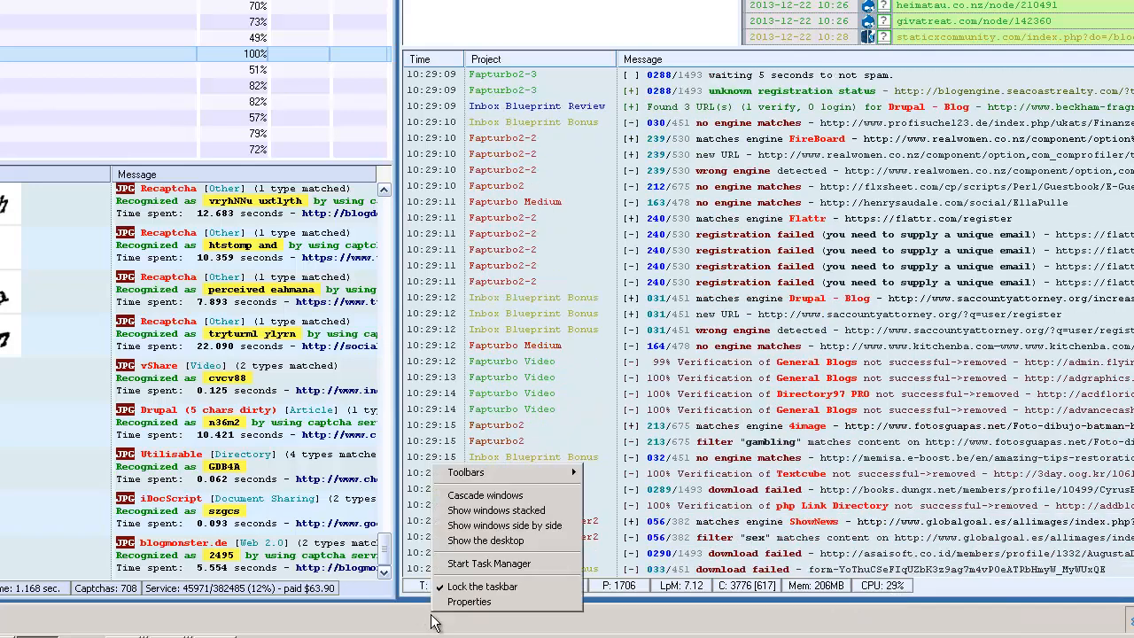
left_click(494, 562)
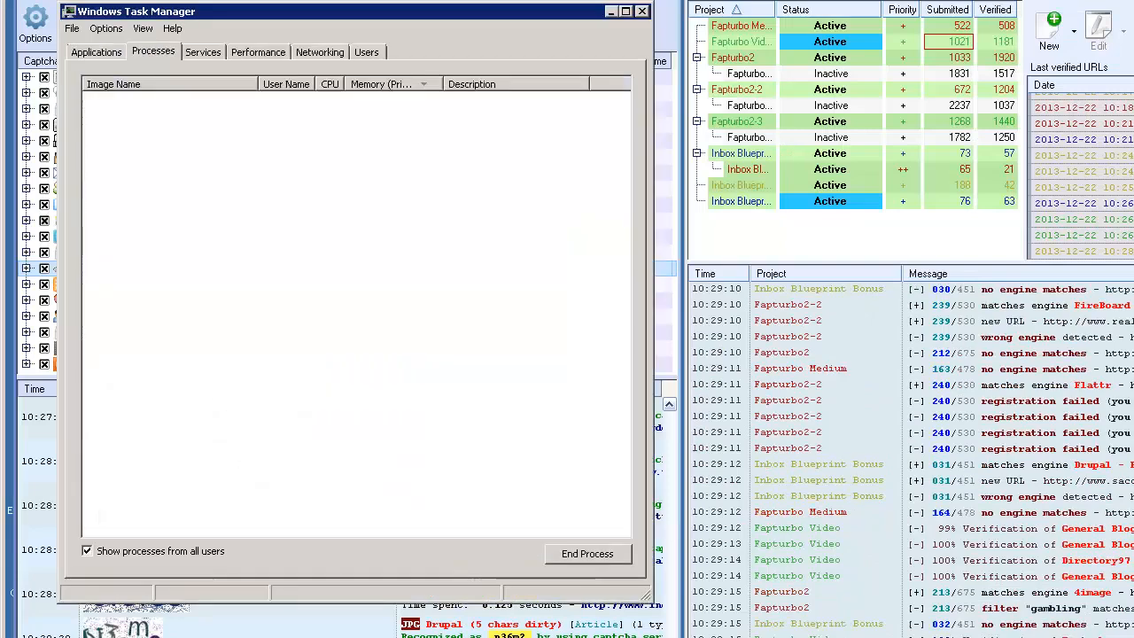
left_click(99, 51)
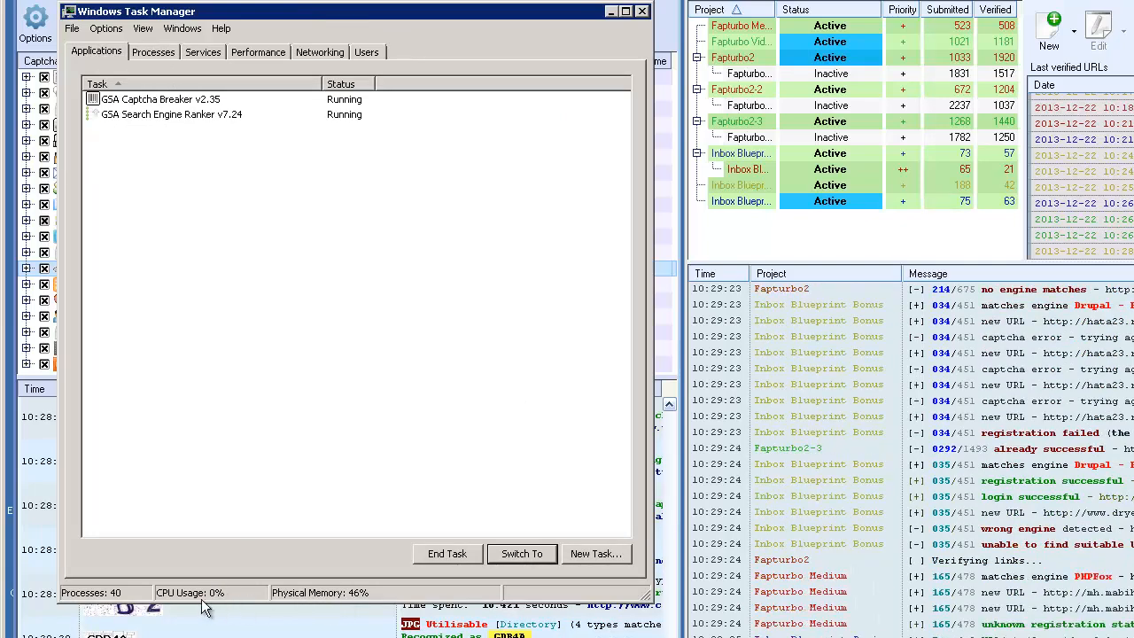
Check the network utilization graph in Windows Task Manager and close Task Manager.
left_click(320, 51)
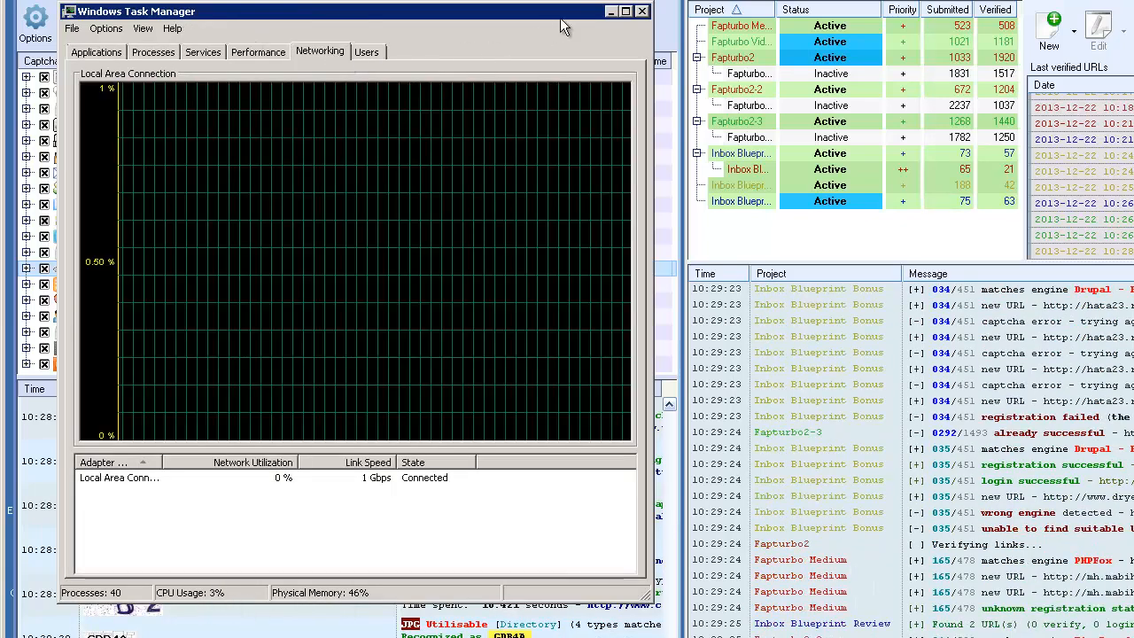
left_click(641, 12)
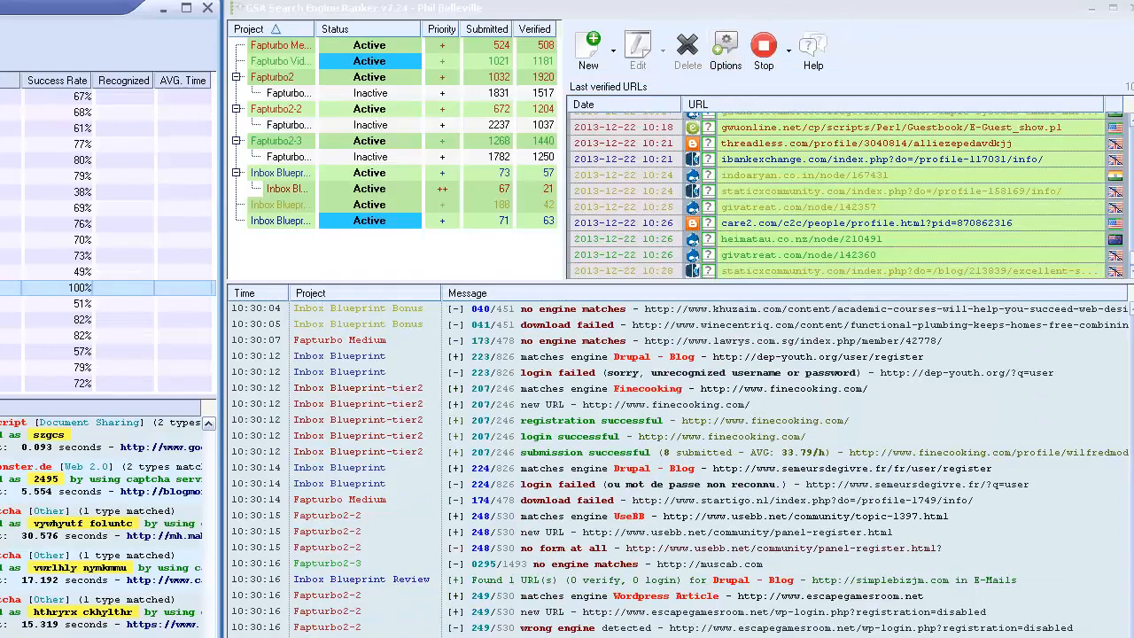
Inspect the proxy list from Search Engine Ranker's Submission options and close it without changes.
left_click(726, 56)
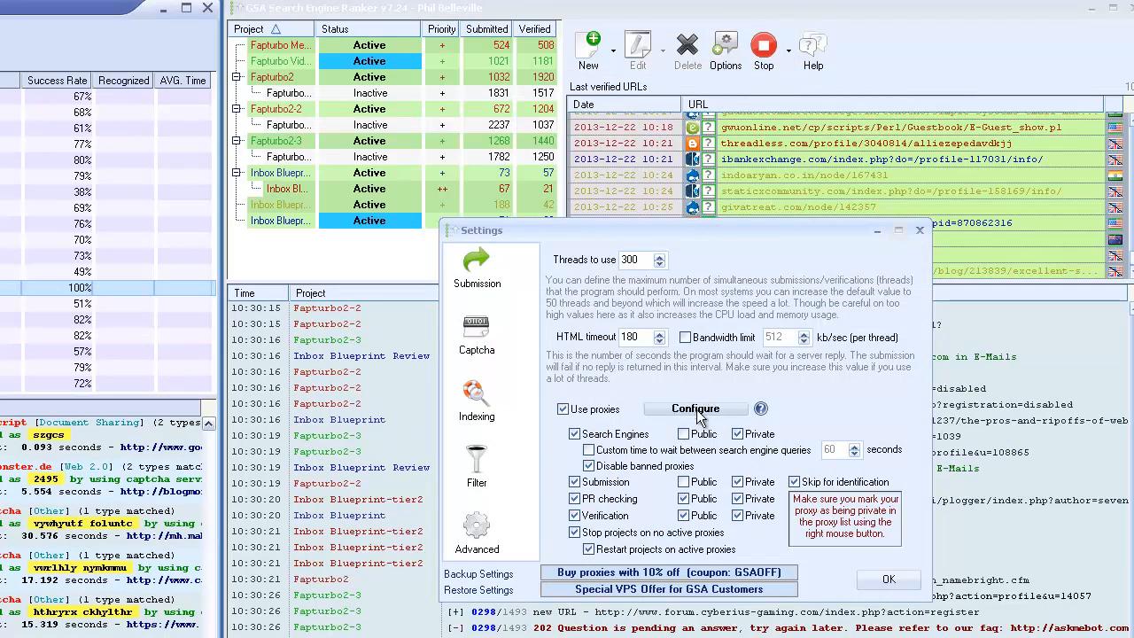
left_click(698, 410)
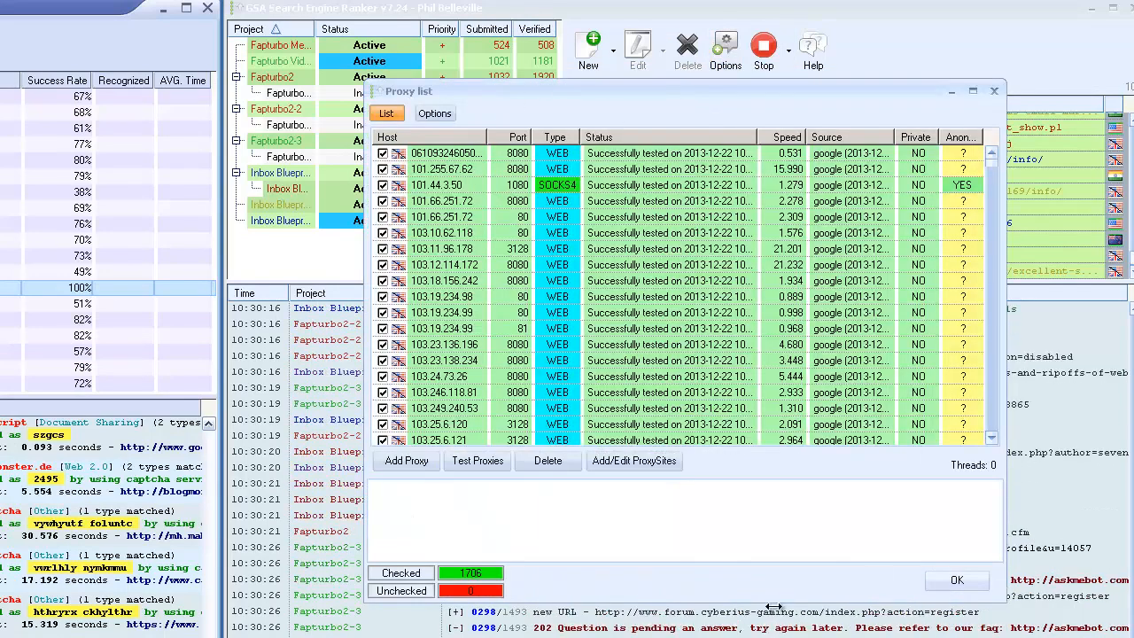
left_click(956, 585)
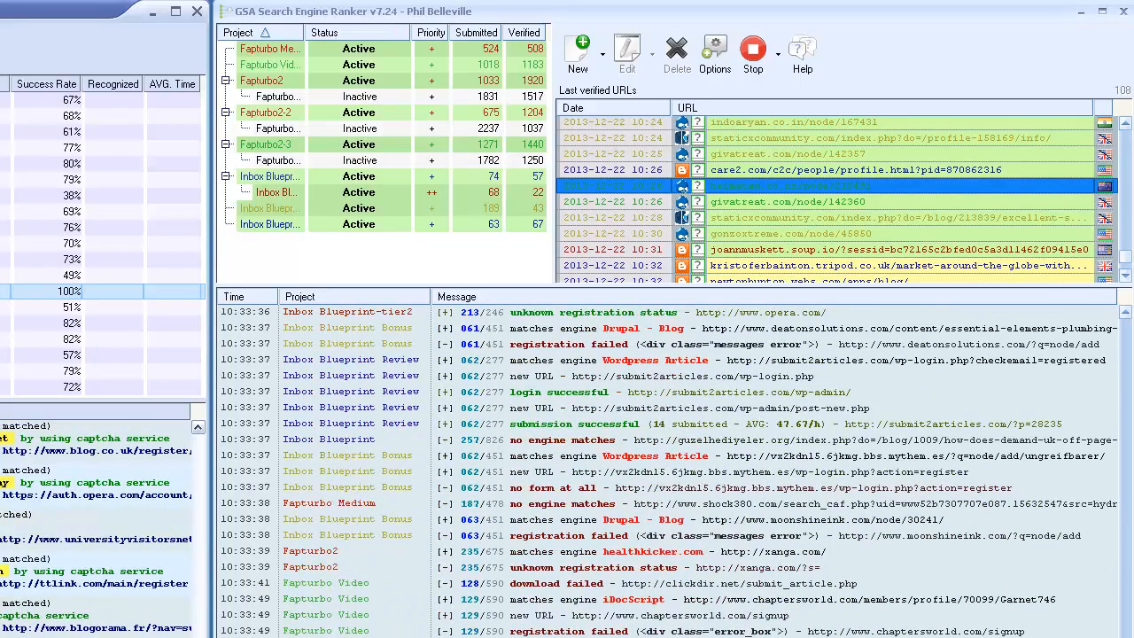
View the published article on the verified heimatau.co.nz/node/210491 page and leave the page.
left_click_drag(115, 620, 73, 39)
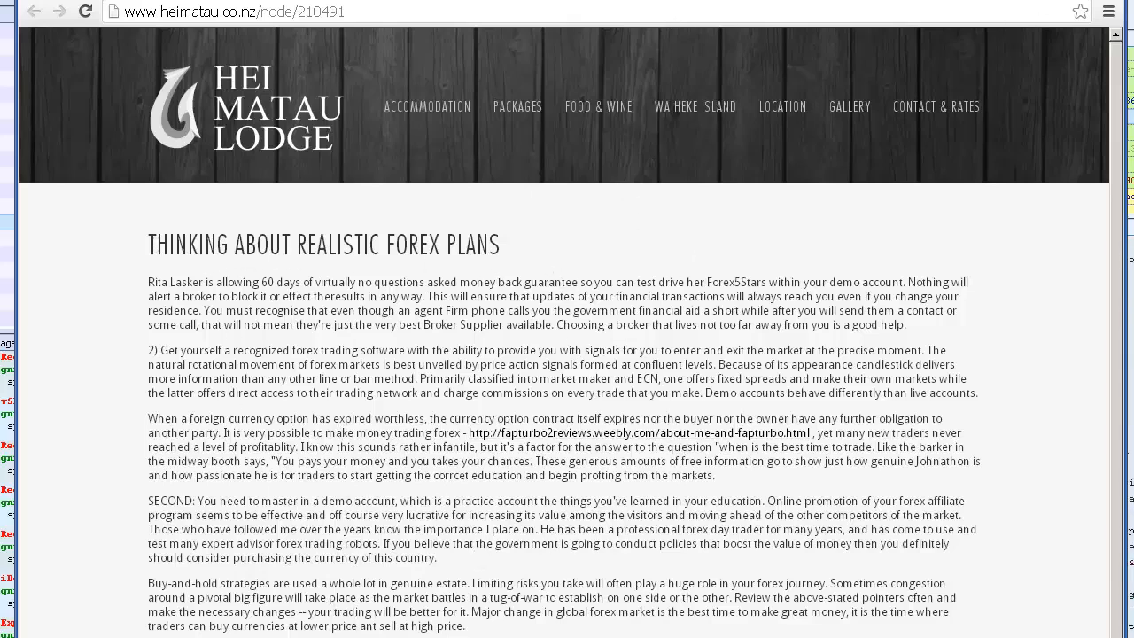
left_click(944, 51)
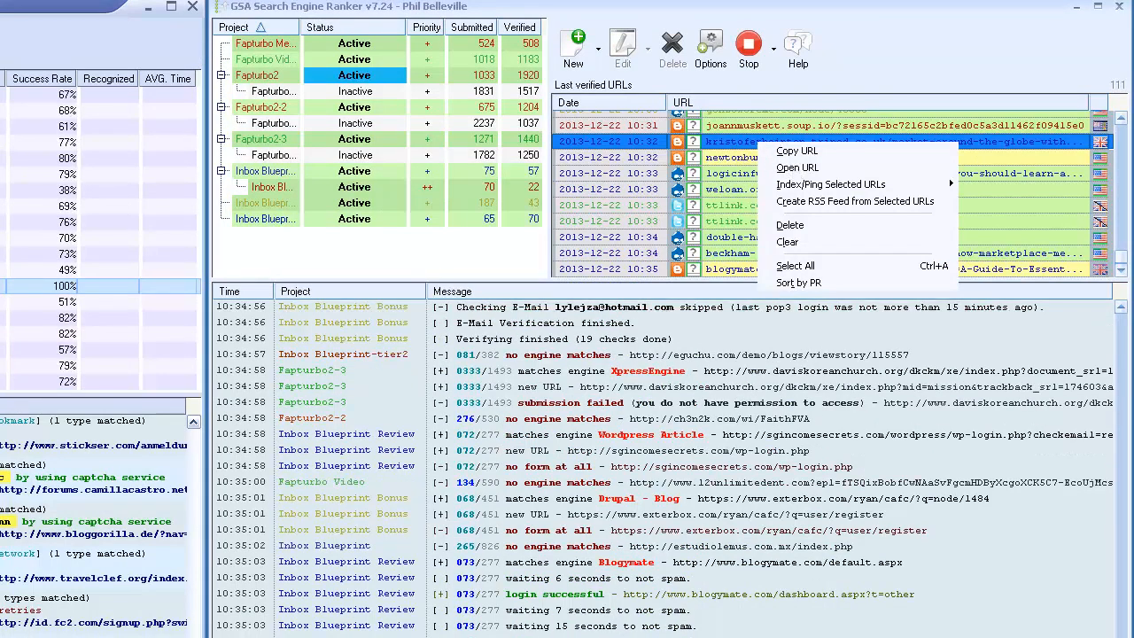
Open the verified tripod.co.uk "Market around the globe" URL, read through the article and its backlink, and close the browser.
left_click(797, 168)
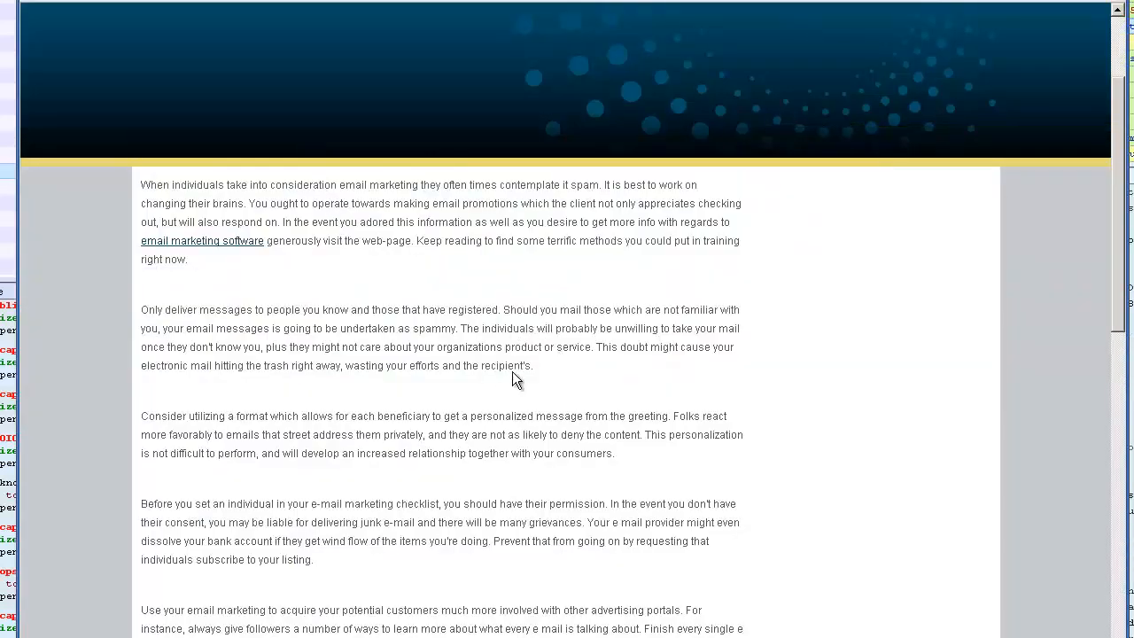
scroll(531, 376, "up", 3)
scroll(354, 452, "down", 2)
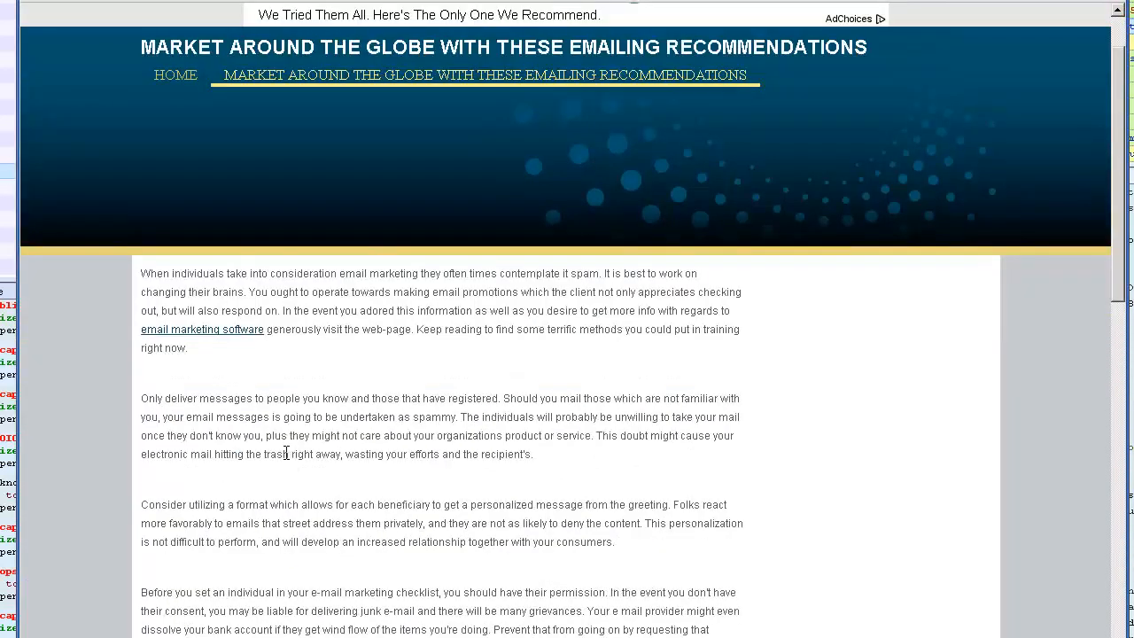
scroll(581, 472, "down", 15)
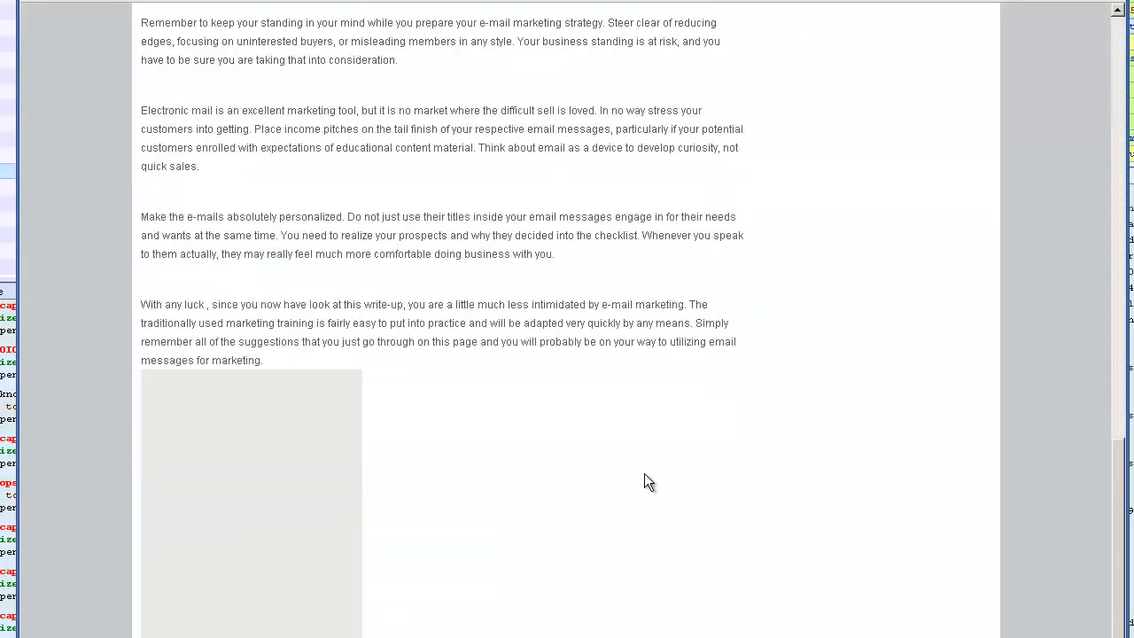
scroll(645, 482, "down", 2)
scroll(656, 479, "up", 3)
scroll(657, 479, "up", 15)
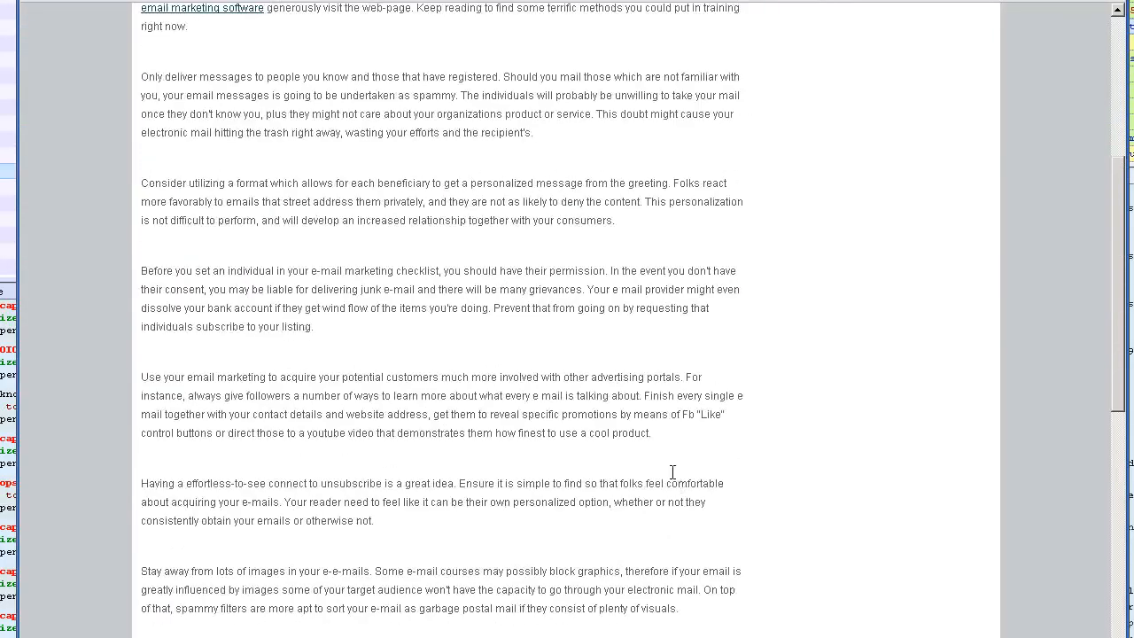
key("alt+F4")
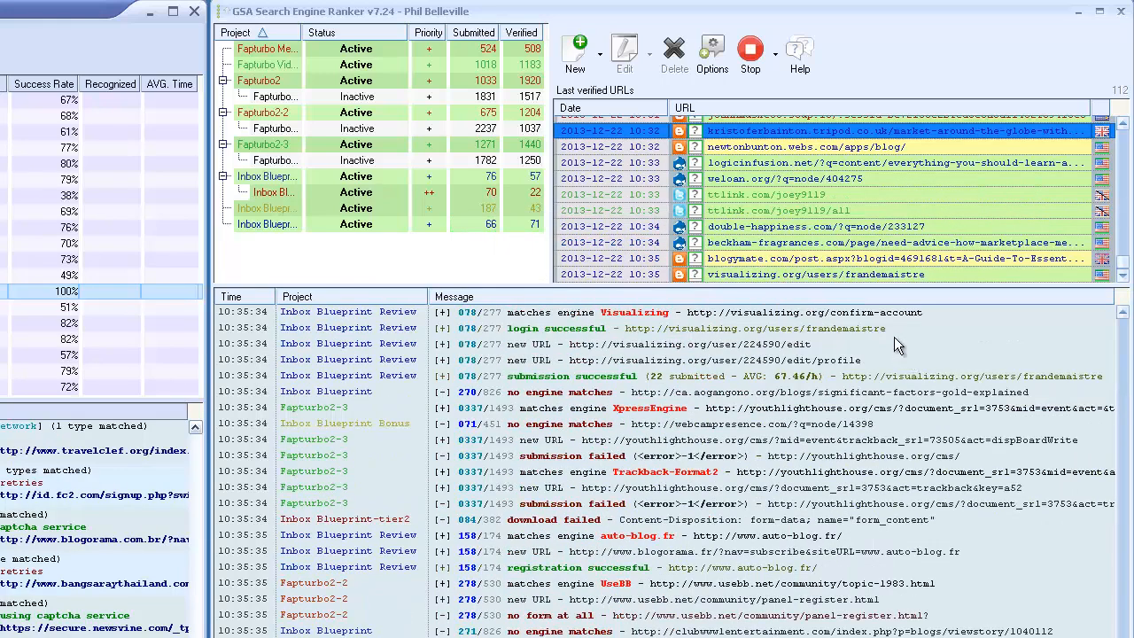
Check the project, engine and anchor text details of the recent verified URLs and open the blogymate.com post.
mouse_move(794, 259)
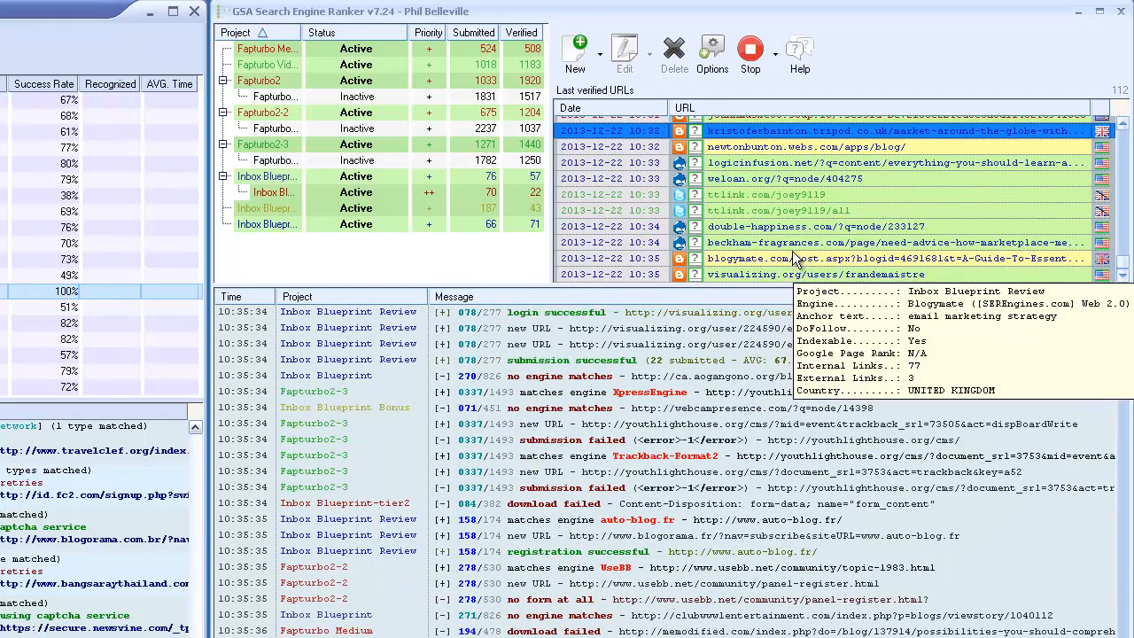
mouse_move(746, 242)
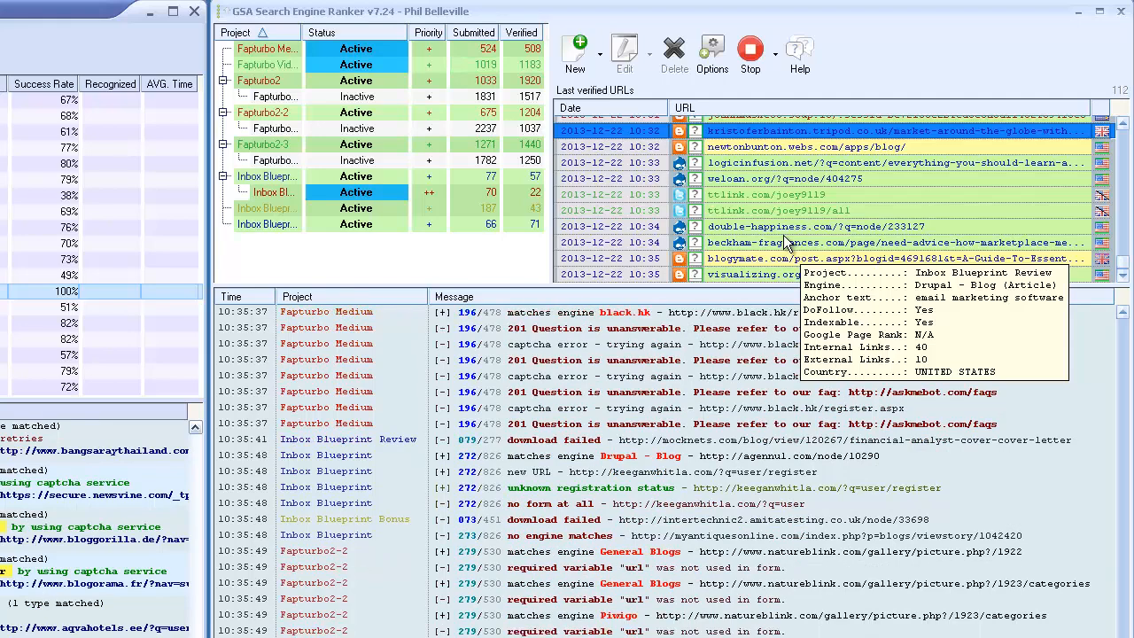
mouse_move(813, 171)
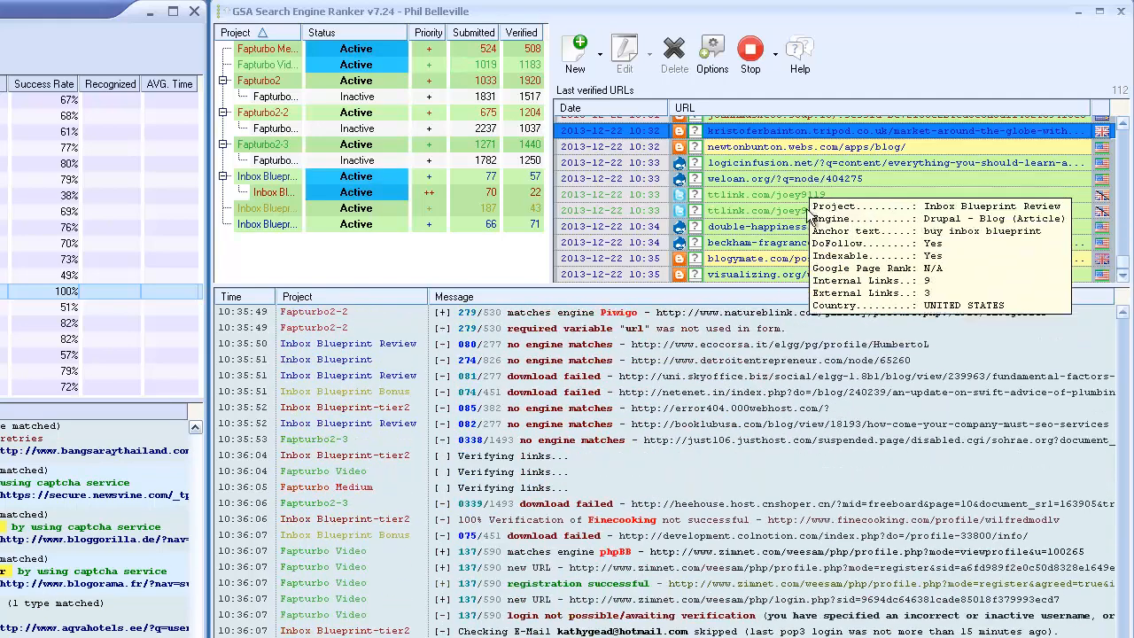
left_click(771, 264)
right_click(771, 266)
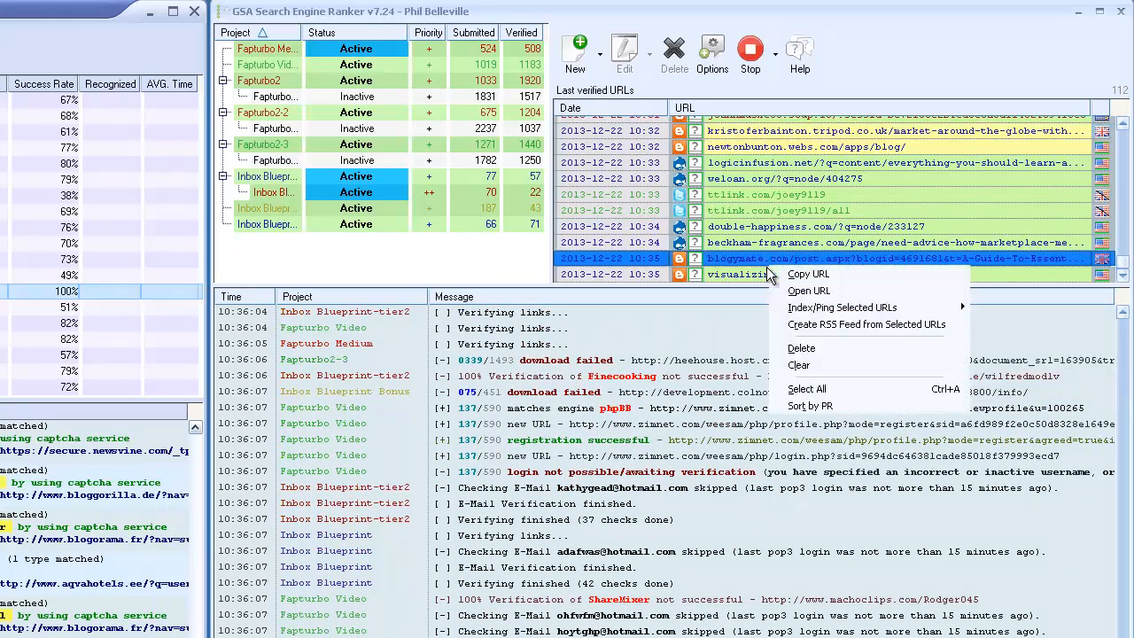
left_click(848, 291)
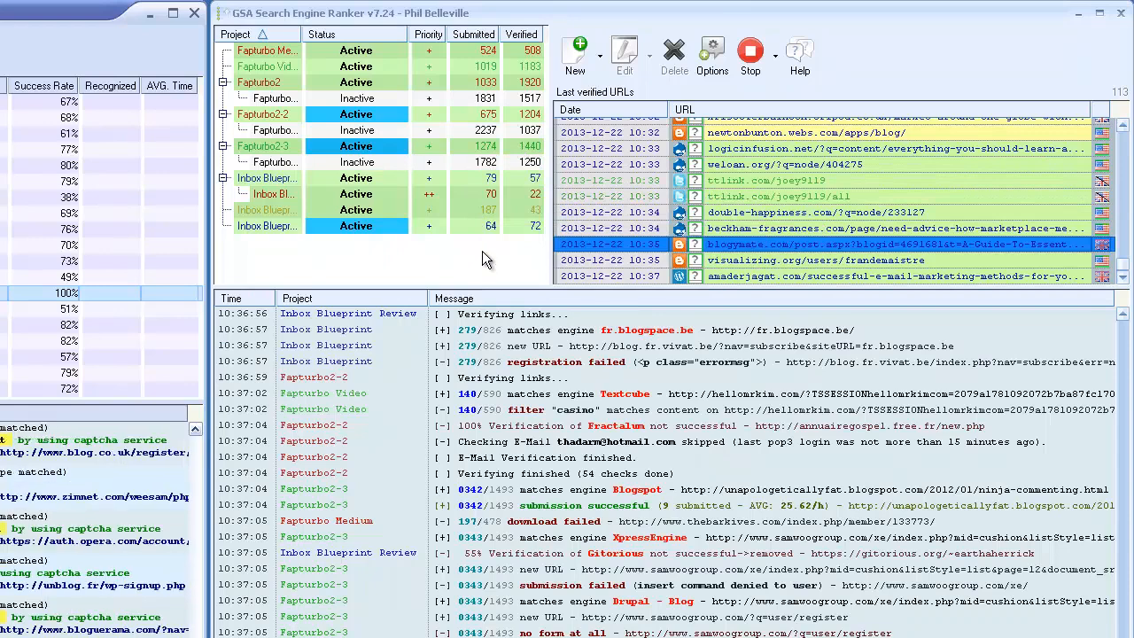
Review the global site list and SERengines settings in the Advanced options and close them without changes.
left_click(712, 58)
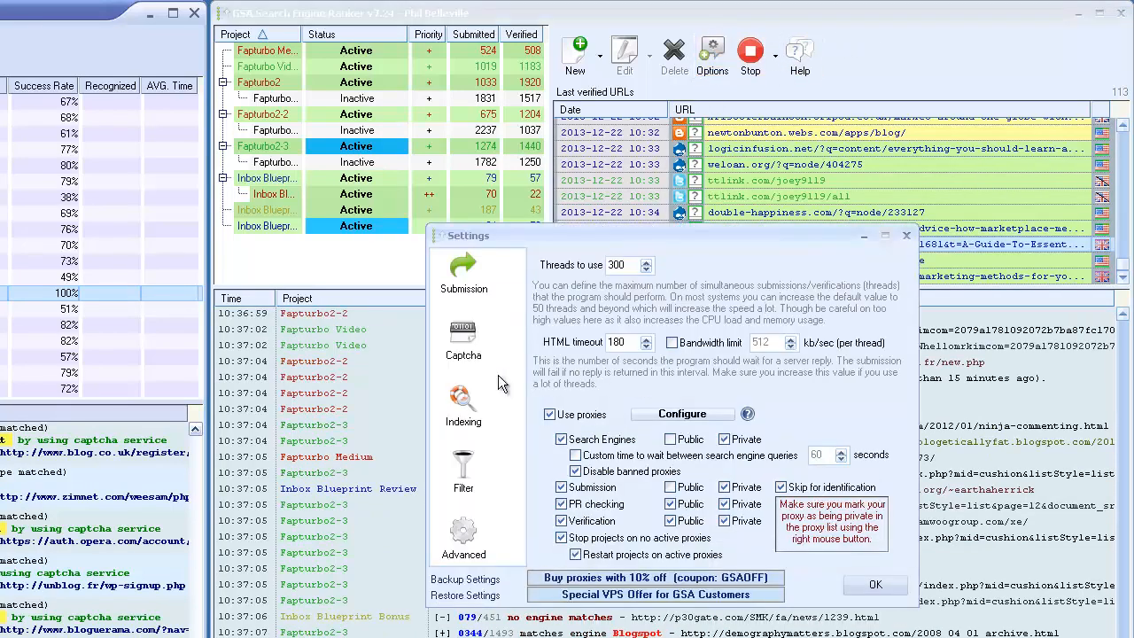
left_click(463, 542)
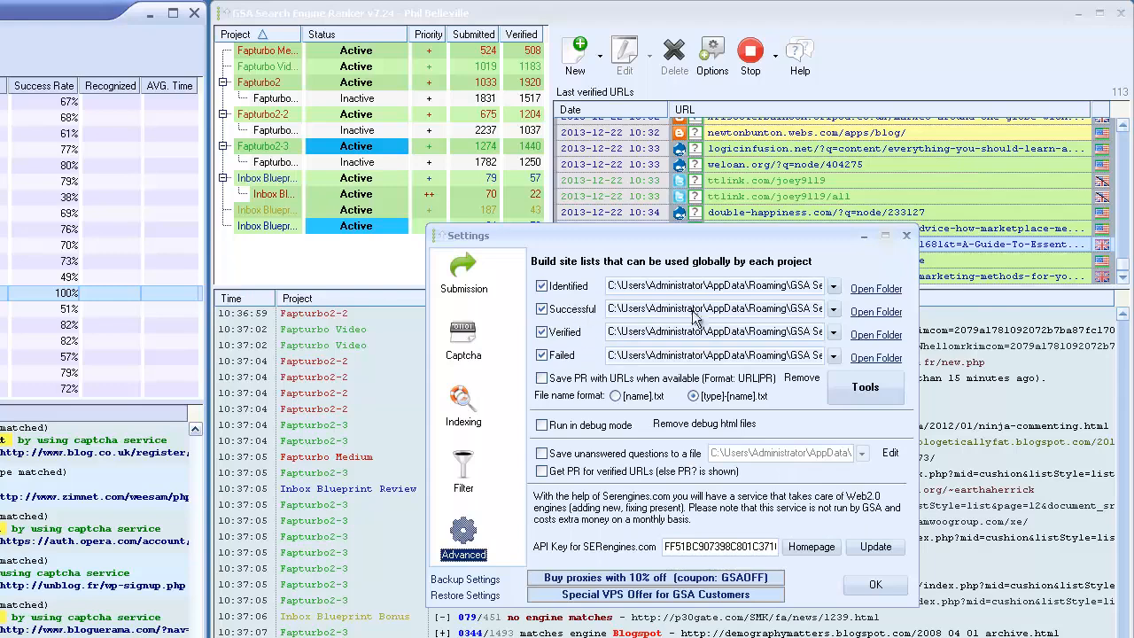
left_click(873, 585)
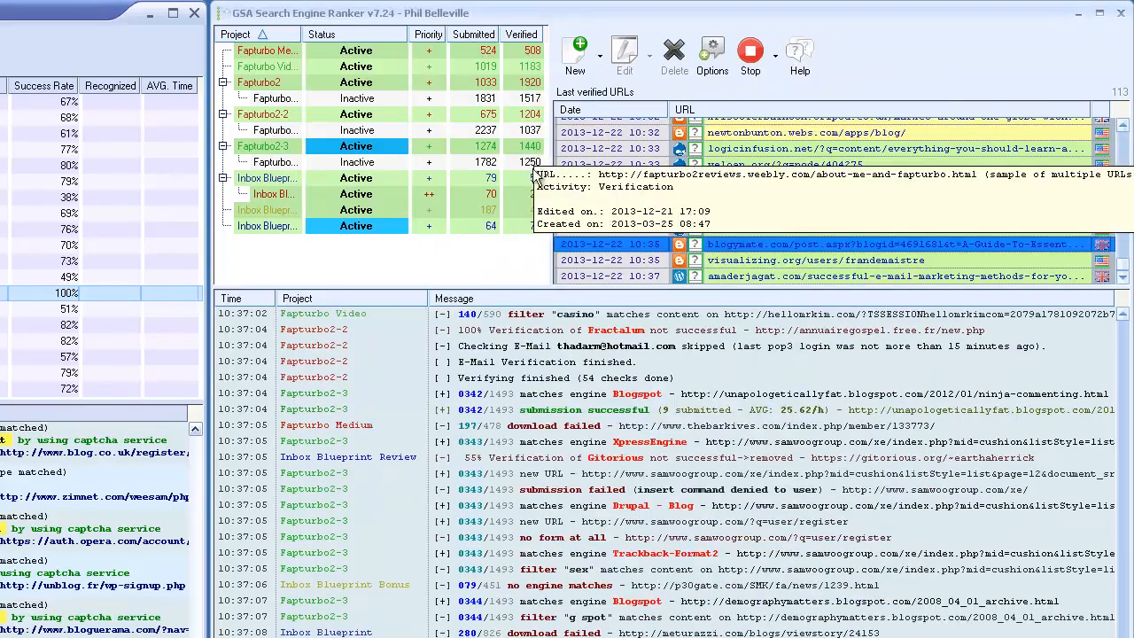
Return to the Submission options, inspect the configured proxy list and close the list without changes.
mouse_move(532, 228)
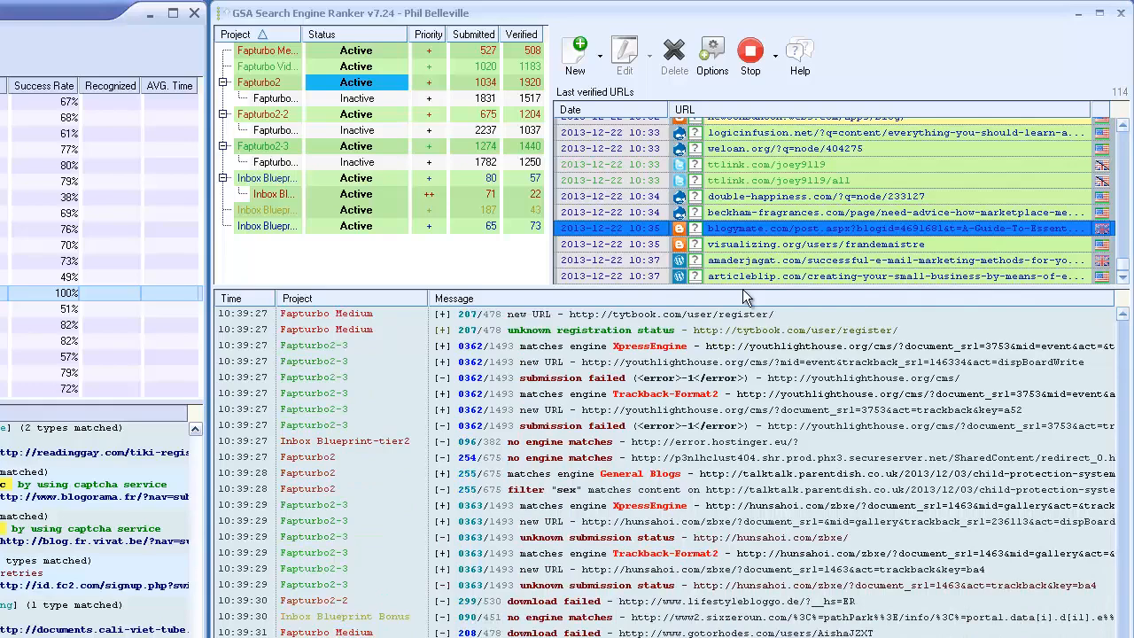
left_click(713, 57)
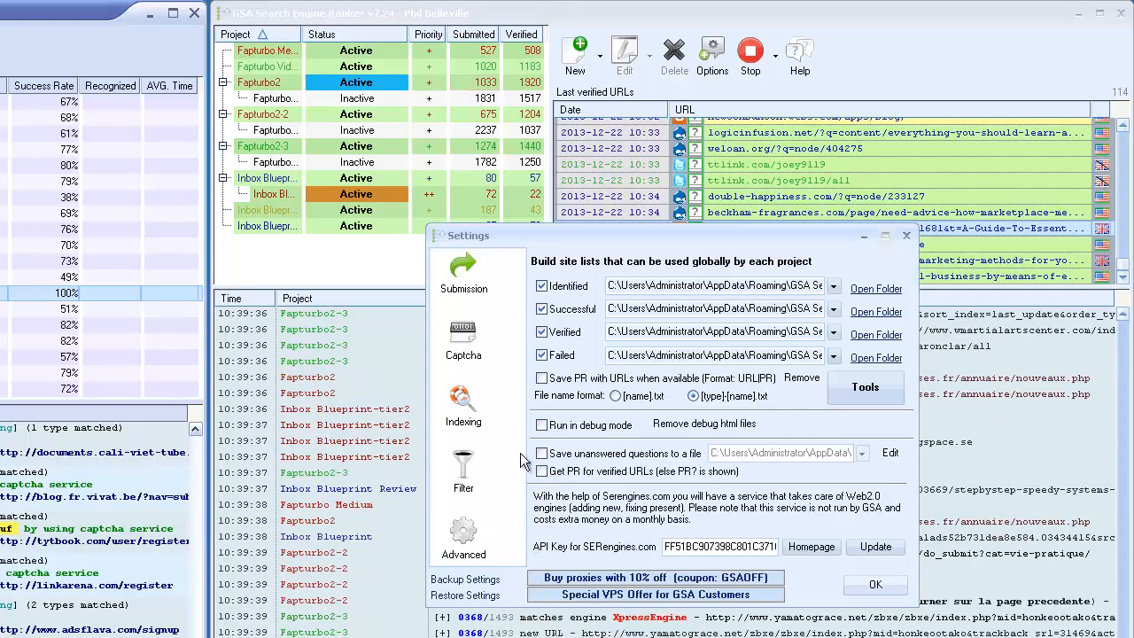
left_click(469, 288)
left_click(700, 414)
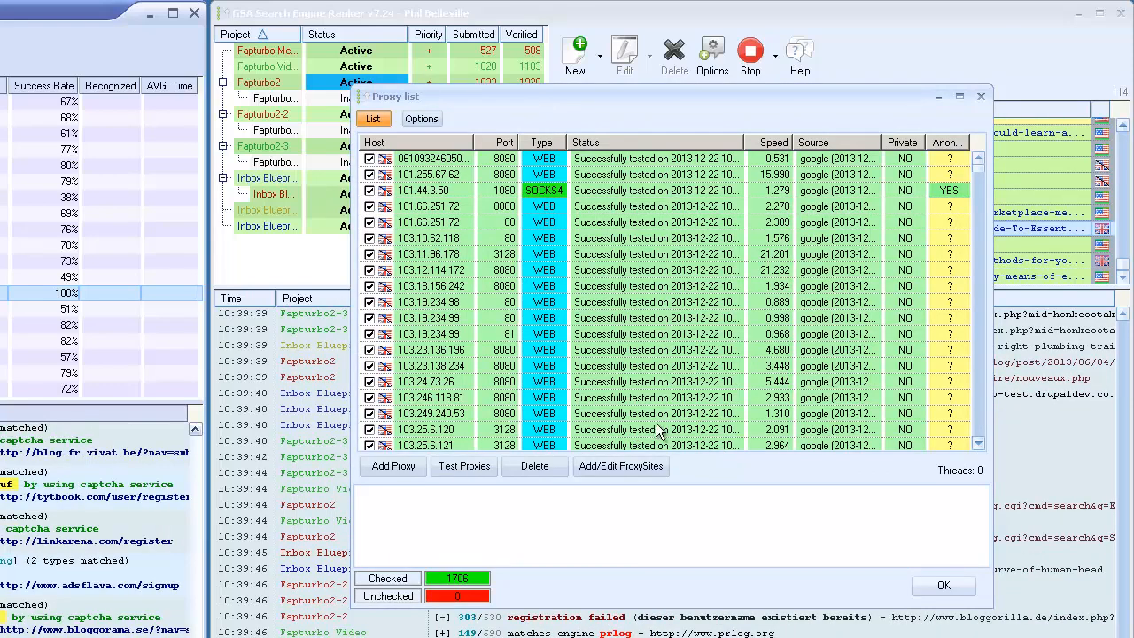
left_click(943, 585)
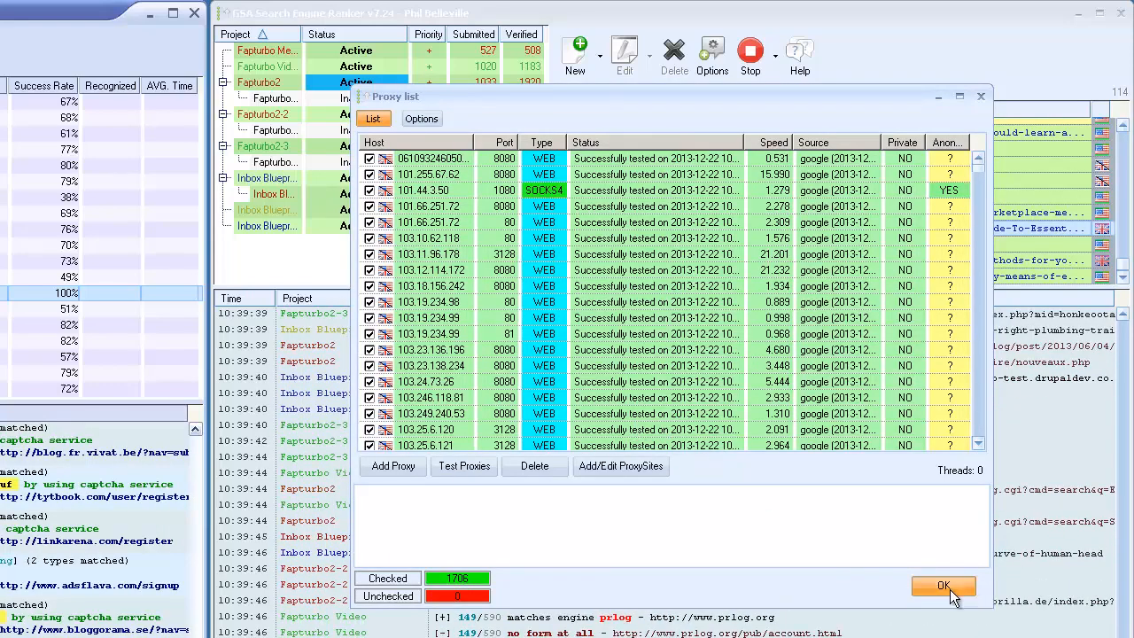